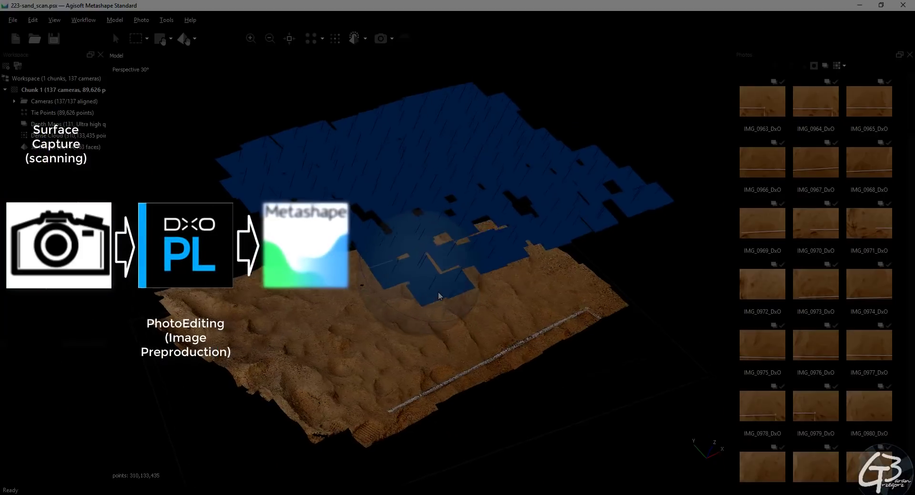
# Step: Browse to D:\_scanning\223-sand\raw in File Explorer, showing photos from IMG_0961 onward
pyautogui.moveTo(439, 292); pyautogui.dragTo(458, 284)
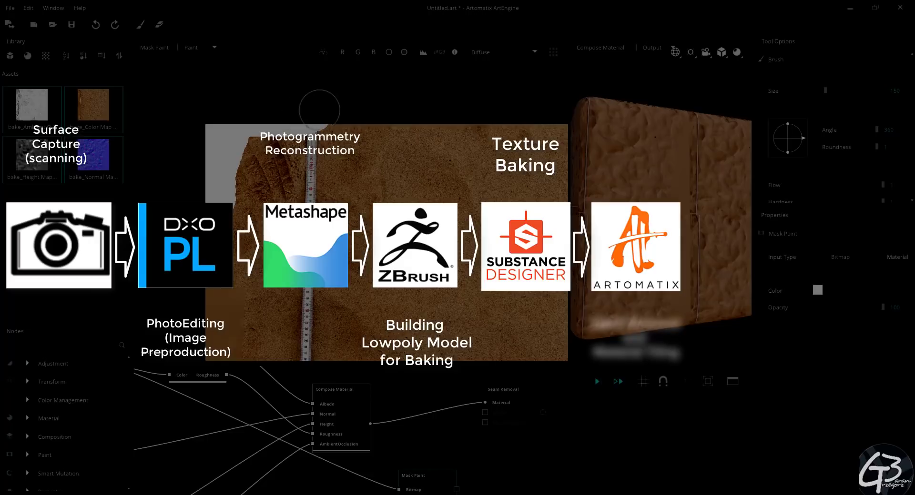
pyautogui.moveTo(301, 123); pyautogui.dragTo(304, 184)
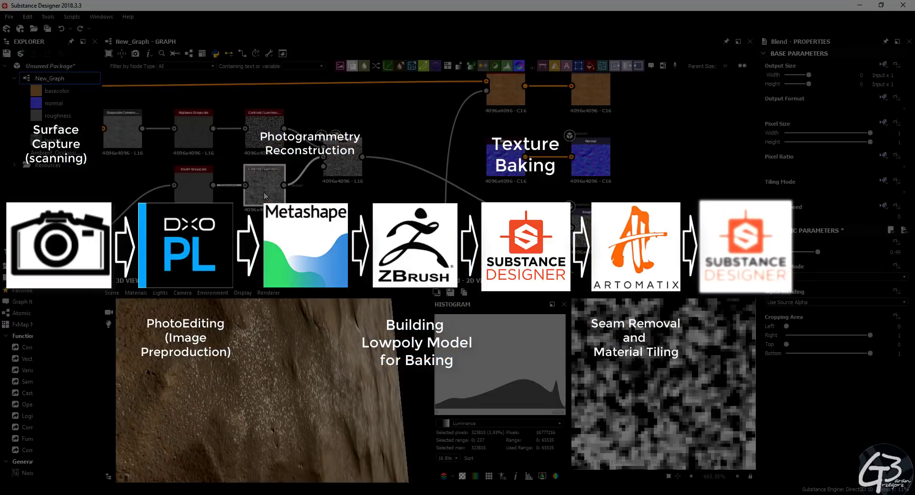
pyautogui.moveTo(863, 264); pyautogui.dragTo(866, 264)
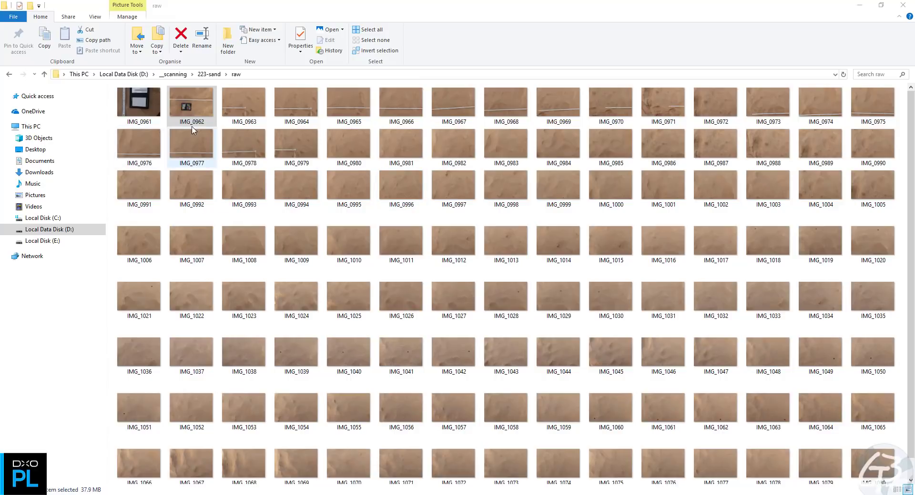
# Step: Open IMG_0962 from the raw folder in DxO PhotoLab 2
pyautogui.rightClick(193, 103)
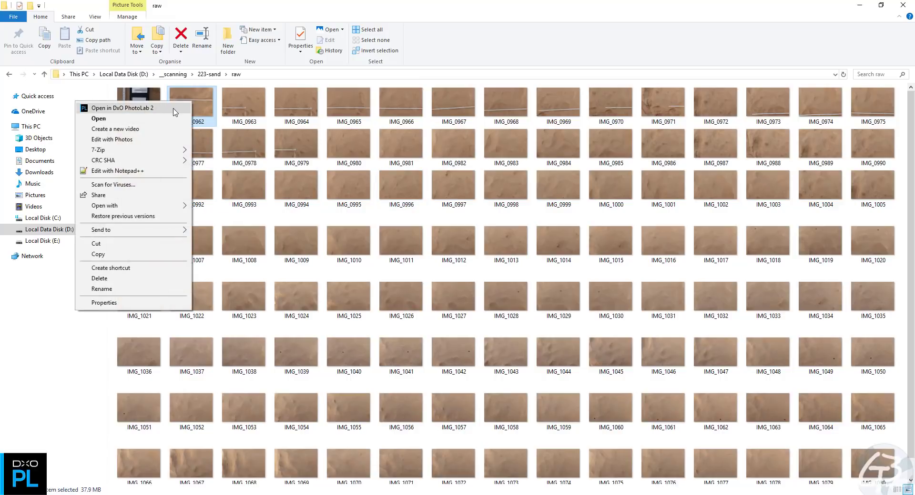
pyautogui.click(174, 111)
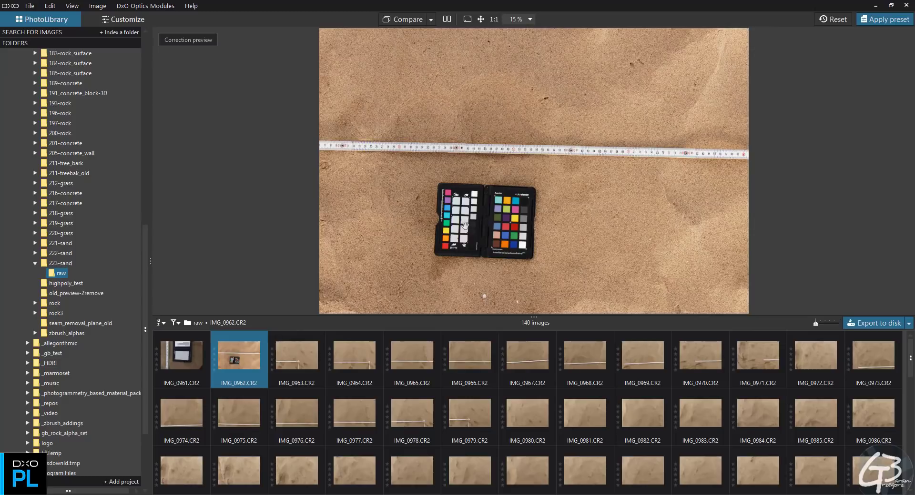
# Step: Zoom the IMG_0962 preview from 15% to 40% over the colour checker
pyautogui.scroll(5, 464, 225)
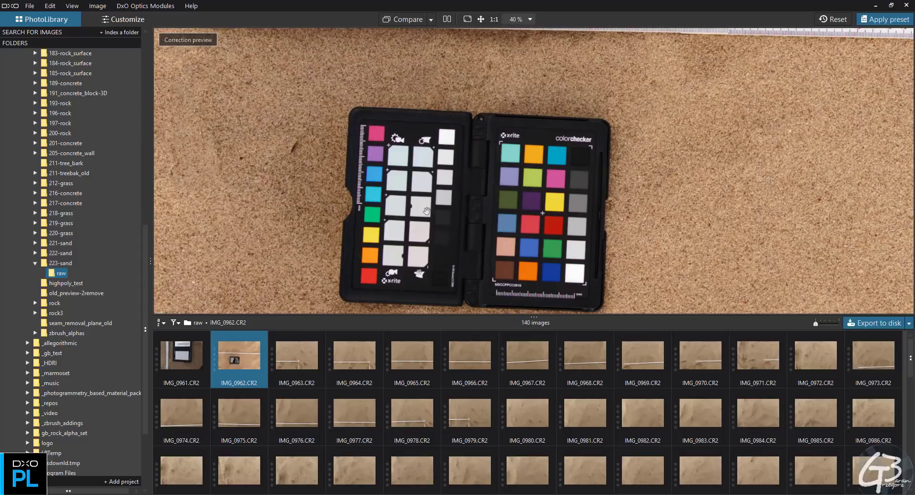
# Step: Switch to the Customize workspace to edit IMG_0962 with its correction panels
pyautogui.click(127, 20)
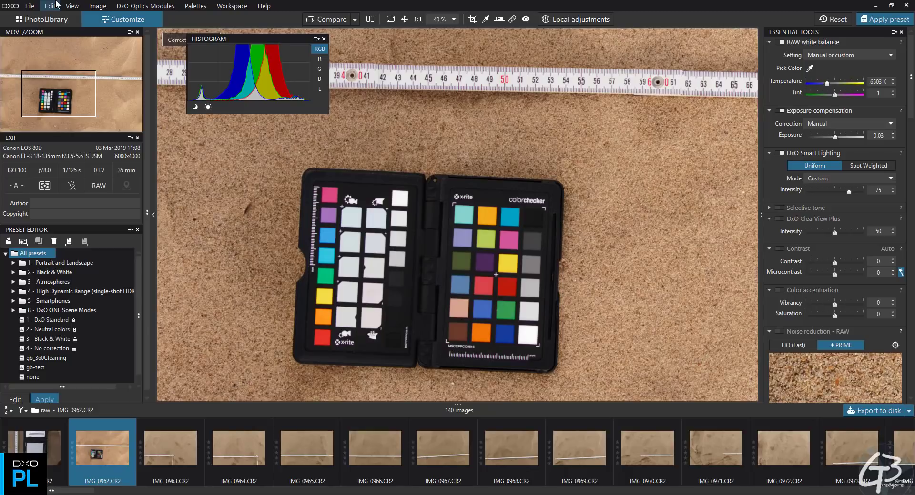
pyautogui.moveTo(55, 492); pyautogui.dragTo(211, 488)
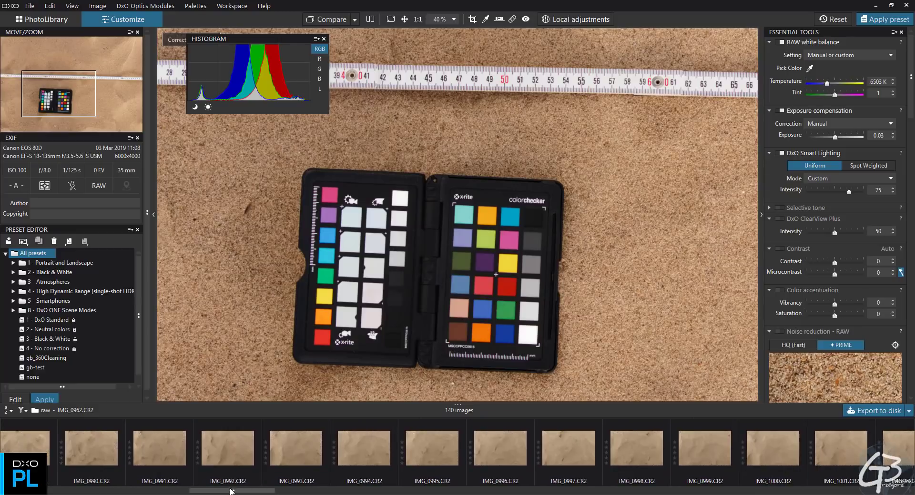
pyautogui.moveTo(245, 492); pyautogui.dragTo(106, 489)
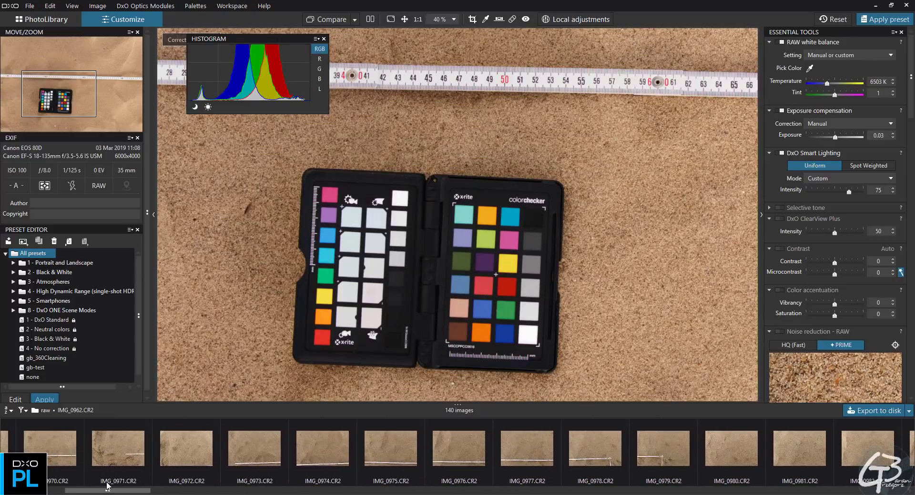
pyautogui.click(900, 153)
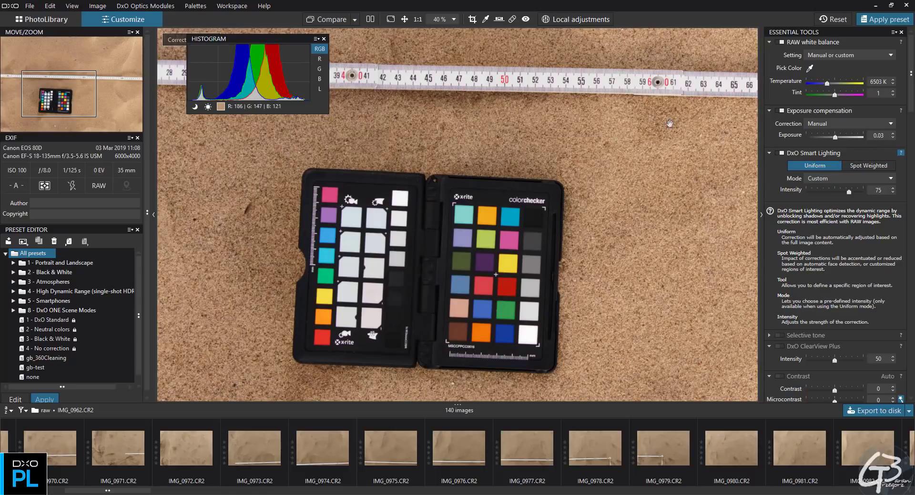
pyautogui.click(127, 481)
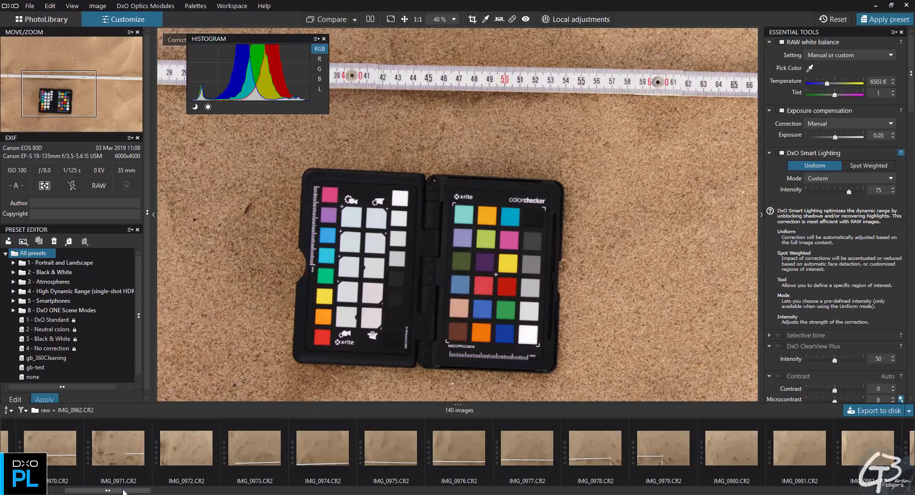
pyautogui.moveTo(129, 490); pyautogui.dragTo(72, 490)
pyautogui.click(95, 455)
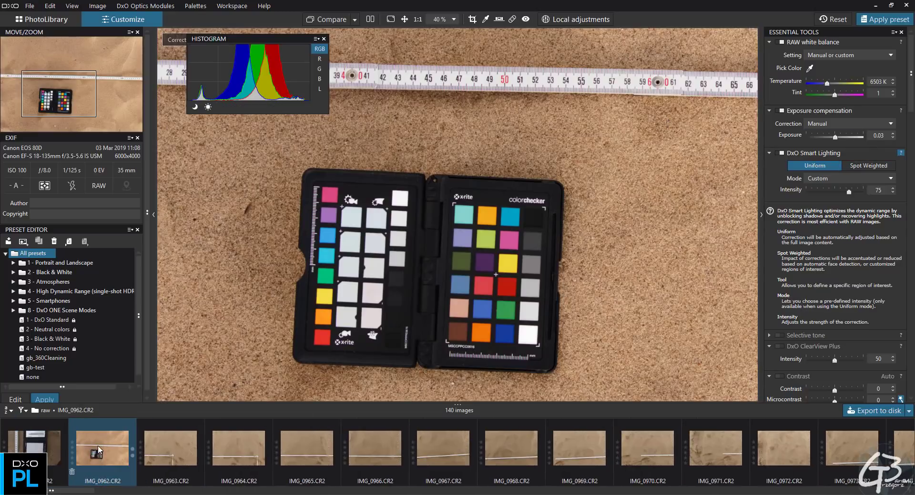
pyautogui.moveTo(96, 453)
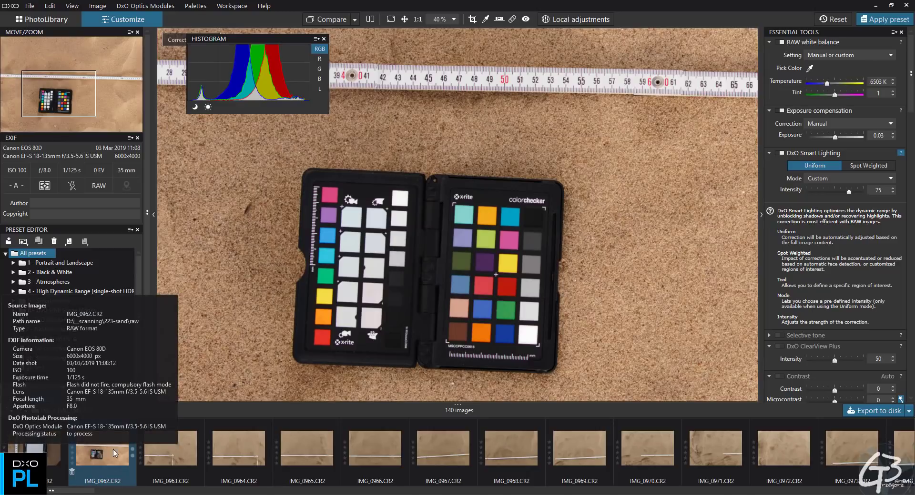
# Step: Select all 140 photos and lower Smart Lighting intensity from 75 to 25
pyautogui.hotkey('ctrl', 'a')
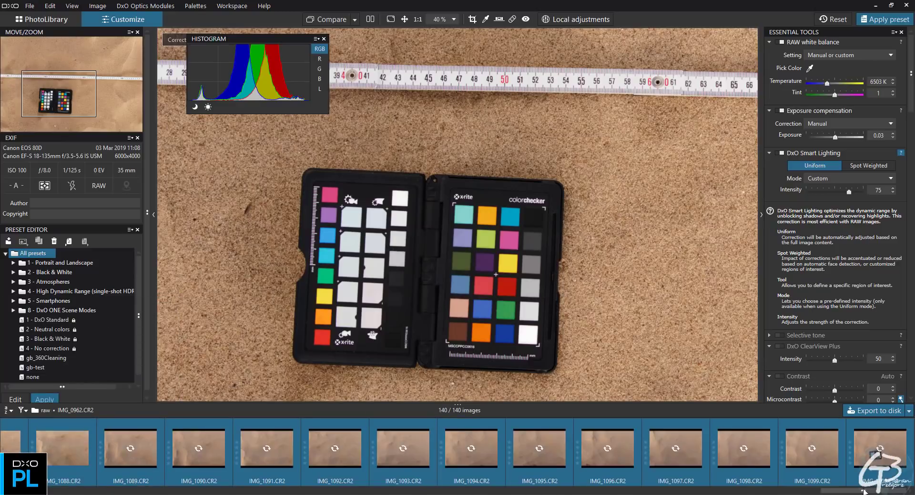
pyautogui.moveTo(863, 491); pyautogui.dragTo(35, 492)
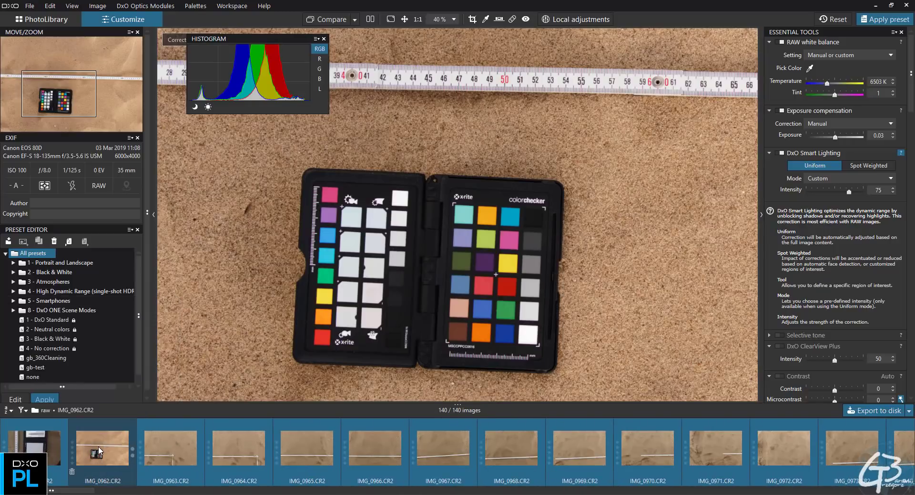
pyautogui.moveTo(839, 192); pyautogui.dragTo(820, 195)
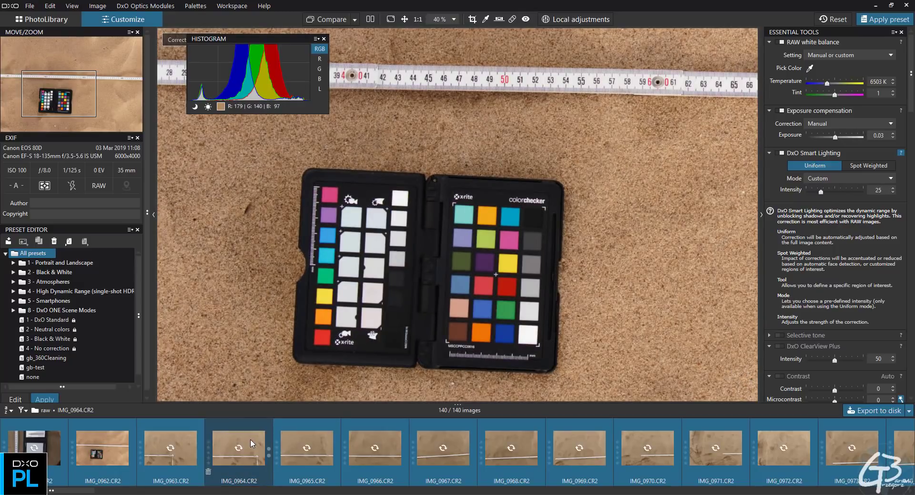
# Step: Preview a neighbouring photo and enlarge the filmstrip thumbnails
pyautogui.click(194, 449)
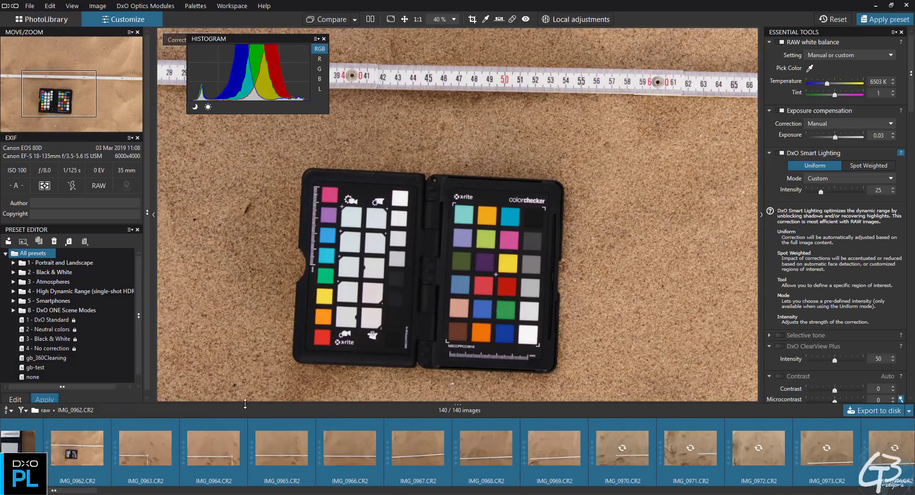
pyautogui.moveTo(247, 404); pyautogui.dragTo(247, 342)
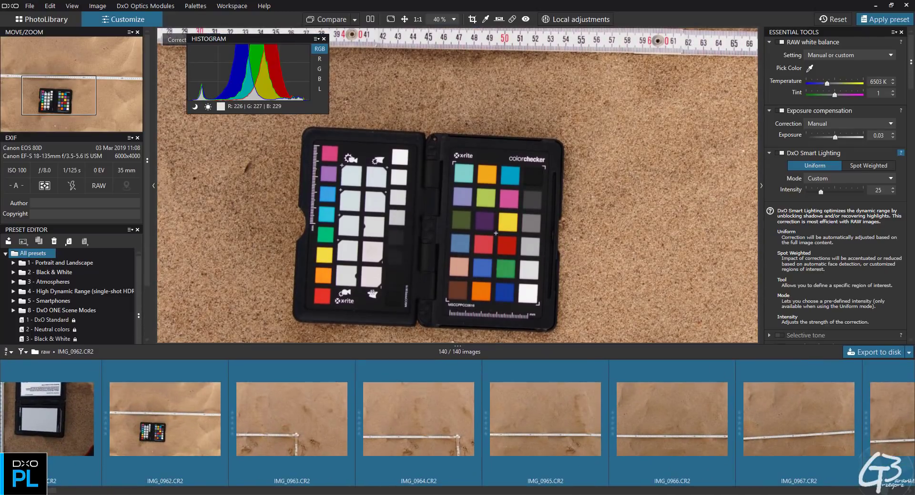
pyautogui.moveTo(46, 492)
pyautogui.mouseDown()
pyautogui.moveTo(226, 468)
pyautogui.moveTo(39, 476)
pyautogui.mouseUp()
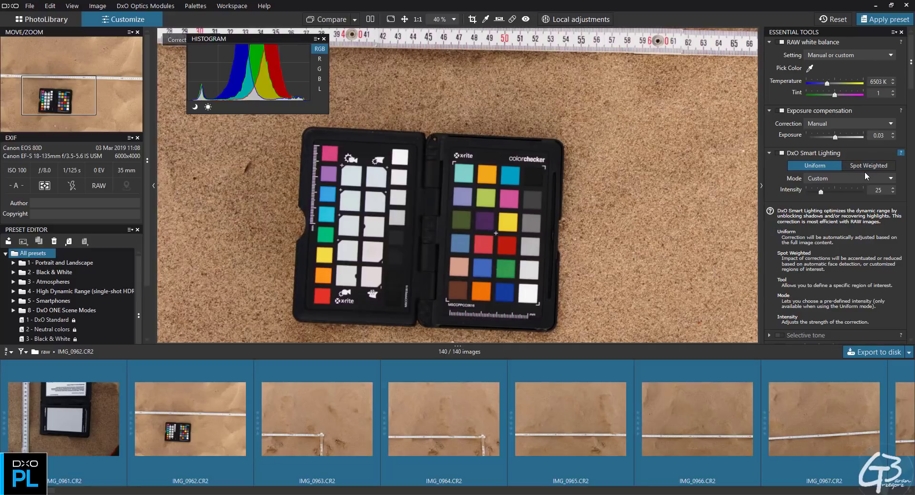
pyautogui.scroll(-3, 855, 193)
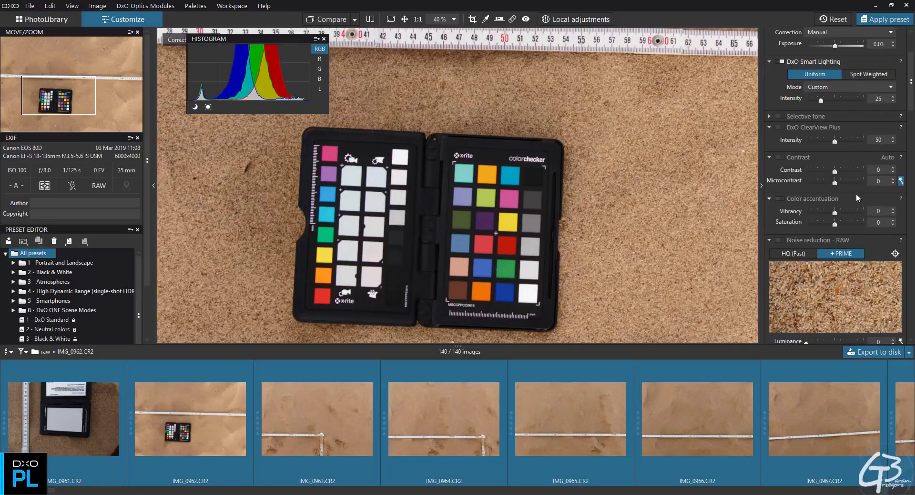
pyautogui.scroll(-2, 856, 194)
pyautogui.scroll(-5, 855, 194)
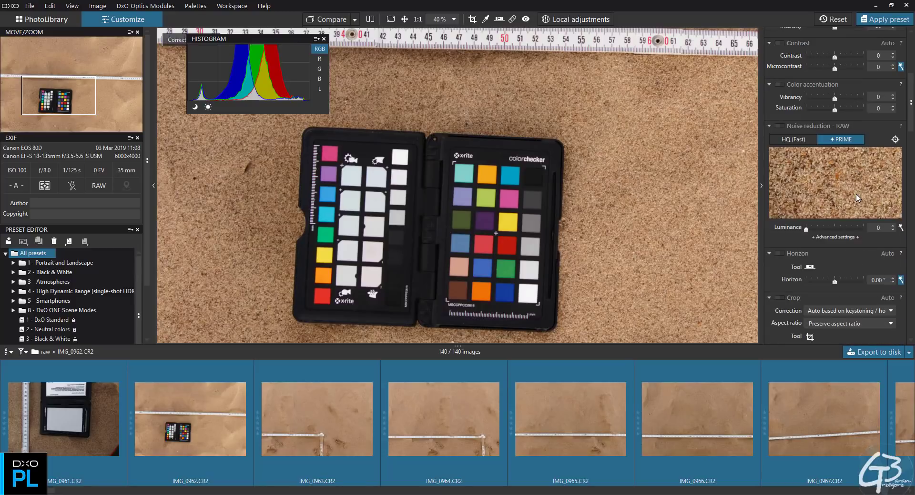
pyautogui.scroll(-5, 855, 193)
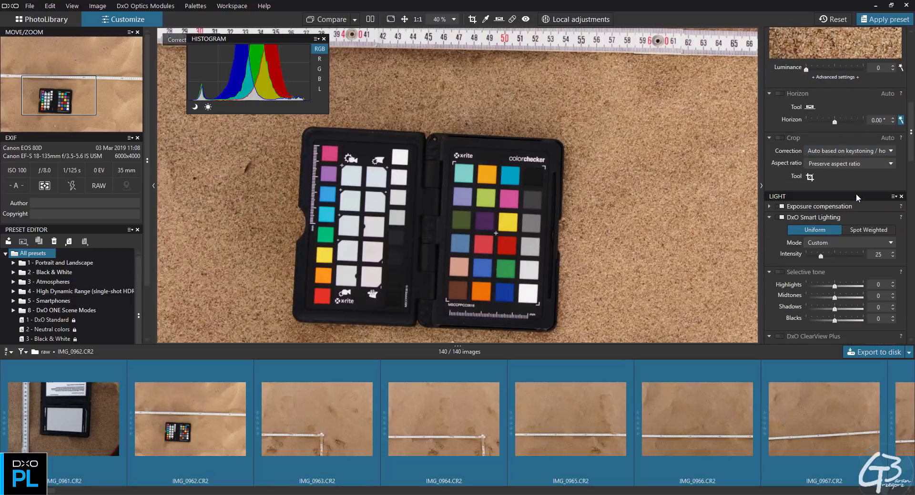
pyautogui.scroll(-6, 856, 194)
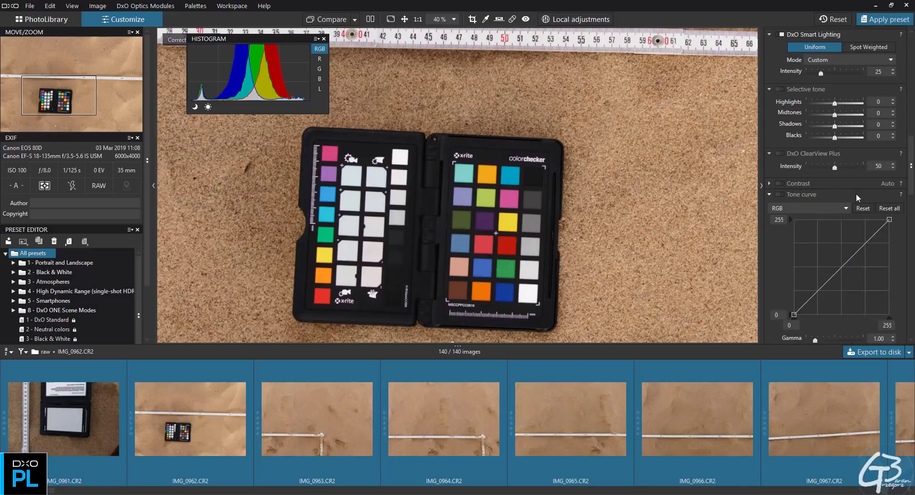
pyautogui.scroll(-4, 855, 193)
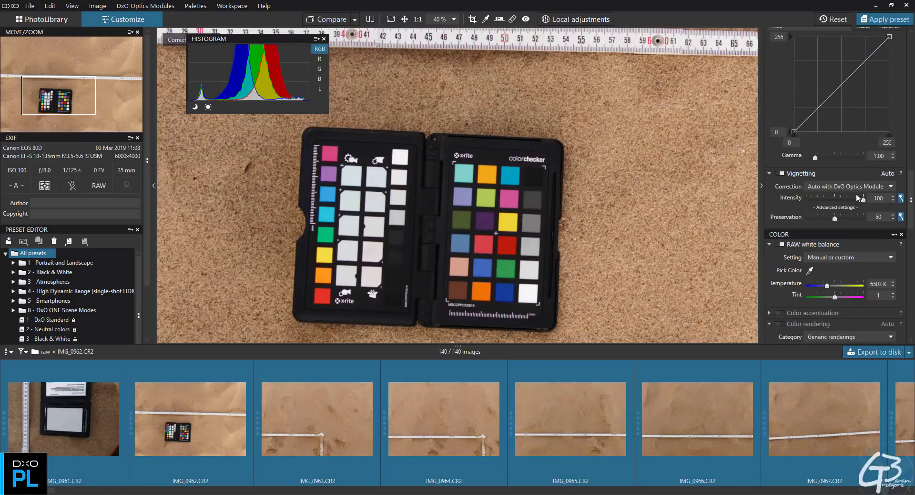
pyautogui.scroll(-7, 856, 193)
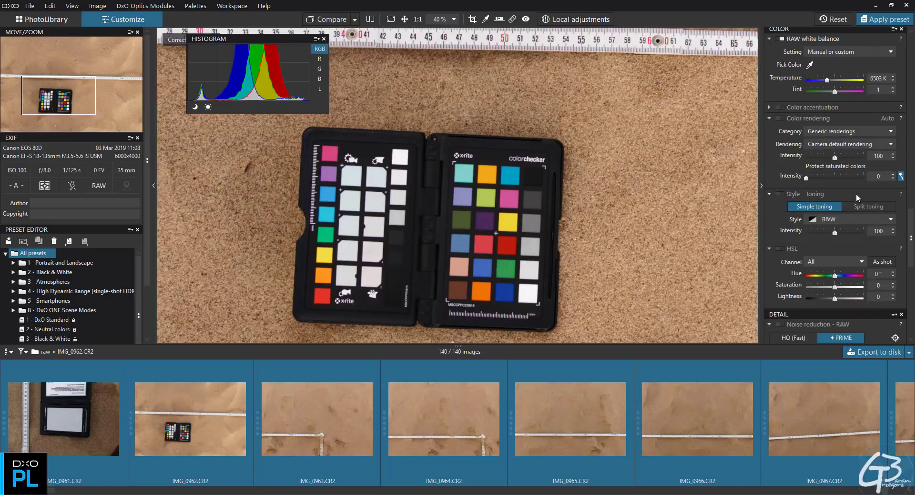
pyautogui.scroll(-3, 856, 194)
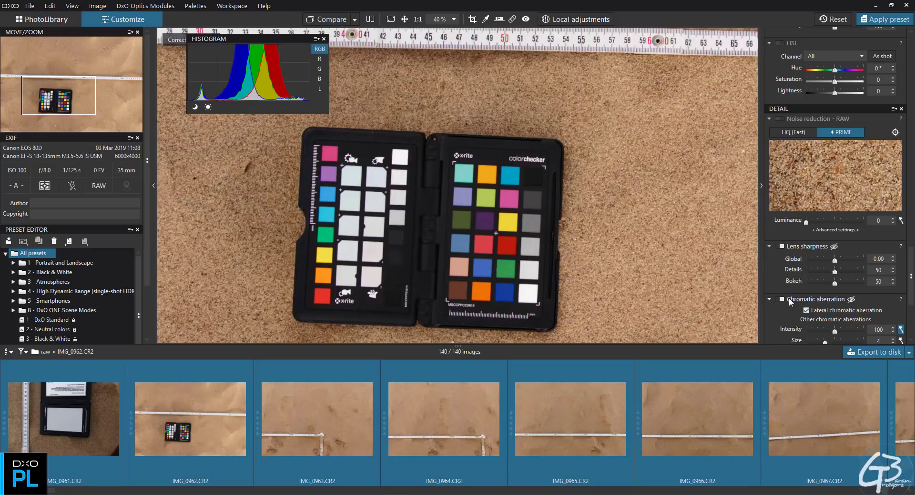
pyautogui.scroll(-2, 793, 296)
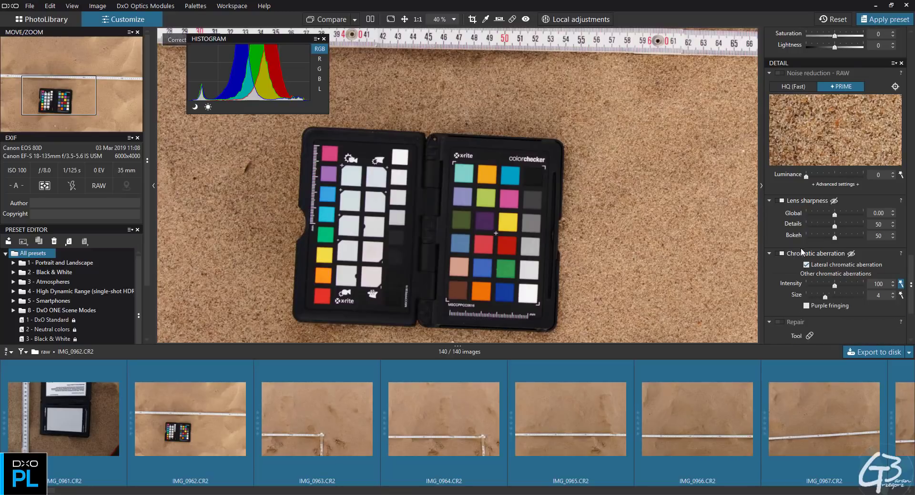
pyautogui.scroll(-5, 796, 253)
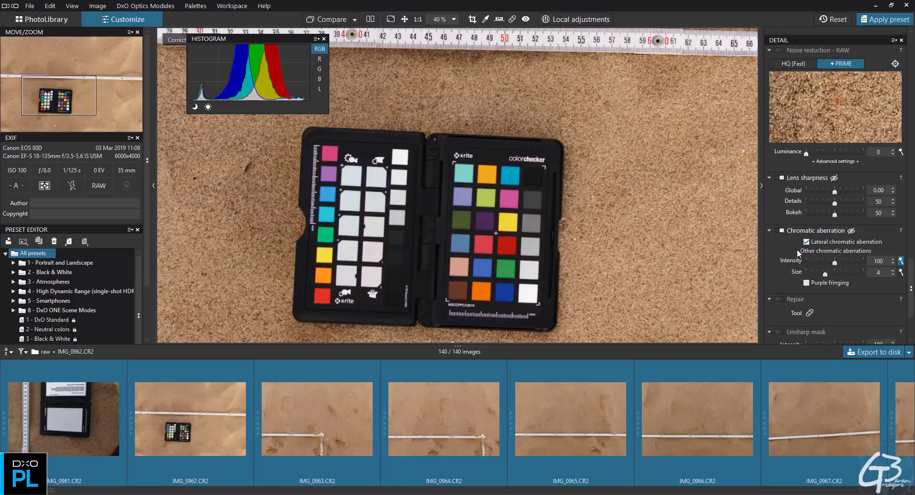
pyautogui.scroll(12, 796, 249)
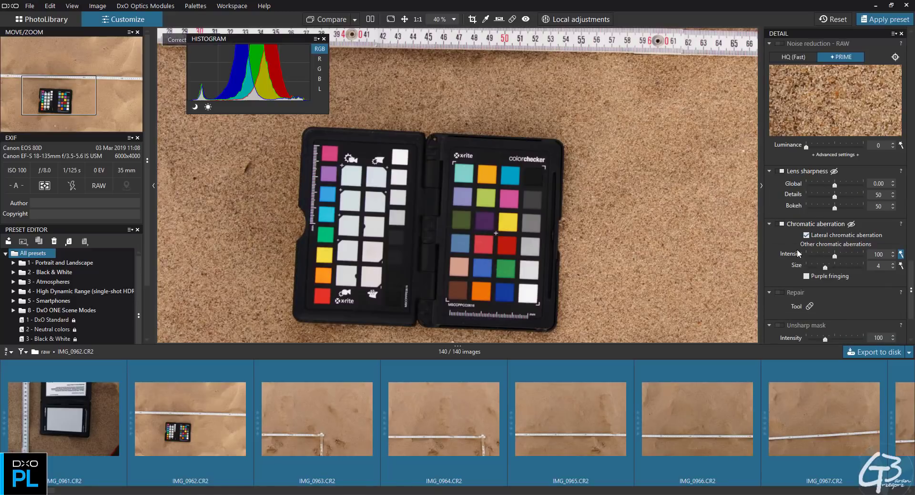
pyautogui.scroll(6, 797, 249)
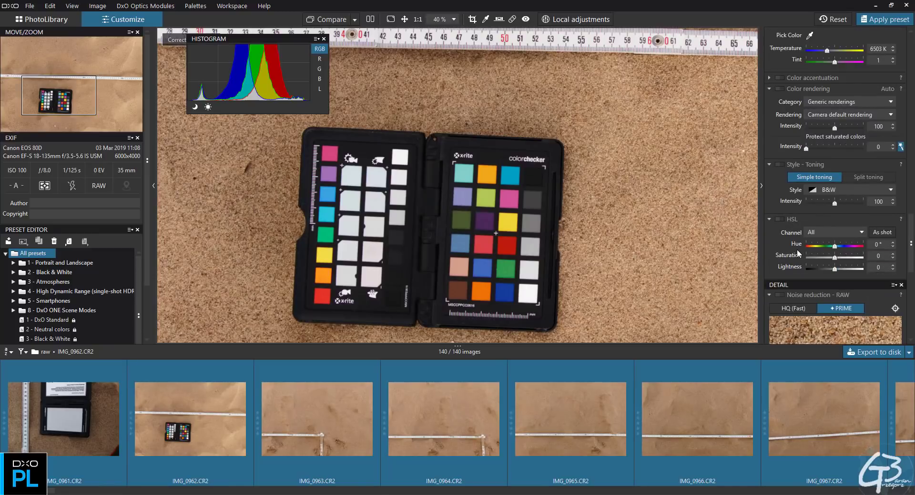
pyautogui.scroll(-1, 808, 240)
pyautogui.scroll(7, 809, 240)
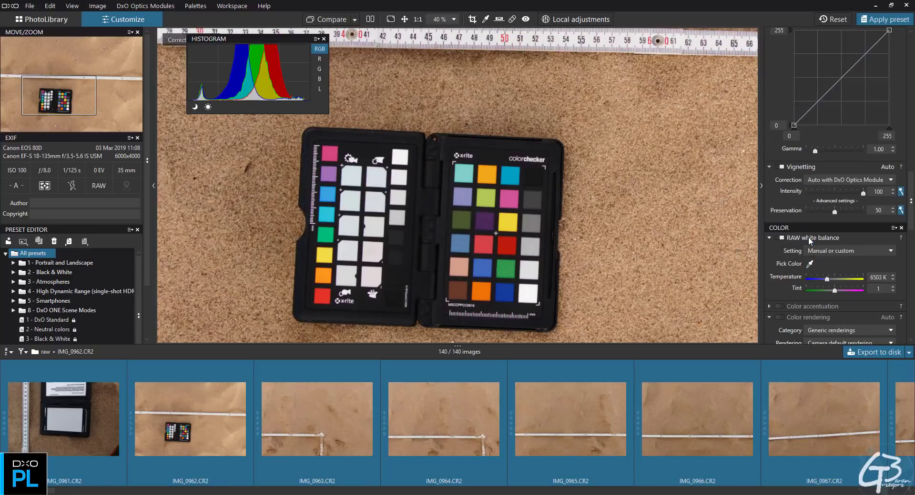
pyautogui.scroll(1, 809, 240)
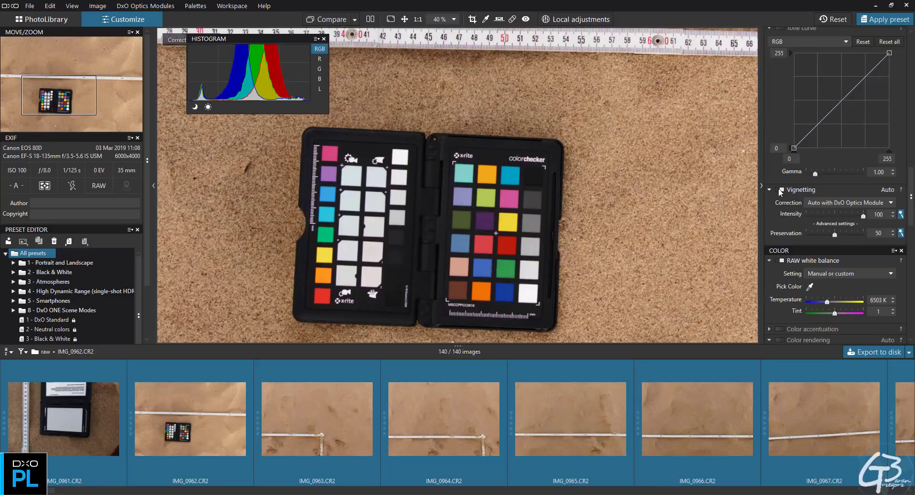
pyautogui.moveTo(911, 202); pyautogui.dragTo(911, 126)
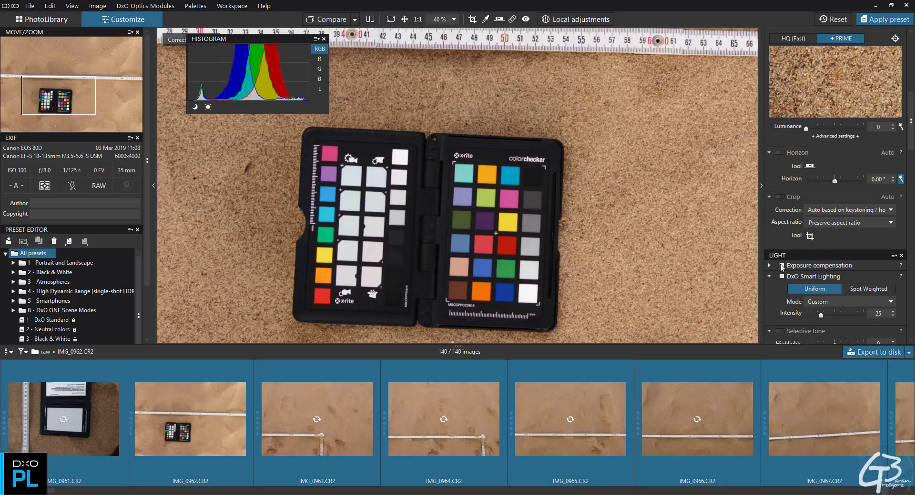
# Step: Disable exposure compensation and sample the checker's grey patch for white balance, giving 6552 K
pyautogui.click(781, 266)
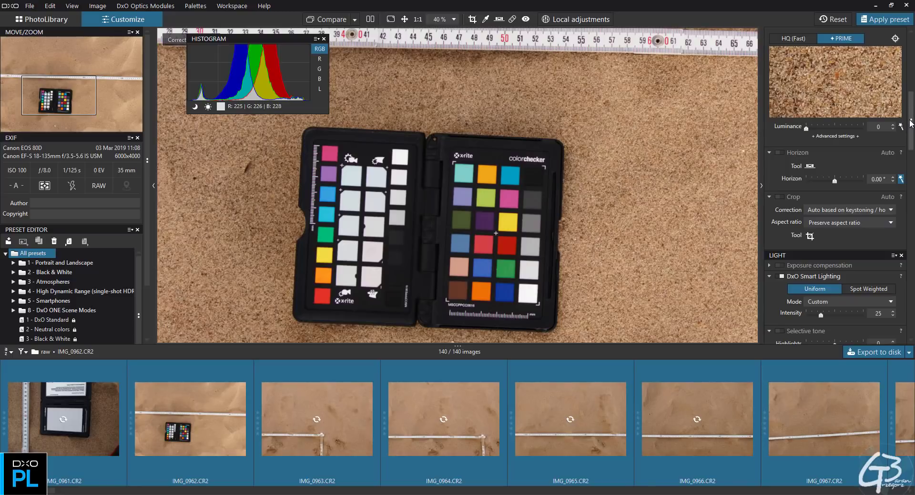
pyautogui.moveTo(910, 123); pyautogui.dragTo(911, 66)
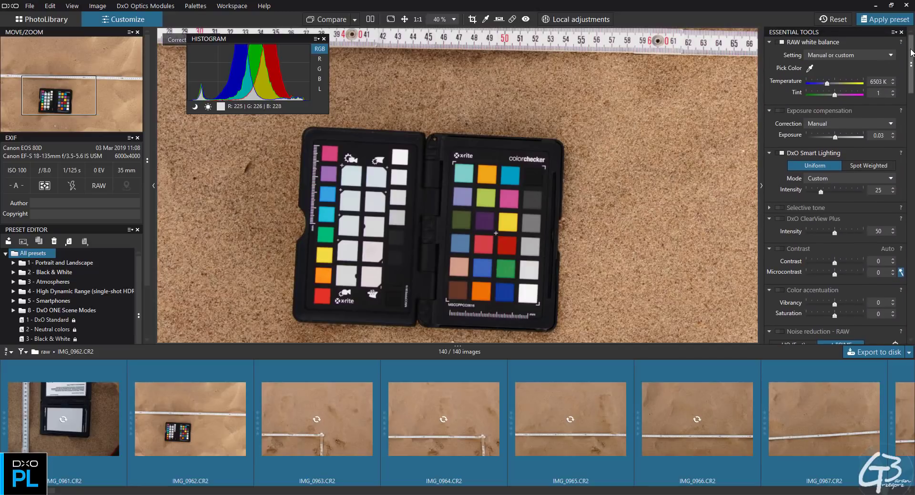
pyautogui.click(810, 69)
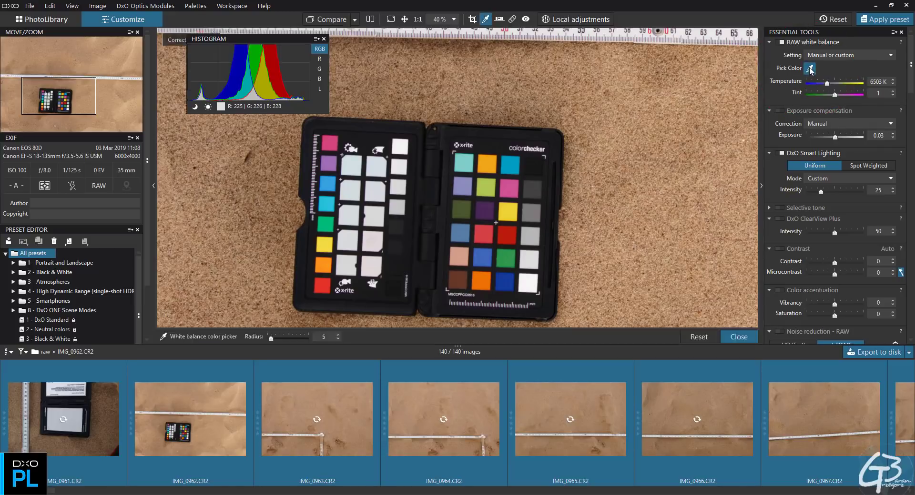
pyautogui.click(373, 216)
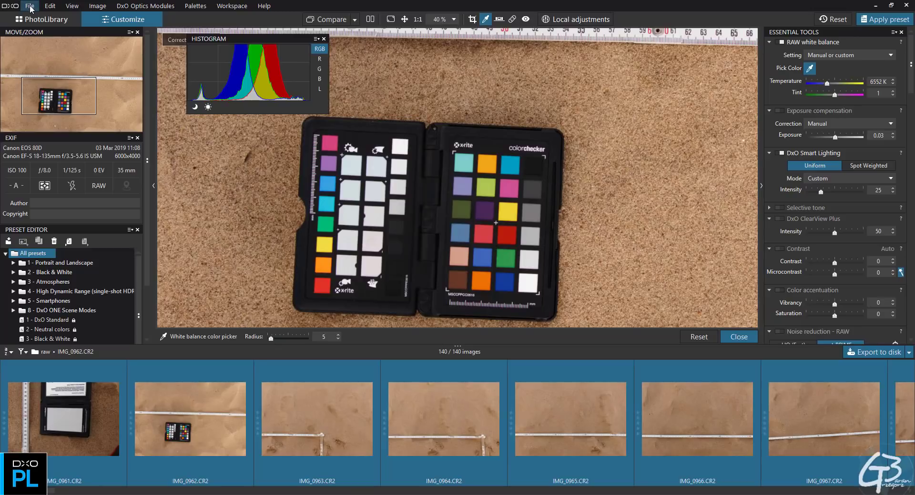
# Step: Set the Export to disk destination folder to 223-sand for the full-size JPEG export
pyautogui.rightClick(197, 404)
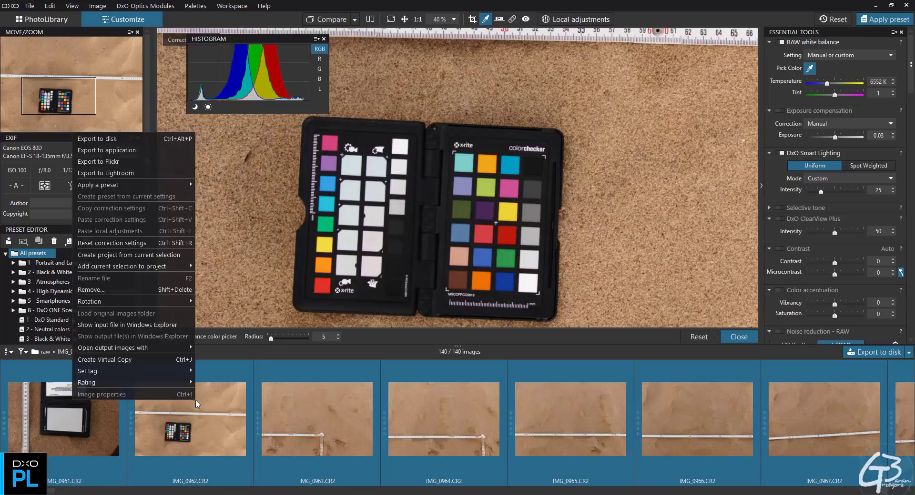
pyautogui.click(115, 139)
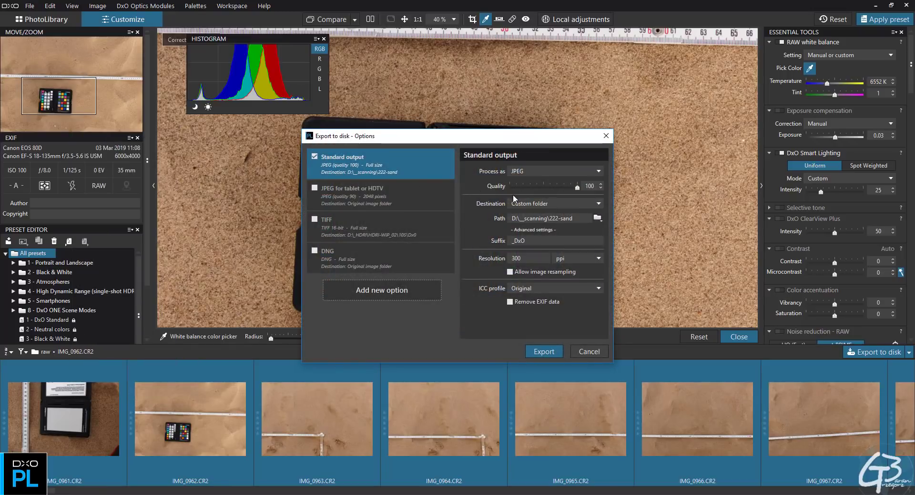
pyautogui.click(596, 219)
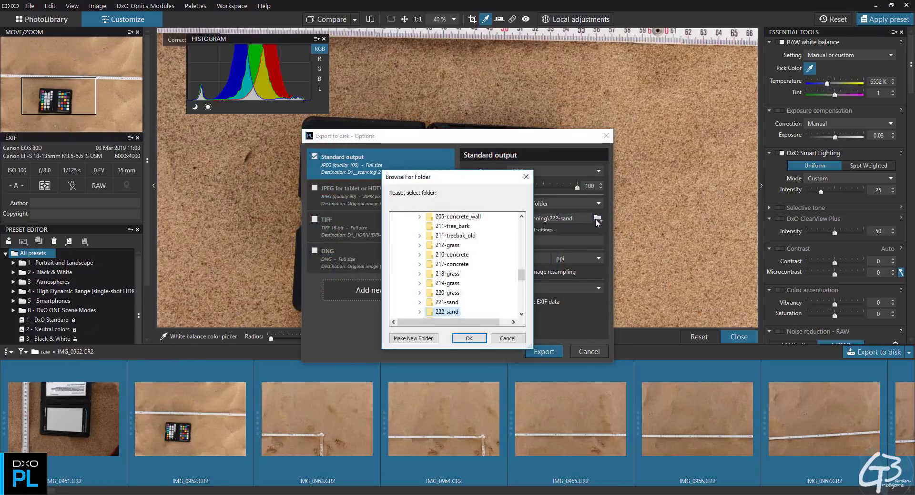
pyautogui.click(522, 314)
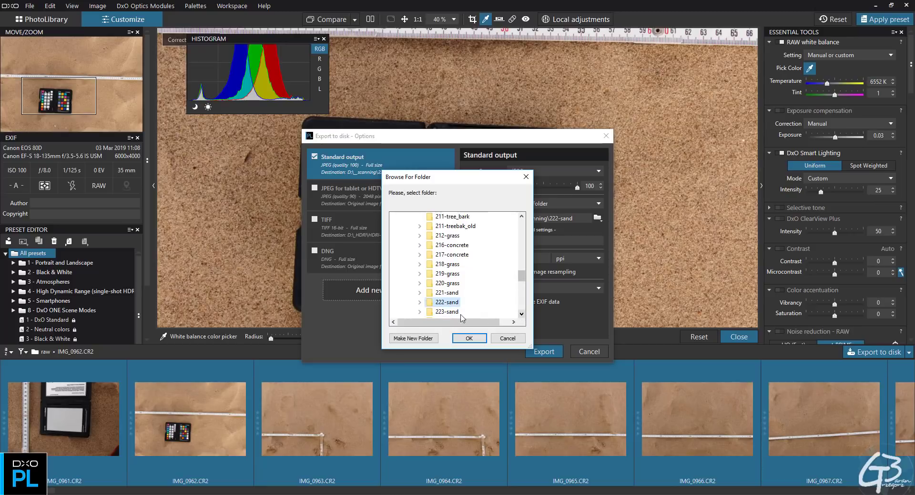
pyautogui.click(447, 312)
pyautogui.click(469, 339)
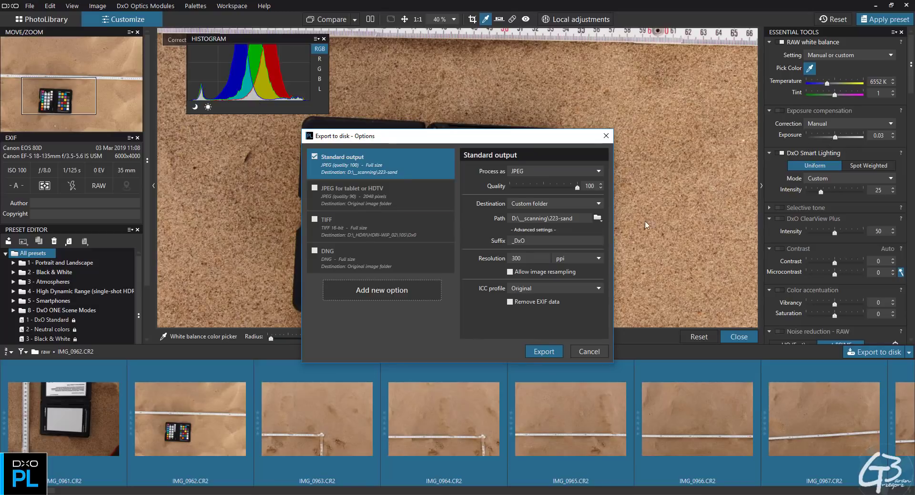
# Step: Re-enable exposure compensation and set it to 0.23
pyautogui.click(589, 352)
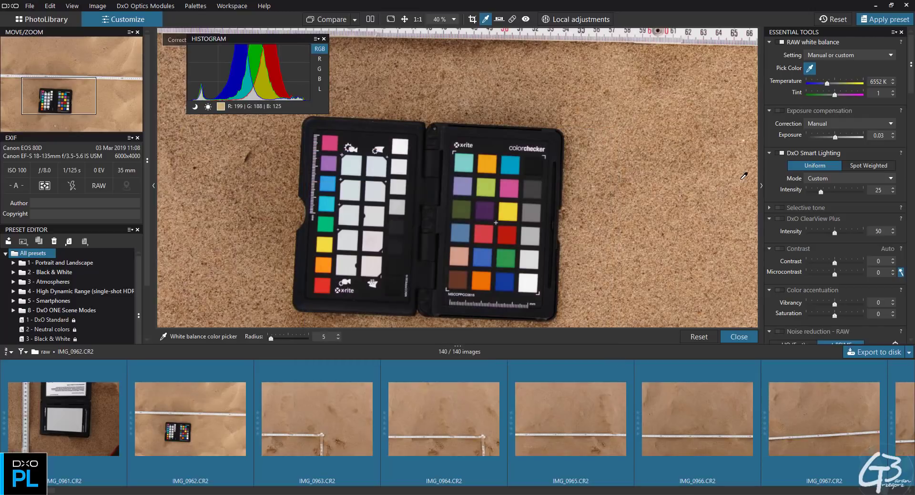
pyautogui.click(778, 111)
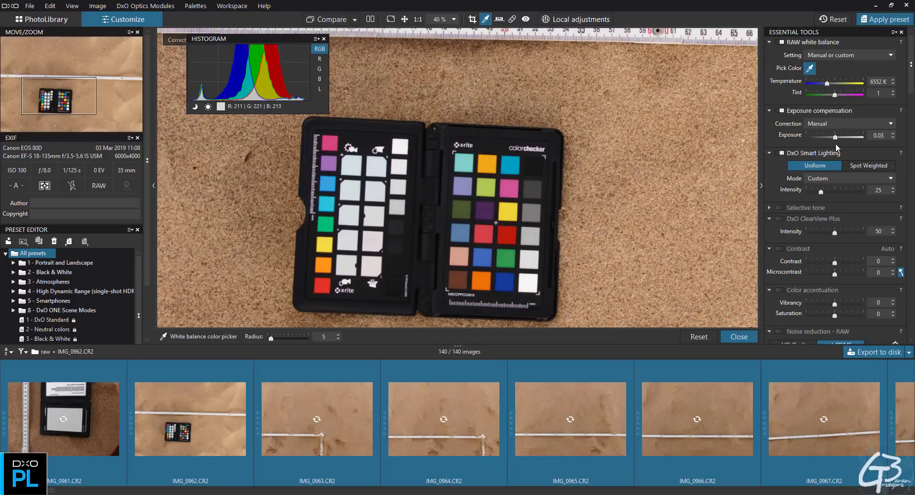
pyautogui.moveTo(836, 140); pyautogui.dragTo(838, 140)
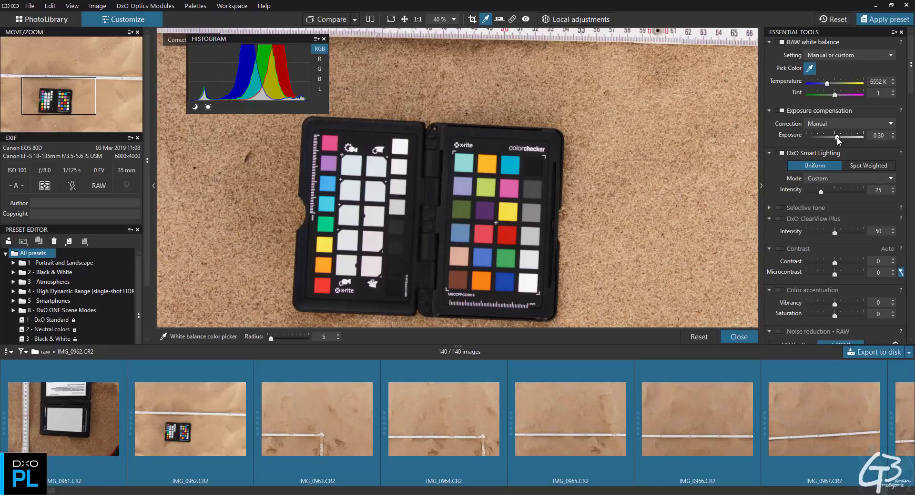
pyautogui.moveTo(838, 138); pyautogui.dragTo(836, 138)
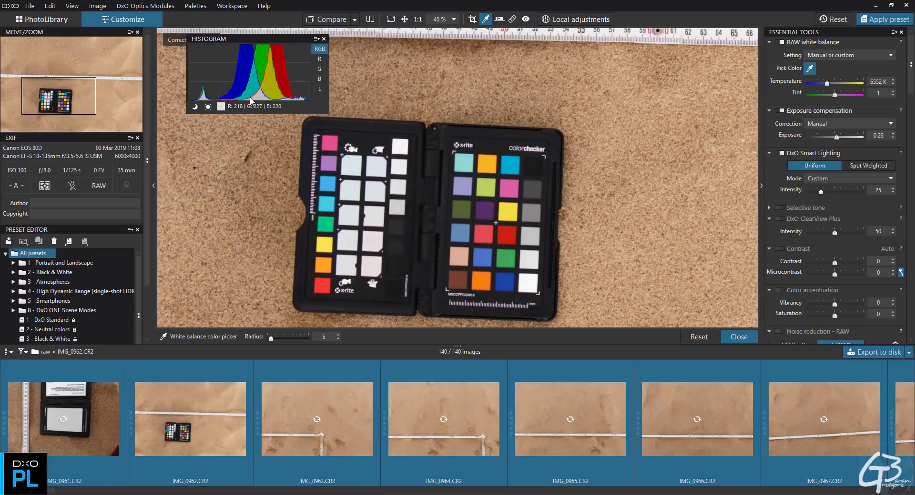
# Step: Export all 140 images to disk as JPEGs in the 223-sand folder
pyautogui.rightClick(191, 404)
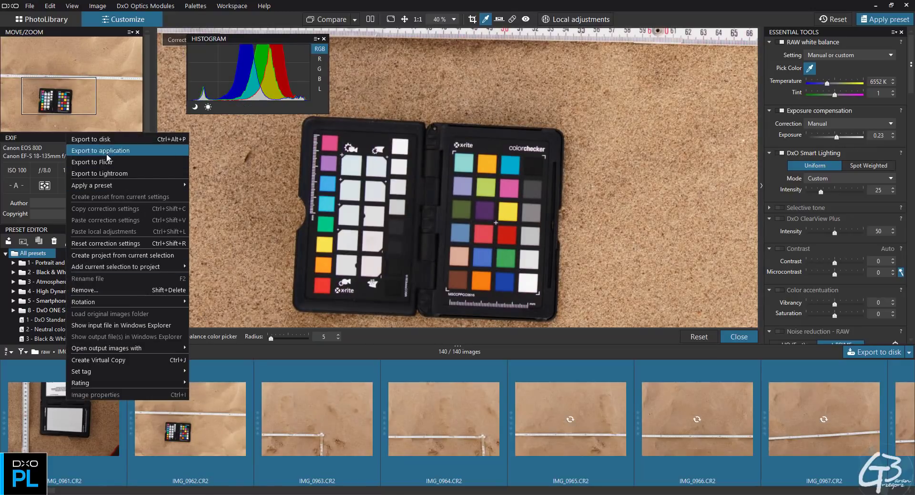
pyautogui.click(109, 140)
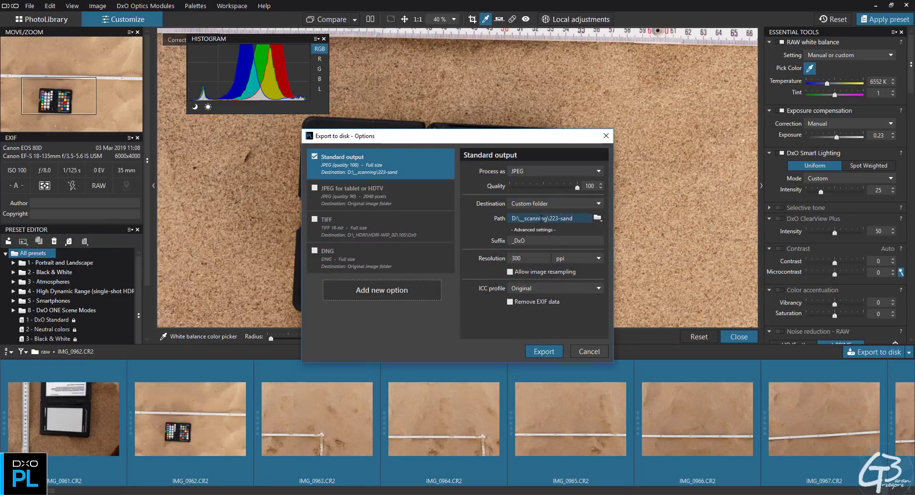
pyautogui.click(544, 351)
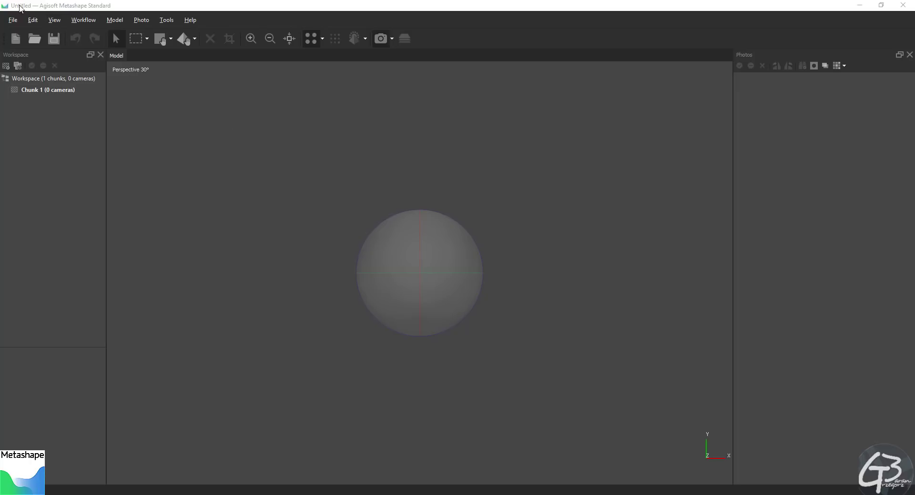
# Step: Add photos IMG_0963_DxO through the last sand image into Chunk 1
pyautogui.click(83, 21)
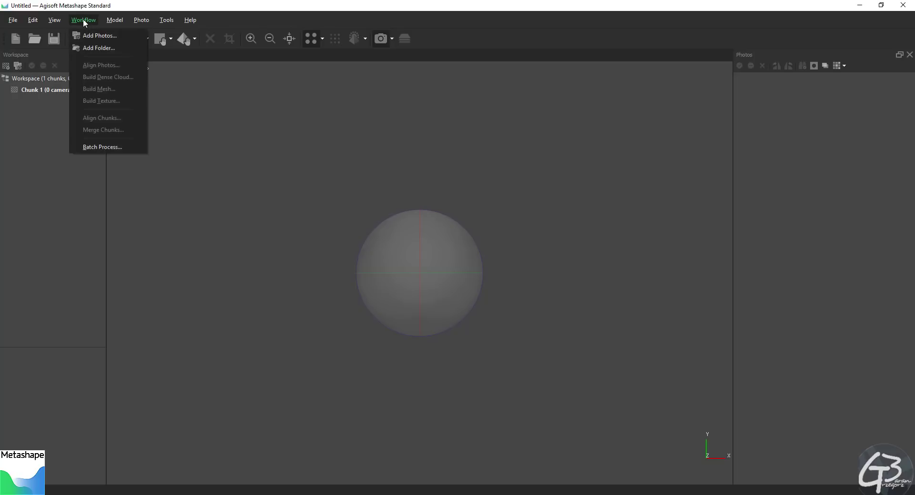
pyautogui.click(122, 36)
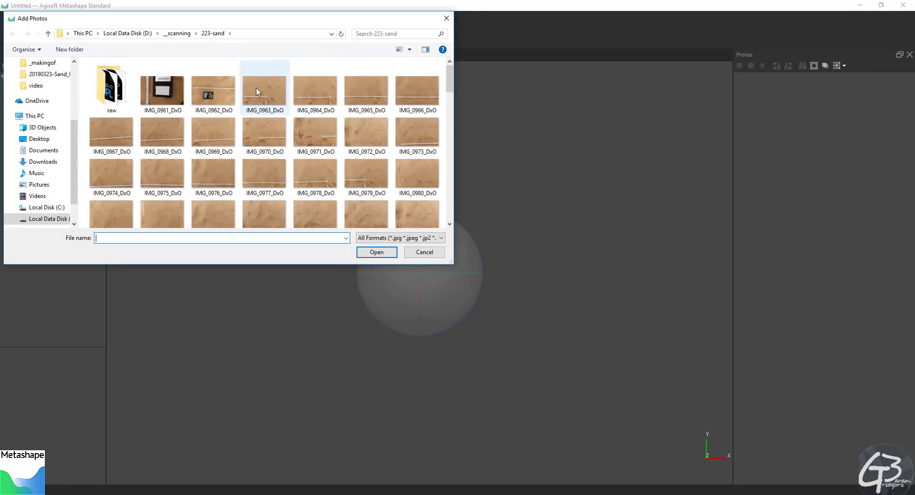
pyautogui.click(257, 91)
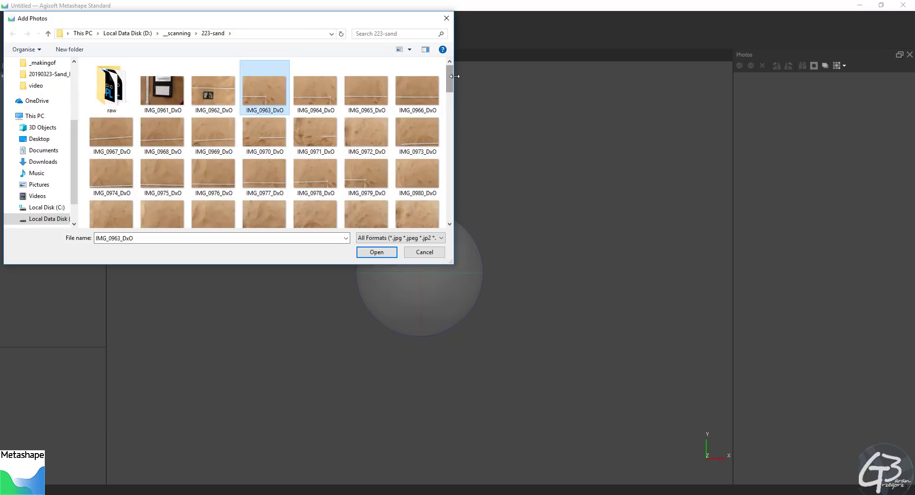
pyautogui.moveTo(451, 87)
pyautogui.mouseDown()
pyautogui.moveTo(448, 194)
pyautogui.moveTo(433, 210)
pyautogui.moveTo(450, 141)
pyautogui.moveTo(450, 71)
pyautogui.mouseUp()
pyautogui.keyDown('shift'); pyautogui.click(417, 153); pyautogui.keyUp('shift')
pyautogui.click(376, 253)
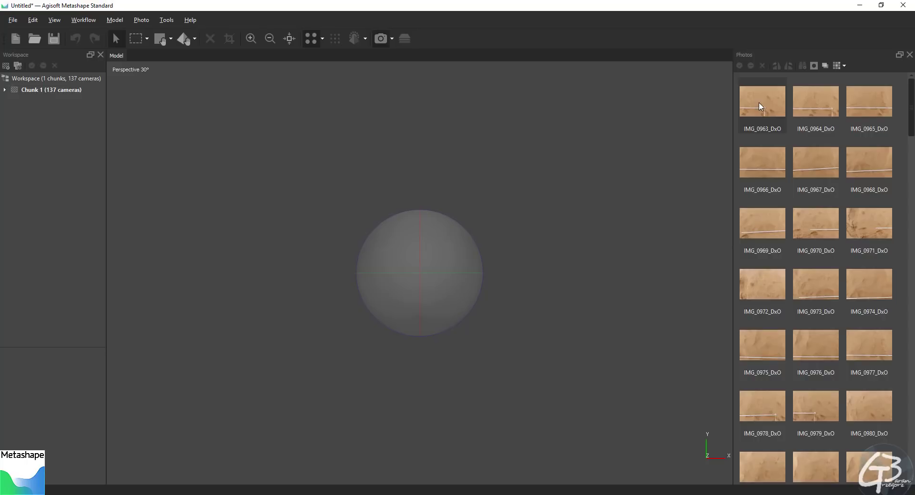
# Step: Switch the Photos pane to Details view and bring up a photo row's context menu
pyautogui.click(844, 66)
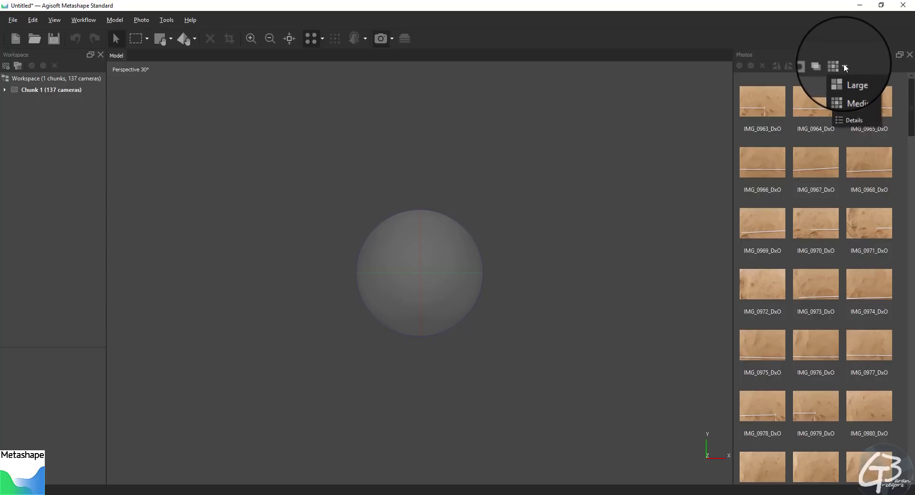
pyautogui.click(857, 121)
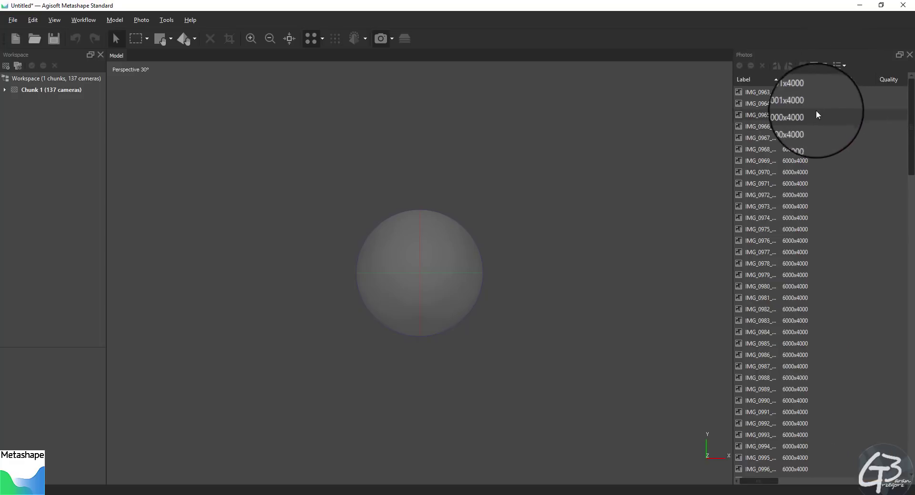
pyautogui.rightClick(762, 89)
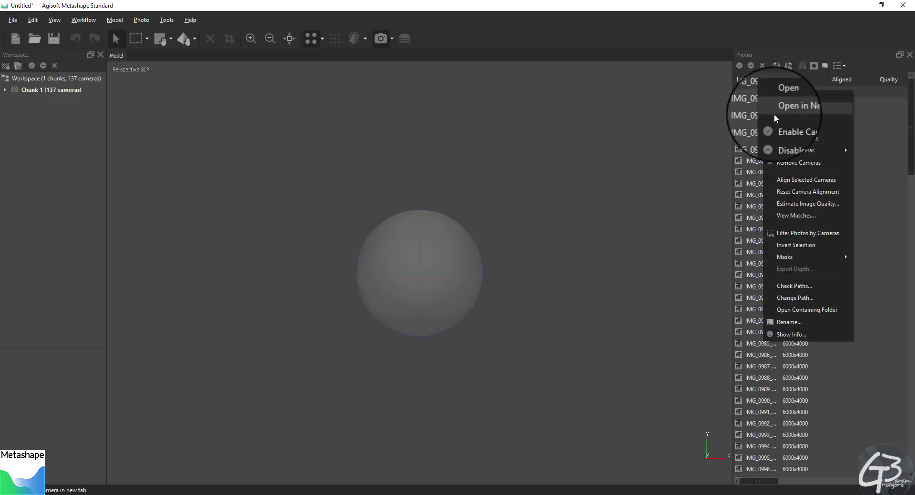
# Step: Estimate image quality for the selected photos, giving scores of about 0.885 to 0.90
pyautogui.click(805, 205)
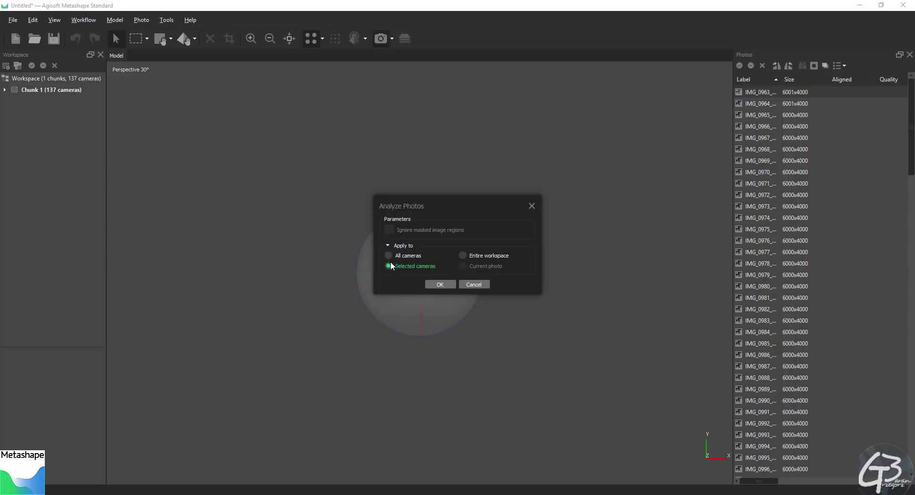
pyautogui.click(442, 284)
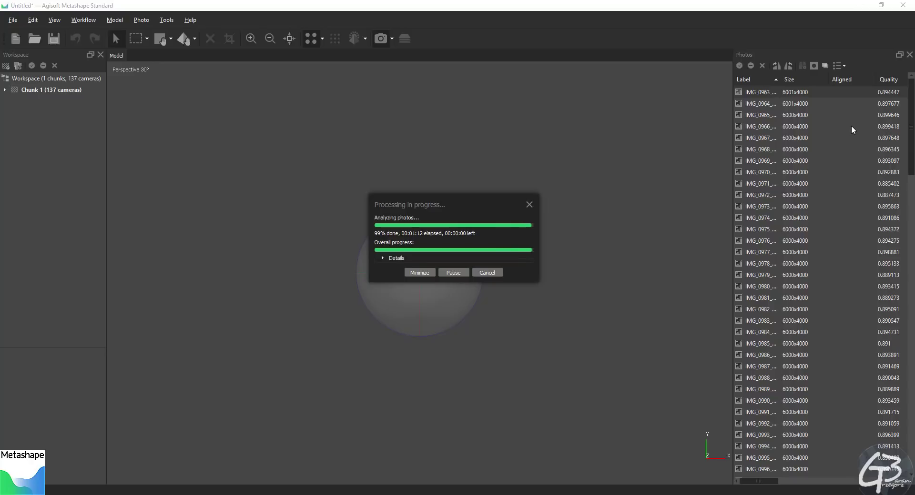
pyautogui.moveTo(911, 93); pyautogui.dragTo(908, 143)
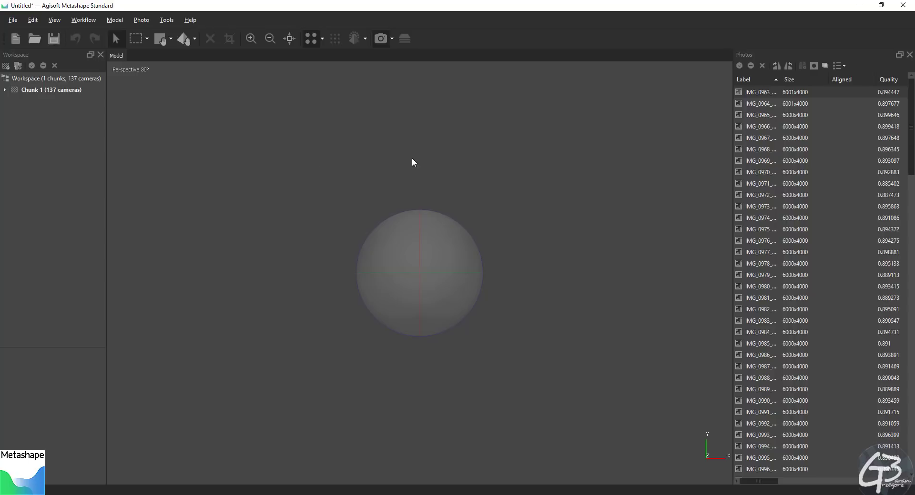
# Step: Show the photos pane as Medium thumbnails
pyautogui.click(844, 66)
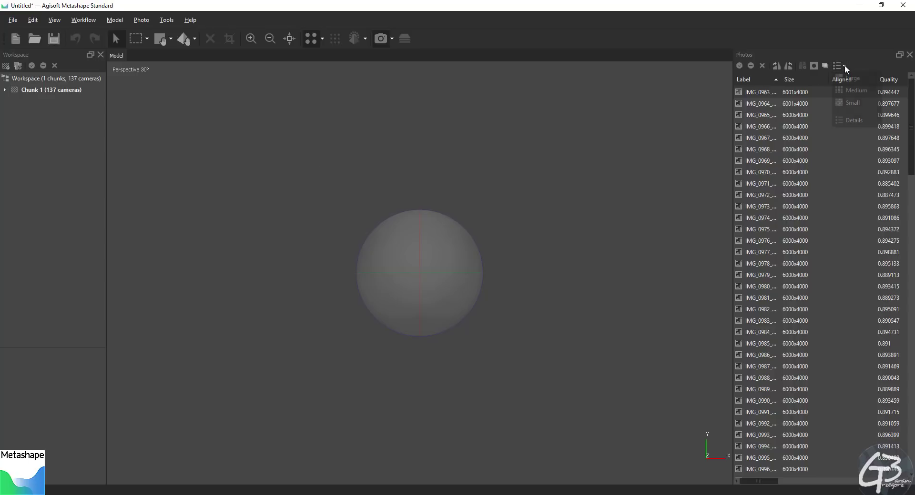
pyautogui.click(854, 91)
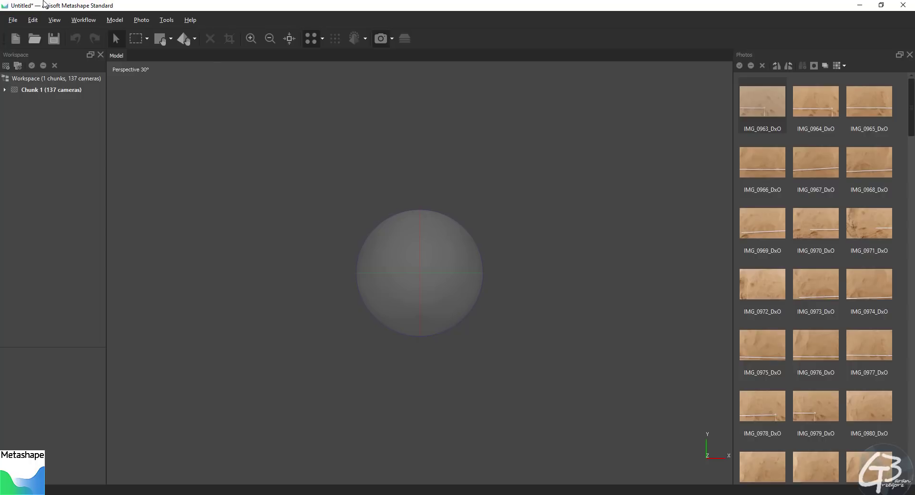
pyautogui.click(84, 20)
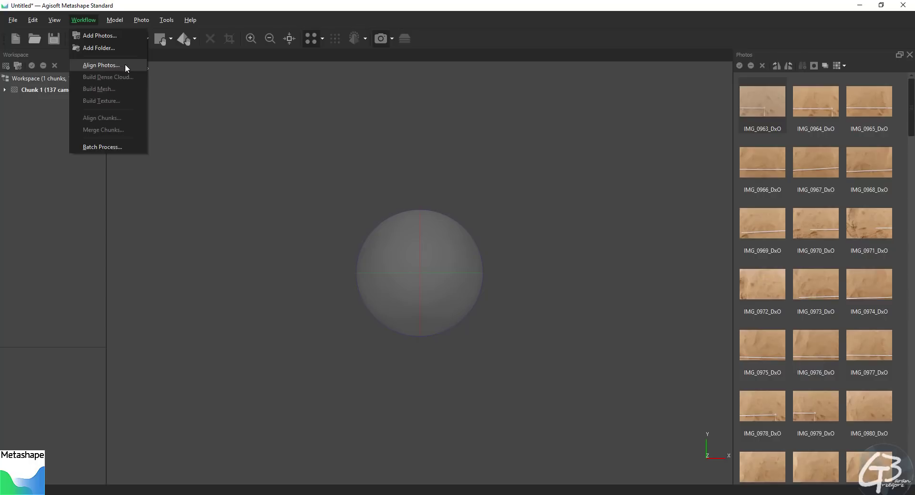
# Step: Align all 137 photos at Highest accuracy, yielding 89,626 tie points
pyautogui.click(125, 65)
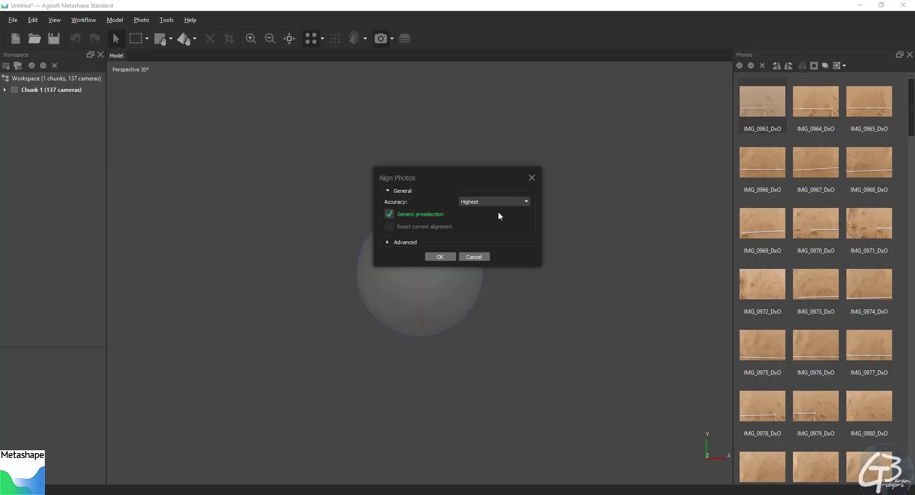
pyautogui.click(527, 203)
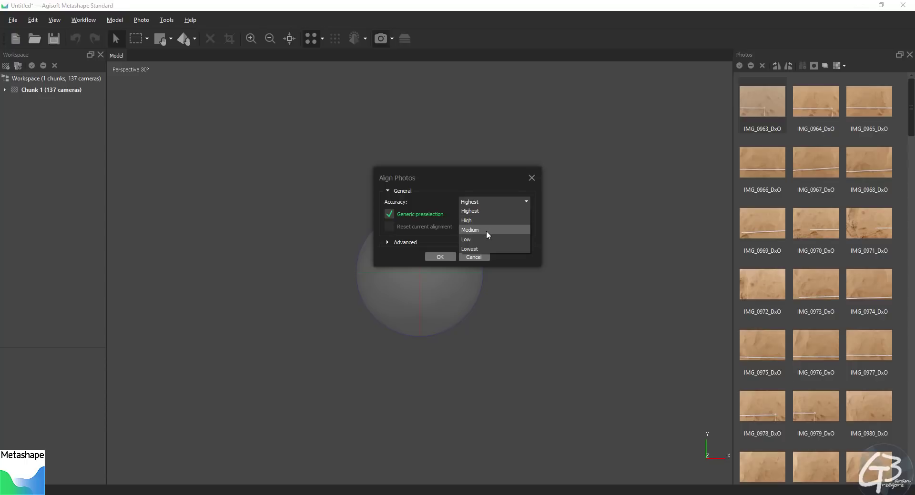
pyautogui.click(482, 212)
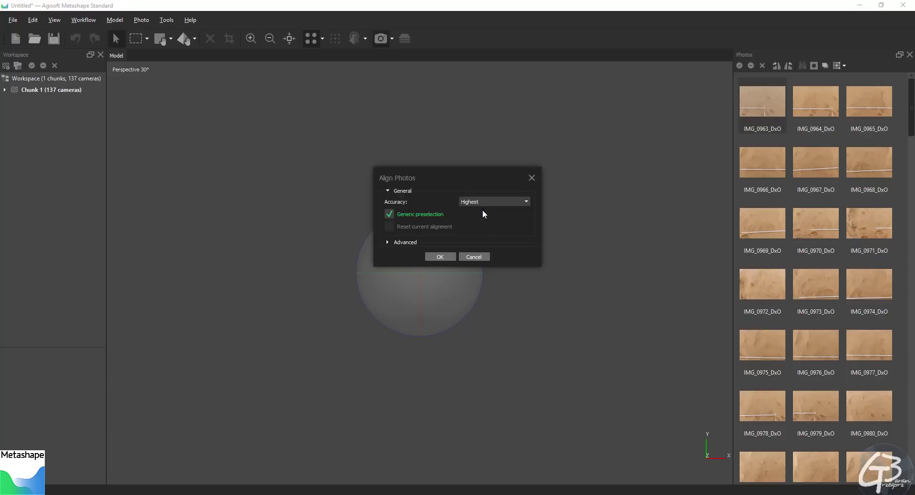
pyautogui.click(439, 258)
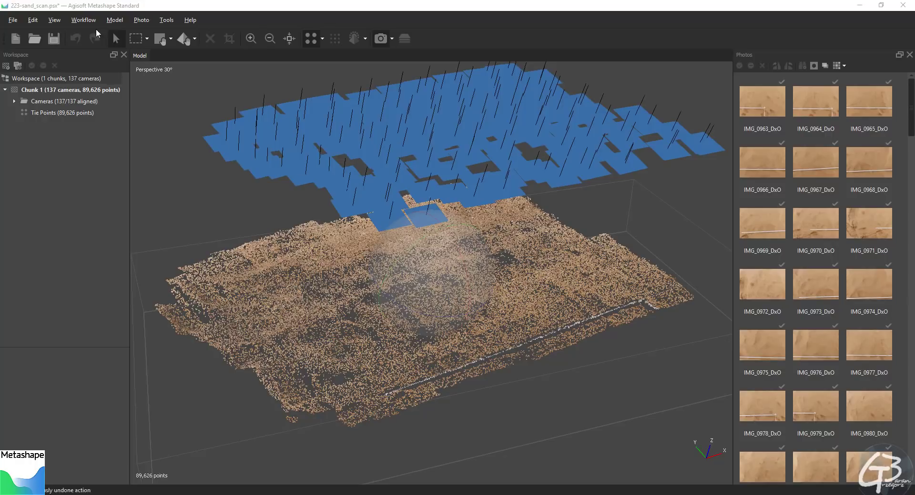
# Step: Add a Build Dense Cloud batch job at Ultra high quality with Aggressive depth filtering
pyautogui.click(84, 20)
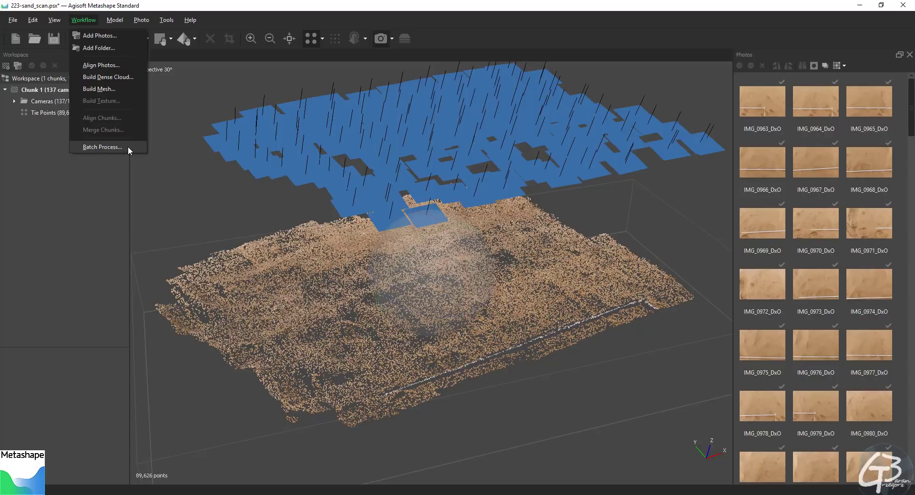
pyautogui.click(102, 147)
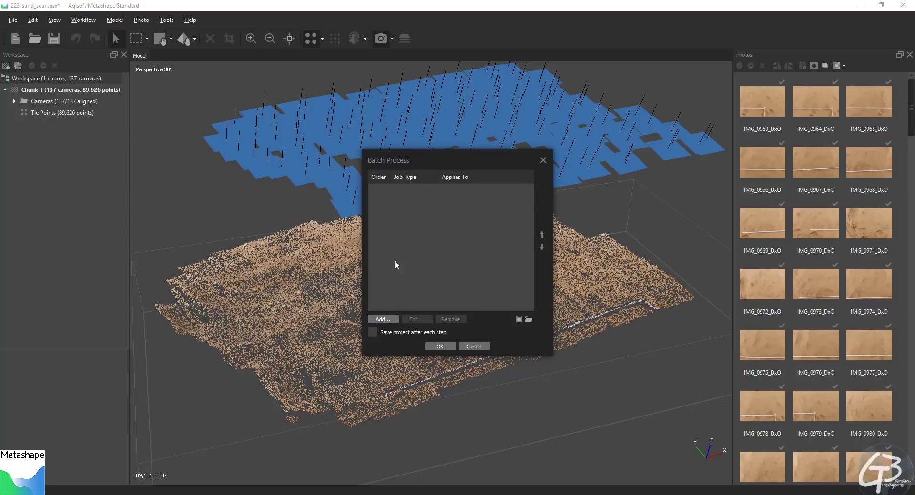
pyautogui.click(389, 319)
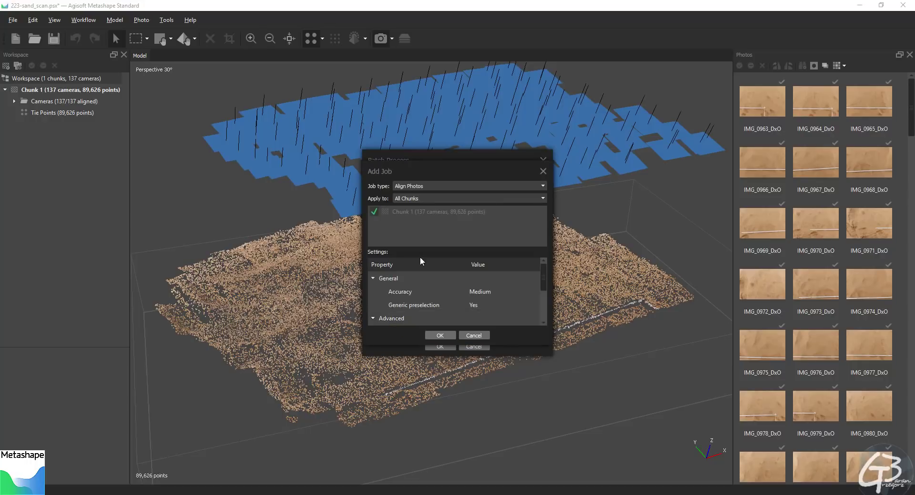
pyautogui.click(433, 186)
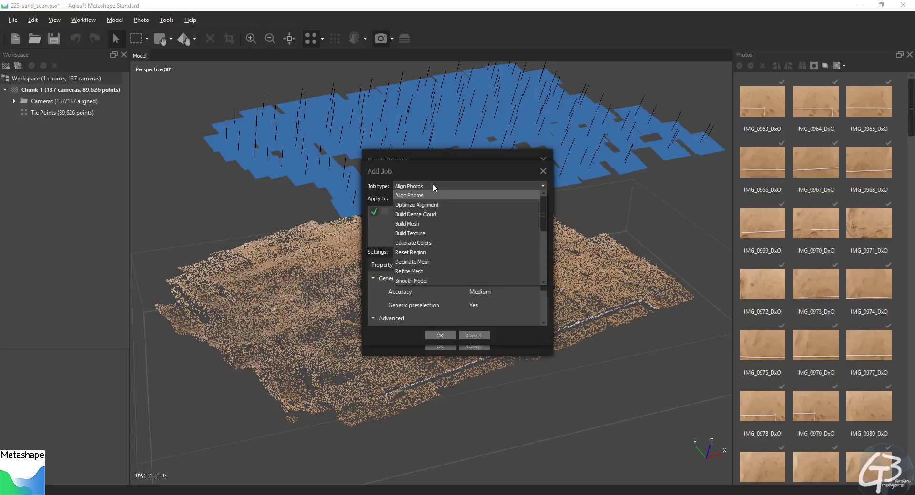
pyautogui.click(439, 214)
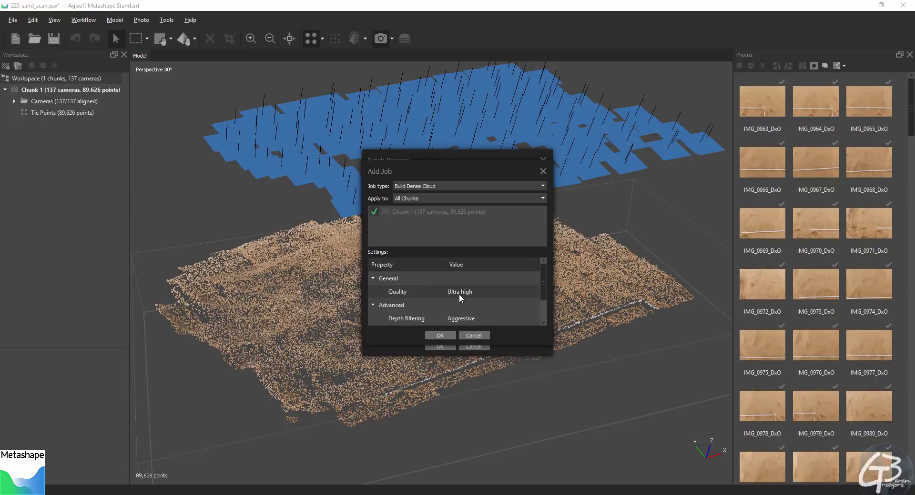
# Step: Confirm the dense cloud job and start a Build Mesh job with Height field surface type
pyautogui.click(447, 336)
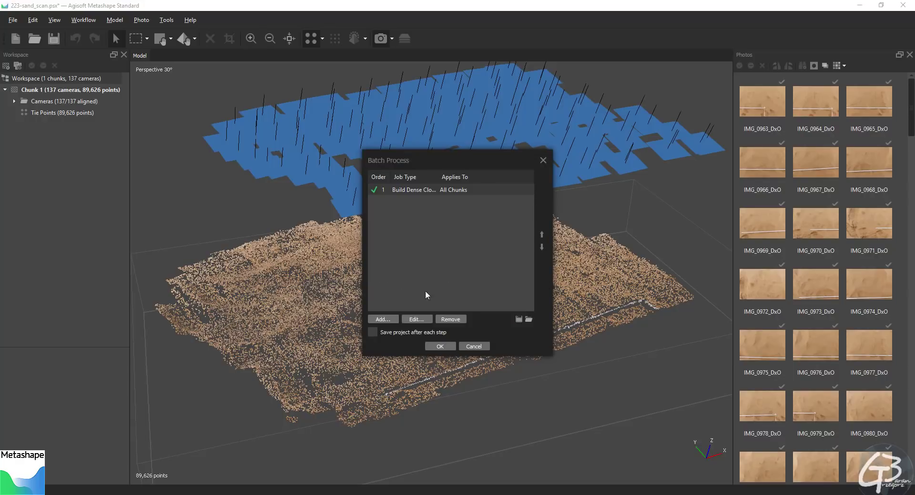
pyautogui.click(386, 319)
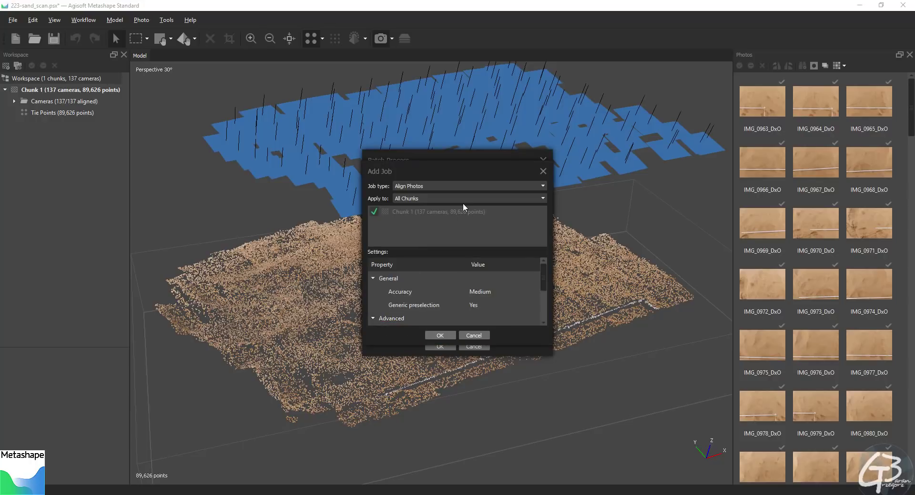
pyautogui.click(458, 185)
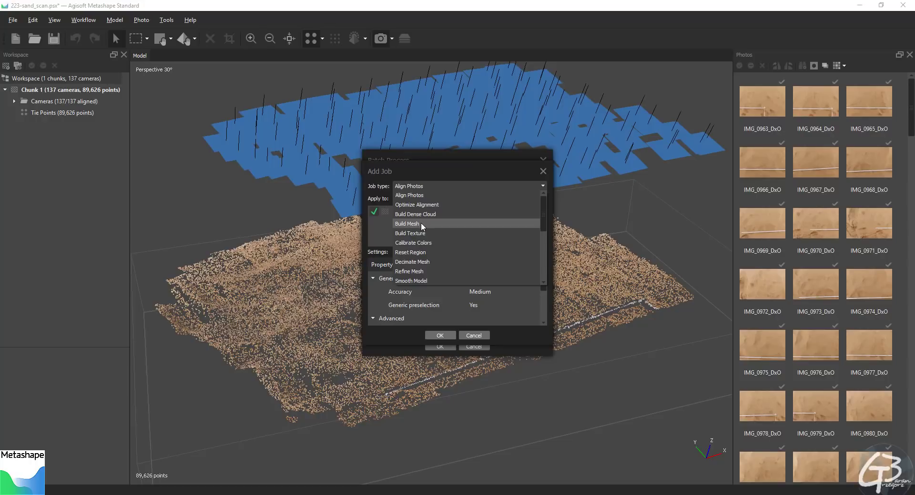
pyautogui.click(420, 223)
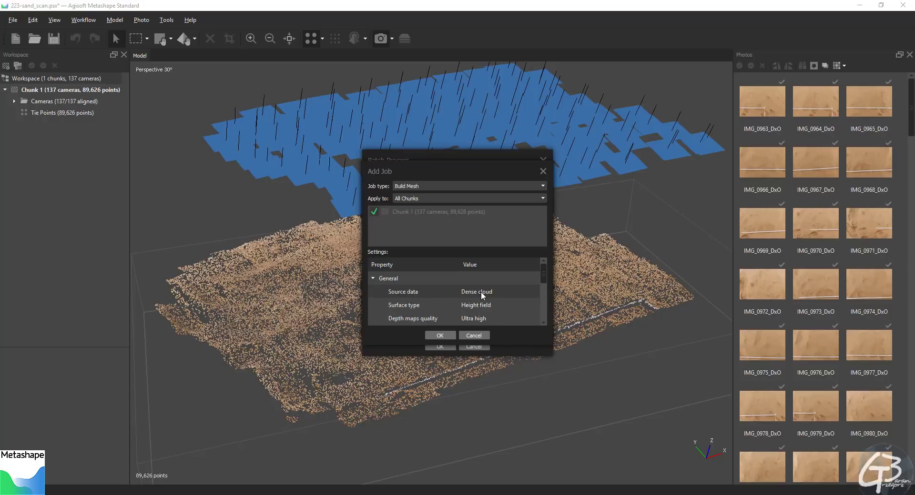
pyautogui.scroll(-1, 528, 285)
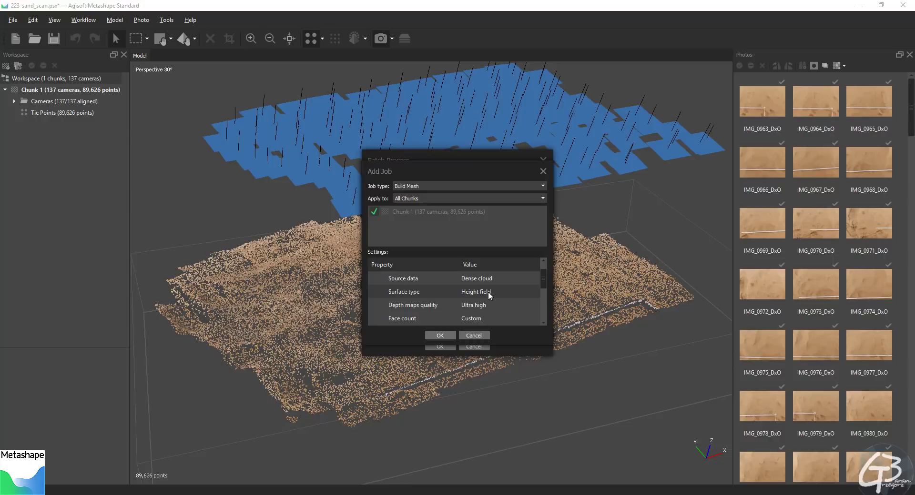
pyautogui.click(489, 293)
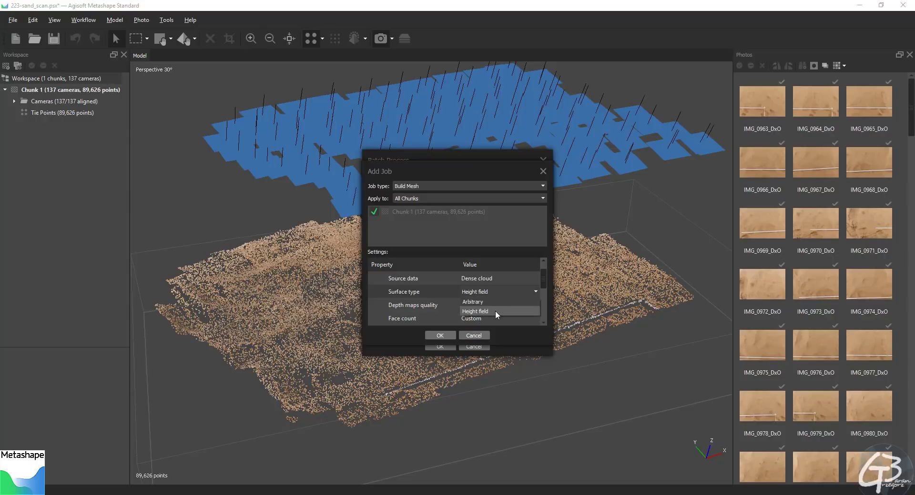
pyautogui.click(486, 311)
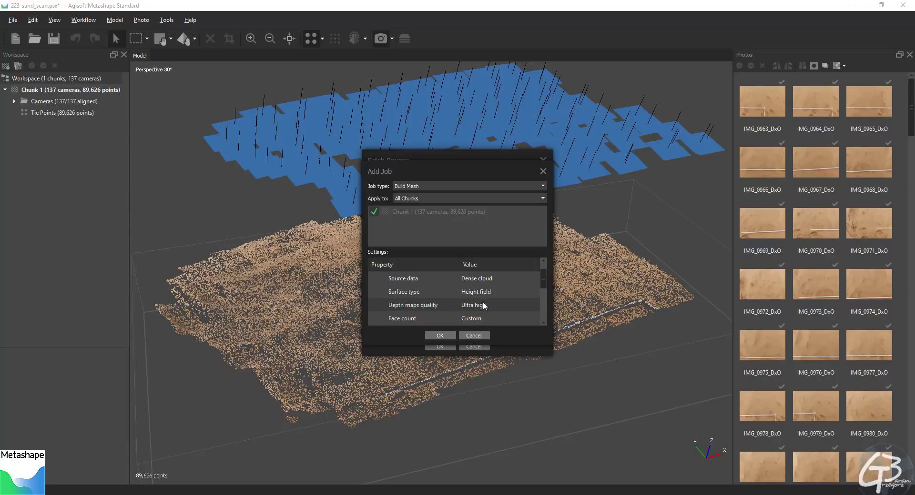
# Step: Keep the custom face count at 67,000,000 and add the Build Mesh job to the batch
pyautogui.moveTo(544, 280); pyautogui.dragTo(544, 283)
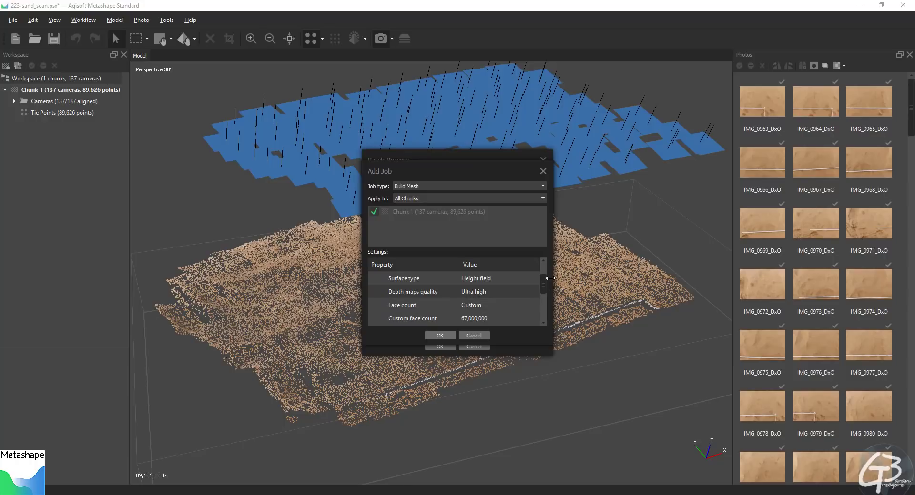
pyautogui.moveTo(545, 282); pyautogui.dragTo(545, 285)
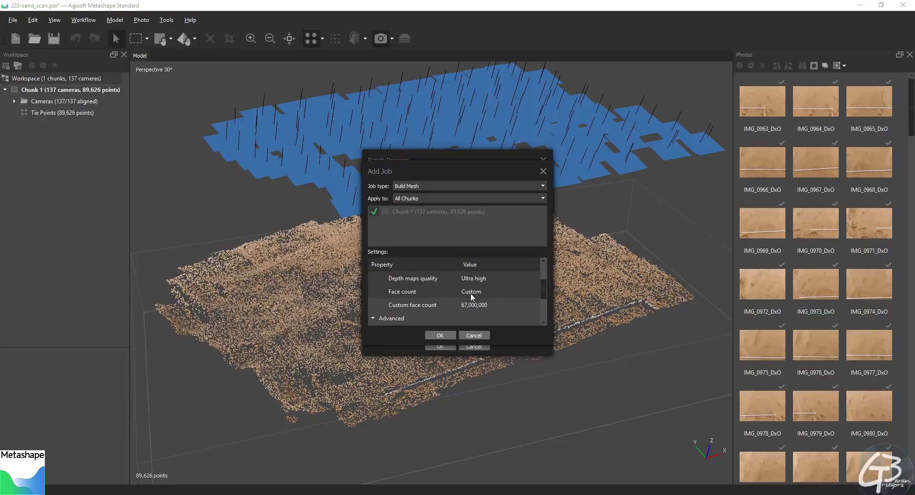
pyautogui.doubleClick(498, 305)
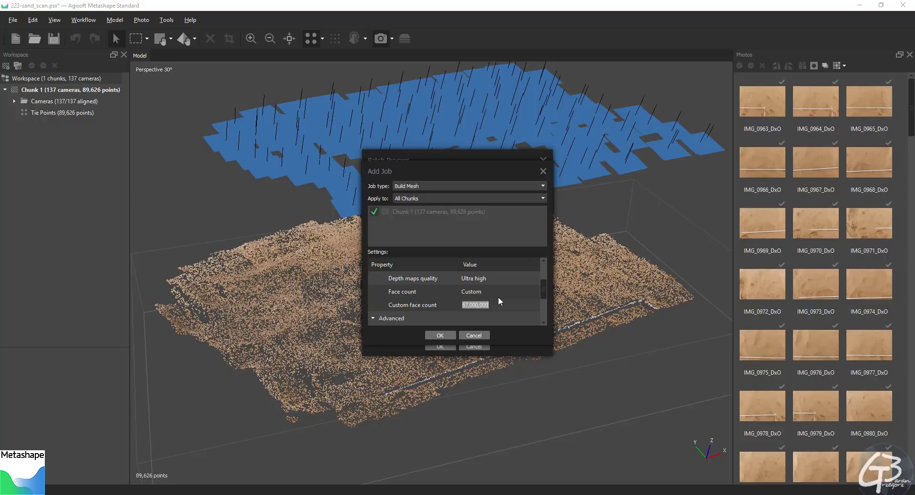
pyautogui.click(457, 305)
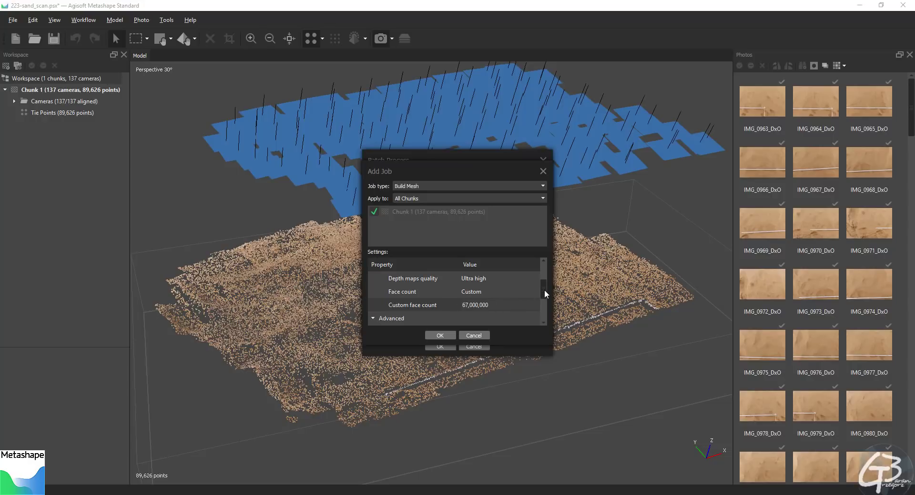
pyautogui.moveTo(544, 289); pyautogui.dragTo(546, 309)
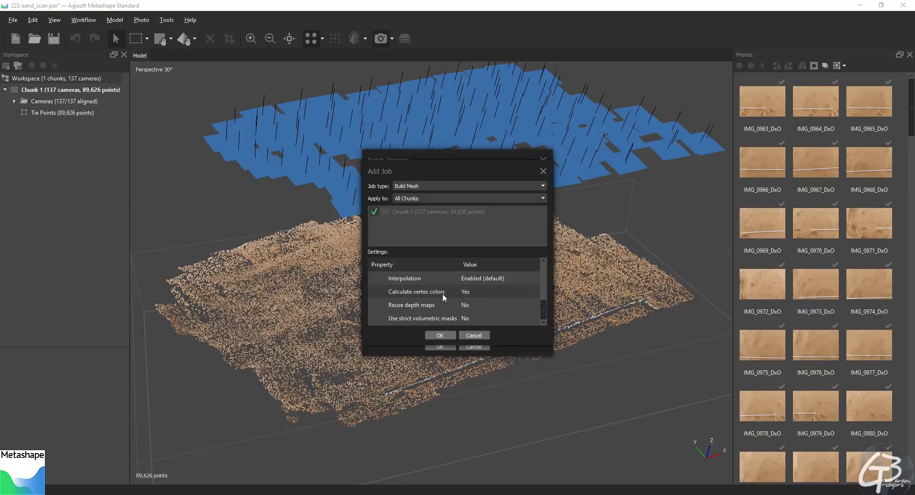
pyautogui.moveTo(542, 310); pyautogui.dragTo(546, 273)
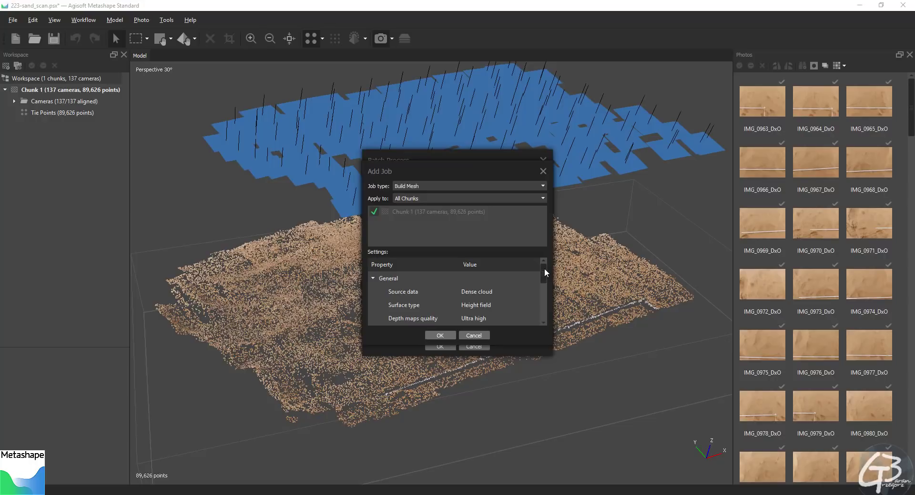
pyautogui.click(440, 335)
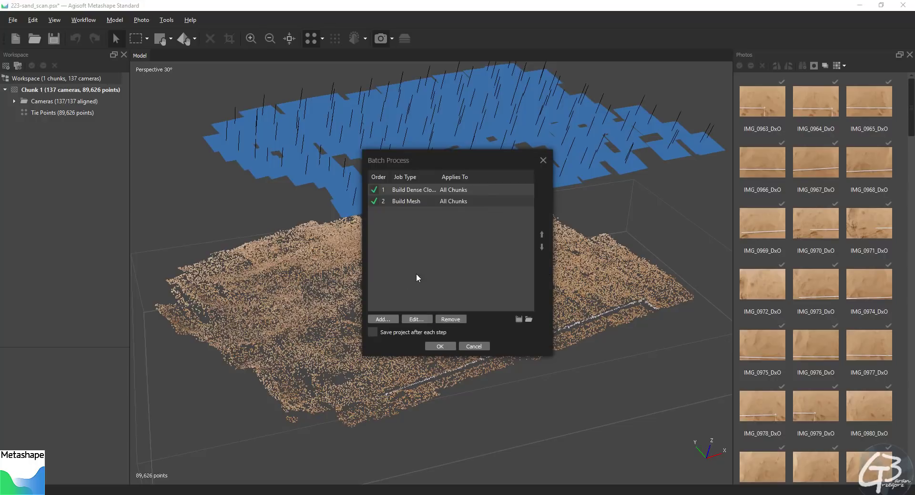
# Step: Create an Export Model batch job with texture format None and browse for its output path
pyautogui.click(390, 321)
pyautogui.click(412, 186)
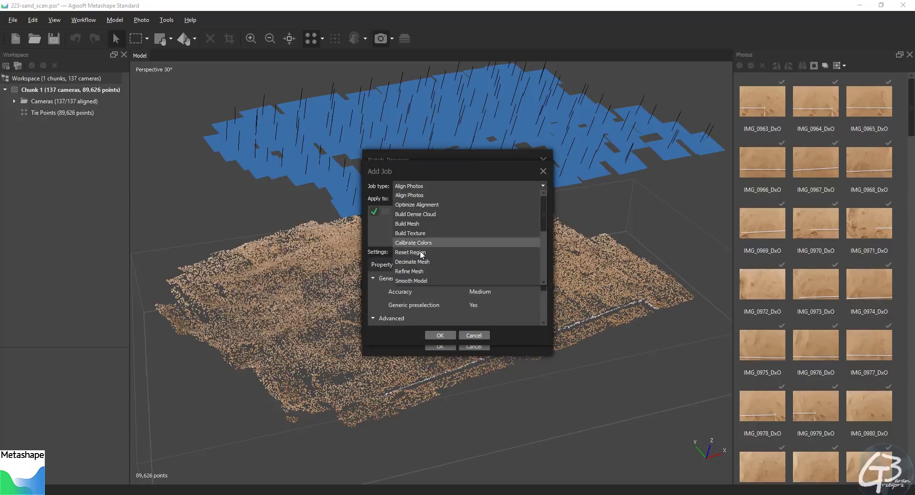
pyautogui.scroll(-5, 413, 257)
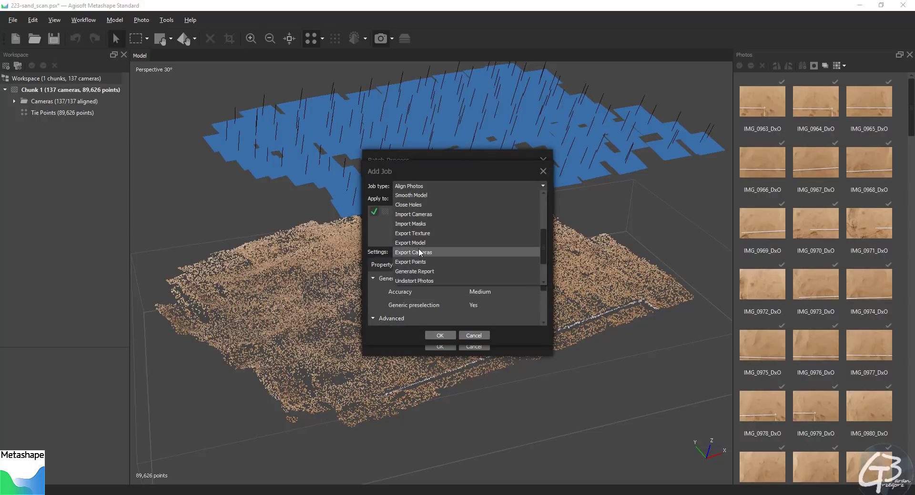
pyautogui.click(416, 244)
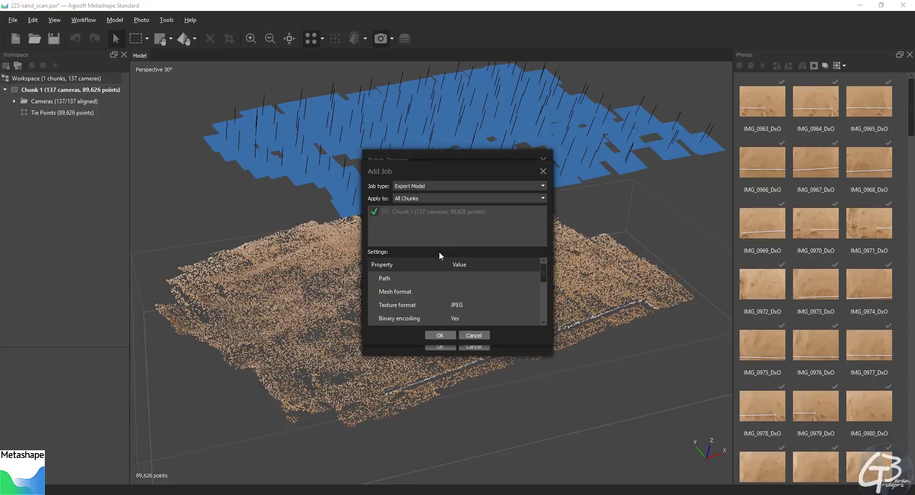
pyautogui.click(461, 304)
pyautogui.click(459, 315)
pyautogui.click(477, 303)
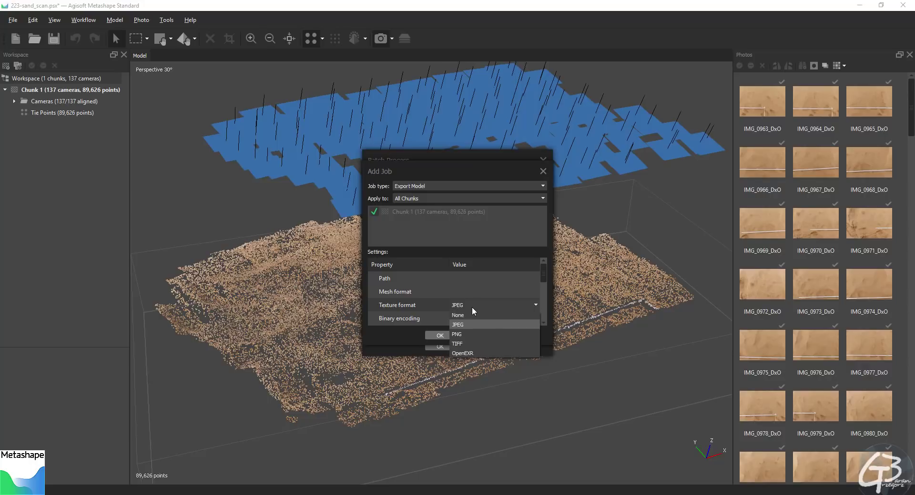
pyautogui.click(464, 315)
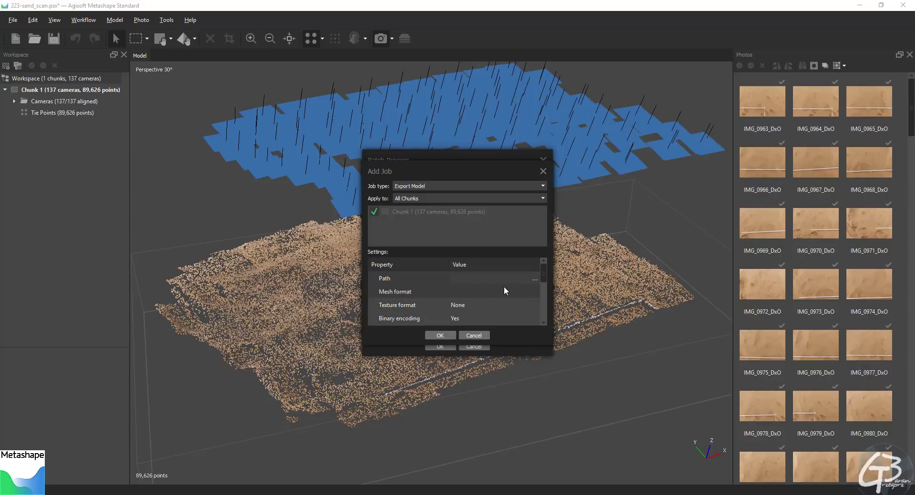
pyautogui.click(532, 279)
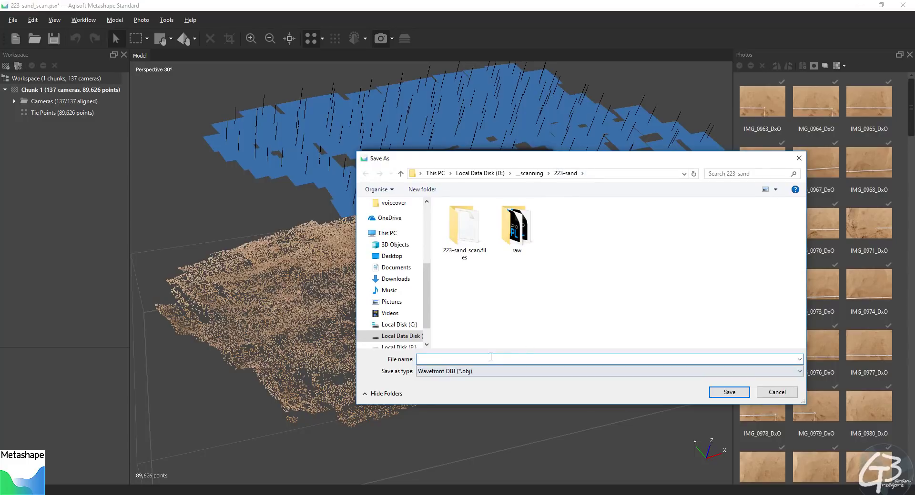
# Step: Save the export output as Autodesk FBX file '223-sand_hp' in the 223-sand folder
pyautogui.click(479, 372)
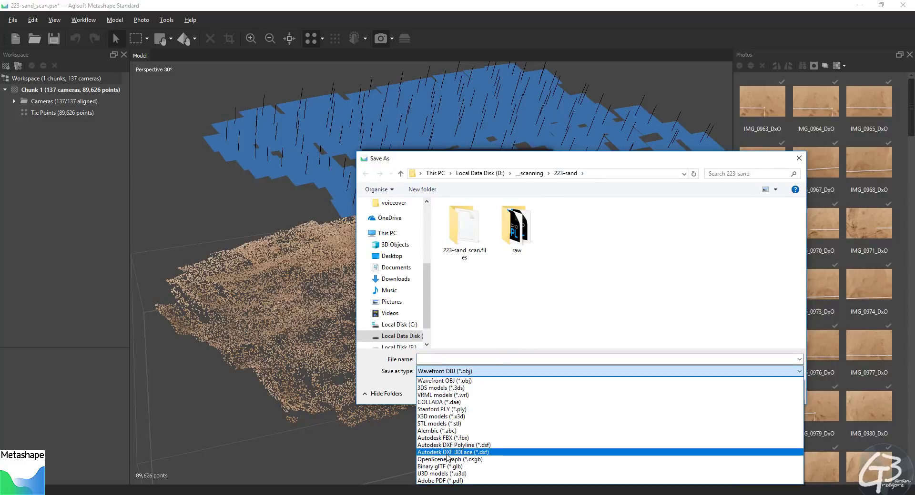
pyautogui.click(452, 438)
pyautogui.click(443, 359)
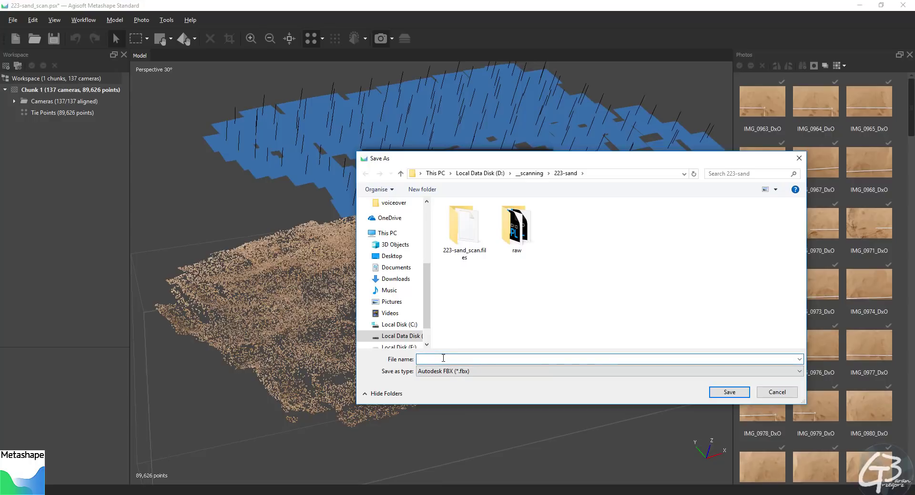
pyautogui.write('223')
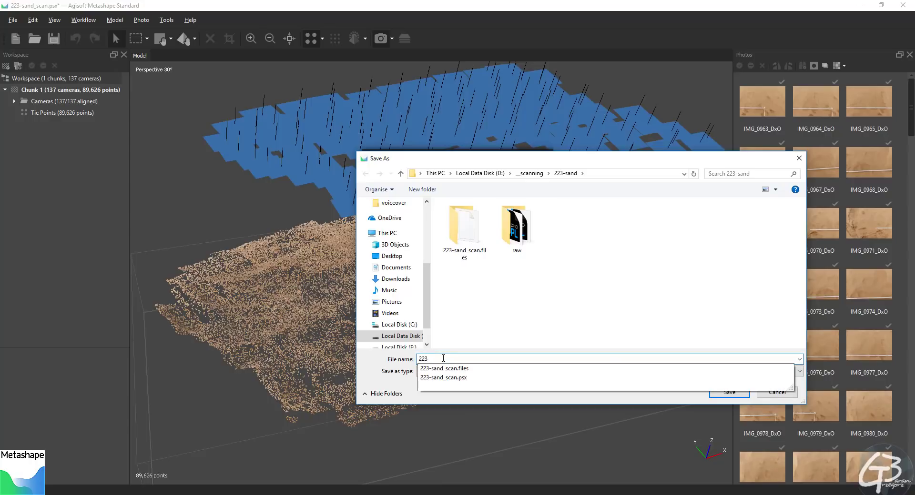
pyautogui.write('-sand_hp')
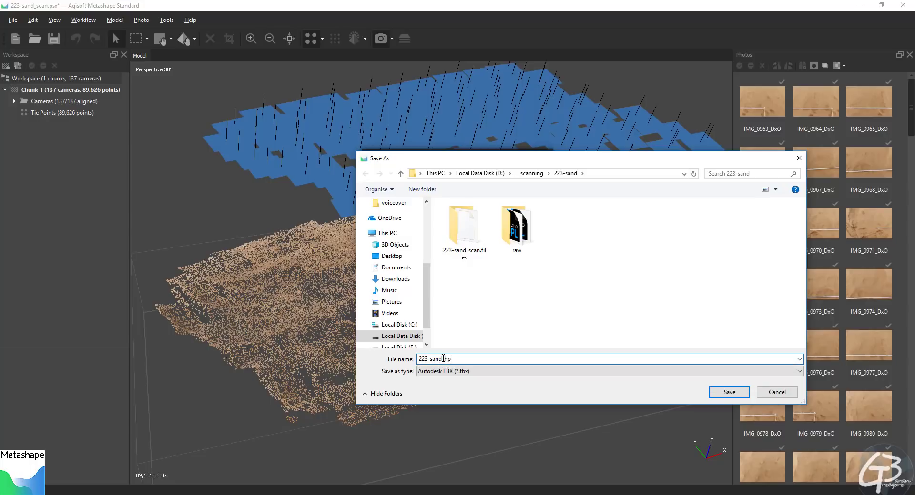
pyautogui.click(729, 392)
# Step: Set the export job's mesh format to Autodesk FBX with Textures set to No, and add it as the third job
pyautogui.click(465, 292)
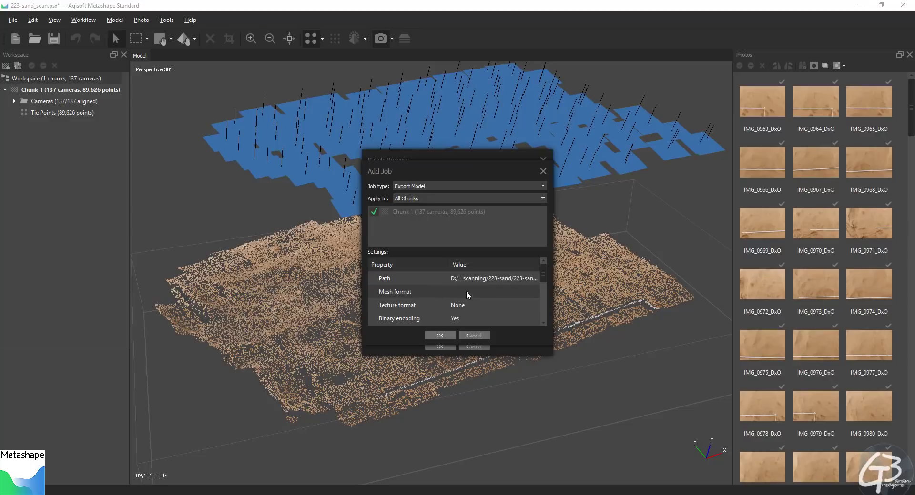
pyautogui.click(467, 292)
pyautogui.scroll(-2, 472, 357)
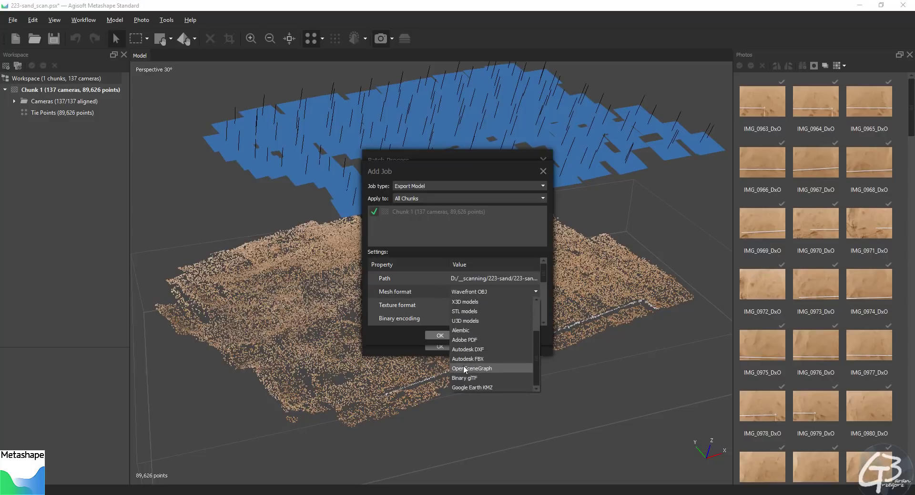
pyautogui.click(471, 361)
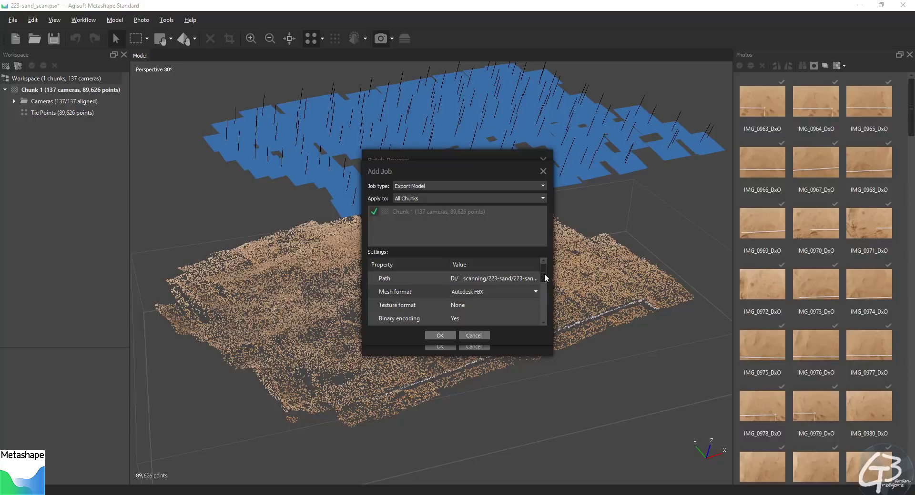
pyautogui.moveTo(544, 273); pyautogui.dragTo(544, 291)
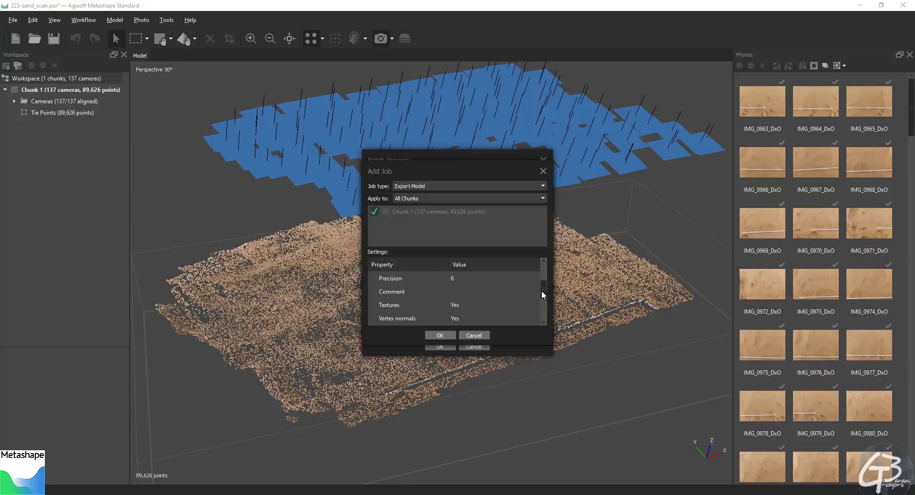
pyautogui.click(456, 304)
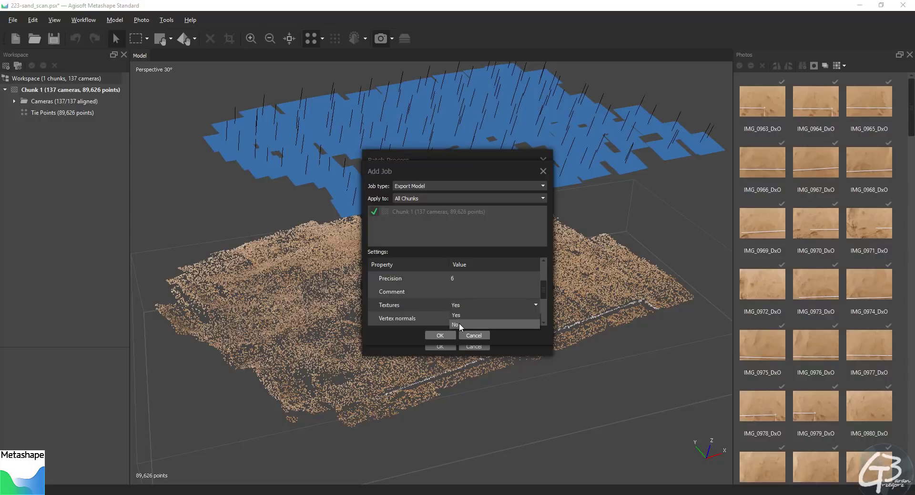
pyautogui.click(457, 318)
pyautogui.moveTo(542, 287); pyautogui.dragTo(544, 297)
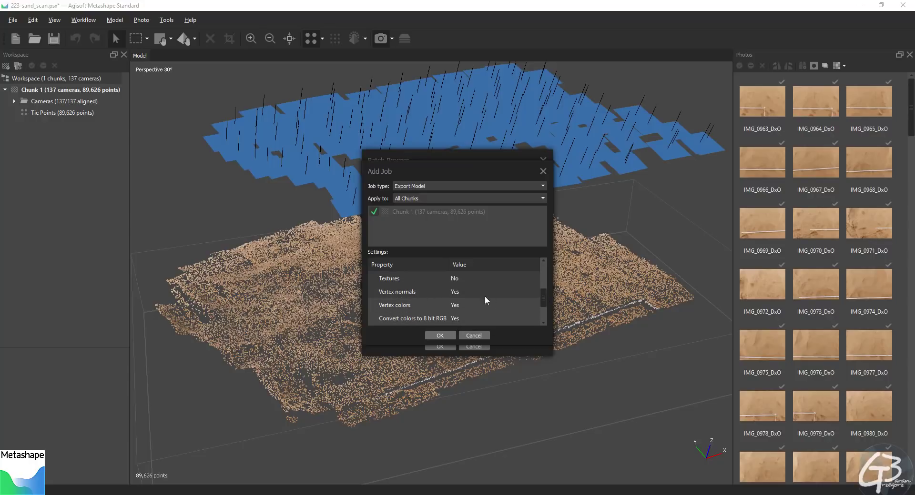
pyautogui.moveTo(545, 296); pyautogui.dragTo(545, 307)
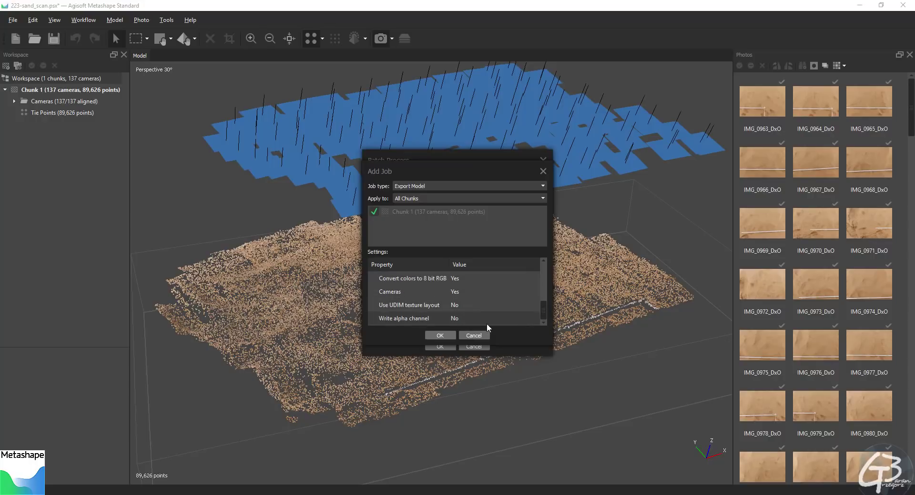
pyautogui.click(439, 336)
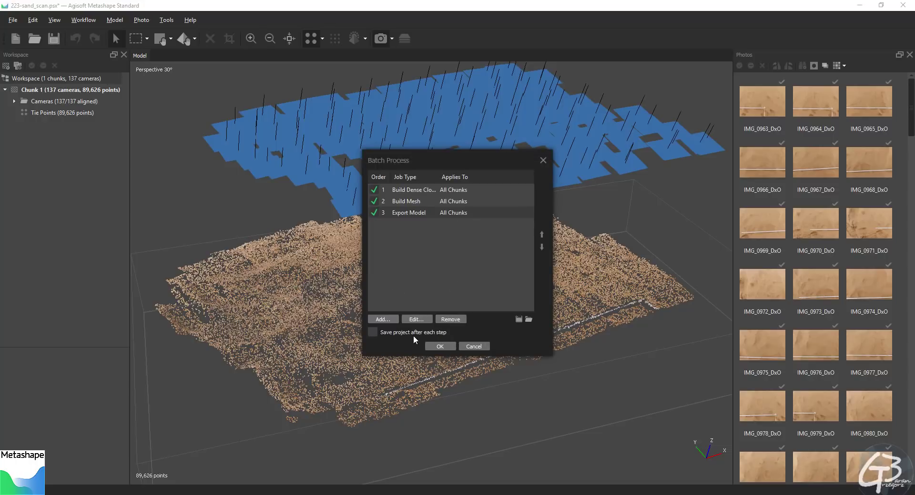
# Step: Enable 'Save project after each step' and run the three-job batch
pyautogui.click(373, 332)
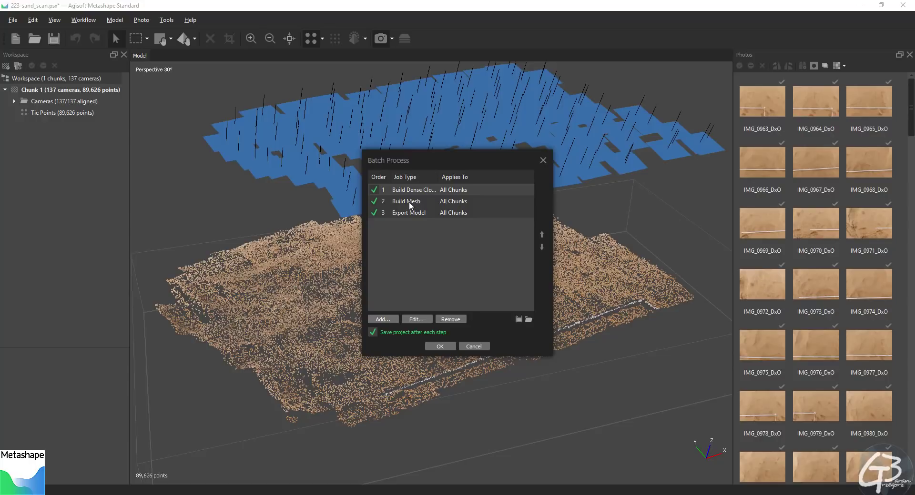
pyautogui.click(441, 347)
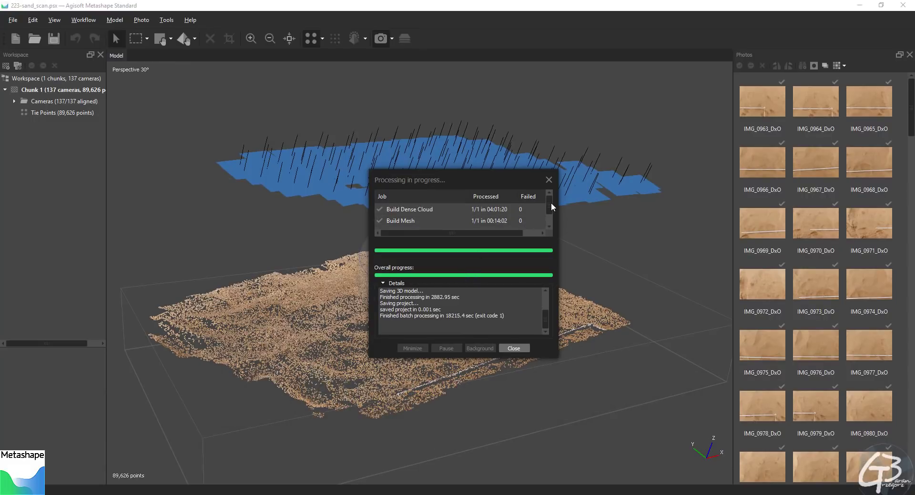
pyautogui.scroll(-1, 550, 210)
pyautogui.scroll(1, 550, 216)
pyautogui.scroll(-1, 550, 207)
pyautogui.scroll(1, 550, 215)
pyautogui.scroll(-1, 549, 210)
pyautogui.scroll(1, 550, 216)
# Step: Close the batch report and orbit the textured sand mesh to tilt it toward the view
pyautogui.click(512, 348)
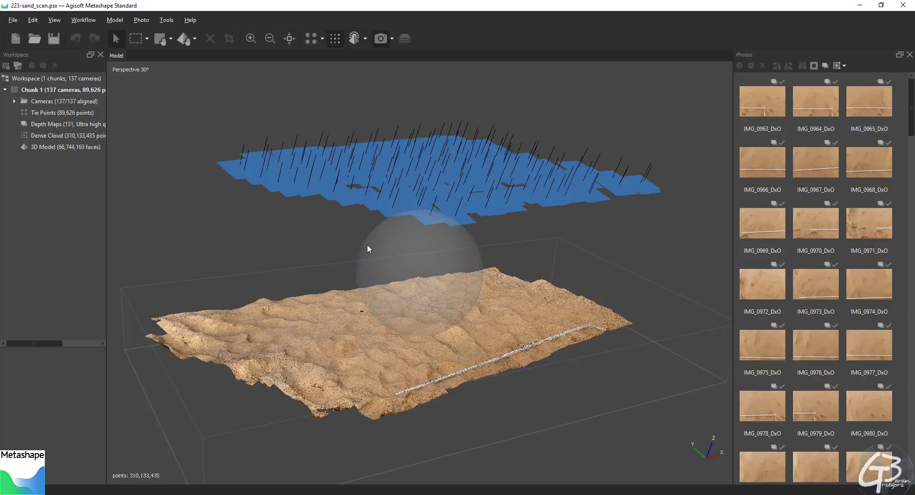
pyautogui.moveTo(429, 271); pyautogui.dragTo(450, 285)
pyautogui.moveTo(387, 247); pyautogui.dragTo(259, 254)
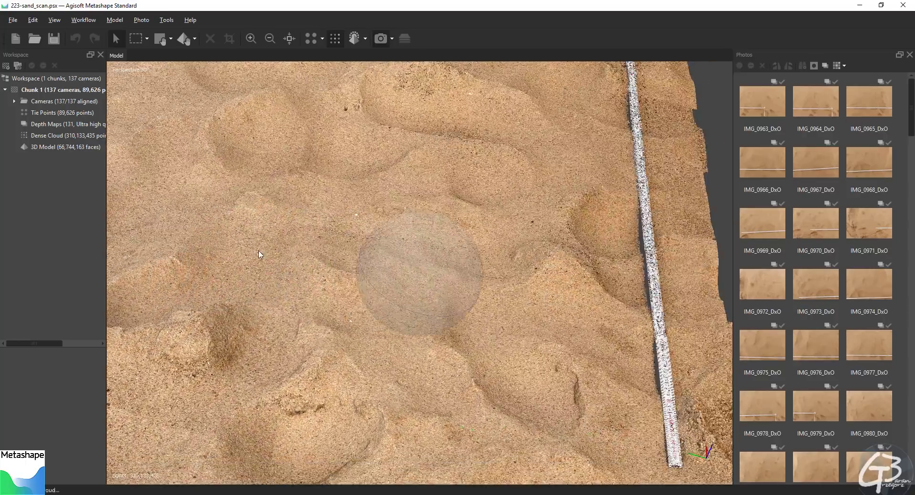
pyautogui.moveTo(441, 307); pyautogui.dragTo(445, 282)
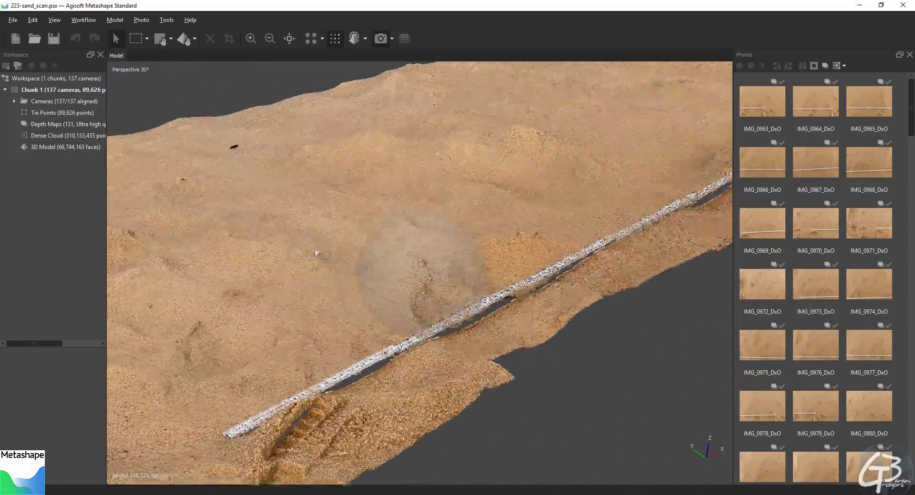
# Step: Zoom in on the ruler and rotate the model until the ruler lies near-horizontal
pyautogui.scroll(3, 447, 285)
pyautogui.scroll(5, 453, 293)
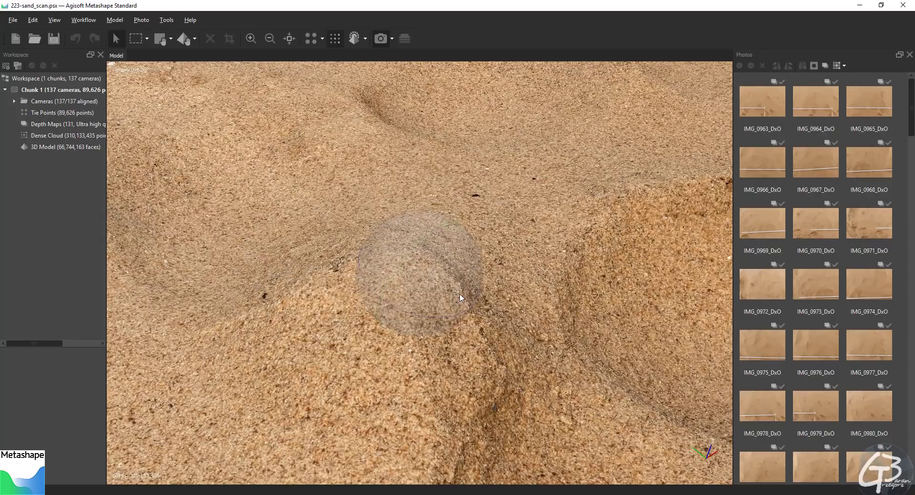
pyautogui.scroll(-5, 434, 263)
pyautogui.scroll(2, 448, 282)
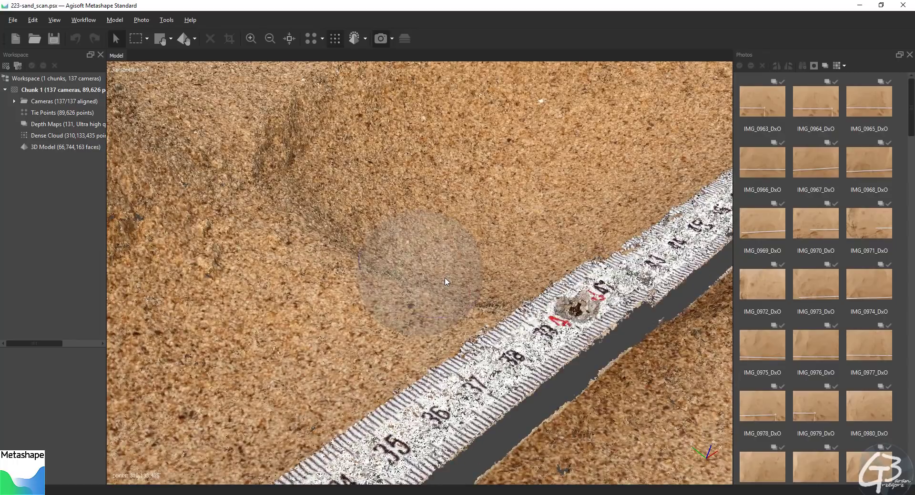
pyautogui.scroll(3, 430, 275)
pyautogui.moveTo(430, 275); pyautogui.dragTo(412, 271)
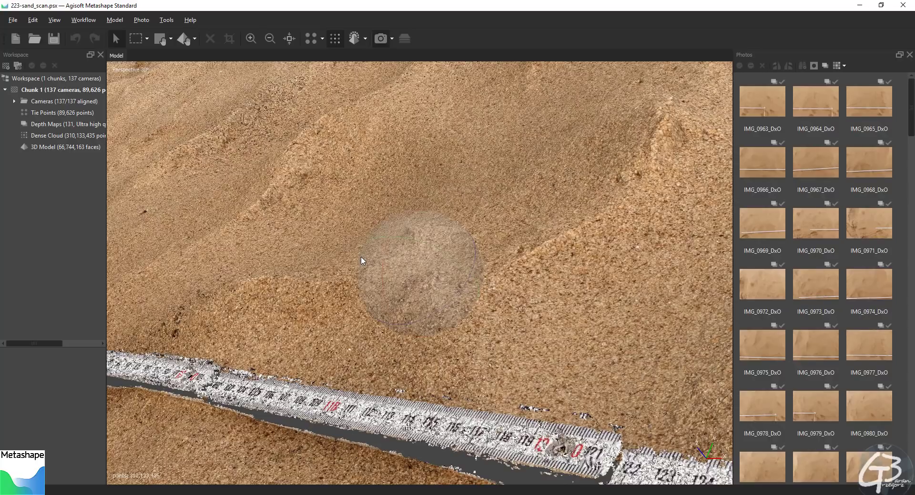
pyautogui.moveTo(393, 291)
pyautogui.mouseDown()
pyautogui.moveTo(447, 294)
pyautogui.moveTo(427, 272)
pyautogui.moveTo(445, 312)
pyautogui.mouseUp()
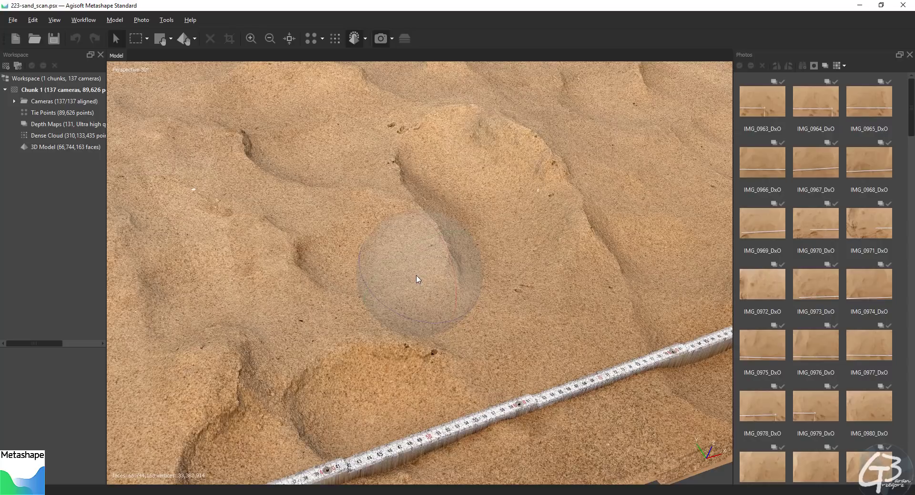
# Step: Orbit the textured mesh to inspect the sand ripple ridges
pyautogui.moveTo(417, 275); pyautogui.dragTo(413, 276)
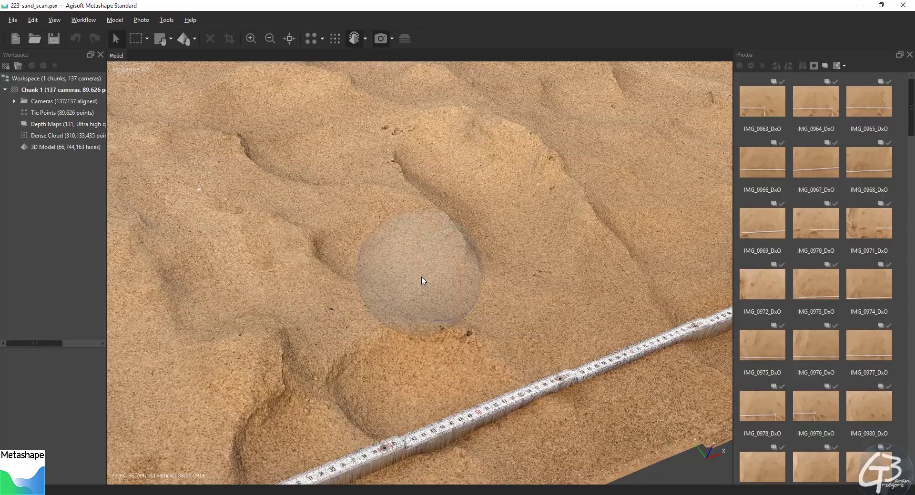
pyautogui.moveTo(422, 281); pyautogui.dragTo(418, 280)
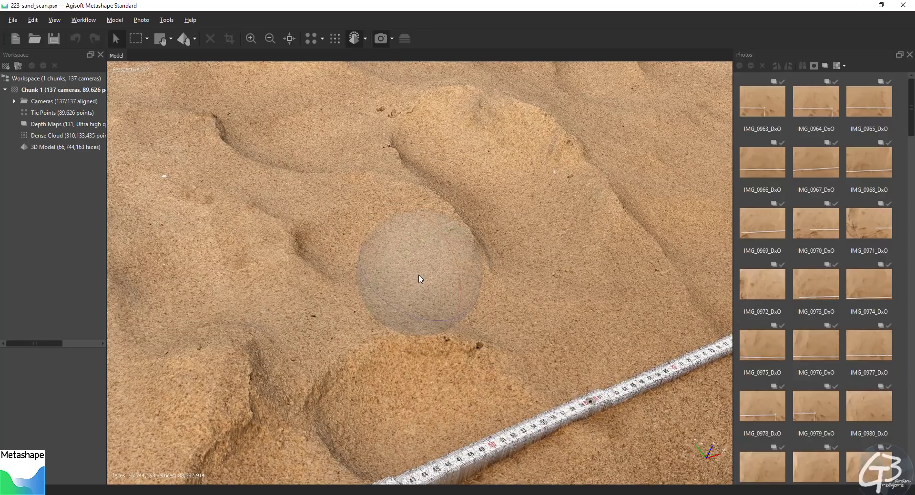
pyautogui.moveTo(420, 279); pyautogui.dragTo(420, 279)
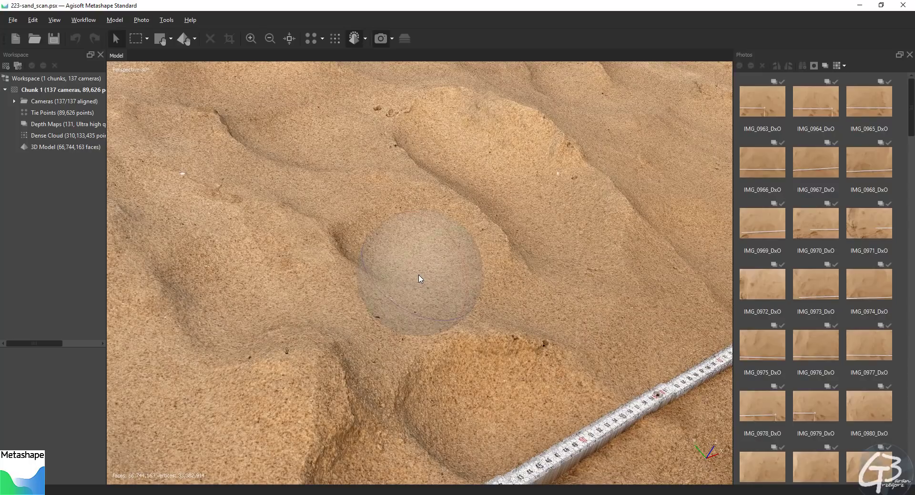
pyautogui.moveTo(420, 279); pyautogui.dragTo(420, 279)
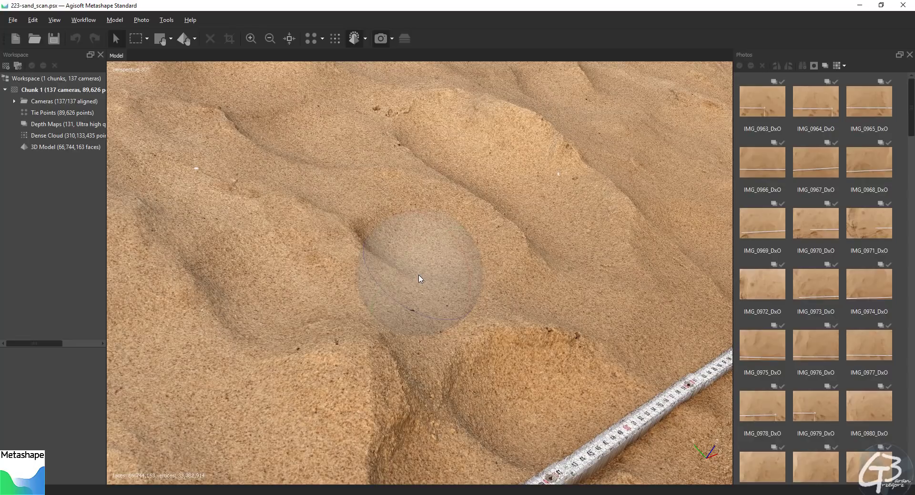
pyautogui.moveTo(420, 279); pyautogui.dragTo(420, 279)
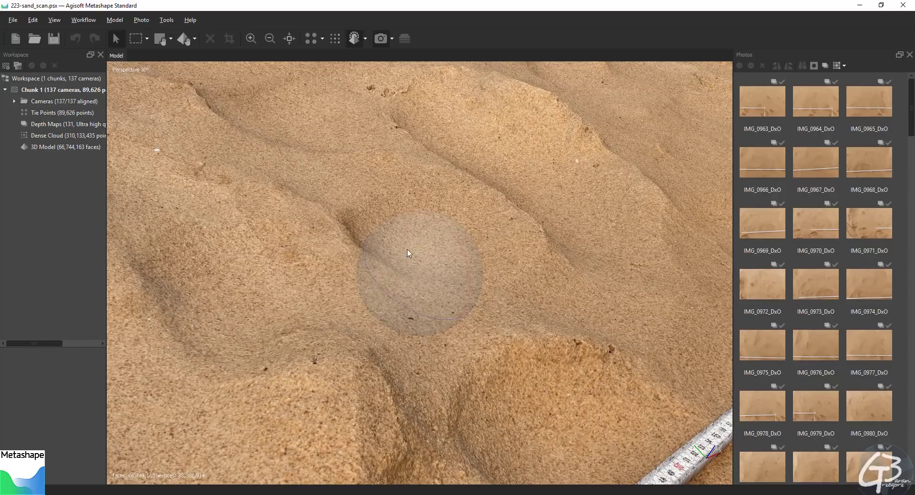
# Step: Display the 310,133,435-point dense cloud and rotate to a top-down view of the whole surface
pyautogui.click(336, 39)
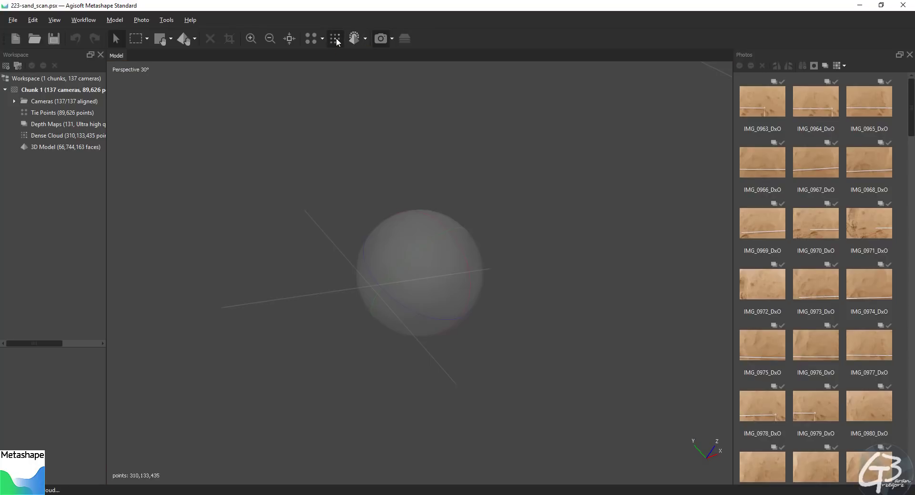
pyautogui.scroll(-8, 394, 269)
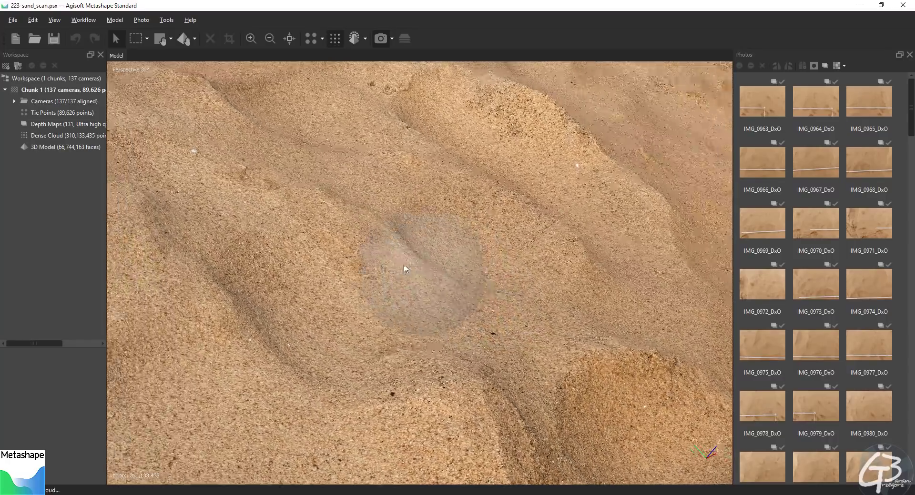
pyautogui.scroll(4, 423, 268)
pyautogui.scroll(-3, 422, 268)
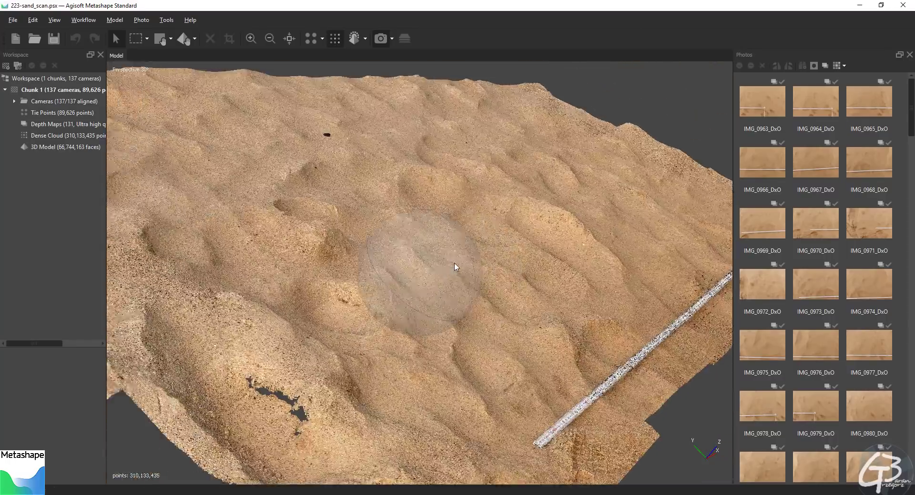
pyautogui.moveTo(423, 267)
pyautogui.mouseDown()
pyautogui.moveTo(413, 281)
pyautogui.moveTo(405, 268)
pyautogui.moveTo(425, 288)
pyautogui.moveTo(367, 285)
pyautogui.moveTo(418, 281)
pyautogui.mouseUp()
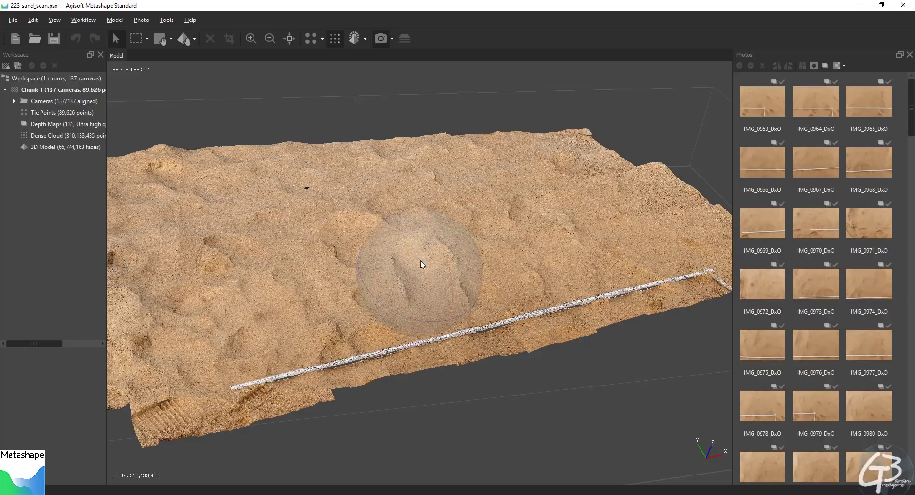
pyautogui.moveTo(399, 282); pyautogui.dragTo(405, 285)
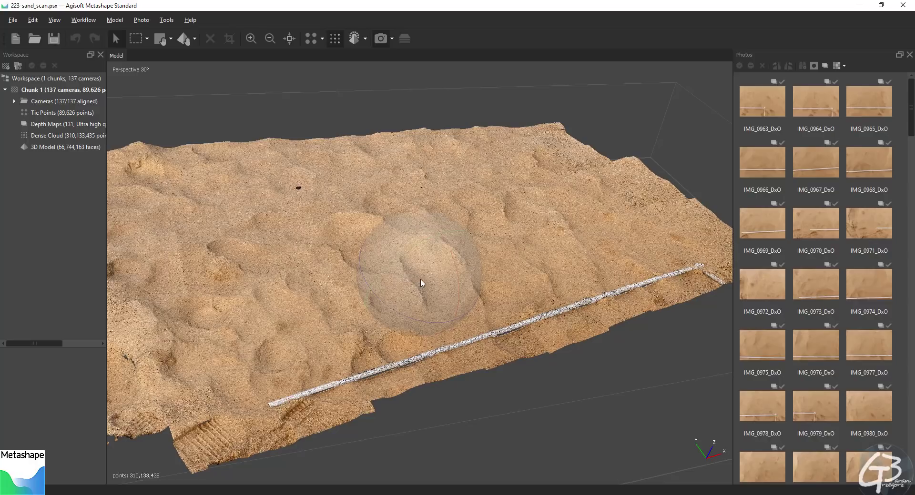
pyautogui.moveTo(419, 281); pyautogui.dragTo(414, 287)
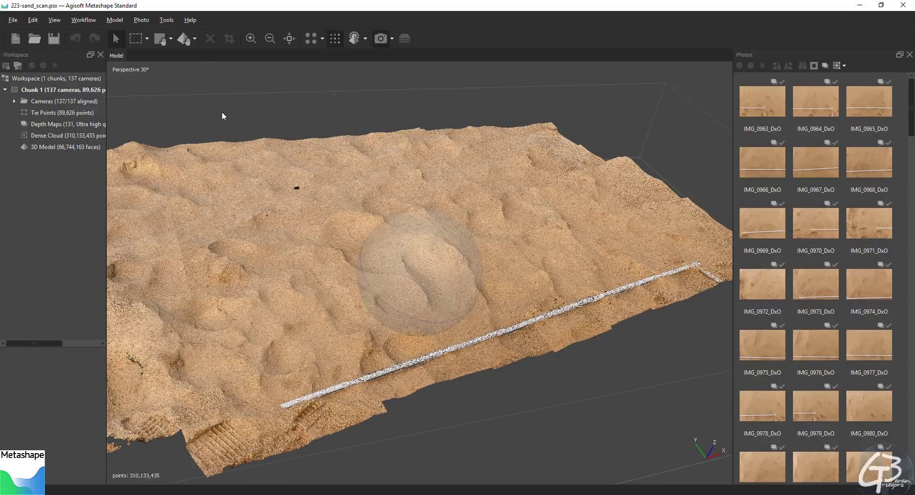
# Step: Run Decimate Mesh on the 66,744,163-face mesh with a 3,500,000 target face count
pyautogui.click(166, 21)
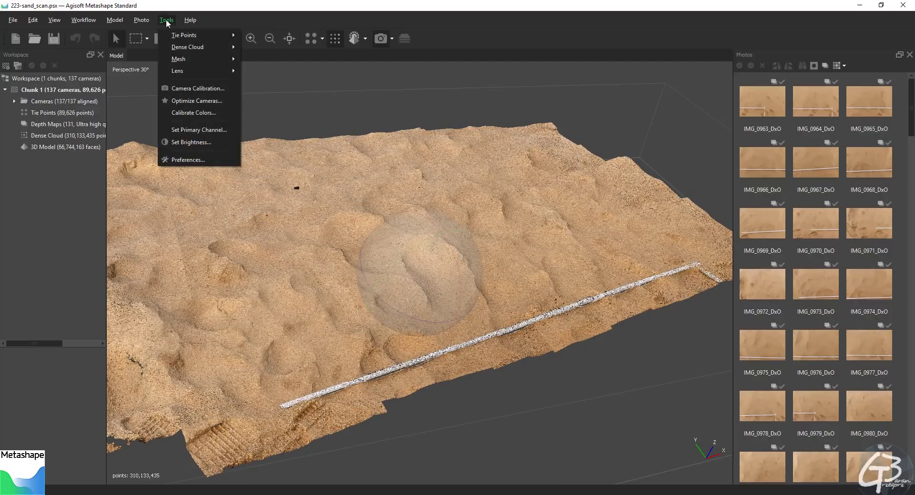
pyautogui.moveTo(175, 37)
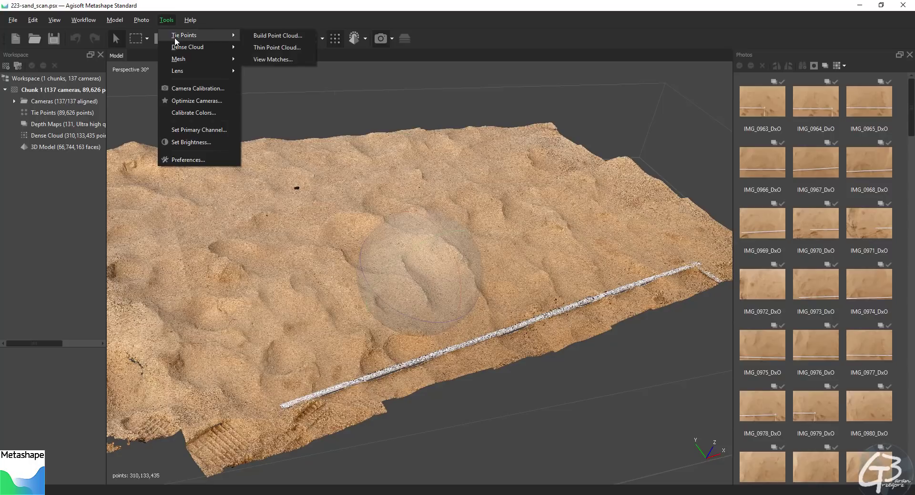
pyautogui.moveTo(181, 58)
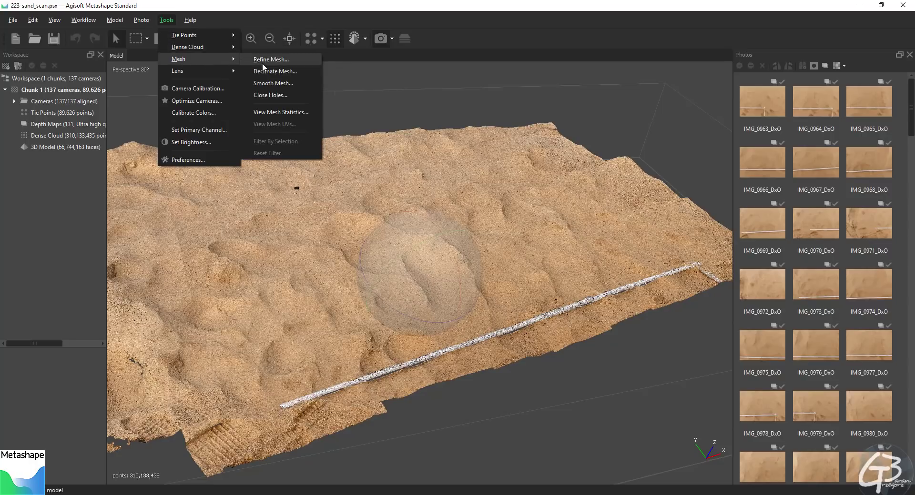
pyautogui.click(303, 71)
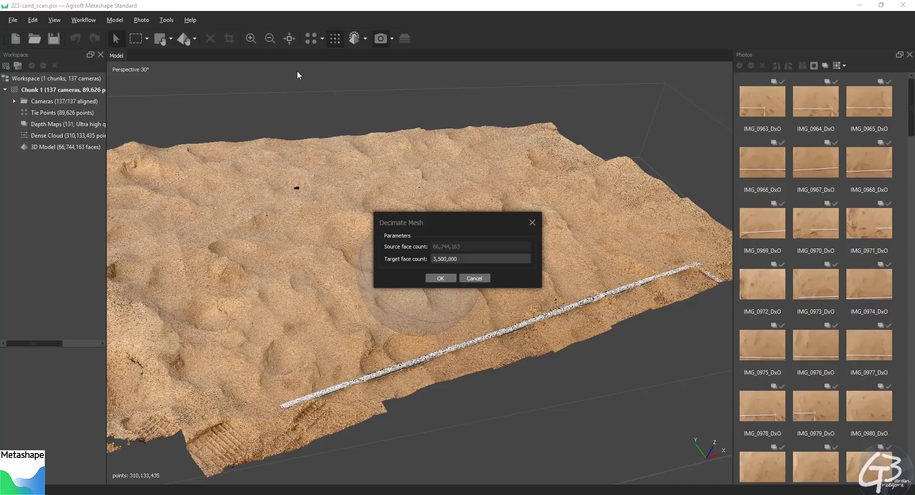
pyautogui.click(444, 277)
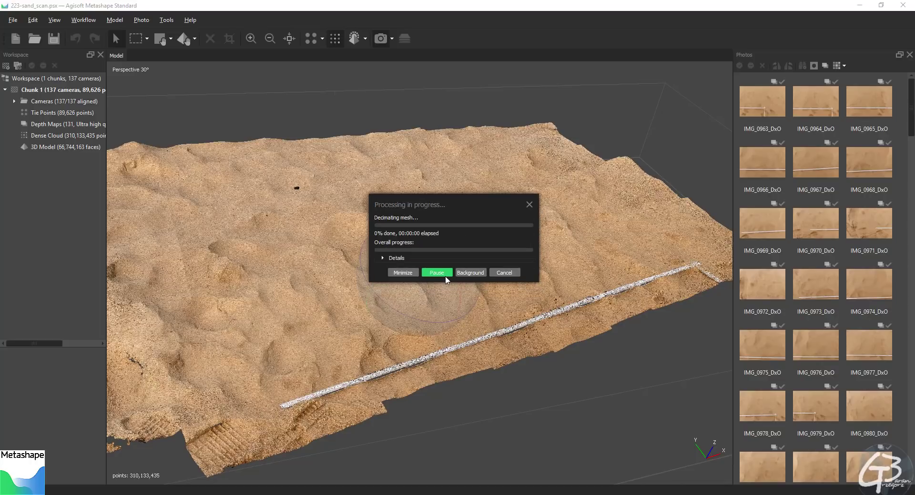
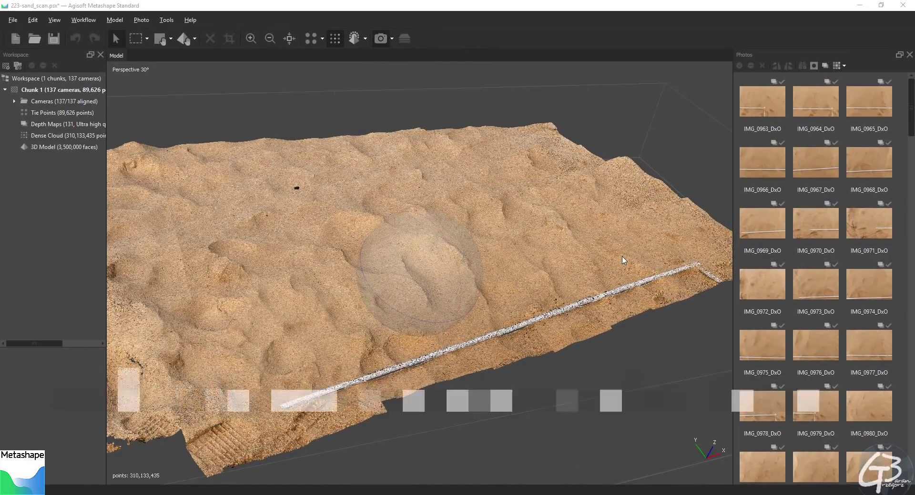
# Step: Switch to the shaded 3,500,000-face sand mesh view and orbit to inspect its surface
pyautogui.moveTo(421, 262)
pyautogui.mouseDown()
pyautogui.moveTo(417, 273)
pyautogui.moveTo(432, 276)
pyautogui.moveTo(426, 284)
pyautogui.moveTo(419, 272)
pyautogui.moveTo(414, 281)
pyautogui.mouseUp()
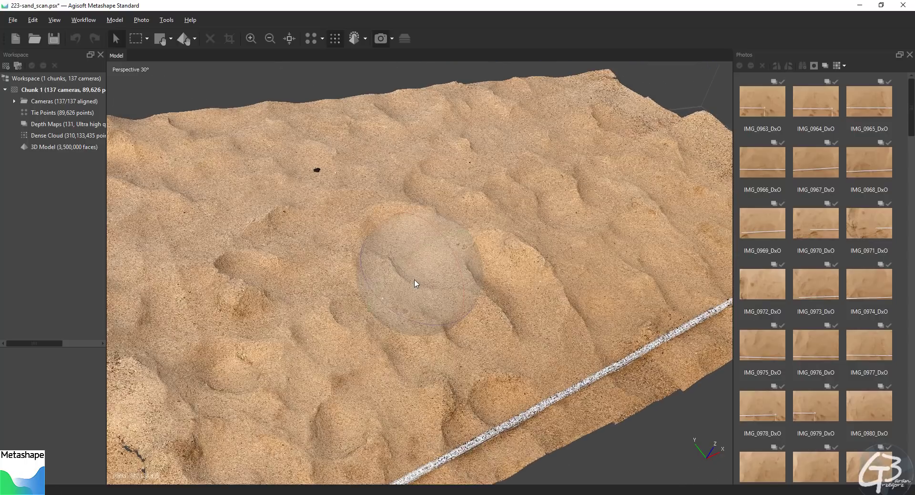
pyautogui.click(353, 38)
pyautogui.scroll(5, 406, 289)
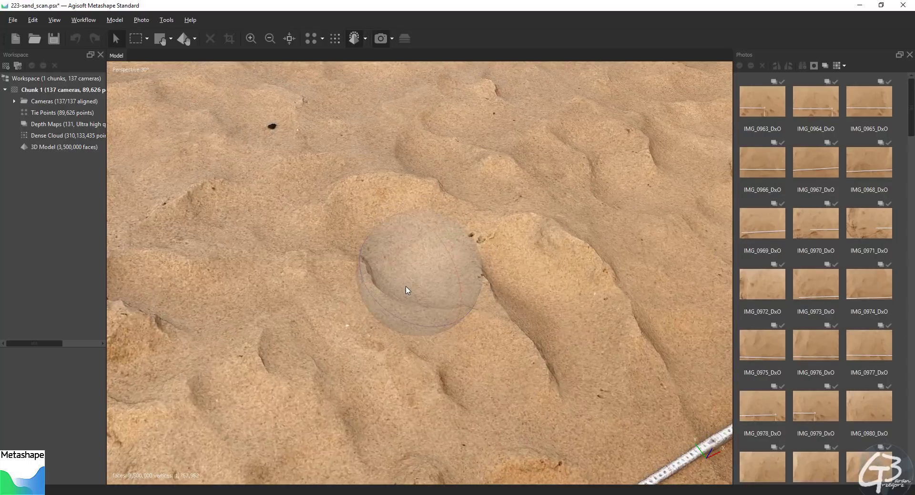
pyautogui.moveTo(406, 289)
pyautogui.mouseDown()
pyautogui.moveTo(438, 279)
pyautogui.moveTo(399, 285)
pyautogui.moveTo(405, 279)
pyautogui.moveTo(433, 284)
pyautogui.moveTo(379, 287)
pyautogui.moveTo(365, 298)
pyautogui.moveTo(453, 290)
pyautogui.moveTo(448, 282)
pyautogui.moveTo(419, 287)
pyautogui.mouseUp()
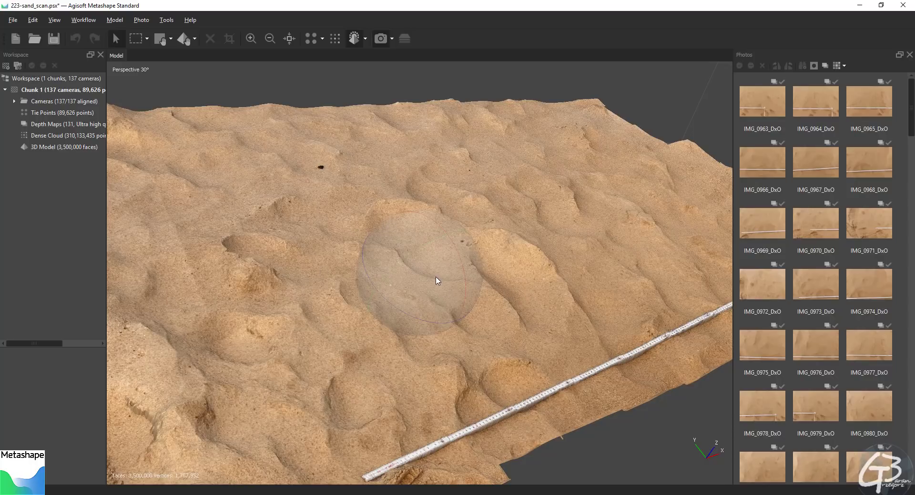
pyautogui.moveTo(438, 280); pyautogui.dragTo(428, 280)
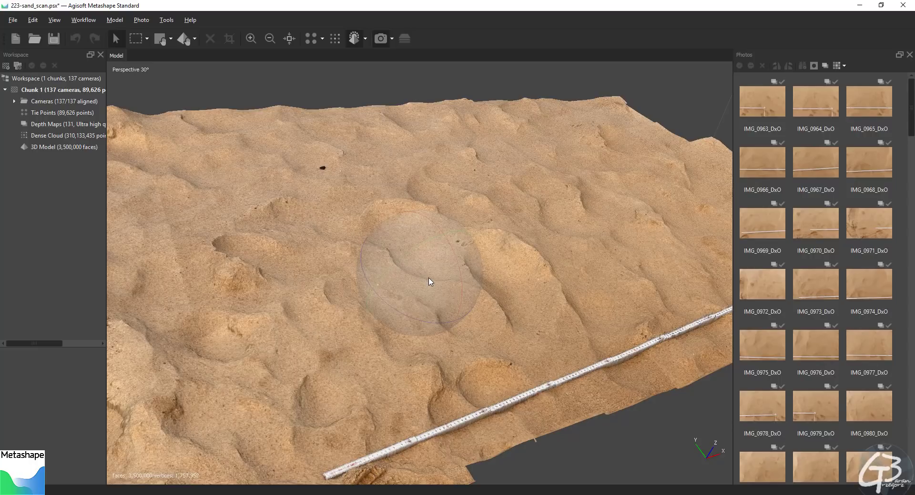
pyautogui.moveTo(412, 284); pyautogui.dragTo(415, 282)
# Step: Export the mesh as FBX named 223sand_3mln4lp, accepting the default export settings
pyautogui.click(13, 19)
pyautogui.moveTo(25, 115)
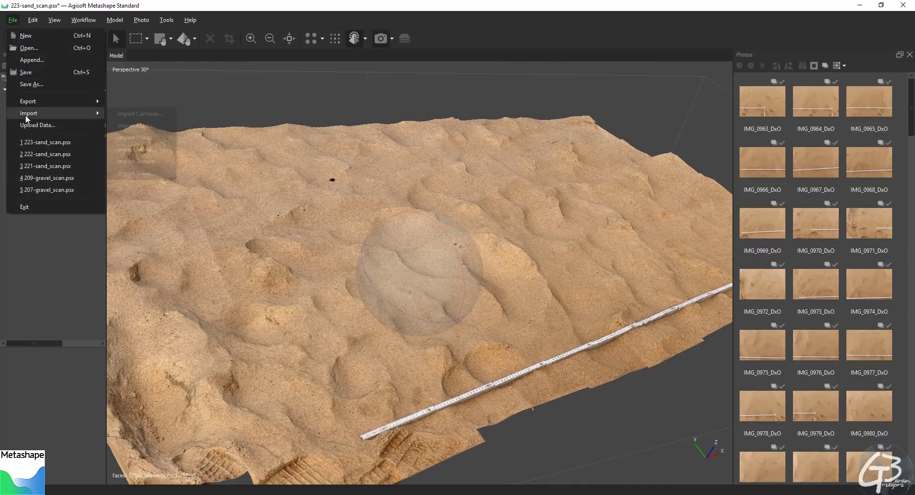
pyautogui.click(138, 114)
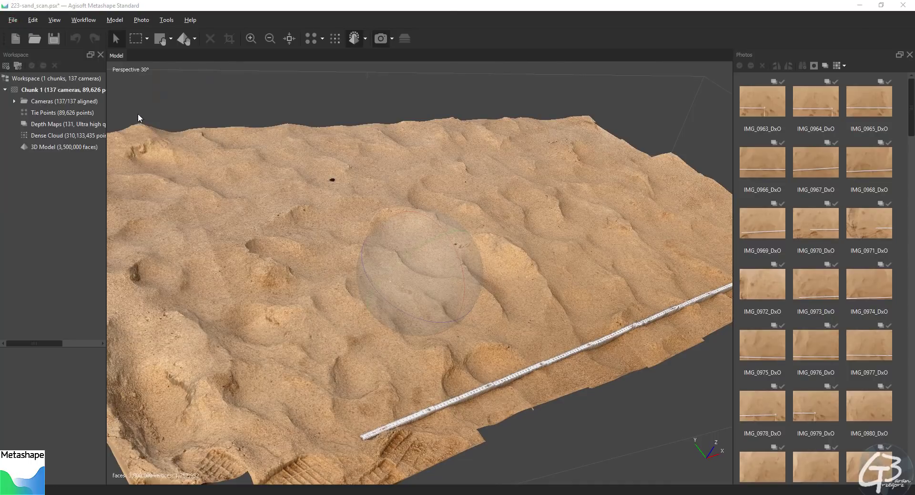
pyautogui.click(219, 93)
pyautogui.click(157, 218)
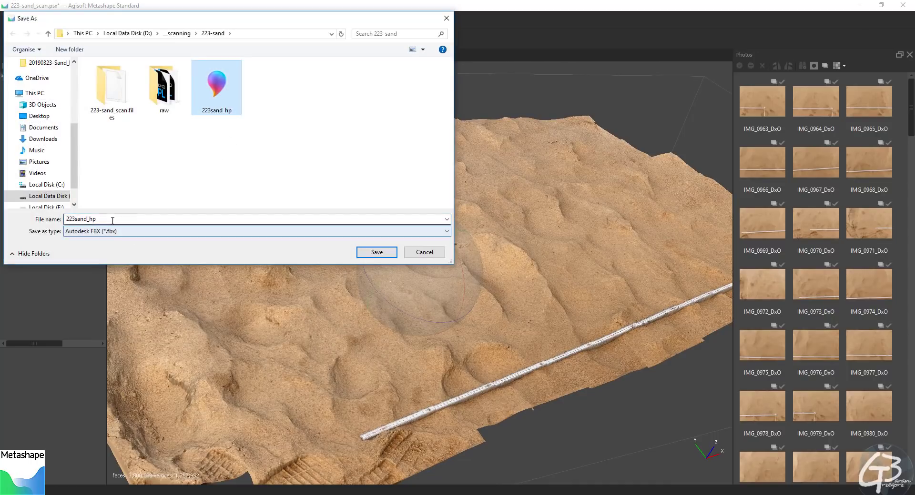
pyautogui.hotkey('shift', 'Left')
pyautogui.hotkey('shift', 'Left')
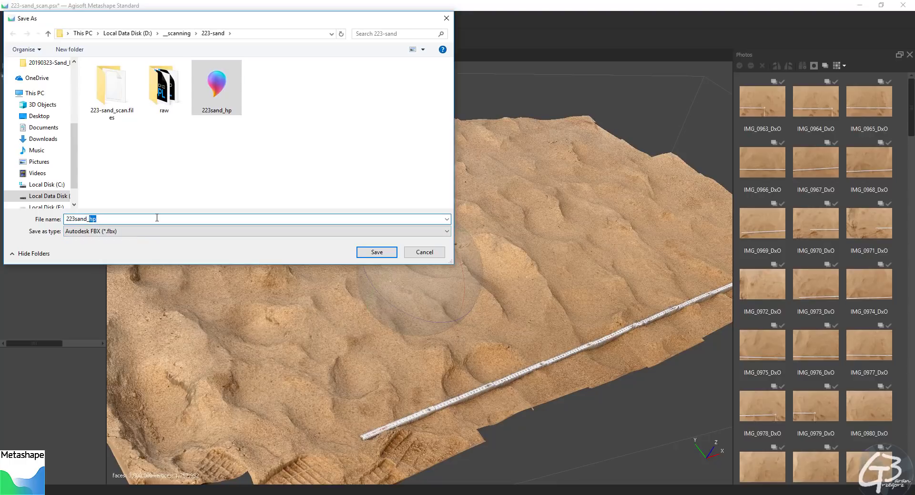
pyautogui.write('3mln')
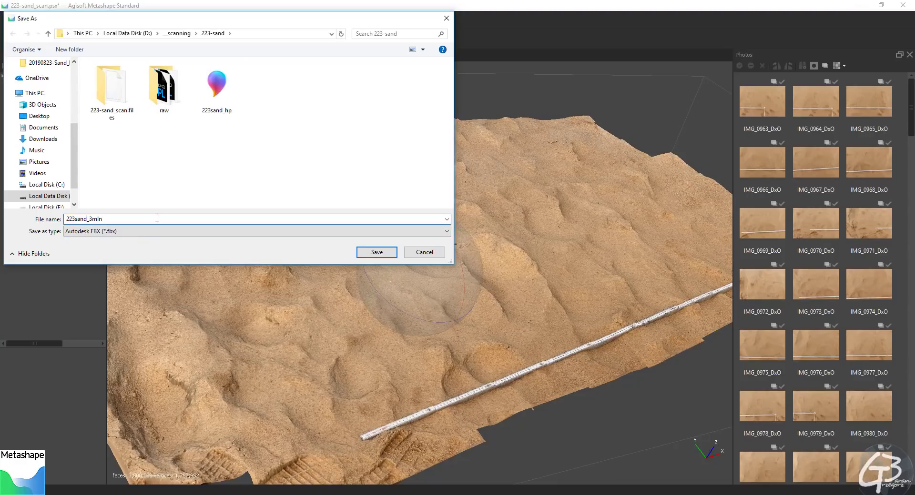
pyautogui.write('4lp')
pyautogui.click(379, 253)
pyautogui.click(439, 279)
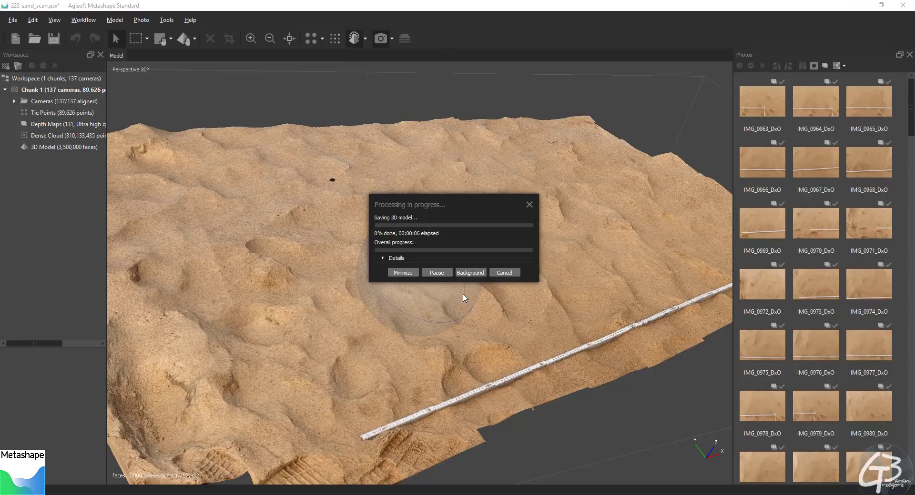
pyautogui.moveTo(466, 300); pyautogui.dragTo(421, 295)
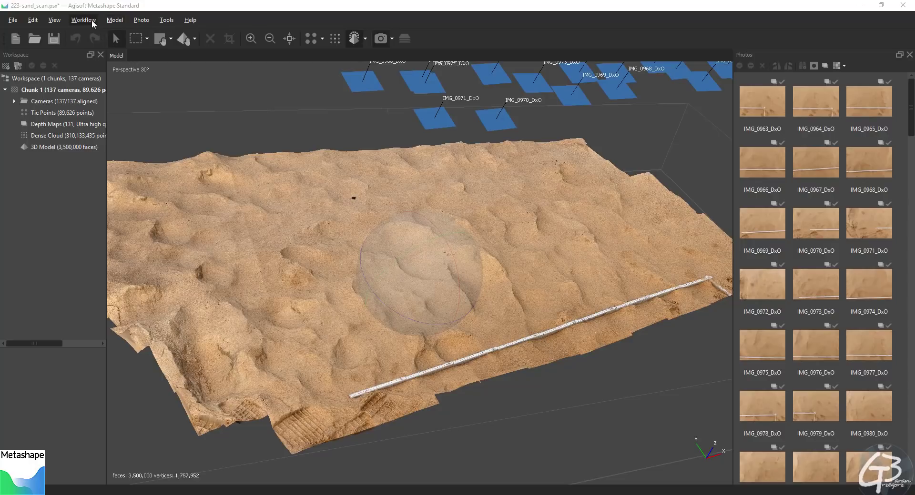
# Step: Show the Console panel and enlarge it to display more log lines
pyautogui.click(56, 22)
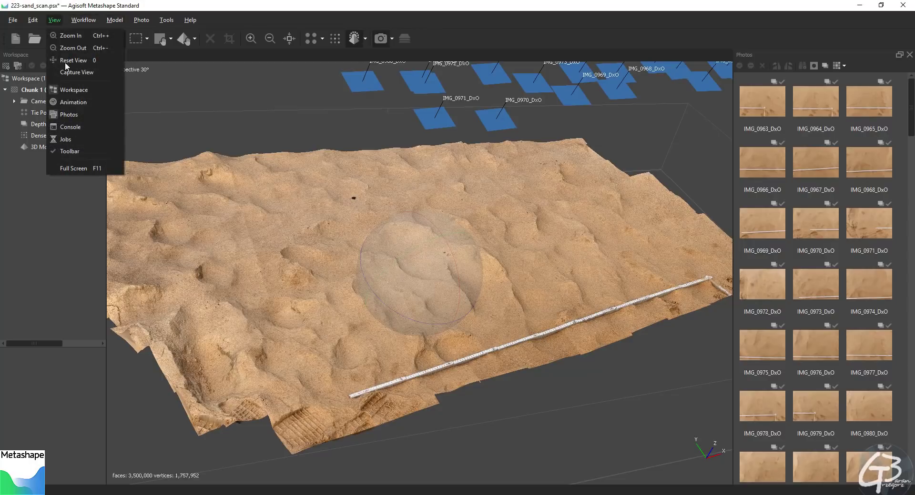
pyautogui.click(82, 126)
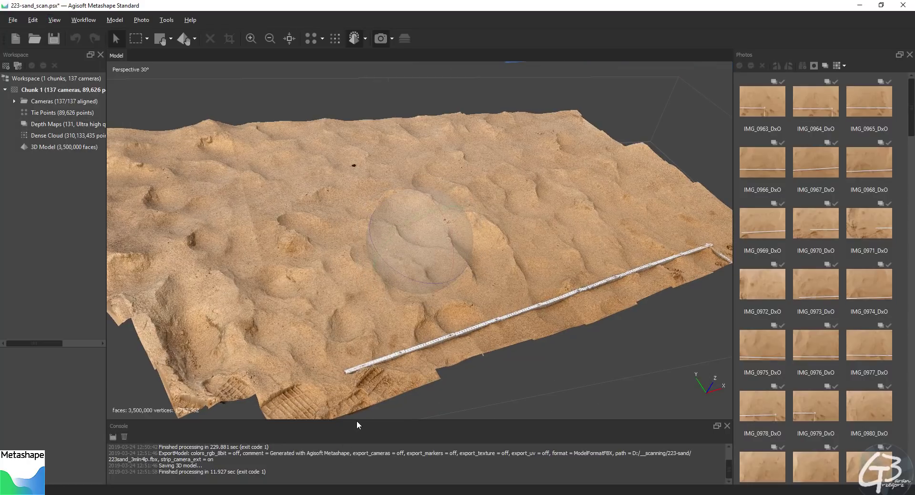
pyautogui.moveTo(356, 421); pyautogui.dragTo(344, 246)
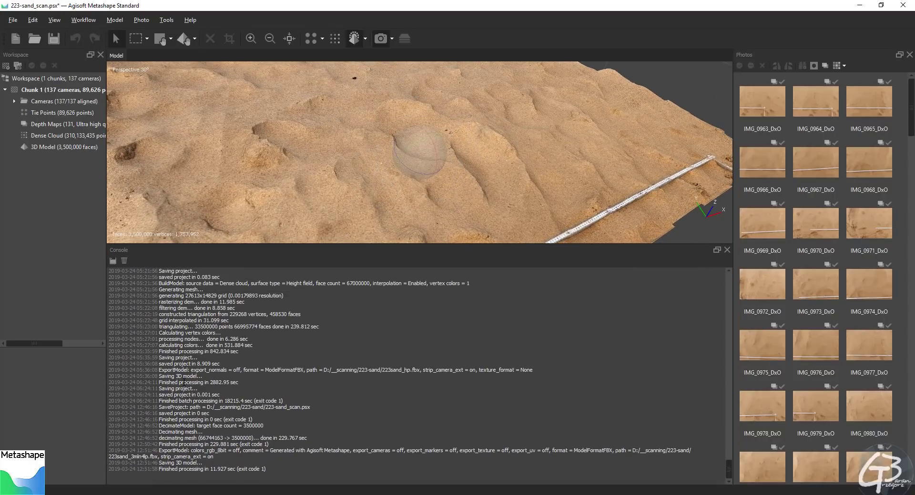
# Step: Scroll through the log and highlight timestamps, including when the model save started
pyautogui.scroll(12, 417, 377)
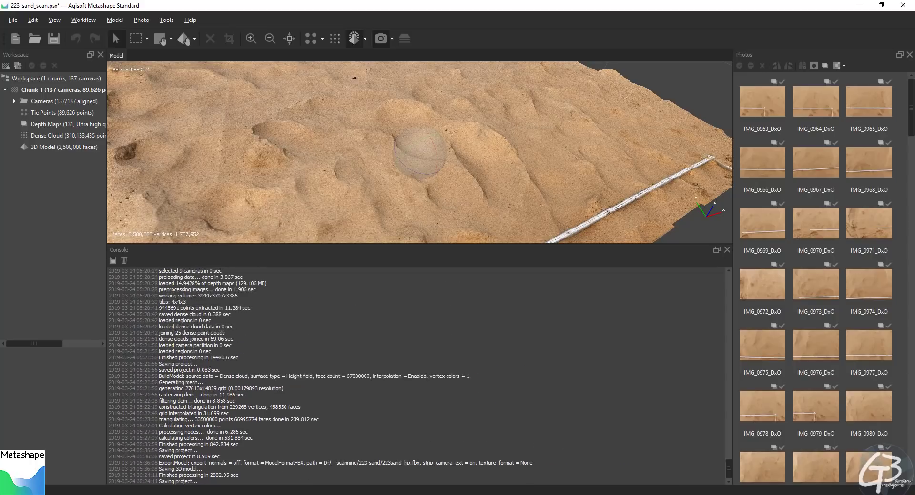
pyautogui.scroll(10, 151, 325)
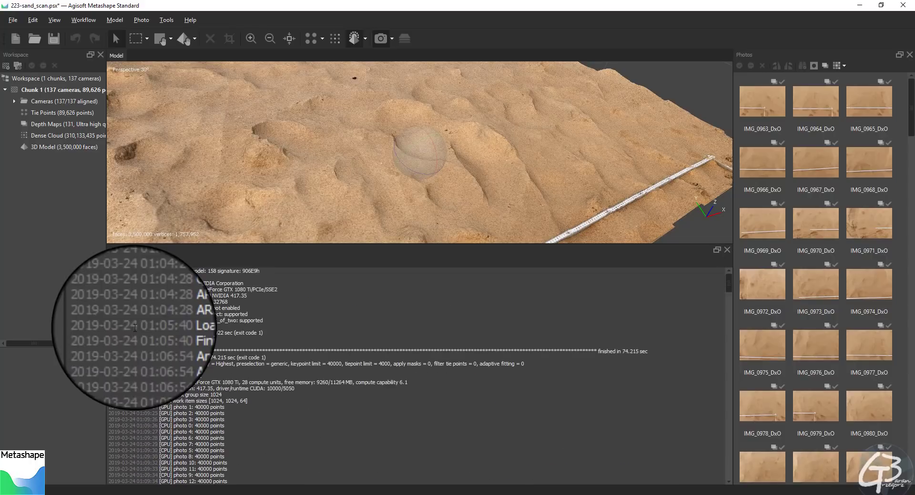
pyautogui.moveTo(136, 325); pyautogui.dragTo(175, 330)
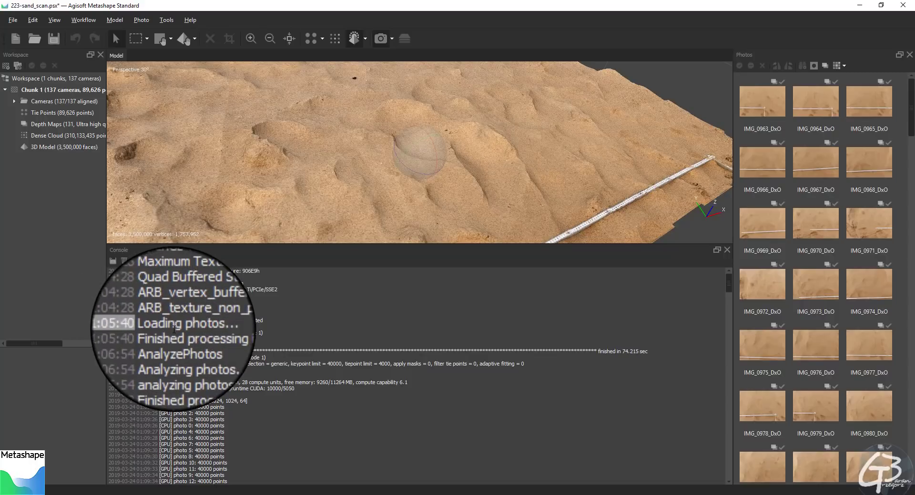
pyautogui.scroll(-1, 174, 329)
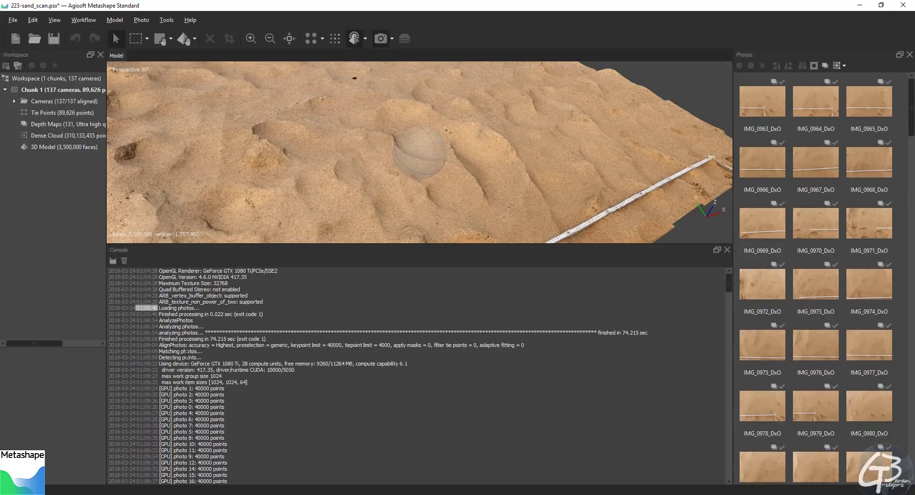
pyautogui.scroll(-12, 188, 355)
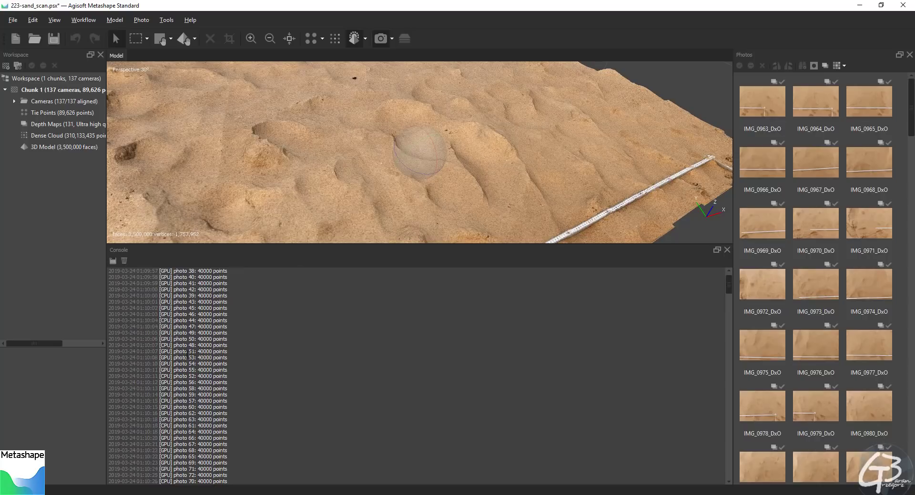
pyautogui.scroll(-10, 417, 376)
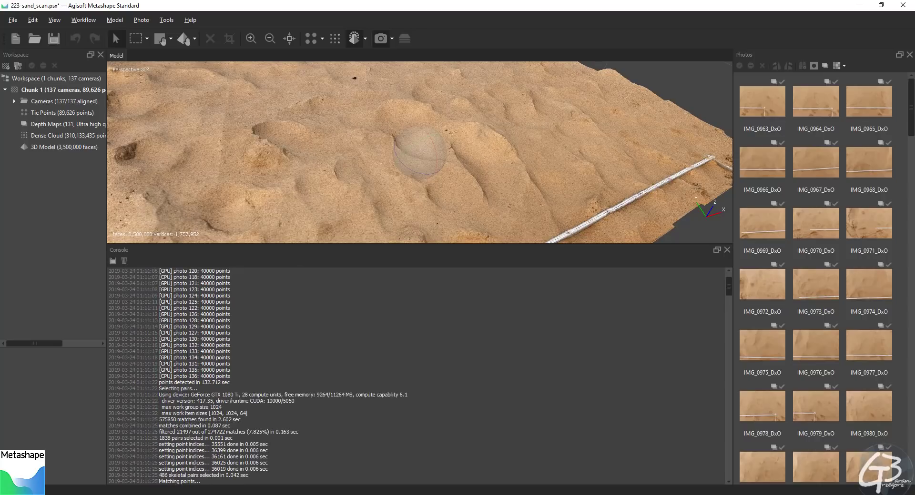
pyautogui.scroll(-20, 187, 353)
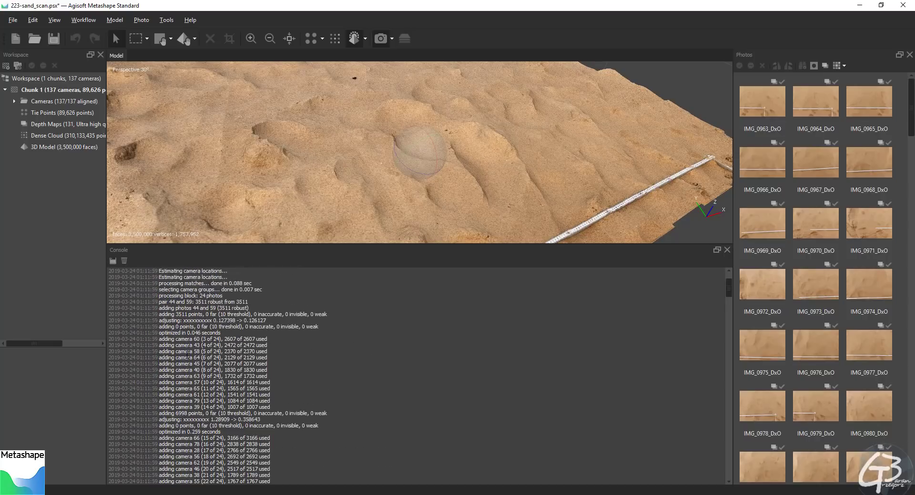
pyautogui.scroll(-5, 187, 352)
pyautogui.moveTo(730, 286); pyautogui.dragTo(737, 475)
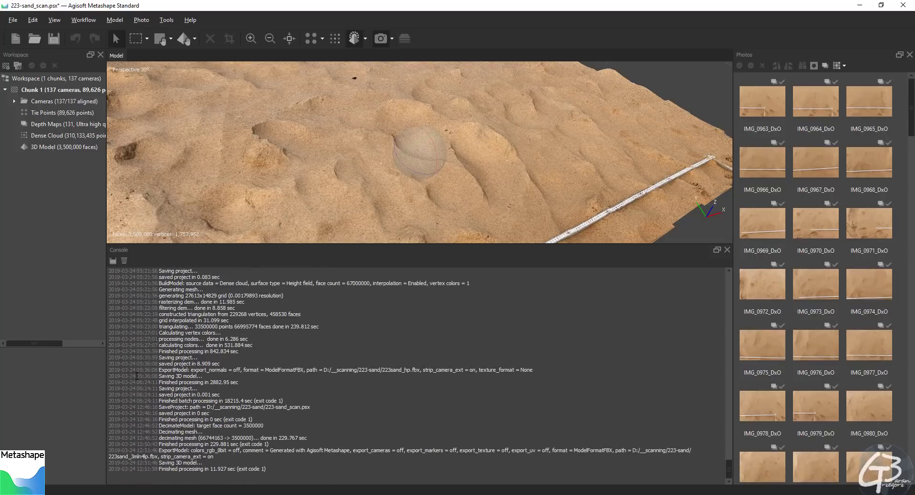
pyautogui.moveTo(138, 376); pyautogui.dragTo(155, 377)
# Step: Close Metashape, dismiss ZBrush's home page and LightBox, and start a new document without saving
pyautogui.click(726, 250)
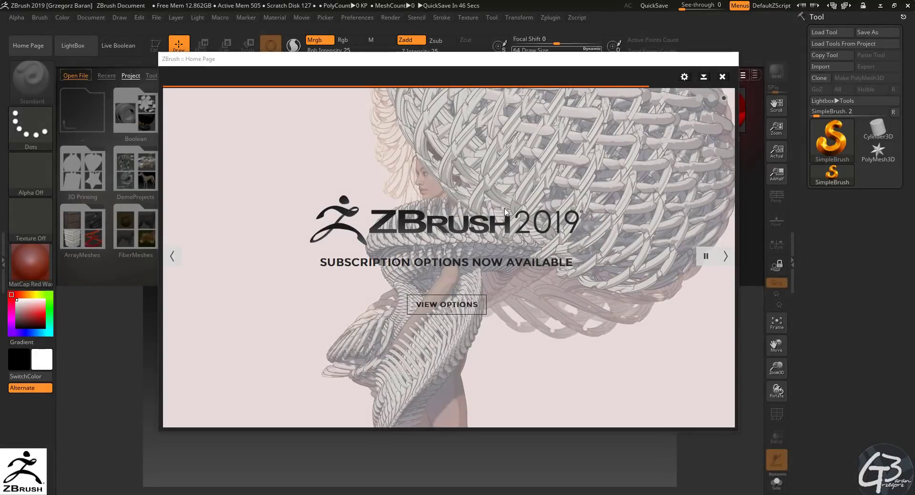
pyautogui.click(723, 76)
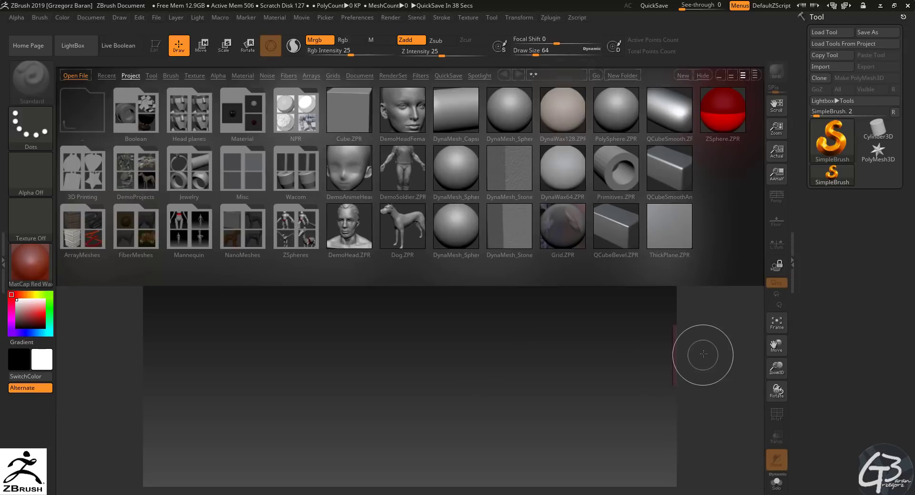
pyautogui.press(',')
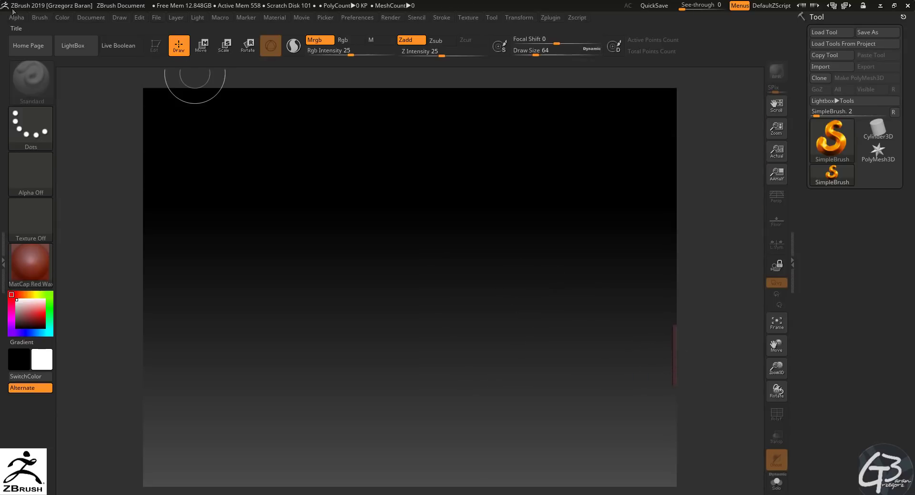
pyautogui.click(93, 17)
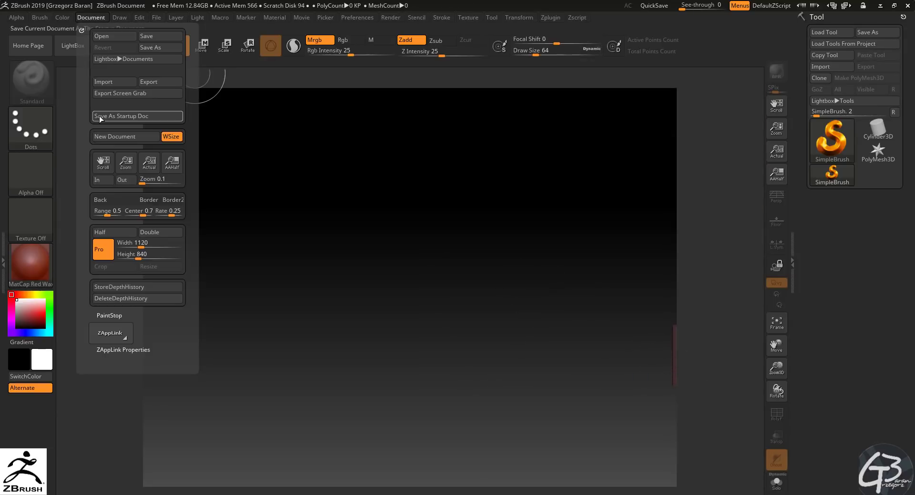
pyautogui.click(114, 136)
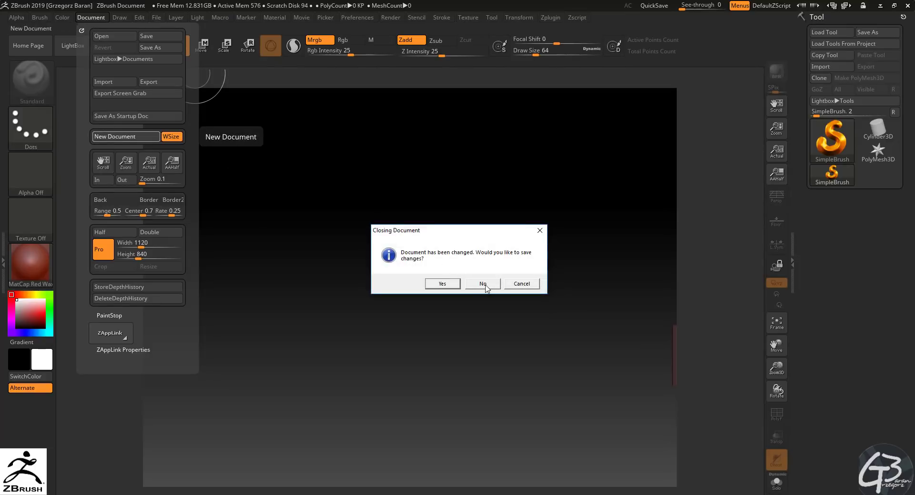
pyautogui.click(483, 284)
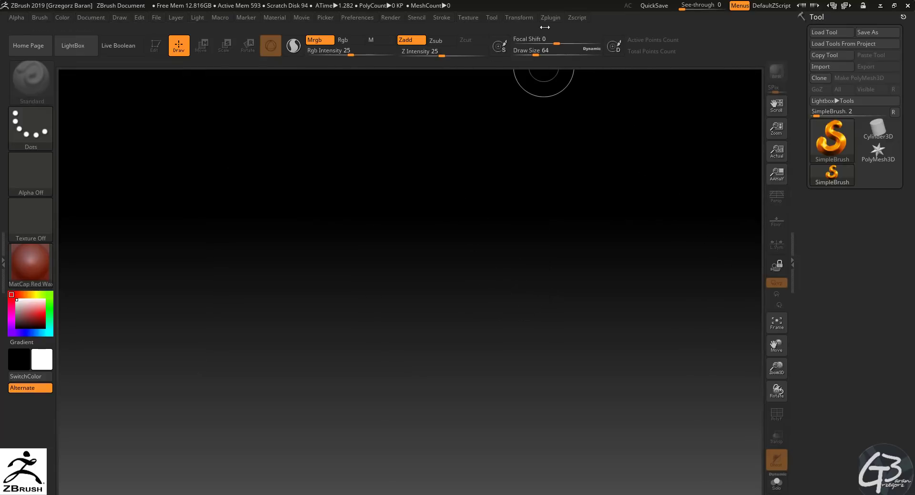
# Step: Import 223sand_3mln4lp.fbx through the FBX ExportImport plugin from the D: scanning folder
pyautogui.click(552, 18)
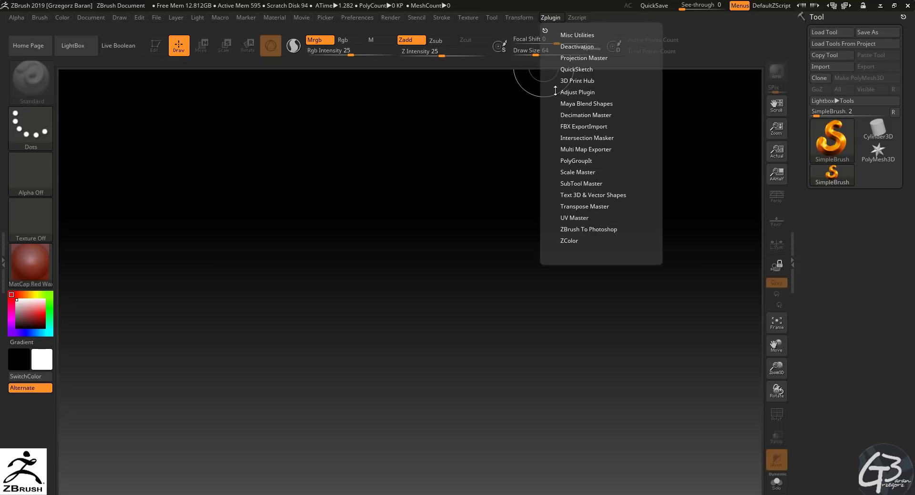
pyautogui.click(578, 127)
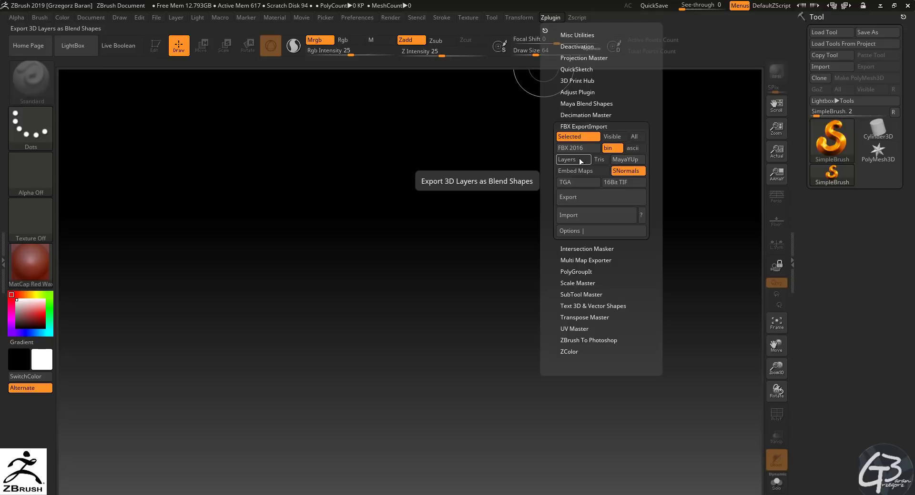
pyautogui.click(578, 214)
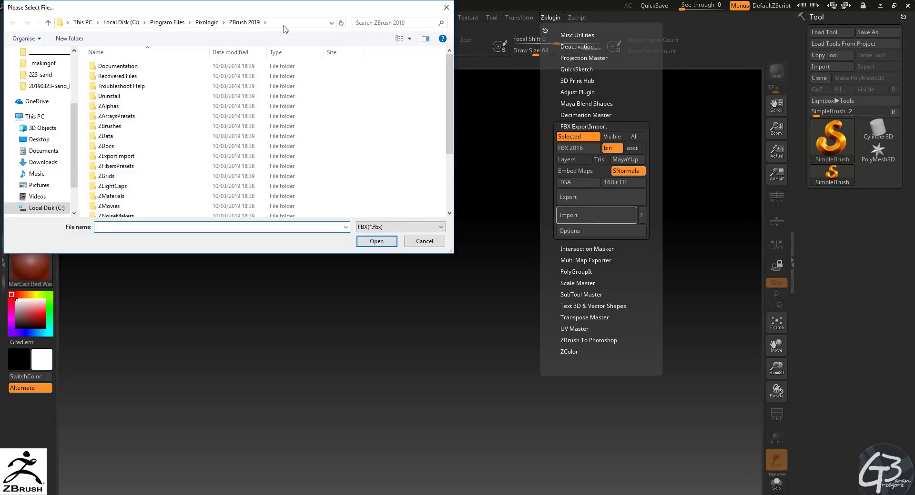
pyautogui.click(286, 24)
pyautogui.write('D:\\__scanning\\223-sand')
pyautogui.press('Return')
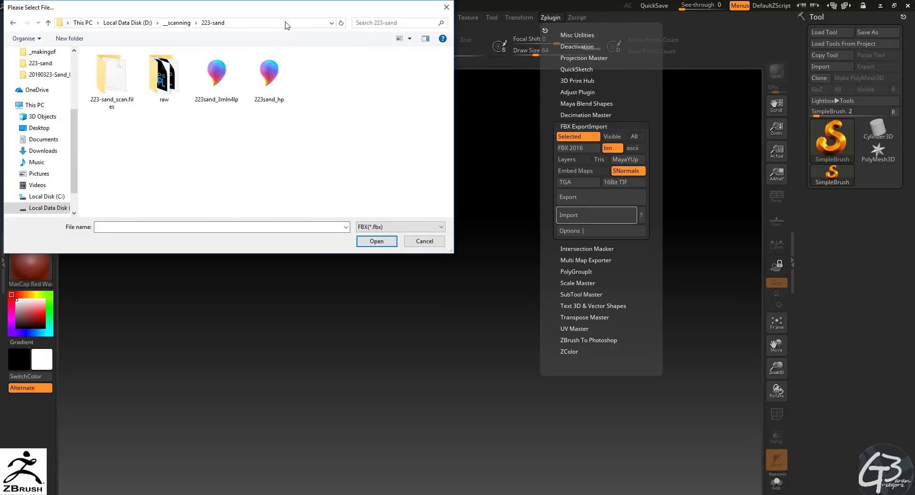
pyautogui.click(220, 74)
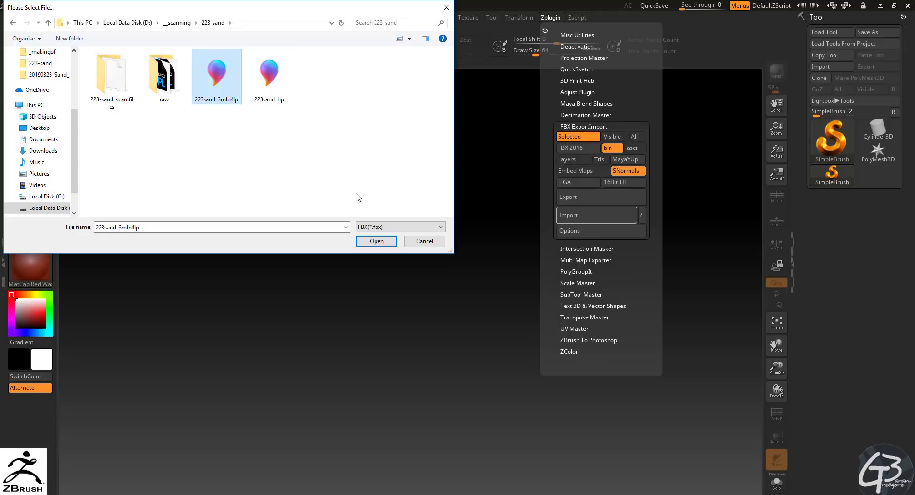
pyautogui.click(377, 241)
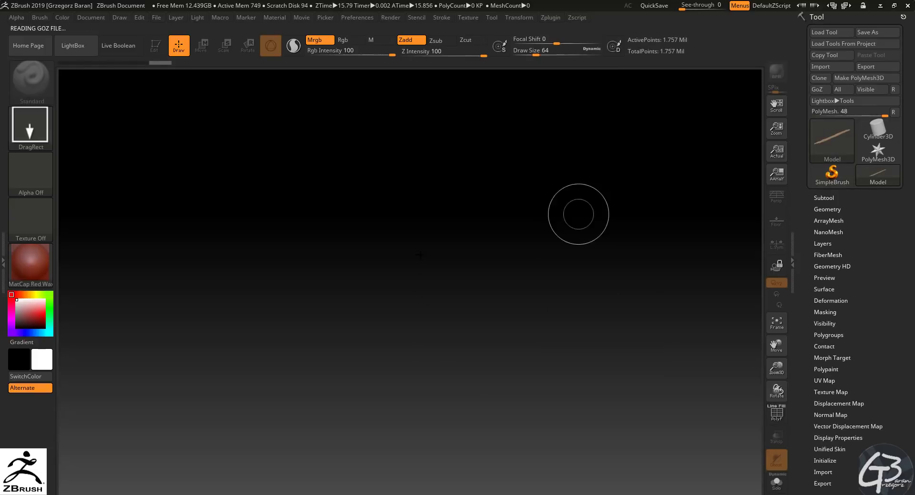
# Step: Draw the sand model on the canvas in Edit mode, isolate the textured plane and frame it
pyautogui.moveTo(402, 265)
pyautogui.mouseDown()
pyautogui.moveTo(460, 413)
pyautogui.moveTo(528, 347)
pyautogui.mouseUp()
pyautogui.press('t')
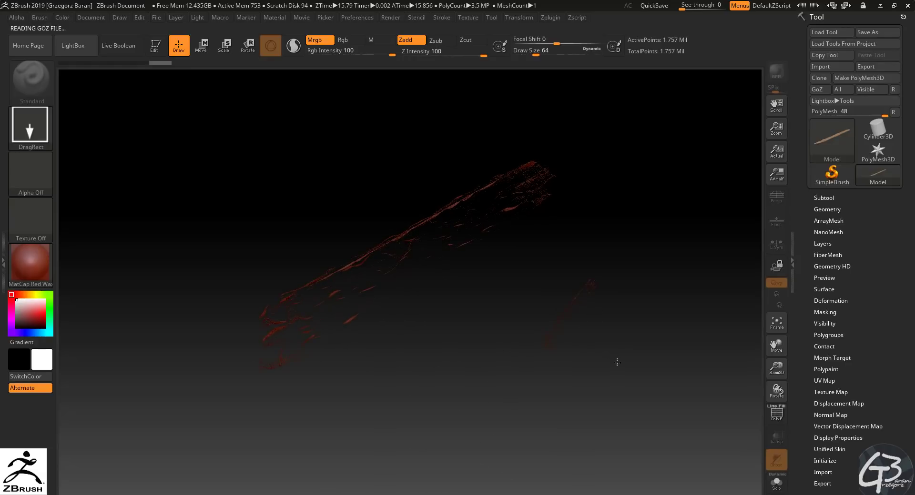
pyautogui.click(155, 46)
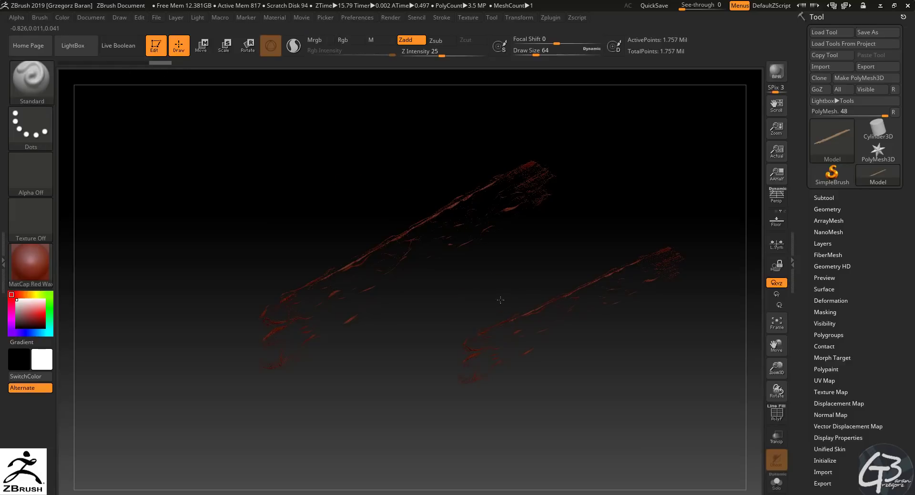
pyautogui.moveTo(501, 301); pyautogui.dragTo(528, 337)
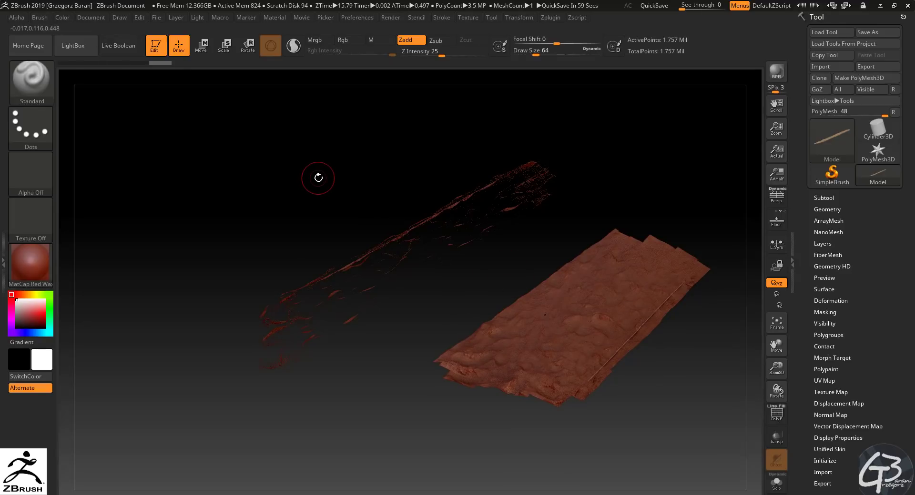
pyautogui.keyDown('ctrl'); pyautogui.keyDown('shift'); pyautogui.click(492, 310); pyautogui.keyUp('shift'); pyautogui.keyUp('ctrl')
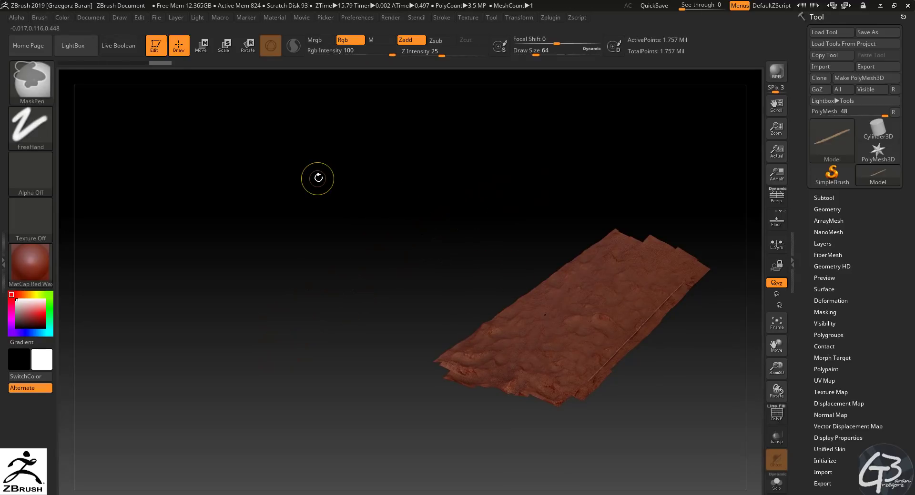
pyautogui.moveTo(461, 261)
pyautogui.mouseDown()
pyautogui.moveTo(451, 264)
pyautogui.moveTo(457, 271)
pyautogui.moveTo(430, 261)
pyautogui.moveTo(453, 264)
pyautogui.mouseUp()
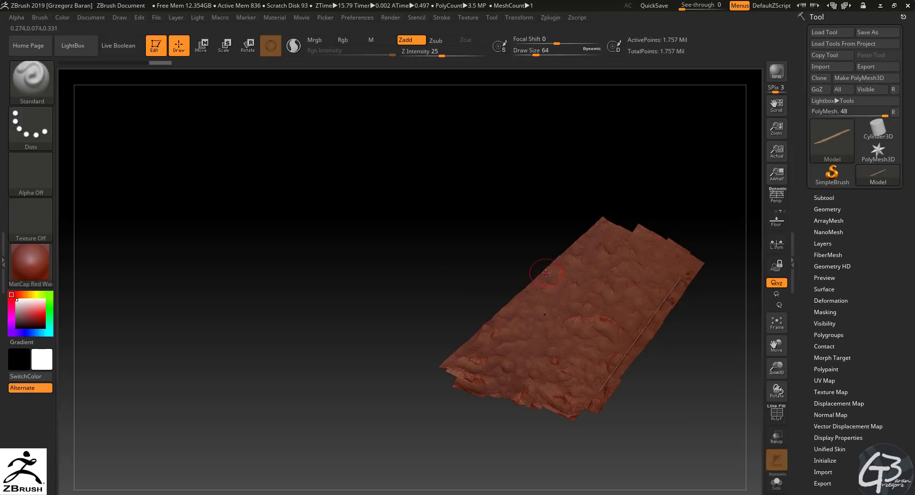
pyautogui.press('f')
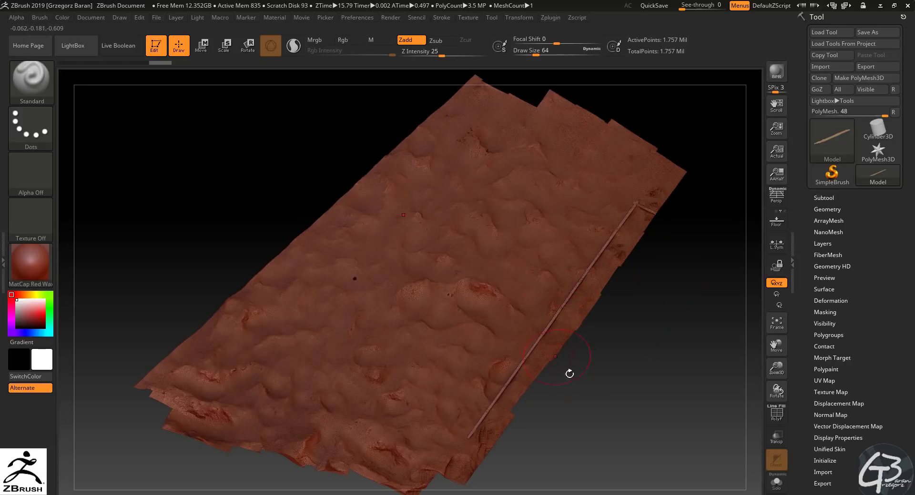
pyautogui.moveTo(569, 373); pyautogui.dragTo(591, 368)
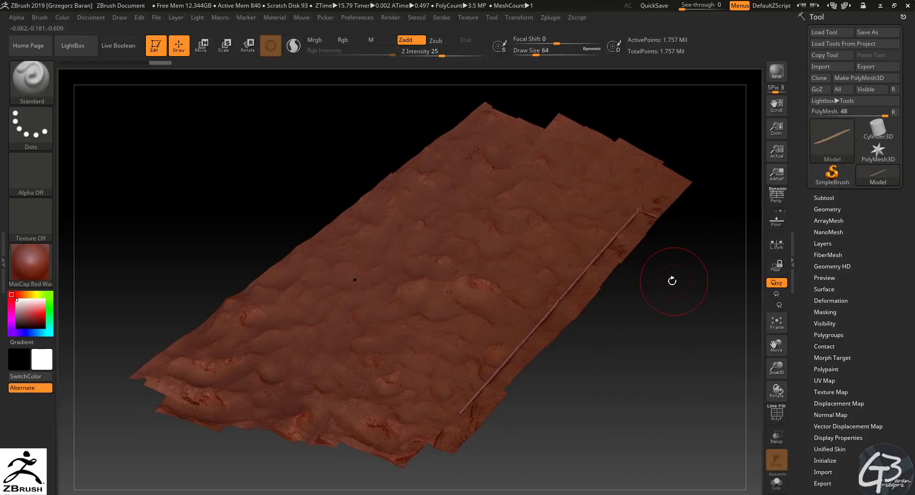
# Step: Turn on perspective and apply BasicMaterial to reveal the scan's real colours
pyautogui.click(776, 198)
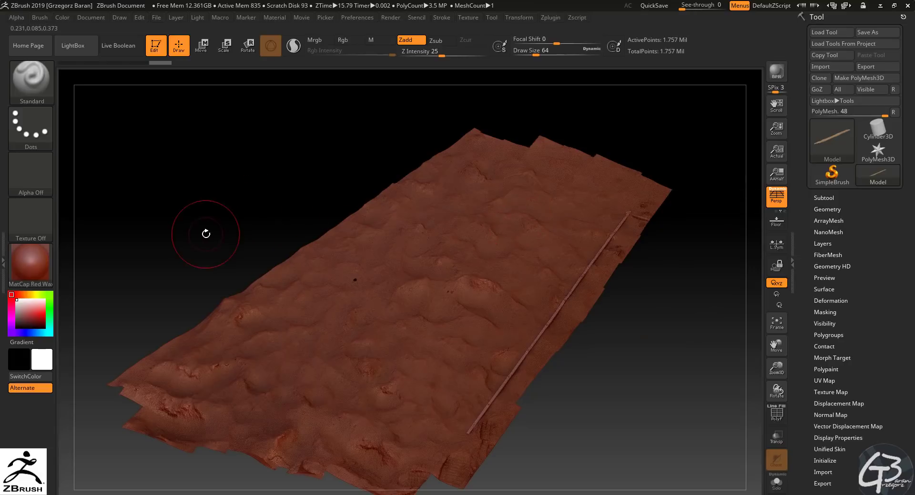
pyautogui.moveTo(204, 230)
pyautogui.mouseDown()
pyautogui.moveTo(230, 220)
pyautogui.moveTo(196, 229)
pyautogui.mouseUp()
pyautogui.moveTo(701, 320); pyautogui.dragTo(691, 329)
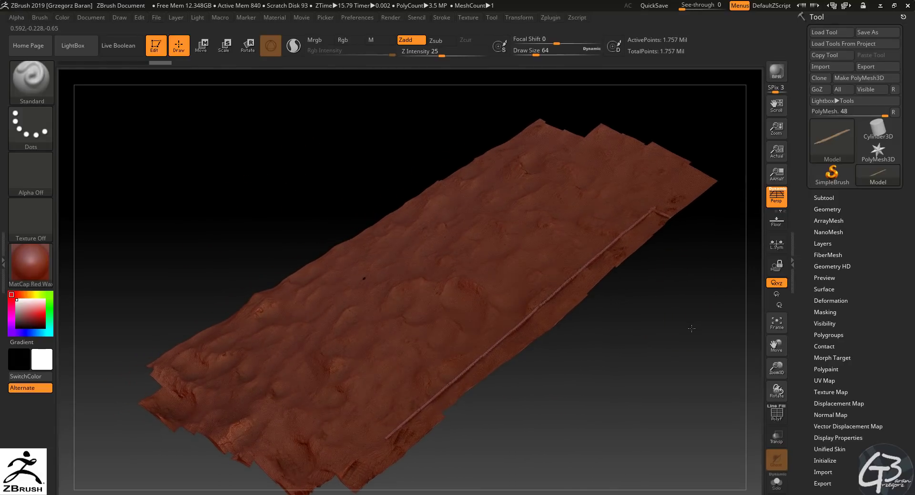
pyautogui.click(29, 260)
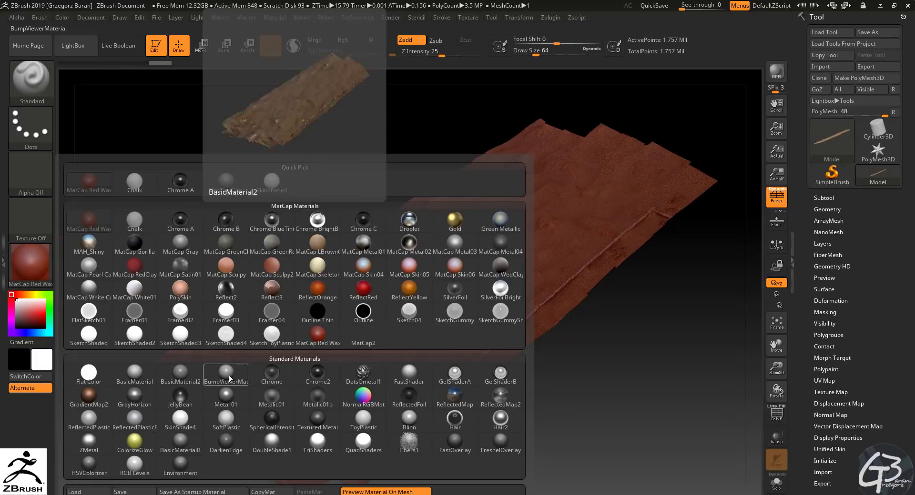
pyautogui.click(136, 372)
pyautogui.moveTo(238, 205); pyautogui.dragTo(456, 243)
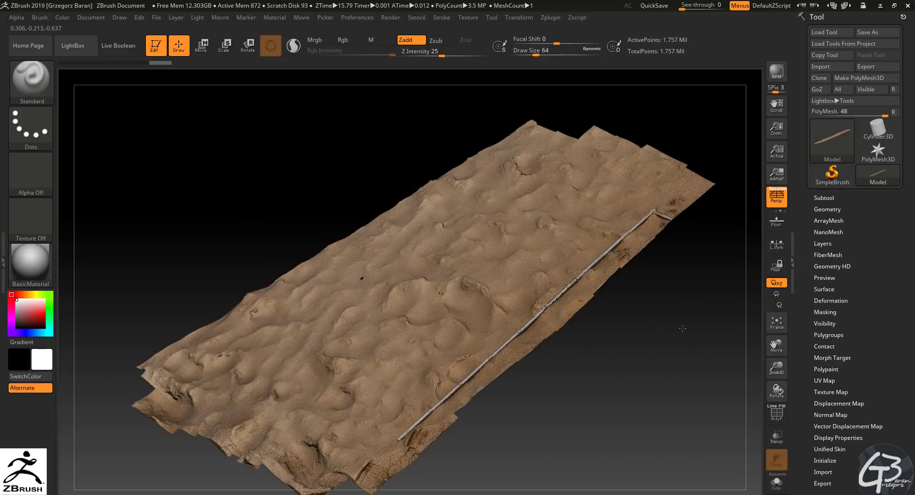
pyautogui.moveTo(683, 328); pyautogui.dragTo(629, 378)
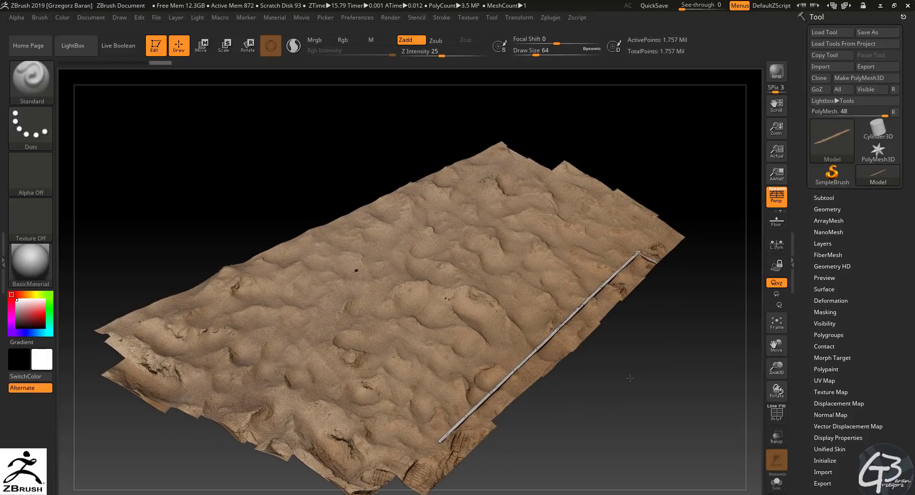
pyautogui.moveTo(688, 324); pyautogui.dragTo(743, 285)
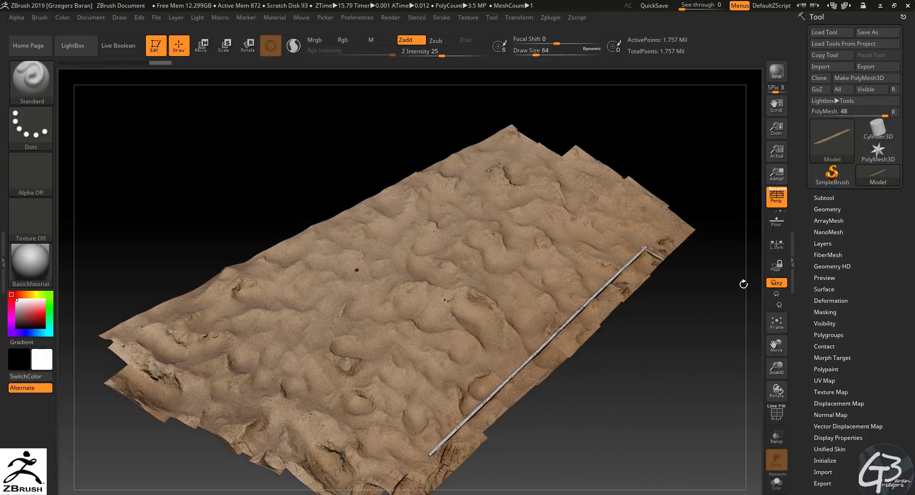
# Step: Append a Plane3D subtool and select PM3D_Plane3D1 as the active subtool
pyautogui.click(823, 197)
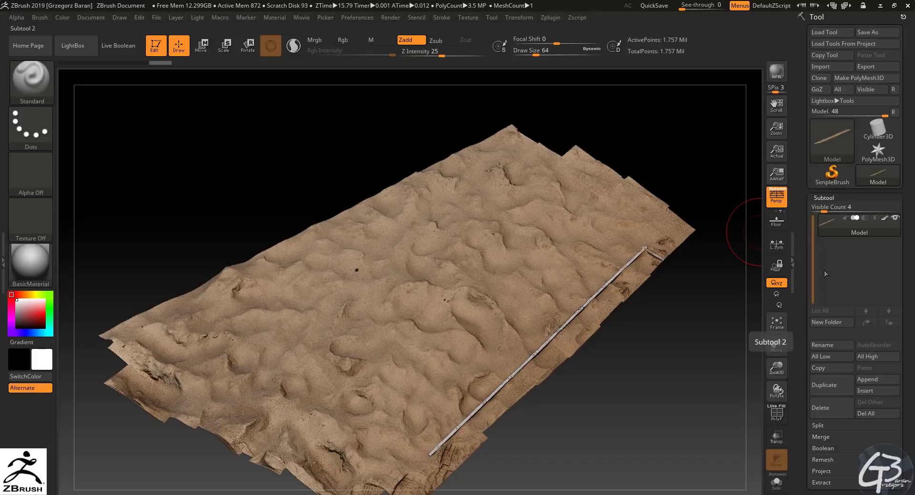
pyautogui.click(879, 378)
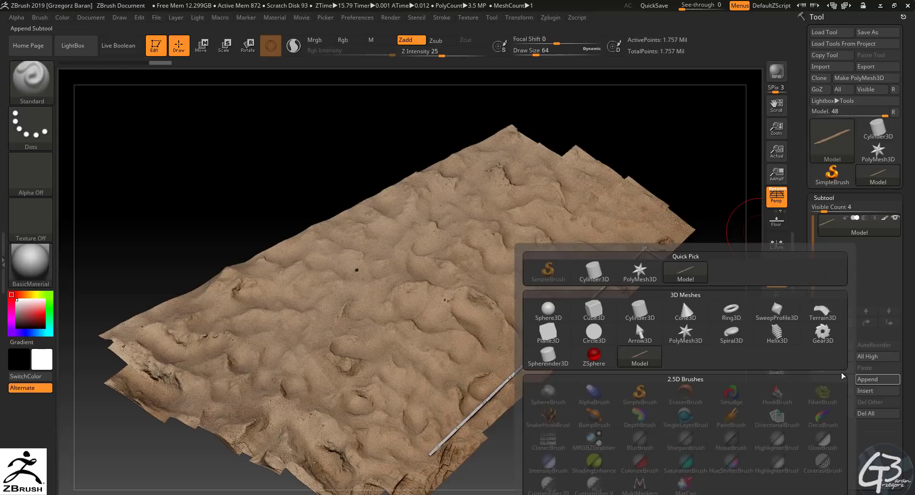
pyautogui.click(548, 333)
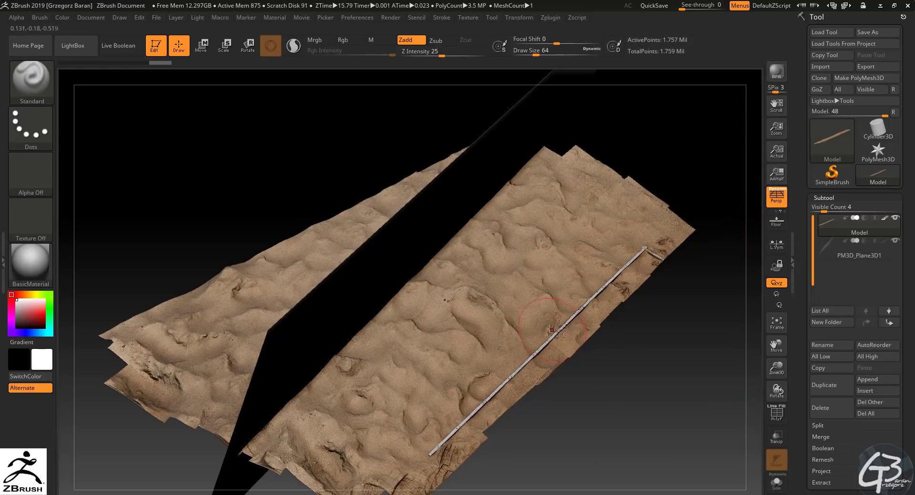
pyautogui.moveTo(636, 405); pyautogui.dragTo(613, 353)
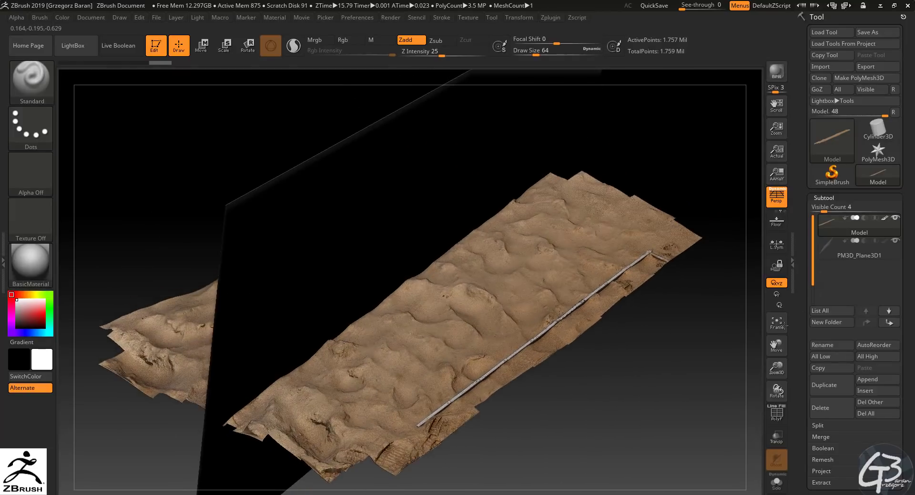
pyautogui.click(824, 244)
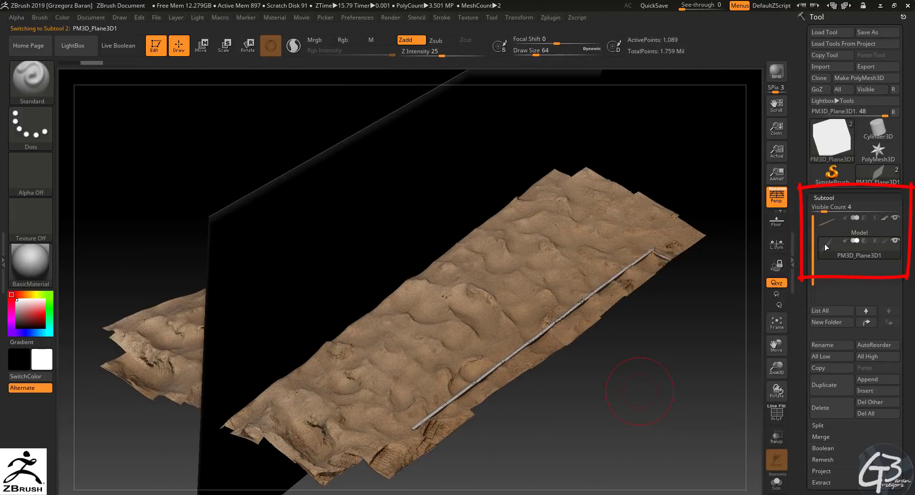
pyautogui.click(200, 46)
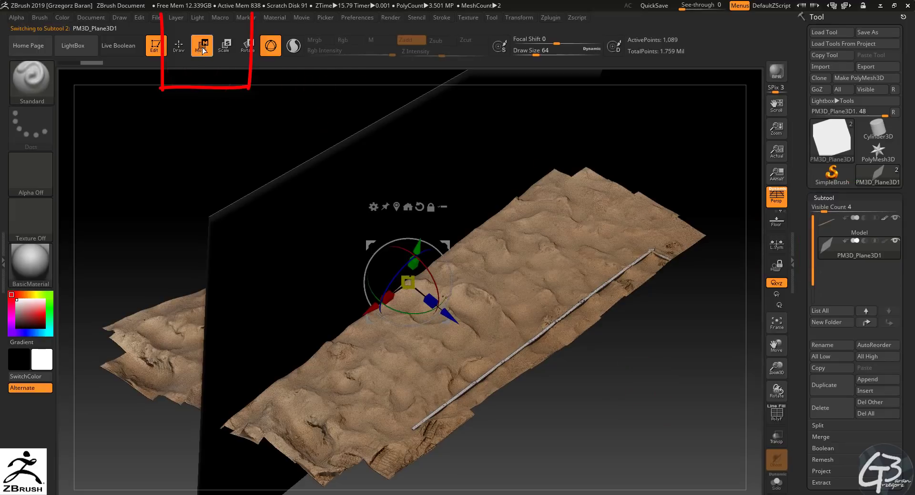
pyautogui.moveTo(431, 271); pyautogui.dragTo(353, 201)
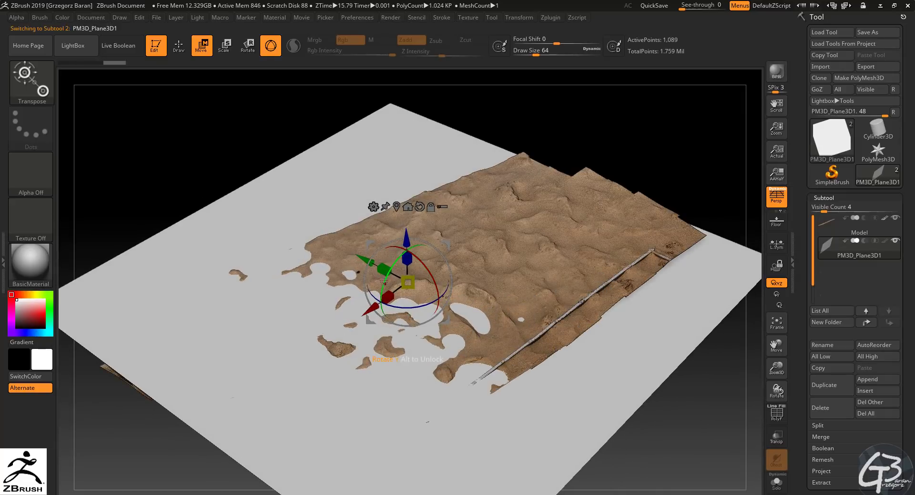
pyautogui.moveTo(383, 284); pyautogui.dragTo(404, 234)
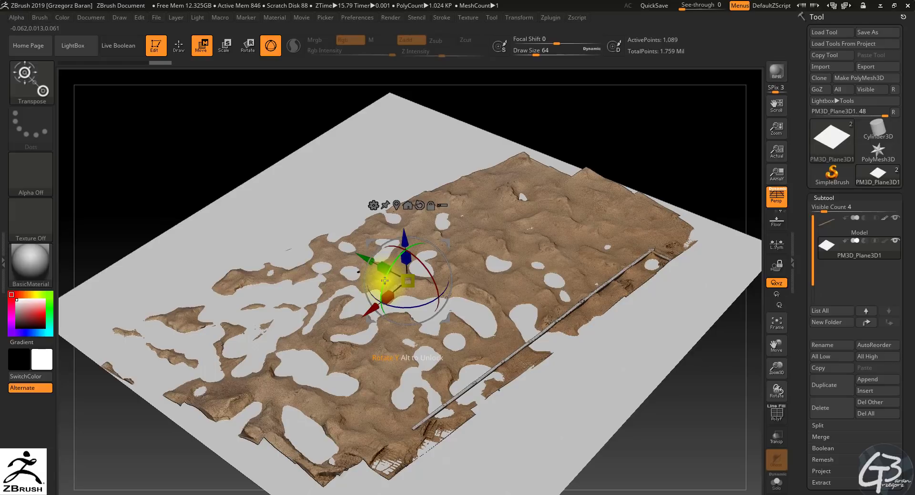
pyautogui.moveTo(384, 281); pyautogui.dragTo(1, 75)
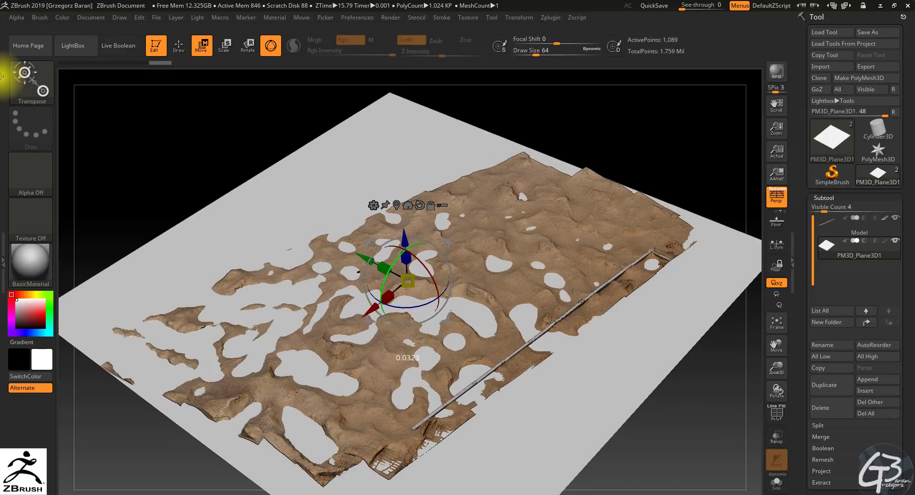
pyautogui.moveTo(2, 75); pyautogui.dragTo(1, 75)
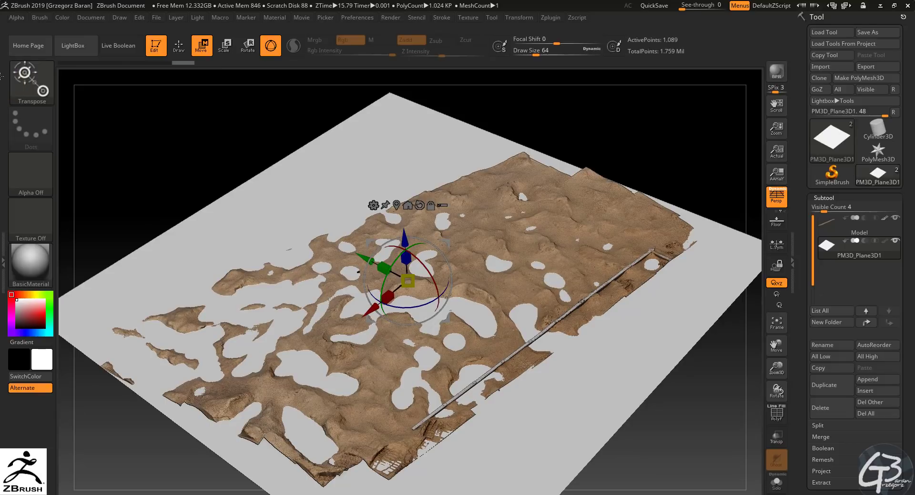
pyautogui.moveTo(683, 443)
pyautogui.mouseDown()
pyautogui.moveTo(650, 435)
pyautogui.moveTo(676, 430)
pyautogui.mouseUp()
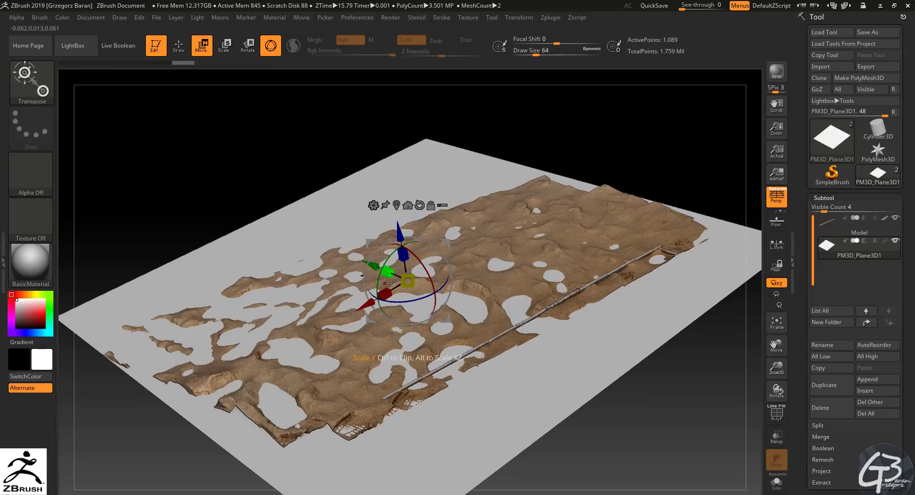
pyautogui.moveTo(408, 281); pyautogui.dragTo(447, 263)
pyautogui.moveTo(644, 377); pyautogui.dragTo(650, 381)
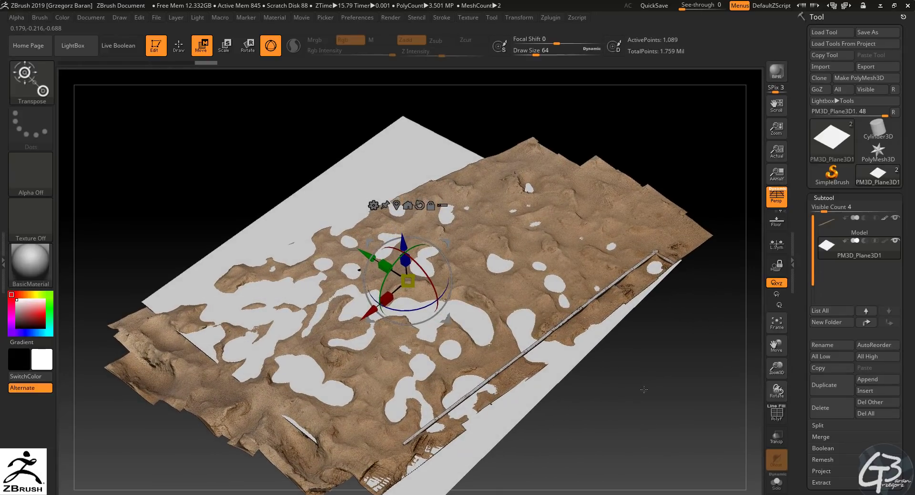
pyautogui.moveTo(644, 394); pyautogui.dragTo(616, 383)
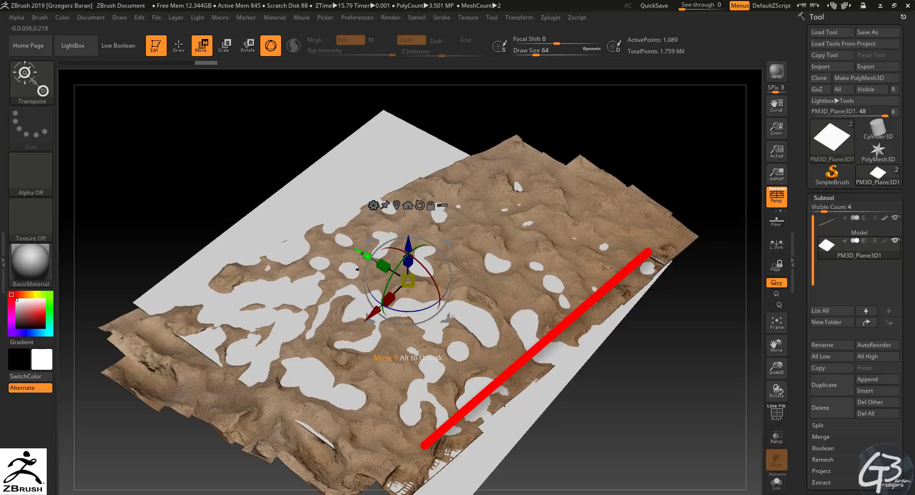
pyautogui.moveTo(366, 253); pyautogui.dragTo(360, 249)
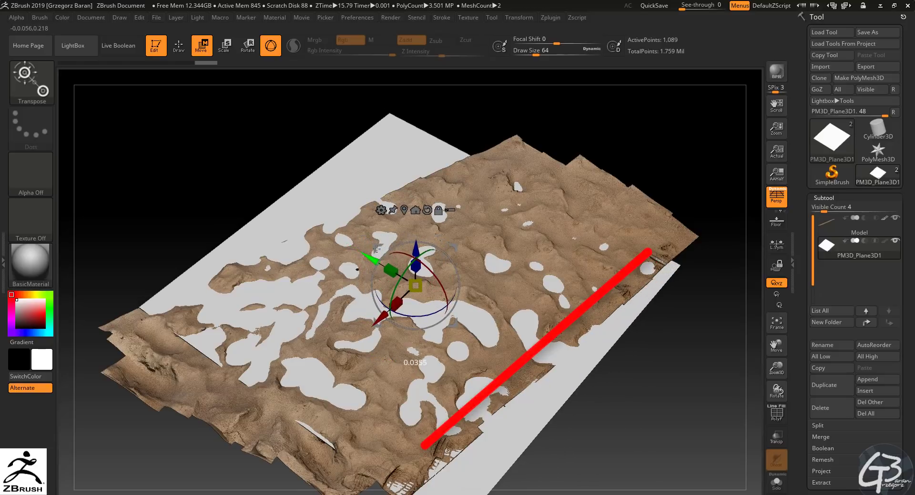
pyautogui.moveTo(638, 419); pyautogui.dragTo(667, 424)
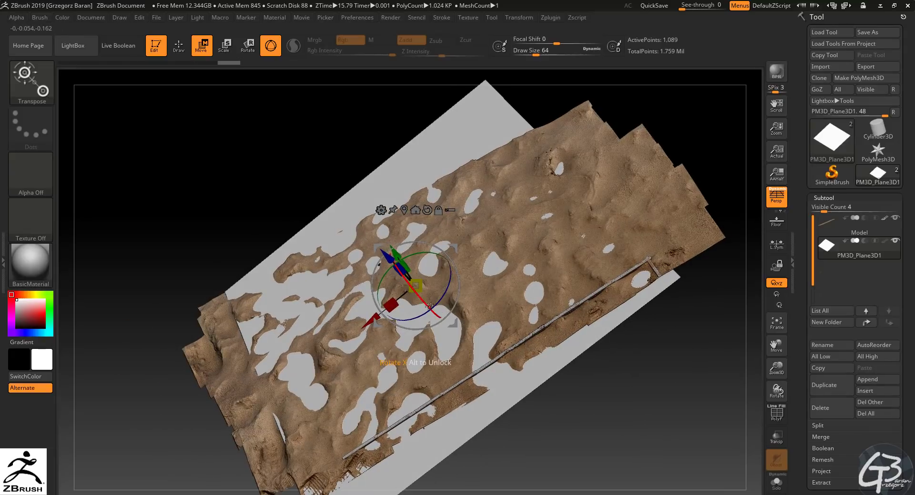
# Step: Shrink the plane slightly and orbit to a low angle on the terrain
pyautogui.moveTo(420, 282); pyautogui.dragTo(421, 310)
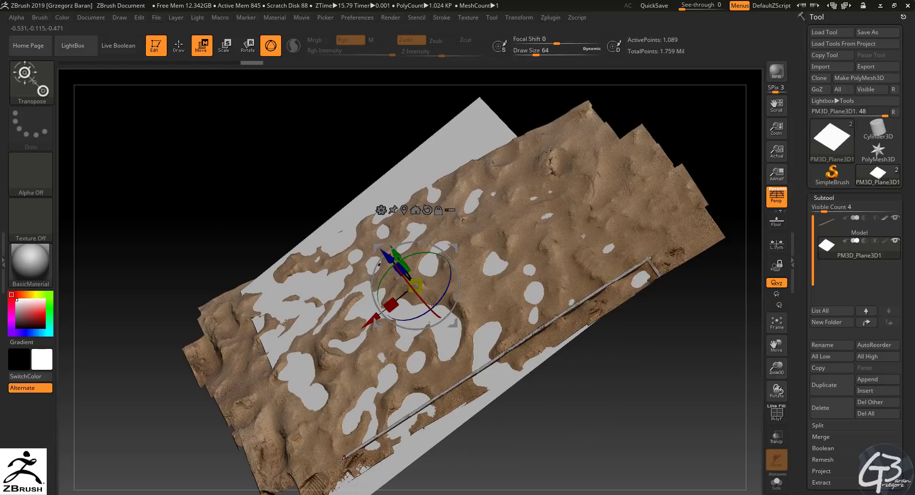
pyautogui.moveTo(551, 438); pyautogui.dragTo(587, 388)
pyautogui.moveTo(611, 357); pyautogui.dragTo(675, 371)
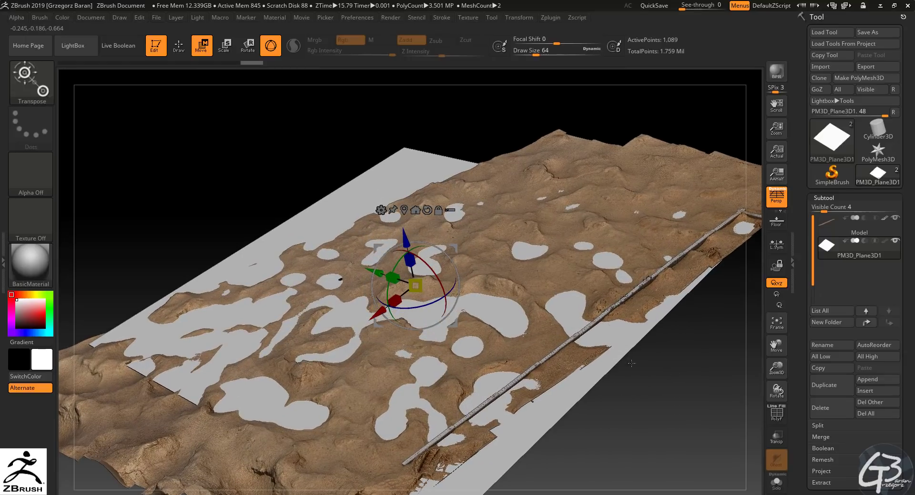
pyautogui.moveTo(639, 377); pyautogui.dragTo(657, 407)
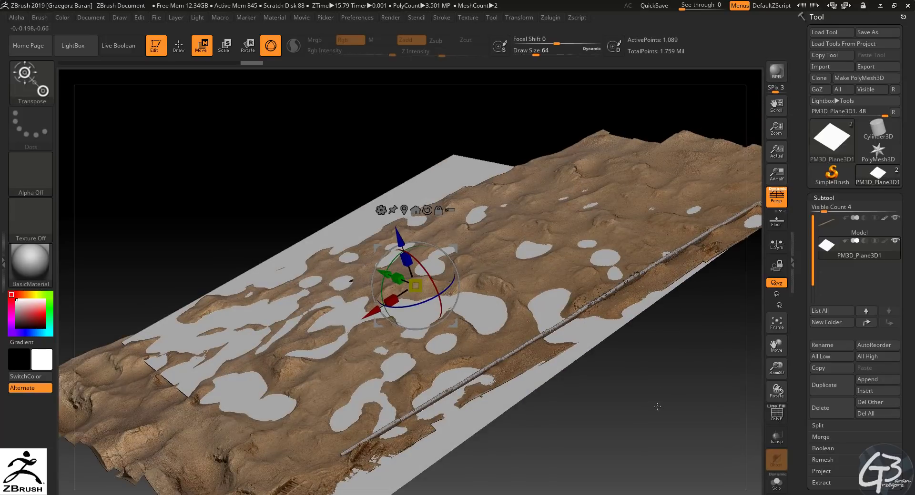
pyautogui.moveTo(623, 363); pyautogui.dragTo(379, 406)
pyautogui.moveTo(249, 425)
pyautogui.mouseDown()
pyautogui.moveTo(348, 378)
pyautogui.moveTo(676, 183)
pyautogui.mouseUp()
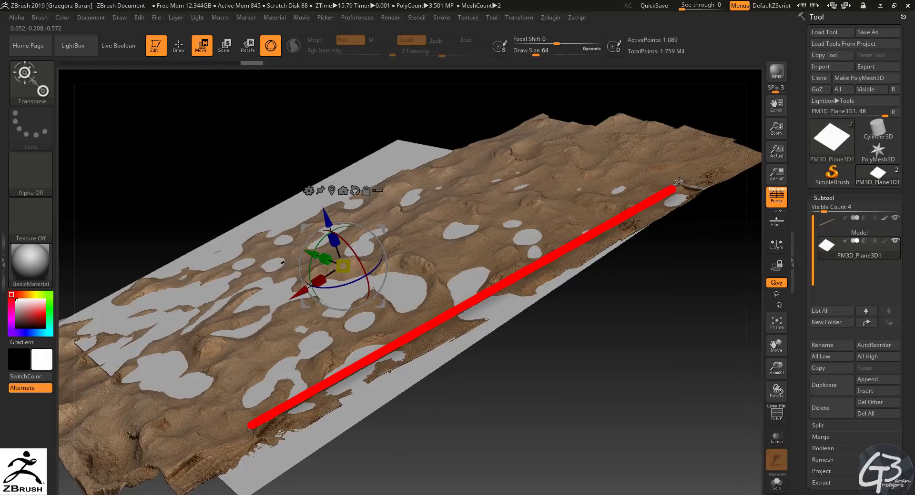
pyautogui.moveTo(657, 309); pyautogui.dragTo(617, 338)
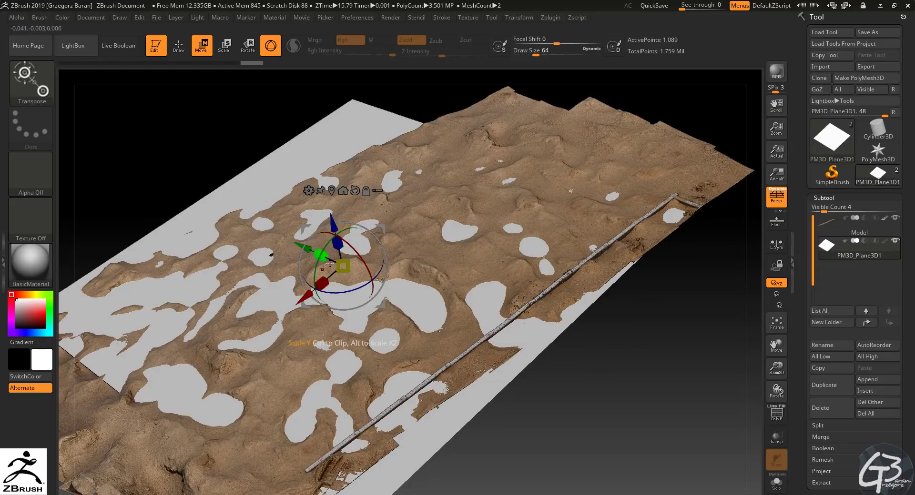
# Step: Slide the plane along X, scale the terrain up, and sink the plane into it
pyautogui.moveTo(307, 296); pyautogui.dragTo(366, 281)
pyautogui.moveTo(347, 210)
pyautogui.mouseDown()
pyautogui.moveTo(346, 224)
pyautogui.moveTo(346, 210)
pyautogui.mouseUp()
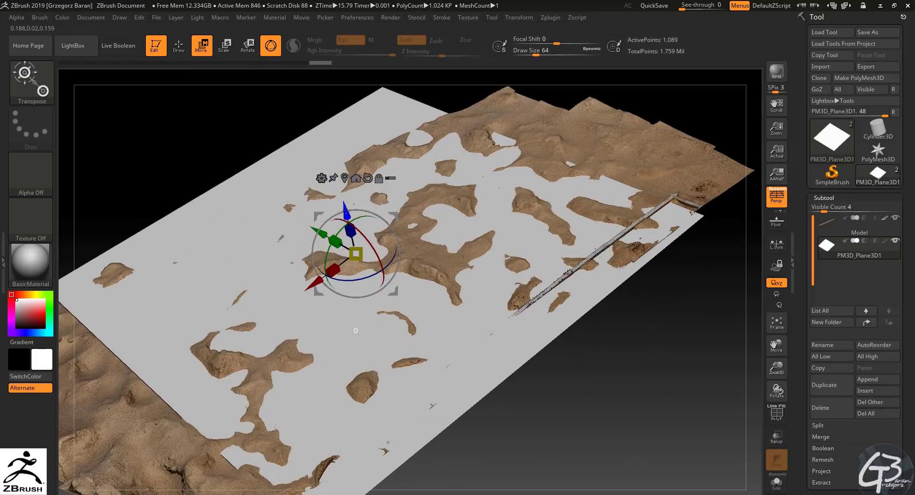
pyautogui.moveTo(310, 282); pyautogui.dragTo(325, 256)
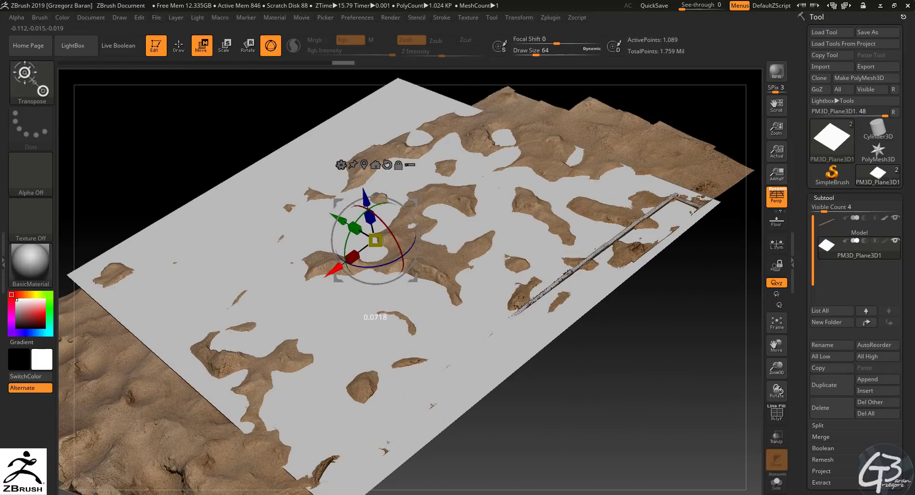
pyautogui.moveTo(375, 241); pyautogui.dragTo(380, 242)
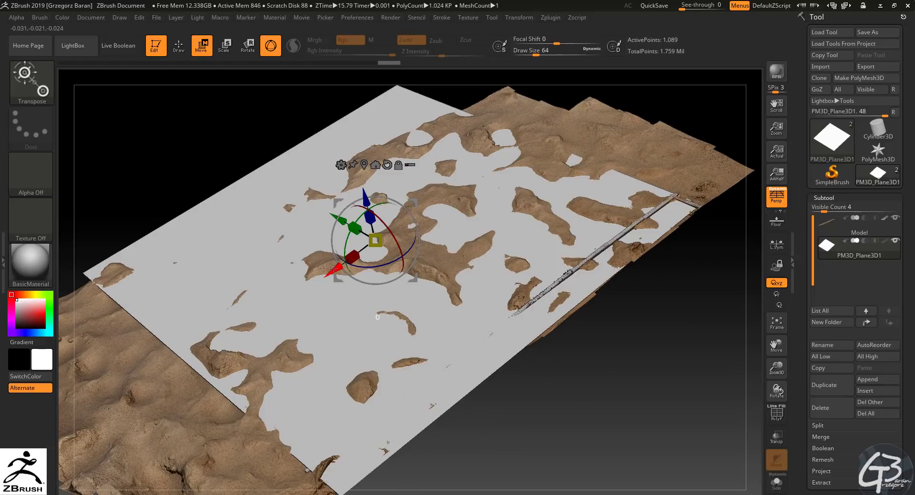
pyautogui.moveTo(470, 393); pyautogui.dragTo(508, 418)
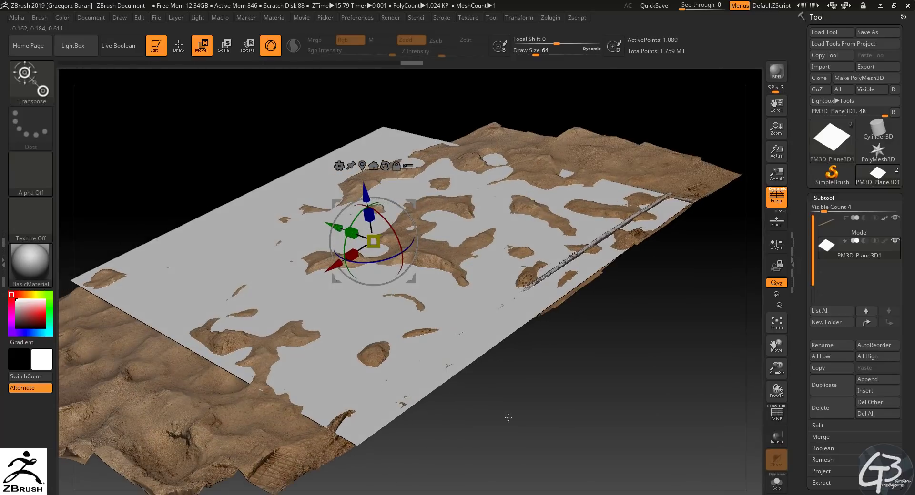
pyautogui.moveTo(373, 241); pyautogui.dragTo(73, 138)
pyautogui.moveTo(415, 226); pyautogui.dragTo(566, 232)
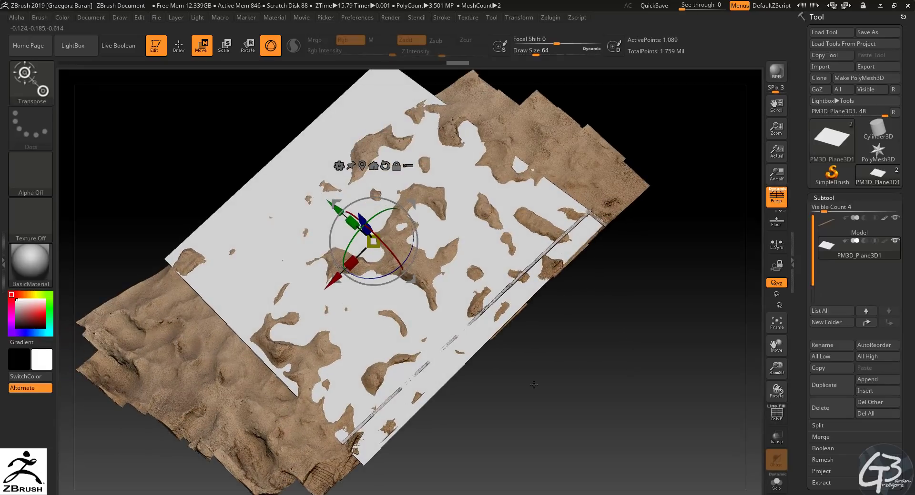
pyautogui.moveTo(533, 385)
pyautogui.mouseDown()
pyautogui.moveTo(580, 385)
pyautogui.moveTo(578, 371)
pyautogui.moveTo(553, 381)
pyautogui.moveTo(548, 374)
pyautogui.mouseUp()
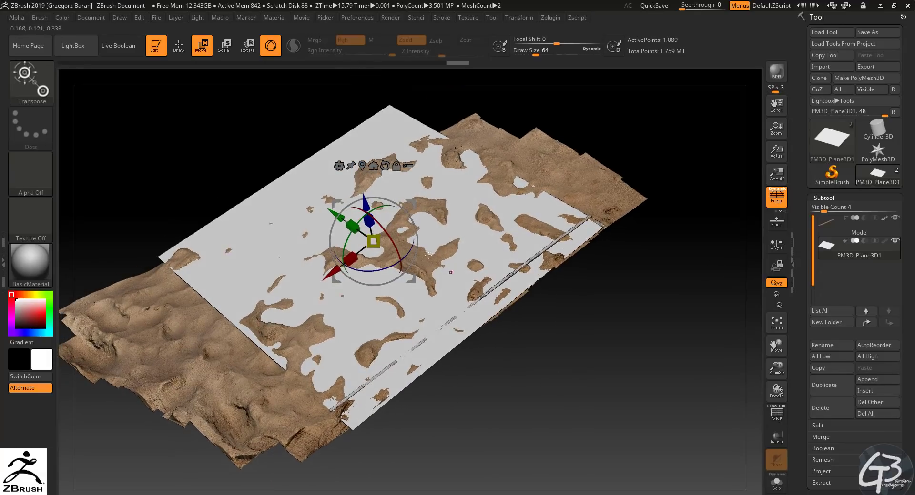
pyautogui.moveTo(364, 204); pyautogui.dragTo(366, 204)
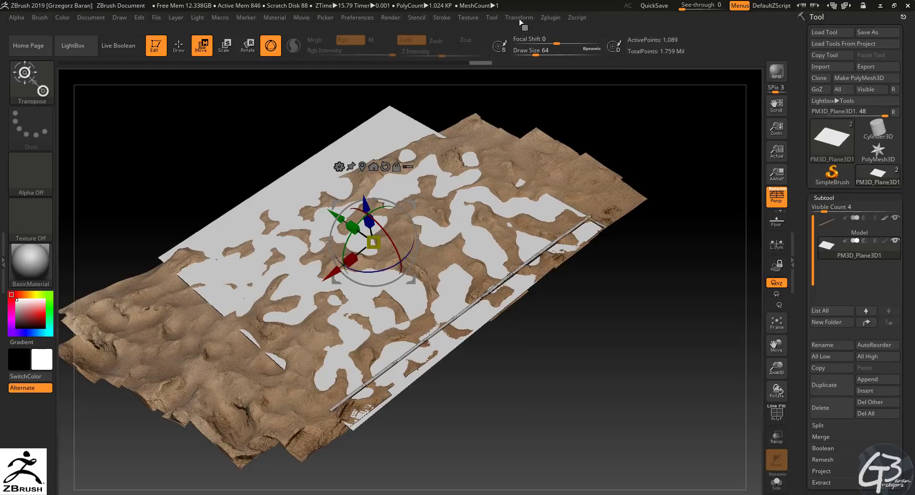
# Step: Unwrap the plane's UVs into a single island with UV Master
pyautogui.click(551, 19)
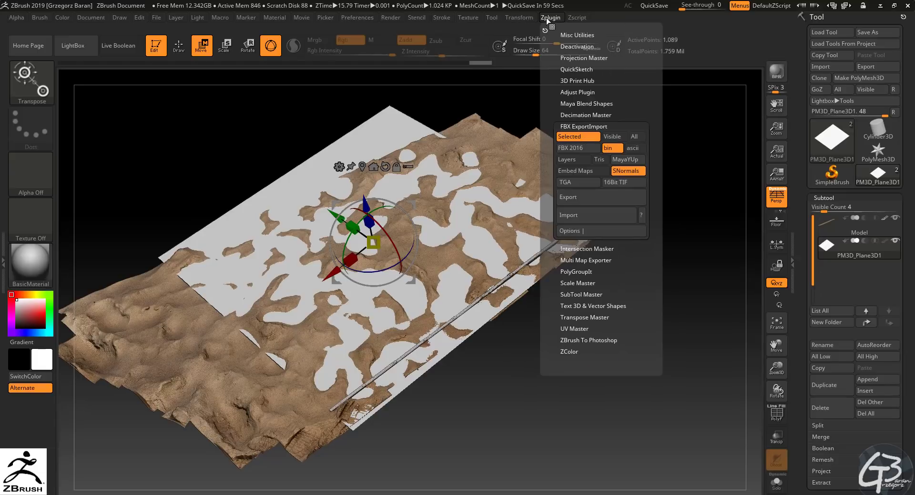
pyautogui.click(576, 329)
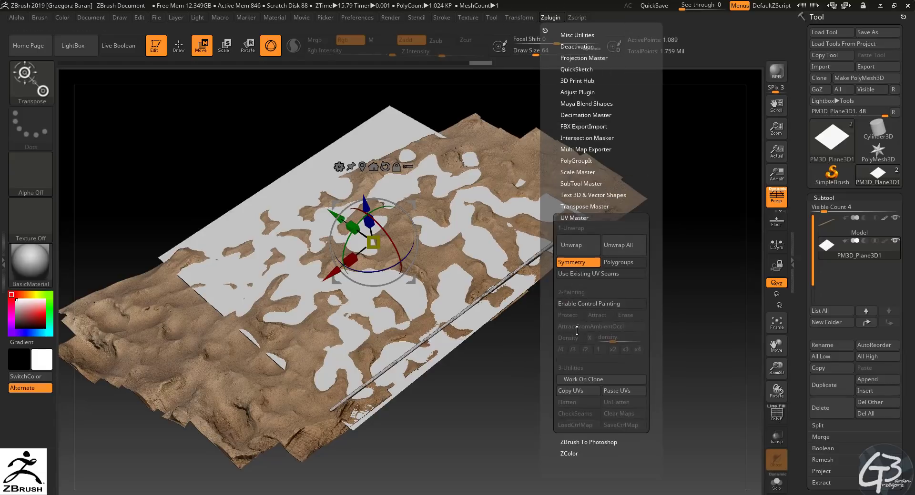
pyautogui.click(578, 245)
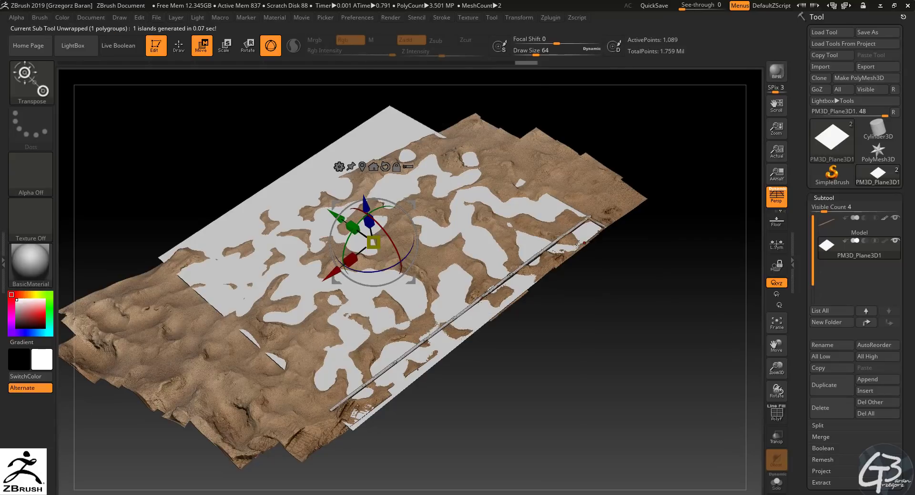
# Step: Expand the FBX ExportImport plugin options
pyautogui.click(524, 19)
pyautogui.click(550, 18)
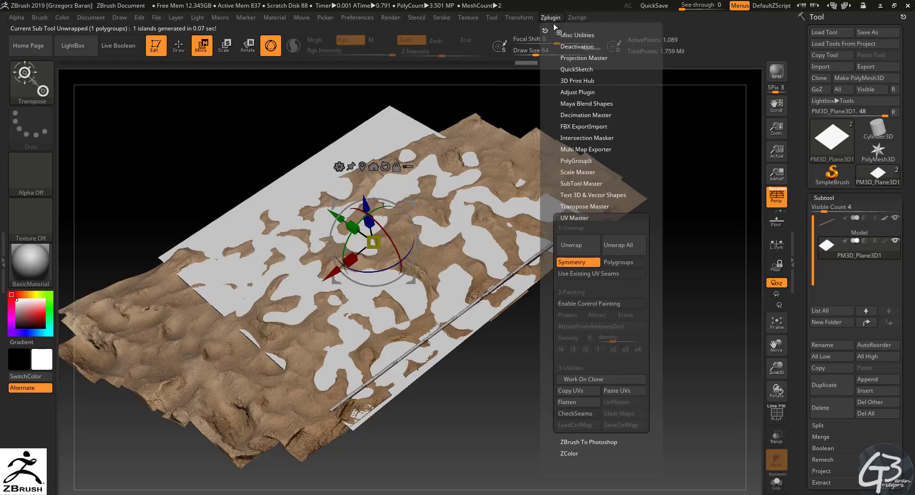
pyautogui.click(585, 127)
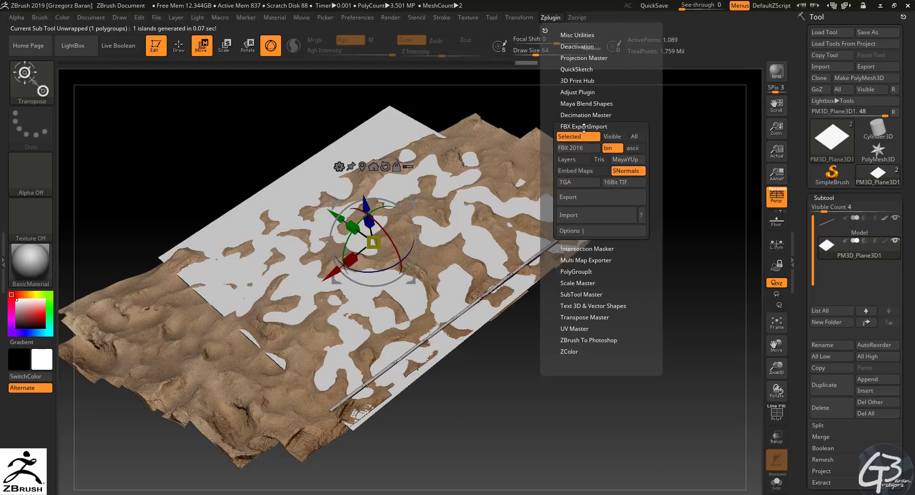
# Step: Export the plane as FBX file 223sand_lp into the 223-sand folder
pyautogui.click(579, 198)
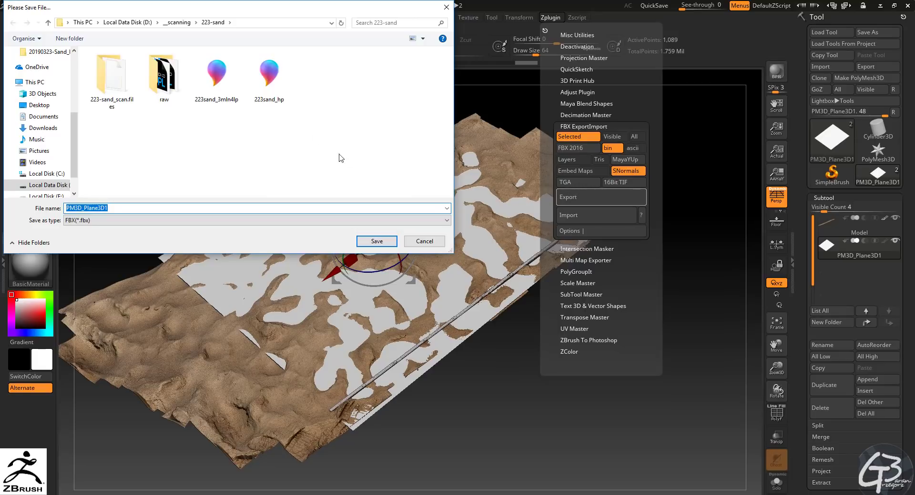
pyautogui.click(266, 80)
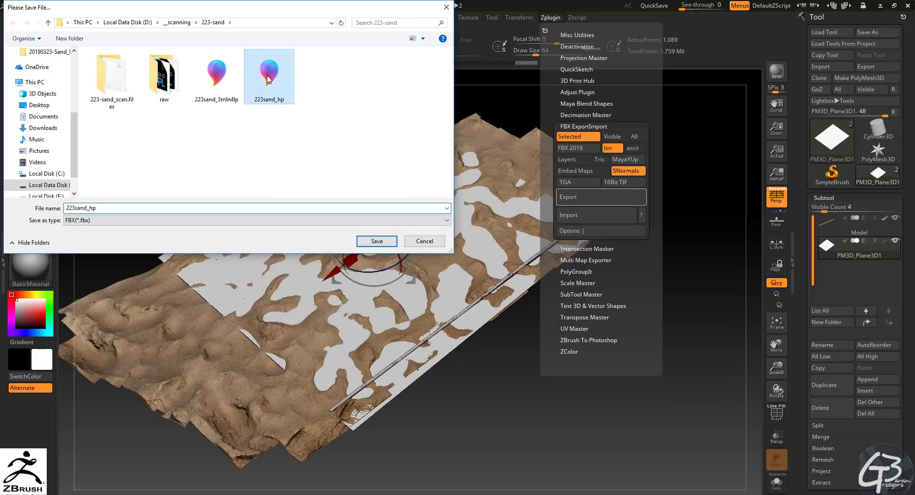
pyautogui.click(82, 209)
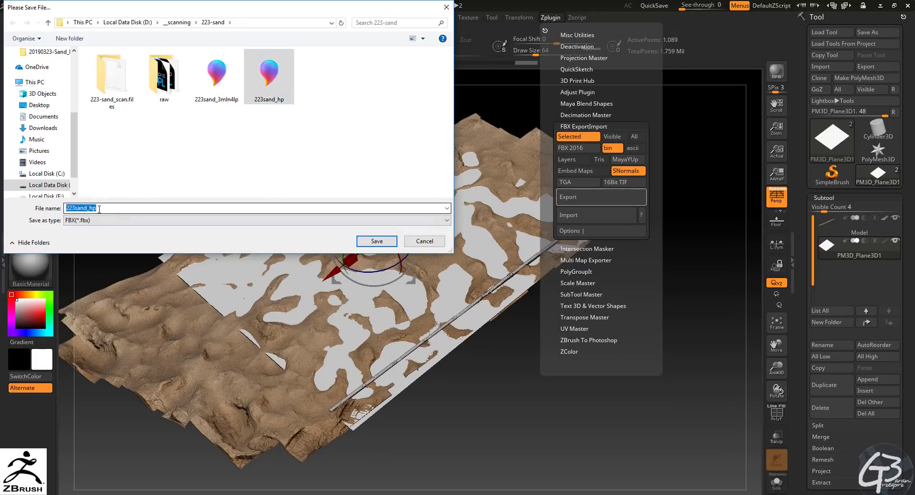
pyautogui.click(92, 208)
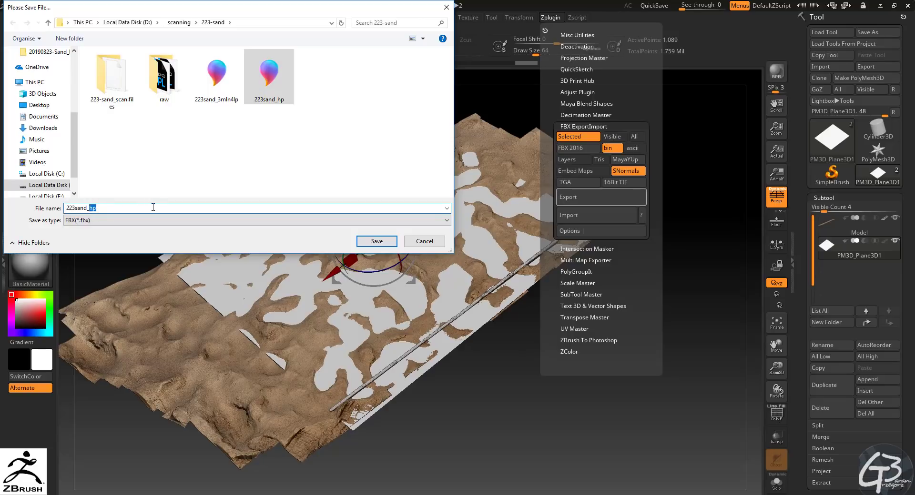
pyautogui.write('l')
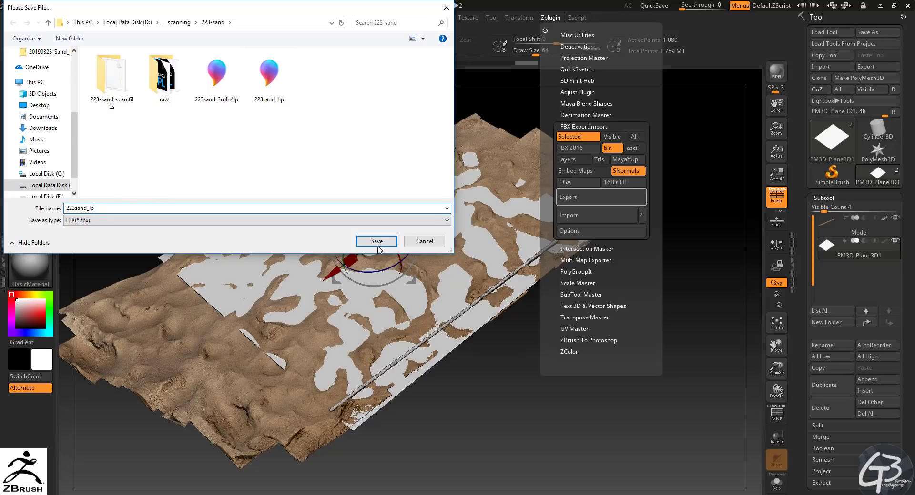
pyautogui.click(376, 241)
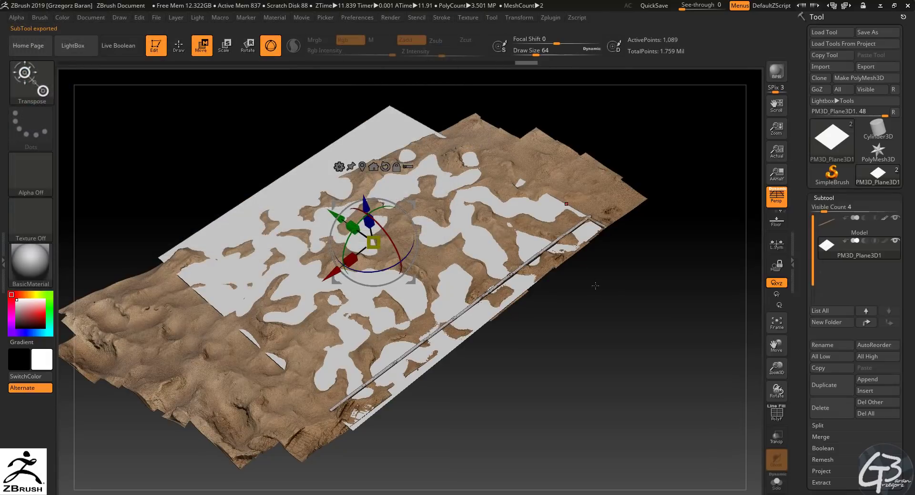
pyautogui.moveTo(580, 314); pyautogui.dragTo(633, 311)
# Step: Save the ZBrush project with Ctrl+S
pyautogui.hotkey('ctrl', 's')
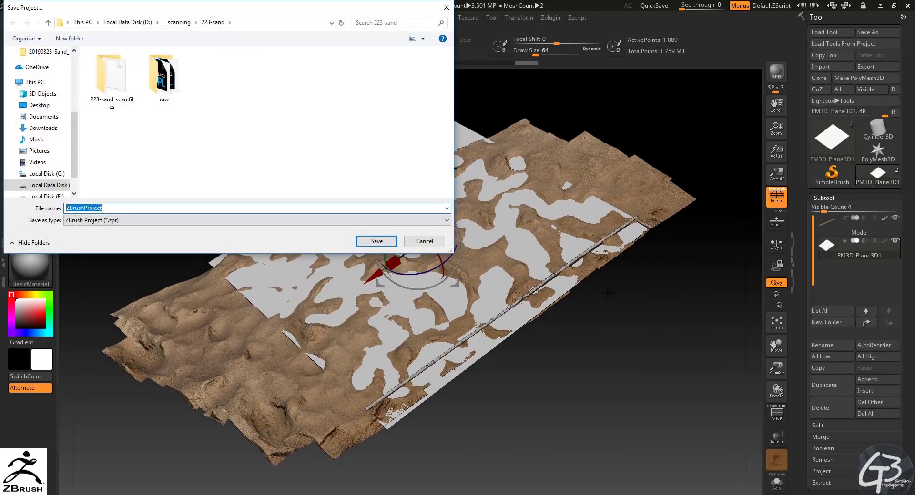
pyautogui.click(377, 246)
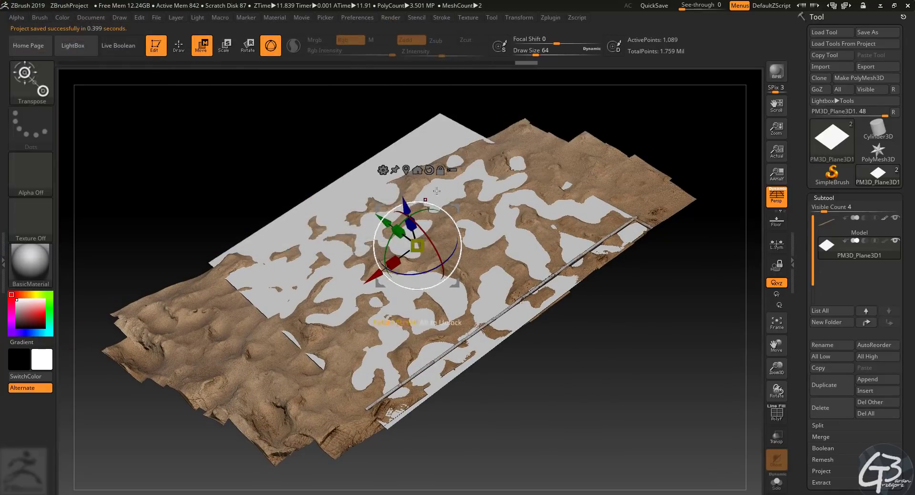
pyautogui.moveTo(617, 329); pyautogui.dragTo(620, 329)
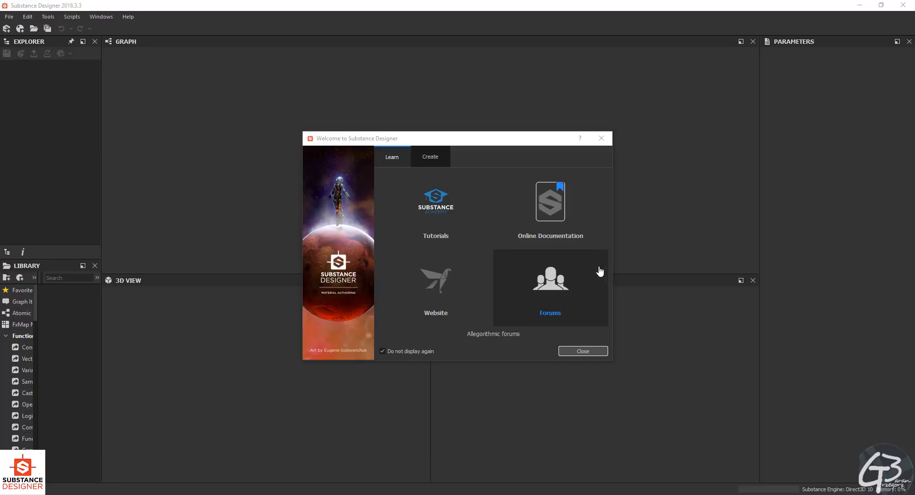
# Step: Create a new Physically Based Metallic/Roughness graph, then switch to the 223-sand folder in File Explorer
pyautogui.click(587, 354)
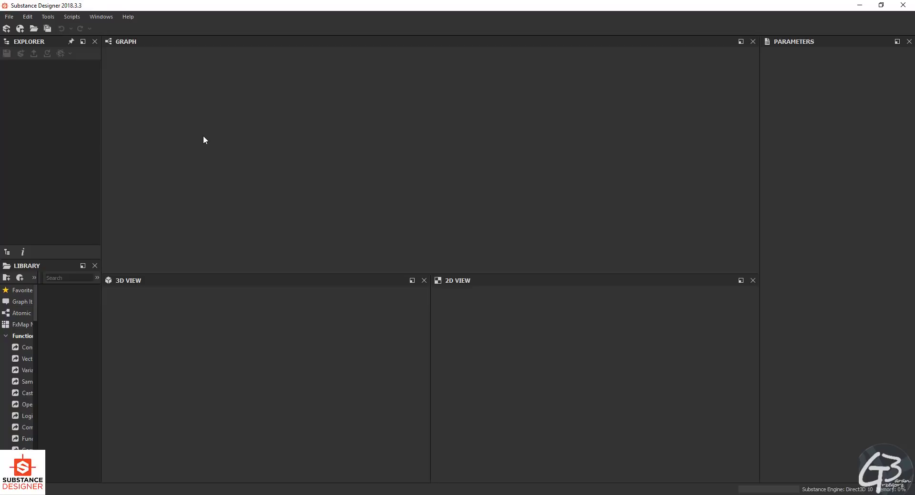
pyautogui.hotkey('alt', 'f')
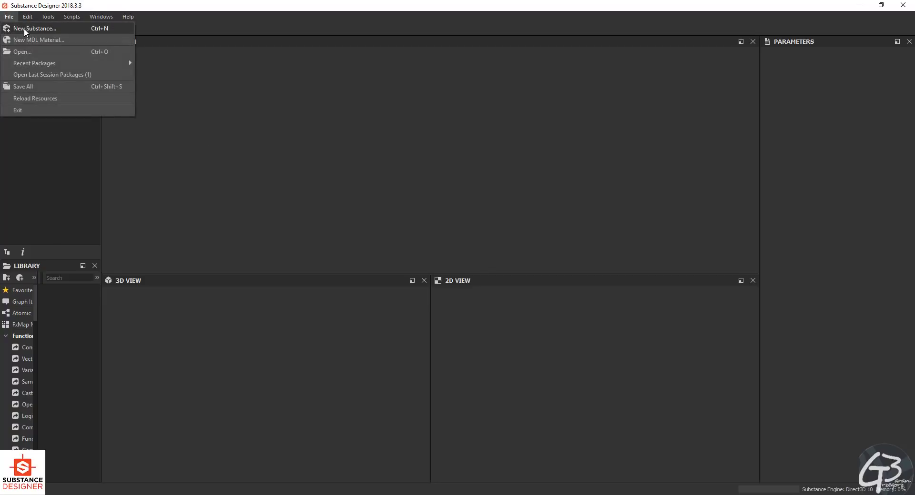
pyautogui.click(32, 29)
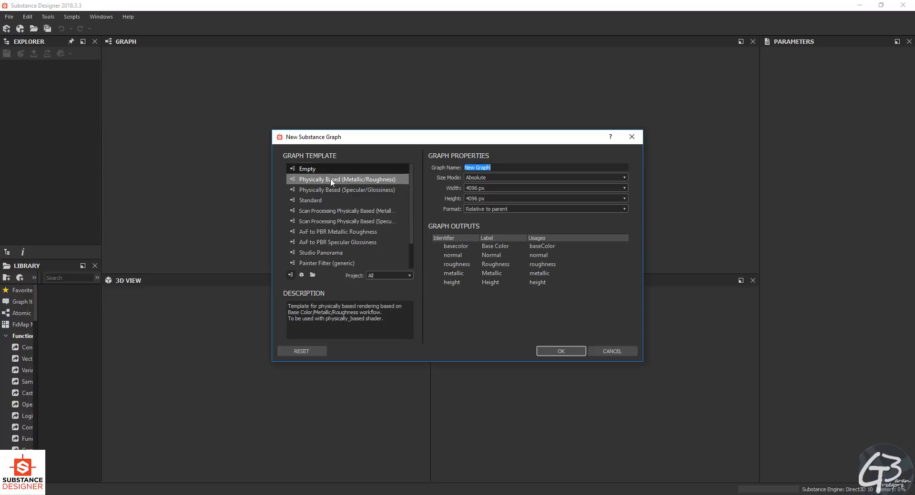
pyautogui.click(561, 352)
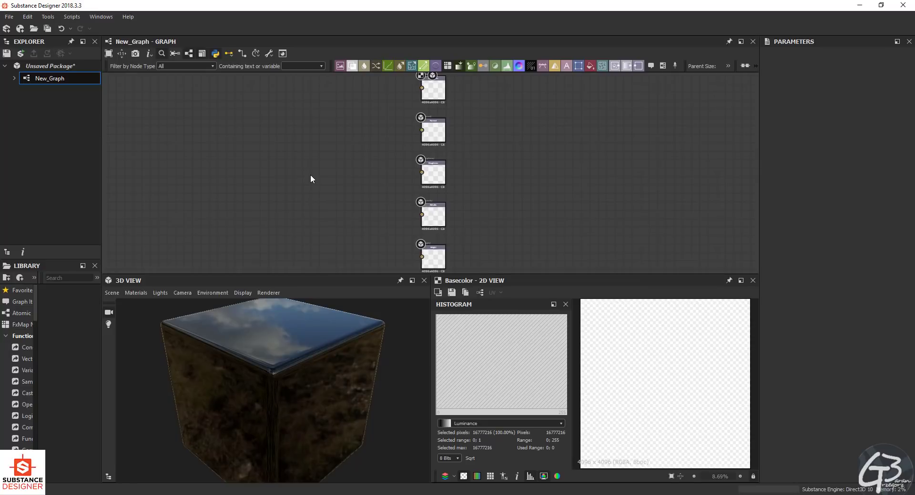
pyautogui.hotkey('alt', 'Tab')
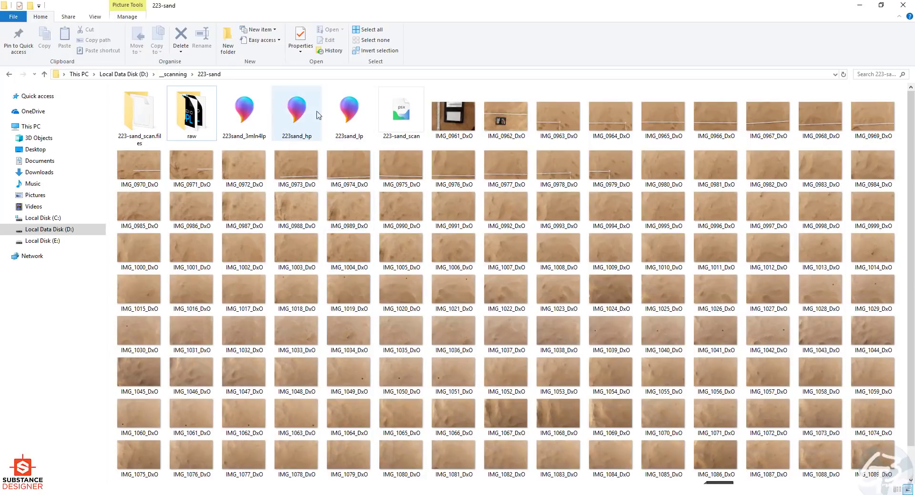
# Step: Drag the 223sand_lp mesh from File Explorer into the Substance Designer package as a linked resource
pyautogui.click(346, 113)
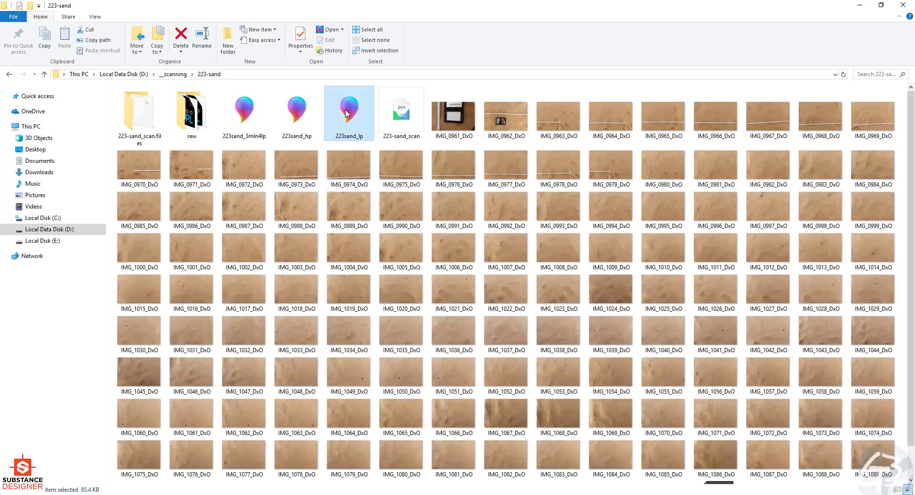
pyautogui.doubleClick(347, 11)
pyautogui.moveTo(435, 129); pyautogui.dragTo(458, 138)
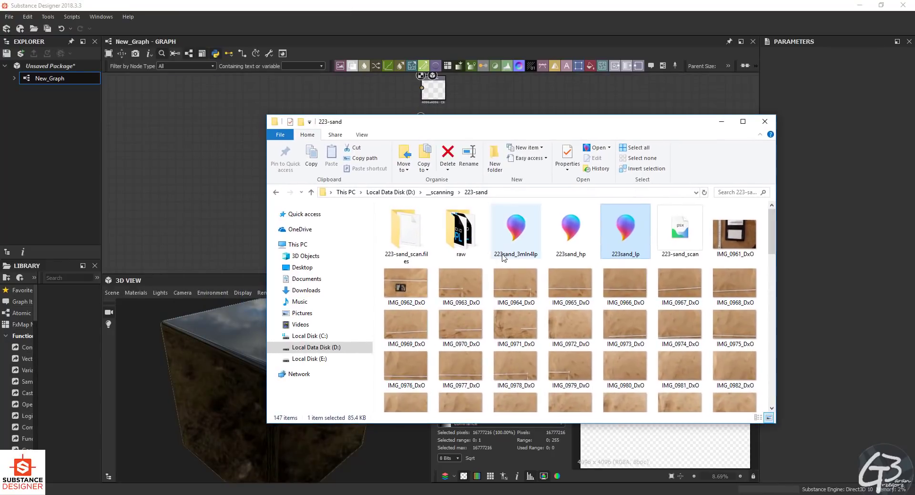
pyautogui.moveTo(625, 230); pyautogui.dragTo(30, 82)
pyautogui.click(14, 92)
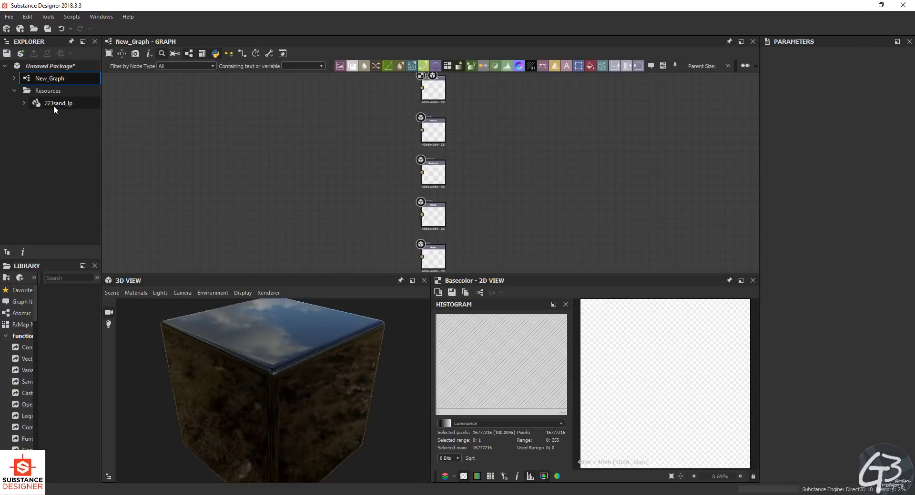
# Step: Open Bake model information for 223sand_lp and load 223sand_hp as the high-definition mesh
pyautogui.rightClick(54, 104)
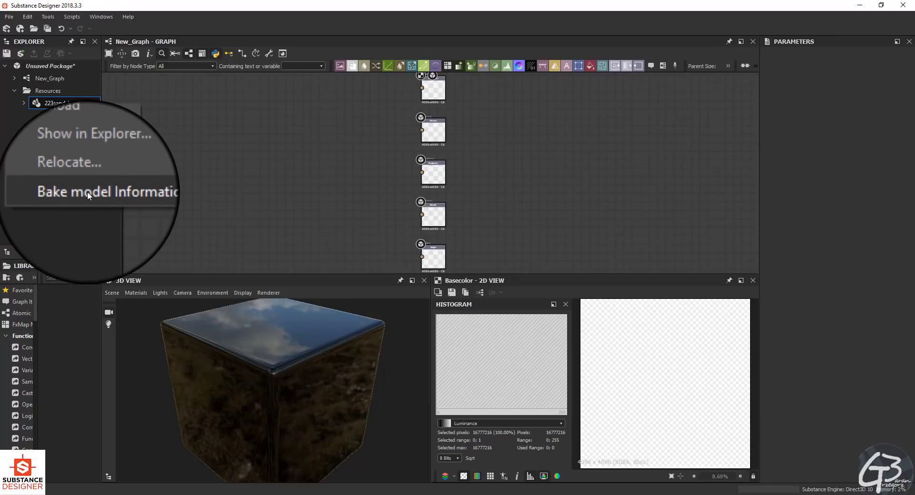
pyautogui.click(109, 191)
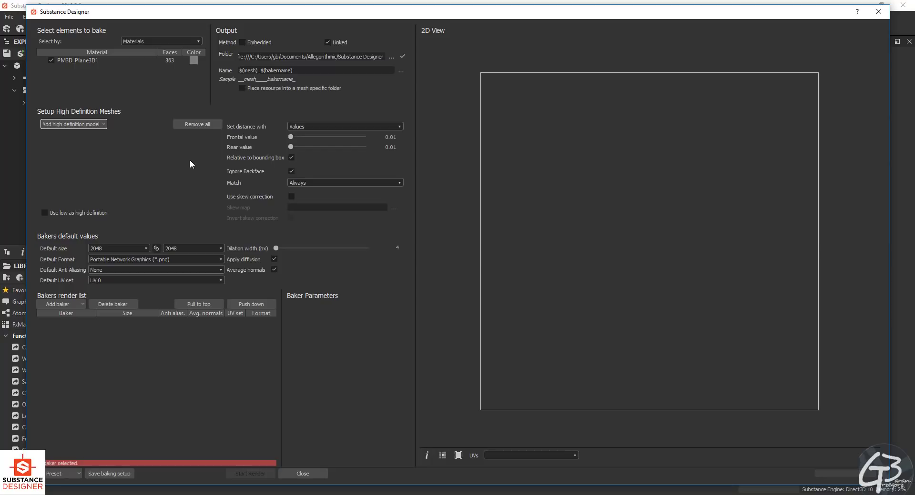
pyautogui.click(85, 125)
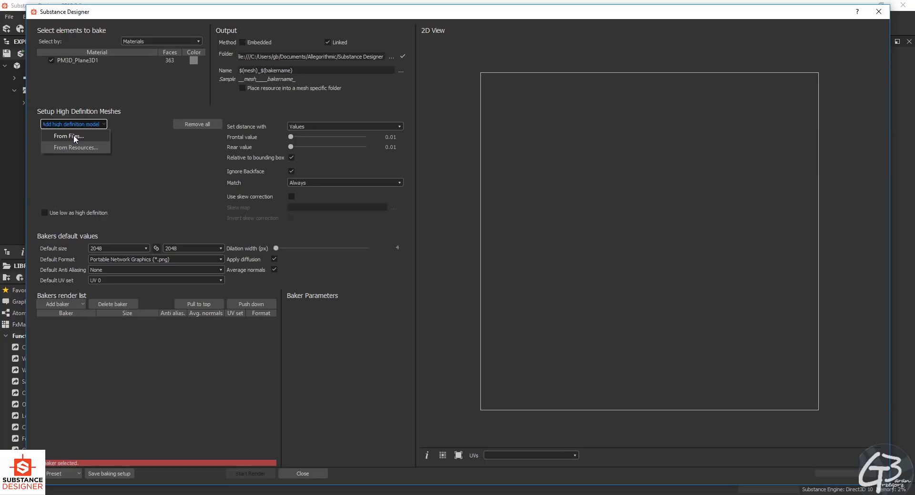
pyautogui.click(73, 137)
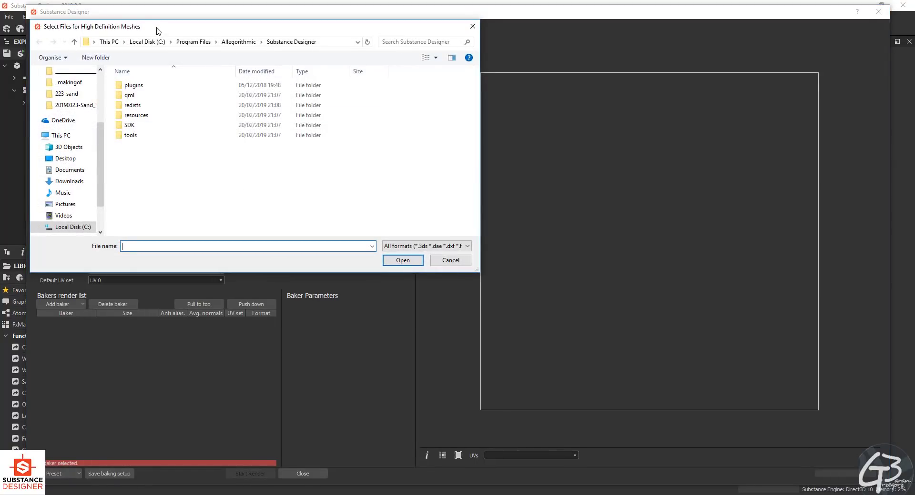
pyautogui.click(144, 246)
pyautogui.write('D:\\__scanning\\223-sand')
pyautogui.press('Return')
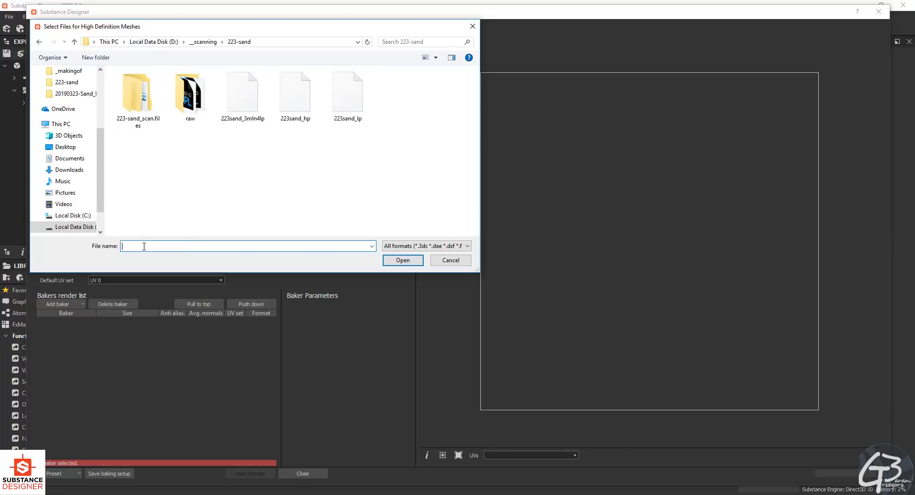
pyautogui.click(299, 93)
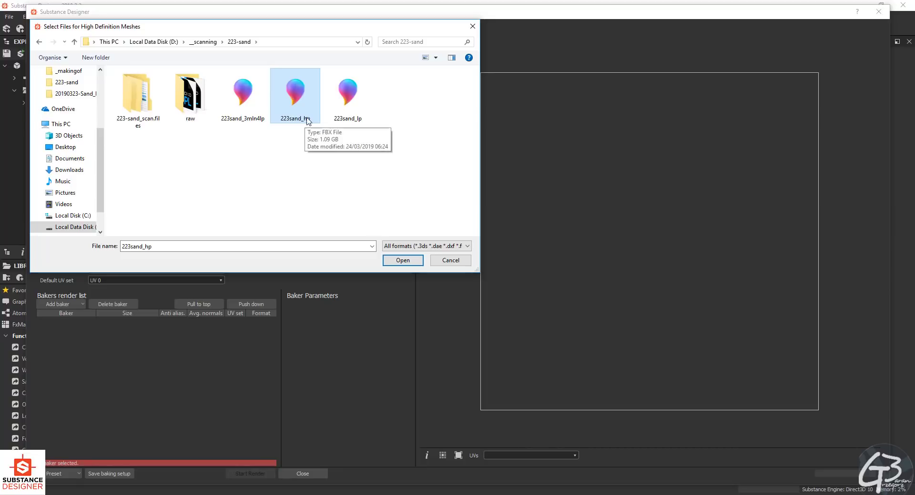
pyautogui.click(403, 261)
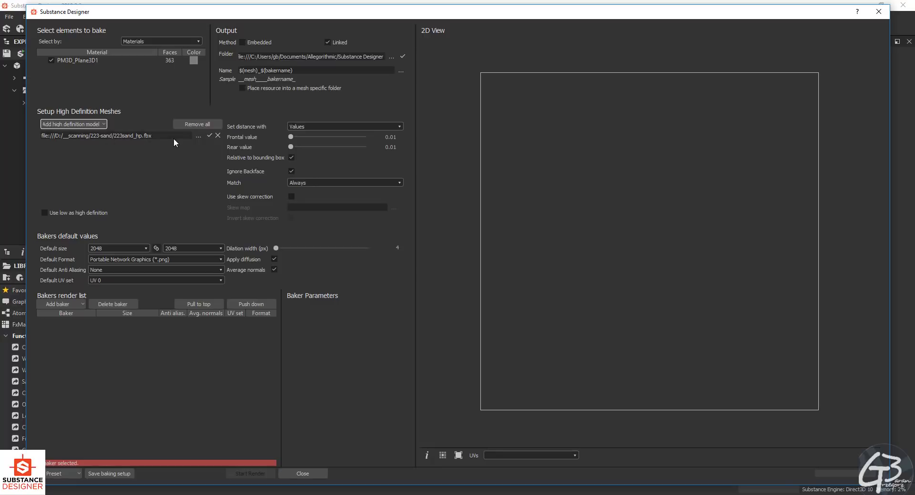
# Step: Set the bake output folder to a new 'bake' folder inside 223-sand
pyautogui.click(392, 56)
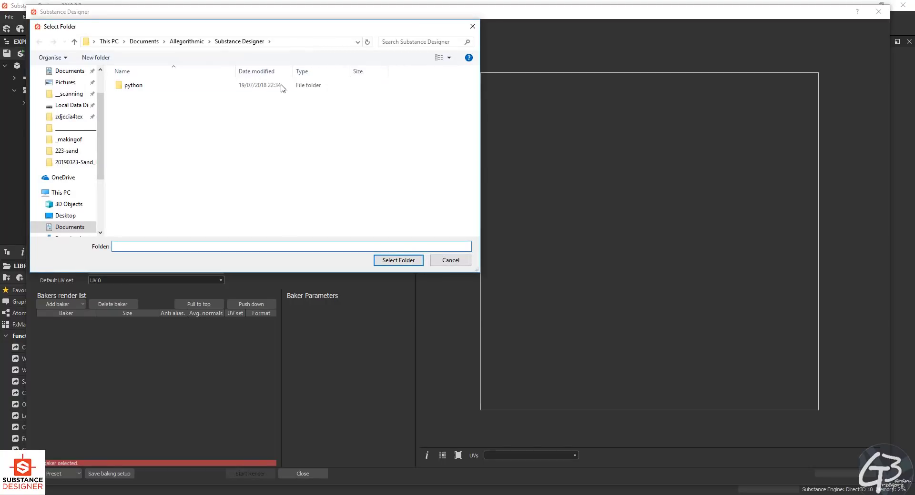
pyautogui.click(288, 42)
pyautogui.write('D:\\__scanning\\223-sand')
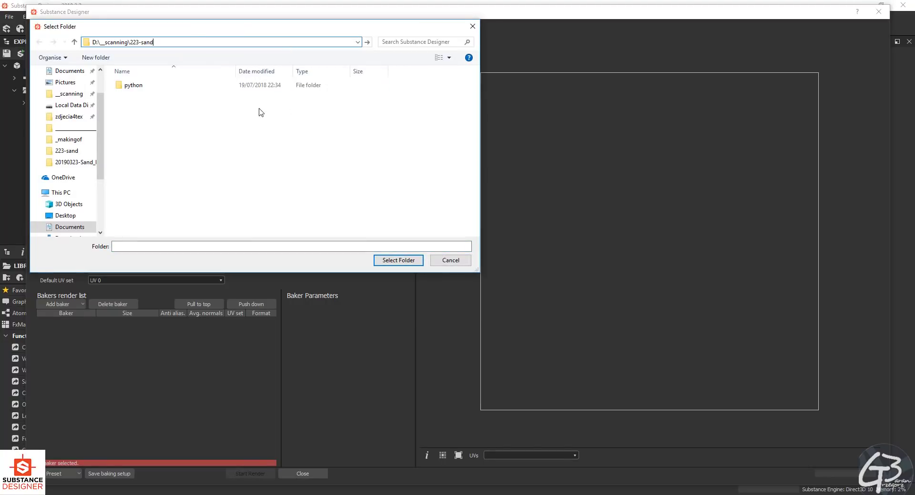
pyautogui.press('Return')
pyautogui.rightClick(214, 153)
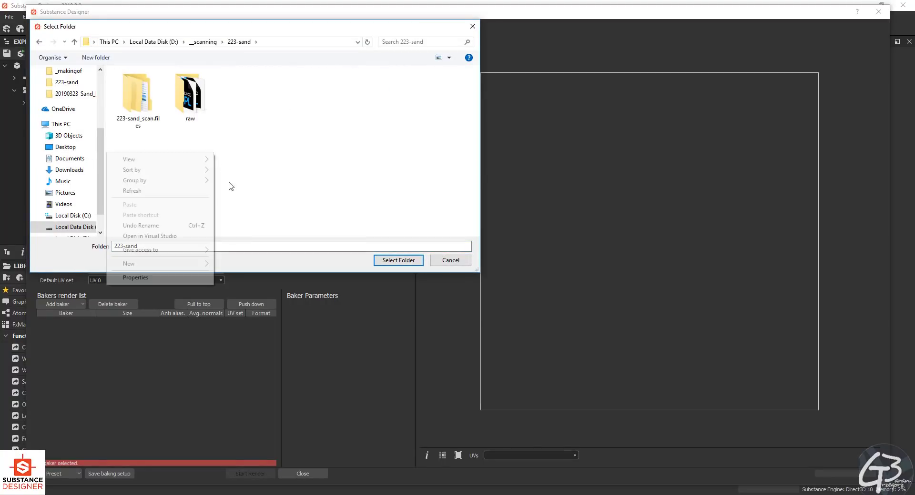
pyautogui.moveTo(150, 266)
pyautogui.click(231, 263)
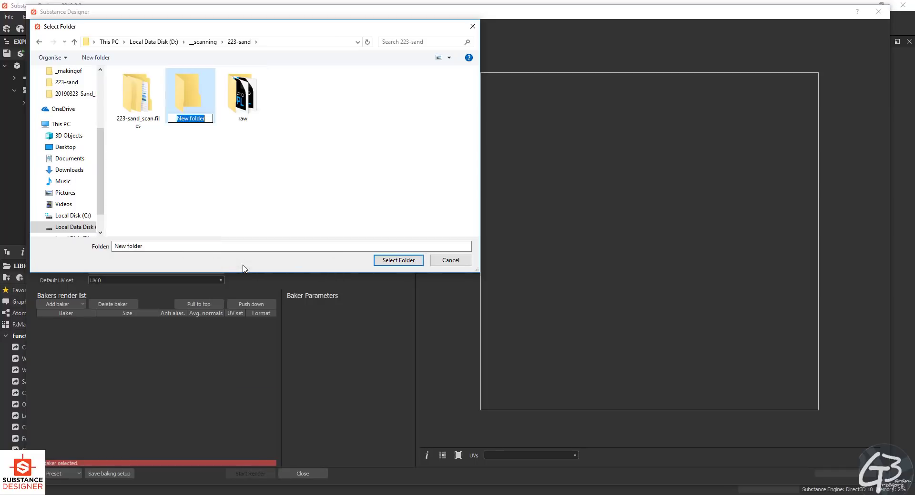
pyautogui.write('bake')
pyautogui.press('Return')
pyautogui.click(408, 259)
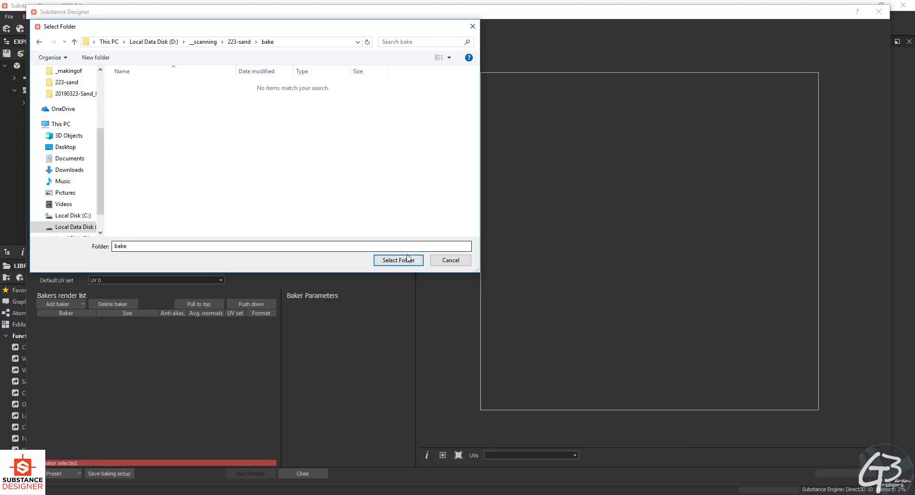
pyautogui.click(407, 259)
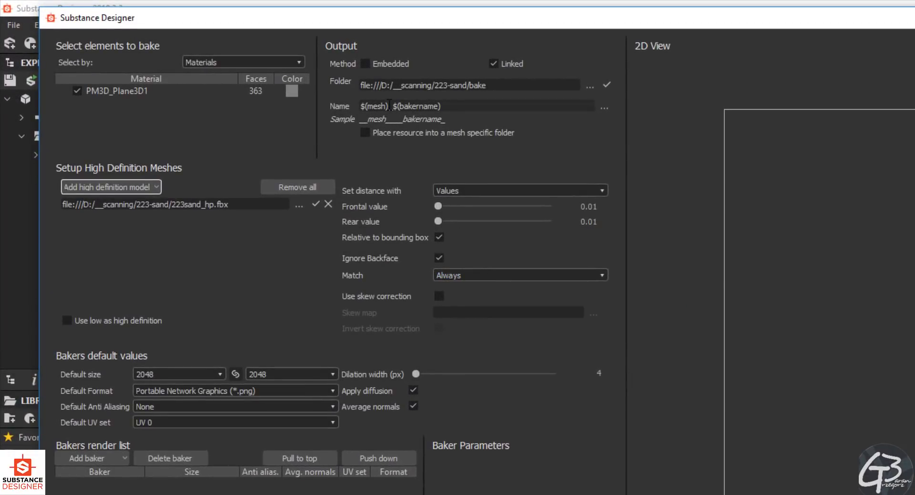
# Step: Name bake outputs bake_$(bakername), with 4096 default size and Subsampling 4x4 anti-aliasing
pyautogui.doubleClick(389, 105)
pyautogui.write('bake')
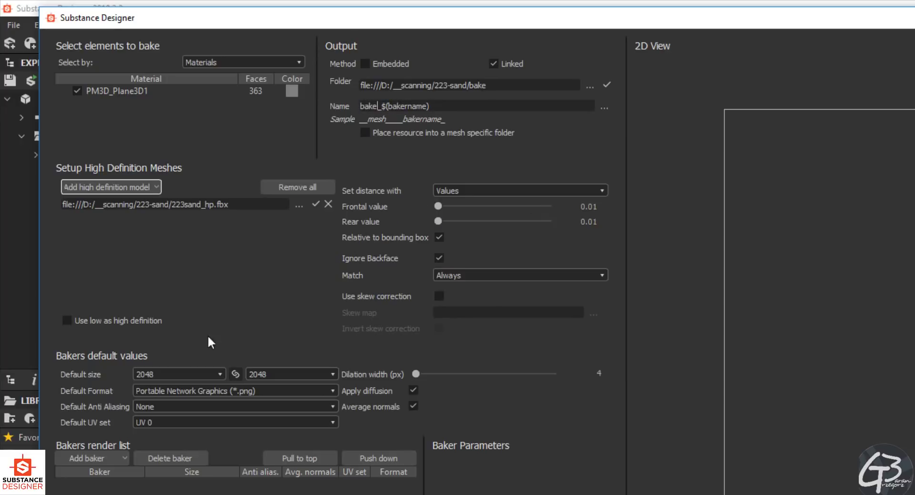
pyautogui.click(212, 372)
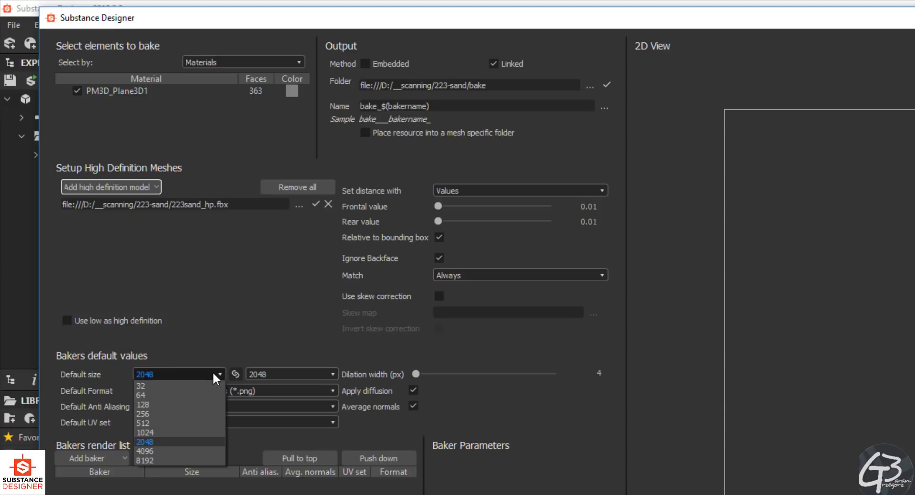
pyautogui.click(159, 452)
pyautogui.click(168, 391)
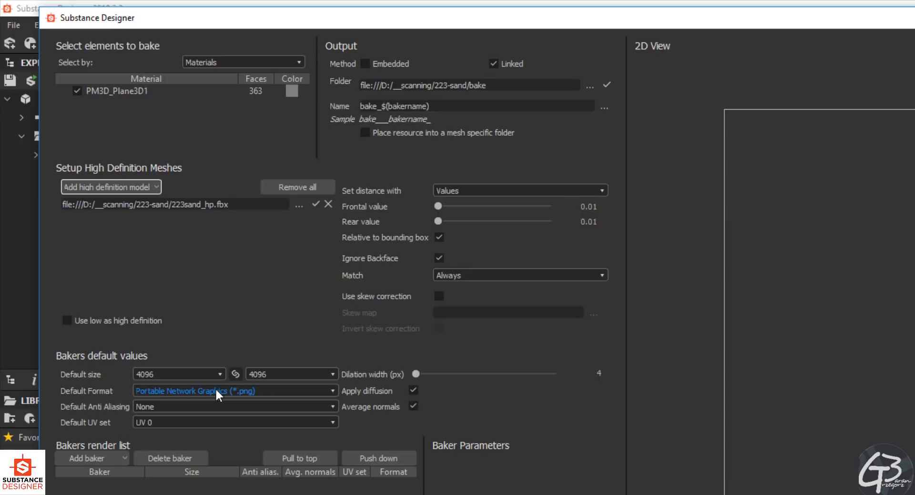
pyautogui.click(156, 406)
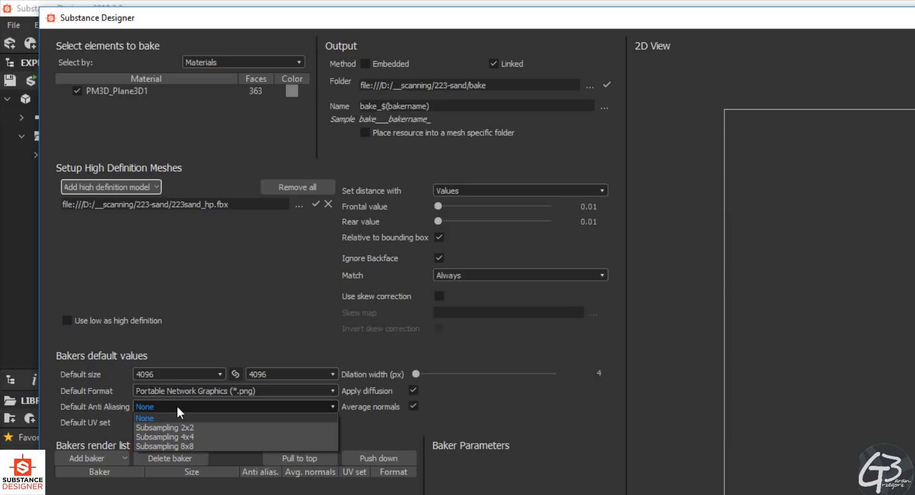
pyautogui.click(203, 435)
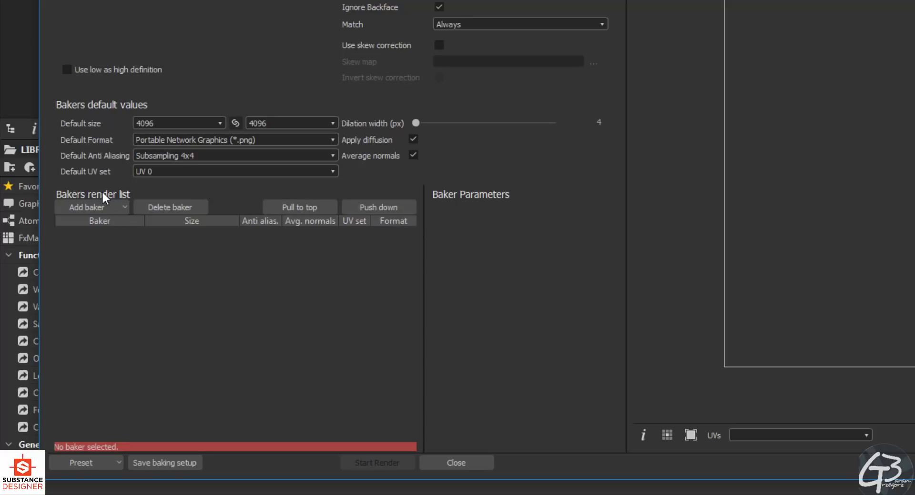
# Step: Add Ambient Occlusion, Bent Normals, Color Map, Height and Normal Map from Mesh bakers
pyautogui.click(124, 205)
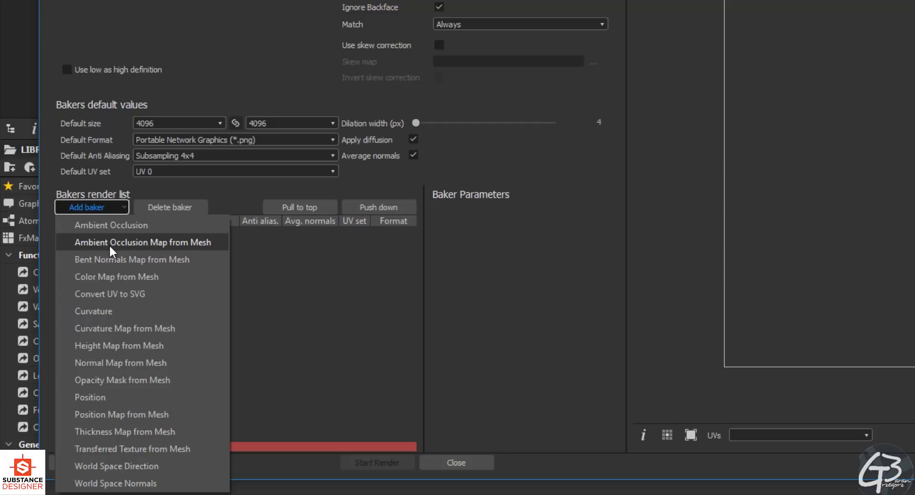
pyautogui.click(148, 242)
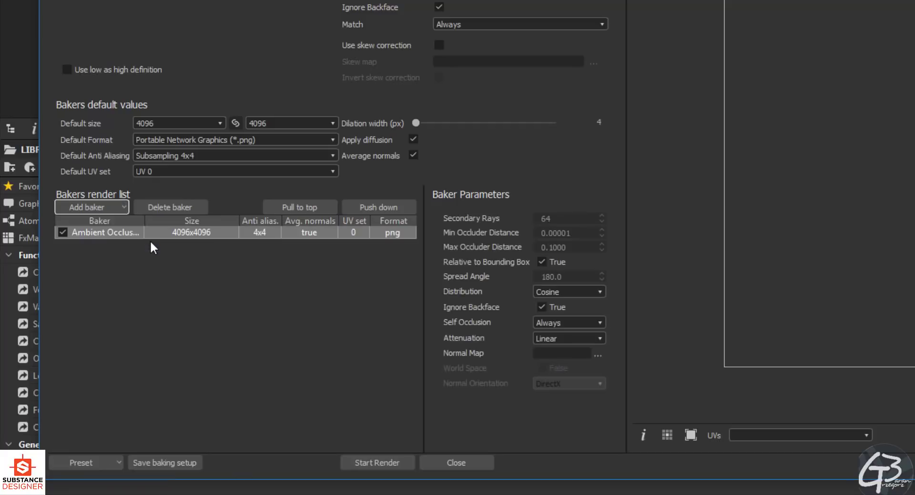
pyautogui.click(125, 206)
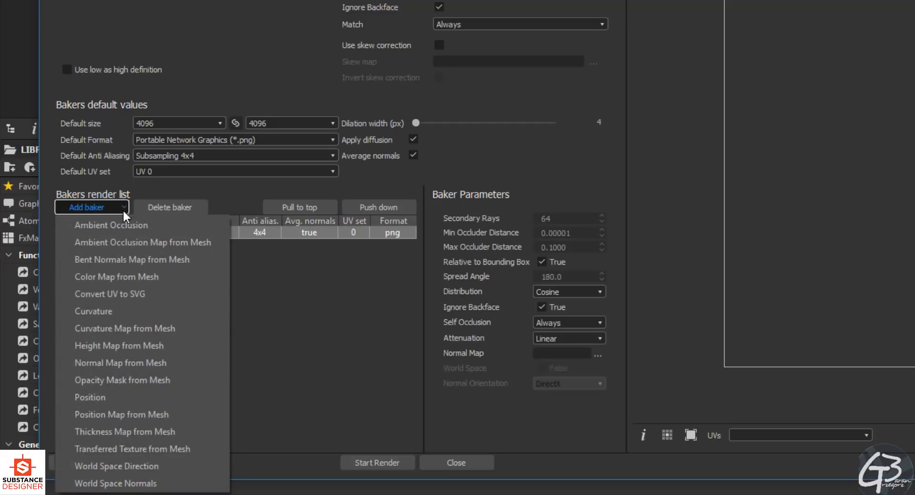
pyautogui.click(193, 258)
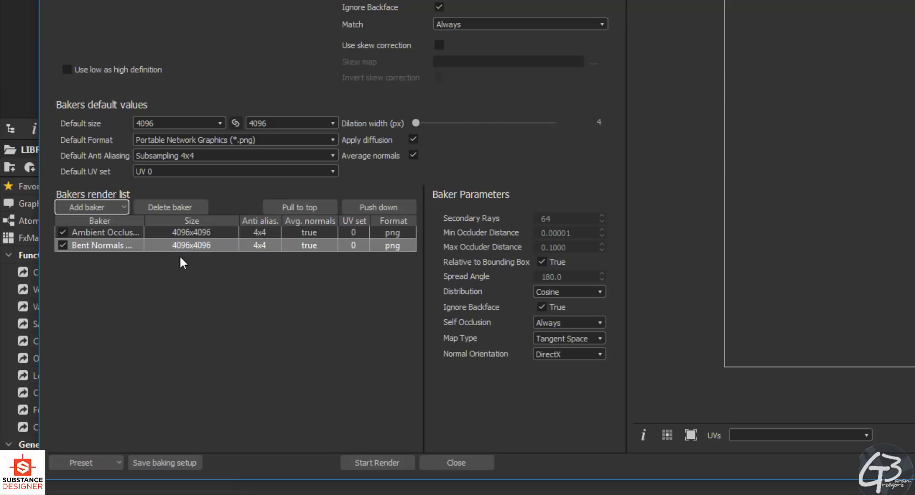
pyautogui.click(125, 206)
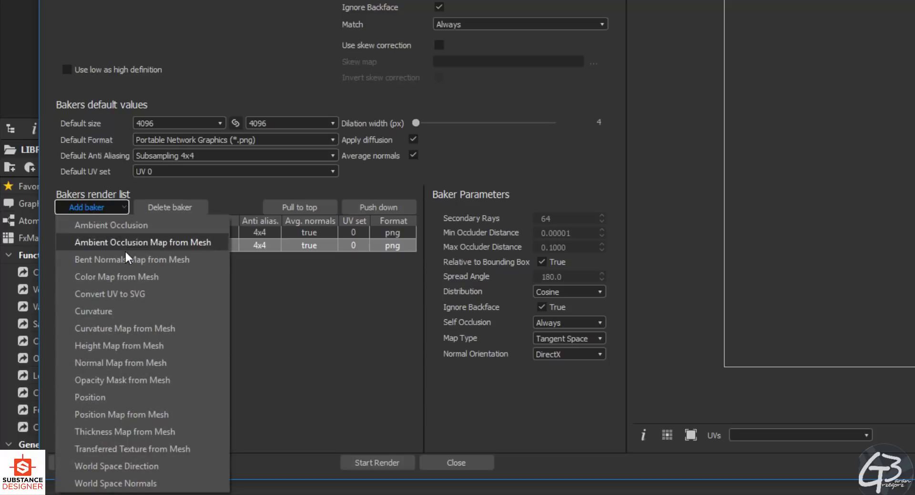
pyautogui.click(166, 276)
pyautogui.click(116, 202)
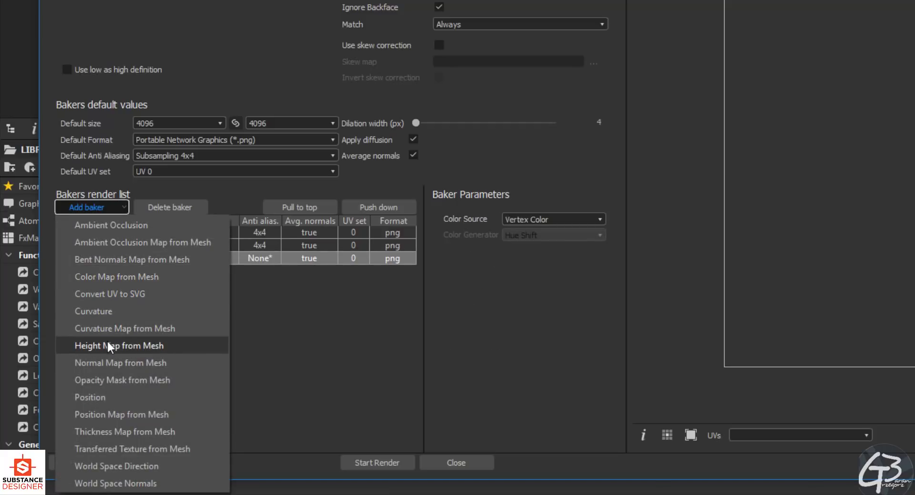
pyautogui.click(167, 345)
pyautogui.click(119, 205)
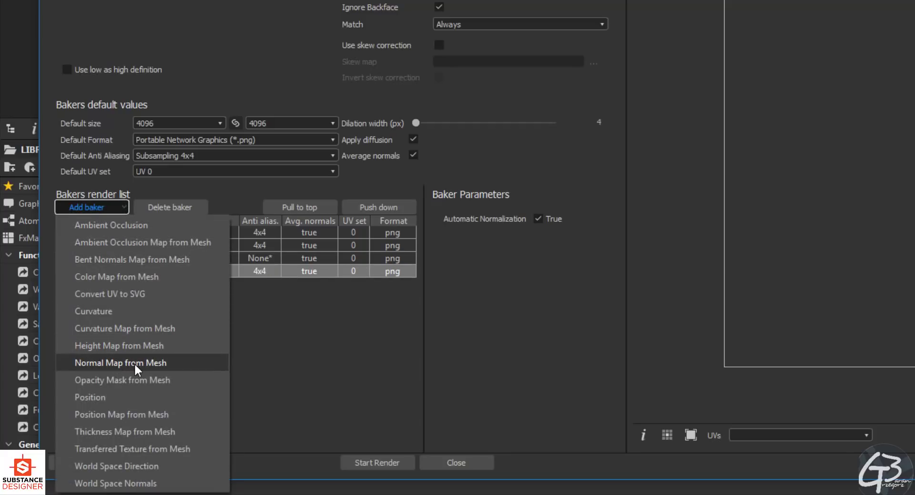
pyautogui.click(177, 363)
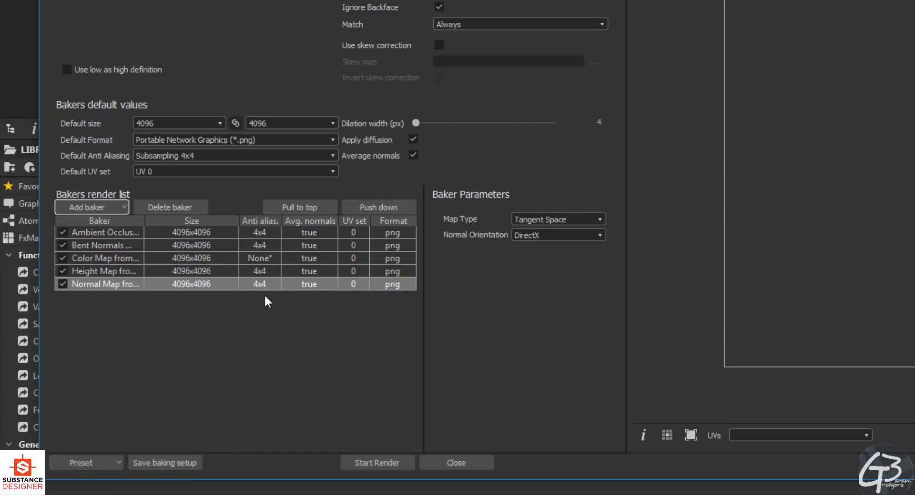
# Step: Set the Color Map from Mesh baker's anti-aliasing to 4x4
pyautogui.click(261, 258)
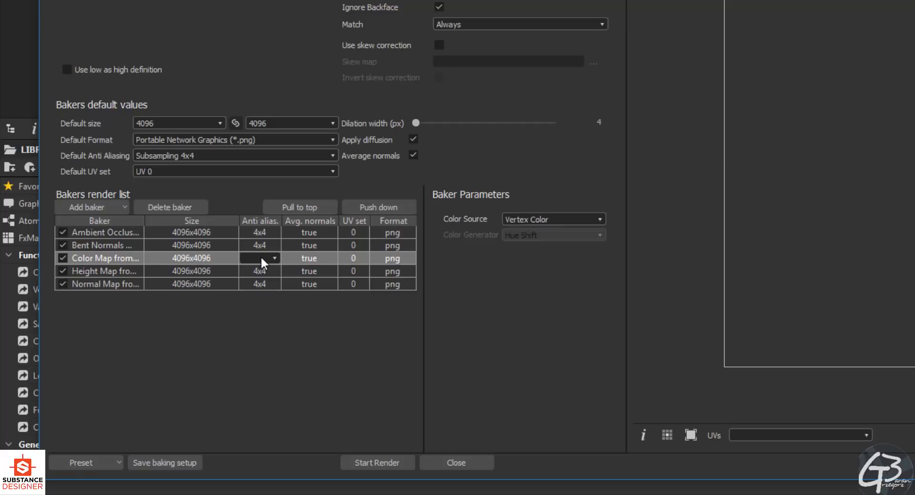
pyautogui.click(261, 257)
pyautogui.click(251, 293)
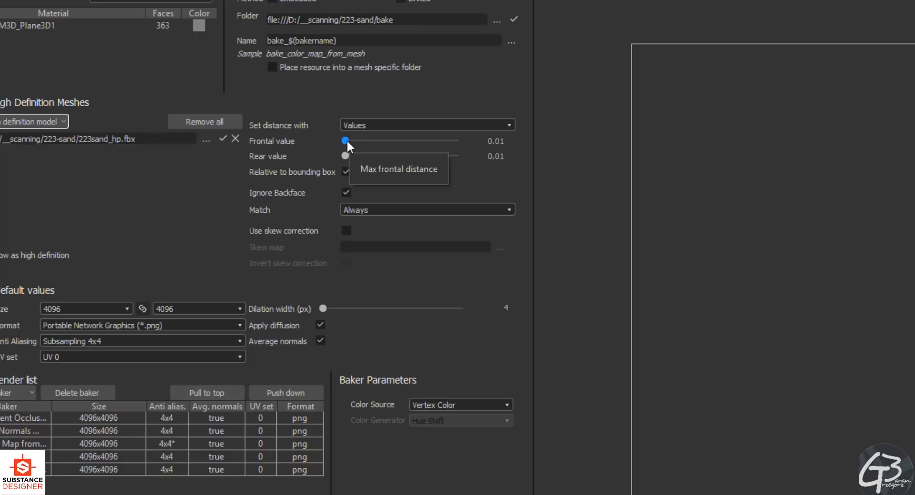
# Step: Set the high-definition mesh's frontal and rear bake distances both to 0.2
pyautogui.moveTo(345, 141); pyautogui.dragTo(358, 159)
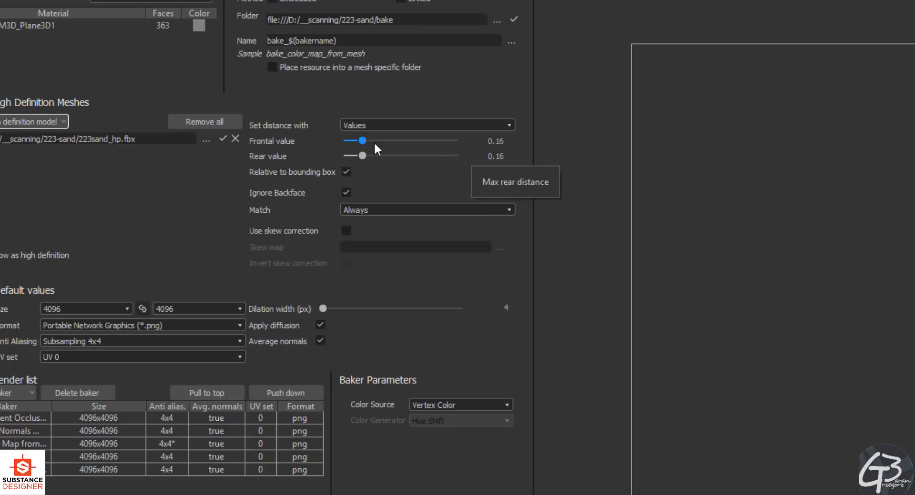
pyautogui.moveTo(364, 140); pyautogui.dragTo(368, 140)
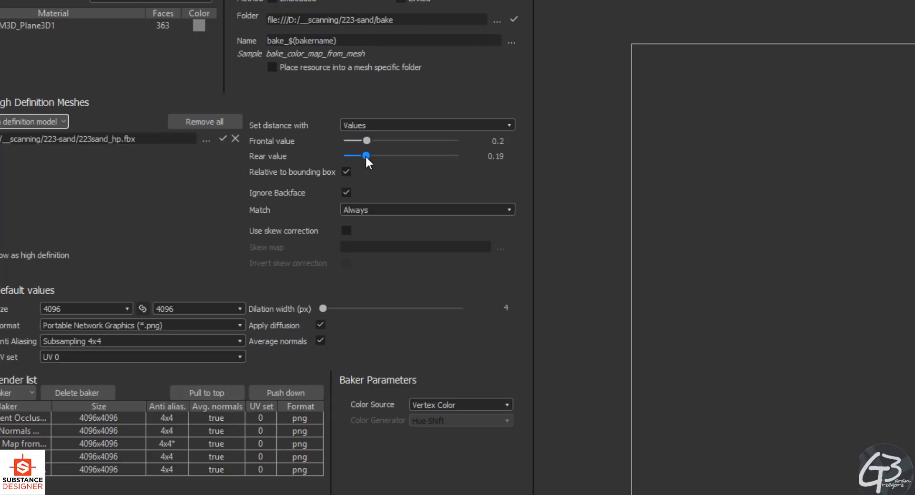
pyautogui.moveTo(366, 156); pyautogui.dragTo(366, 156)
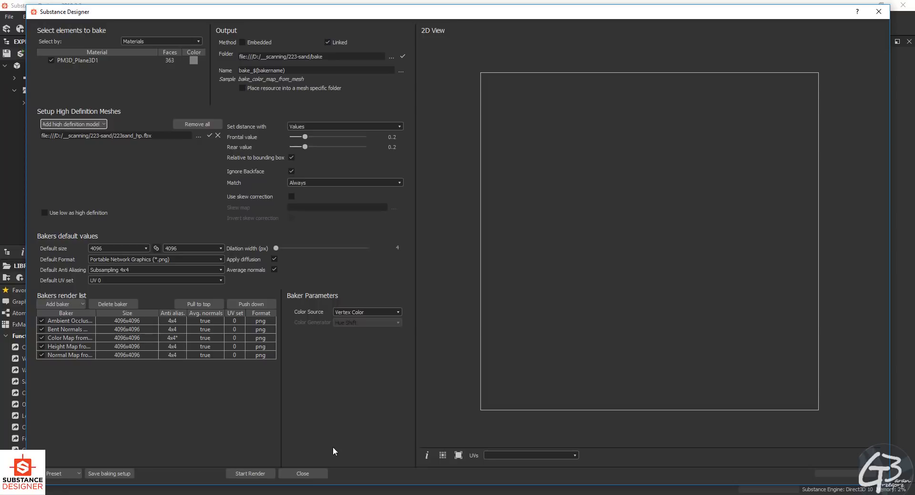
pyautogui.click(250, 474)
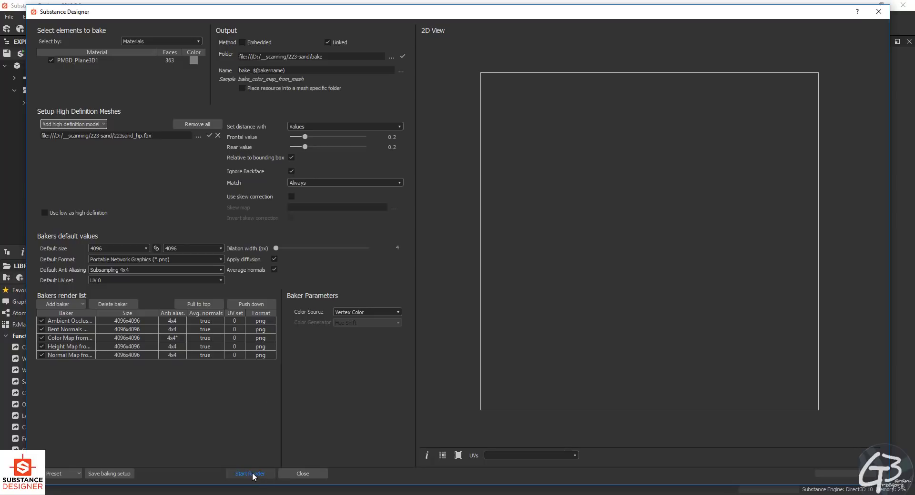
# Step: Start rendering the five bakes and check 223sand_hp's file properties in Explorer meanwhile
pyautogui.click(250, 474)
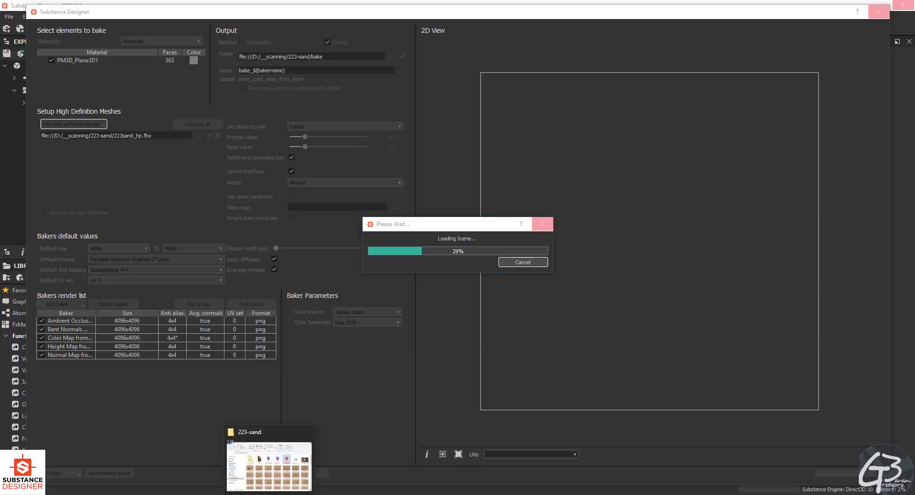
pyautogui.click(267, 465)
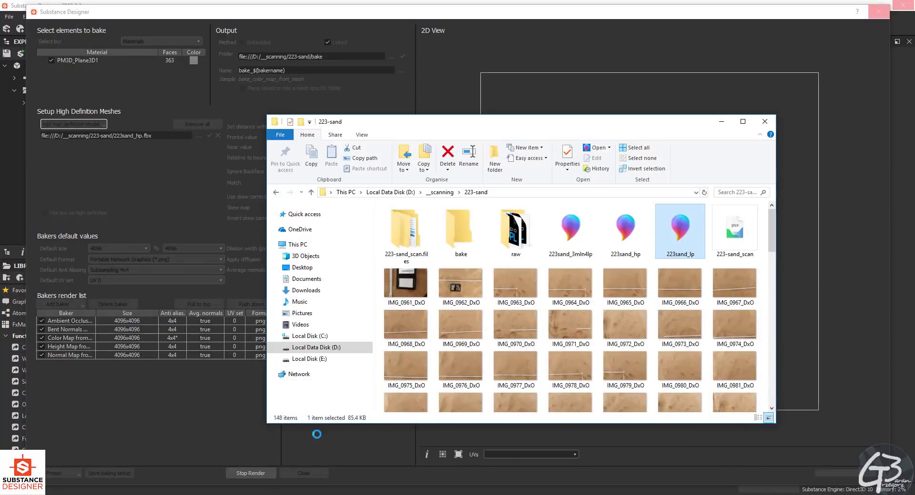
pyautogui.click(625, 232)
pyautogui.rightClick(623, 231)
pyautogui.click(535, 411)
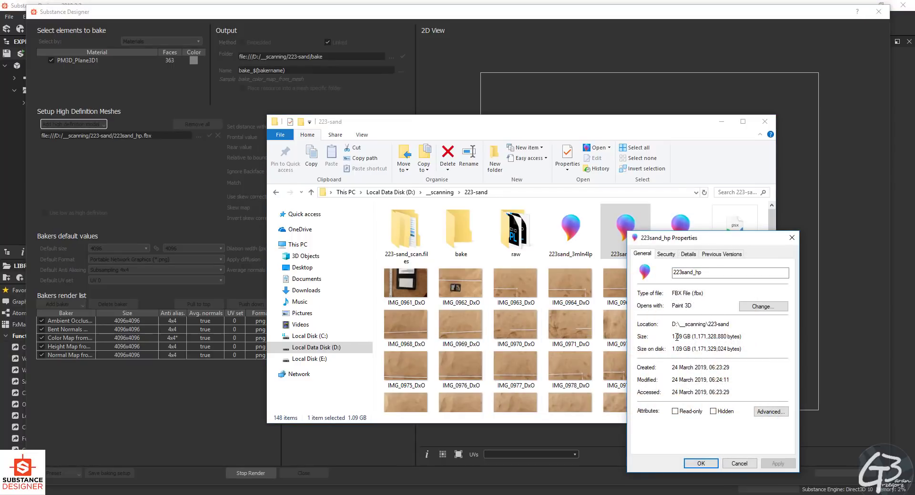
pyautogui.click(739, 463)
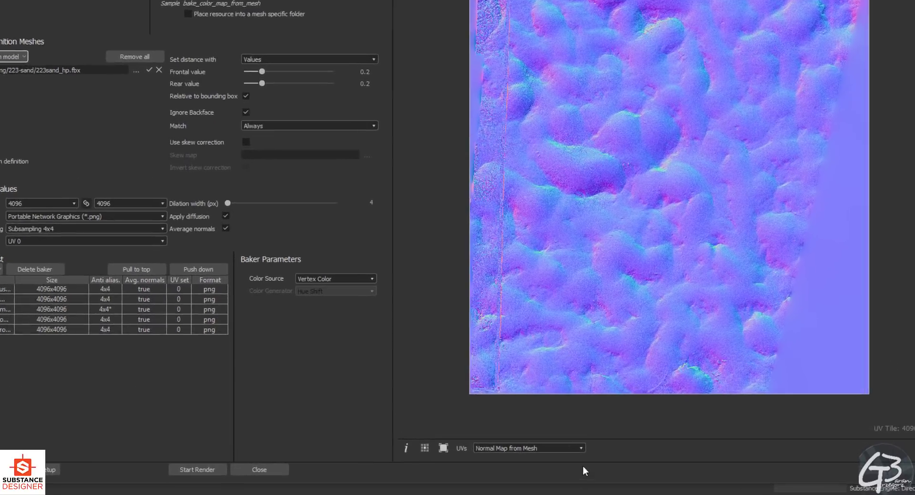
# Step: Preview the baked ambient occlusion map, then the Color Map from Mesh bake
pyautogui.click(581, 448)
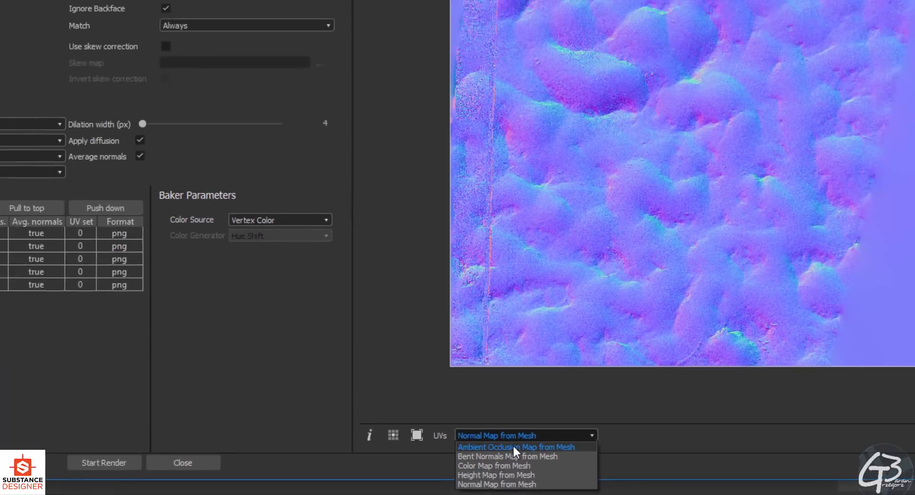
pyautogui.click(479, 426)
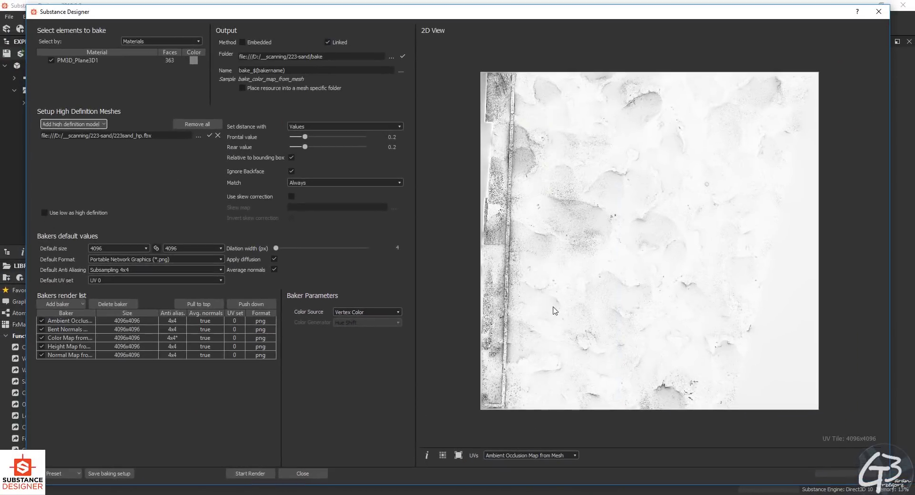
pyautogui.click(574, 456)
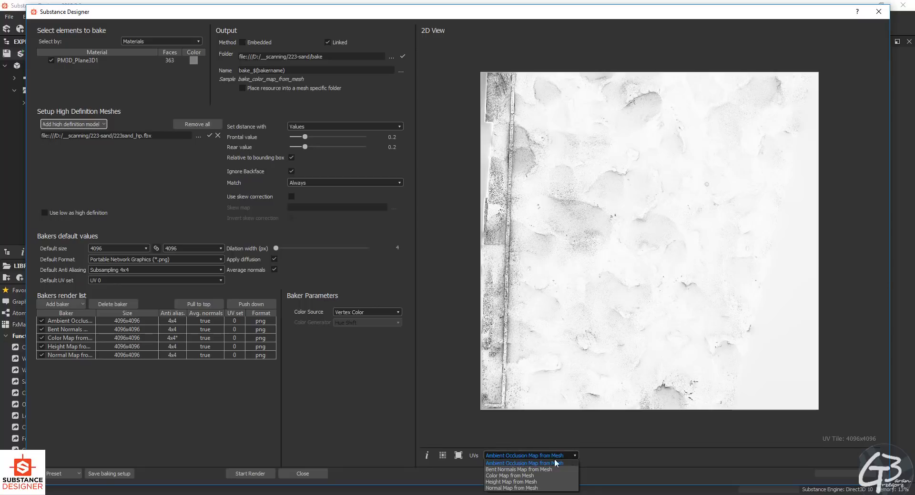
pyautogui.click(538, 476)
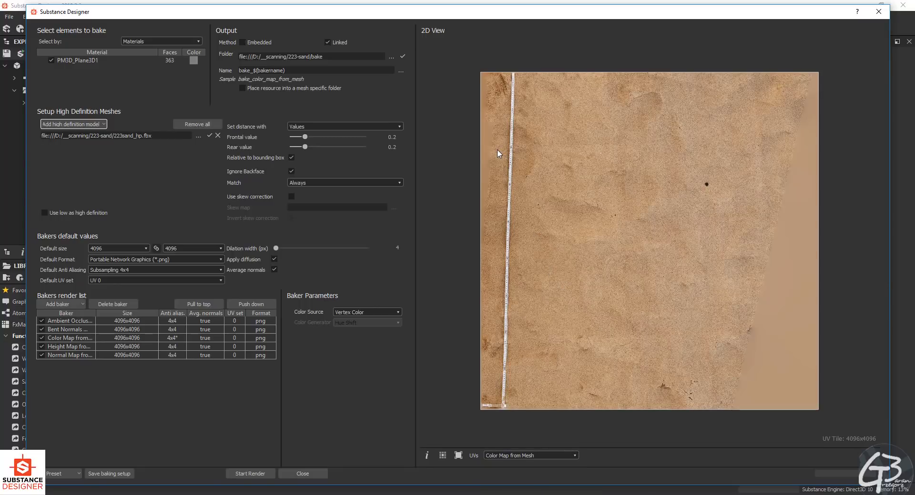
# Step: Zoom in and out to inspect the colour map, then close the baking window
pyautogui.scroll(6, 498, 153)
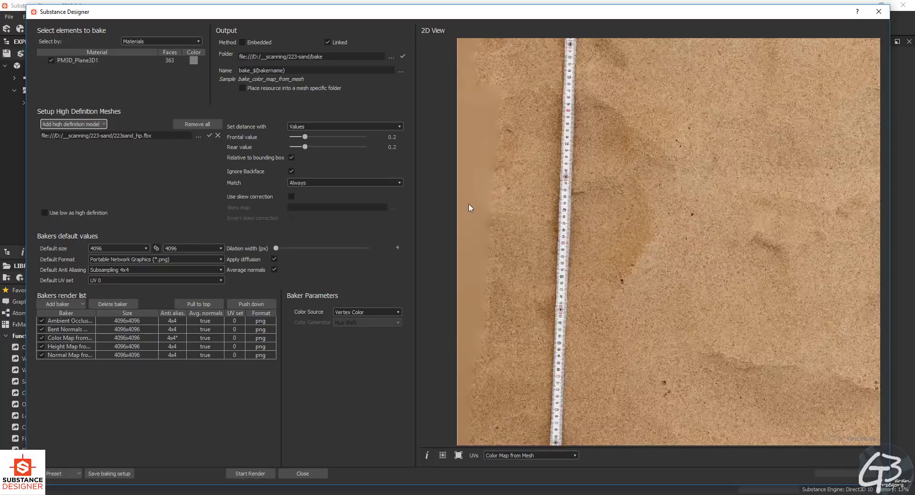
pyautogui.scroll(-3, 469, 208)
pyautogui.scroll(5, 469, 143)
pyautogui.scroll(-2, 491, 138)
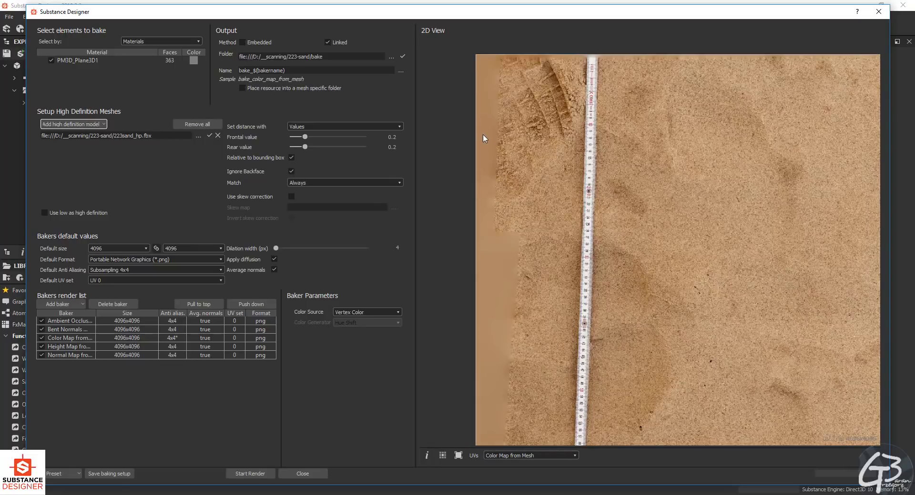
pyautogui.scroll(-3, 484, 138)
pyautogui.scroll(6, 792, 253)
pyautogui.scroll(-1, 742, 273)
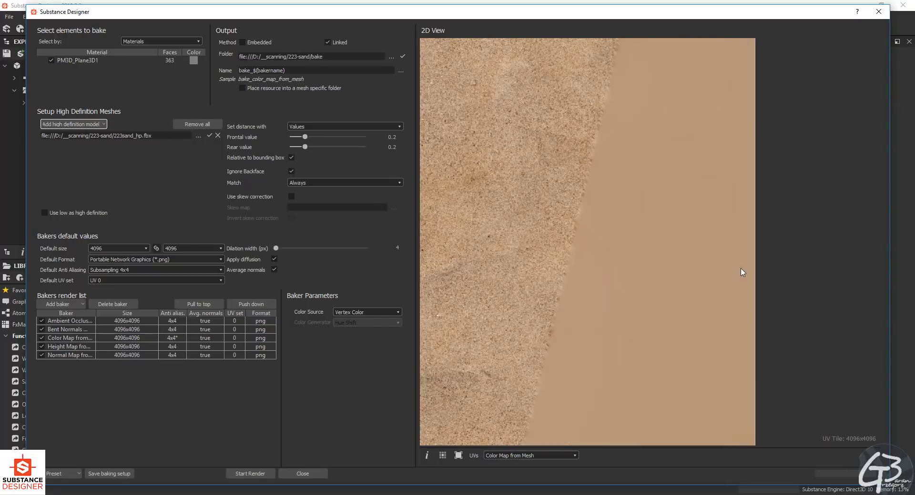
pyautogui.scroll(1, 698, 246)
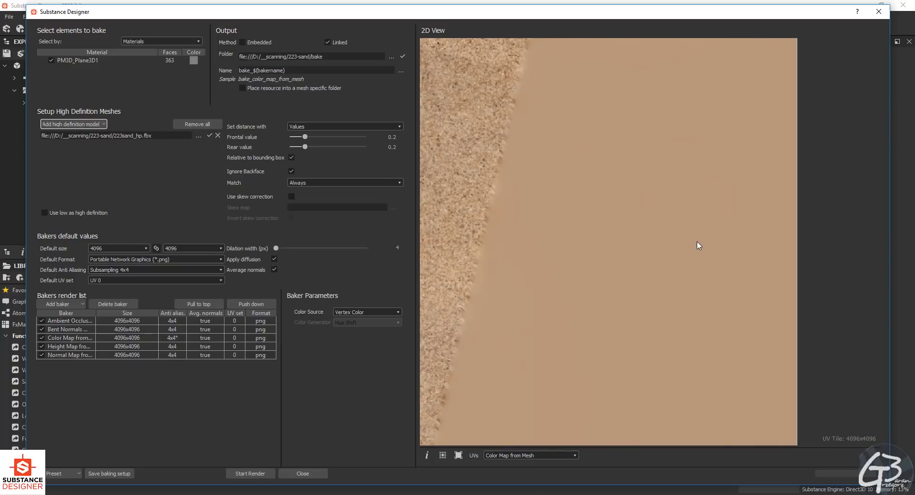
pyautogui.scroll(-1, 698, 246)
pyautogui.scroll(-3, 698, 246)
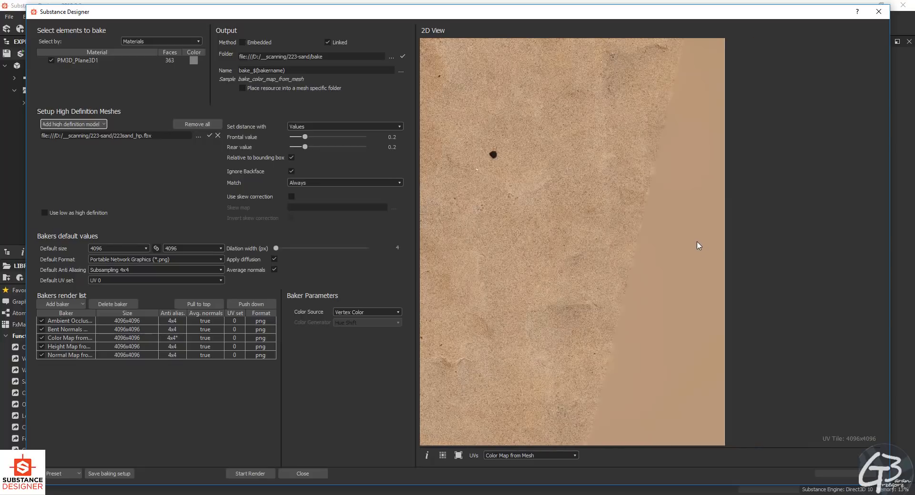
pyautogui.scroll(-1, 699, 246)
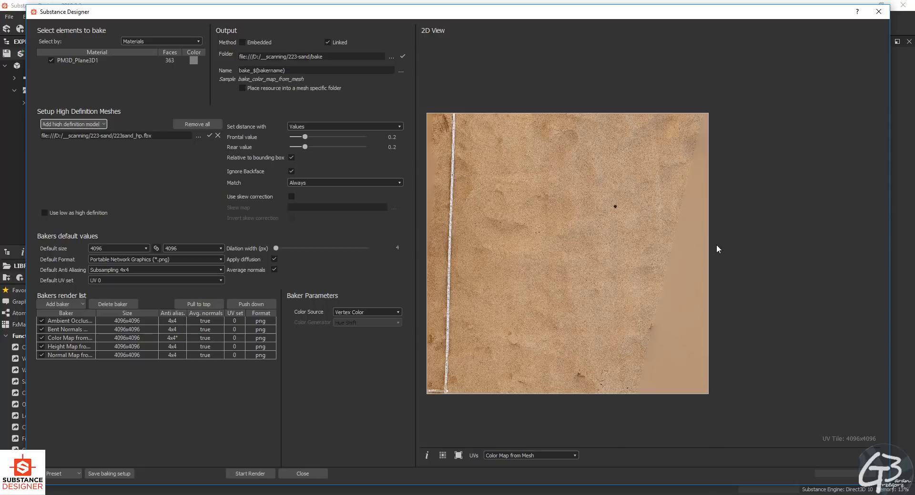
pyautogui.scroll(-1, 593, 261)
pyautogui.scroll(1, 485, 253)
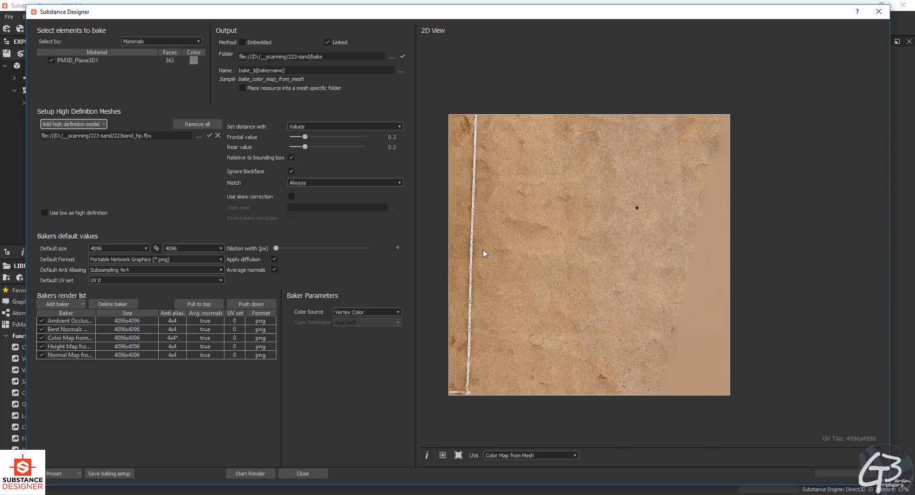
pyautogui.click(878, 11)
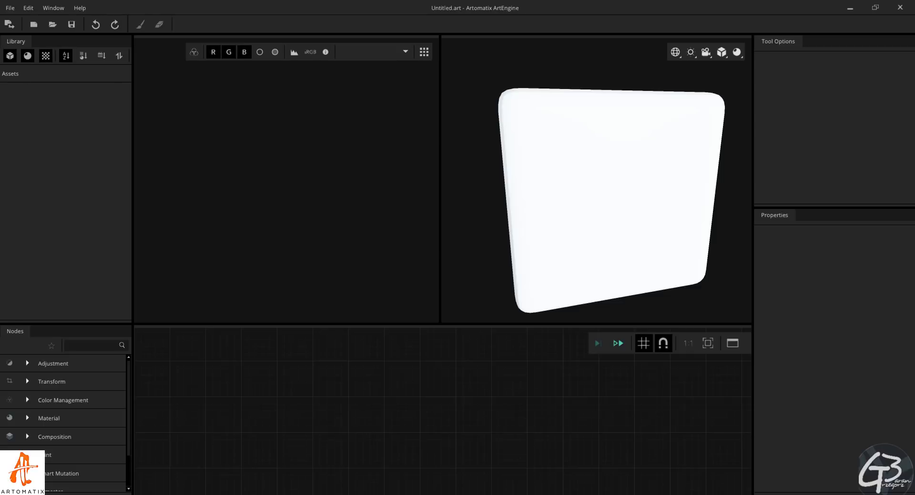
# Step: Select the ambient occlusion, colour, height and normal bakes and drag them into ArtEngine's Assets
pyautogui.hotkey('alt', 'Tab')
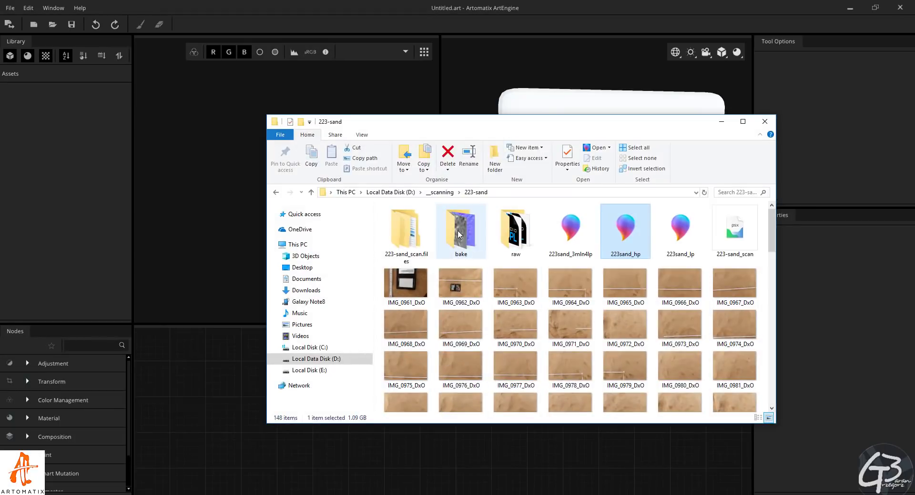
pyautogui.doubleClick(459, 235)
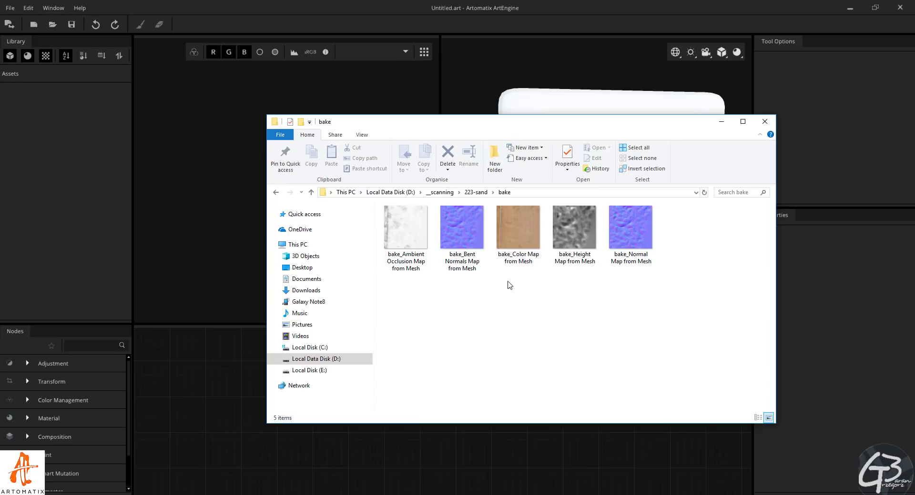
pyautogui.click(412, 230)
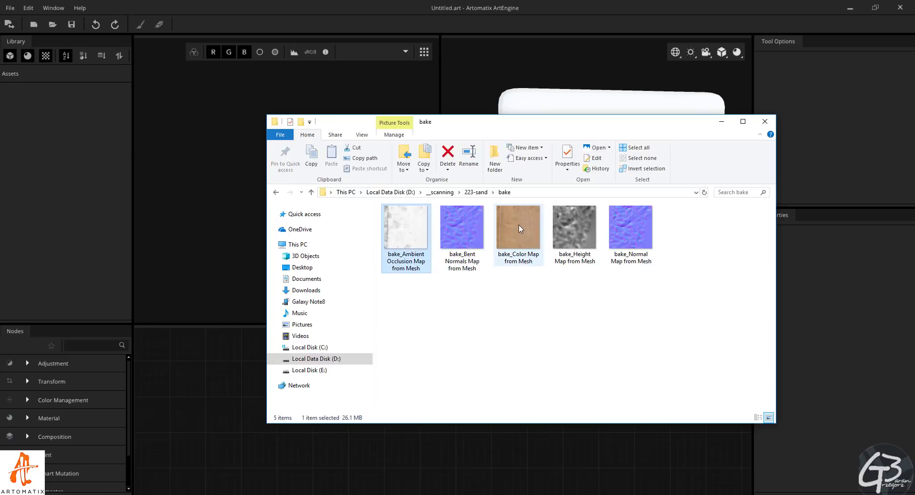
pyautogui.keyDown('ctrl'); pyautogui.click(528, 233); pyautogui.keyUp('ctrl')
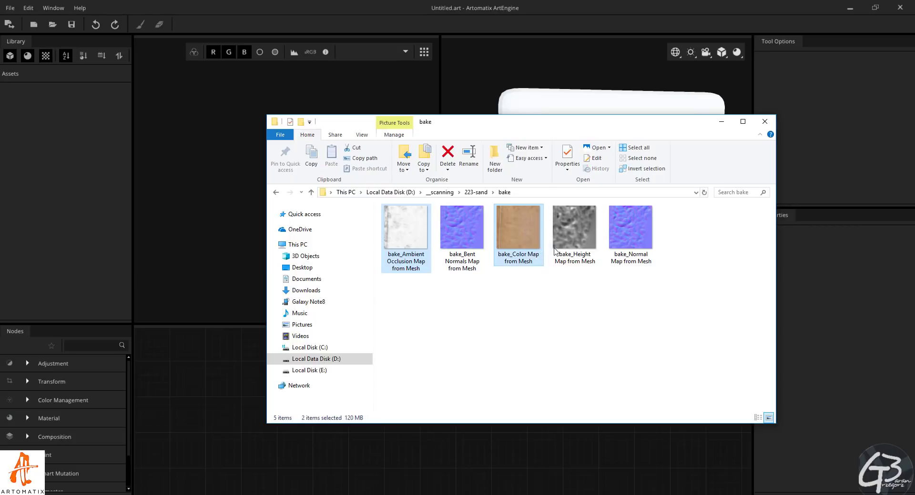
pyautogui.keyDown('ctrl'); pyautogui.click(580, 224); pyautogui.keyUp('ctrl')
pyautogui.keyDown('ctrl'); pyautogui.click(625, 230); pyautogui.keyUp('ctrl')
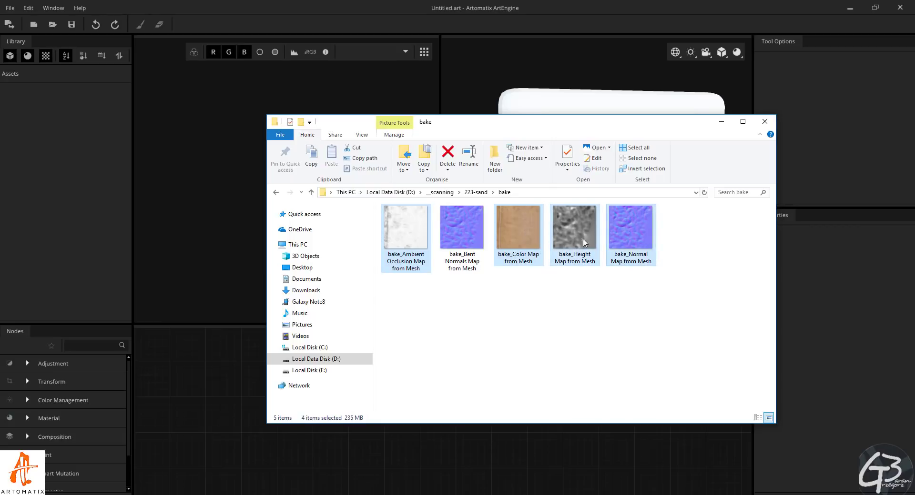
pyautogui.moveTo(399, 232); pyautogui.dragTo(51, 122)
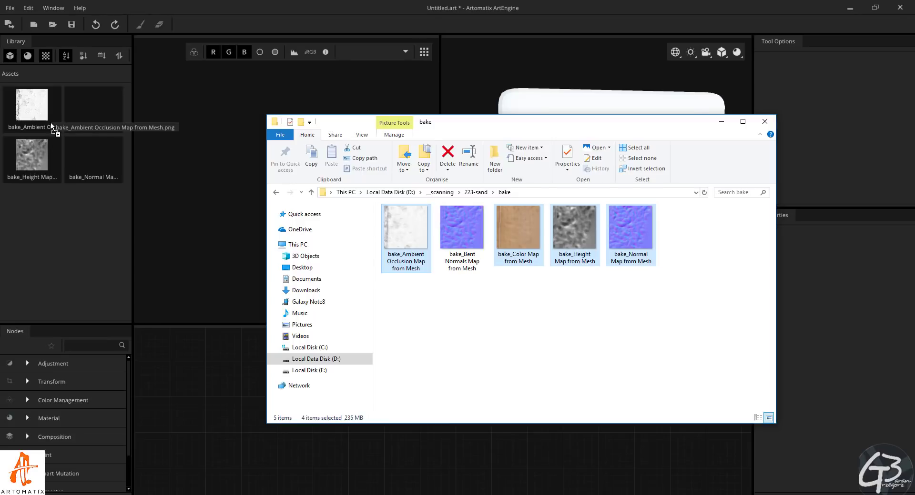
# Step: Enlarge the node graph and drag the four baked map assets into it as input nodes
pyautogui.click(719, 123)
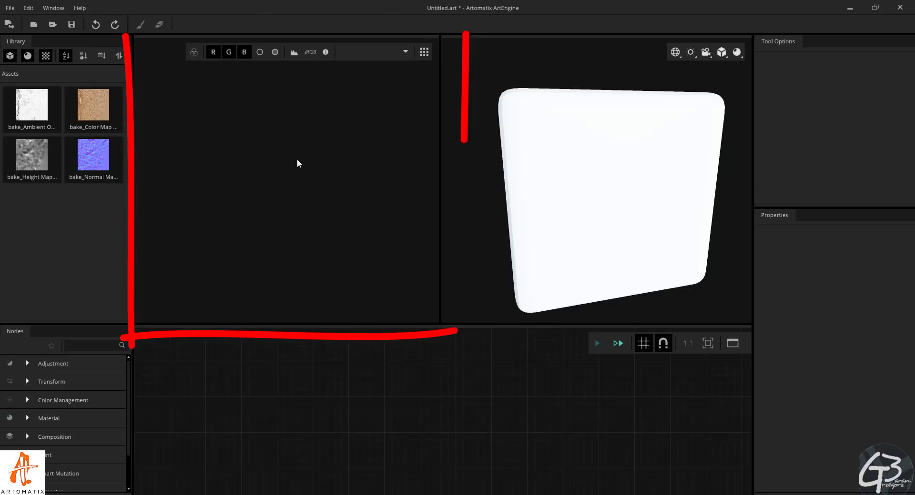
pyautogui.rightClick(93, 104)
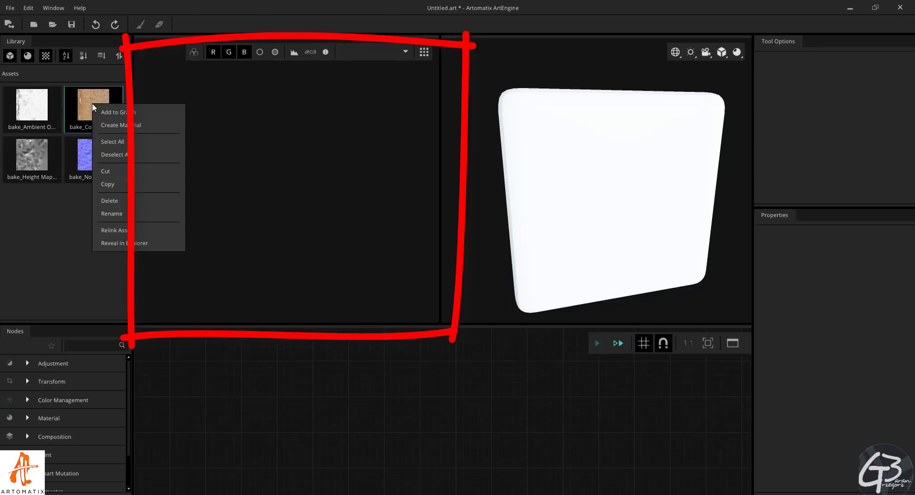
pyautogui.click(561, 147)
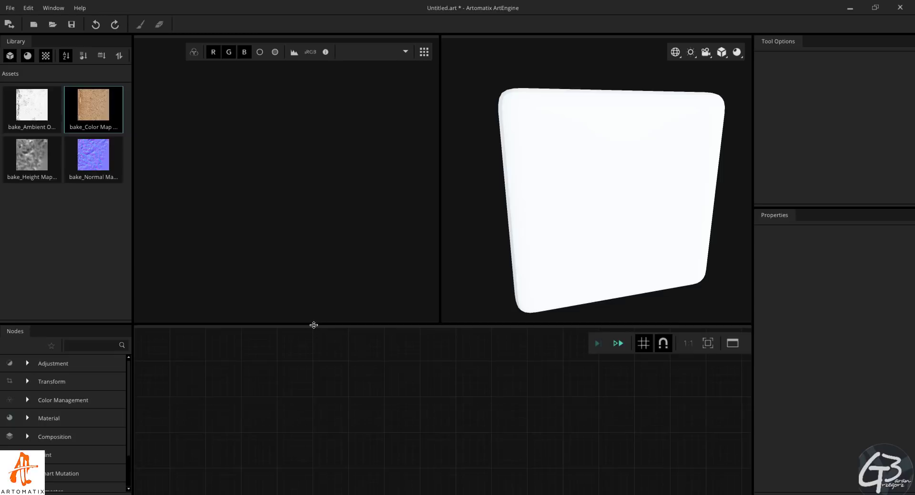
pyautogui.moveTo(314, 325); pyautogui.dragTo(314, 277)
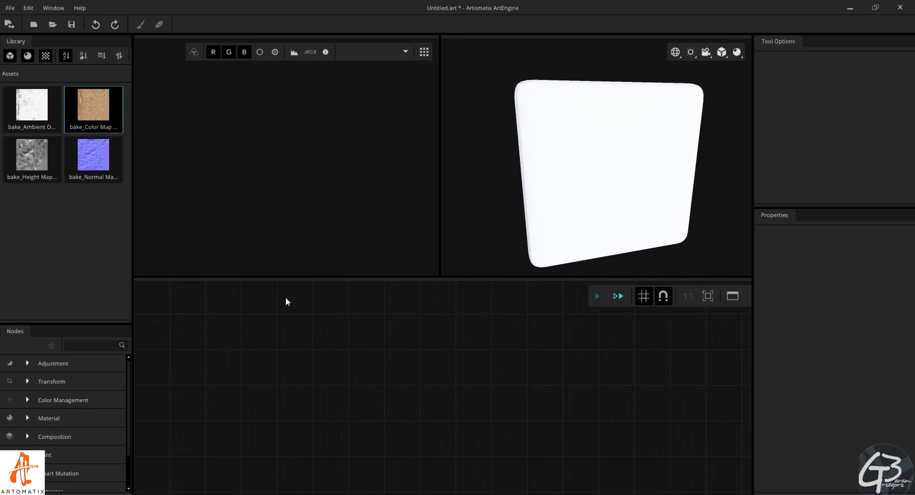
pyautogui.moveTo(95, 238); pyautogui.dragTo(202, 324)
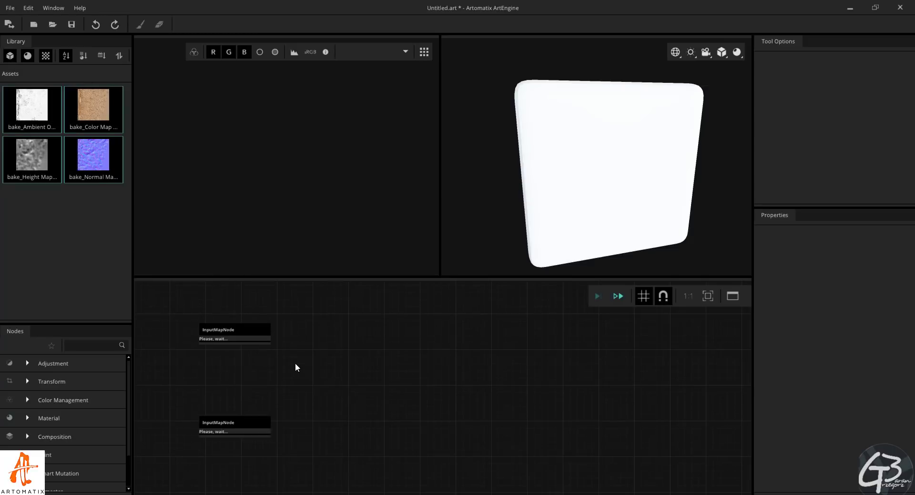
# Step: Execute the bake_Color Map node to preview its 4096 × 4096 sand texture in the 2D viewer
pyautogui.scroll(-3, 310, 366)
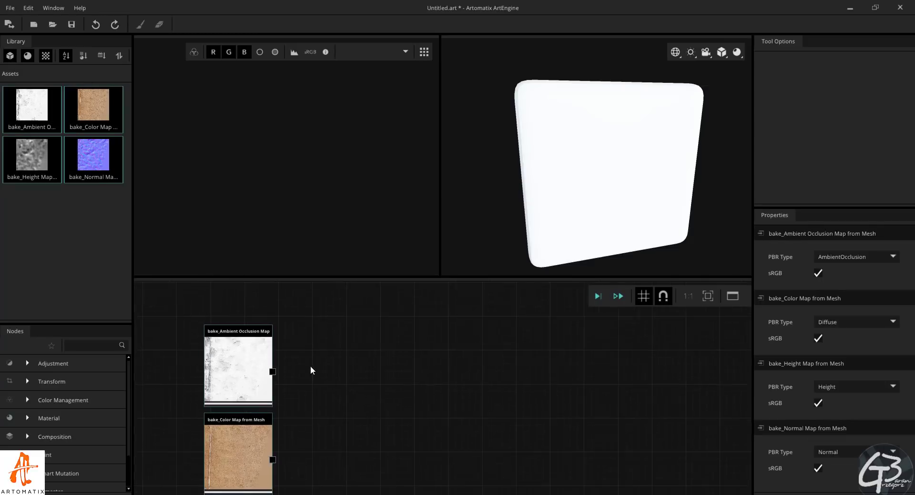
pyautogui.scroll(-3, 330, 359)
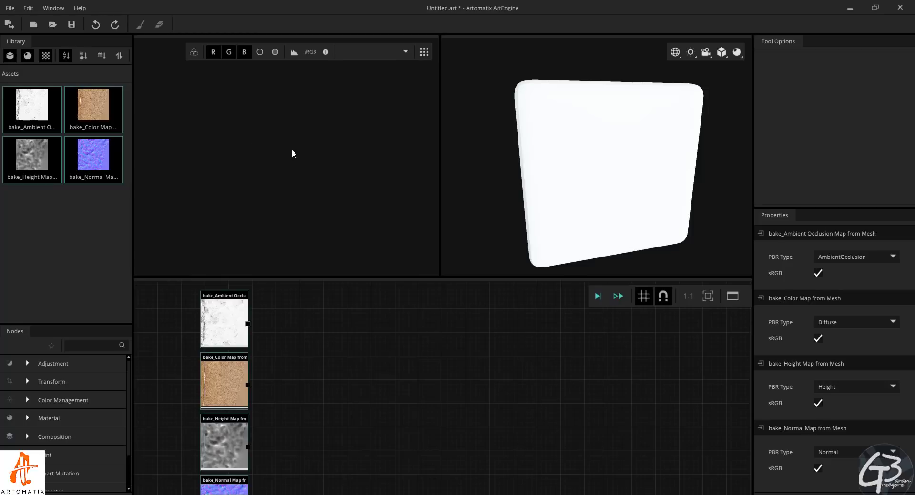
pyautogui.rightClick(227, 378)
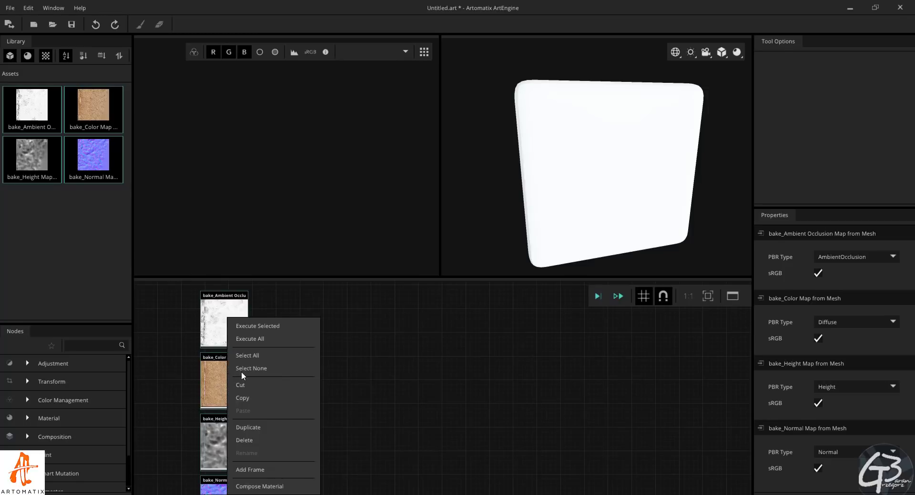
pyautogui.click(256, 324)
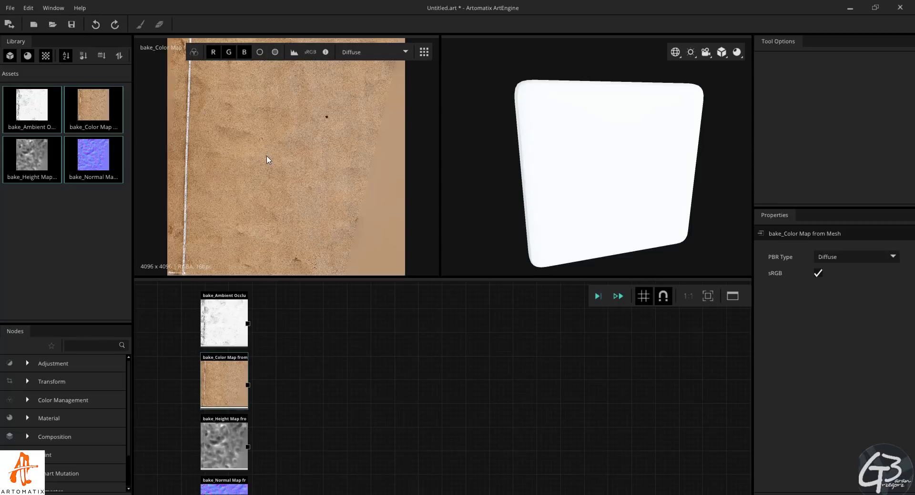
pyautogui.scroll(-3, 267, 159)
pyautogui.scroll(1, 247, 139)
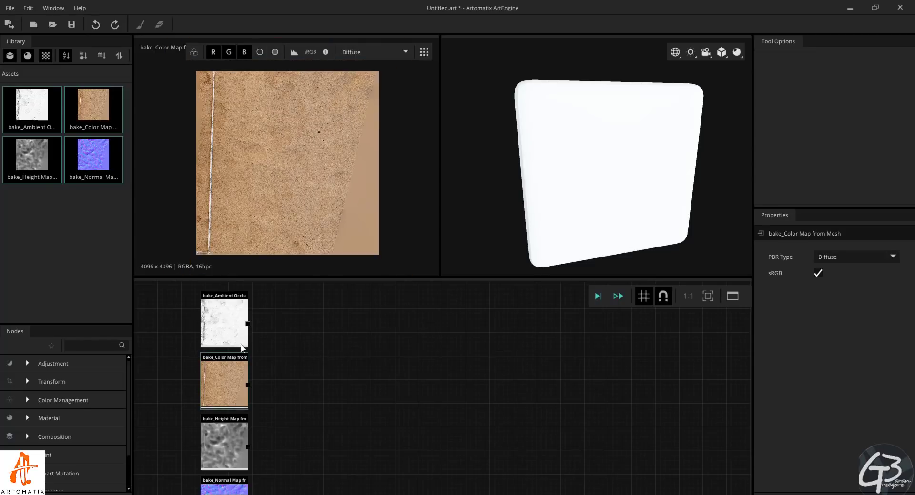
pyautogui.rightClick(232, 383)
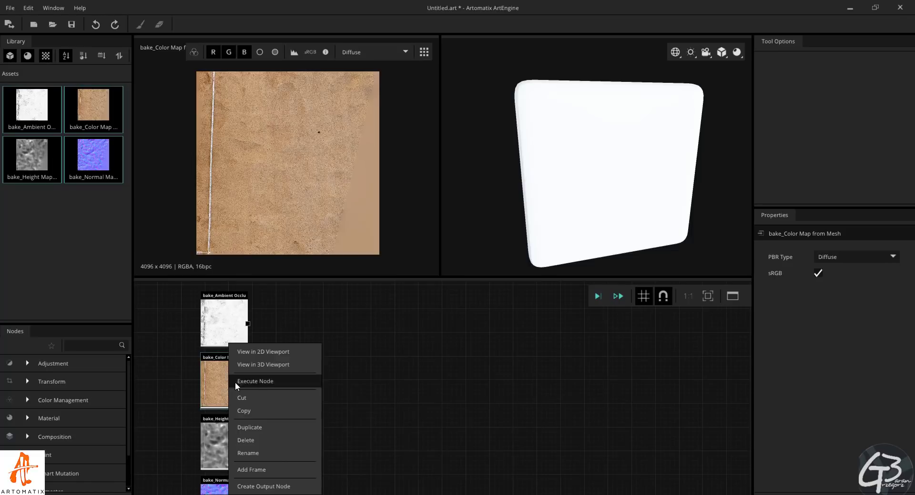
# Step: View the bake_Color Map in the 3D viewport and orbit to see the cube's side
pyautogui.click(274, 366)
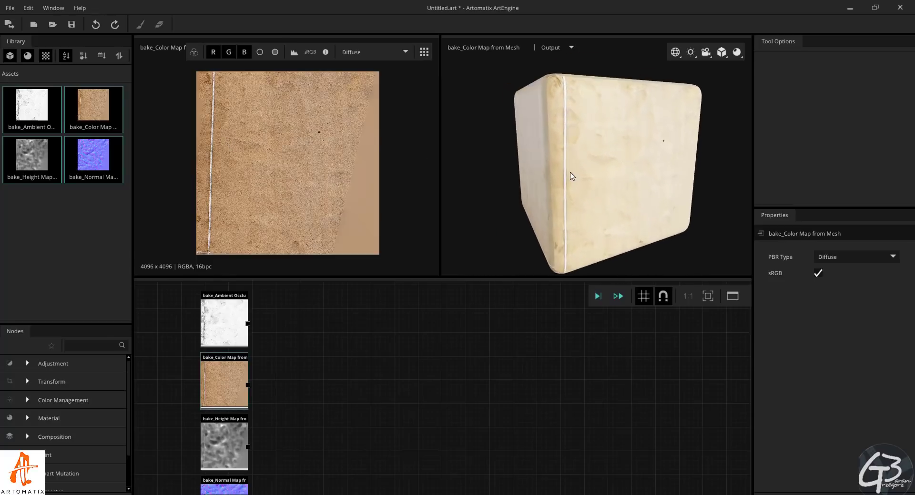
pyautogui.scroll(5, 600, 162)
pyautogui.scroll(-3, 576, 157)
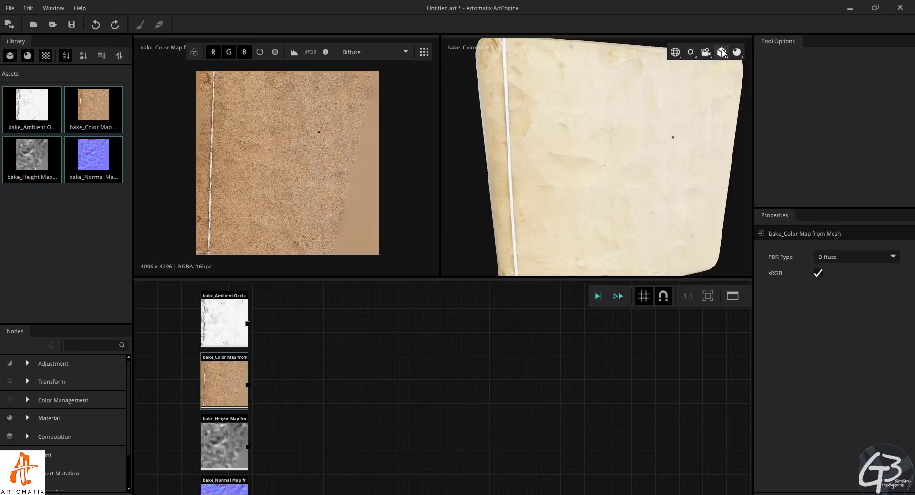
pyautogui.moveTo(589, 157); pyautogui.dragTo(637, 204)
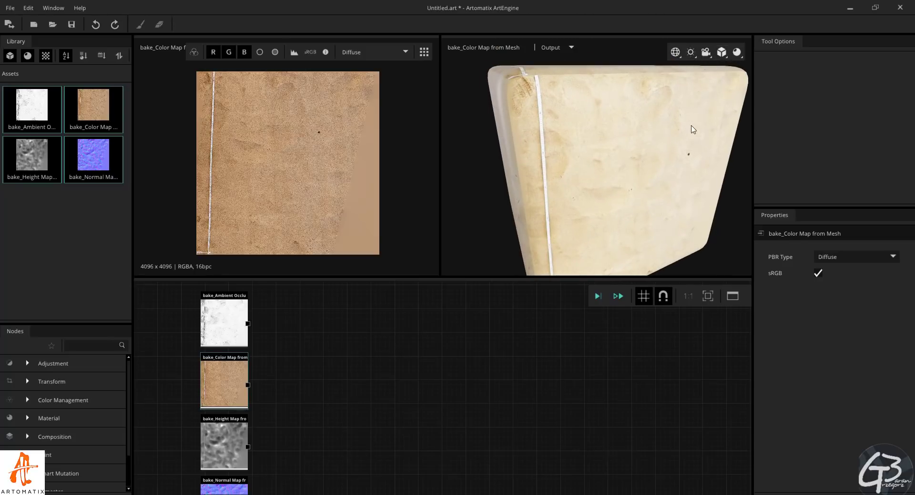
# Step: Set the 3D preview's environment map to dirt_road.exr
pyautogui.click(676, 53)
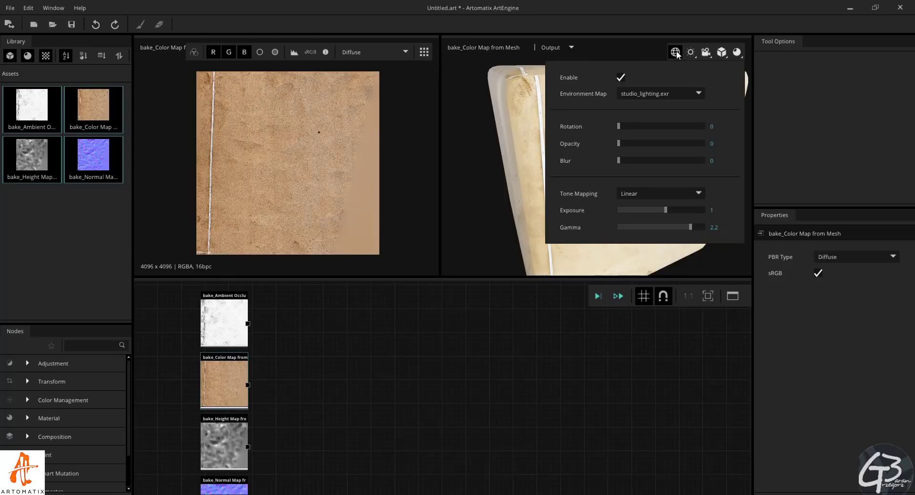
pyautogui.click(679, 93)
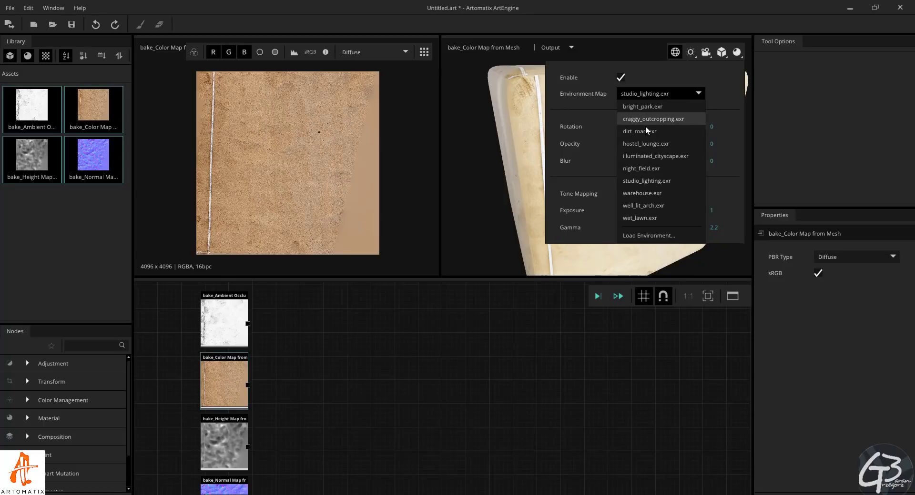
pyautogui.click(645, 131)
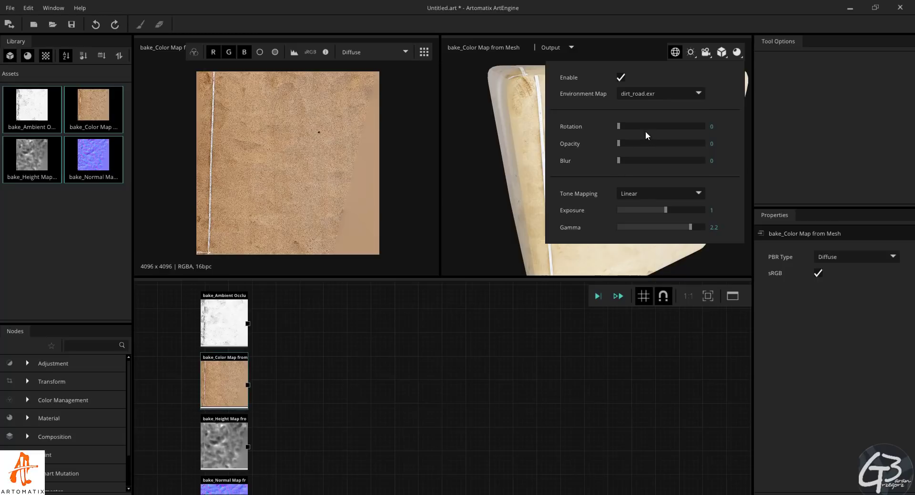
pyautogui.click(514, 179)
pyautogui.moveTo(535, 183); pyautogui.dragTo(686, 86)
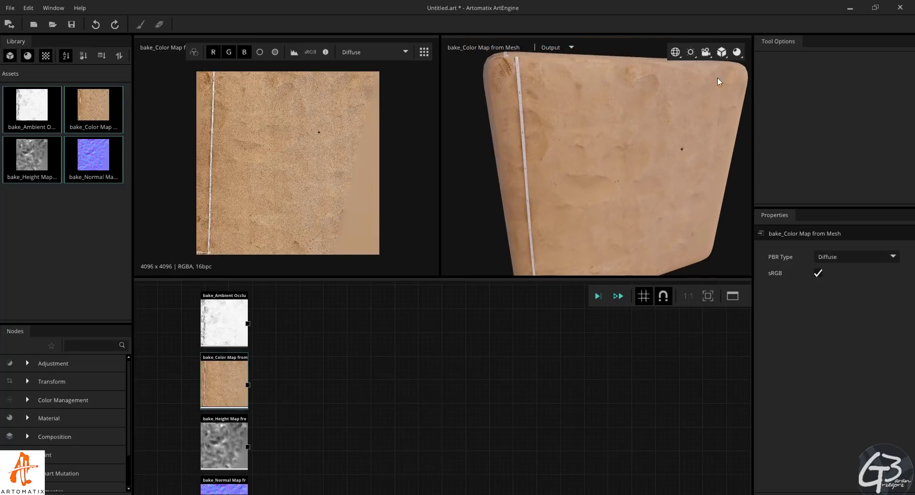
# Step: Check the light and camera settings, then tile the texture 2 times in U and V
pyautogui.click(691, 52)
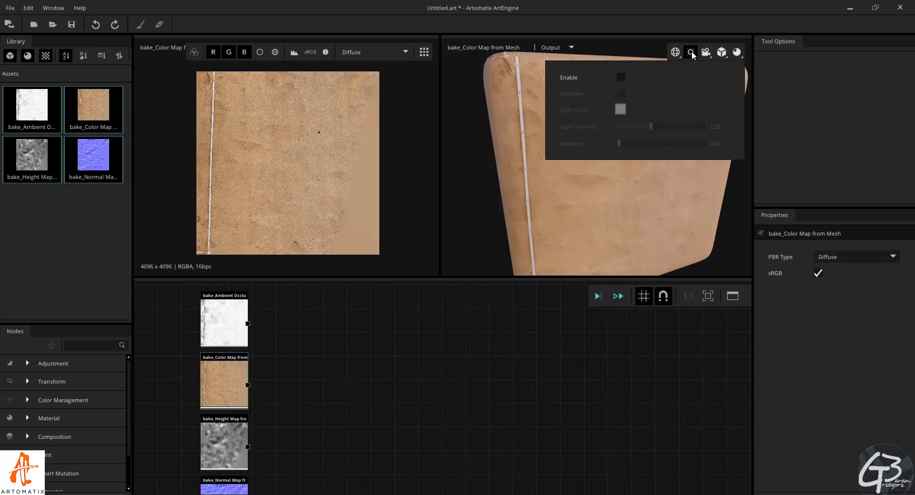
pyautogui.click(706, 52)
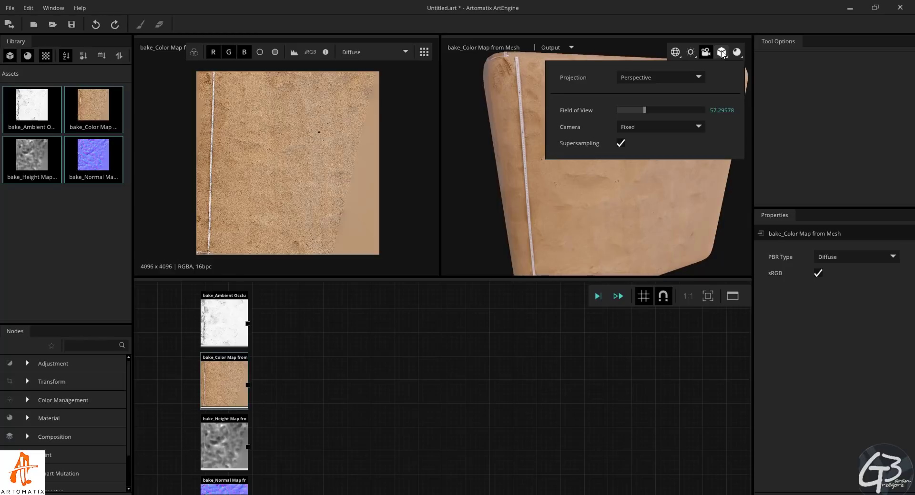
pyautogui.click(722, 52)
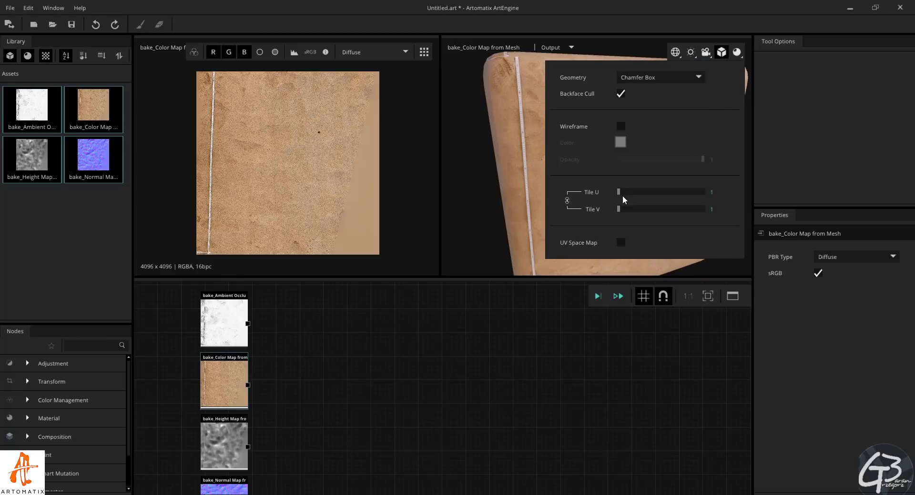
pyautogui.moveTo(619, 195); pyautogui.dragTo(624, 197)
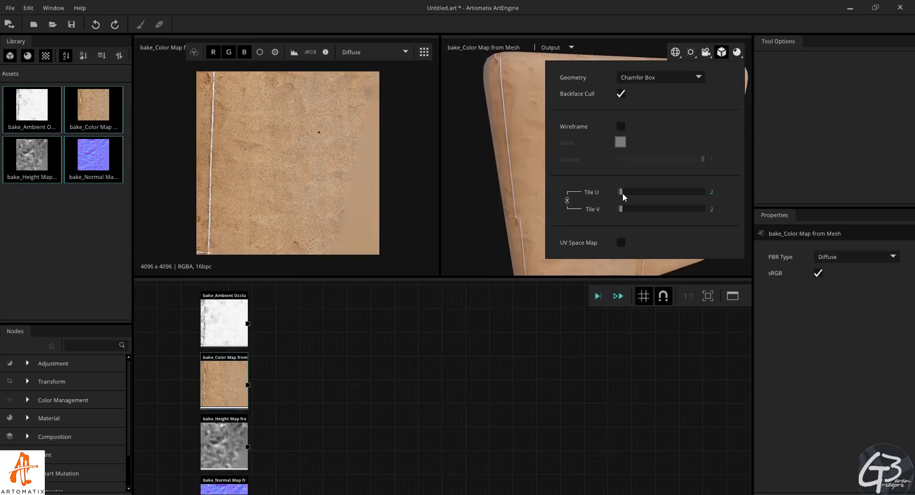
pyautogui.click(519, 165)
pyautogui.moveTo(520, 165); pyautogui.dragTo(585, 149)
pyautogui.scroll(3, 579, 84)
pyautogui.scroll(-3, 578, 104)
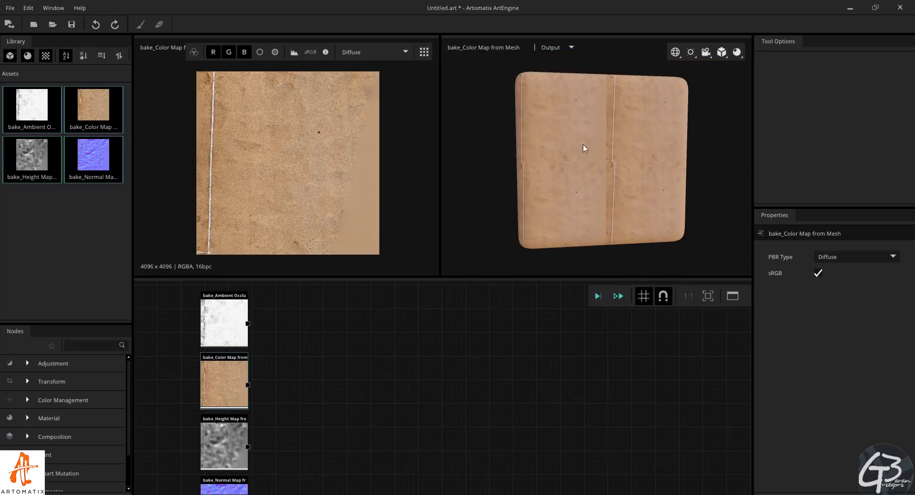
pyautogui.moveTo(581, 80); pyautogui.dragTo(670, 126)
# Step: Raise the preview material's Height displacement to 0.003
pyautogui.click(737, 52)
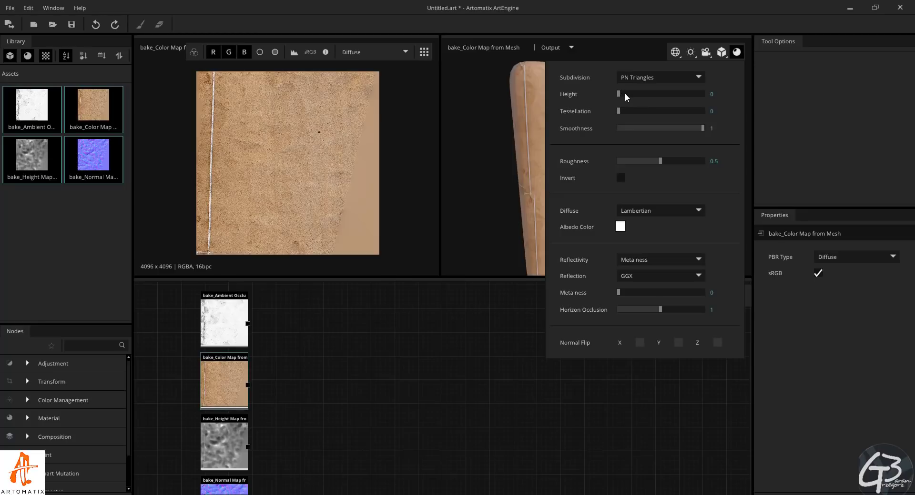
pyautogui.moveTo(625, 94); pyautogui.dragTo(640, 116)
pyautogui.click(510, 156)
pyautogui.moveTo(511, 158); pyautogui.dragTo(695, 70)
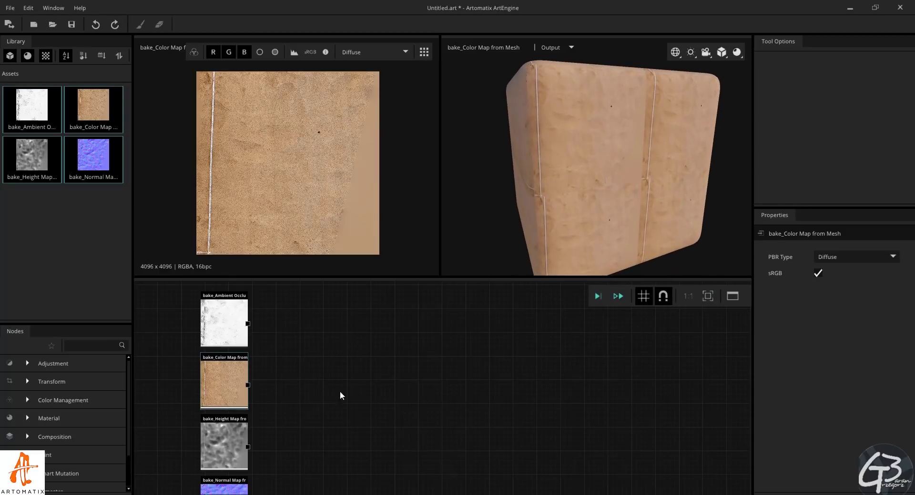
pyautogui.scroll(-3, 351, 366)
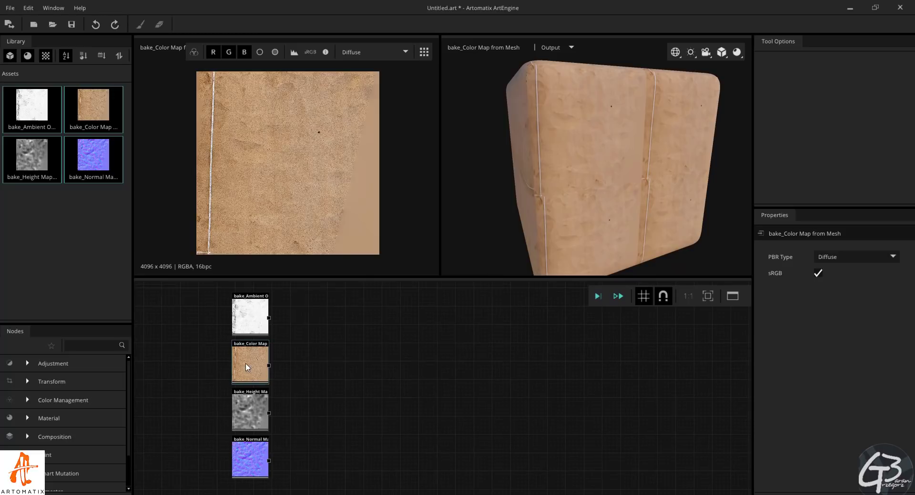
# Step: Stack the bake nodes in one column: Color, Height, Normal, Ambient Occlusion
pyautogui.moveTo(245, 361); pyautogui.dragTo(193, 311)
pyautogui.moveTo(251, 315); pyautogui.dragTo(217, 422)
pyautogui.moveTo(205, 465); pyautogui.dragTo(200, 365)
pyautogui.moveTo(225, 344); pyautogui.dragTo(268, 430, button='middle')
pyautogui.moveTo(295, 442); pyautogui.dragTo(243, 380)
pyautogui.moveTo(283, 484); pyautogui.dragTo(245, 406)
pyautogui.click(329, 344)
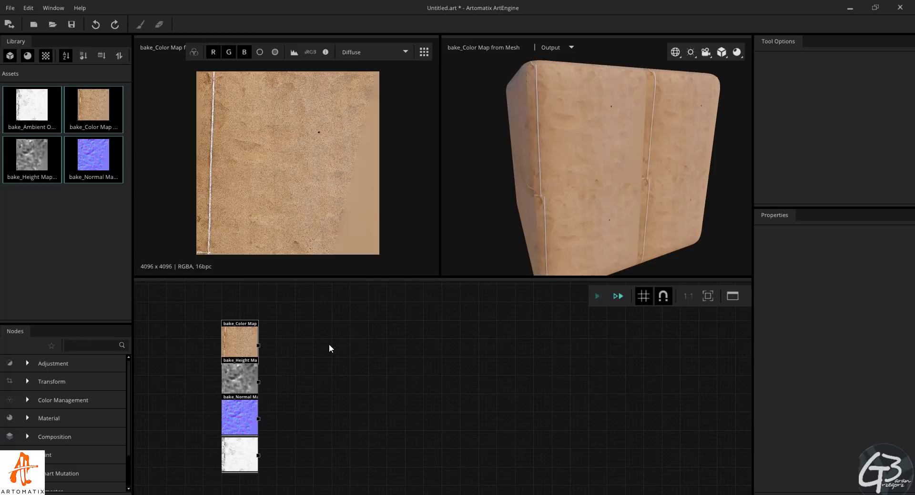
# Step: Add a Compose Material node via node search 'com'
pyautogui.rightClick(329, 344)
pyautogui.click(301, 342)
pyautogui.press('space')
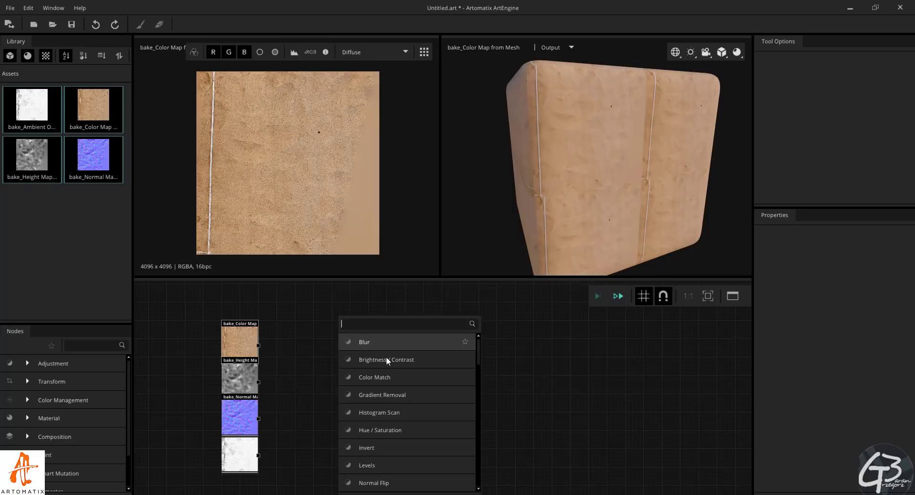
pyautogui.scroll(-5, 372, 422)
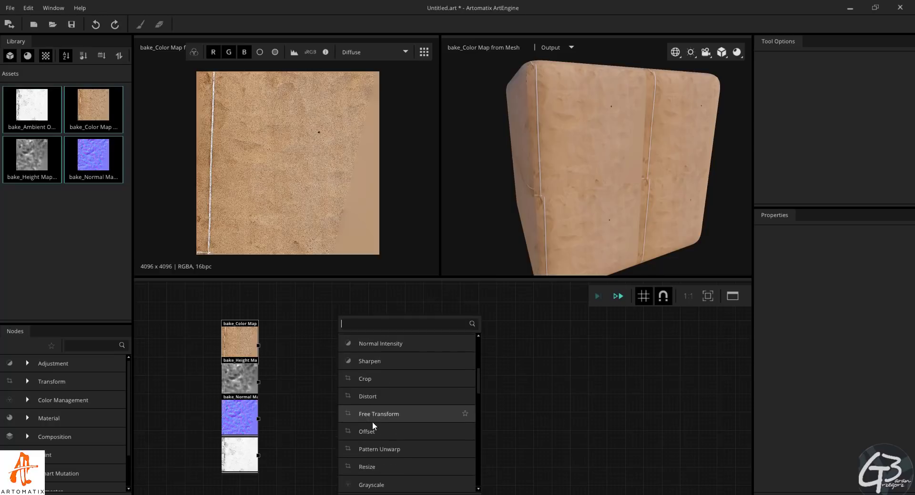
pyautogui.scroll(5, 372, 421)
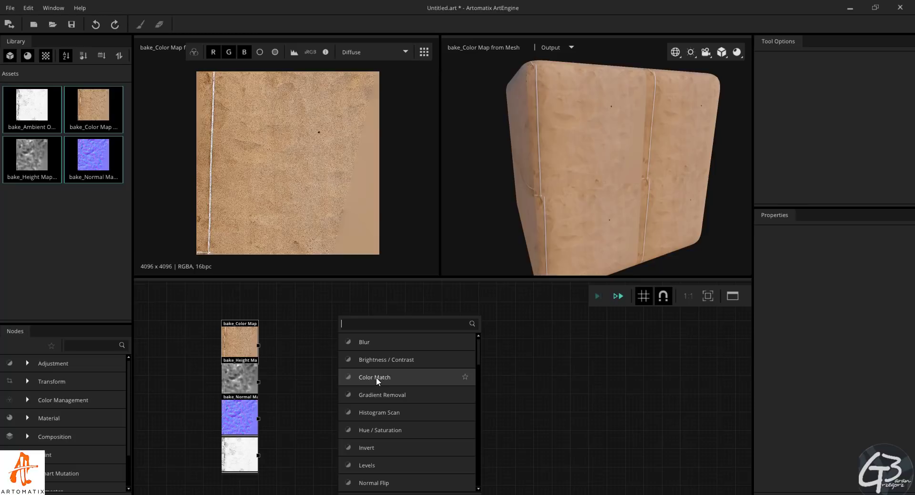
pyautogui.write('com')
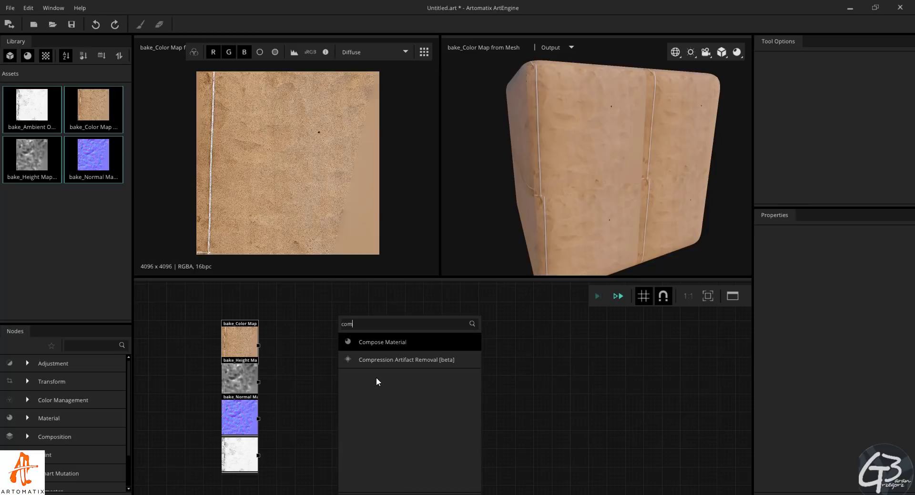
pyautogui.click(387, 343)
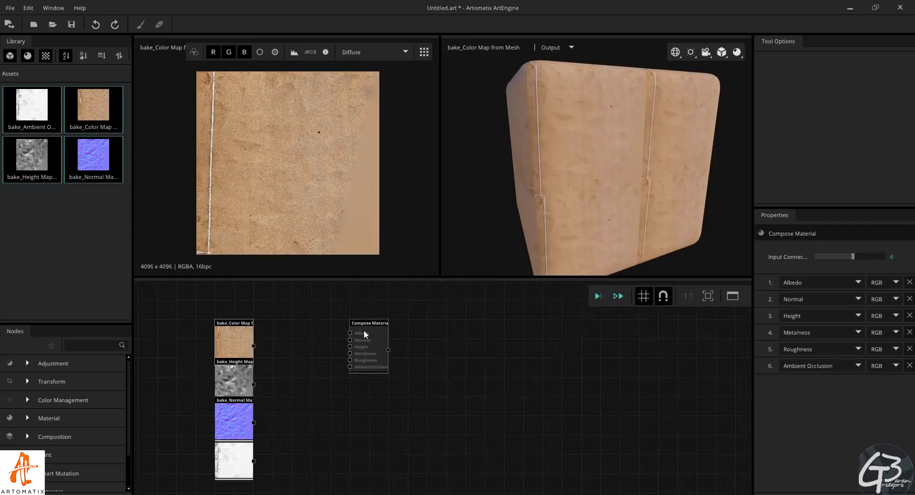
# Step: Delete Compose Material's Metalness input, leaving five inputs
pyautogui.scroll(2, 362, 331)
pyautogui.scroll(3, 362, 330)
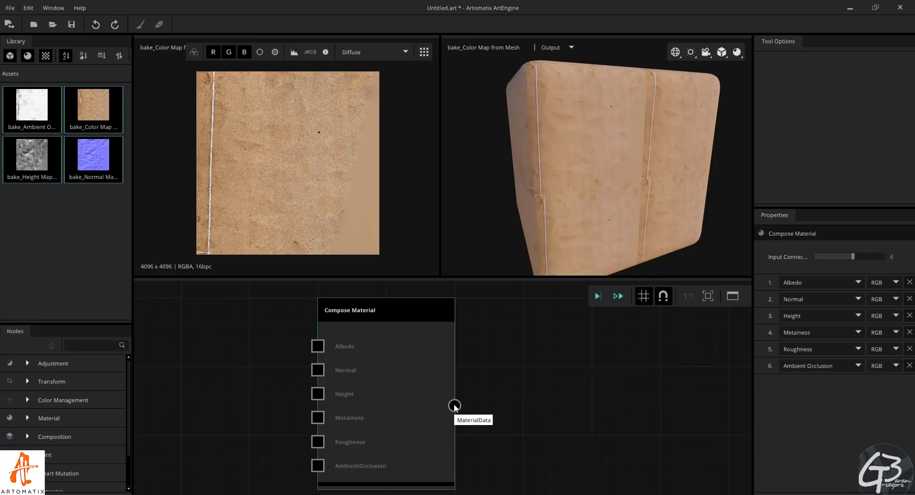
pyautogui.scroll(-1, 454, 406)
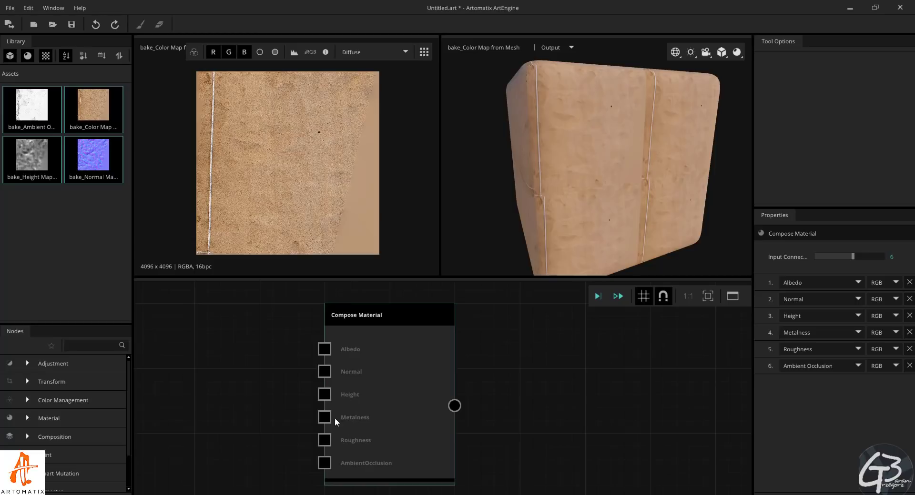
pyautogui.moveTo(350, 416); pyautogui.dragTo(342, 399, button='middle')
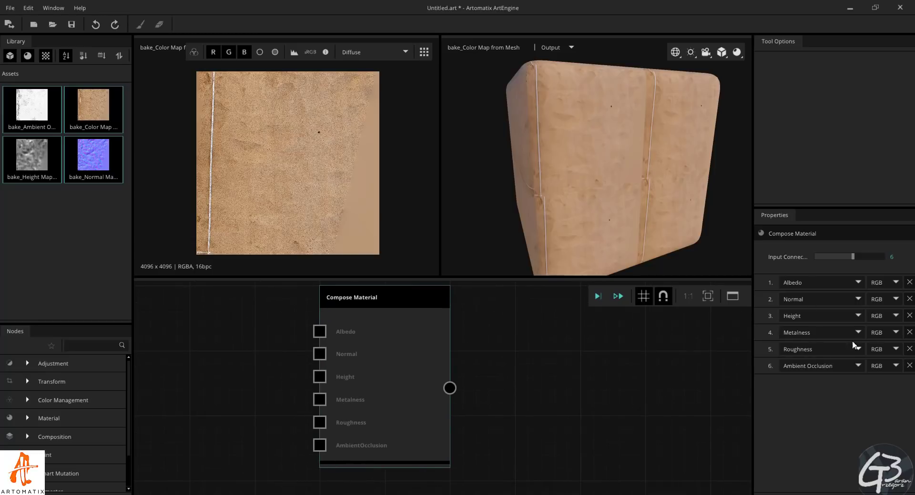
pyautogui.click(909, 333)
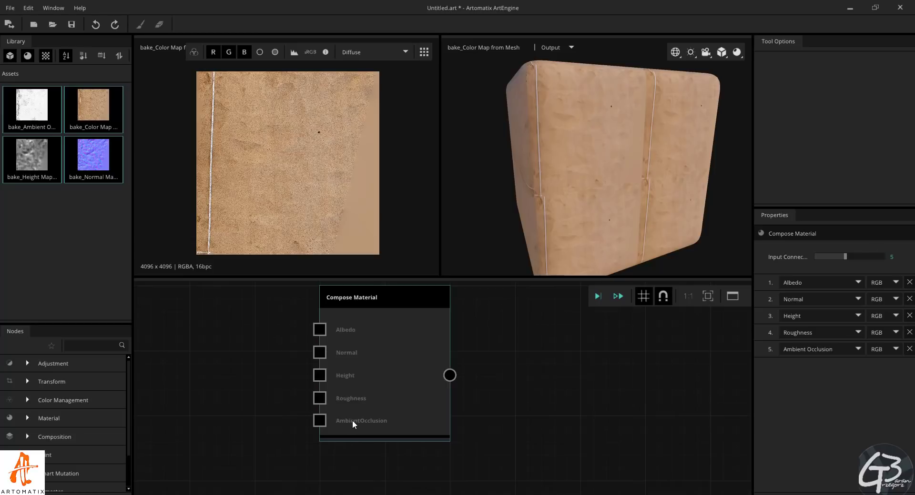
pyautogui.scroll(-5, 352, 420)
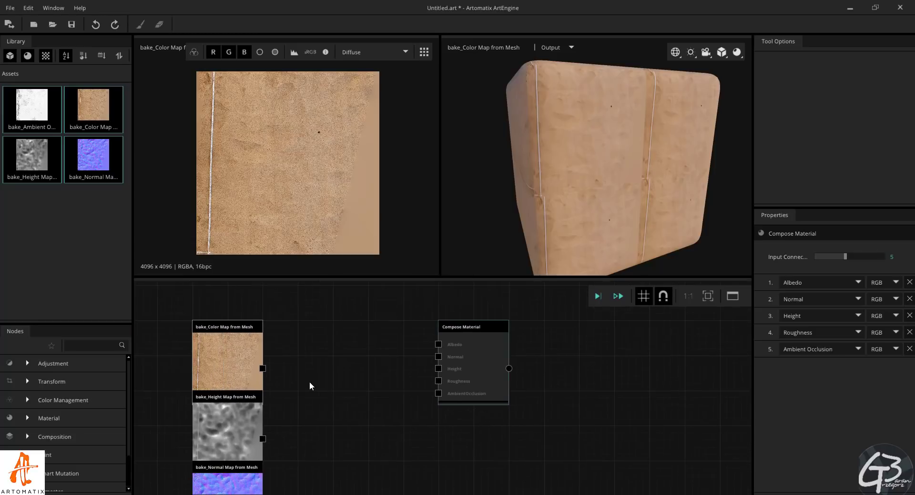
# Step: Wire colour map to Albedo and normal map to Normal, then preview Compose Material in 3D
pyautogui.moveTo(234, 365); pyautogui.dragTo(430, 347)
pyautogui.click(234, 333)
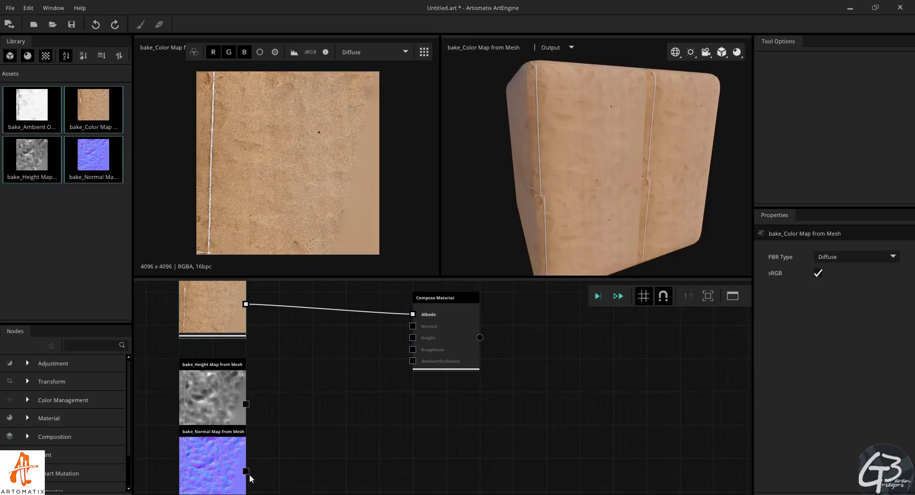
pyautogui.moveTo(245, 472); pyautogui.dragTo(416, 327)
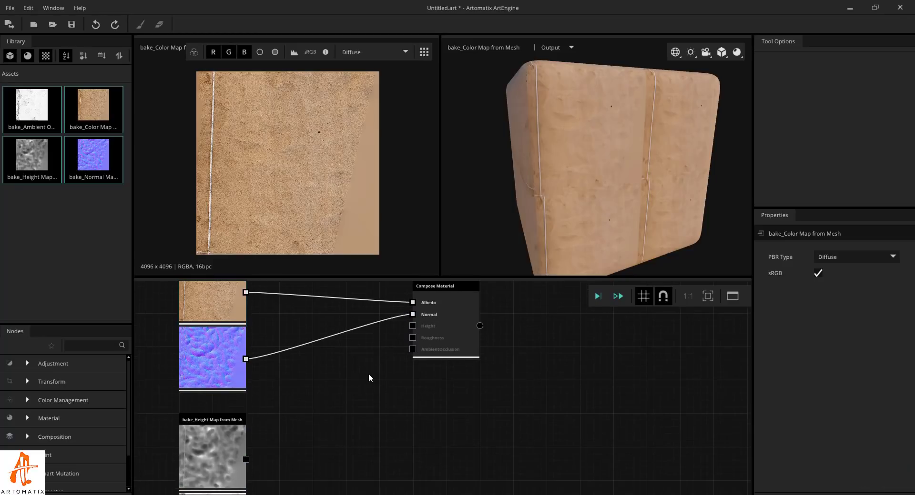
pyautogui.rightClick(435, 373)
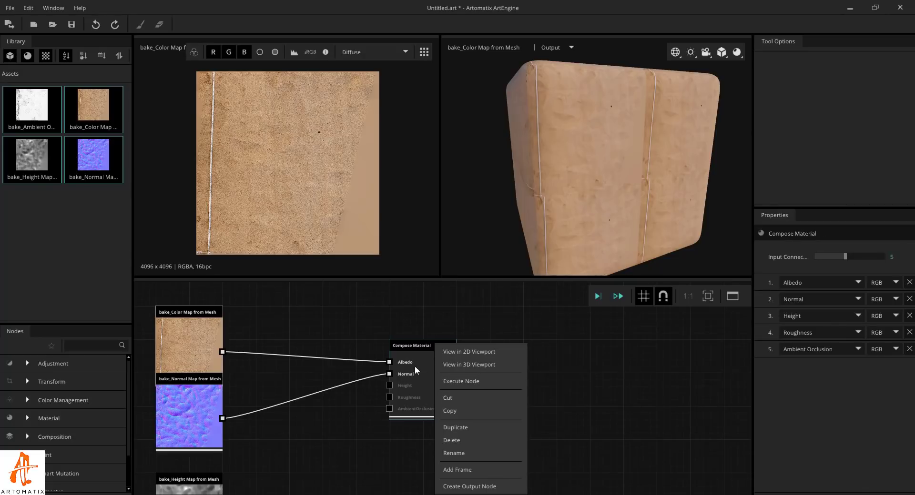
pyautogui.click(482, 364)
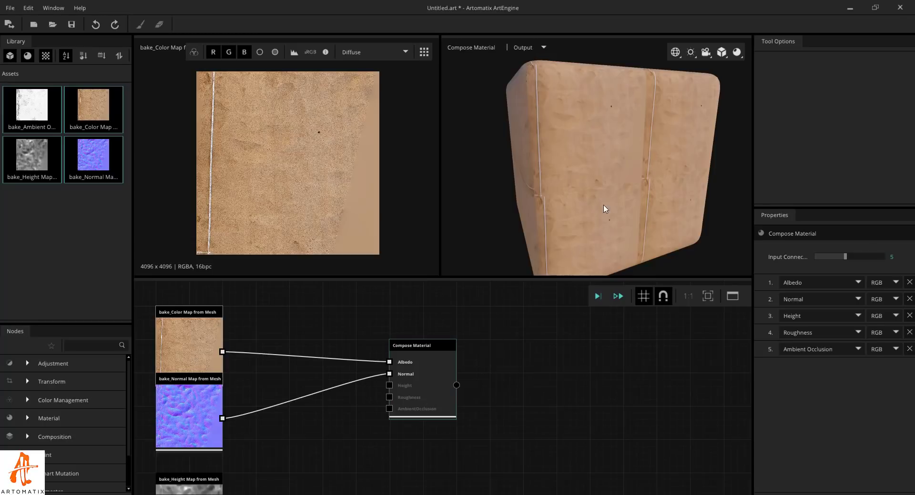
# Step: Connect the height bake to Compose Material's Height input
pyautogui.moveTo(609, 177); pyautogui.dragTo(641, 153)
pyautogui.scroll(5, 636, 171)
pyautogui.scroll(-5, 667, 172)
pyautogui.scroll(-5, 641, 153)
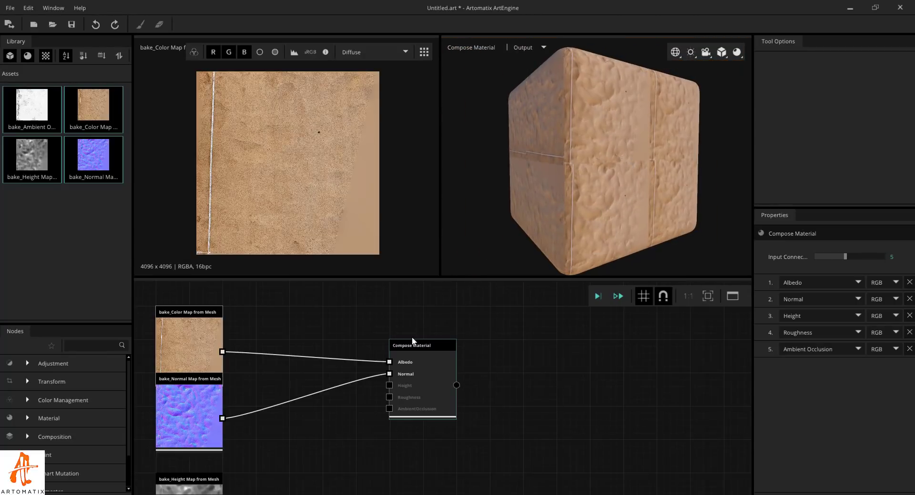
pyautogui.scroll(-1, 511, 381)
pyautogui.scroll(-1, 389, 374)
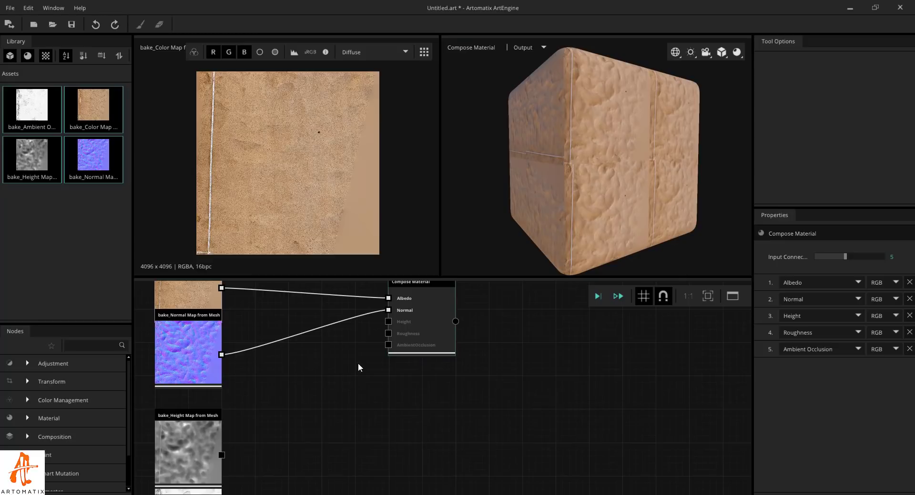
pyautogui.moveTo(221, 457); pyautogui.dragTo(388, 323)
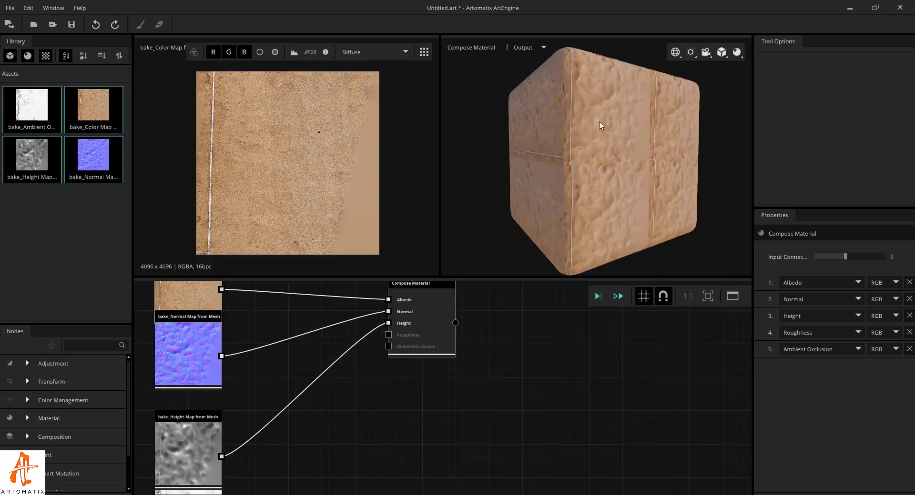
# Step: Connect the ambient occlusion bake to AmbientOcclusion and shift Compose Material right
pyautogui.moveTo(630, 169)
pyautogui.mouseDown()
pyautogui.moveTo(552, 170)
pyautogui.moveTo(619, 172)
pyautogui.mouseUp()
pyautogui.scroll(-1, 322, 362)
pyautogui.scroll(-2, 322, 362)
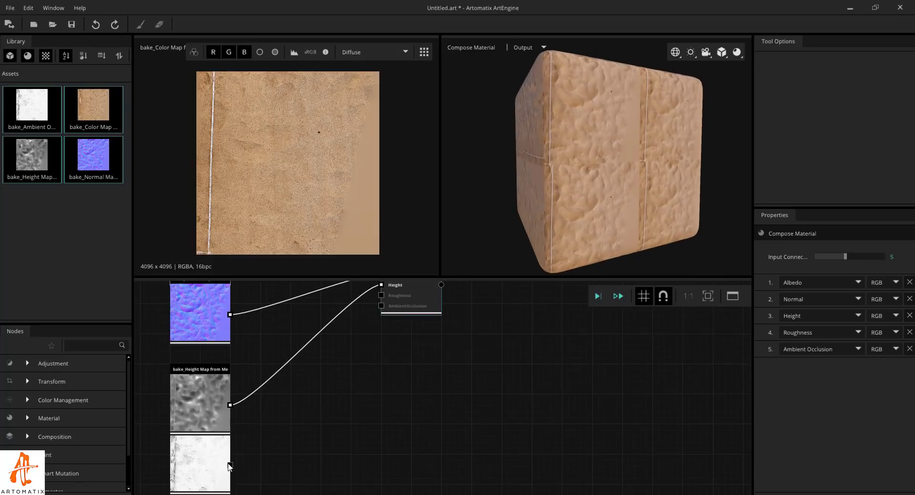
pyautogui.moveTo(230, 465); pyautogui.dragTo(381, 306)
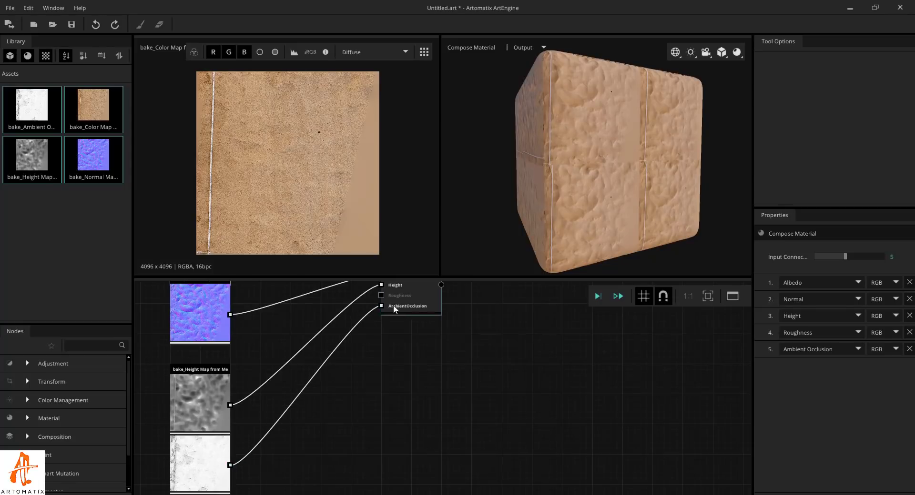
pyautogui.moveTo(641, 172); pyautogui.dragTo(598, 186)
pyautogui.scroll(5, 605, 152)
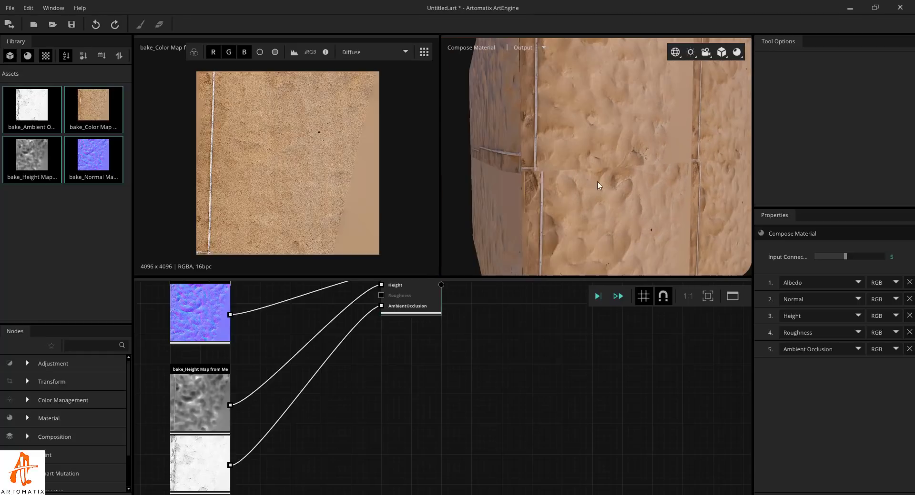
pyautogui.moveTo(392, 294); pyautogui.dragTo(410, 360, button='middle')
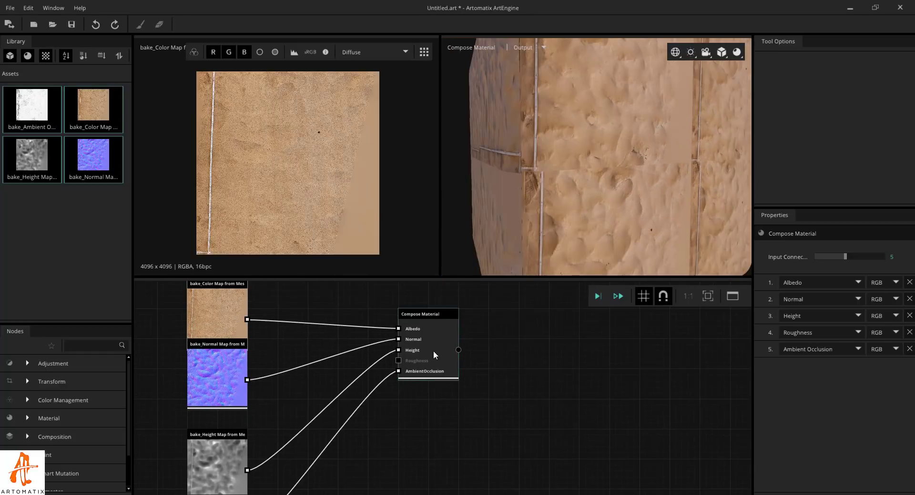
pyautogui.moveTo(449, 351); pyautogui.dragTo(510, 349)
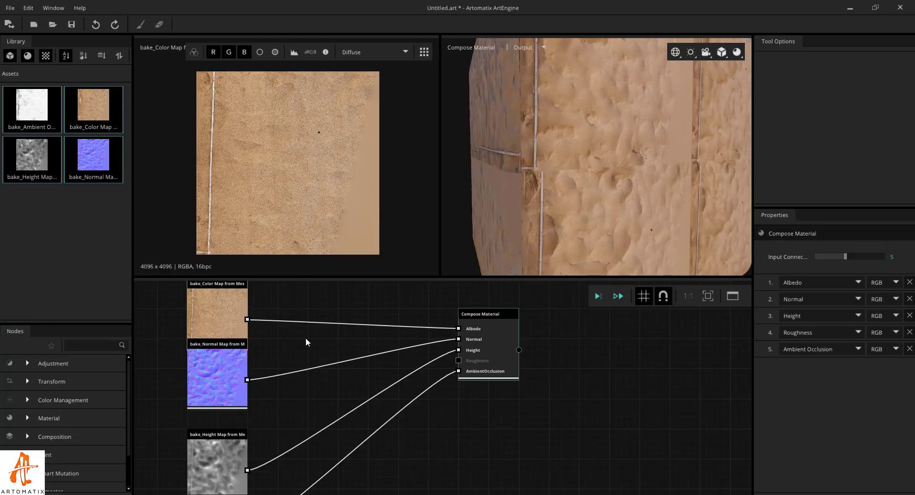
pyautogui.moveTo(292, 337); pyautogui.dragTo(300, 368, button='middle')
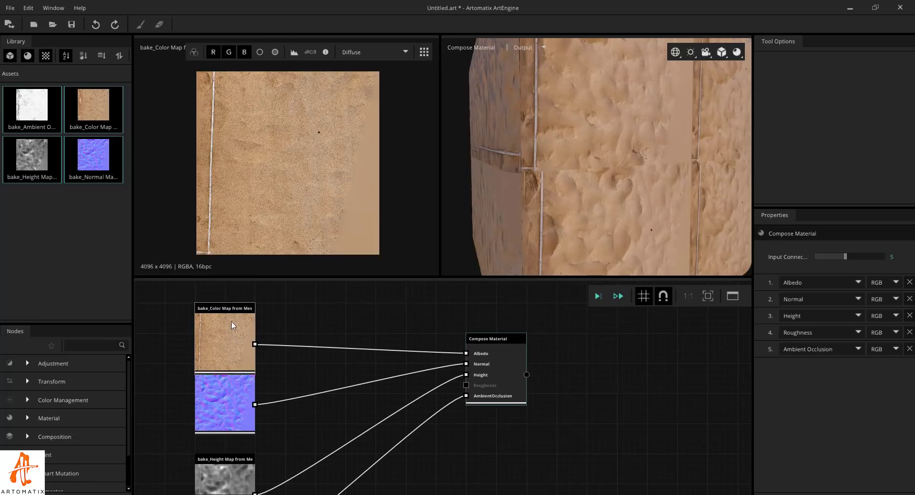
pyautogui.click(373, 327)
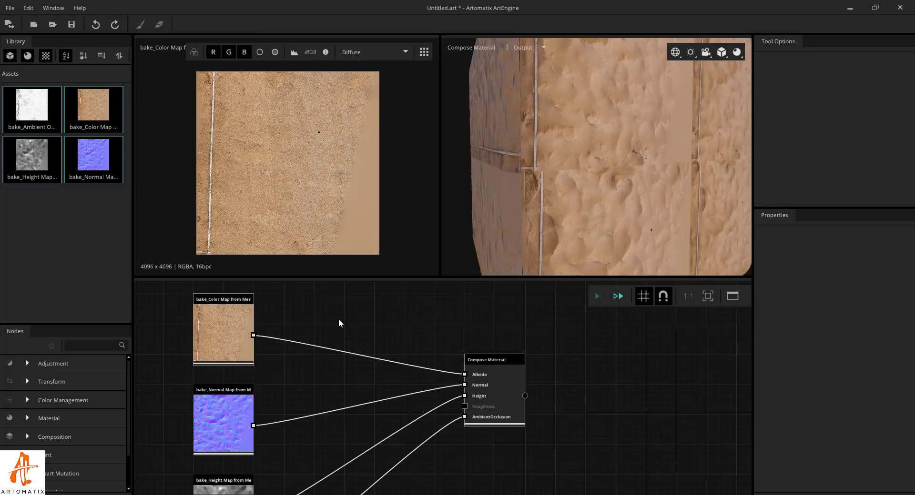
# Step: Add a Roughness Generation node and feed the colour map into its Color input
pyautogui.rightClick(338, 319)
pyautogui.click(320, 311)
pyautogui.rightClick(363, 328)
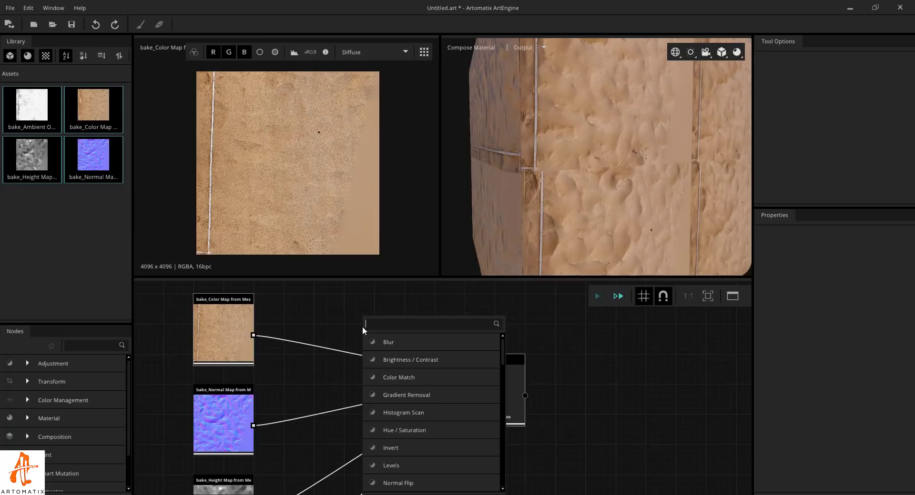
pyautogui.write('ro')
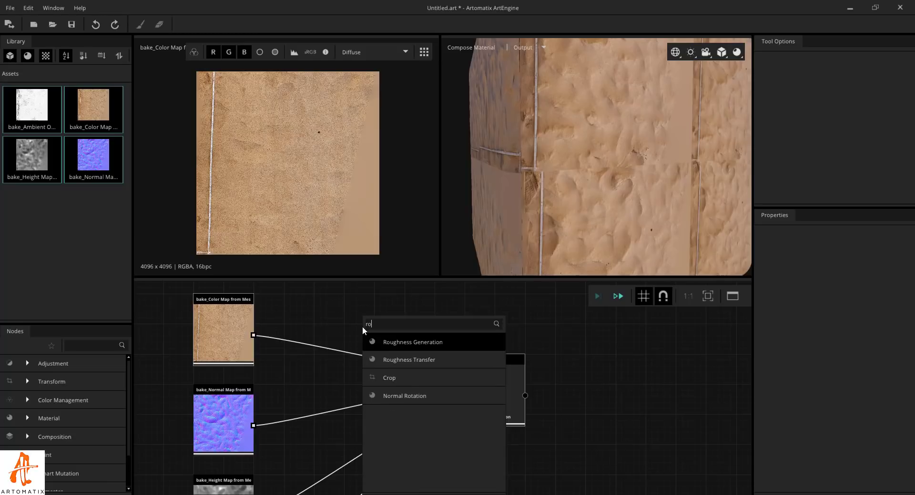
pyautogui.click(421, 343)
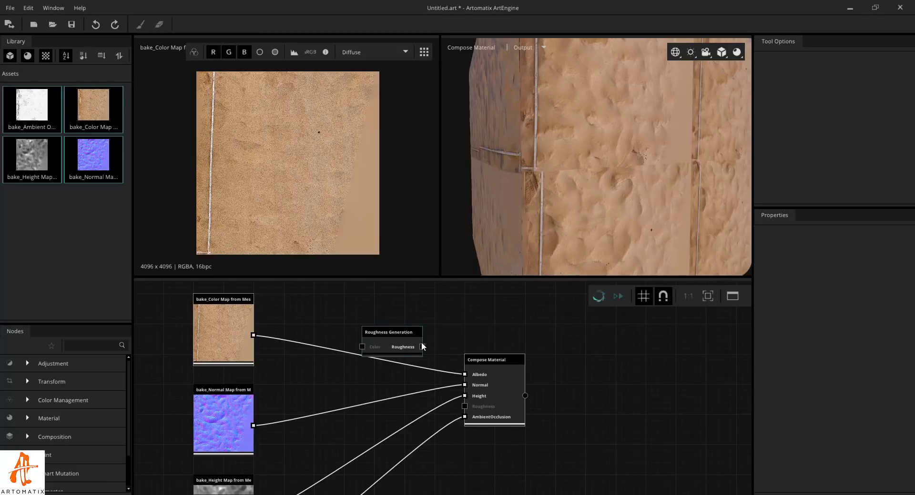
pyautogui.moveTo(399, 347); pyautogui.dragTo(336, 318)
pyautogui.moveTo(253, 337); pyautogui.dragTo(314, 328)
# Step: Preview the generated roughness map in 2D and place the node below the colour map
pyautogui.scroll(-1, 331, 295)
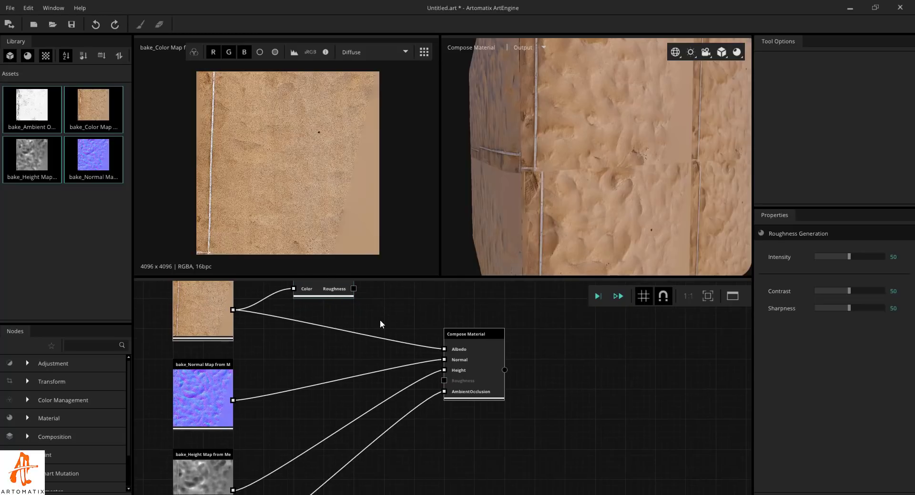
pyautogui.scroll(1, 329, 336)
pyautogui.rightClick(318, 323)
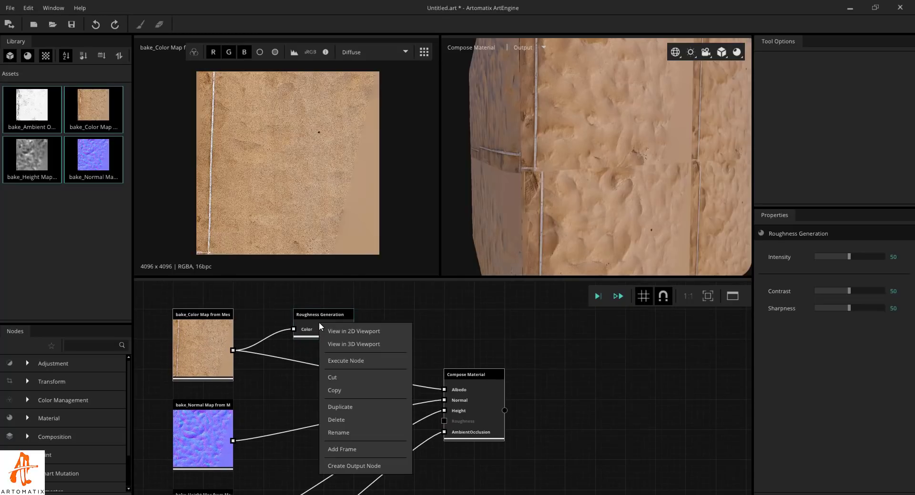
pyautogui.click(350, 330)
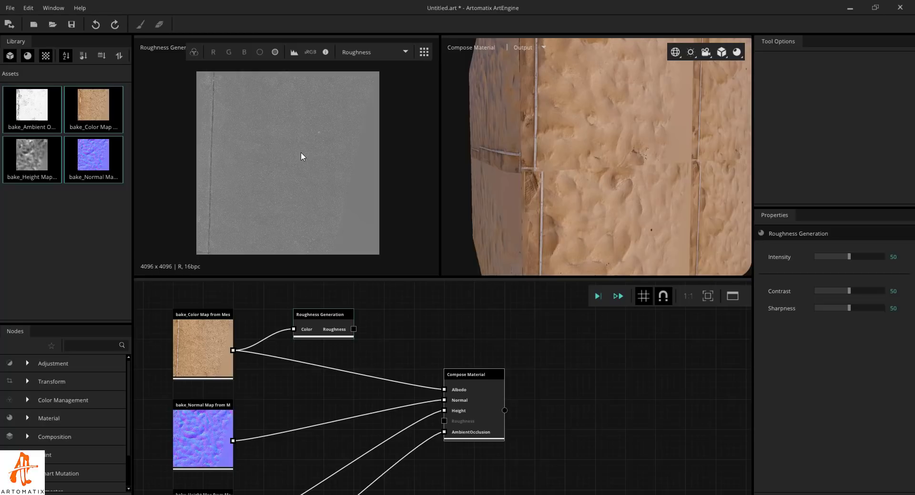
pyautogui.scroll(3, 276, 157)
pyautogui.scroll(-3, 275, 157)
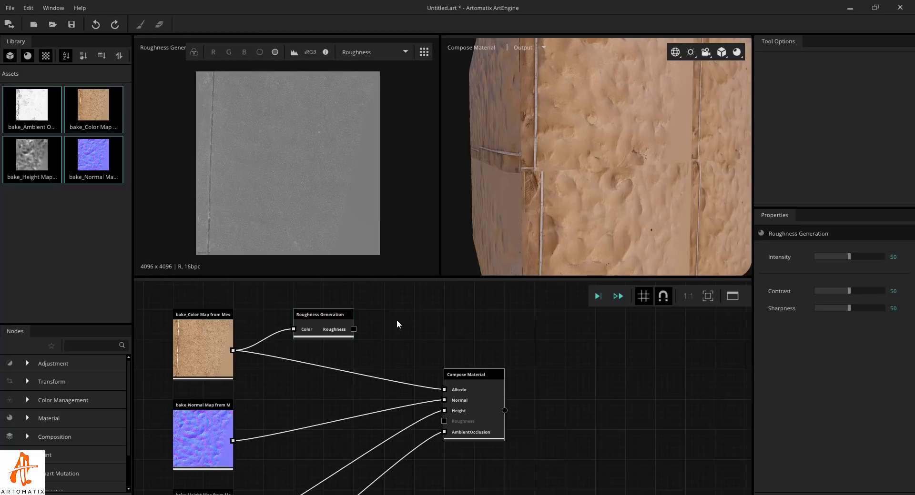
pyautogui.moveTo(377, 337); pyautogui.dragTo(385, 298, button='middle')
pyautogui.moveTo(316, 289); pyautogui.dragTo(453, 392)
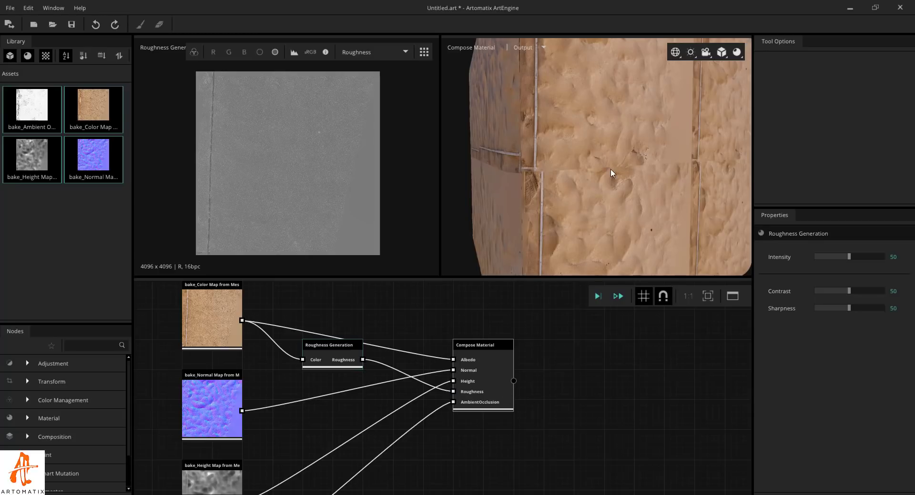
# Step: Inspect the composed sand material in 3D, then lower Roughness Generation and clear the selection
pyautogui.moveTo(595, 167); pyautogui.dragTo(629, 175)
pyautogui.scroll(-5, 563, 164)
pyautogui.scroll(8, 655, 214)
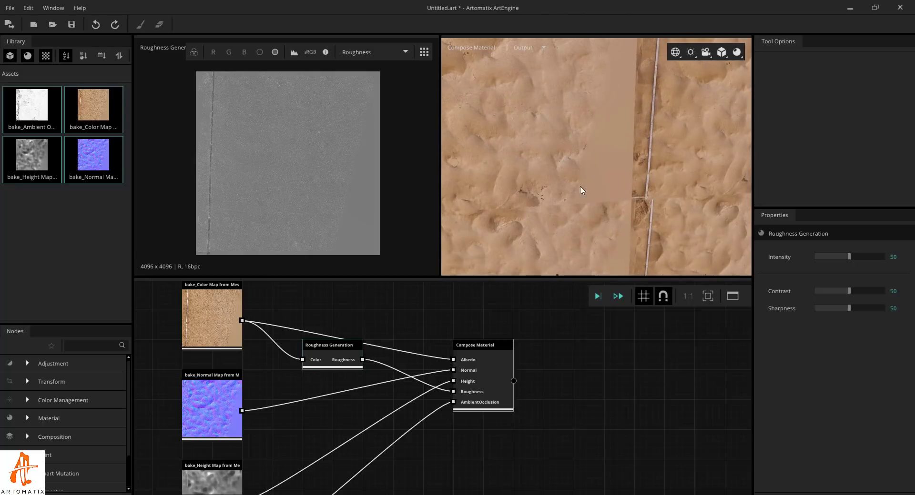
pyautogui.moveTo(553, 196); pyautogui.dragTo(487, 109)
pyautogui.scroll(-8, 567, 184)
pyautogui.scroll(8, 592, 167)
pyautogui.scroll(-6, 639, 180)
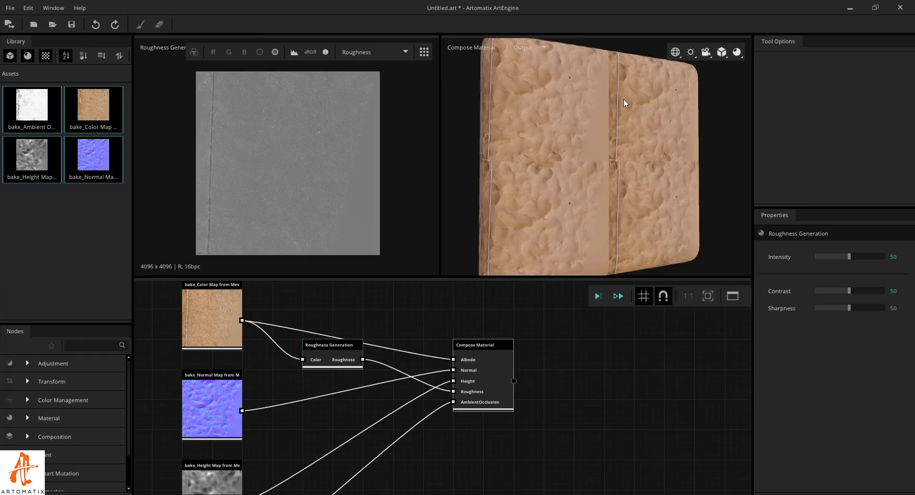
pyautogui.moveTo(580, 118); pyautogui.dragTo(573, 77)
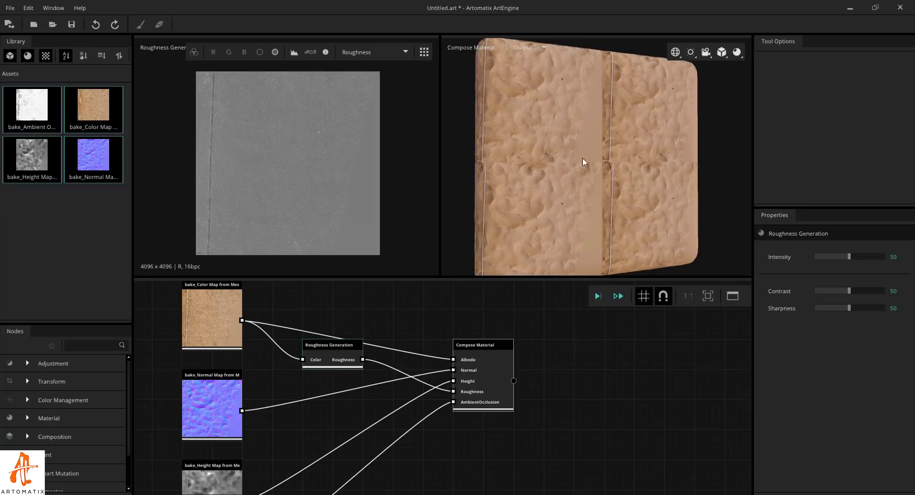
pyautogui.moveTo(595, 114); pyautogui.dragTo(575, 127)
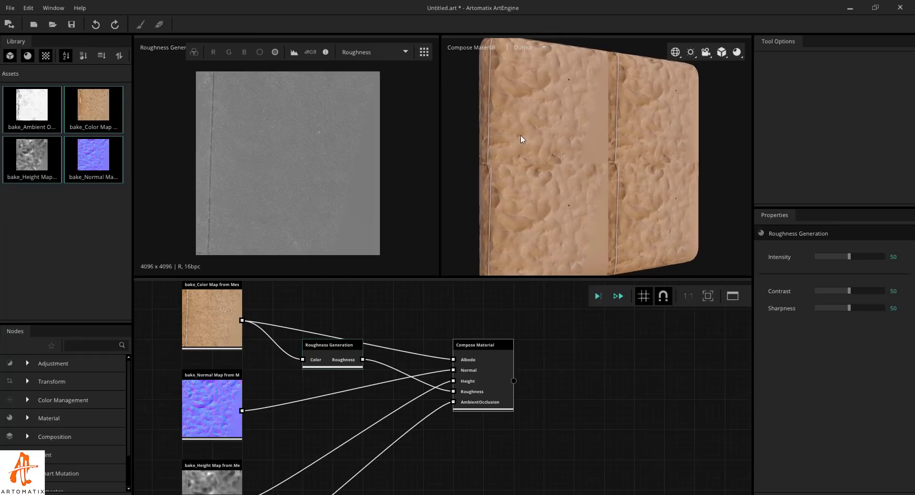
pyautogui.moveTo(521, 138); pyautogui.dragTo(541, 145)
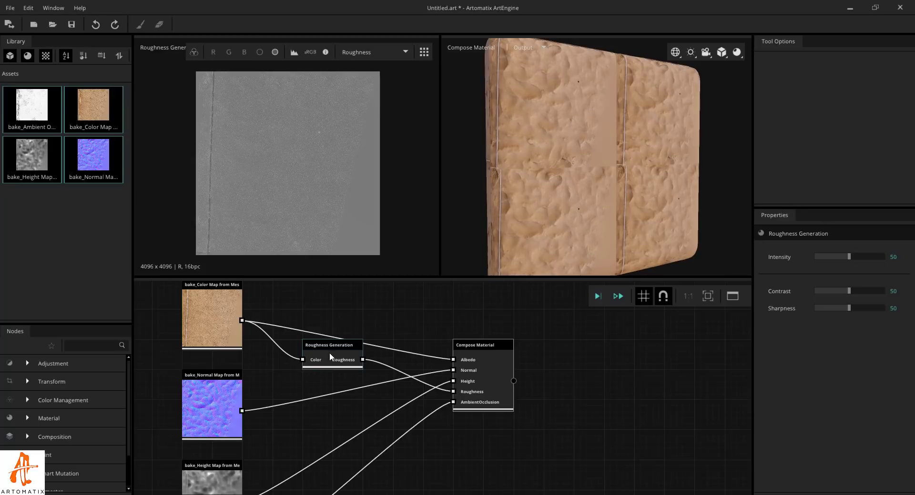
pyautogui.moveTo(330, 353); pyautogui.dragTo(321, 382)
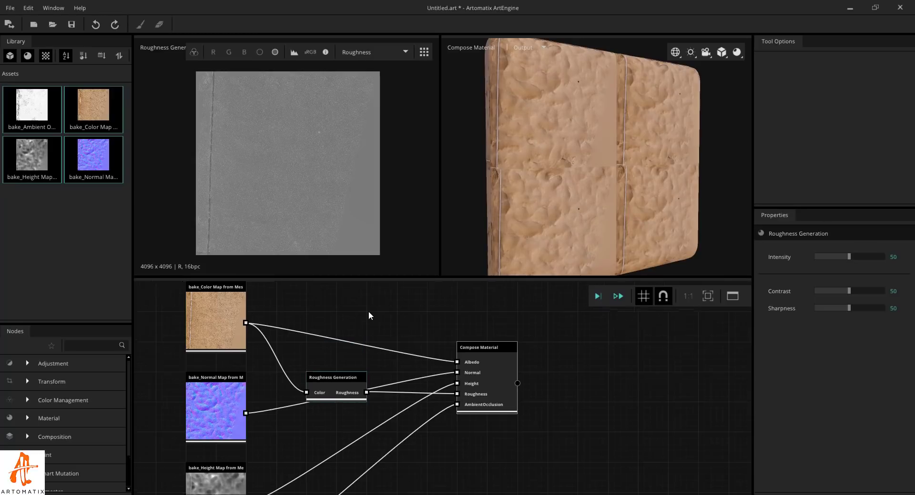
pyautogui.click(340, 318)
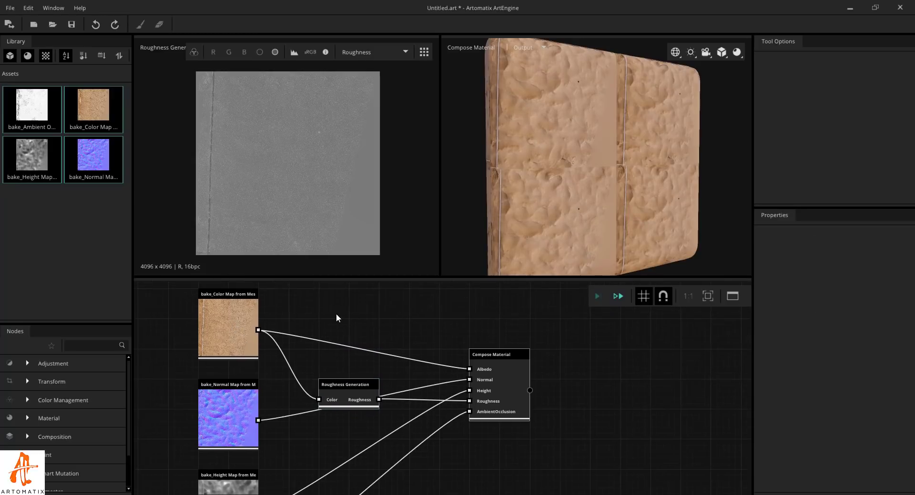
# Step: Add a Gradient Removal node and feed the bake_Color Map into it
pyautogui.rightClick(336, 318)
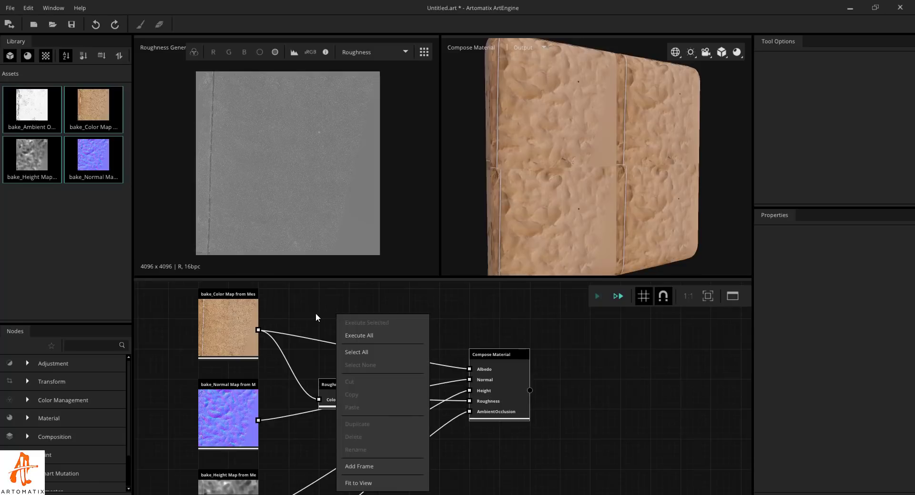
pyautogui.click(336, 310)
pyautogui.press('Tab')
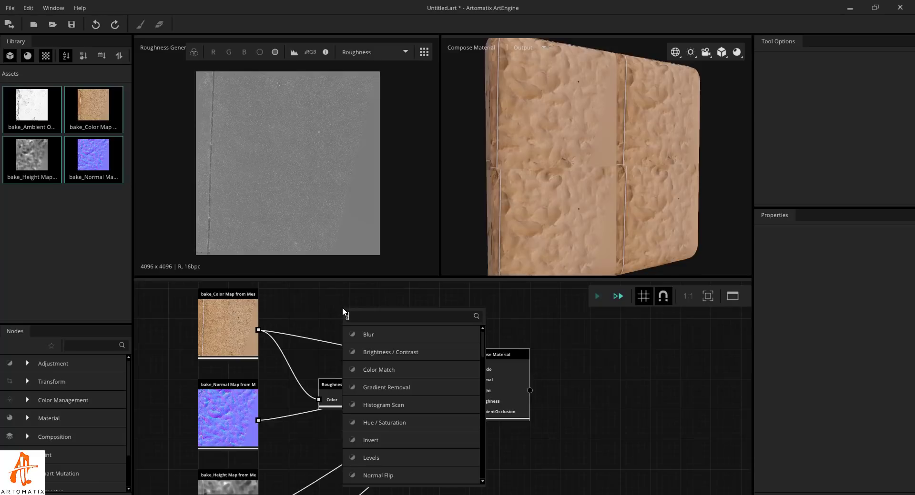
pyautogui.write('gra')
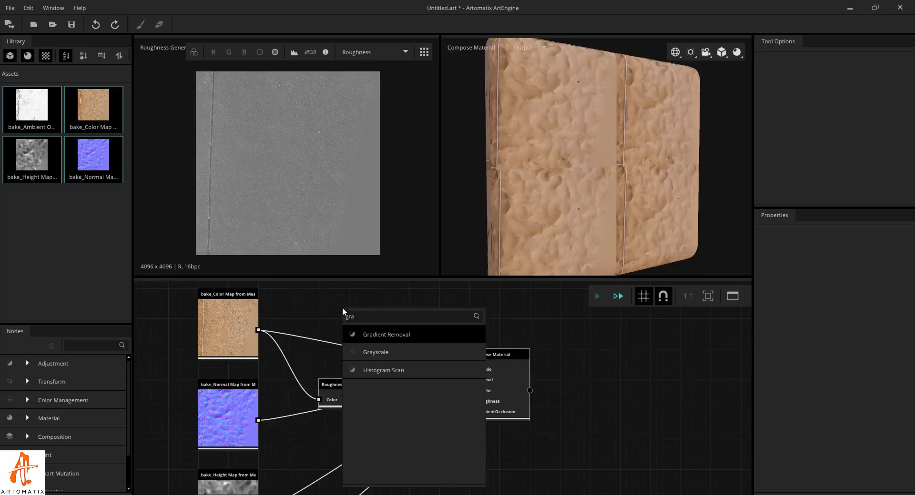
pyautogui.click(397, 334)
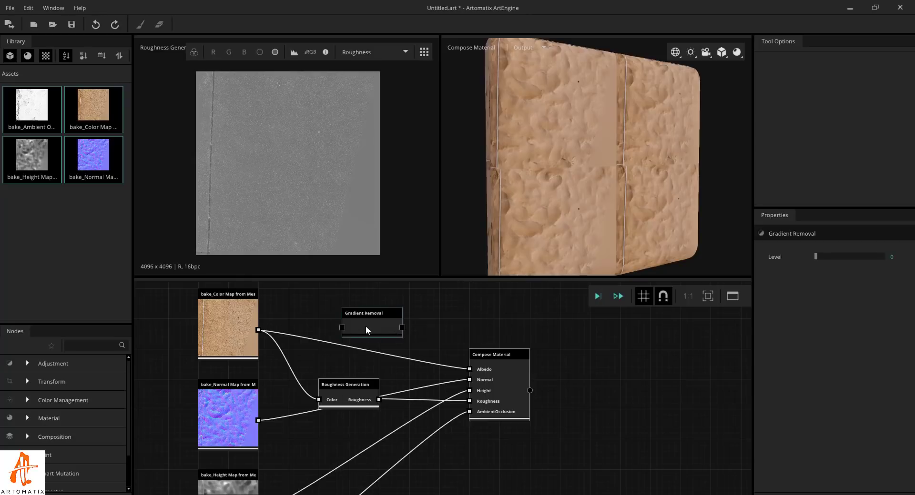
pyautogui.moveTo(366, 329); pyautogui.dragTo(342, 309)
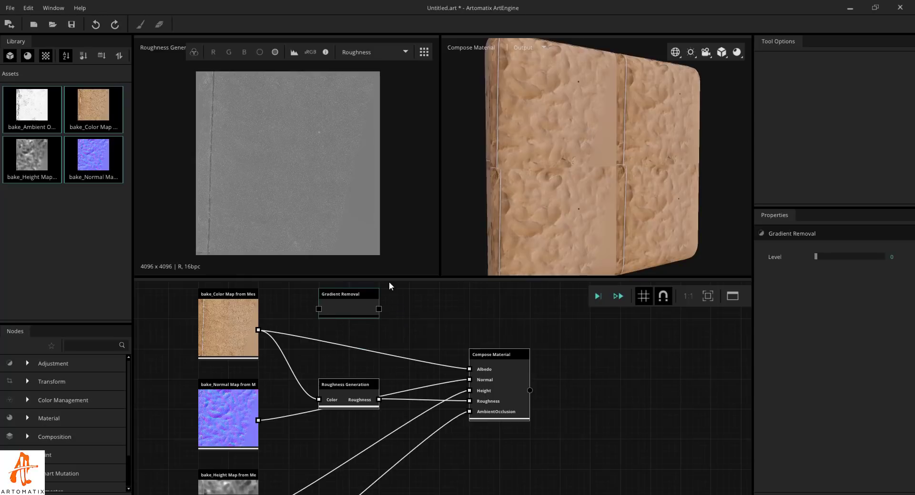
pyautogui.moveTo(259, 330); pyautogui.dragTo(318, 310)
# Step: Set Gradient Removal Level to 1 and connect its output to Compose Material's Albedo
pyautogui.rightClick(347, 310)
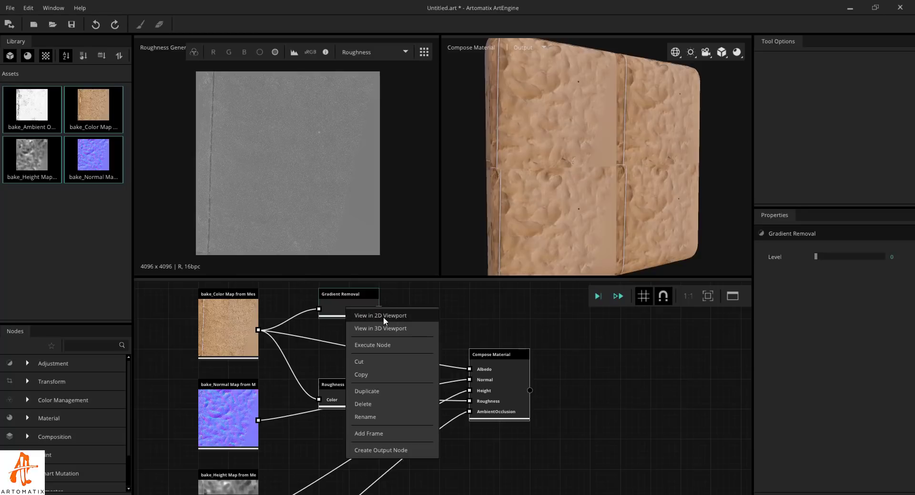
pyautogui.click(384, 316)
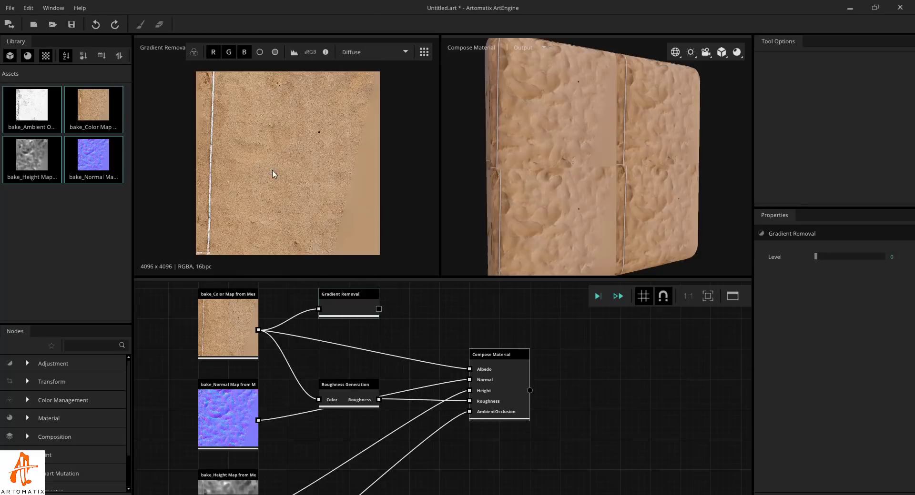
pyautogui.scroll(1, 248, 157)
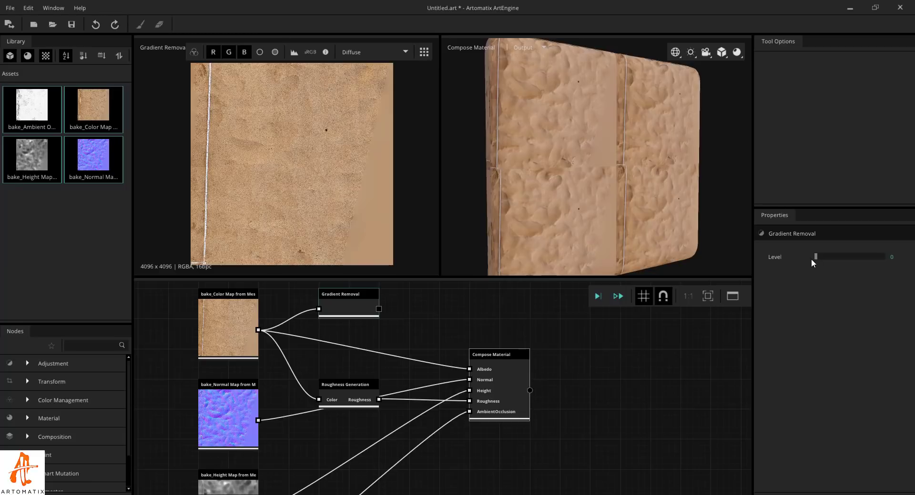
pyautogui.moveTo(817, 257); pyautogui.dragTo(819, 257)
pyautogui.scroll(-1, 280, 182)
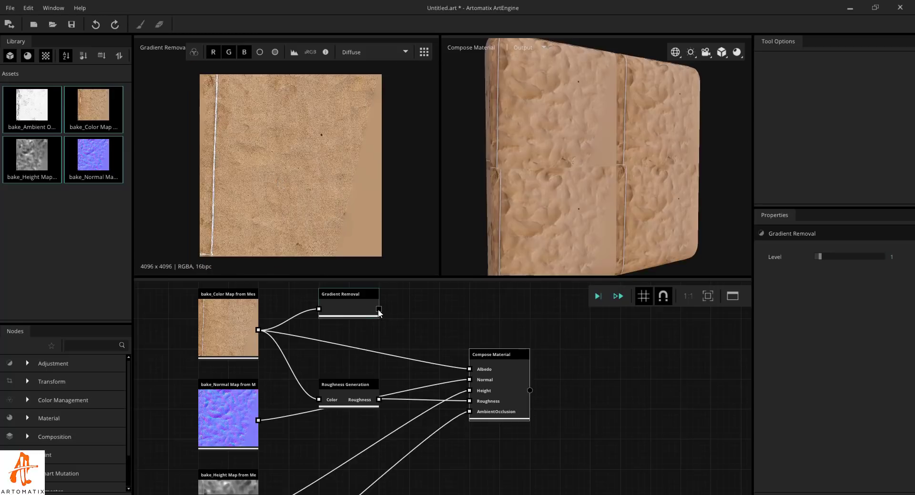
pyautogui.moveTo(378, 309); pyautogui.dragTo(469, 369)
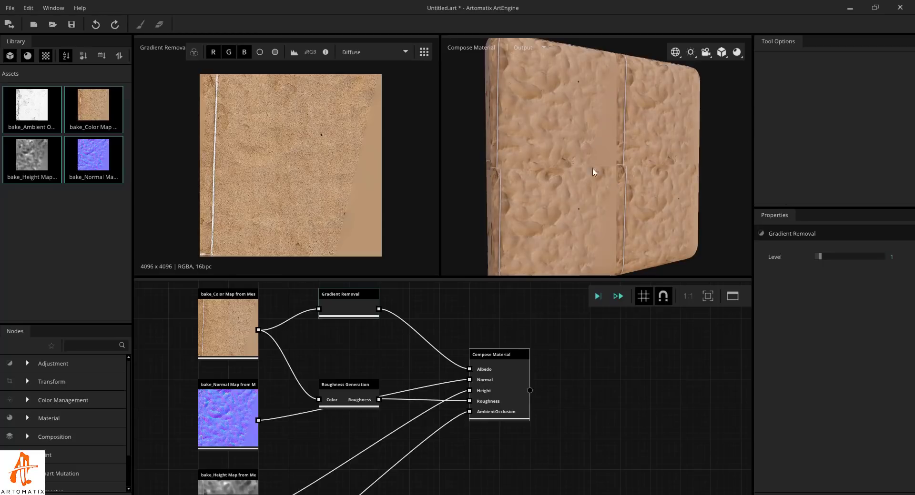
# Step: Inspect the sand material preview and tidy the node layout beneath Gradient Removal
pyautogui.moveTo(594, 172); pyautogui.dragTo(495, 73)
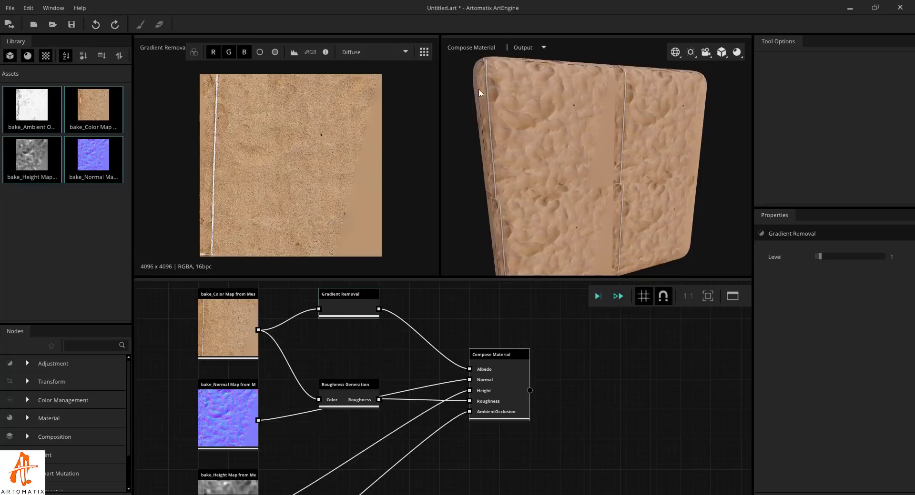
pyautogui.moveTo(550, 165); pyautogui.dragTo(494, 149)
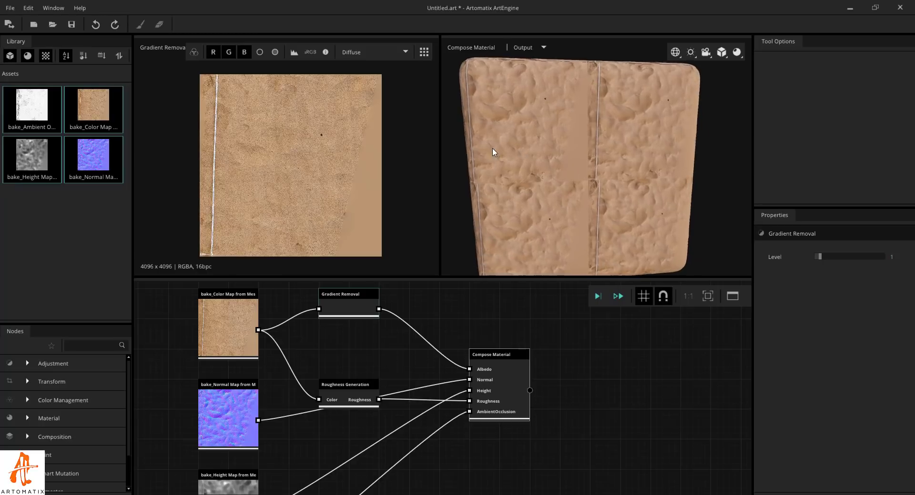
pyautogui.scroll(5, 611, 116)
pyautogui.scroll(-5, 607, 145)
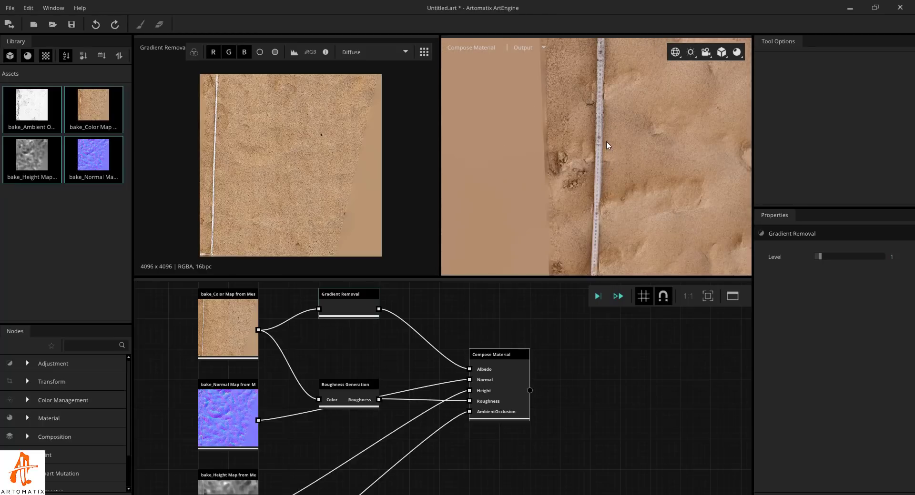
pyautogui.scroll(3, 580, 158)
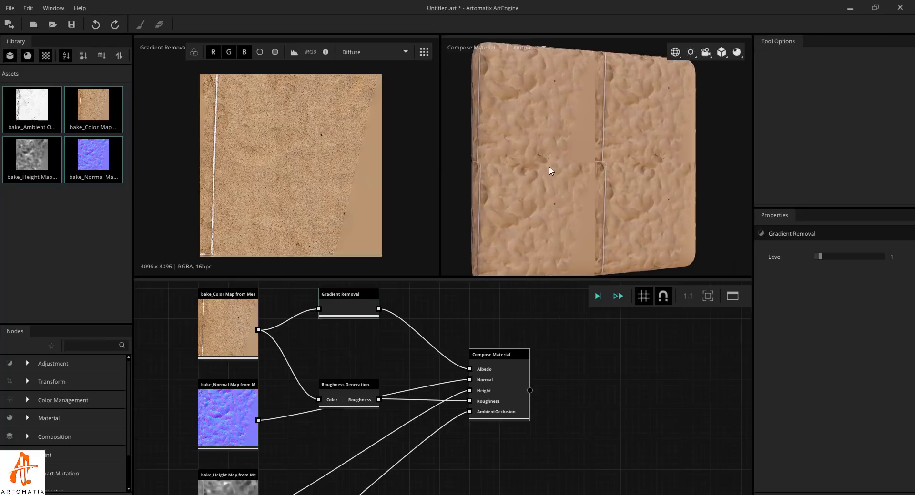
pyautogui.moveTo(557, 157); pyautogui.dragTo(566, 157)
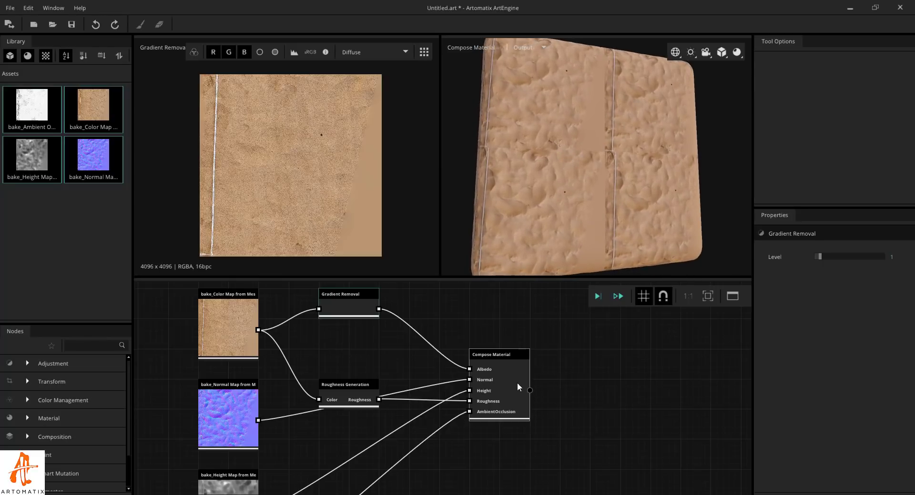
pyautogui.moveTo(359, 386); pyautogui.dragTo(356, 325)
pyautogui.scroll(-2, 505, 343)
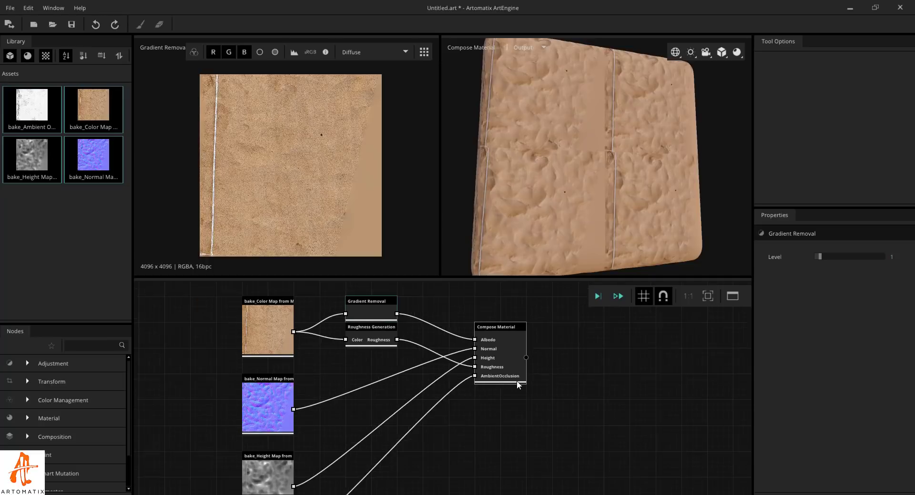
pyautogui.moveTo(517, 381); pyautogui.dragTo(429, 312, button='middle')
pyautogui.moveTo(620, 182); pyautogui.dragTo(594, 136)
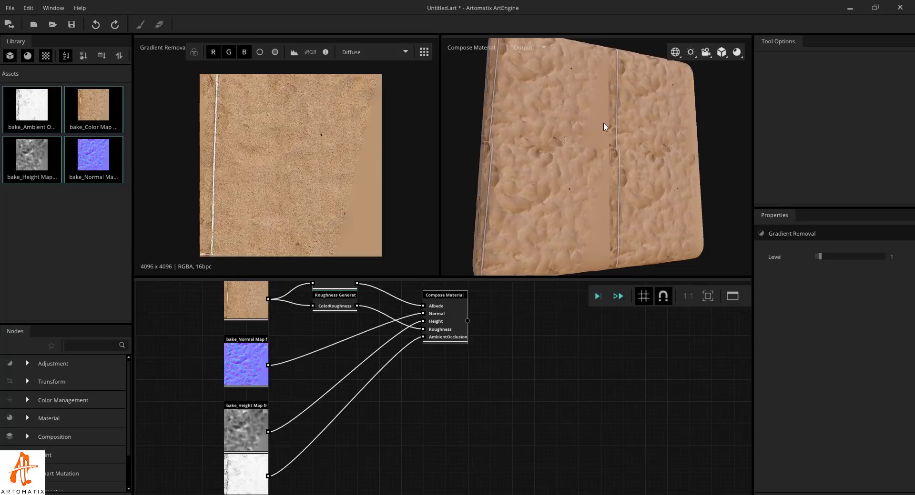
pyautogui.moveTo(454, 329); pyautogui.dragTo(453, 351)
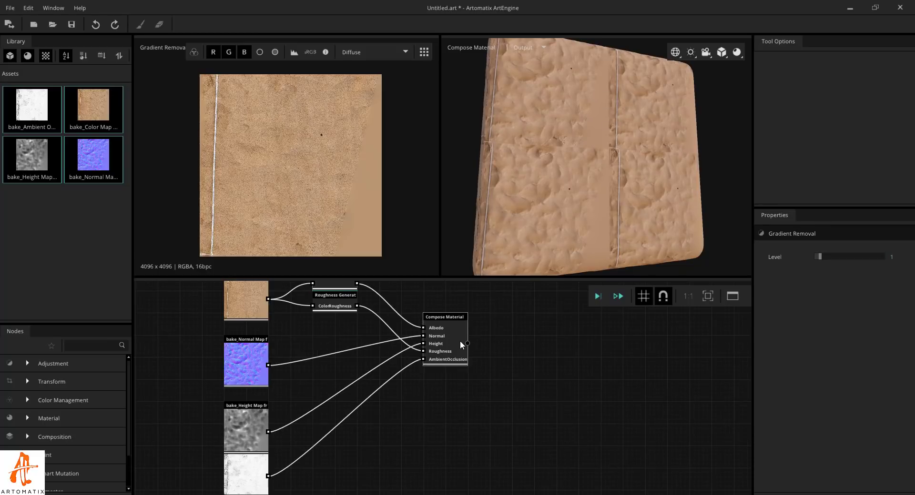
# Step: Add a Seam Removal node beside Compose Material by searching 'sea' in the node search
pyautogui.rightClick(506, 345)
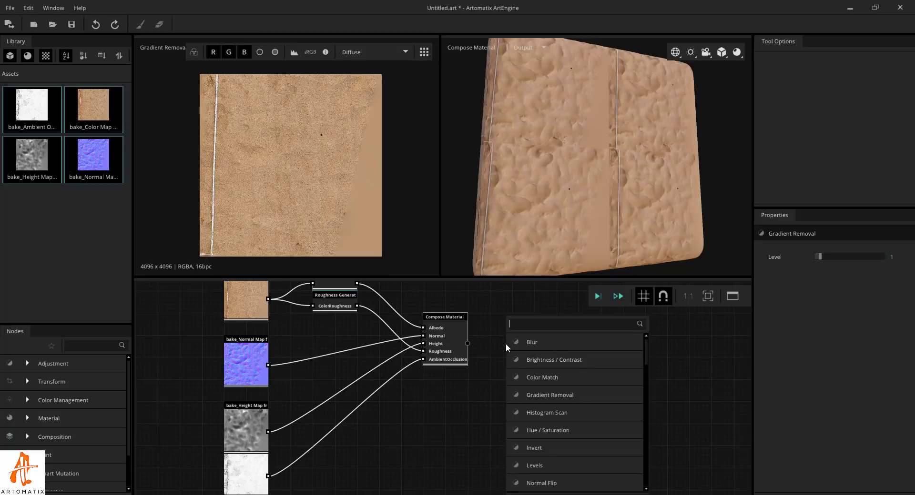
pyautogui.scroll(-2, 129, 409)
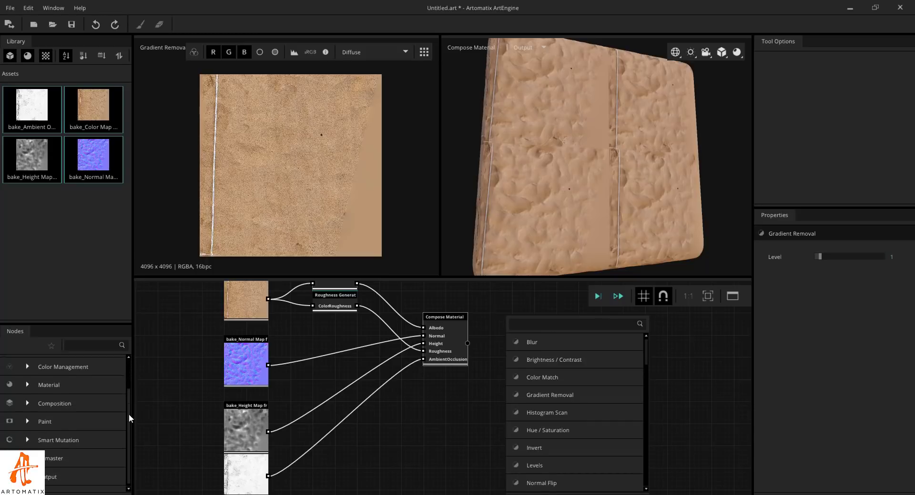
pyautogui.scroll(2, 133, 400)
pyautogui.click(133, 363)
pyautogui.rightClick(500, 357)
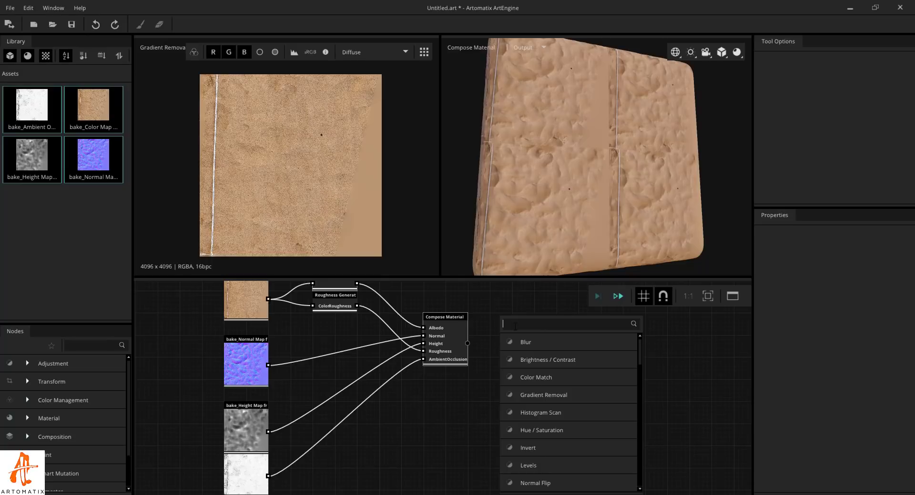
pyautogui.write('grad')
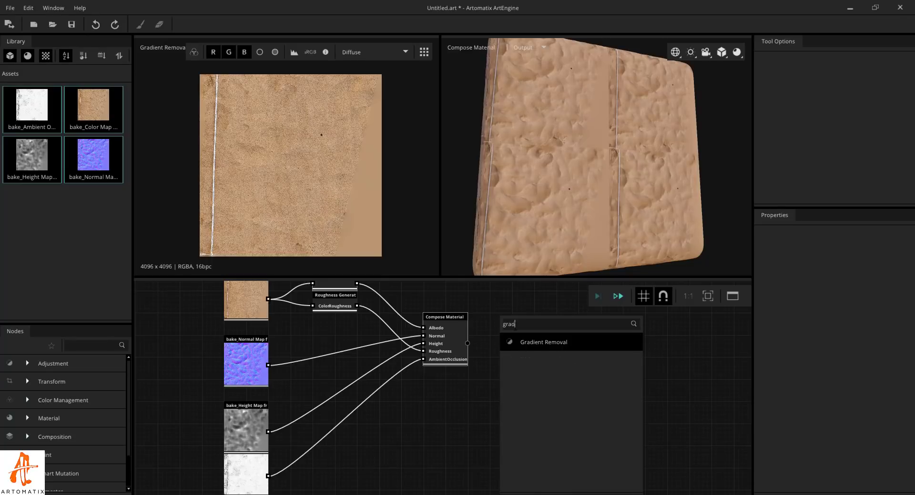
pyautogui.press('BackSpace')
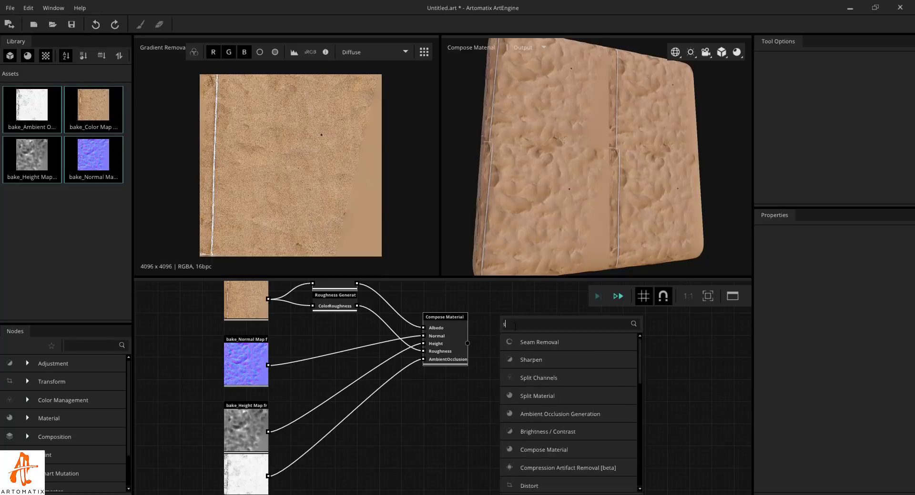
pyautogui.write('sea')
pyautogui.click(563, 346)
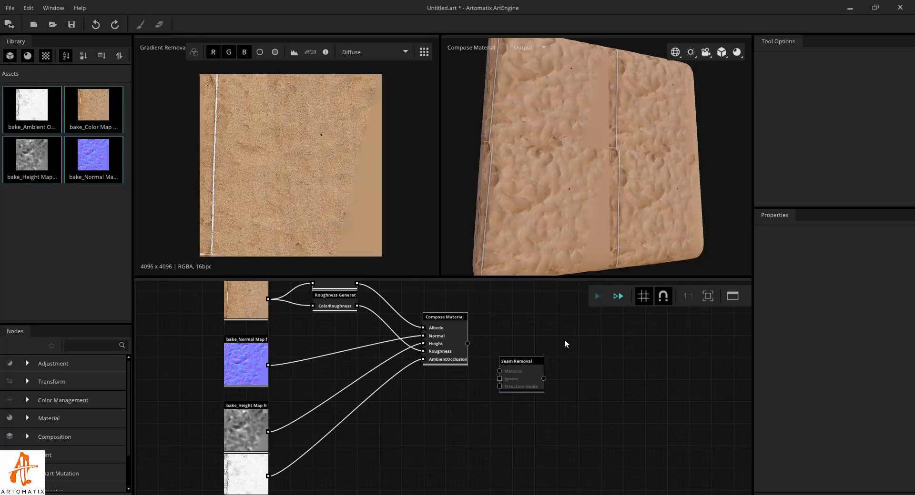
# Step: Zoom and pan the node graph so Compose Material shows beside the new Seam Removal node
pyautogui.scroll(5, 556, 329)
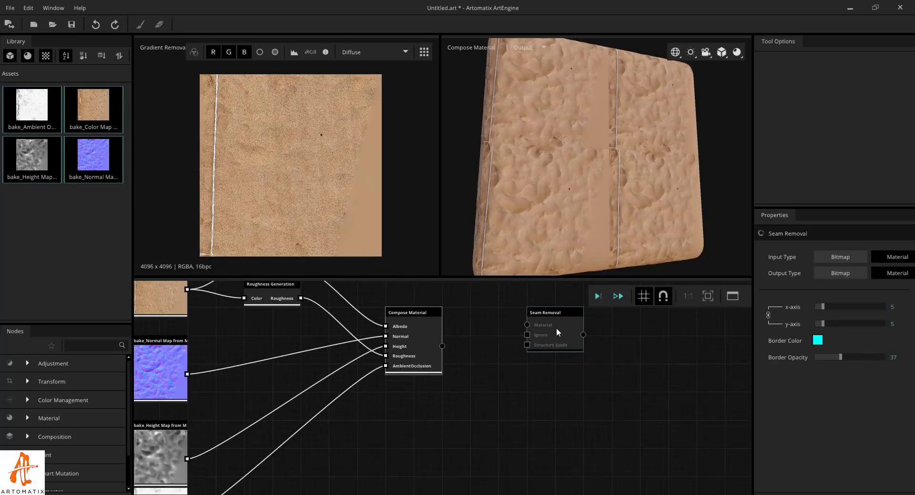
pyautogui.scroll(1, 536, 368)
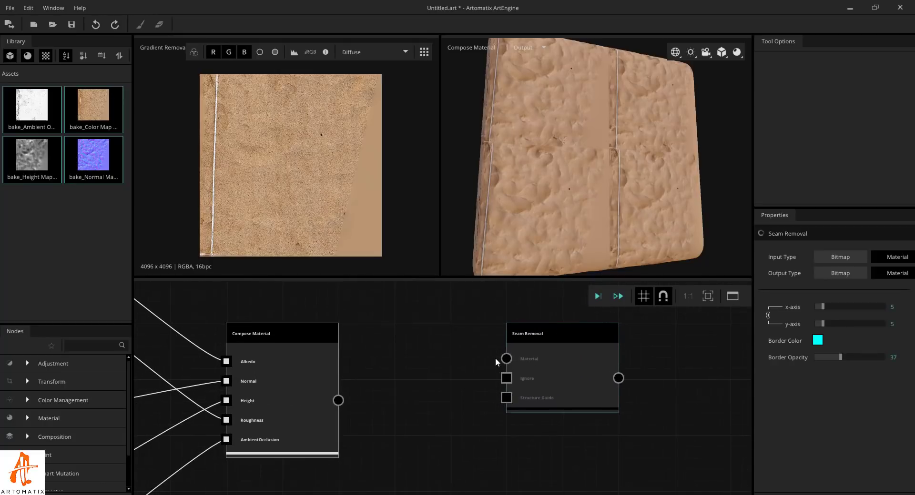
pyautogui.scroll(4, 536, 390)
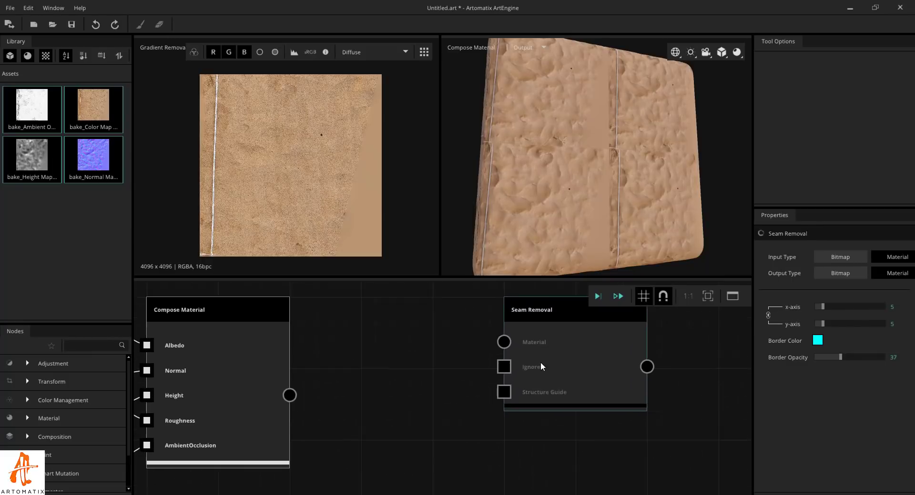
pyautogui.moveTo(484, 376); pyautogui.dragTo(461, 396, button='middle')
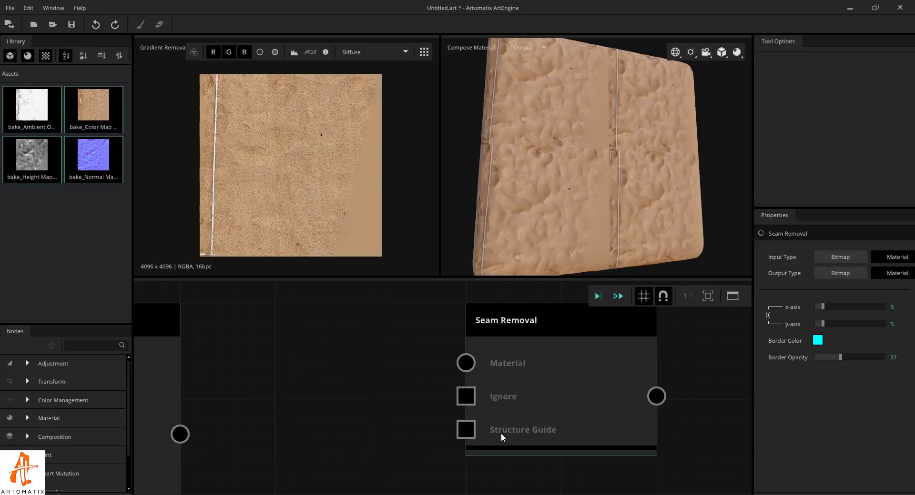
pyautogui.scroll(-5, 501, 407)
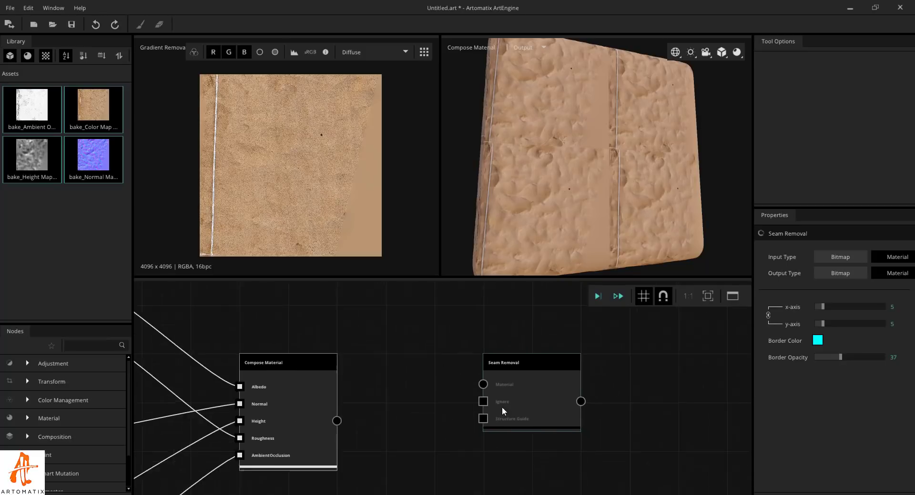
pyautogui.moveTo(478, 366); pyautogui.dragTo(452, 370, button='middle')
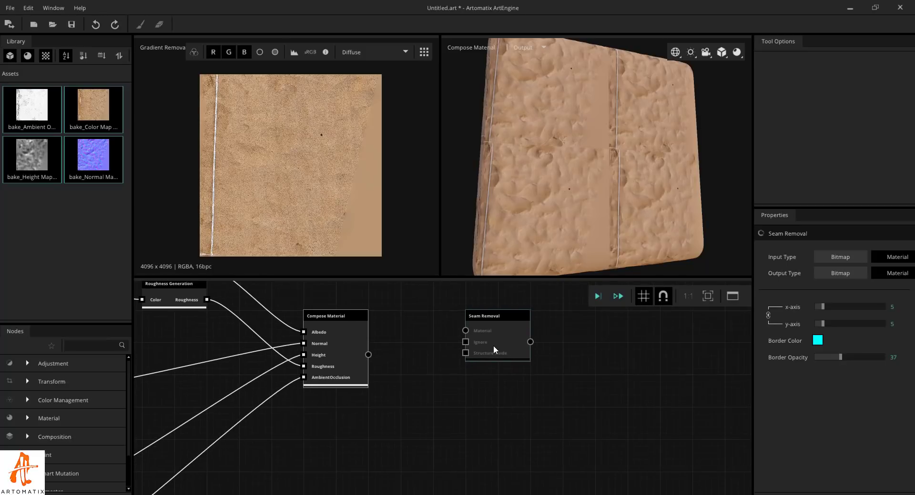
pyautogui.scroll(5, 462, 330)
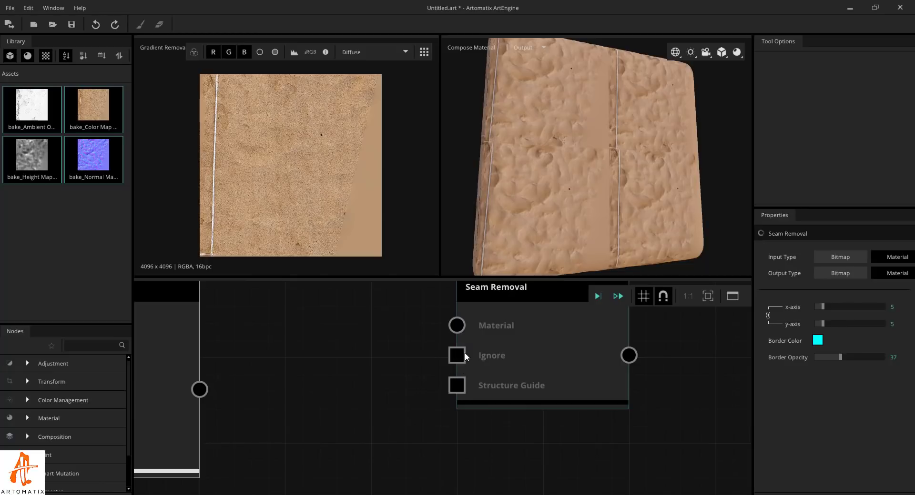
pyautogui.scroll(-4, 457, 324)
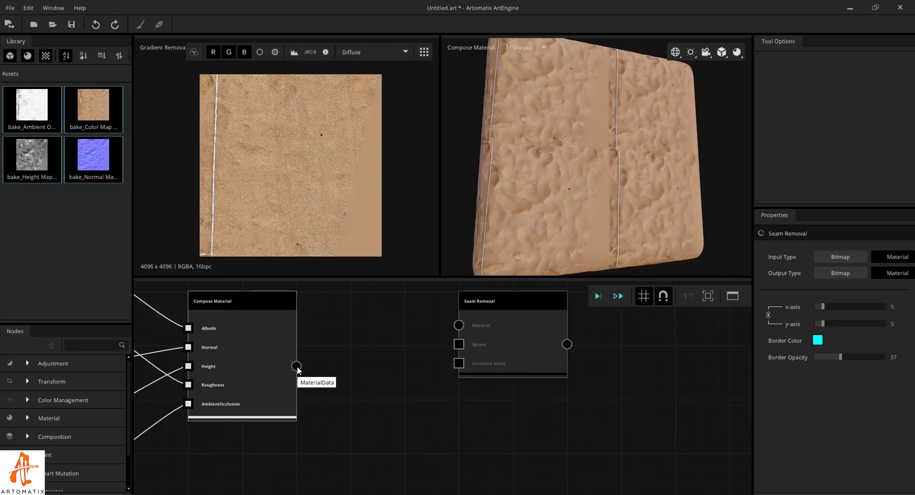
# Step: Wire Compose Material's output into Seam Removal's Material input and execute the Seam Removal node
pyautogui.moveTo(450, 327); pyautogui.dragTo(450, 327)
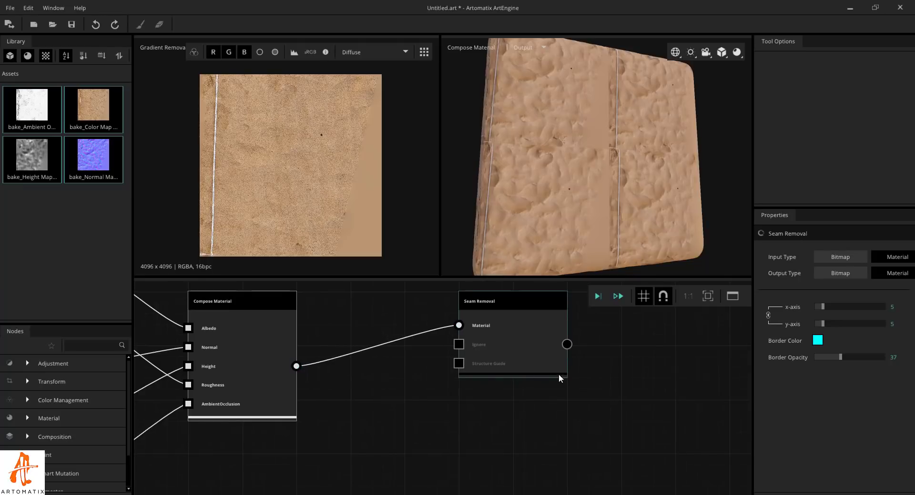
pyautogui.moveTo(519, 344); pyautogui.dragTo(521, 377)
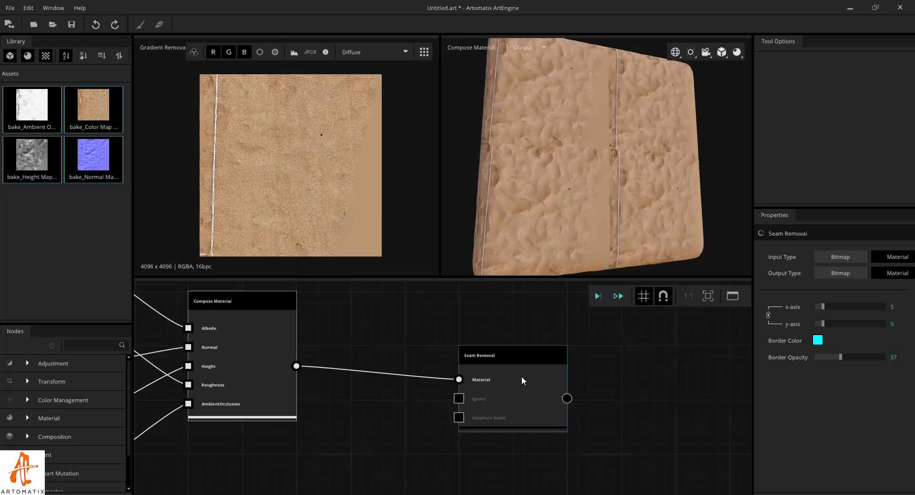
pyautogui.rightClick(520, 390)
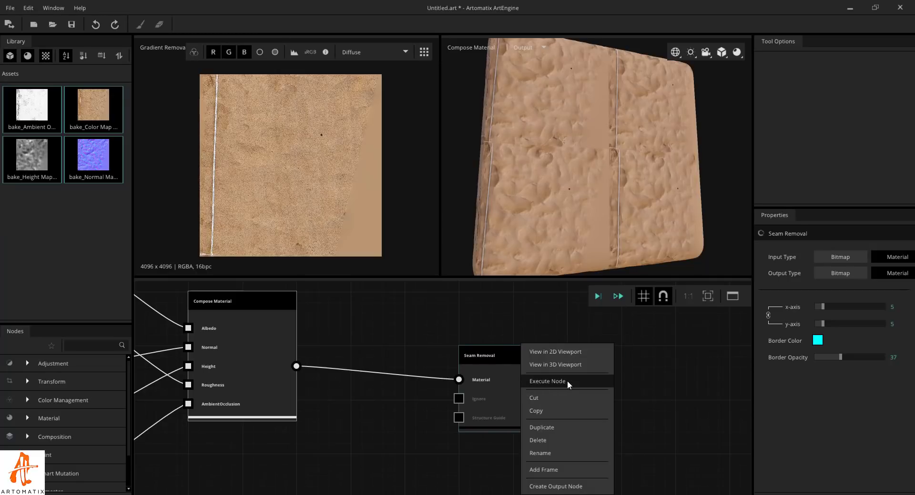
pyautogui.click(575, 212)
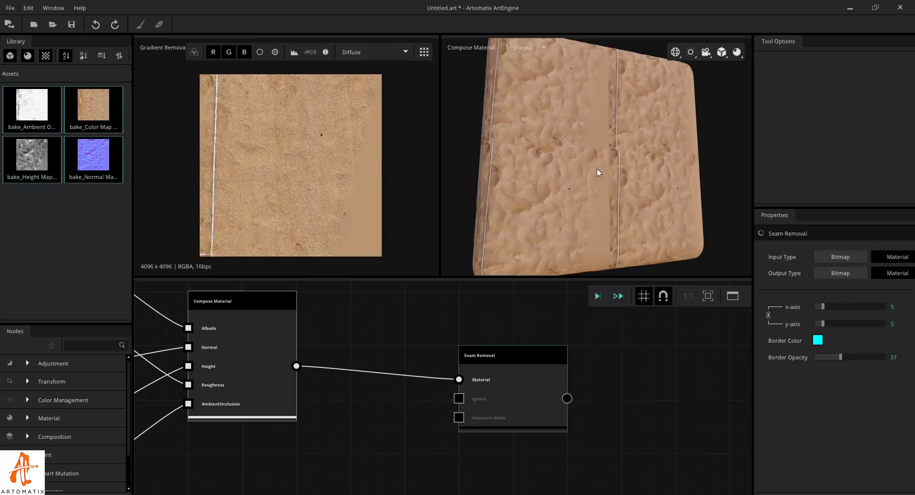
# Step: Orbit and zoom the 3D preview to inspect the seamless sand material on the cube
pyautogui.moveTo(599, 172); pyautogui.dragTo(541, 179)
pyautogui.scroll(10, 591, 213)
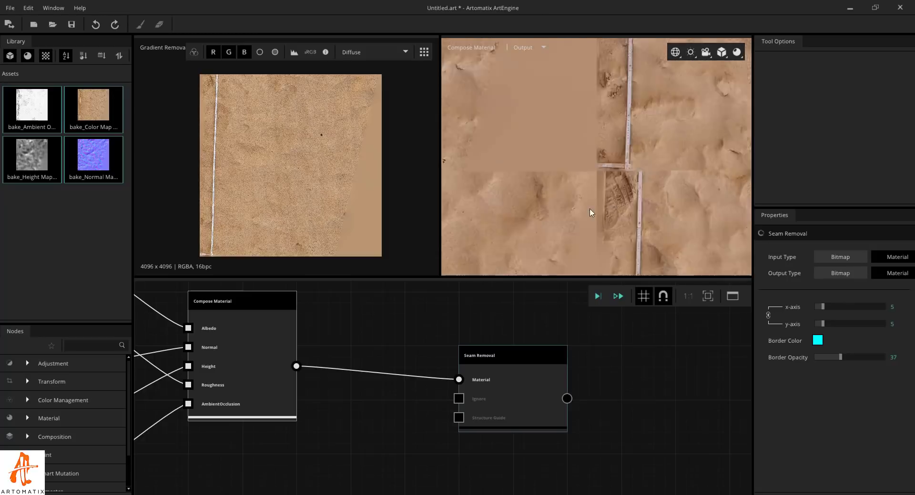
pyautogui.scroll(-2, 585, 204)
pyautogui.scroll(-6, 574, 173)
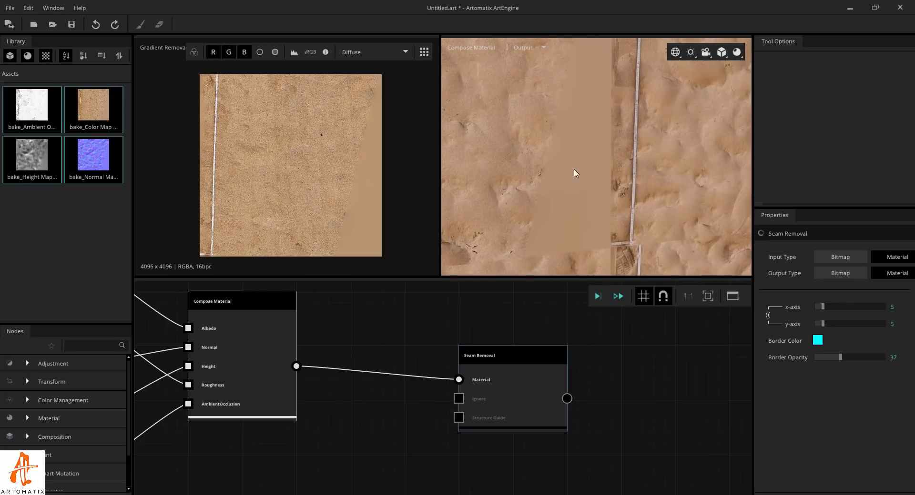
pyautogui.moveTo(511, 170); pyautogui.dragTo(609, 165)
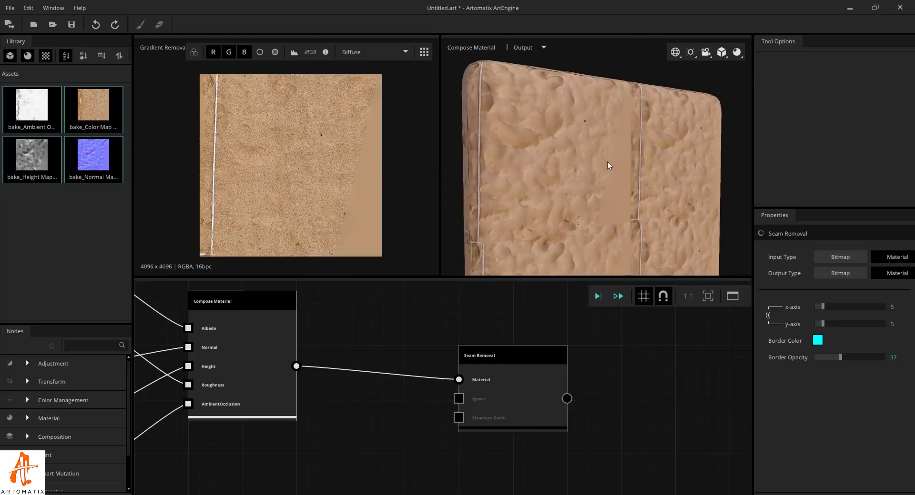
pyautogui.moveTo(620, 199); pyautogui.dragTo(567, 165)
pyautogui.scroll(5, 577, 179)
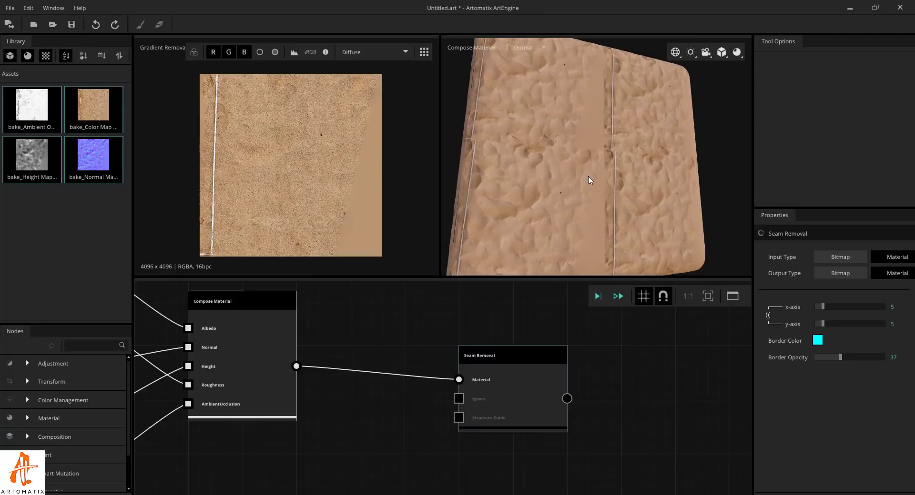
pyautogui.moveTo(577, 133); pyautogui.dragTo(525, 175)
pyautogui.moveTo(574, 142); pyautogui.dragTo(562, 200)
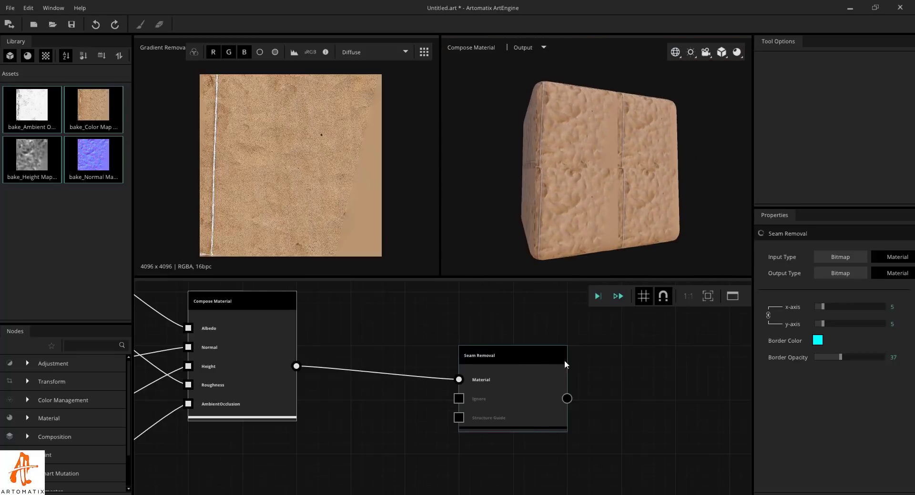
# Step: Move the Seam Removal node up and to the right in the graph
pyautogui.moveTo(564, 365); pyautogui.dragTo(617, 311)
pyautogui.moveTo(418, 396)
pyautogui.mouseDown(button='middle')
pyautogui.moveTo(455, 372)
pyautogui.moveTo(411, 385)
pyautogui.mouseUp(button='middle')
pyautogui.scroll(-1, 438, 372)
# Step: Add a Mask Paint node via the 'mas' node search and place it up-left
pyautogui.click(389, 384)
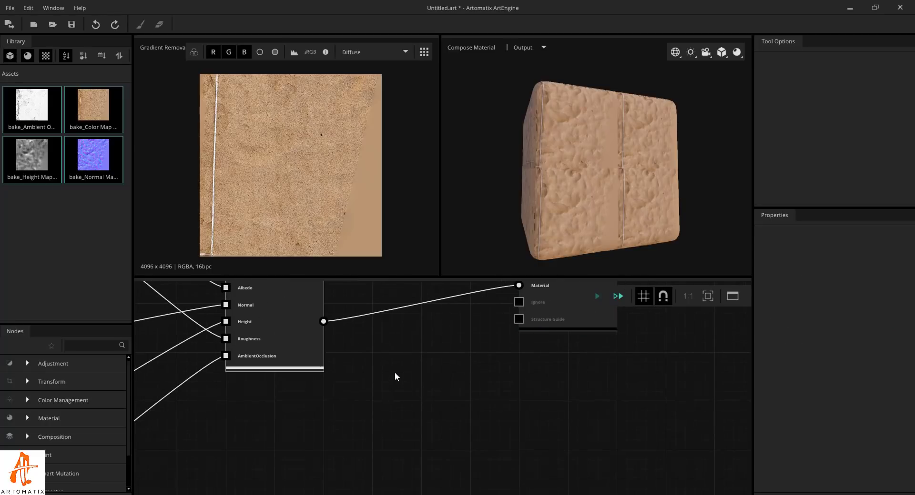
pyautogui.rightClick(394, 373)
pyautogui.write('mas')
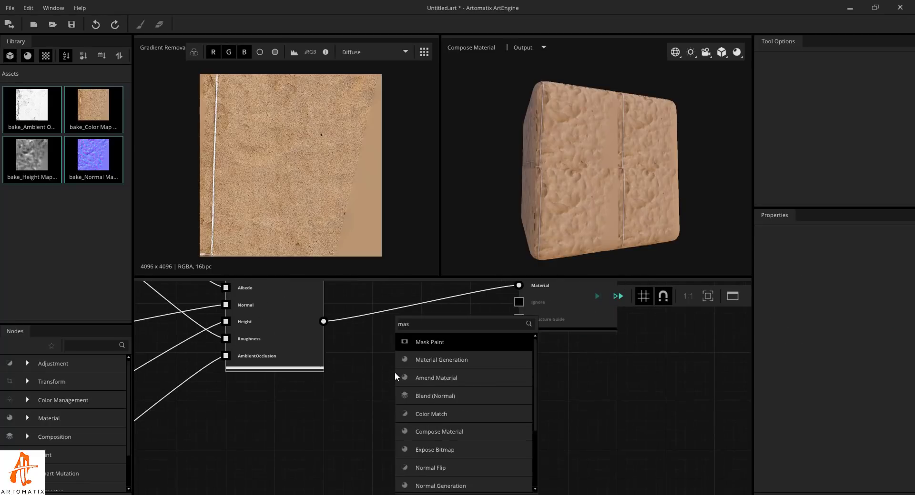
pyautogui.click(441, 341)
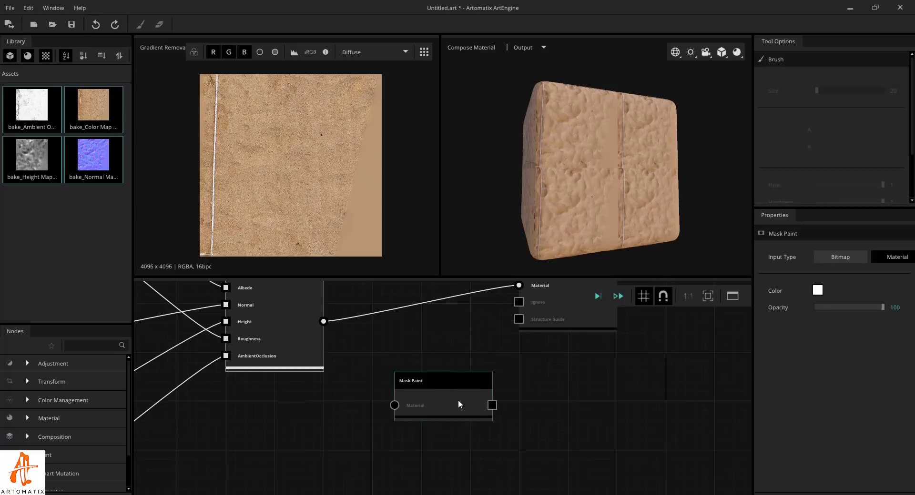
pyautogui.moveTo(459, 408); pyautogui.dragTo(438, 382)
pyautogui.scroll(-5, 438, 382)
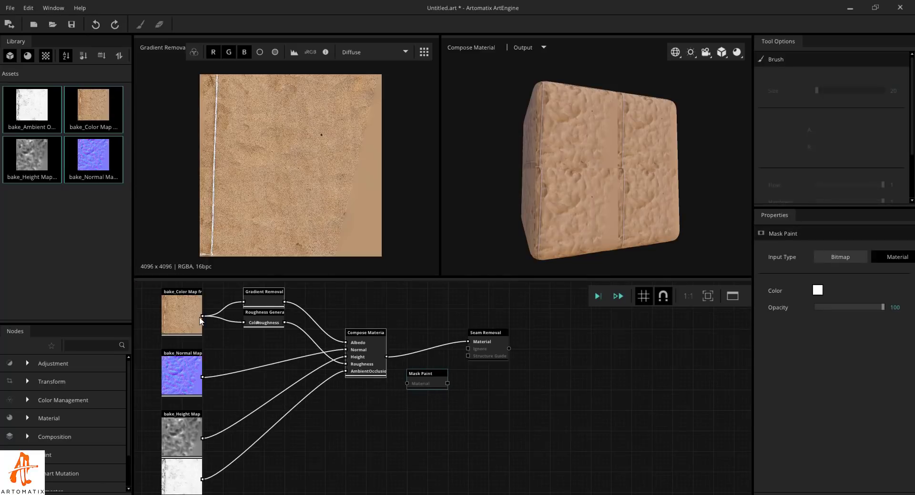
# Step: Wire the bake_Color Map output into the Mask Paint node's input
pyautogui.moveTo(202, 316)
pyautogui.mouseDown()
pyautogui.moveTo(380, 387)
pyautogui.moveTo(403, 384)
pyautogui.moveTo(432, 403)
pyautogui.mouseUp()
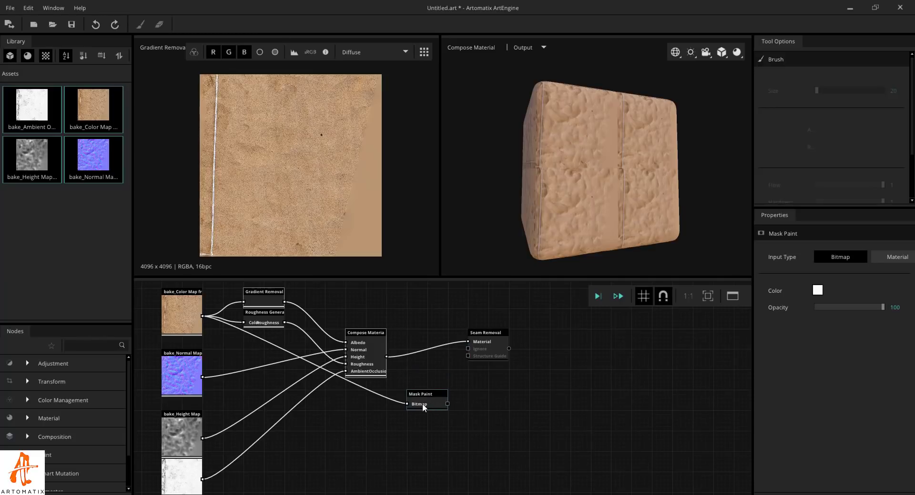
pyautogui.scroll(3, 423, 404)
pyautogui.scroll(-1, 288, 136)
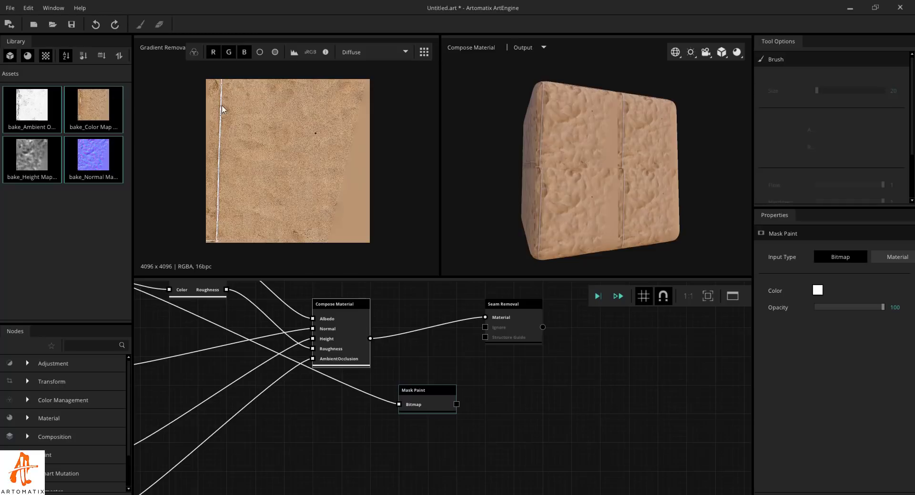
# Step: Show Mask Paint in the 2D viewport and drag the splitter to enlarge the previews
pyautogui.rightClick(431, 403)
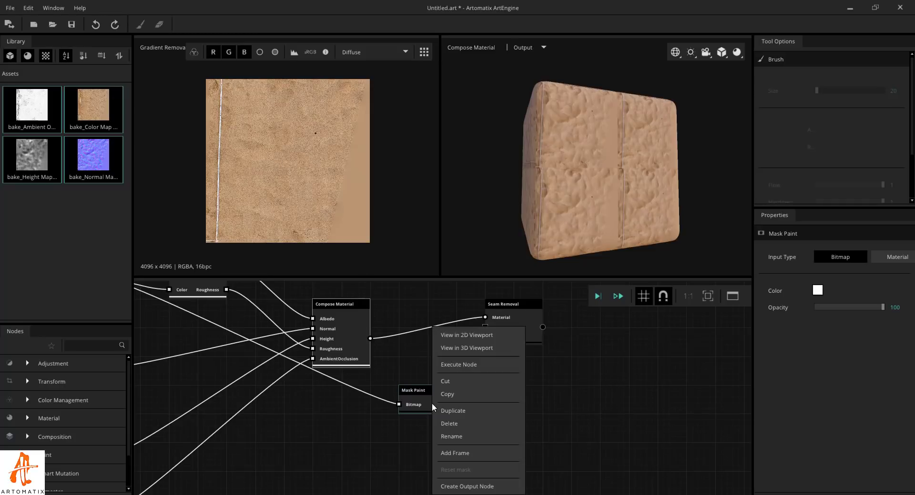
pyautogui.click(453, 333)
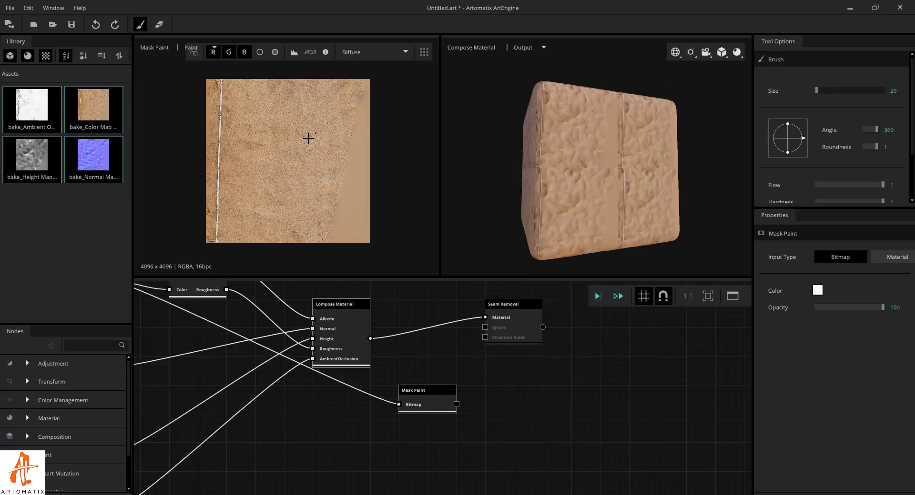
pyautogui.scroll(2, 308, 138)
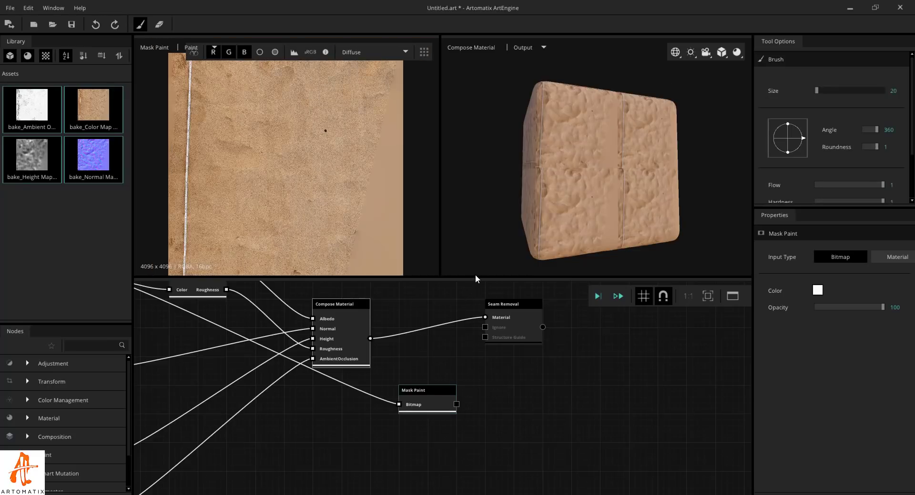
pyautogui.moveTo(476, 276); pyautogui.dragTo(568, 341)
# Step: Zoom the 2D view and raise the mask Brush Size to 187
pyautogui.scroll(-3, 373, 232)
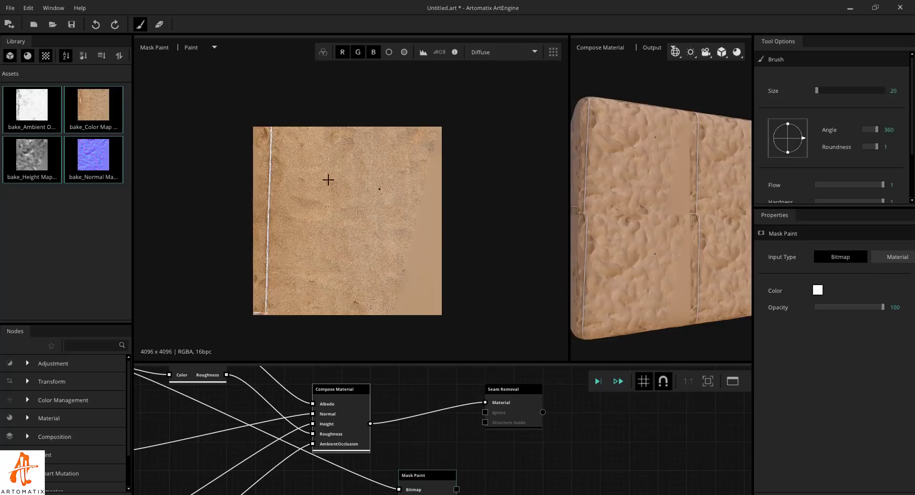
pyautogui.scroll(6, 285, 134)
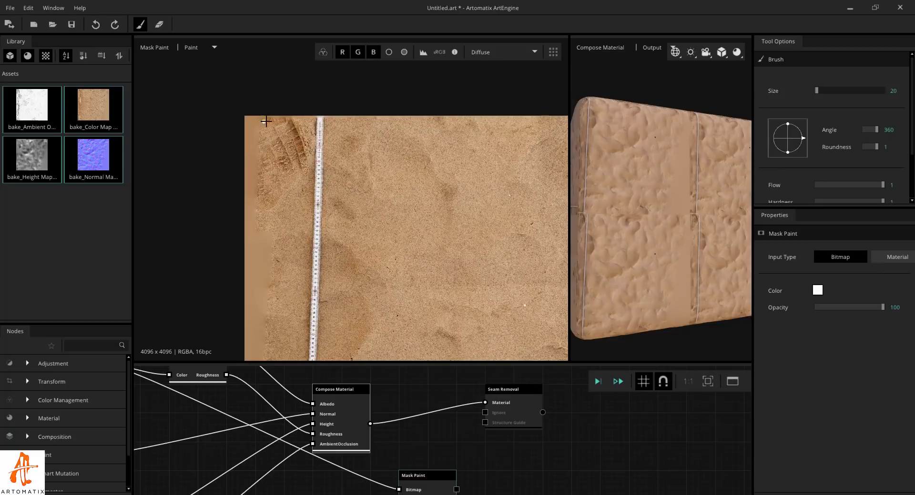
pyautogui.scroll(2, 274, 122)
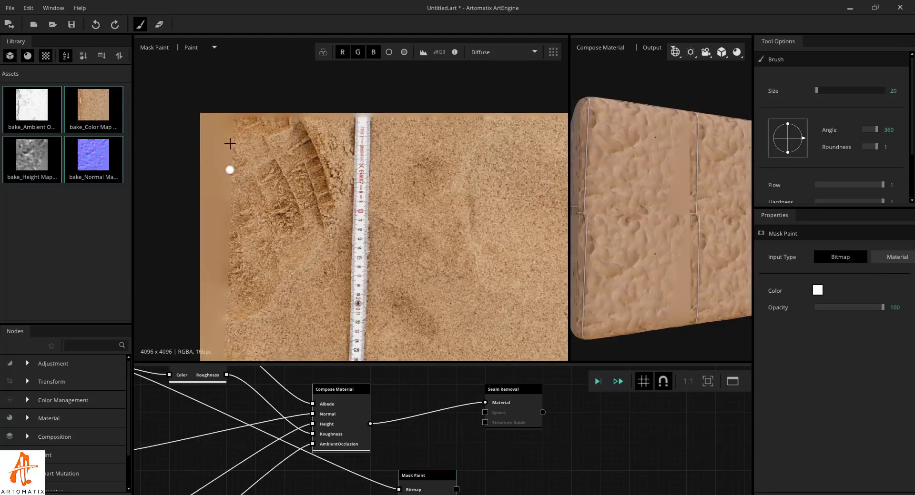
pyautogui.scroll(-2, 215, 147)
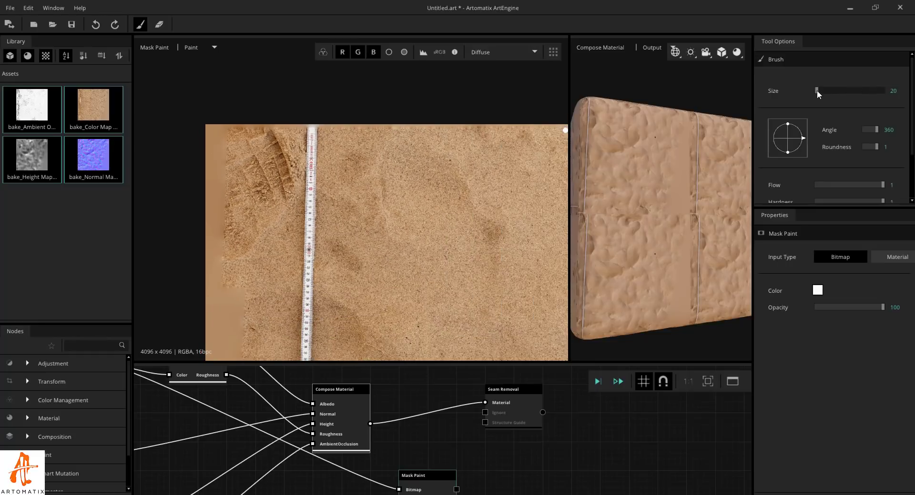
pyautogui.moveTo(821, 91); pyautogui.dragTo(824, 90)
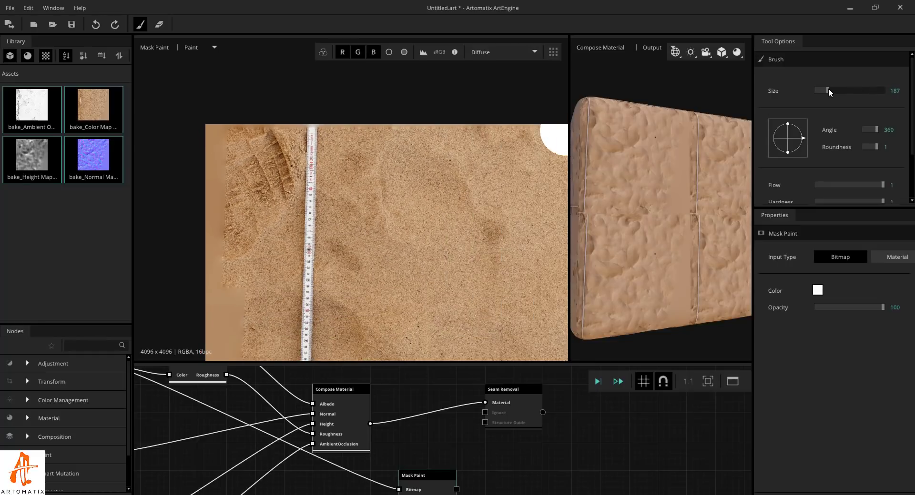
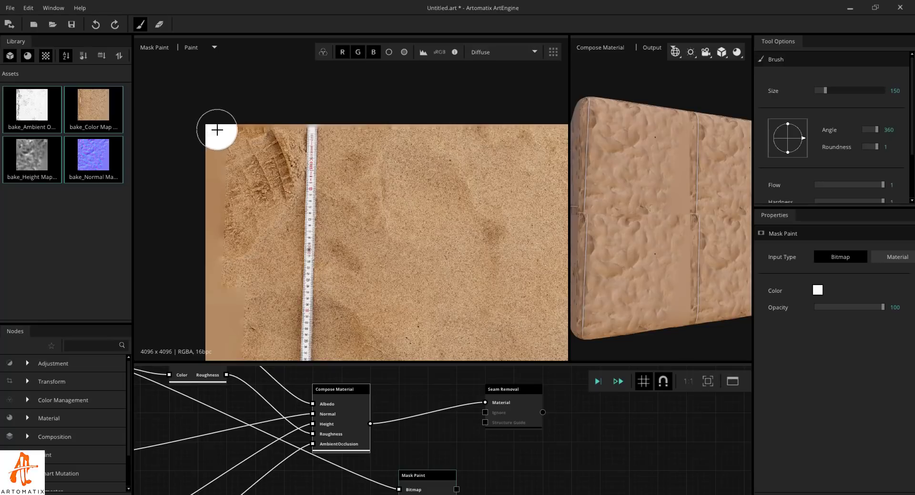
# Step: Paint white mask along the sand image's left and top edges and around the ruler
pyautogui.moveTo(215, 154)
pyautogui.mouseDown()
pyautogui.moveTo(212, 180)
pyautogui.moveTo(231, 127)
pyautogui.moveTo(298, 116)
pyautogui.moveTo(245, 121)
pyautogui.mouseUp()
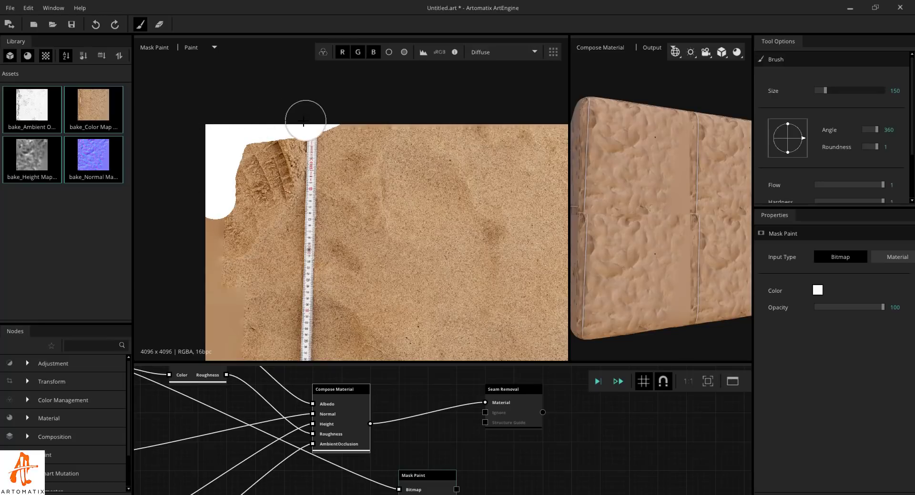
pyautogui.moveTo(307, 140)
pyautogui.mouseDown()
pyautogui.moveTo(294, 279)
pyautogui.moveTo(308, 143)
pyautogui.moveTo(269, 210)
pyautogui.moveTo(208, 208)
pyautogui.moveTo(265, 163)
pyautogui.mouseUp()
pyautogui.scroll(-2, 249, 172)
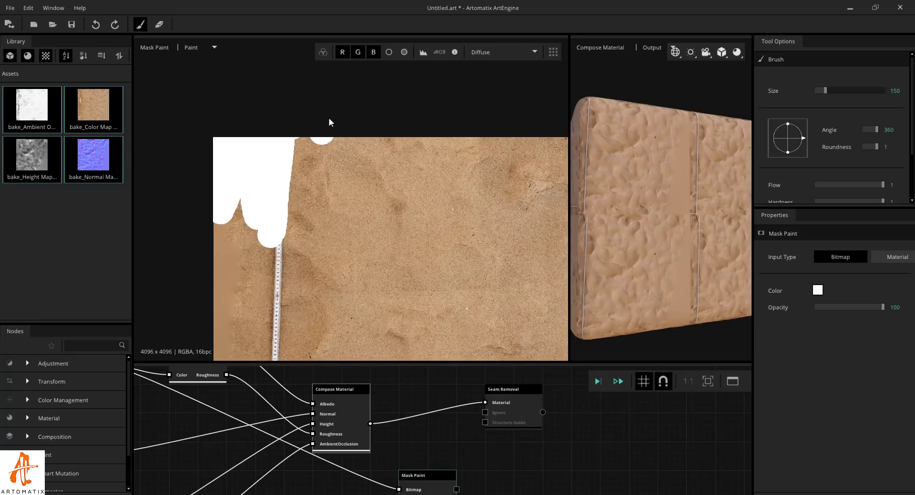
pyautogui.moveTo(364, 131)
pyautogui.mouseDown()
pyautogui.moveTo(515, 133)
pyautogui.moveTo(427, 144)
pyautogui.moveTo(270, 135)
pyautogui.mouseUp()
pyautogui.scroll(-2, 329, 139)
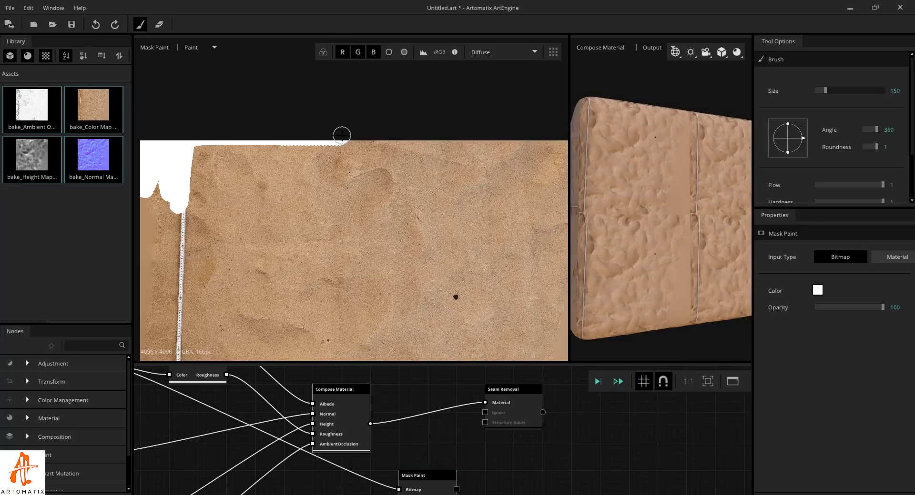
pyautogui.scroll(-1, 339, 126)
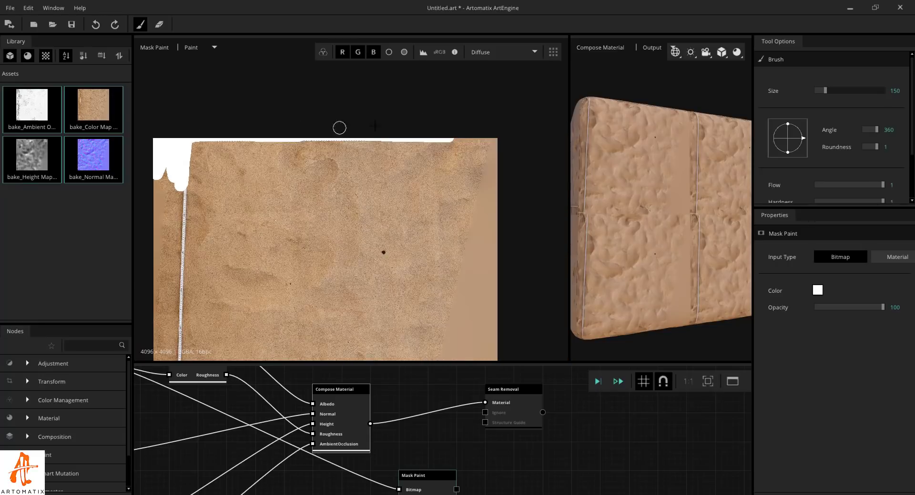
pyautogui.scroll(2, 453, 137)
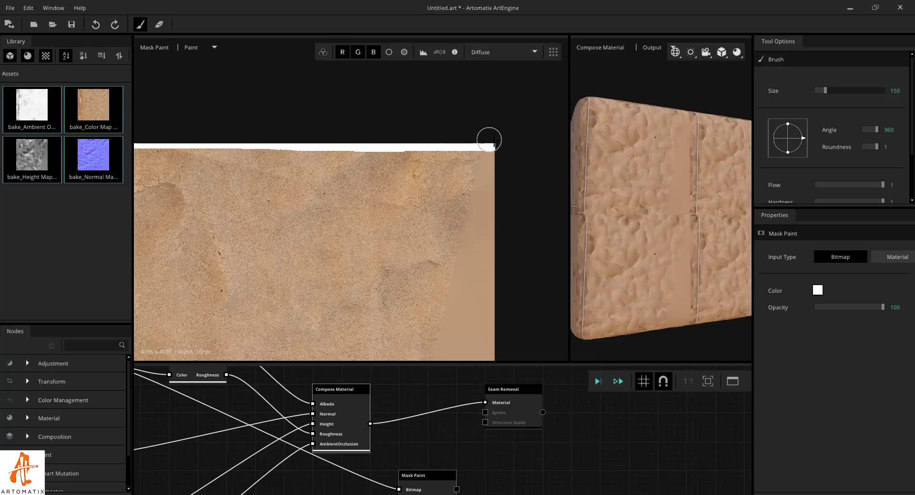
pyautogui.scroll(2, 488, 157)
# Step: Mask down the image's right edge and over the flat right-hand strip
pyautogui.moveTo(493, 133)
pyautogui.mouseDown()
pyautogui.moveTo(472, 212)
pyautogui.moveTo(432, 328)
pyautogui.moveTo(436, 235)
pyautogui.moveTo(463, 131)
pyautogui.moveTo(458, 230)
pyautogui.moveTo(478, 328)
pyautogui.moveTo(442, 112)
pyautogui.moveTo(457, 139)
pyautogui.moveTo(422, 123)
pyautogui.mouseUp()
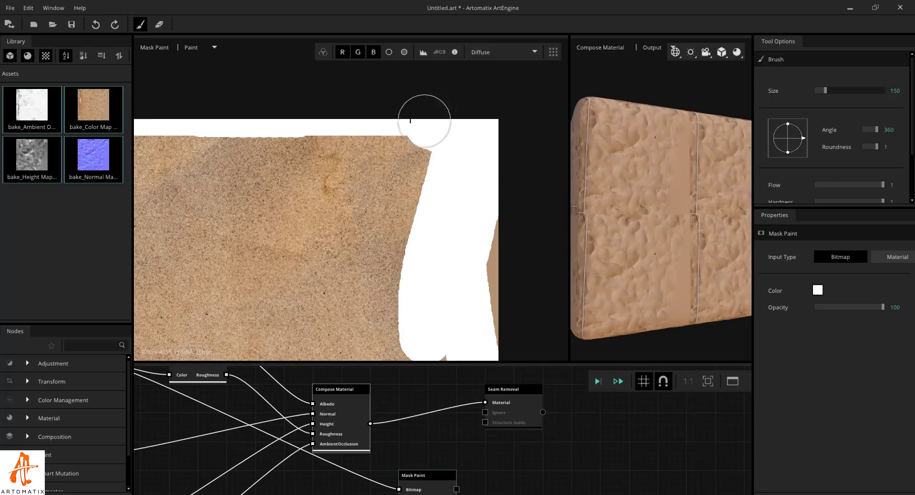
pyautogui.scroll(-2, 435, 134)
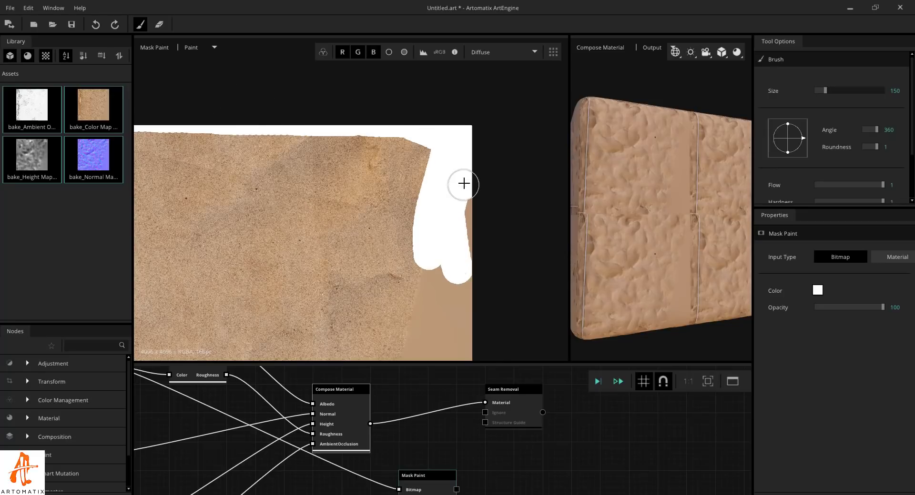
pyautogui.moveTo(463, 183)
pyautogui.mouseDown()
pyautogui.moveTo(469, 290)
pyautogui.moveTo(453, 321)
pyautogui.mouseUp()
pyautogui.scroll(3, 448, 317)
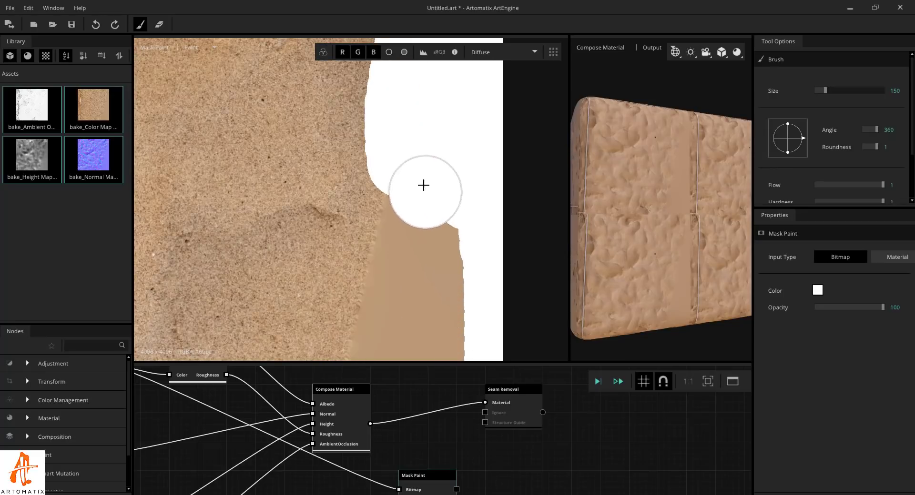
pyautogui.scroll(4, 392, 251)
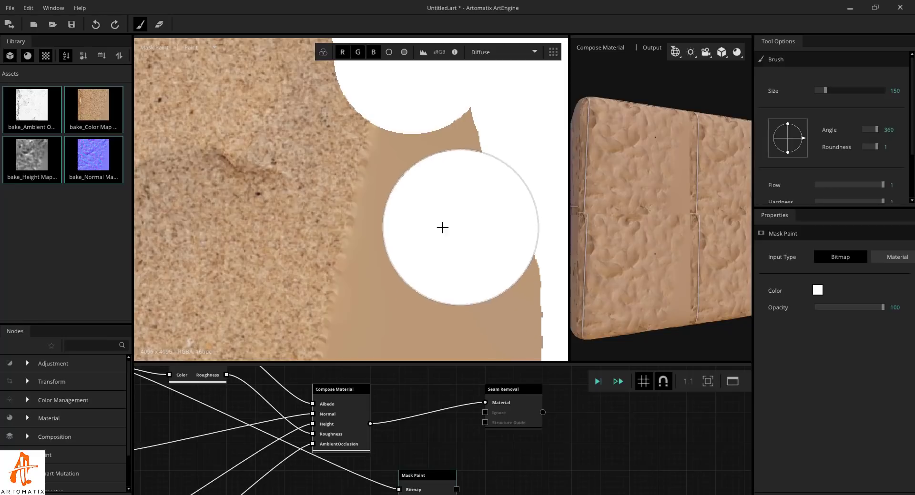
pyautogui.scroll(-5, 442, 227)
pyautogui.moveTo(394, 180)
pyautogui.mouseDown()
pyautogui.moveTo(366, 278)
pyautogui.moveTo(389, 245)
pyautogui.moveTo(412, 264)
pyautogui.mouseUp()
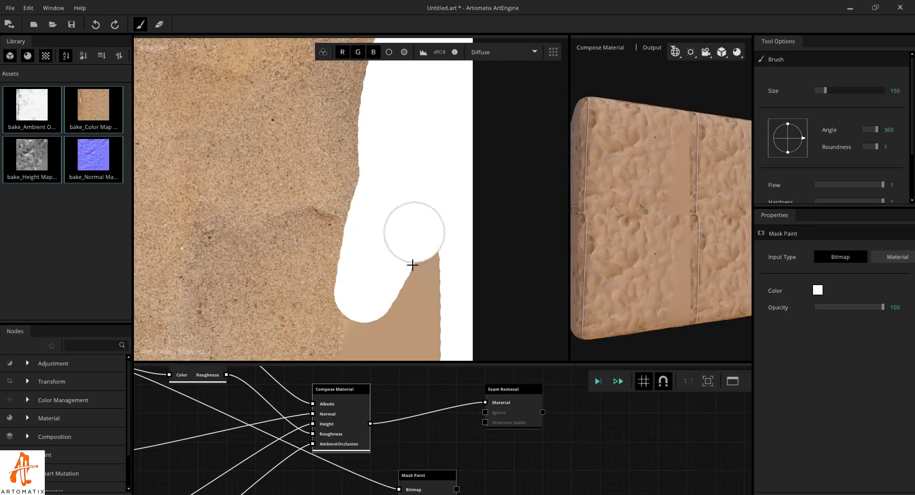
pyautogui.scroll(-3, 387, 164)
pyautogui.scroll(3, 373, 269)
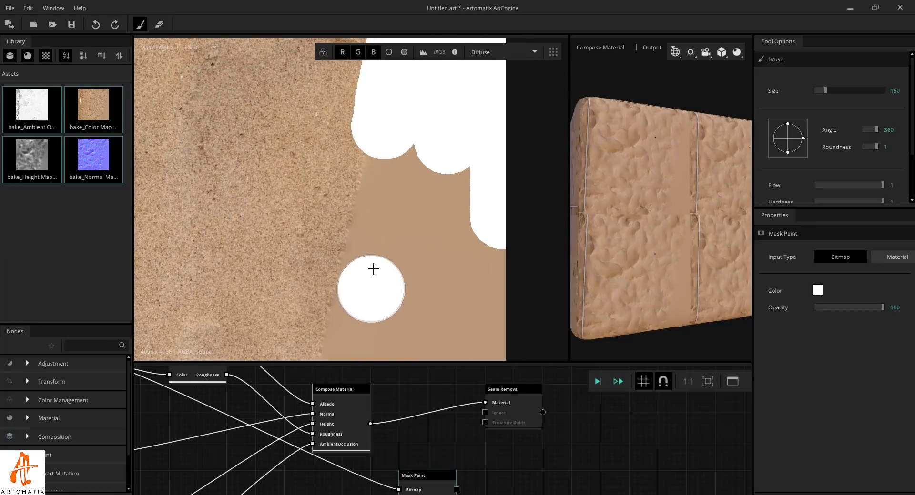
pyautogui.moveTo(384, 135)
pyautogui.mouseDown()
pyautogui.moveTo(352, 275)
pyautogui.moveTo(362, 288)
pyautogui.moveTo(433, 219)
pyautogui.mouseUp()
pyautogui.moveTo(433, 219); pyautogui.dragTo(386, 187, button='middle')
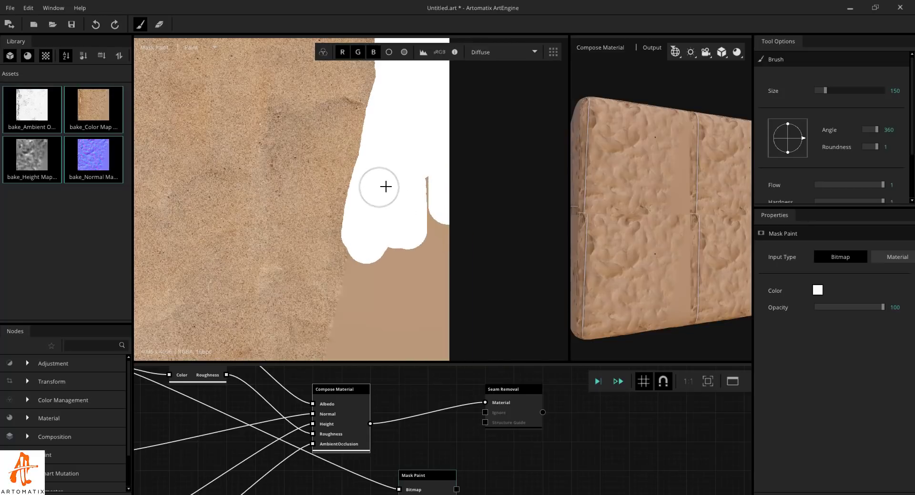
pyautogui.moveTo(386, 187)
pyautogui.mouseDown()
pyautogui.moveTo(426, 300)
pyautogui.moveTo(434, 294)
pyautogui.moveTo(400, 314)
pyautogui.moveTo(360, 300)
pyautogui.mouseUp()
# Step: Extend the white mask over the remaining brown flat area down to the bottom
pyautogui.scroll(4, 360, 301)
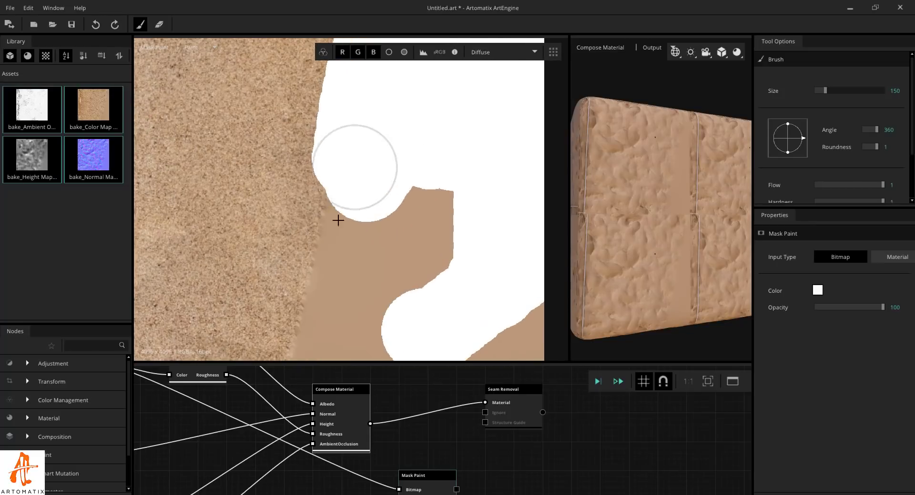
pyautogui.moveTo(337, 220)
pyautogui.mouseDown()
pyautogui.moveTo(344, 242)
pyautogui.moveTo(321, 294)
pyautogui.moveTo(430, 191)
pyautogui.moveTo(390, 285)
pyautogui.moveTo(398, 323)
pyautogui.moveTo(405, 216)
pyautogui.mouseUp()
pyautogui.scroll(-3, 390, 187)
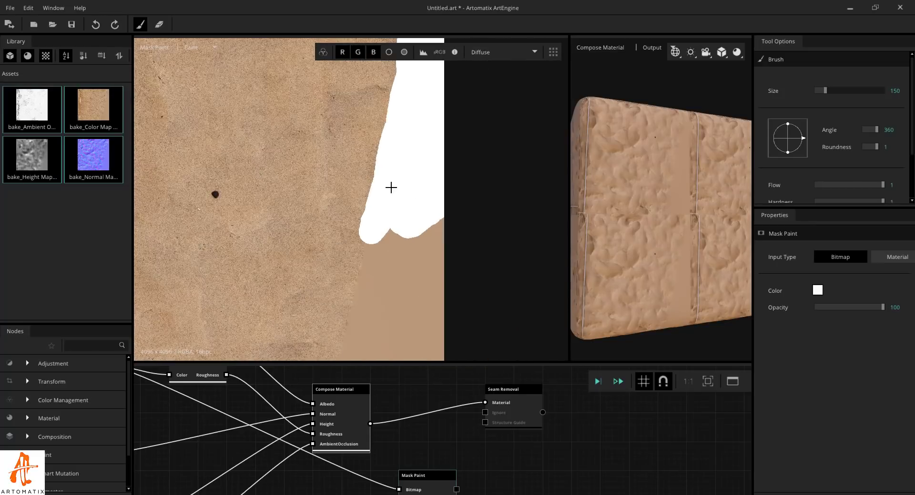
pyautogui.scroll(3, 362, 327)
pyautogui.moveTo(393, 153)
pyautogui.mouseDown()
pyautogui.moveTo(447, 130)
pyautogui.moveTo(349, 246)
pyautogui.mouseUp()
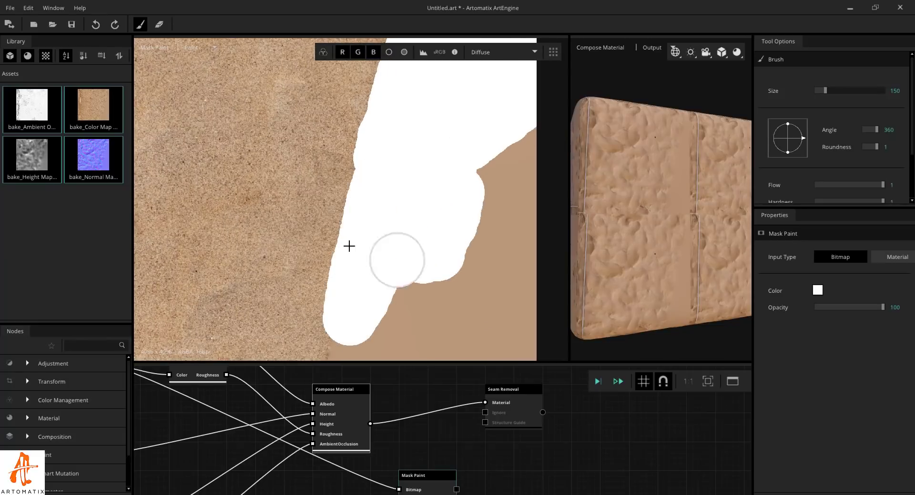
pyautogui.scroll(-3, 422, 183)
pyautogui.moveTo(423, 184)
pyautogui.mouseDown()
pyautogui.moveTo(431, 242)
pyautogui.moveTo(447, 229)
pyautogui.moveTo(427, 137)
pyautogui.moveTo(394, 292)
pyautogui.mouseUp()
pyautogui.moveTo(403, 257); pyautogui.dragTo(411, 171, button='middle')
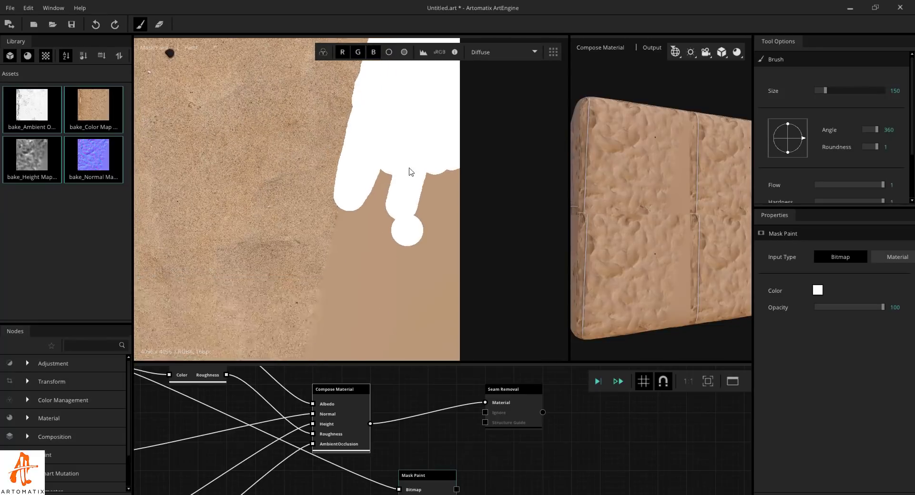
pyautogui.moveTo(353, 120)
pyautogui.mouseDown()
pyautogui.moveTo(296, 327)
pyautogui.moveTo(360, 120)
pyautogui.moveTo(380, 207)
pyautogui.moveTo(375, 252)
pyautogui.mouseUp()
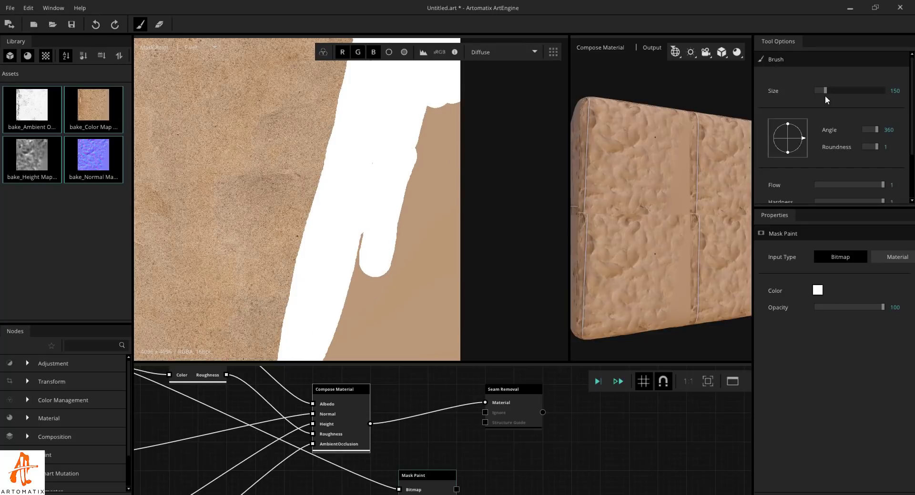
# Step: Set the brush size to 411 and mask the rest of the flat right strip
pyautogui.moveTo(839, 90); pyautogui.dragTo(842, 91)
pyautogui.moveTo(396, 131)
pyautogui.mouseDown()
pyautogui.moveTo(419, 218)
pyautogui.moveTo(334, 343)
pyautogui.mouseUp()
pyautogui.moveTo(401, 216)
pyautogui.mouseDown(button='middle')
pyautogui.moveTo(395, 149)
pyautogui.moveTo(439, 113)
pyautogui.mouseUp(button='middle')
pyautogui.moveTo(439, 113)
pyautogui.mouseDown()
pyautogui.moveTo(366, 334)
pyautogui.moveTo(357, 218)
pyautogui.mouseUp()
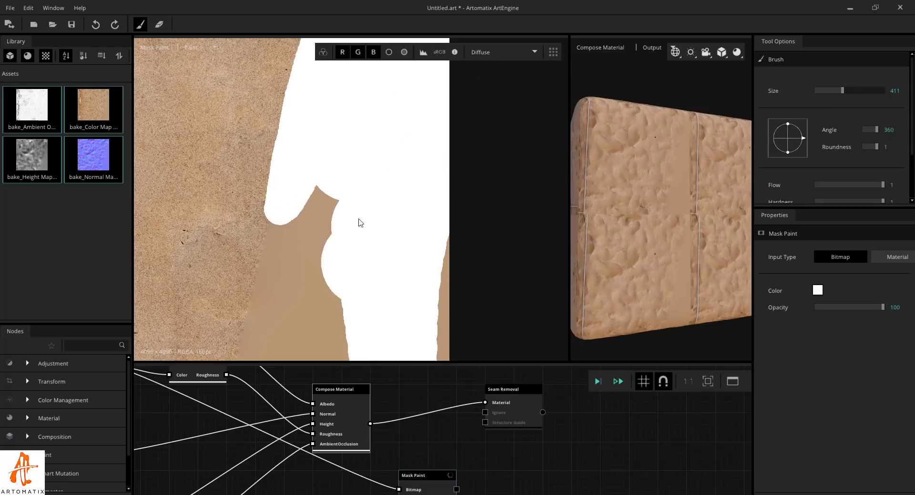
pyautogui.scroll(-2, 393, 202)
pyautogui.moveTo(362, 272)
pyautogui.mouseDown()
pyautogui.moveTo(338, 132)
pyautogui.moveTo(293, 198)
pyautogui.moveTo(260, 276)
pyautogui.moveTo(276, 296)
pyautogui.moveTo(342, 191)
pyautogui.moveTo(326, 313)
pyautogui.moveTo(306, 160)
pyautogui.moveTo(283, 307)
pyautogui.moveTo(366, 274)
pyautogui.mouseUp()
# Step: Bring the image's left side into view and mask upward along its left edge
pyautogui.moveTo(204, 262); pyautogui.dragTo(500, 205, button='middle')
pyautogui.scroll(3, 500, 205)
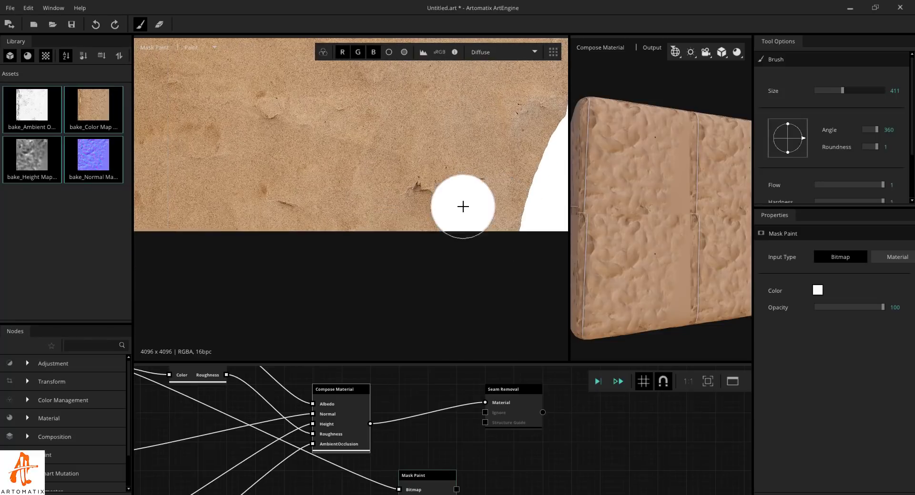
pyautogui.moveTo(429, 279); pyautogui.dragTo(367, 207, button='middle')
pyautogui.scroll(-4, 405, 184)
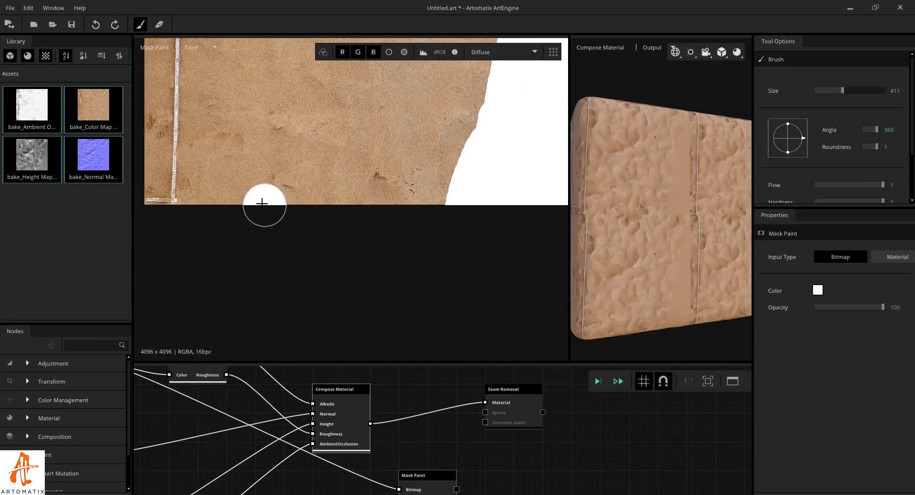
pyautogui.moveTo(261, 206); pyautogui.dragTo(322, 221, button='middle')
pyautogui.scroll(3, 322, 221)
pyautogui.scroll(1, 317, 215)
pyautogui.scroll(-1, 286, 199)
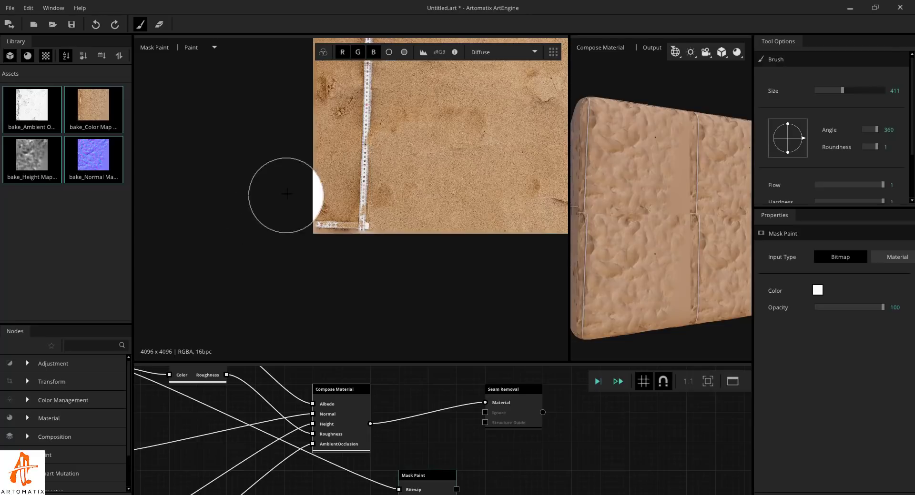
pyautogui.moveTo(286, 199); pyautogui.dragTo(268, 269, button='middle')
pyautogui.moveTo(267, 269)
pyautogui.mouseDown()
pyautogui.moveTo(350, 286)
pyautogui.moveTo(316, 292)
pyautogui.moveTo(333, 124)
pyautogui.mouseUp()
pyautogui.moveTo(333, 124); pyautogui.dragTo(337, 289, button='middle')
pyautogui.moveTo(322, 285); pyautogui.dragTo(323, 111)
pyautogui.moveTo(323, 111); pyautogui.dragTo(302, 282, button='middle')
# Step: Finish masking the left edge up to the top and touch up its border
pyautogui.moveTo(302, 300); pyautogui.dragTo(312, 135)
pyautogui.moveTo(312, 135); pyautogui.dragTo(302, 323, button='middle')
pyautogui.moveTo(291, 317)
pyautogui.mouseDown()
pyautogui.moveTo(296, 185)
pyautogui.moveTo(285, 149)
pyautogui.mouseUp()
pyautogui.moveTo(262, 326); pyautogui.dragTo(271, 147)
pyautogui.scroll(2, 272, 148)
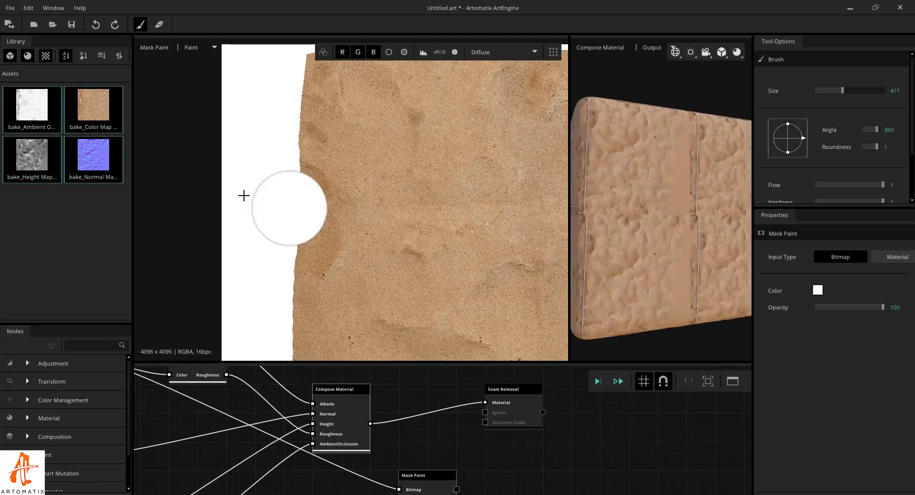
pyautogui.scroll(-2, 245, 195)
pyautogui.scroll(2, 334, 209)
pyautogui.scroll(2, 419, 238)
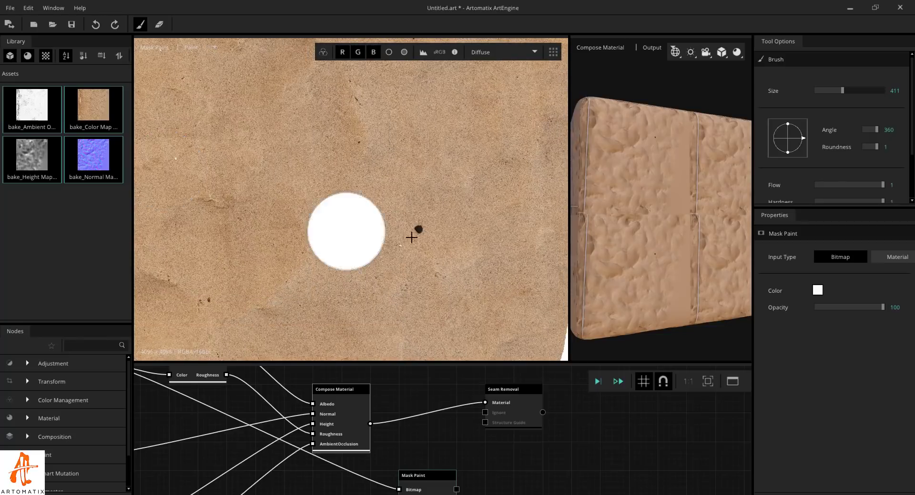
pyautogui.scroll(-4, 438, 246)
pyautogui.scroll(5, 443, 253)
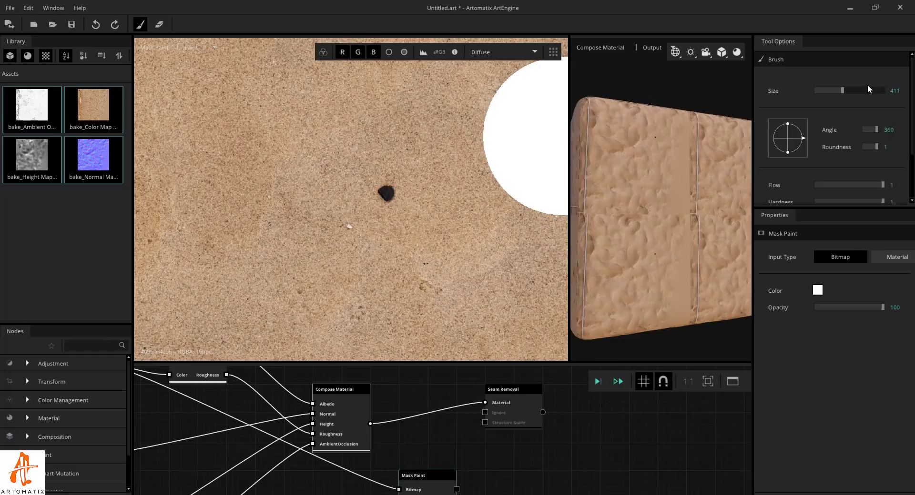
# Step: Set the brush size to 85 and dab white mask over the dark pebble
pyautogui.moveTo(830, 90)
pyautogui.mouseDown()
pyautogui.moveTo(806, 94)
pyautogui.moveTo(818, 90)
pyautogui.mouseUp()
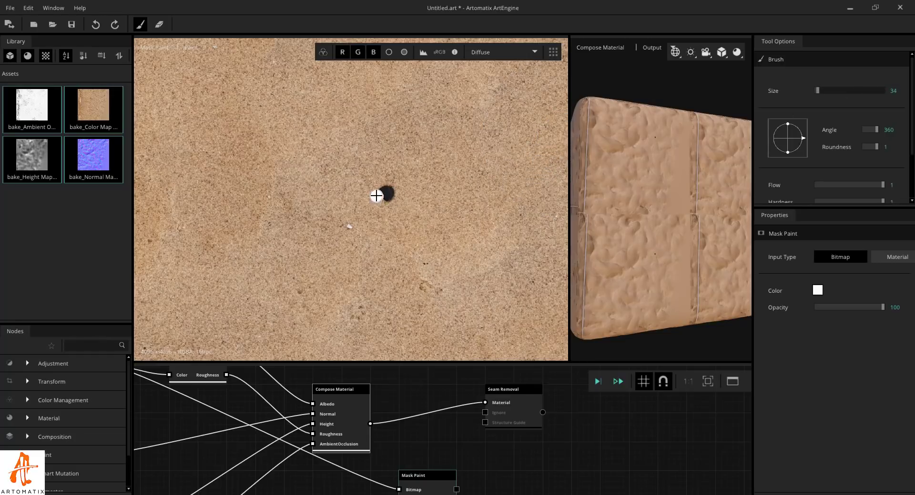
pyautogui.moveTo(820, 90); pyautogui.dragTo(821, 90)
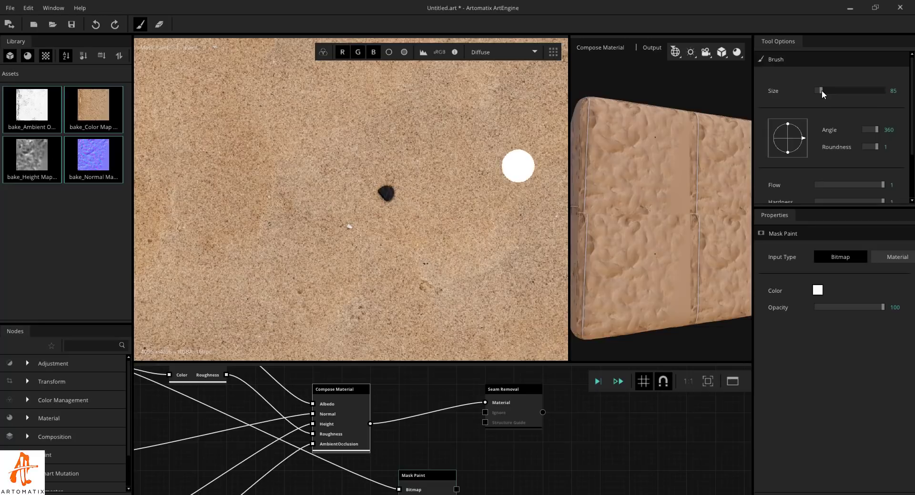
pyautogui.click(386, 194)
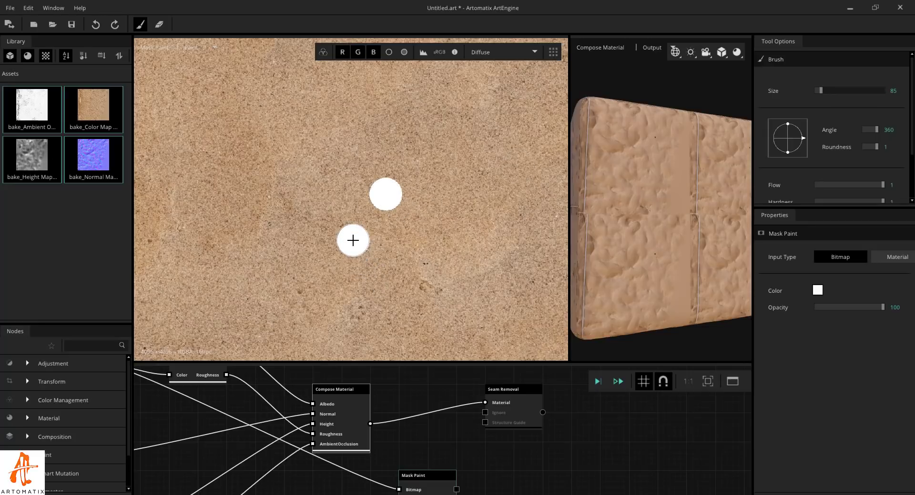
# Step: Reduce the brush size to 35 for masking the tiny specks
pyautogui.scroll(-5, 353, 240)
pyautogui.scroll(2, 363, 235)
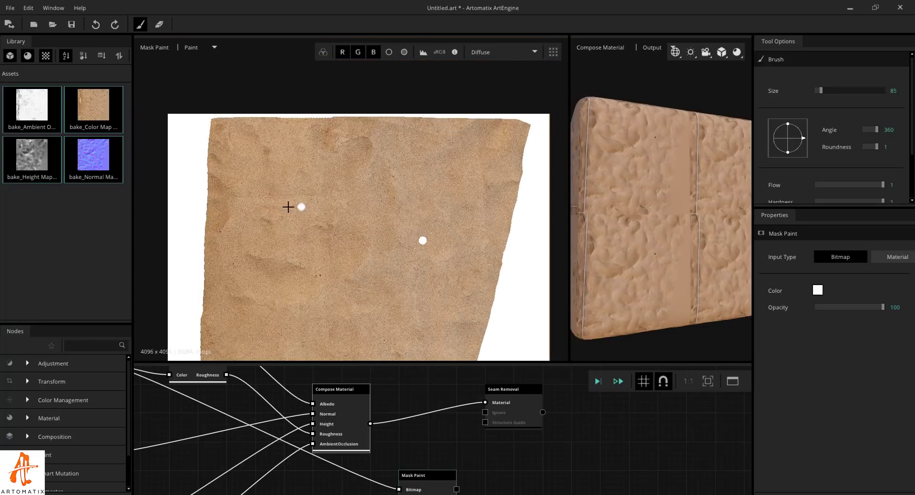
pyautogui.scroll(6, 288, 207)
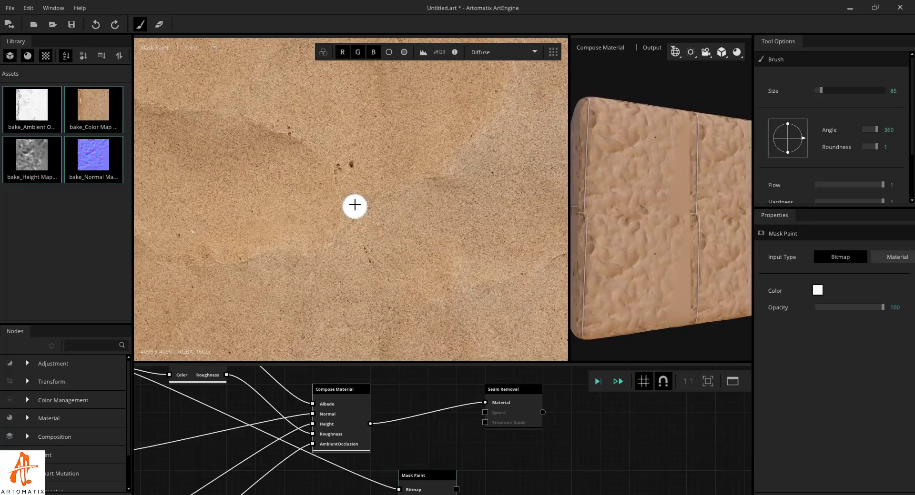
pyautogui.scroll(2, 354, 205)
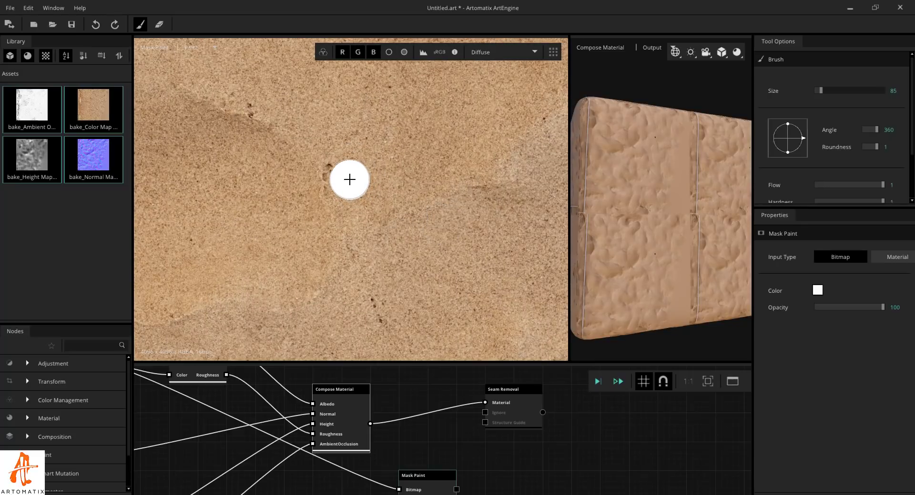
pyautogui.press('[')
pyautogui.press('[')
pyautogui.press('[')
pyautogui.press('[')
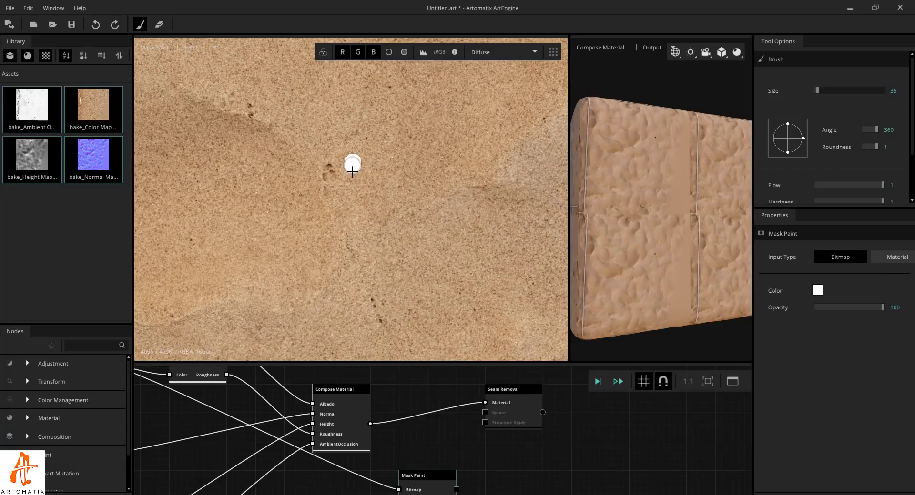
pyautogui.scroll(-3, 444, 280)
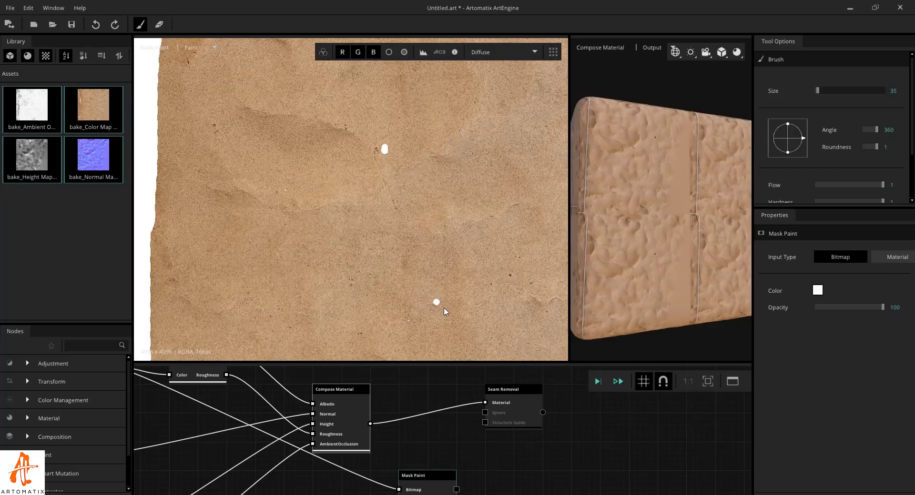
# Step: Enlarge the brush and cover the footprint marks with white mask blobs and dabs
pyautogui.moveTo(446, 311)
pyautogui.mouseDown(button='middle')
pyautogui.moveTo(351, 289)
pyautogui.moveTo(359, 190)
pyautogui.moveTo(341, 149)
pyautogui.mouseUp(button='middle')
pyautogui.scroll(2, 465, 210)
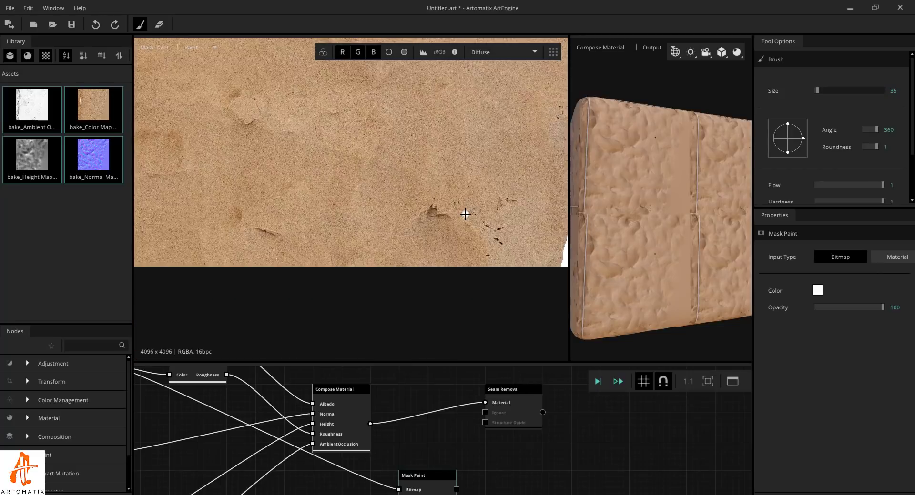
pyautogui.scroll(1, 424, 224)
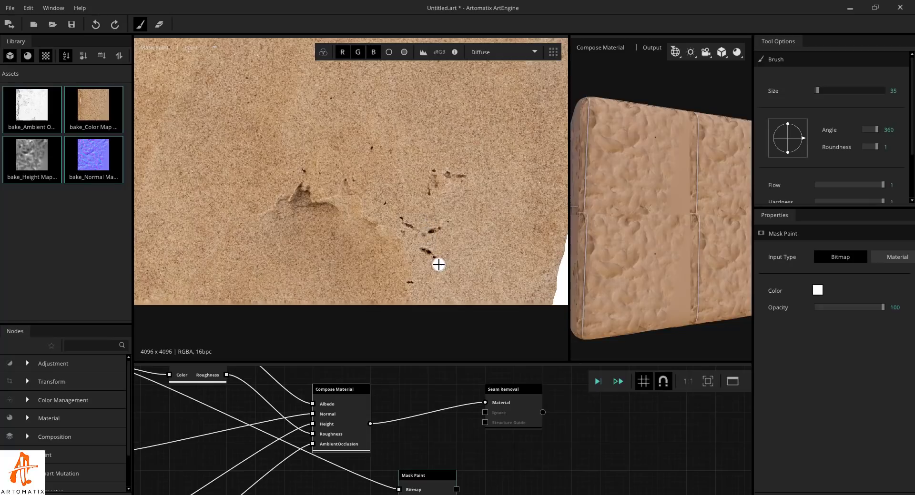
pyautogui.moveTo(401, 218)
pyautogui.mouseDown()
pyautogui.moveTo(451, 229)
pyautogui.moveTo(430, 220)
pyautogui.mouseUp()
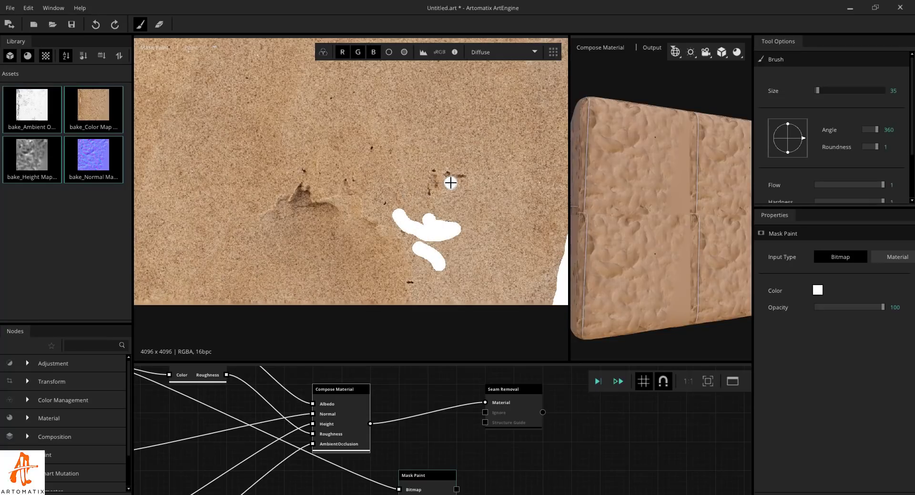
pyautogui.press(']')
pyautogui.moveTo(458, 180); pyautogui.dragTo(428, 188)
pyautogui.moveTo(362, 152); pyautogui.dragTo(391, 157)
pyautogui.moveTo(292, 190)
pyautogui.mouseDown()
pyautogui.moveTo(332, 210)
pyautogui.moveTo(277, 205)
pyautogui.mouseUp()
pyautogui.moveTo(366, 224)
pyautogui.mouseDown()
pyautogui.moveTo(415, 276)
pyautogui.moveTo(409, 283)
pyautogui.moveTo(324, 201)
pyautogui.moveTo(347, 178)
pyautogui.mouseUp()
pyautogui.click(407, 278)
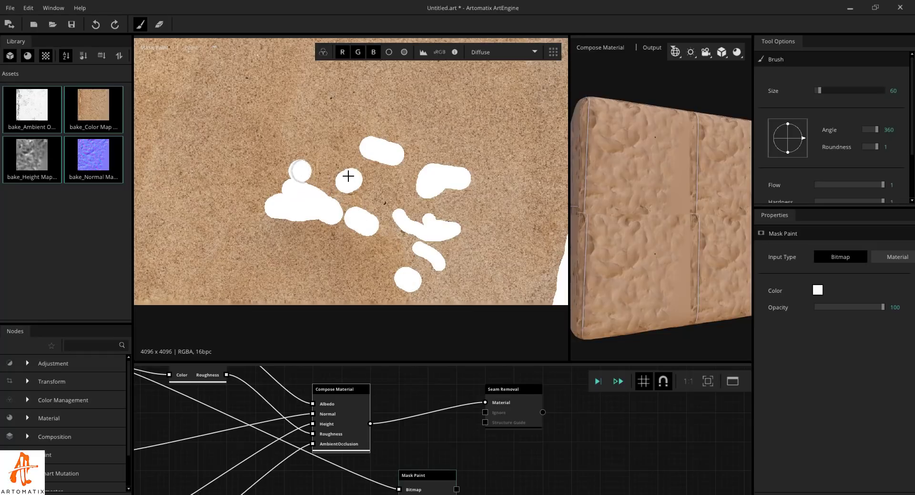
pyautogui.scroll(5, 431, 300)
pyautogui.scroll(-3, 292, 317)
# Step: Mask the strip along the texture's bottom edge, extending left over the tan strip
pyautogui.moveTo(292, 316)
pyautogui.mouseDown()
pyautogui.moveTo(524, 315)
pyautogui.moveTo(484, 313)
pyautogui.mouseUp()
pyautogui.scroll(-5, 484, 313)
pyautogui.scroll(5, 394, 233)
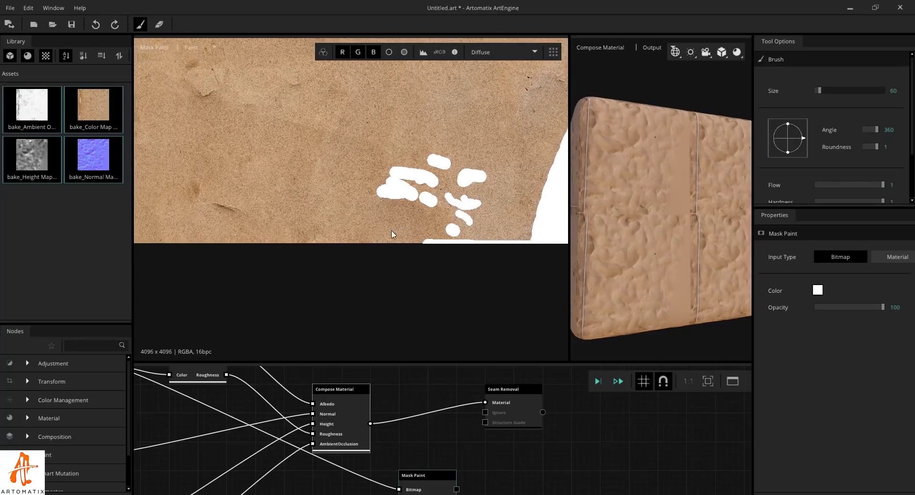
pyautogui.moveTo(454, 215); pyautogui.dragTo(222, 213)
pyautogui.hscroll(-5, 502, 235)
pyautogui.moveTo(529, 212); pyautogui.dragTo(243, 226)
pyautogui.hscroll(-5, 513, 229)
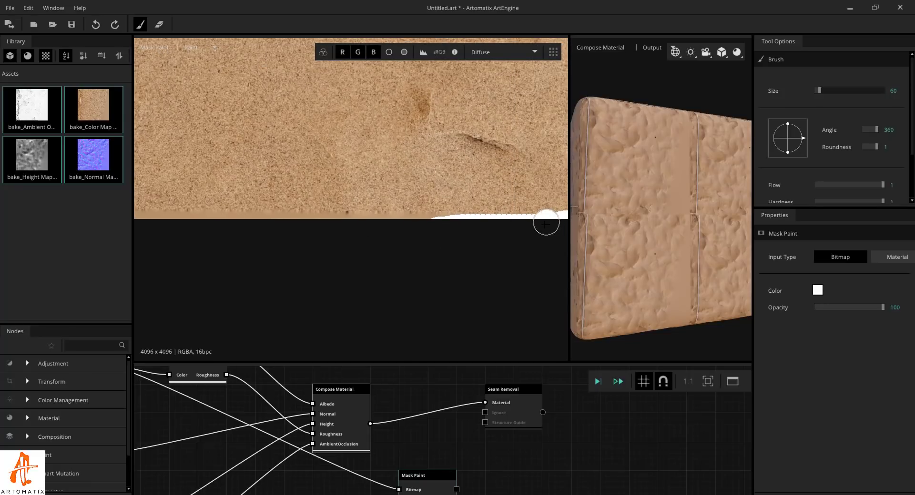
pyautogui.moveTo(520, 222); pyautogui.dragTo(226, 218)
pyautogui.hscroll(-5, 436, 241)
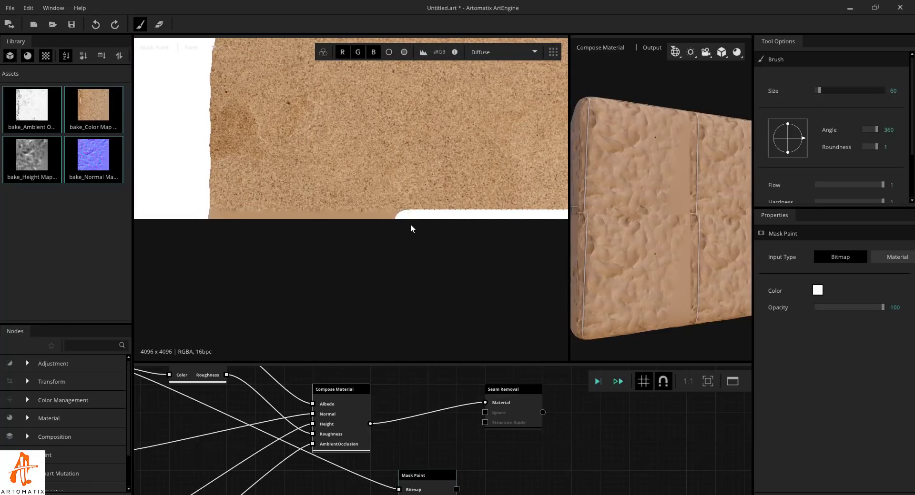
pyautogui.moveTo(438, 231)
pyautogui.mouseDown()
pyautogui.moveTo(289, 230)
pyautogui.moveTo(183, 217)
pyautogui.mouseUp()
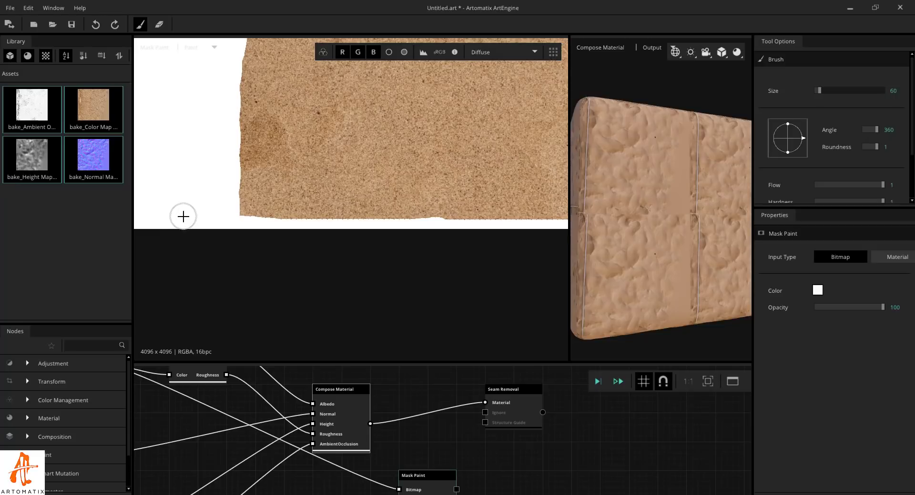
# Step: Pan around the texture view and shift the node graph to reveal more nodes
pyautogui.scroll(3, 219, 194)
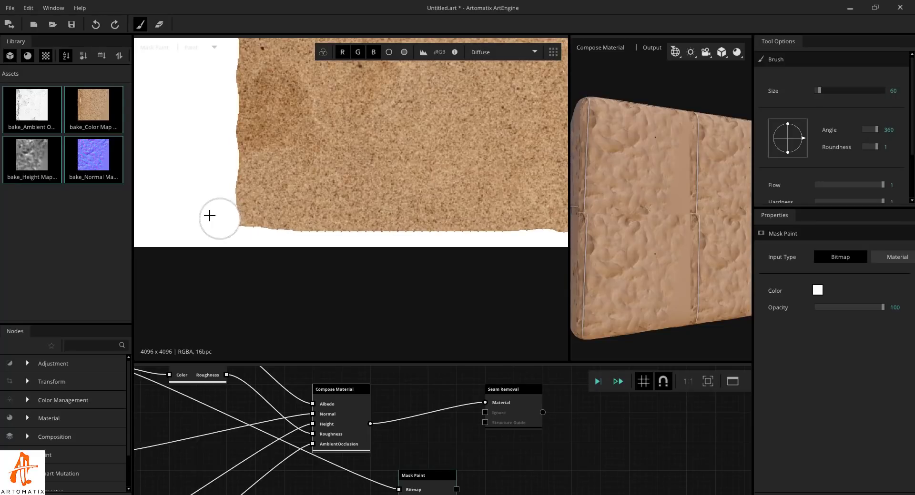
pyautogui.hscroll(10, 234, 247)
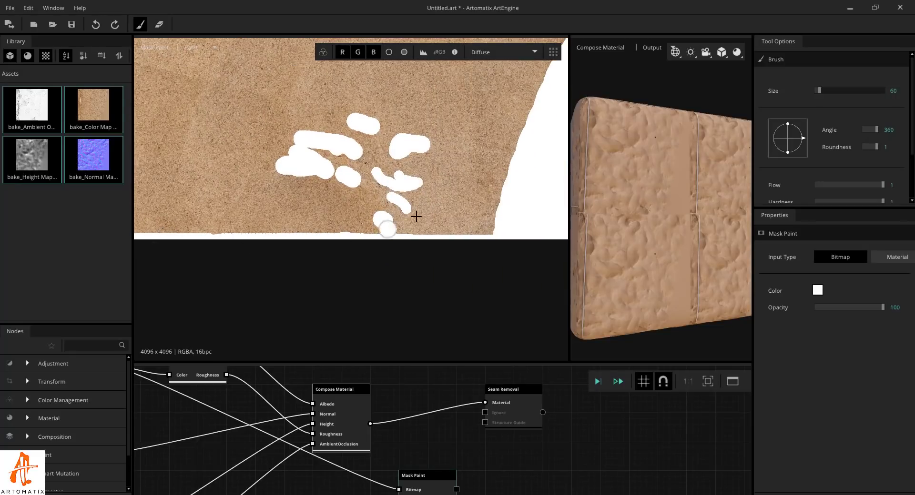
pyautogui.scroll(5, 337, 236)
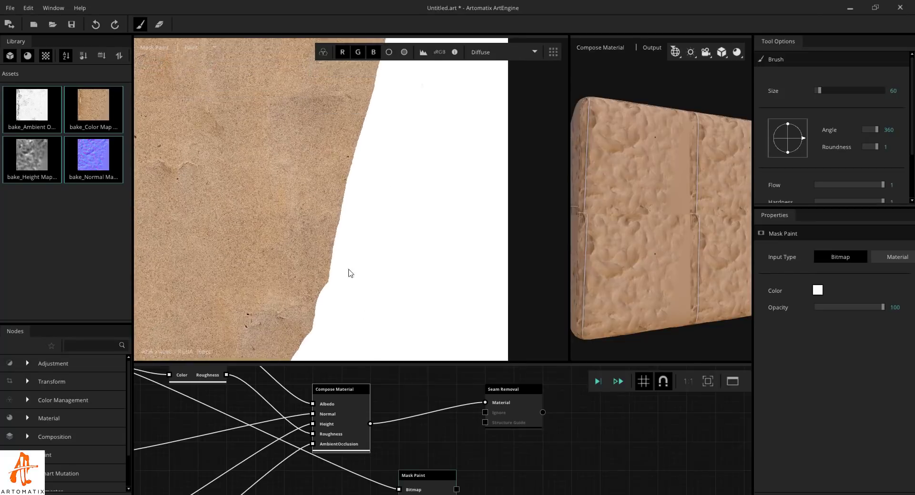
pyautogui.scroll(-2, 382, 200)
pyautogui.scroll(5, 437, 211)
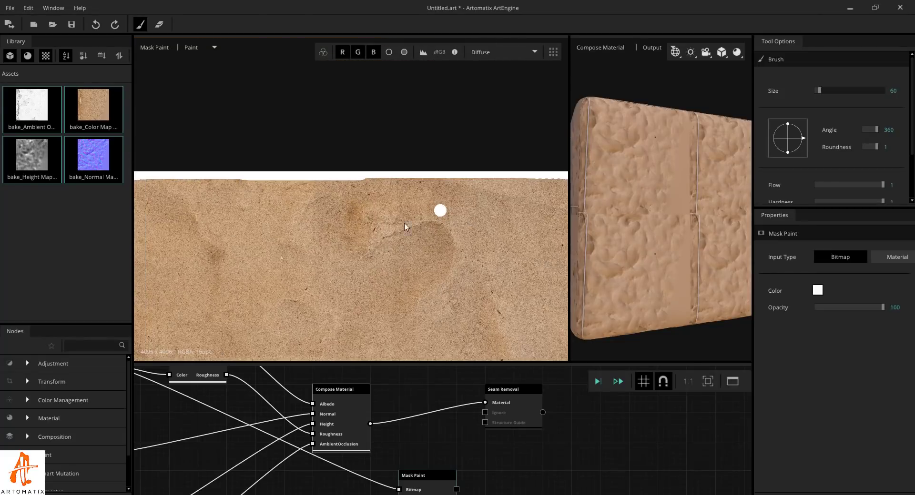
pyautogui.hscroll(-5, 252, 232)
pyautogui.scroll(-3, 316, 174)
pyautogui.hscroll(3, 317, 174)
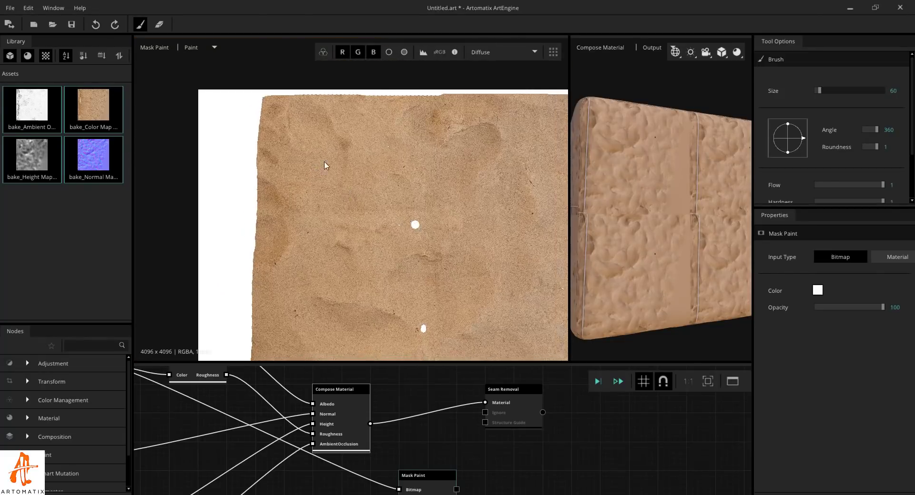
pyautogui.scroll(-2, 321, 231)
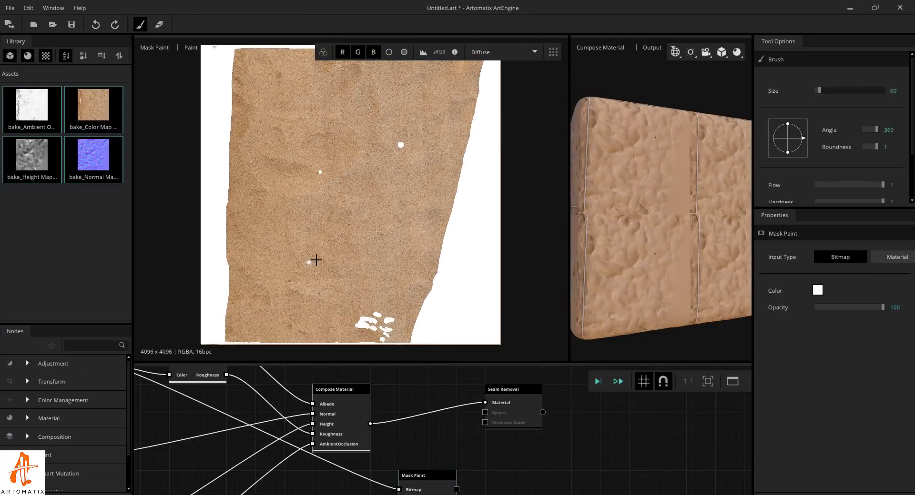
pyautogui.scroll(-2, 336, 217)
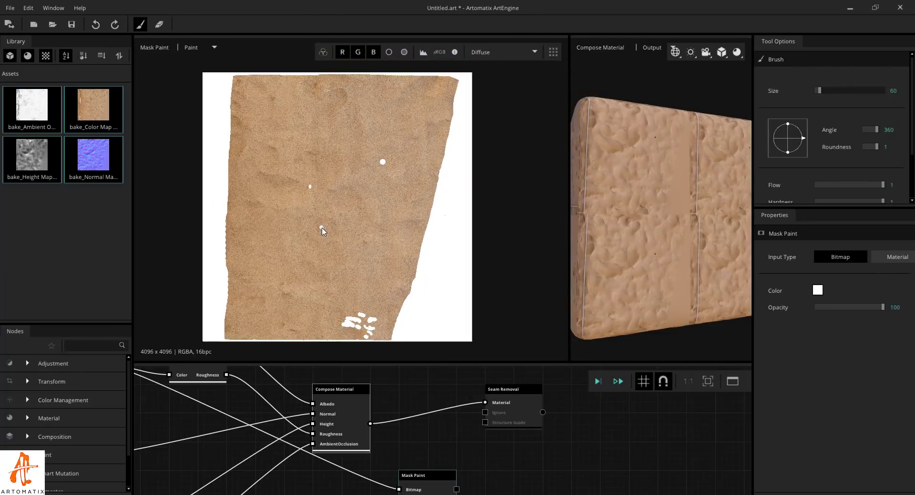
pyautogui.scroll(6, 272, 290)
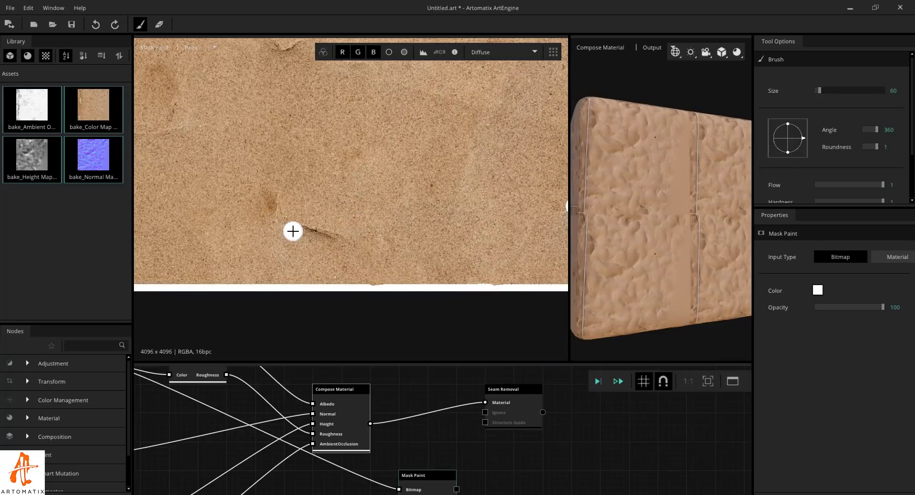
pyautogui.scroll(-3, 296, 224)
pyautogui.moveTo(329, 139); pyautogui.dragTo(299, 236, button='middle')
pyautogui.scroll(-2, 299, 236)
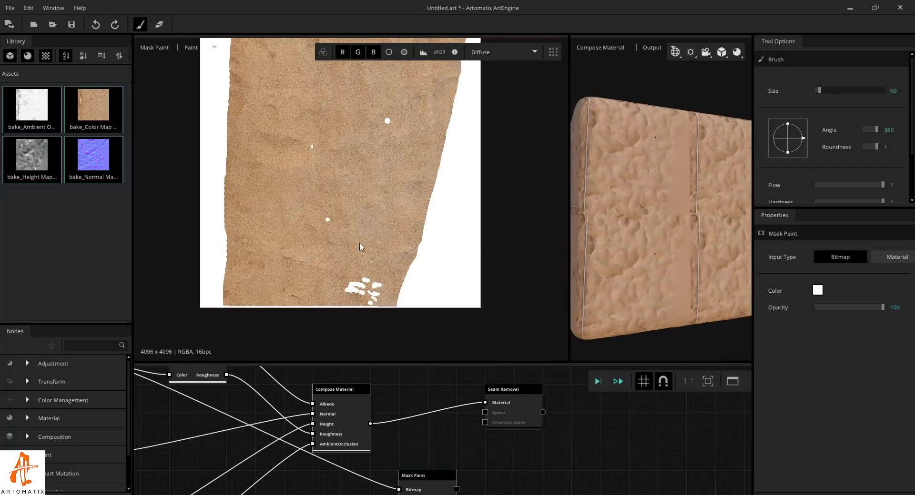
pyautogui.moveTo(283, 155); pyautogui.dragTo(318, 201, button='middle')
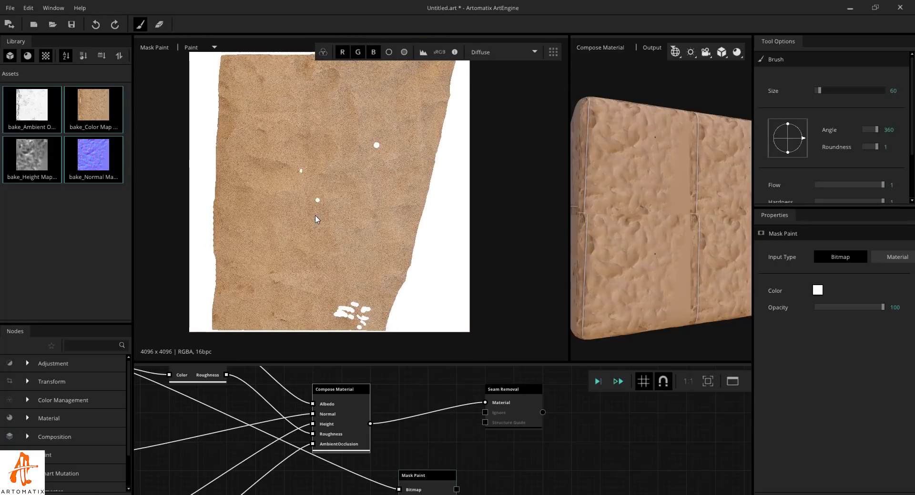
pyautogui.moveTo(399, 416); pyautogui.dragTo(410, 385, button='middle')
# Step: Wire Compose Material into Mask Paint and place Mask Paint below Compose Material
pyautogui.scroll(-2, 411, 385)
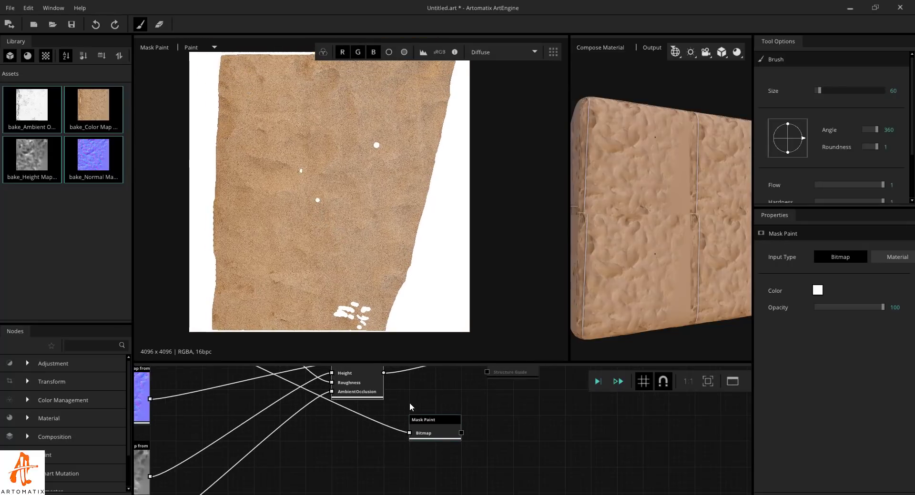
pyautogui.moveTo(377, 396)
pyautogui.mouseDown()
pyautogui.moveTo(429, 454)
pyautogui.moveTo(436, 387)
pyautogui.mouseUp()
pyautogui.moveTo(437, 387); pyautogui.dragTo(436, 445, button='middle')
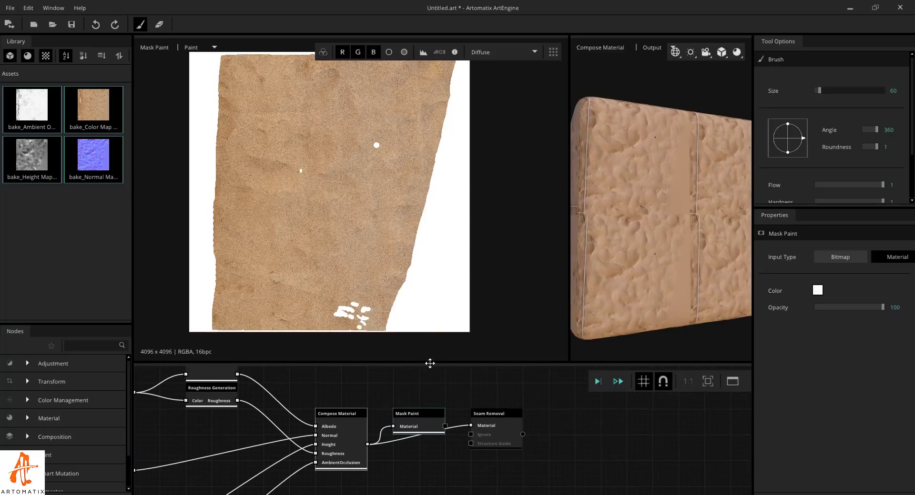
pyautogui.moveTo(430, 363); pyautogui.dragTo(419, 233)
pyautogui.scroll(3, 424, 295)
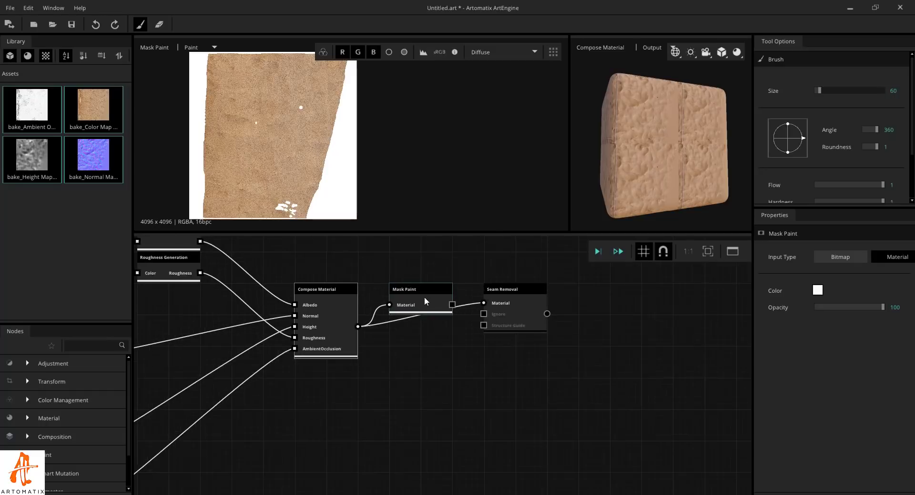
pyautogui.moveTo(423, 296)
pyautogui.mouseDown()
pyautogui.moveTo(419, 368)
pyautogui.moveTo(466, 345)
pyautogui.moveTo(493, 318)
pyautogui.mouseUp()
pyautogui.scroll(2, 522, 306)
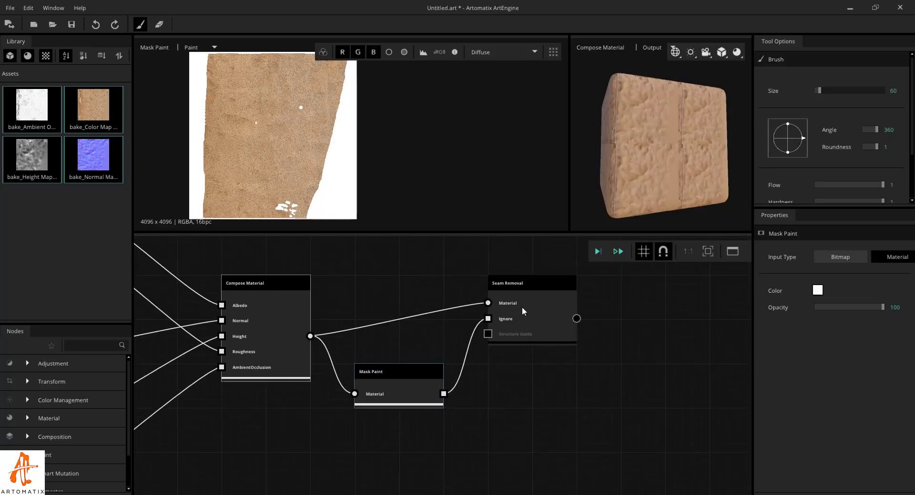
pyautogui.scroll(-3, 530, 313)
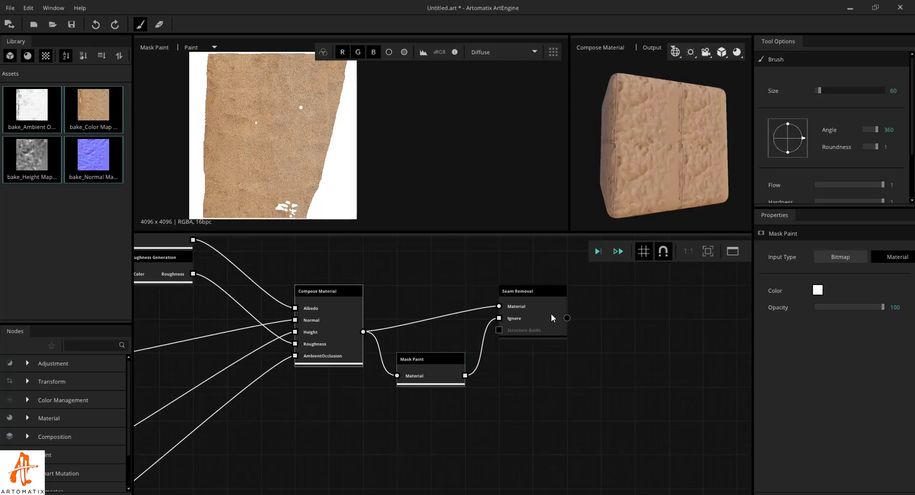
# Step: Execute the Seam Removal node and widen the 3D preview with the splitter
pyautogui.rightClick(523, 323)
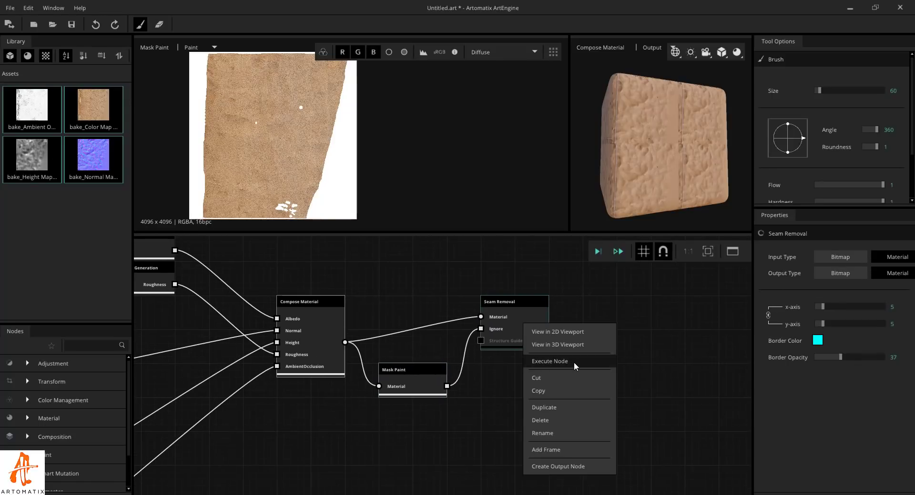
pyautogui.click(558, 361)
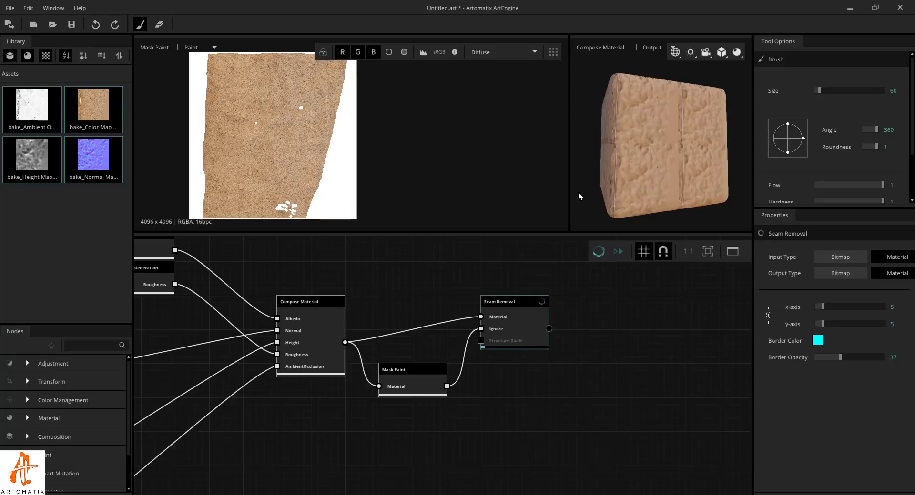
pyautogui.moveTo(568, 192); pyautogui.dragTo(417, 190)
pyautogui.scroll(5, 593, 142)
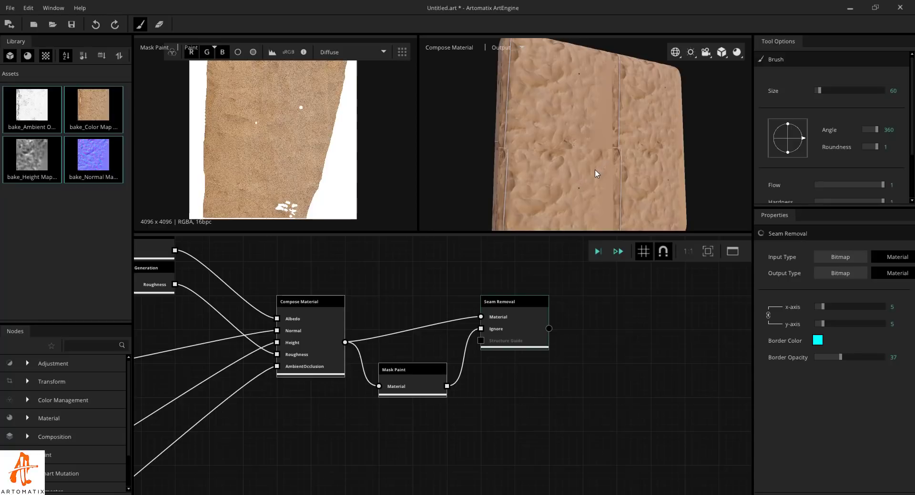
# Step: Show the Seam Removal result in the 3D preview and orbit to inspect the surface
pyautogui.moveTo(595, 173); pyautogui.dragTo(571, 157)
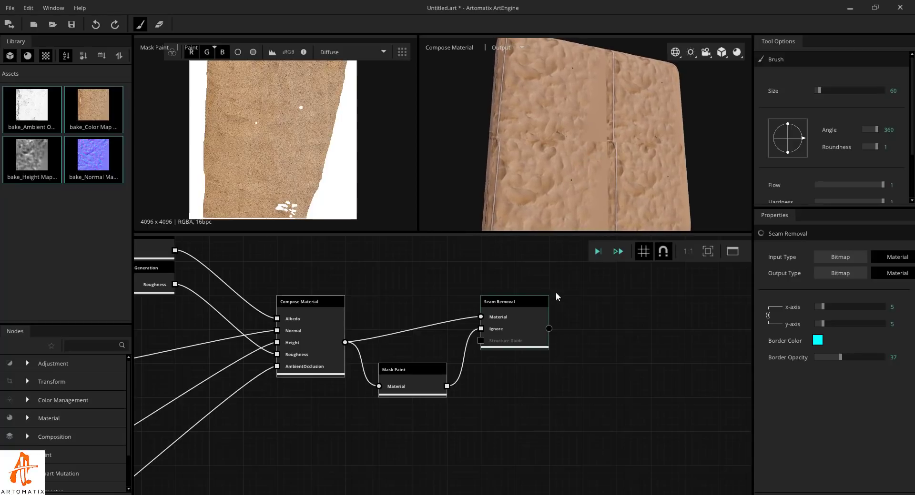
pyautogui.rightClick(522, 321)
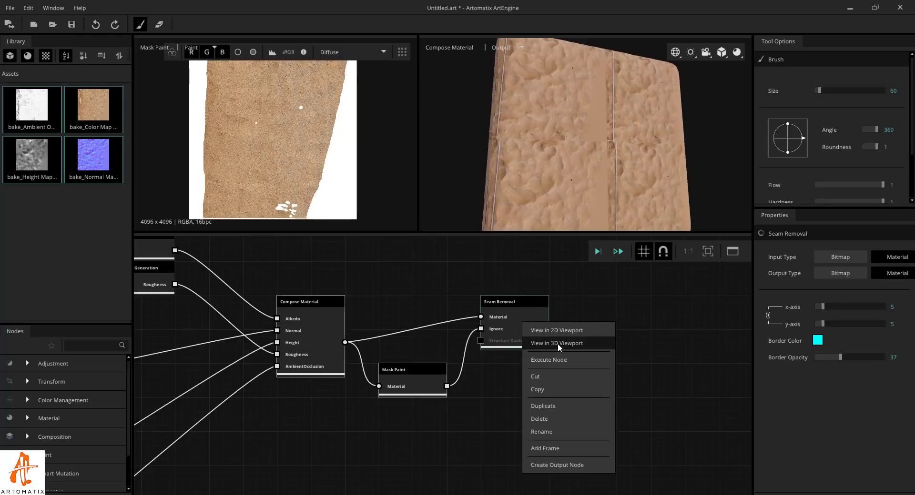
pyautogui.click(558, 343)
pyautogui.scroll(6, 586, 171)
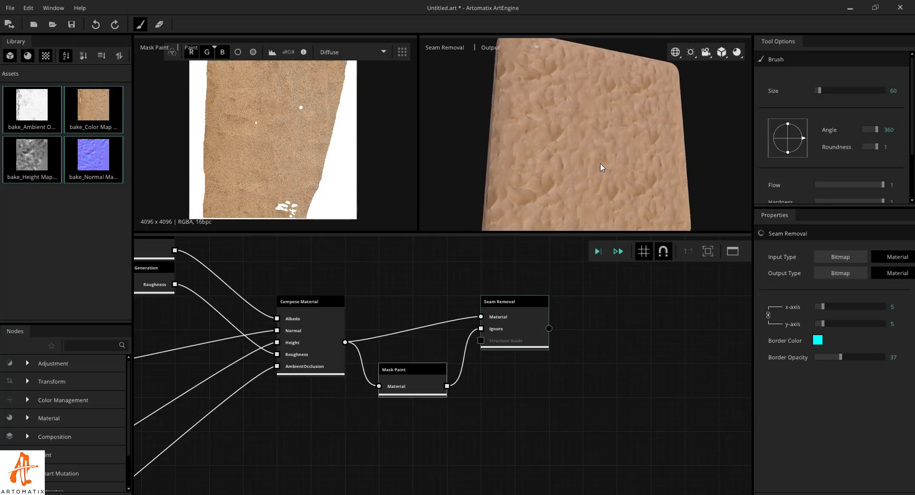
pyautogui.scroll(5, 615, 150)
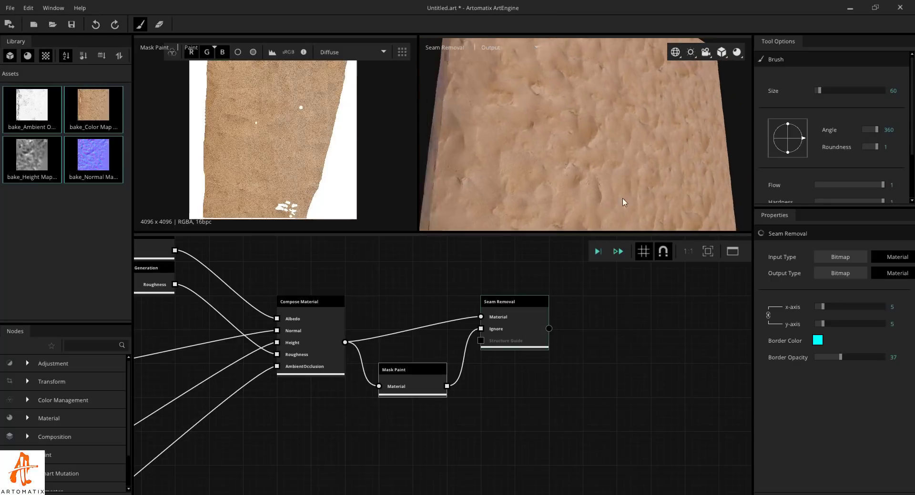
pyautogui.moveTo(608, 152); pyautogui.dragTo(624, 134)
pyautogui.scroll(-2, 624, 125)
pyautogui.scroll(-5, 605, 136)
pyautogui.scroll(5, 574, 167)
# Step: Set the preview geometry tiling to 3 in U and V and enlarge the viewports
pyautogui.click(736, 53)
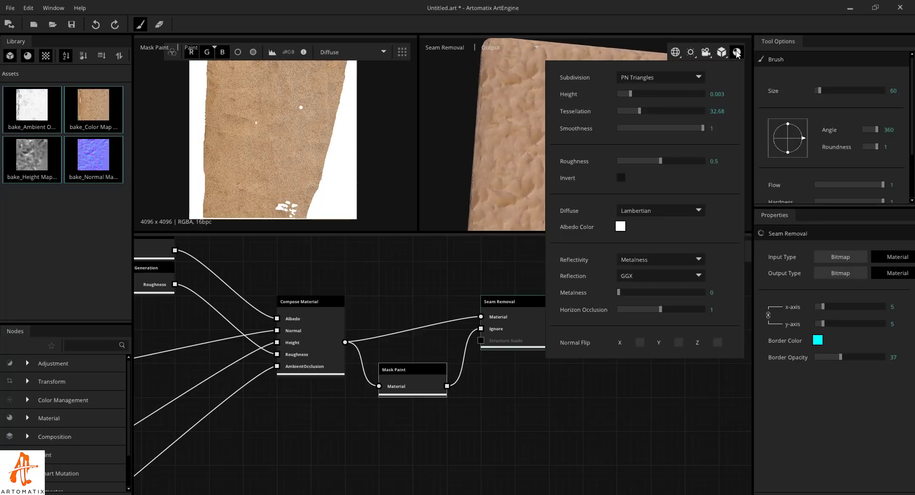
pyautogui.click(722, 52)
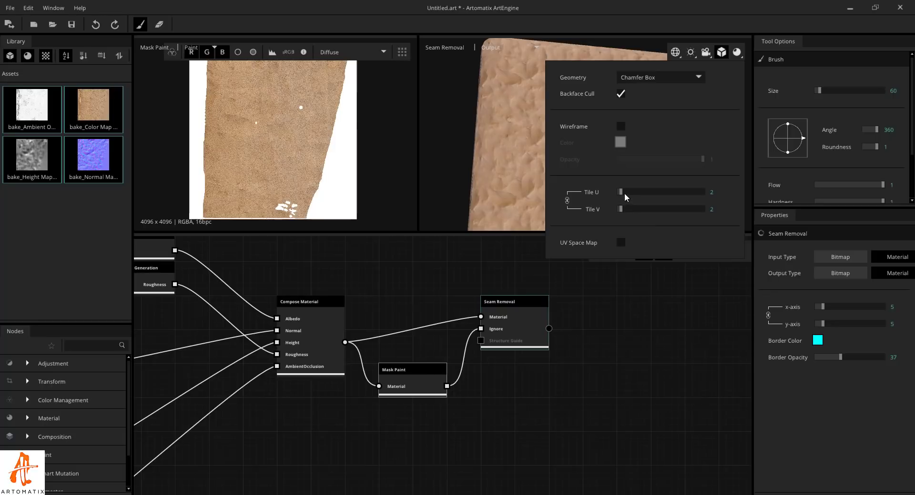
pyautogui.moveTo(620, 192); pyautogui.dragTo(623, 193)
pyautogui.click(442, 139)
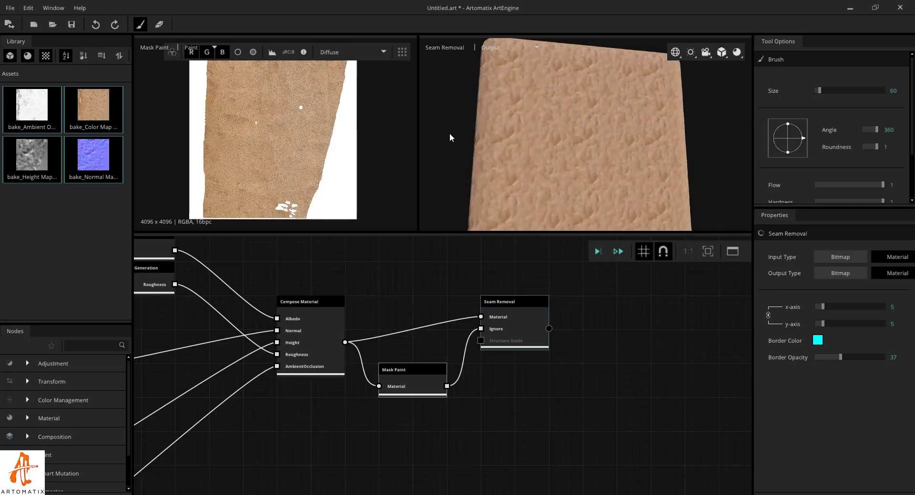
pyautogui.scroll(-5, 448, 124)
pyautogui.scroll(5, 565, 146)
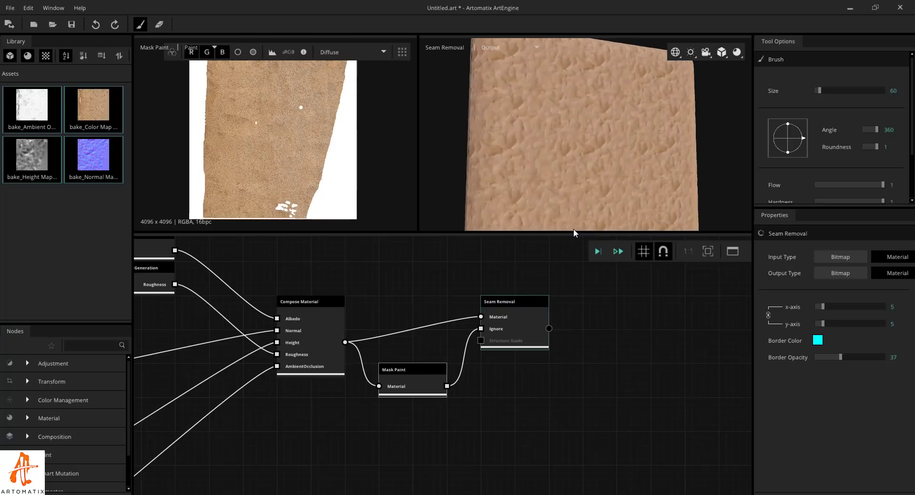
pyautogui.moveTo(572, 233); pyautogui.dragTo(584, 310)
pyautogui.scroll(-5, 594, 233)
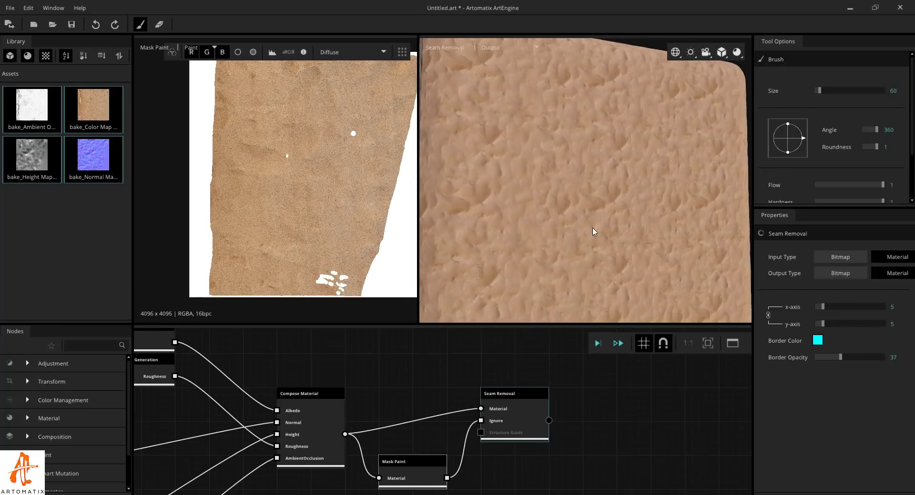
pyautogui.moveTo(598, 237); pyautogui.dragTo(625, 163)
pyautogui.scroll(5, 592, 184)
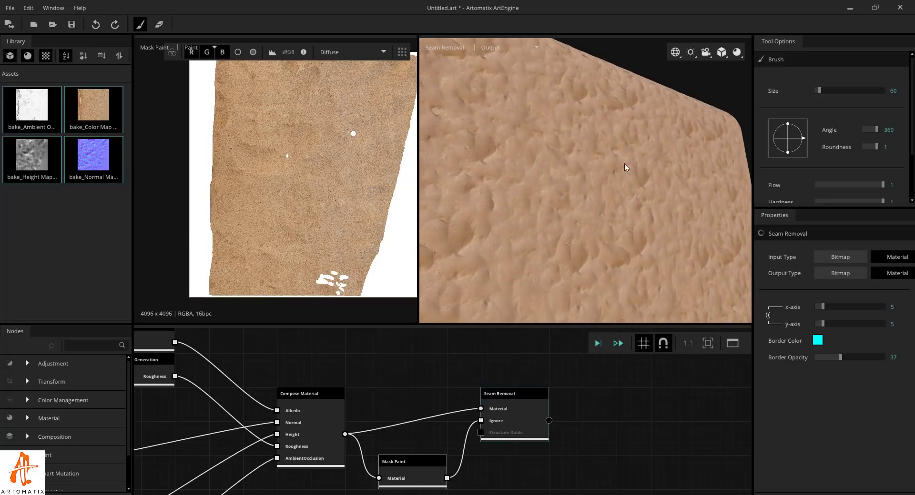
pyautogui.scroll(-5, 625, 179)
pyautogui.scroll(-2, 586, 181)
pyautogui.scroll(8, 599, 216)
pyautogui.moveTo(596, 213); pyautogui.dragTo(651, 219)
pyautogui.scroll(-5, 582, 197)
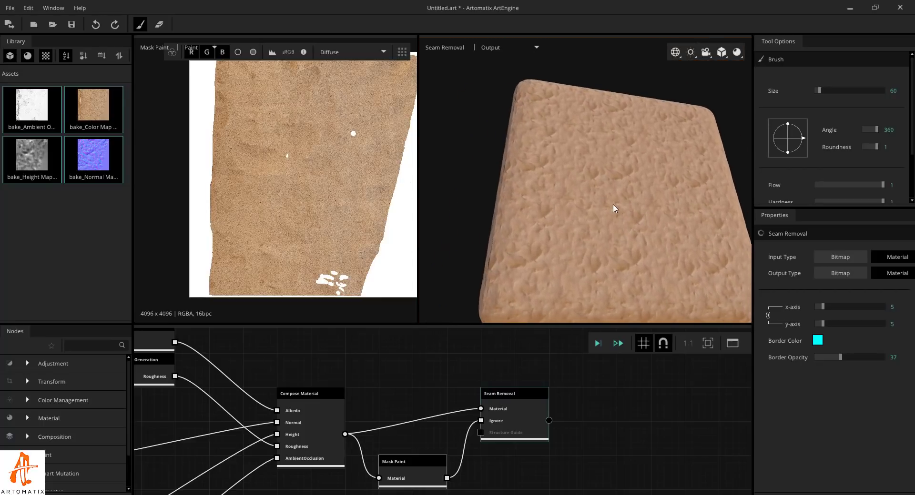
pyautogui.scroll(5, 612, 205)
# Step: Raise the preview material's displacement Height from 0.003 to 0.015 and orbit to check the relief
pyautogui.click(737, 52)
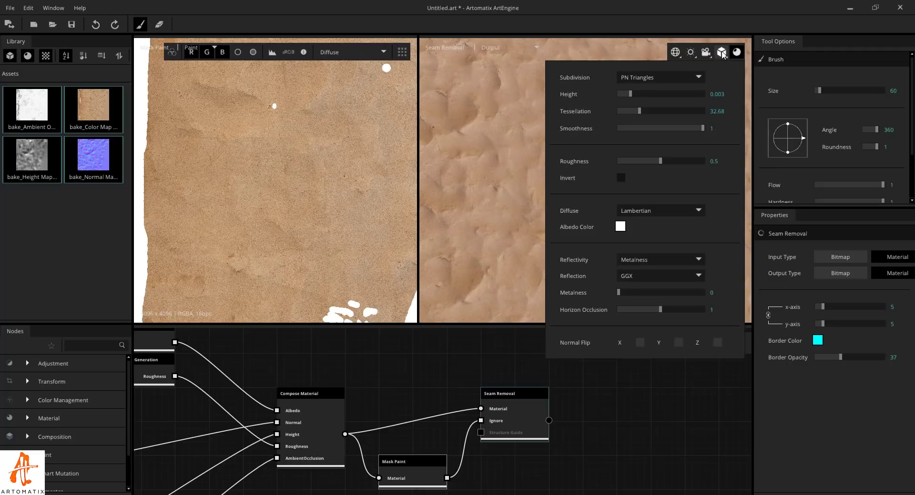
pyautogui.click(721, 52)
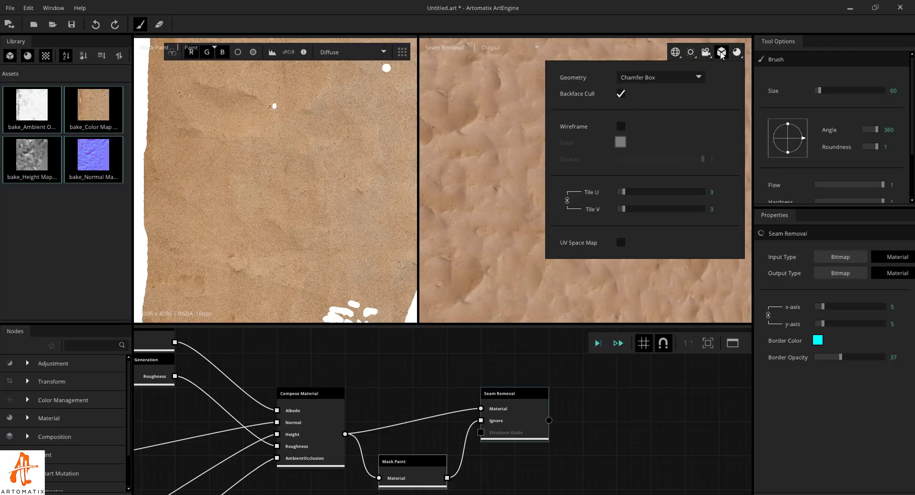
pyautogui.click(722, 52)
pyautogui.click(722, 52)
pyautogui.click(737, 52)
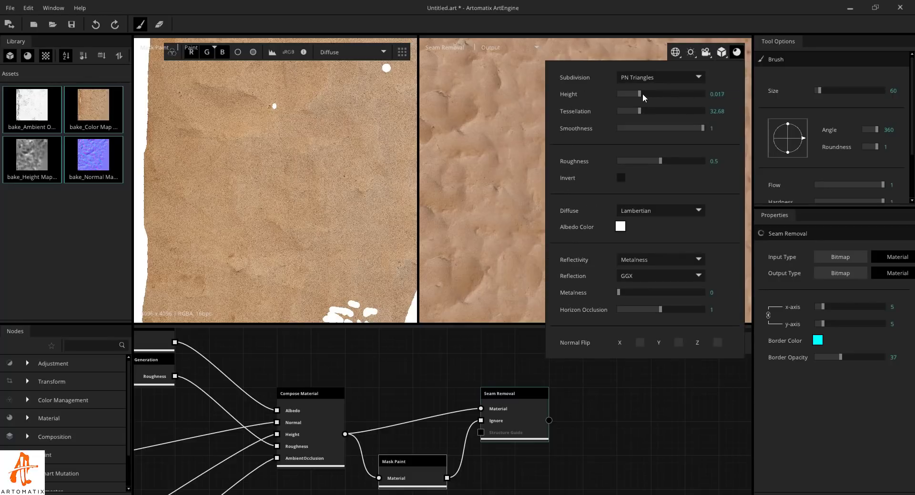
pyautogui.moveTo(642, 95)
pyautogui.mouseDown()
pyautogui.moveTo(656, 91)
pyautogui.moveTo(618, 92)
pyautogui.moveTo(657, 91)
pyautogui.mouseUp()
pyautogui.moveTo(519, 181); pyautogui.dragTo(570, 200)
pyautogui.scroll(5, 579, 191)
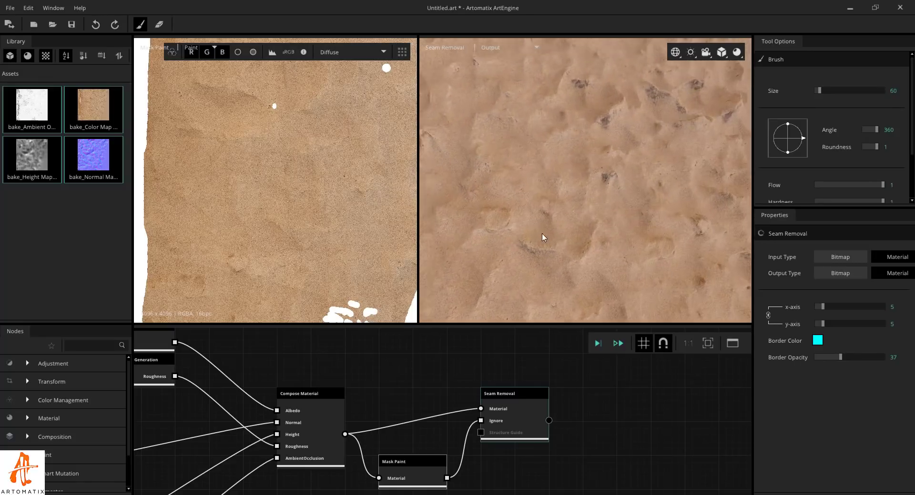
pyautogui.click(737, 52)
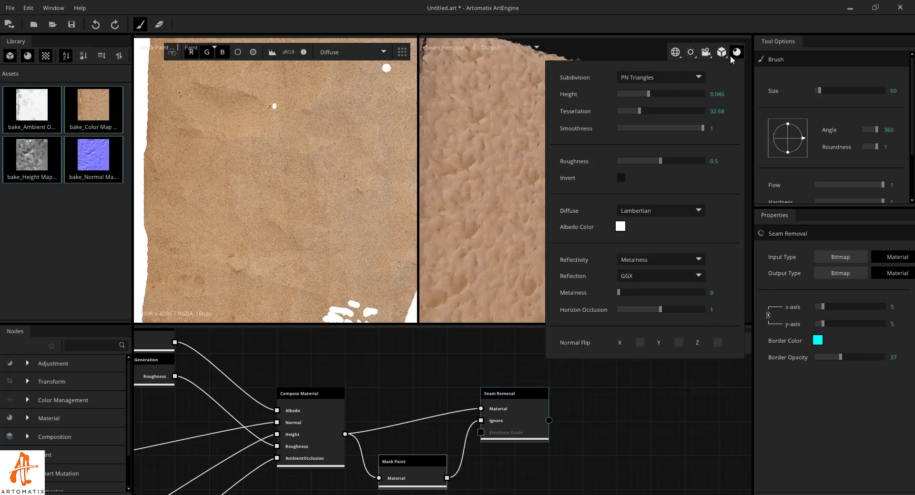
pyautogui.click(482, 200)
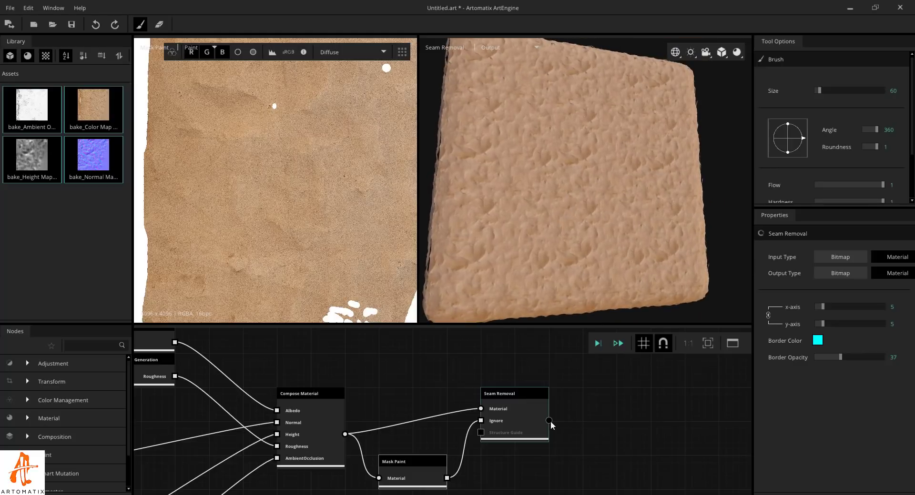
# Step: Add an Output node fed by Seam Removal's result and save the project
pyautogui.rightClick(593, 421)
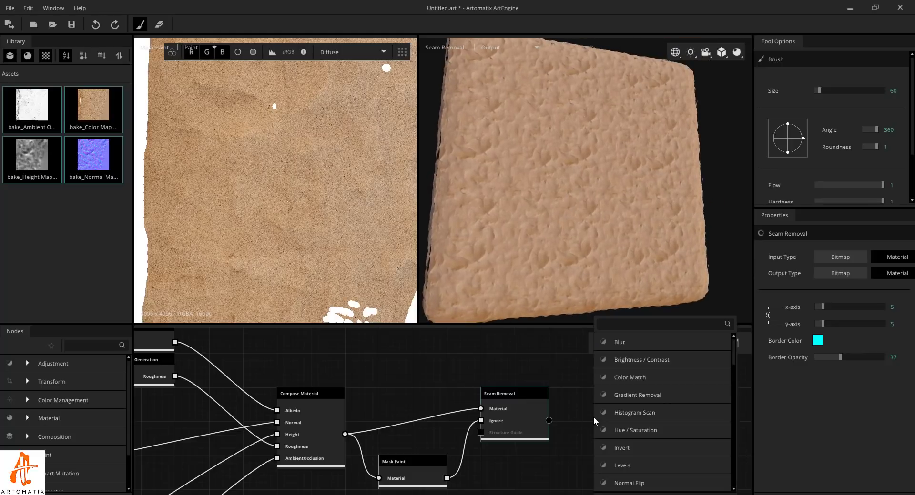
pyautogui.write('out')
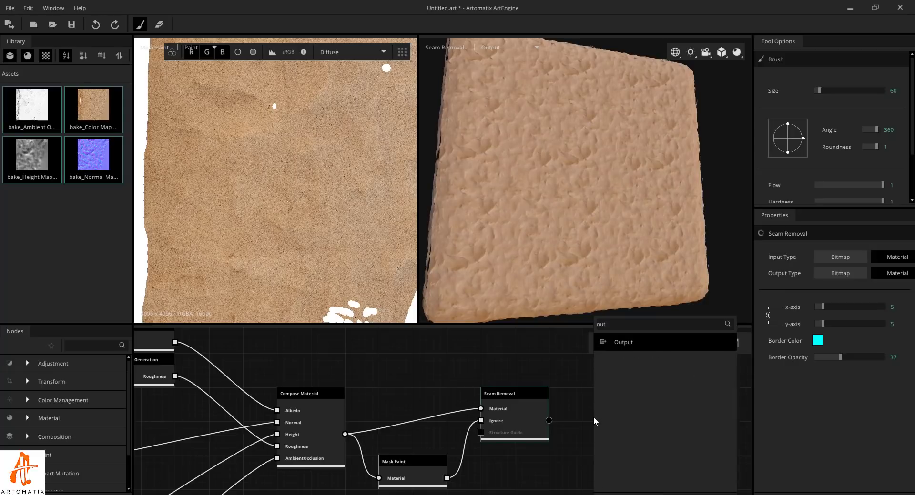
pyautogui.click(625, 352)
pyautogui.moveTo(549, 421); pyautogui.dragTo(620, 421)
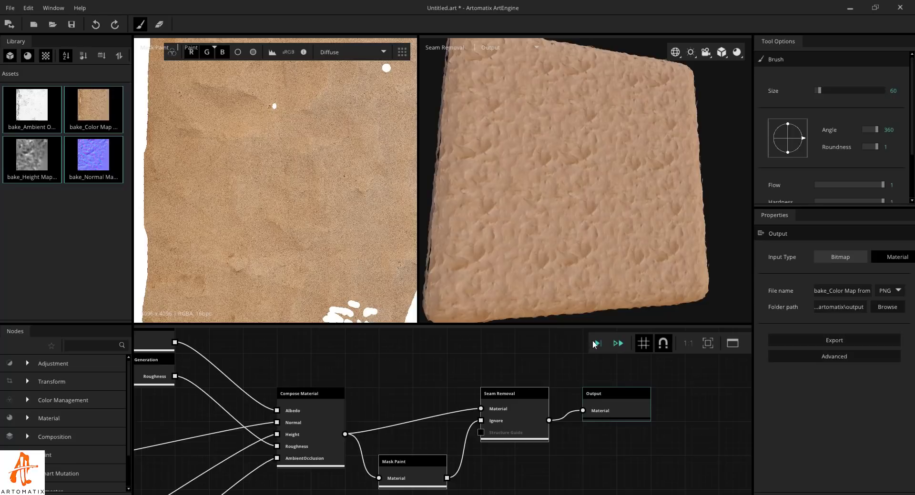
pyautogui.moveTo(570, 234); pyautogui.dragTo(552, 216)
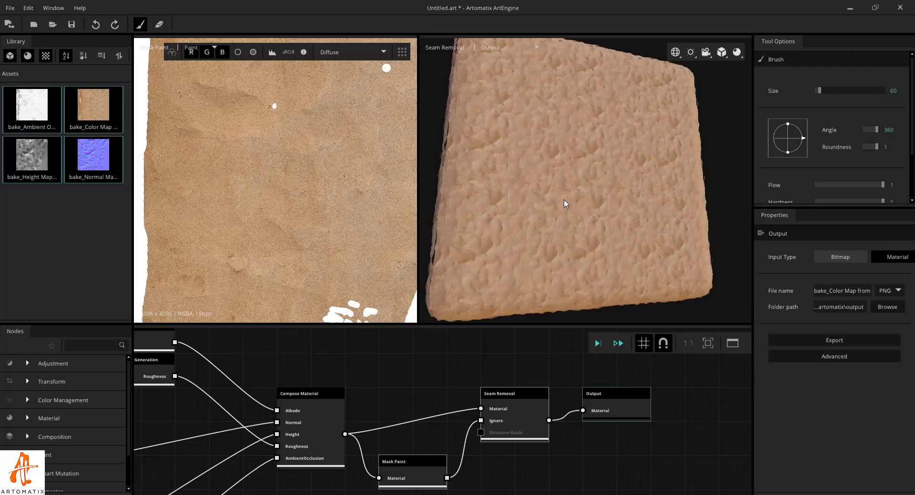
pyautogui.hotkey('ctrl', 's')
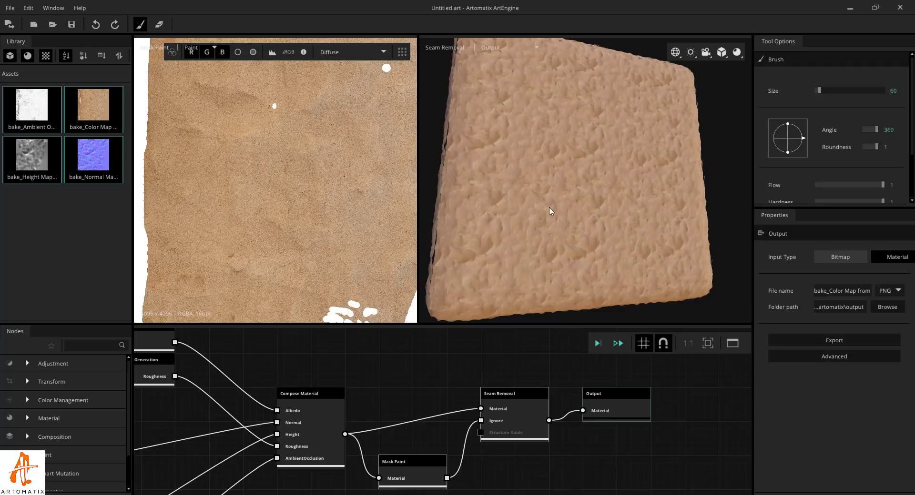
# Step: In the advanced export settings, browse the output folder to the 223-sand folder
pyautogui.click(830, 355)
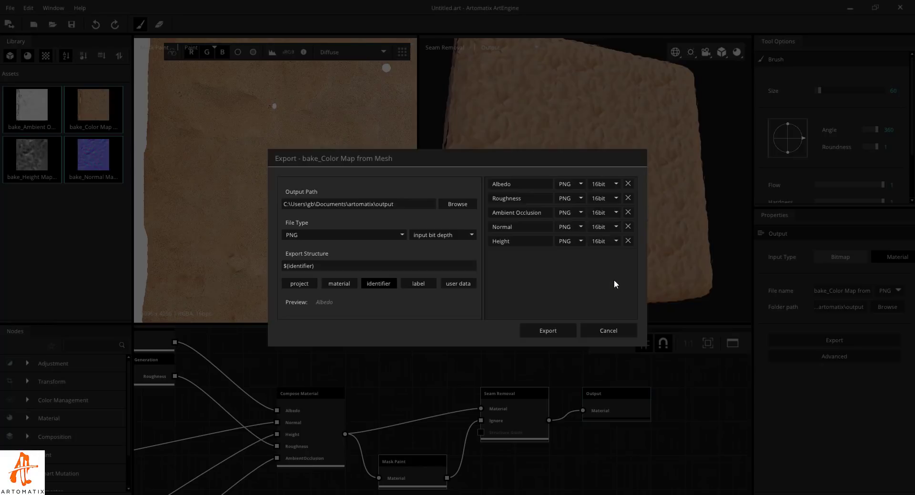
pyautogui.click(451, 203)
pyautogui.click(265, 23)
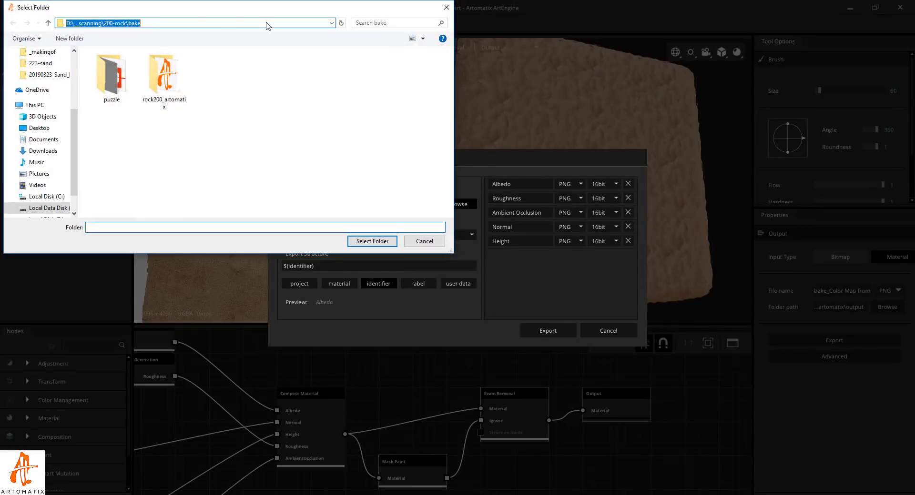
pyautogui.write('D:\\_scanning\\223-sand\\bake')
pyautogui.press('Return')
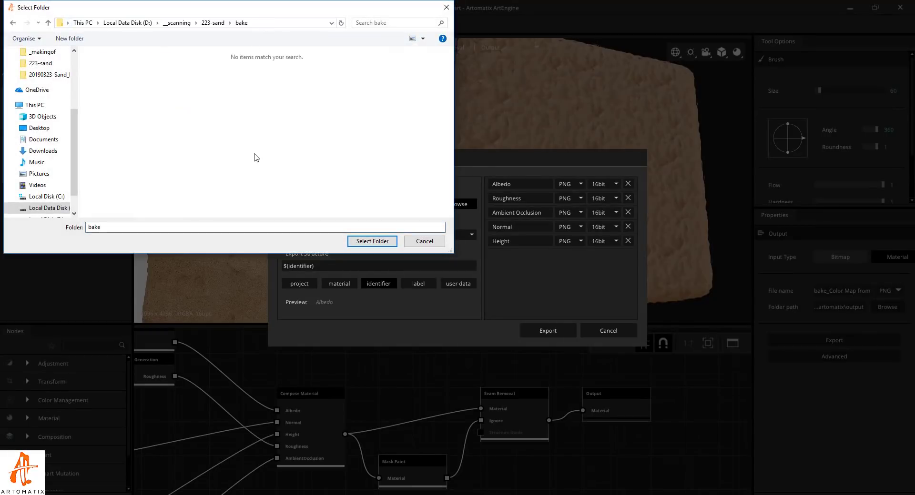
pyautogui.hotkey('alt', 'Up')
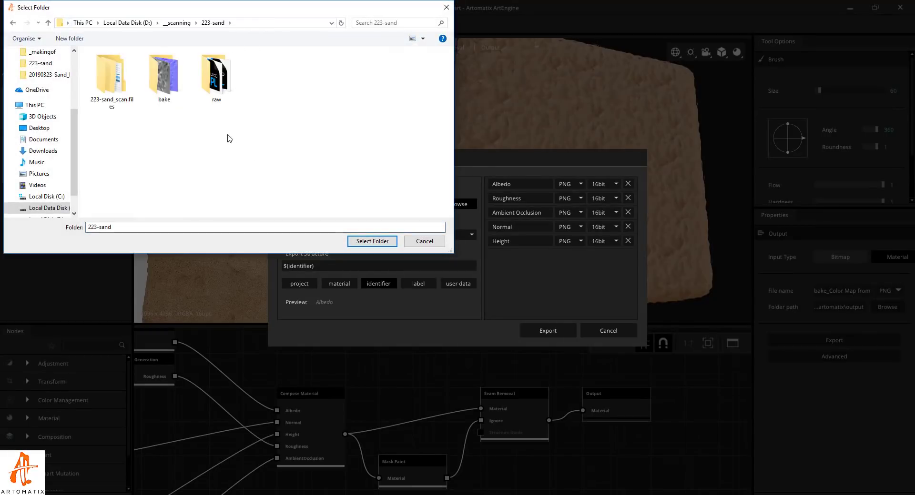
# Step: Create a new gb_sand223 folder there and select it as the export folder
pyautogui.rightClick(181, 148)
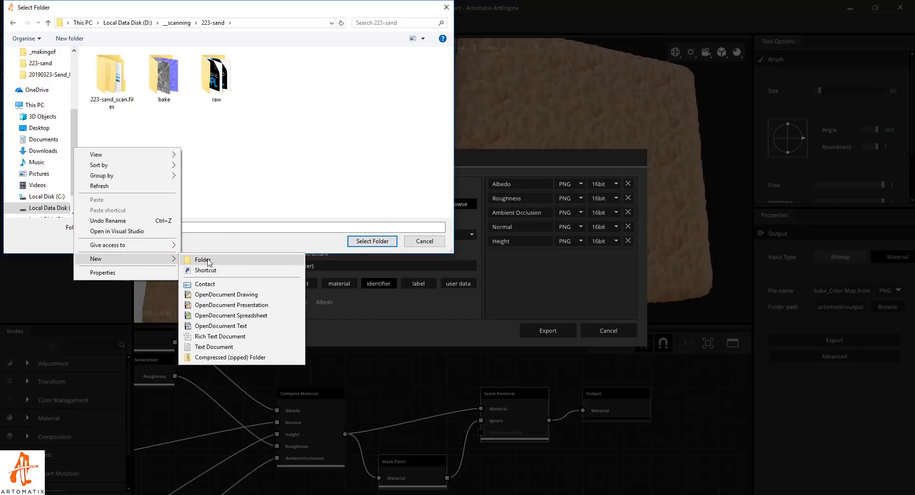
pyautogui.click(191, 260)
pyautogui.write('gb_')
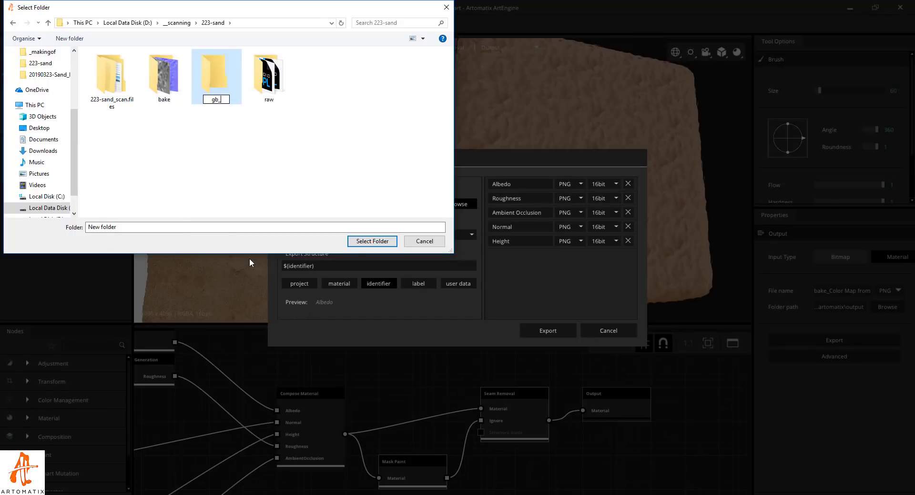
pyautogui.write('sand223')
pyautogui.hotkey('ctrl', 'a')
pyautogui.hotkey('ctrl', 'c')
pyautogui.press('Return')
pyautogui.doubleClick(208, 76)
pyautogui.click(365, 242)
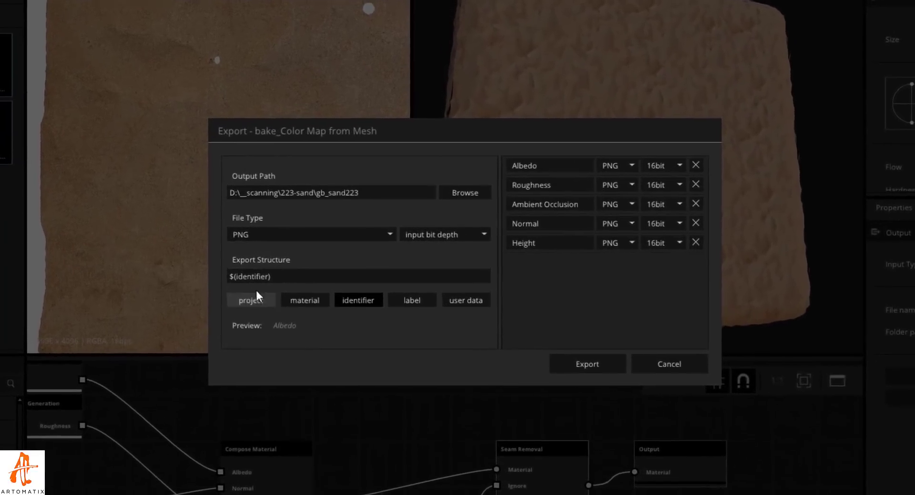
# Step: Change the export naming pattern to gb_sand223_$(identifier)
pyautogui.moveTo(271, 277); pyautogui.dragTo(231, 276)
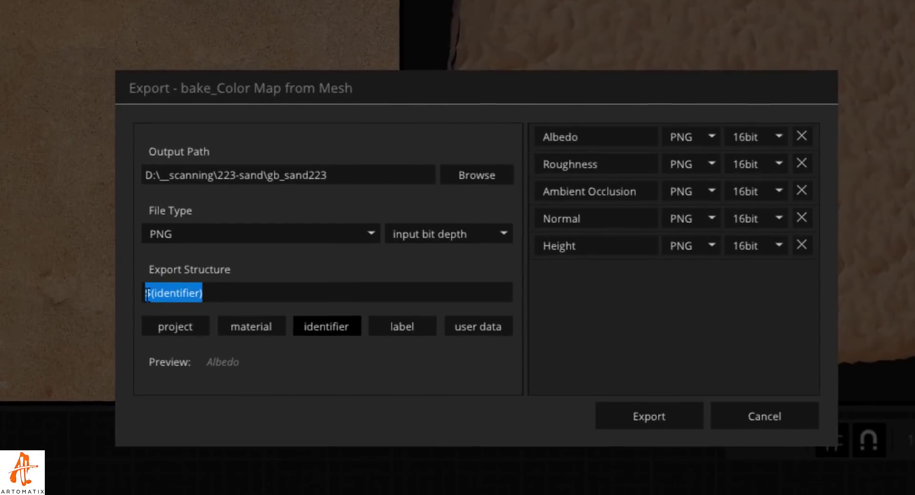
pyautogui.click(188, 294)
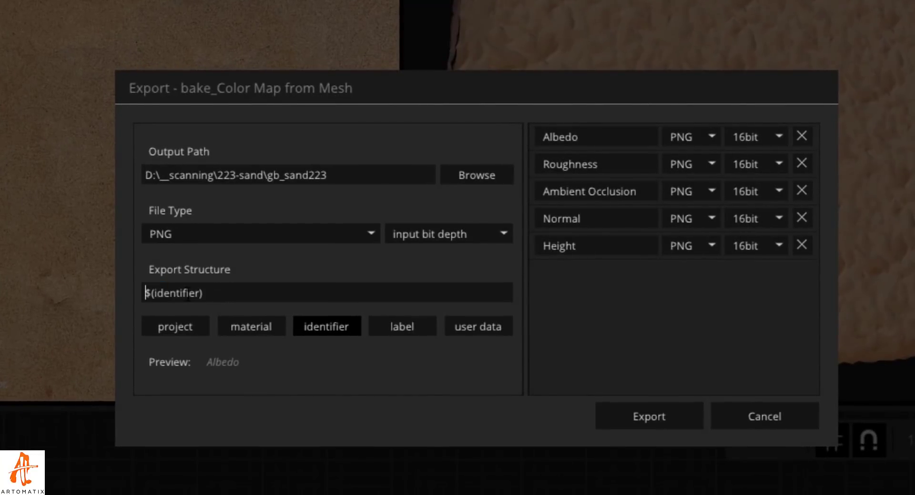
pyautogui.hotkey('ctrl', 'v')
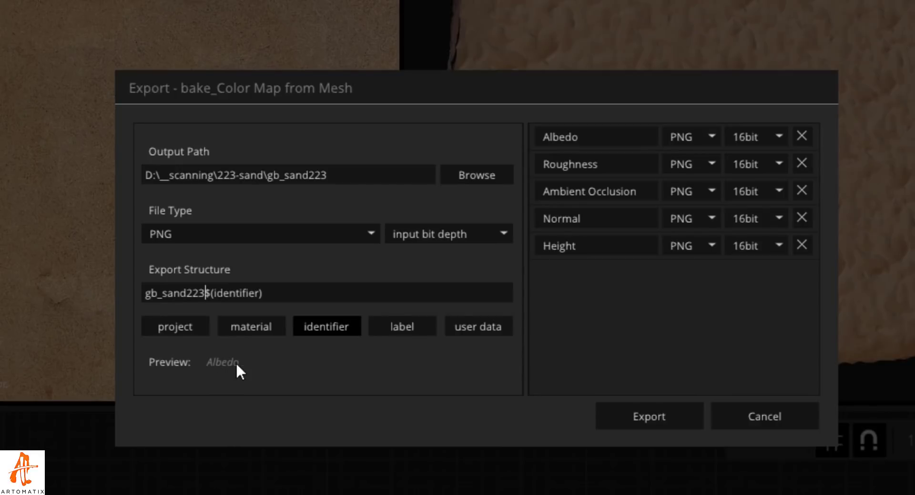
pyautogui.write('_')
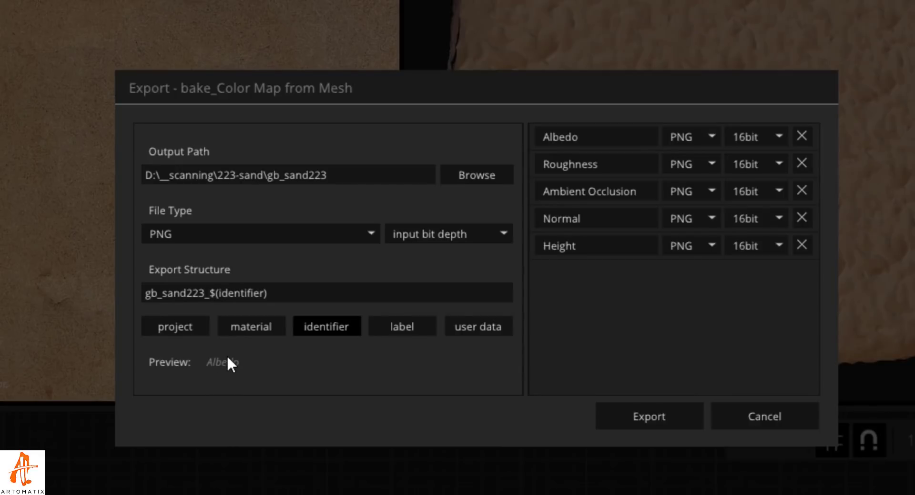
pyautogui.click(313, 388)
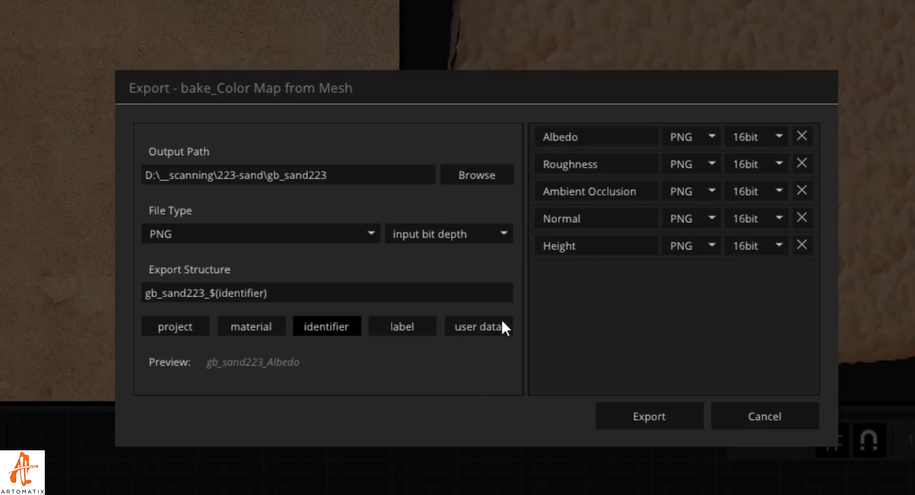
# Step: Export the material maps into the gb_sand223 folder
pyautogui.click(648, 416)
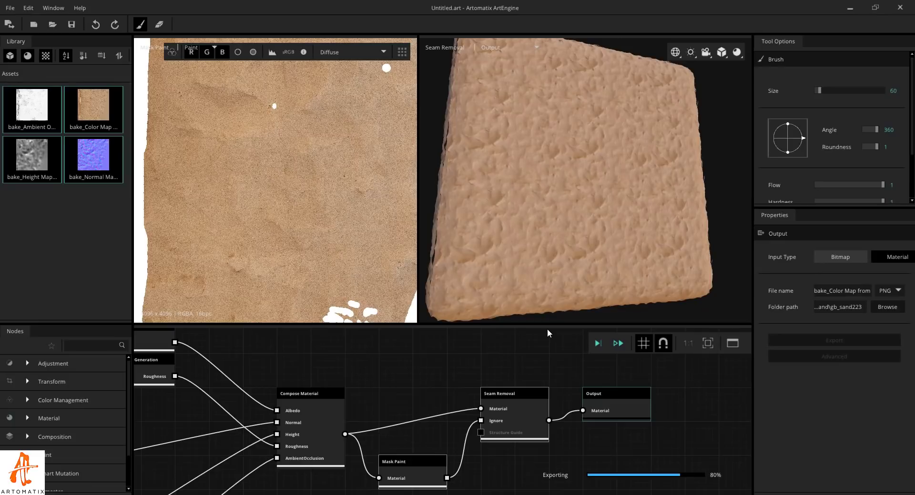
pyautogui.scroll(-2, 573, 427)
pyautogui.scroll(-4, 567, 428)
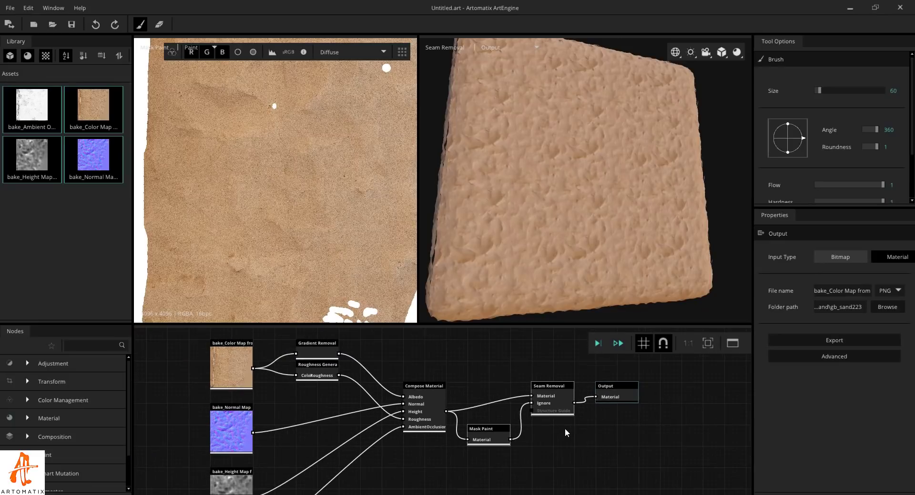
pyautogui.hscroll(2, 543, 415)
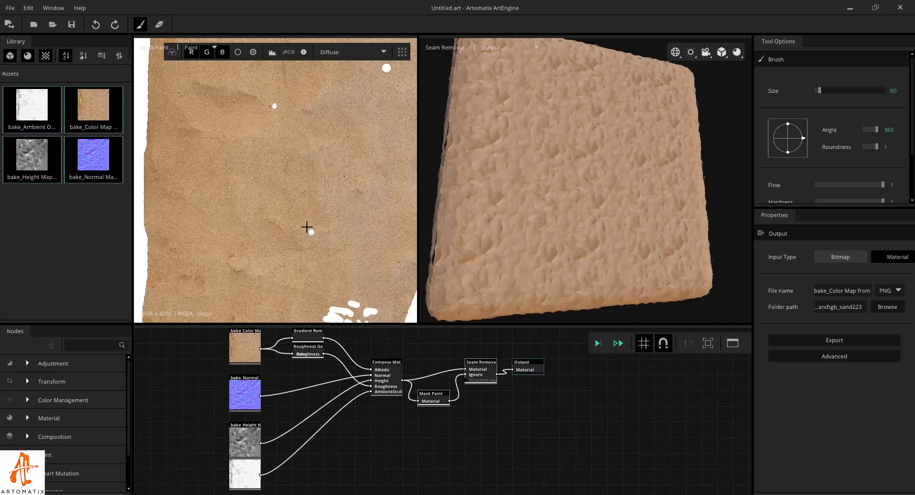
# Step: Save the project as artomatix-sand223 in the gb_sand223 folder, then pan the node graph
pyautogui.click(10, 8)
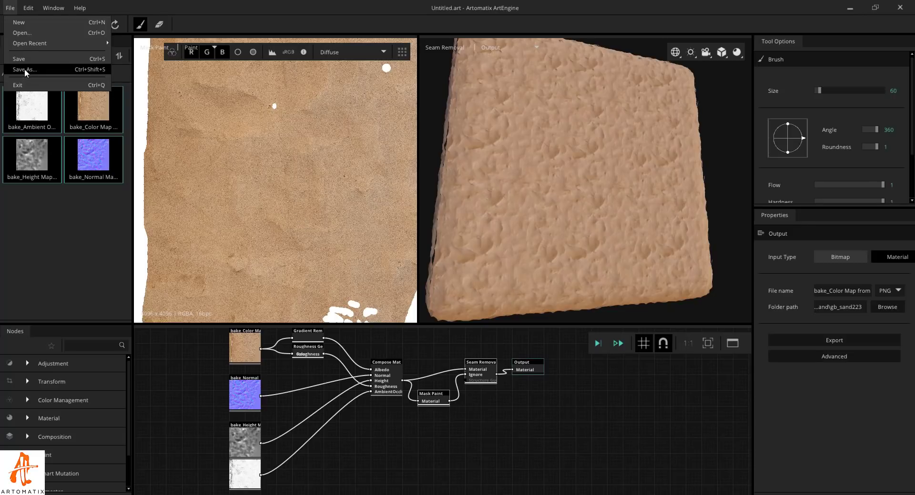
pyautogui.click(24, 70)
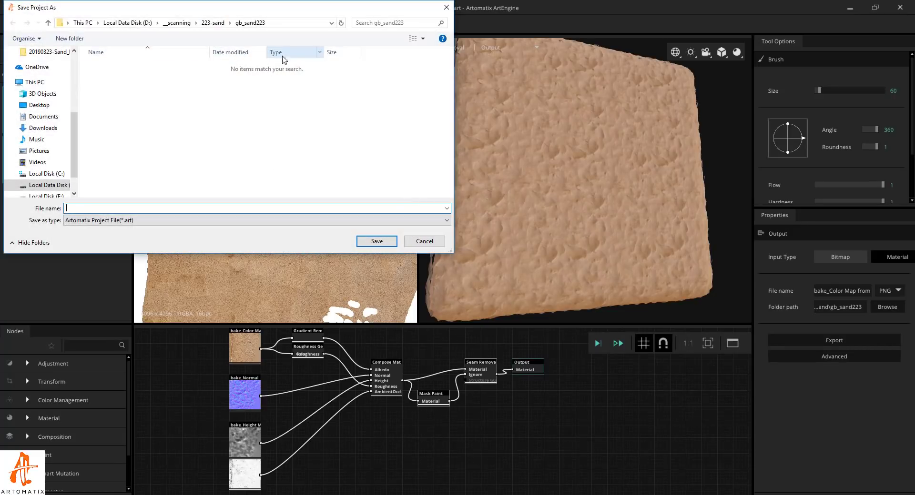
pyautogui.write('D:\\__scanning\\223-sand\\bake')
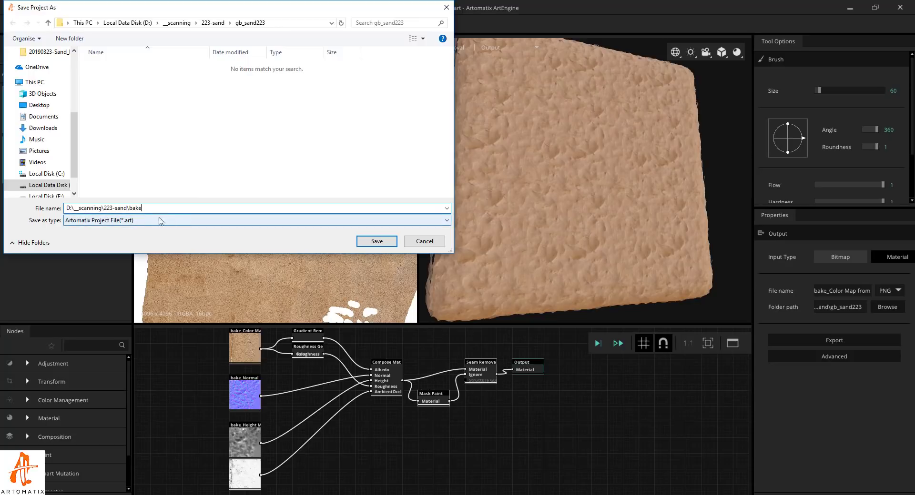
pyautogui.hotkey('ctrl', 'a')
pyautogui.press('BackSpace')
pyautogui.write('artoma')
pyautogui.click(378, 242)
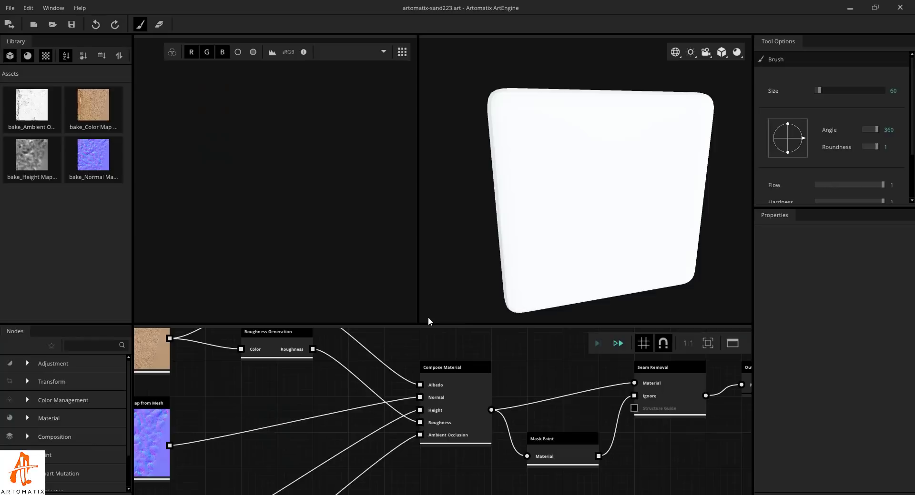
pyautogui.scroll(-3, 284, 377)
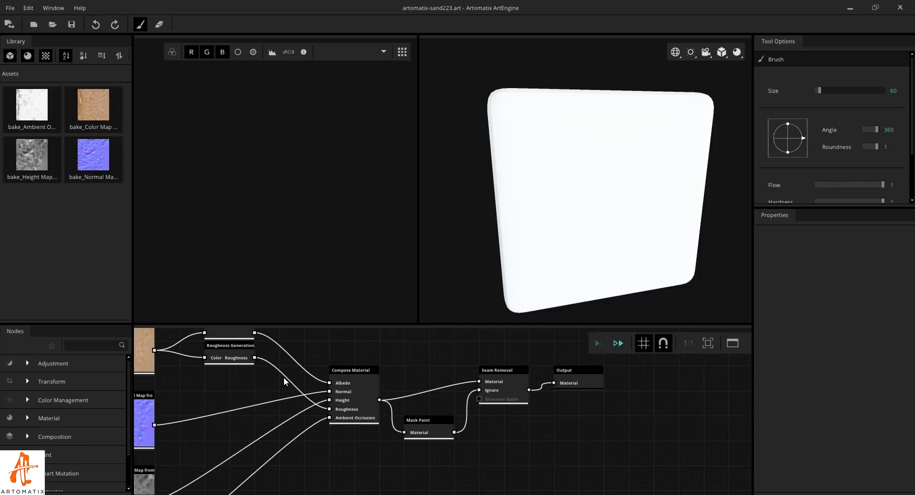
pyautogui.moveTo(284, 377); pyautogui.dragTo(396, 381, button='middle')
pyautogui.scroll(-1, 339, 376)
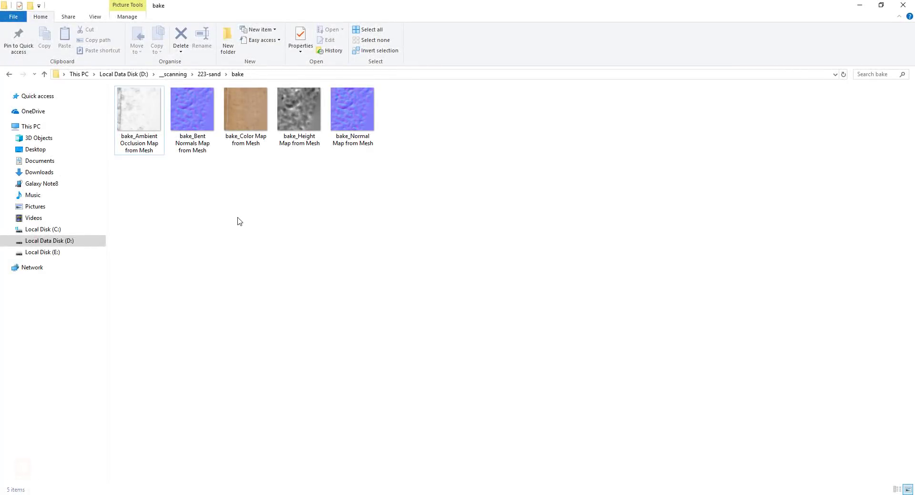
# Step: Go up to 223-sand, open gb_sand223 and select the five exported texture maps
pyautogui.hotkey('alt', 'Up')
pyautogui.click(237, 113)
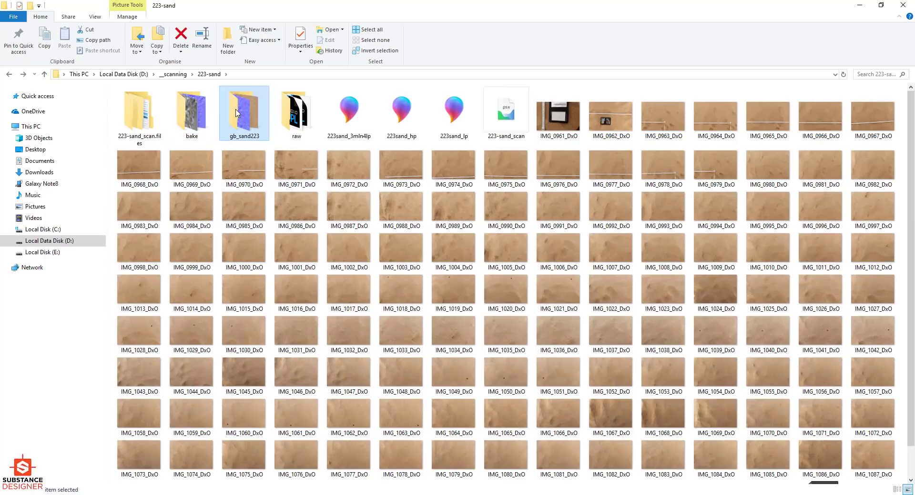
pyautogui.doubleClick(237, 113)
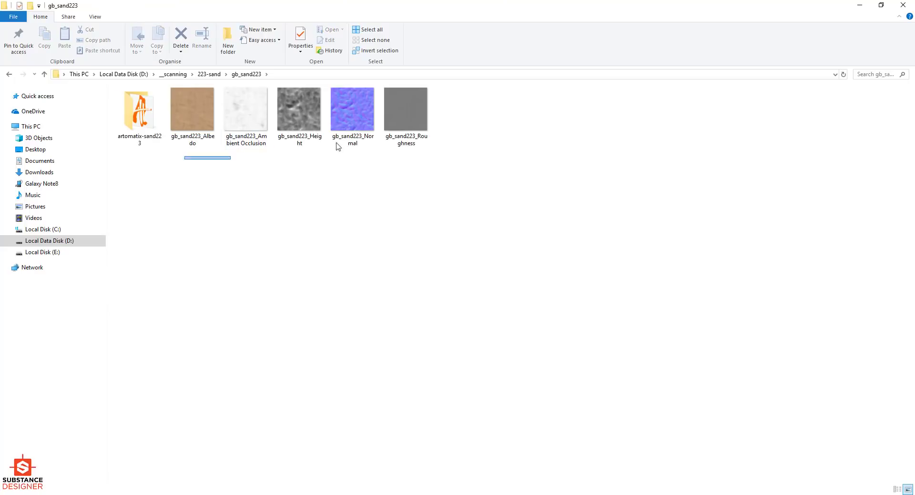
pyautogui.moveTo(336, 147); pyautogui.dragTo(272, 151)
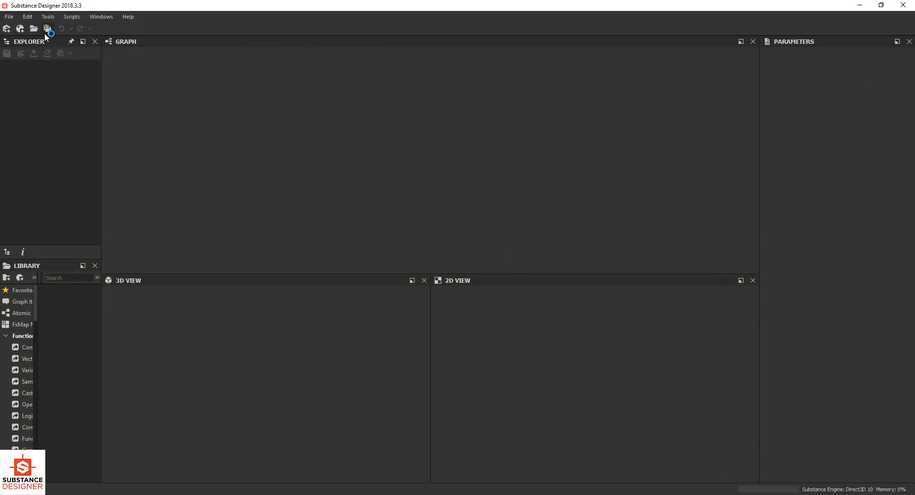
# Step: Create a new Physically Based (Metallic/Roughness) substance graph
pyautogui.click(9, 17)
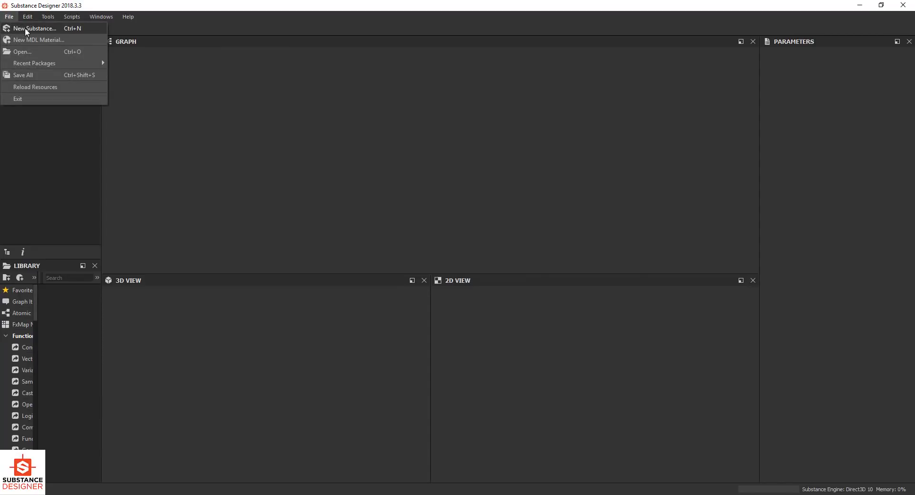
pyautogui.click(26, 28)
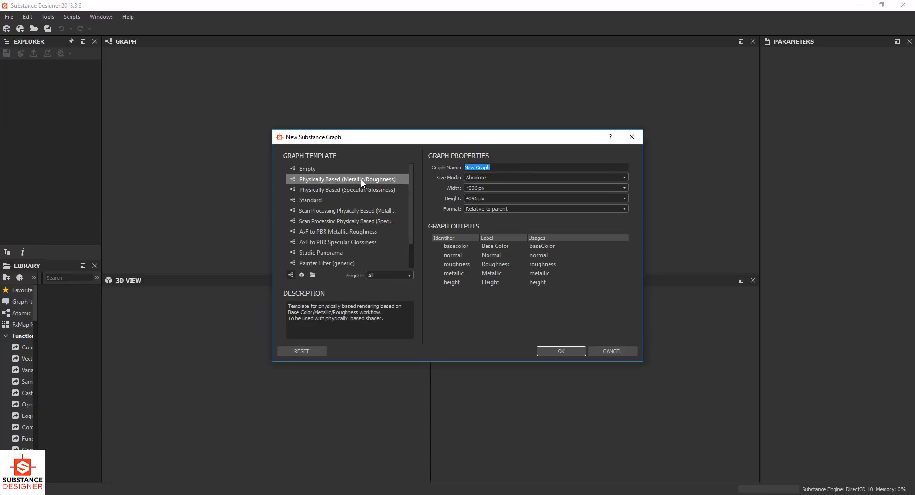
pyautogui.click(562, 351)
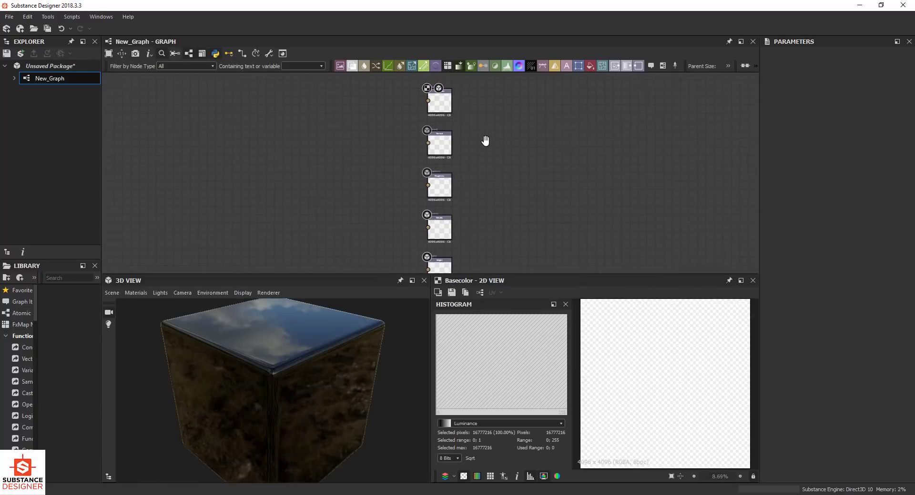
pyautogui.scroll(-1, 485, 138)
pyautogui.scroll(5, 463, 107)
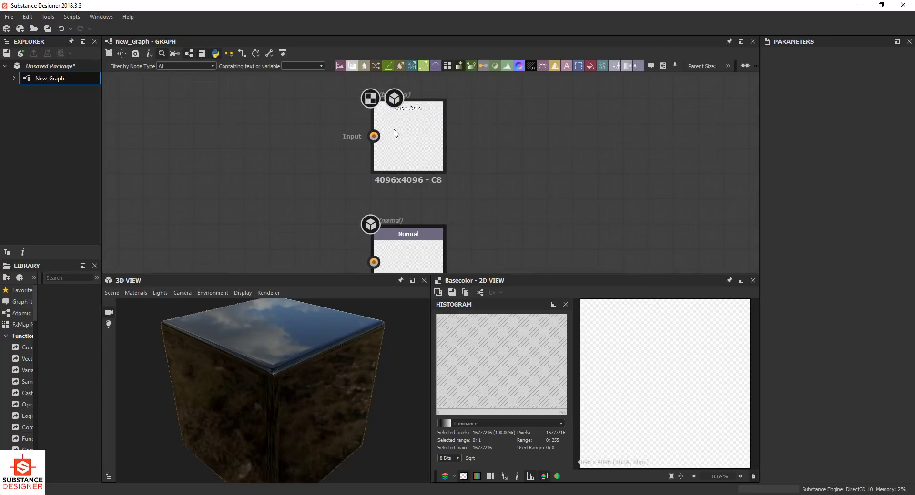
# Step: Check the properties of the Base Color, Normal, Roughness, Metallic and Height outputs
pyautogui.click(408, 135)
pyautogui.moveTo(496, 220); pyautogui.dragTo(500, 154, button='middle')
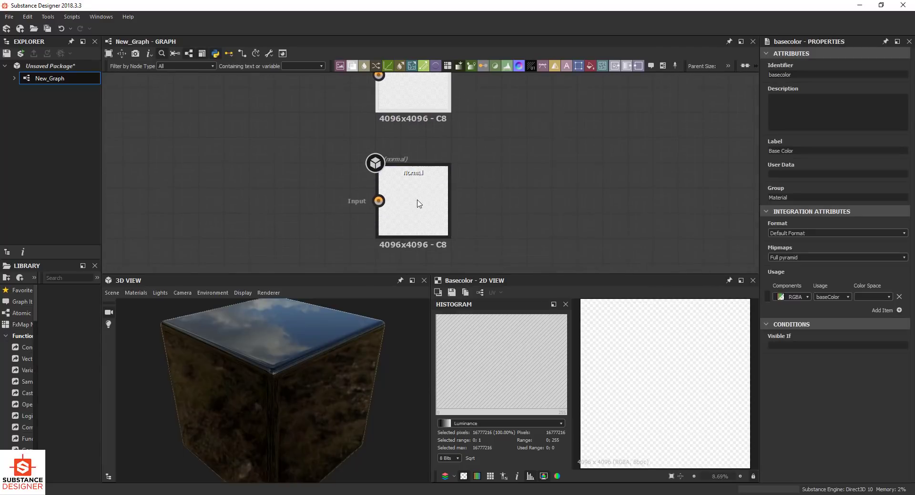
pyautogui.click(420, 203)
pyautogui.moveTo(481, 227); pyautogui.dragTo(513, 153, button='middle')
pyautogui.click(427, 242)
pyautogui.moveTo(543, 236); pyautogui.dragTo(559, 144, button='middle')
pyautogui.moveTo(457, 257); pyautogui.dragTo(468, 181, button='middle')
pyautogui.click(467, 181)
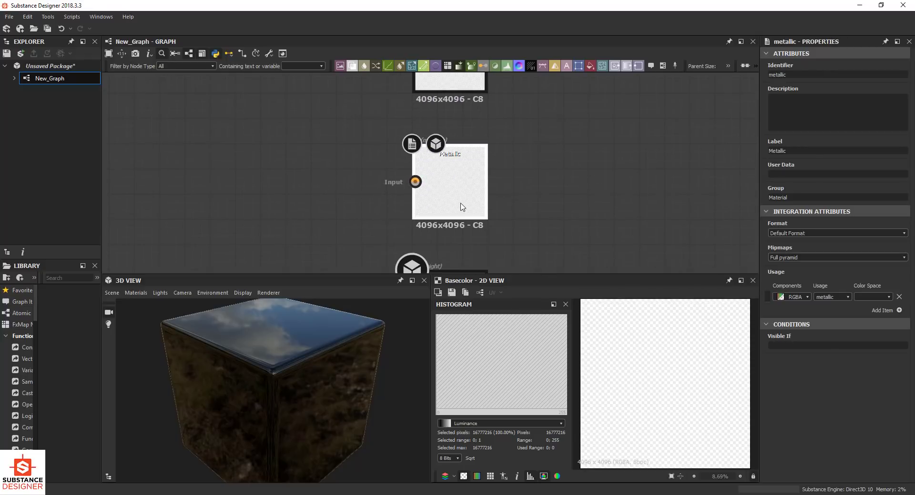
pyautogui.moveTo(461, 205); pyautogui.dragTo(460, 163, button='middle')
pyautogui.moveTo(488, 228); pyautogui.dragTo(473, 193, button='middle')
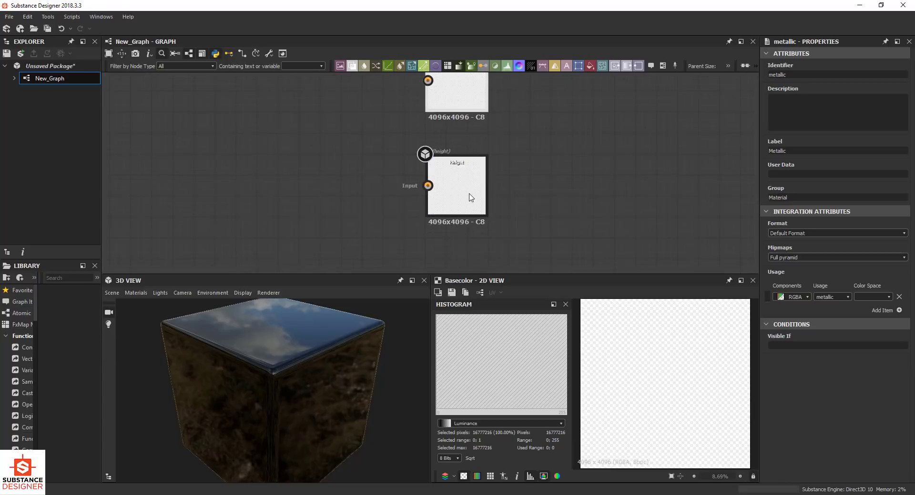
pyautogui.scroll(1, 459, 189)
pyautogui.scroll(-2, 459, 191)
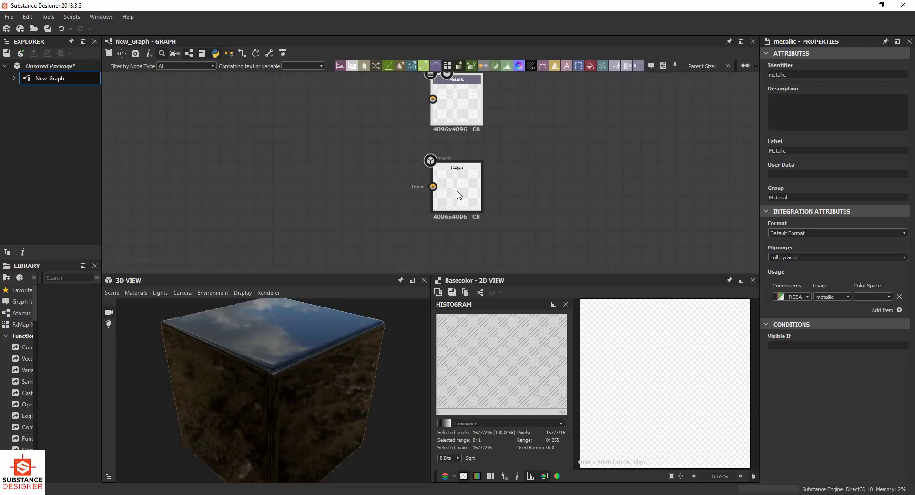
pyautogui.click(464, 196)
pyautogui.moveTo(469, 196); pyautogui.dragTo(470, 158, button='middle')
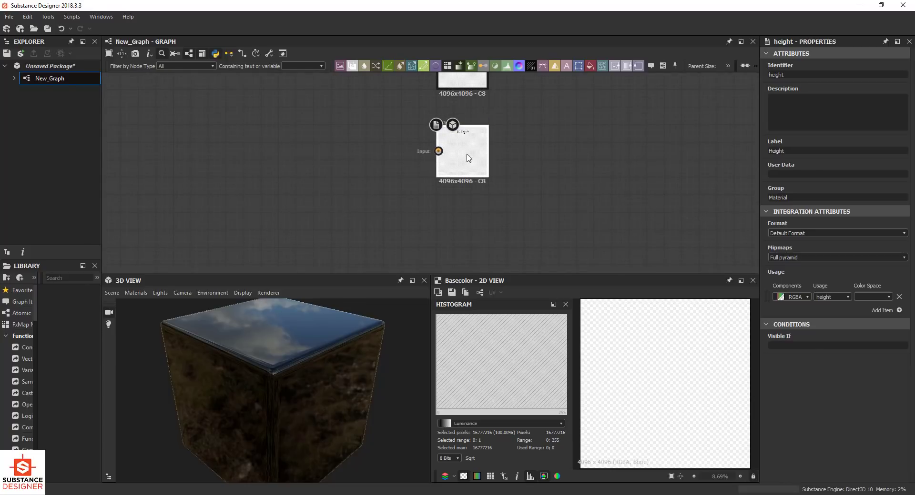
# Step: Duplicate the Height output, renaming its identifier to Ambient_Occlussion and label to AO
pyautogui.hotkey('ctrl', 'd')
pyautogui.moveTo(433, 181); pyautogui.dragTo(468, 231)
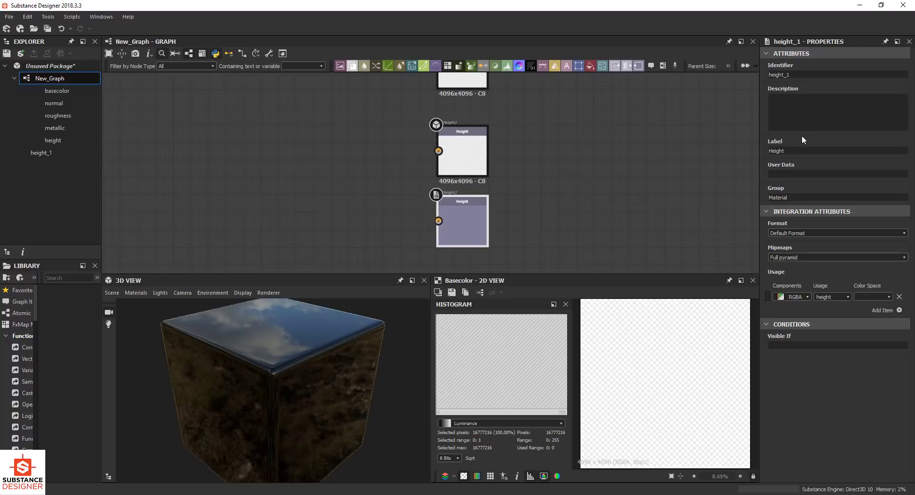
pyautogui.doubleClick(795, 74)
pyautogui.write('Ambient_Occlussion')
pyautogui.press('Return')
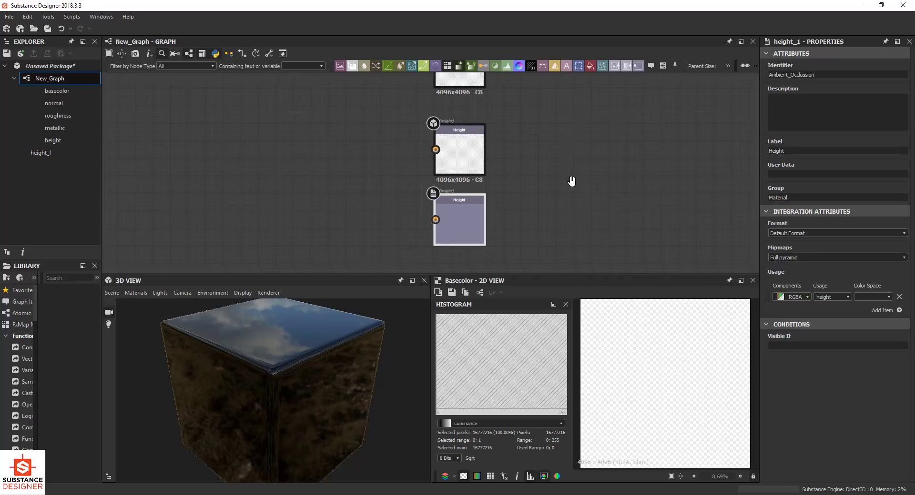
pyautogui.press('f')
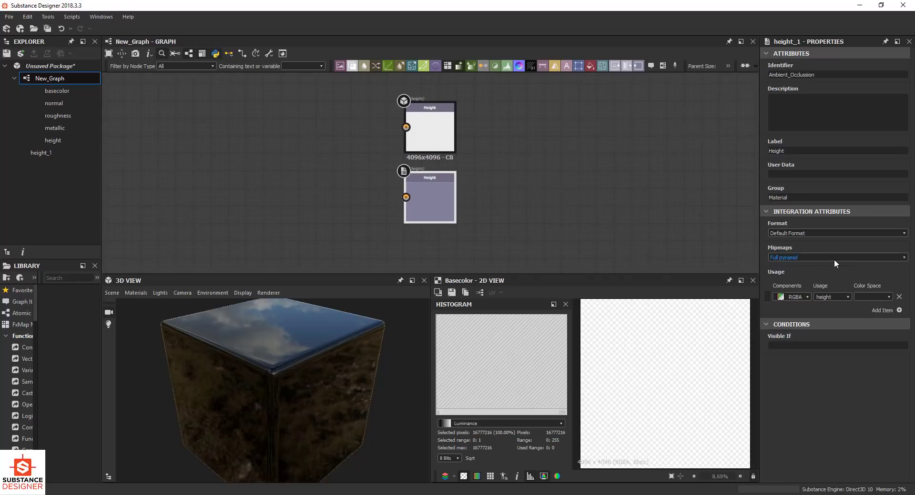
pyautogui.moveTo(787, 151); pyautogui.dragTo(715, 150)
pyautogui.write('AO')
pyautogui.press('Return')
# Step: Set the AO output's Usage to ambientOcclusion
pyautogui.click(602, 213)
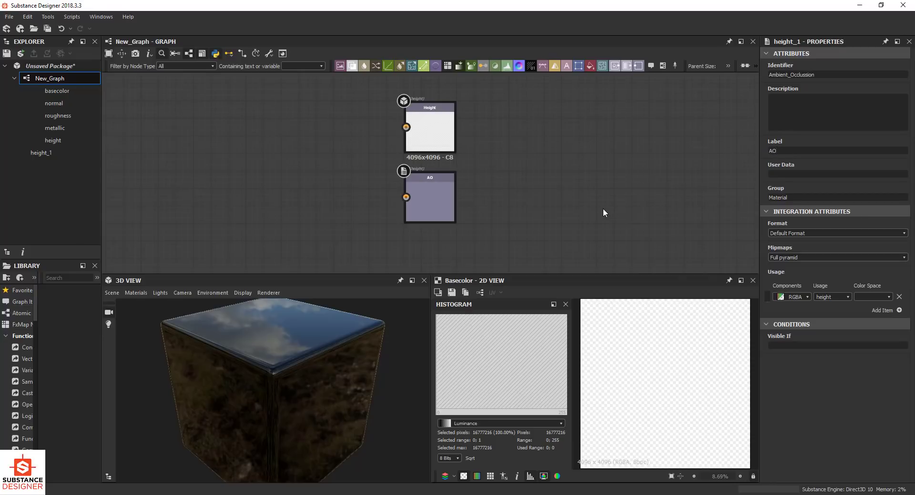
pyautogui.click(454, 220)
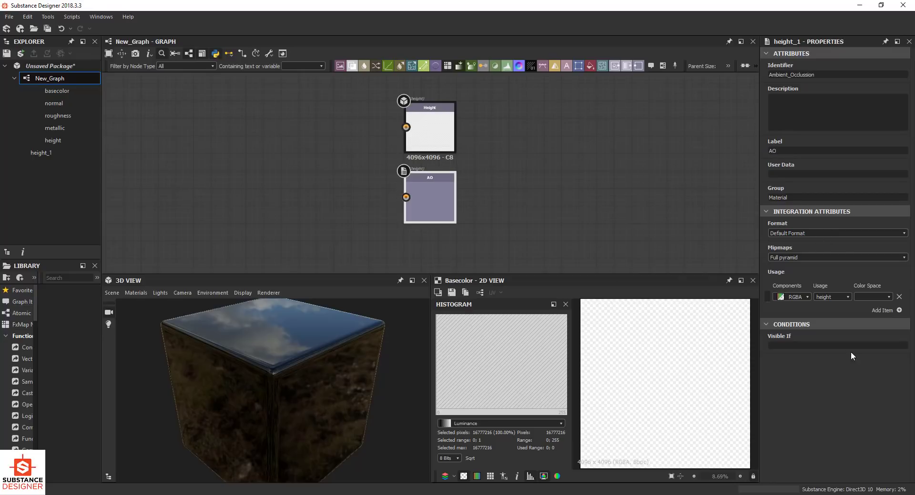
pyautogui.click(847, 297)
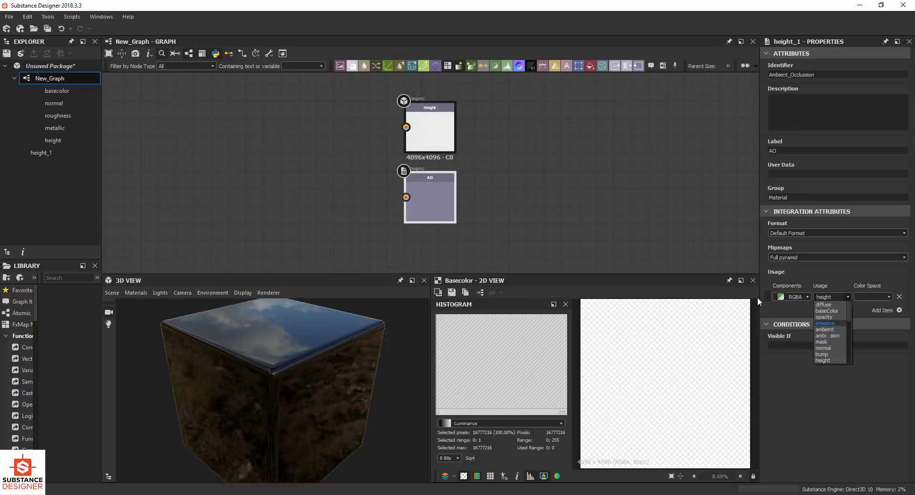
pyautogui.click(756, 258)
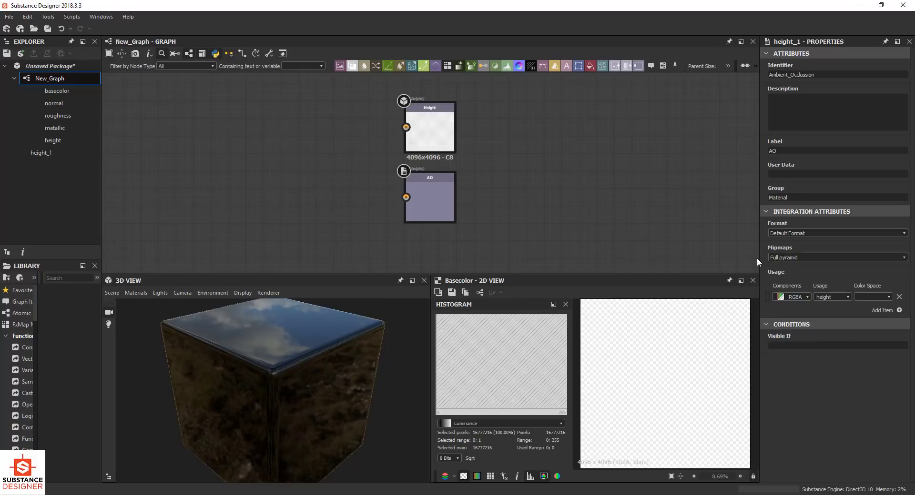
pyautogui.moveTo(759, 259); pyautogui.dragTo(664, 260)
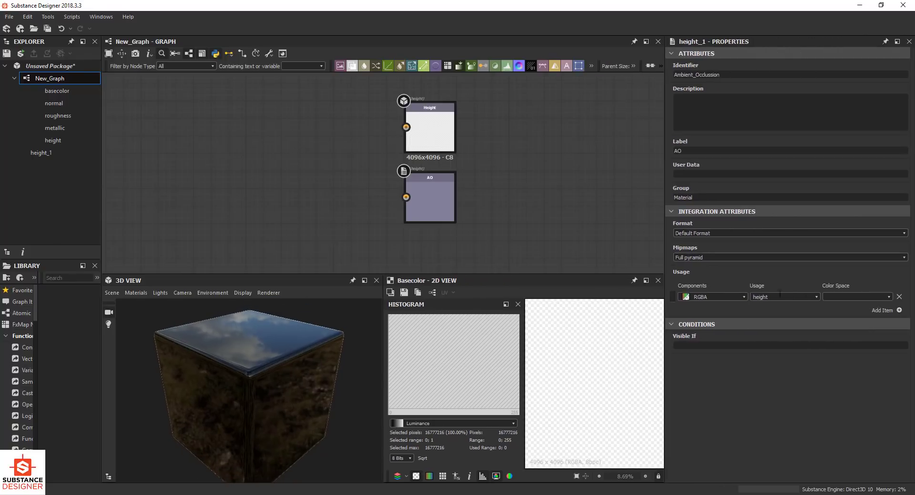
pyautogui.click(816, 298)
pyautogui.click(779, 335)
pyautogui.moveTo(664, 252); pyautogui.dragTo(758, 251)
pyautogui.scroll(-1, 455, 191)
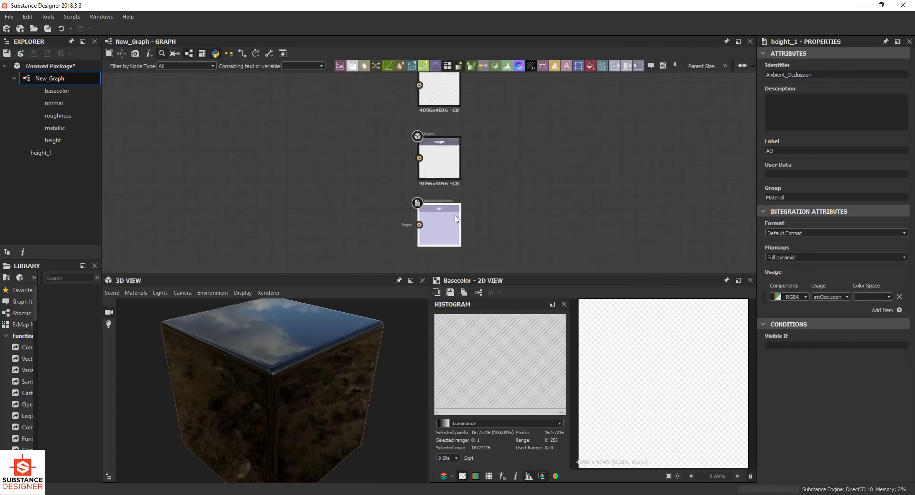
pyautogui.scroll(-3, 455, 219)
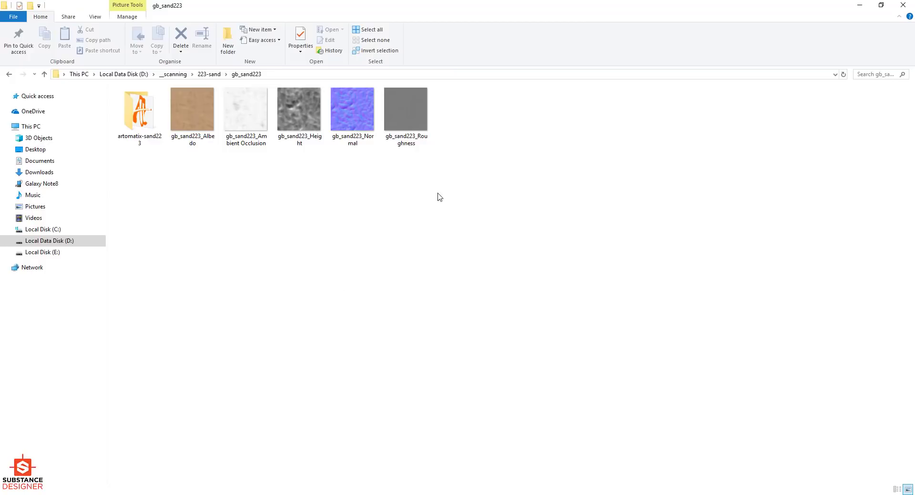
# Step: Drag the five gb_sand223 maps into the graph, linking them as external resources
pyautogui.moveTo(439, 194); pyautogui.dragTo(183, 104)
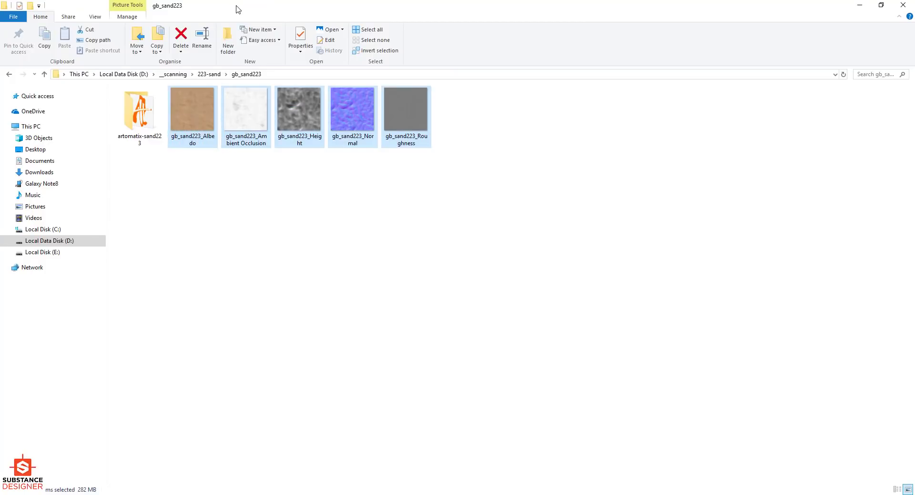
pyautogui.doubleClick(231, 12)
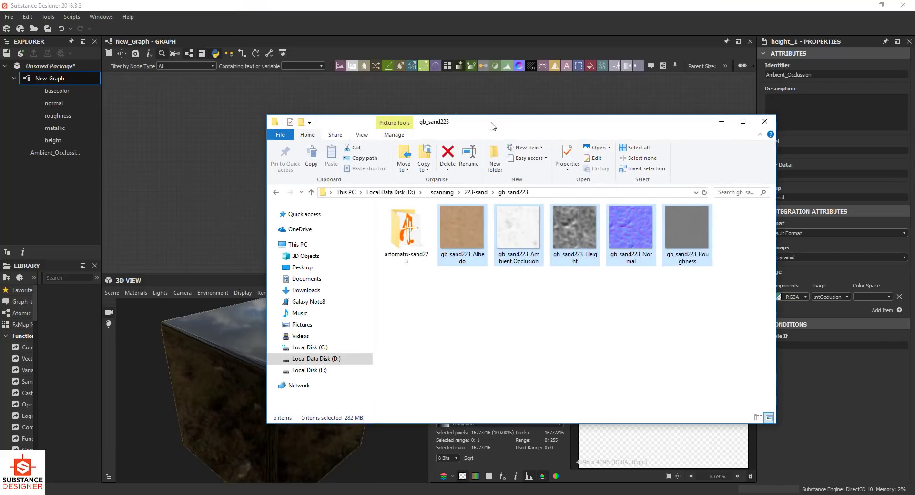
pyautogui.moveTo(490, 126); pyautogui.dragTo(565, 143)
pyautogui.moveTo(559, 260); pyautogui.dragTo(199, 171)
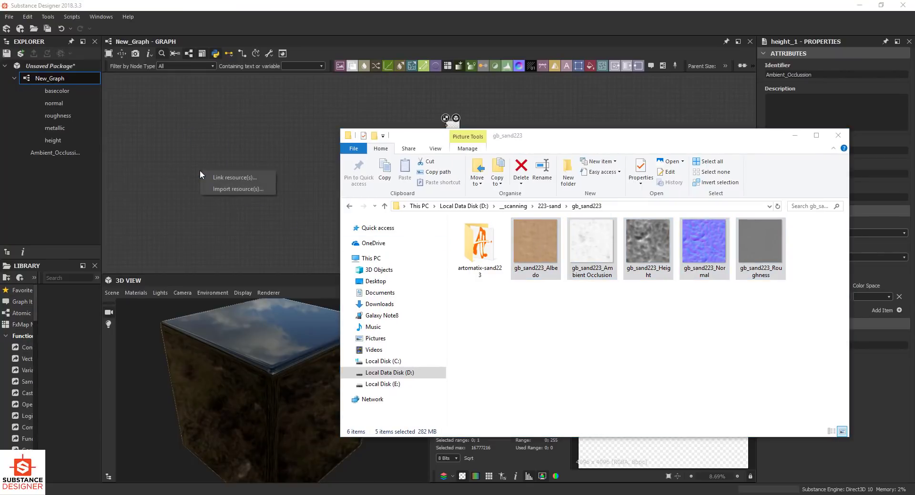
pyautogui.click(238, 177)
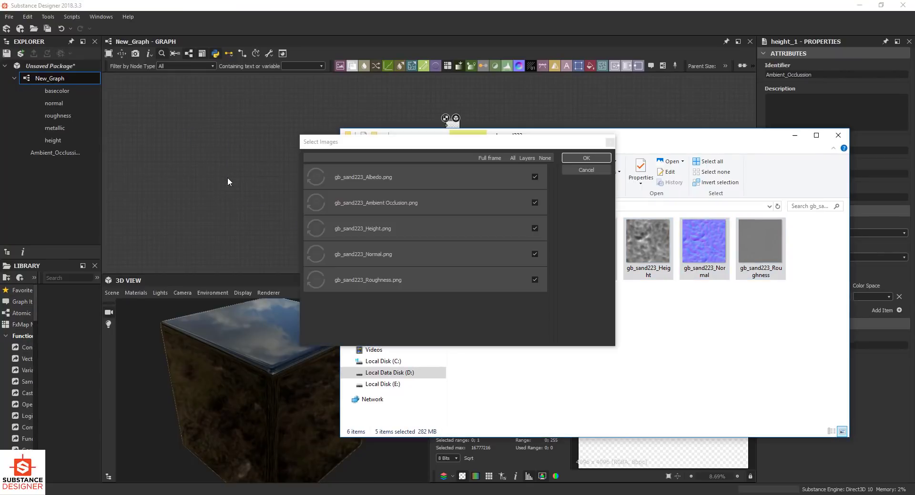
pyautogui.click(589, 156)
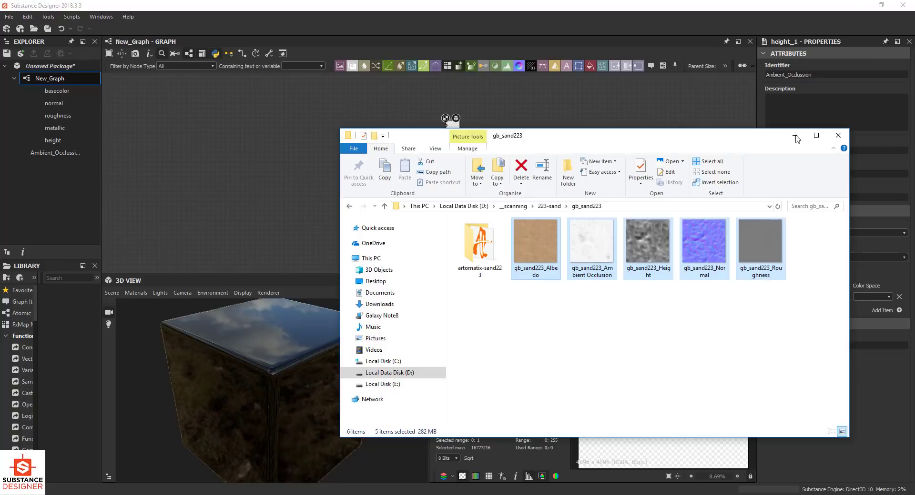
# Step: Hide File Explorer and move the sand albedo bitmap beside the Base Color output
pyautogui.click(795, 138)
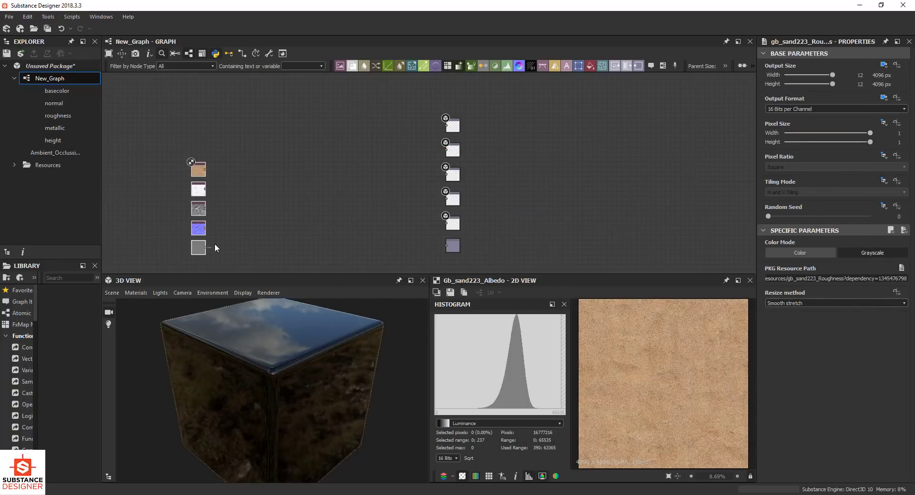
pyautogui.scroll(5, 214, 247)
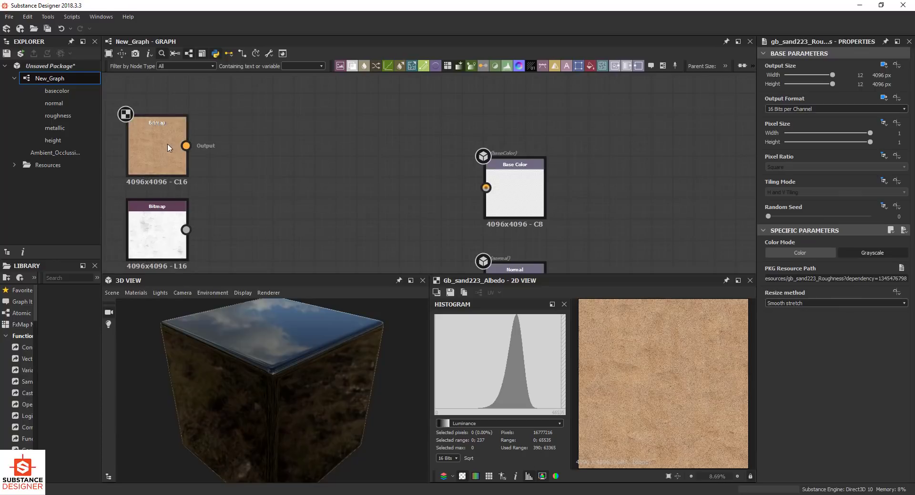
pyautogui.moveTo(168, 148); pyautogui.dragTo(498, 195)
pyautogui.scroll(3, 518, 174)
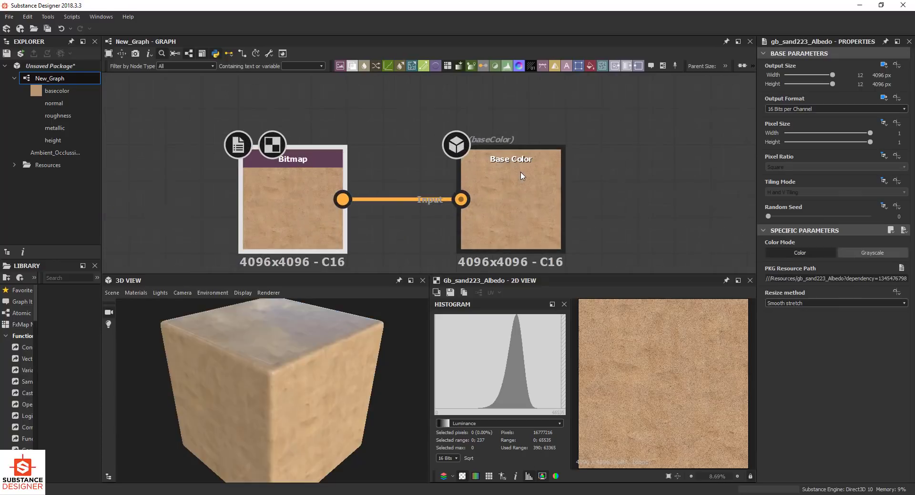
pyautogui.scroll(10, 320, 424)
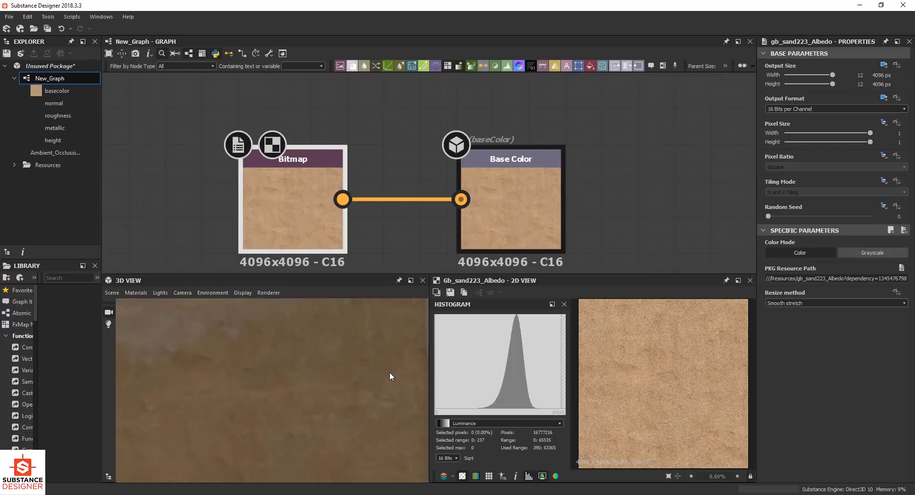
pyautogui.moveTo(390, 376); pyautogui.dragTo(220, 381)
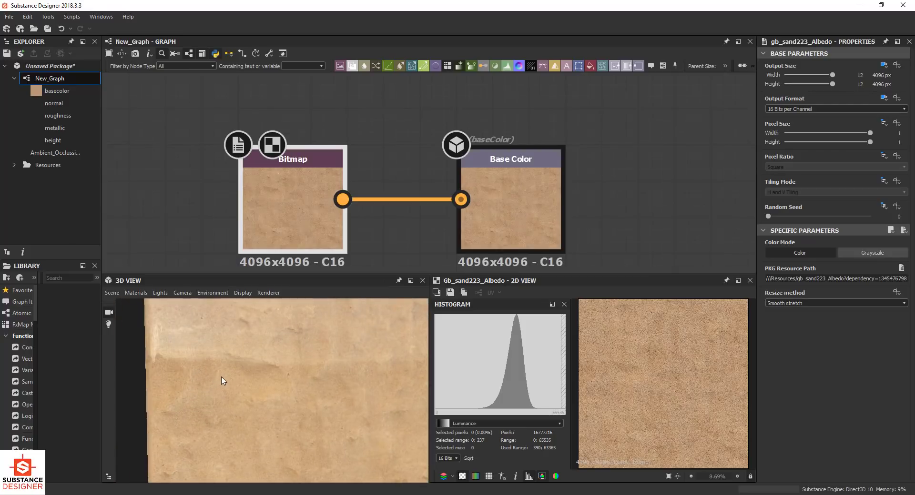
pyautogui.scroll(-5, 325, 141)
pyautogui.scroll(-3, 325, 141)
pyautogui.scroll(5, 265, 149)
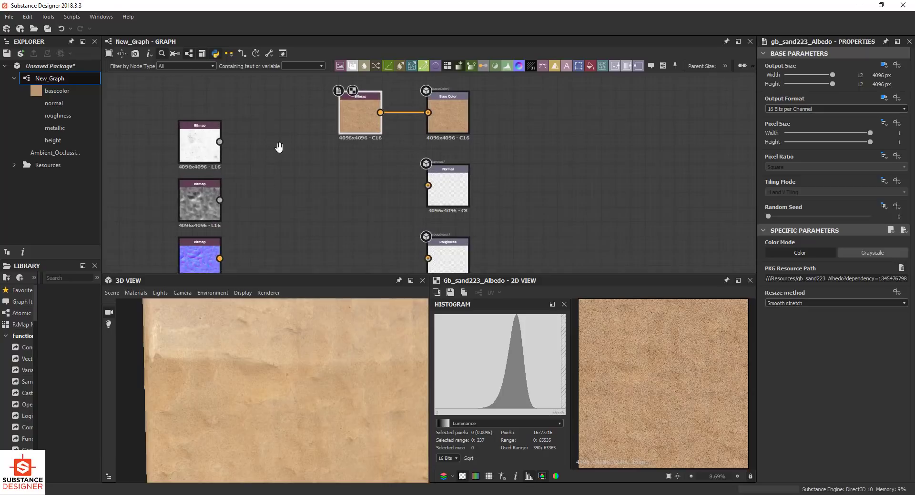
# Step: Connect the normal-map bitmap to the Normal output
pyautogui.moveTo(176, 226); pyautogui.dragTo(202, 198, button='middle')
pyautogui.moveTo(158, 238); pyautogui.dragTo(429, 152)
pyautogui.scroll(-1, 345, 179)
pyautogui.moveTo(284, 379)
pyautogui.mouseDown()
pyautogui.moveTo(347, 367)
pyautogui.moveTo(279, 383)
pyautogui.mouseUp()
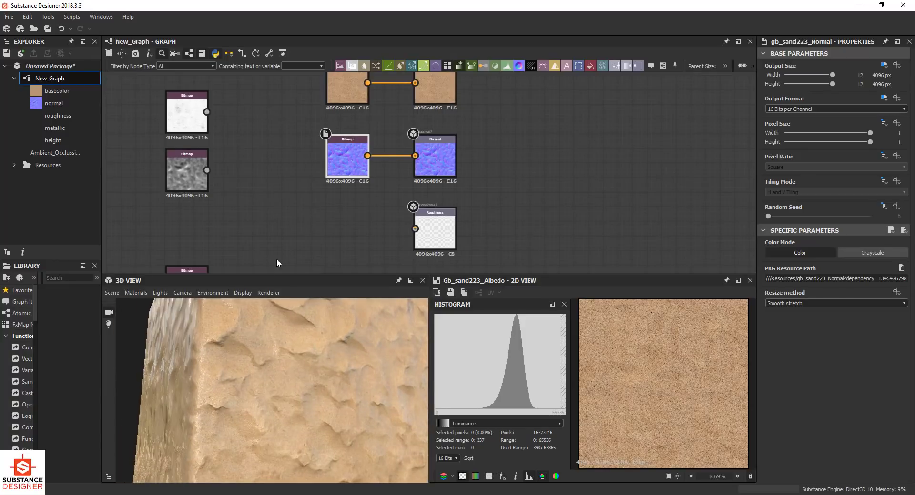
# Step: Connect the grey roughness bitmap to the Roughness output and reposition it
pyautogui.moveTo(267, 245); pyautogui.dragTo(263, 188, button='middle')
pyautogui.moveTo(182, 248); pyautogui.dragTo(411, 170)
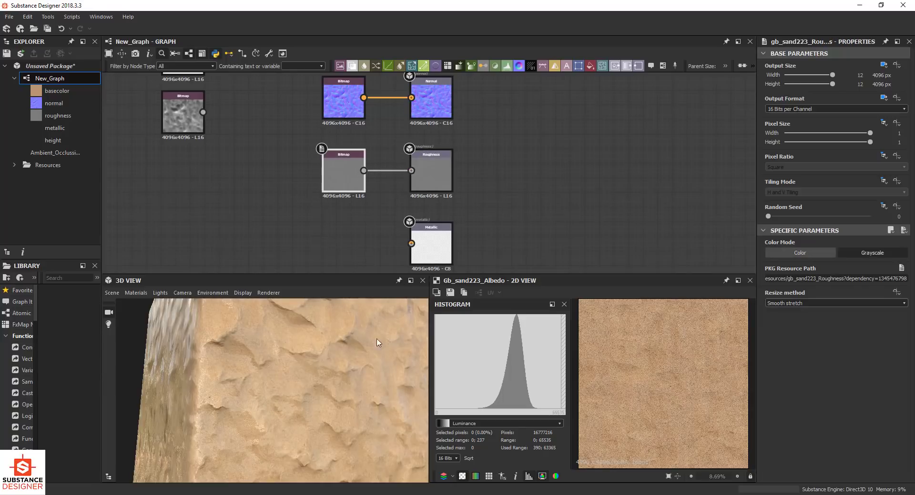
pyautogui.moveTo(376, 342); pyautogui.dragTo(248, 315)
pyautogui.scroll(-3, 250, 149)
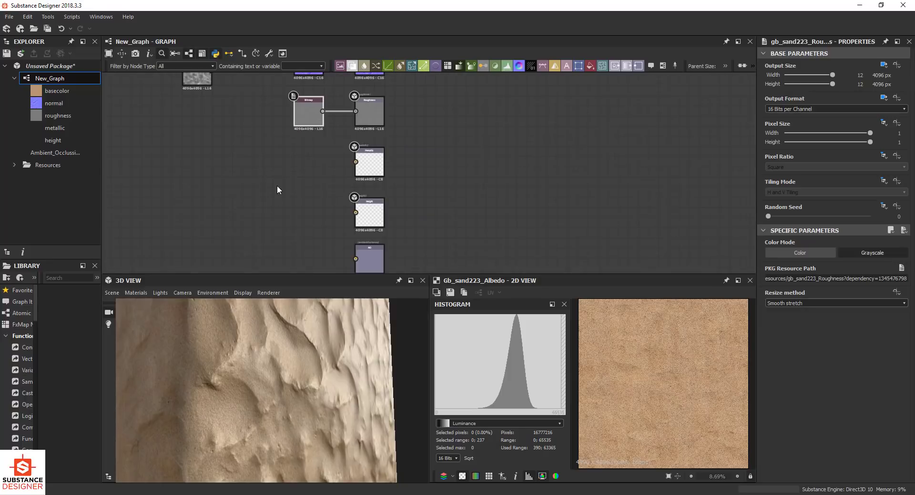
pyautogui.scroll(2, 281, 193)
pyautogui.moveTo(237, 116); pyautogui.dragTo(325, 252)
pyautogui.scroll(5, 382, 204)
pyautogui.scroll(-3, 239, 202)
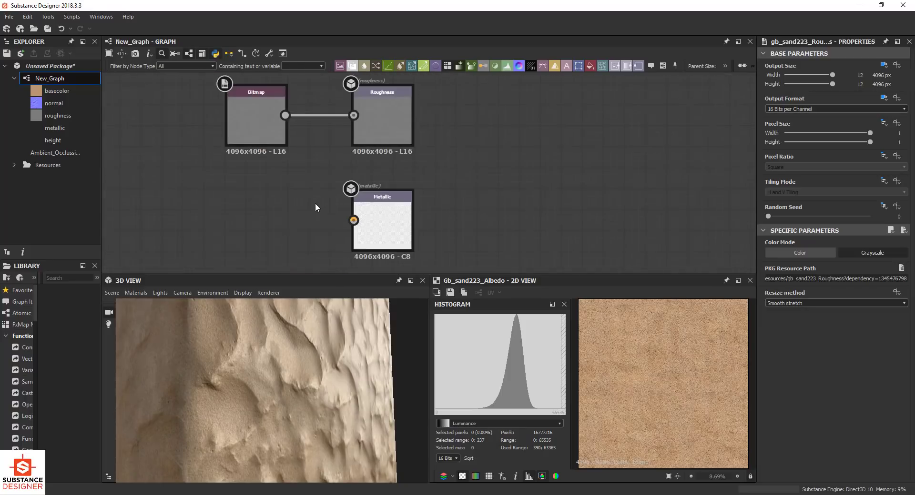
pyautogui.scroll(1, 287, 219)
# Step: Add a Uniform Color node and switch it to grayscale
pyautogui.press('space')
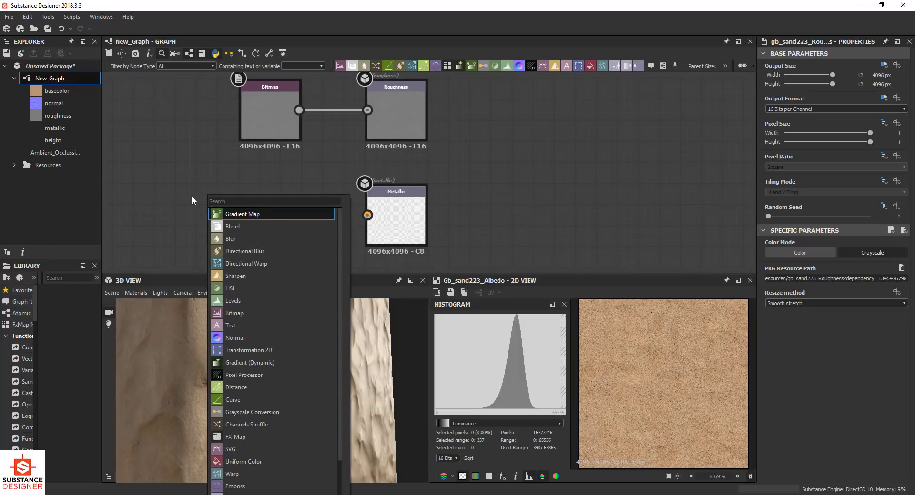
pyautogui.write('u')
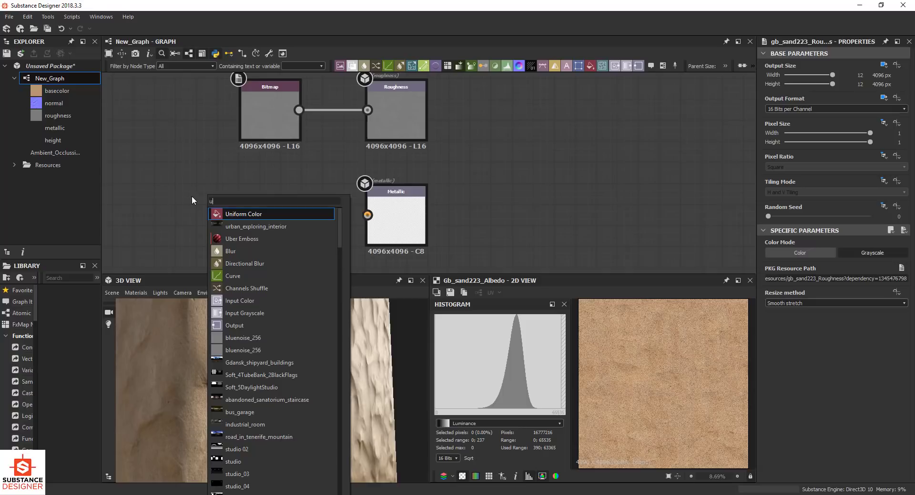
pyautogui.click(259, 215)
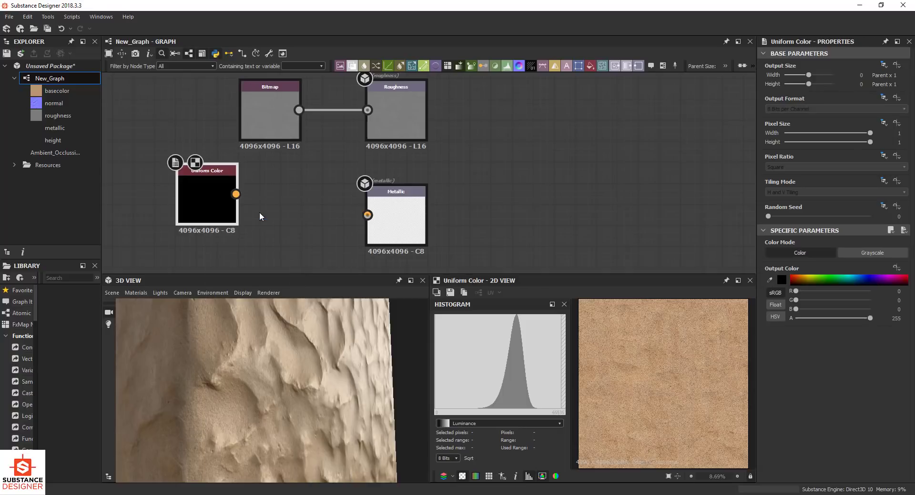
pyautogui.click(866, 251)
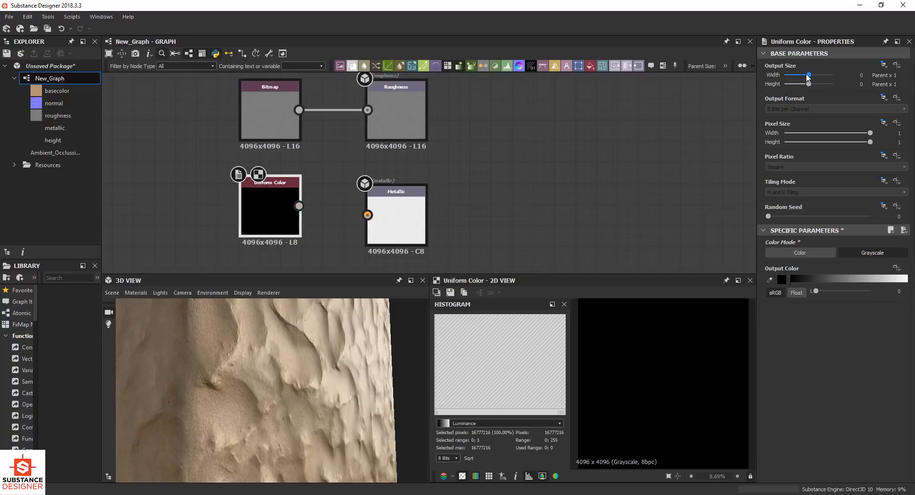
# Step: Set the graph's Output Size to 16x16
pyautogui.click(500, 185)
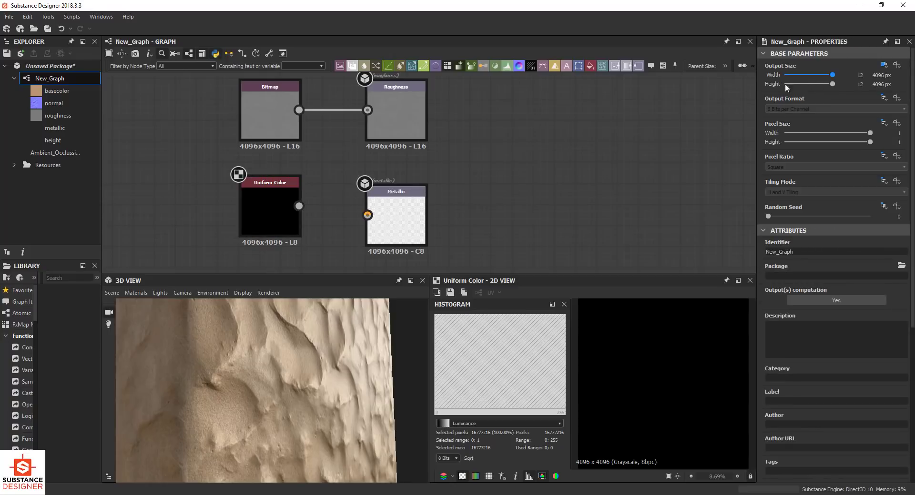
pyautogui.moveTo(786, 76); pyautogui.dragTo(815, 78)
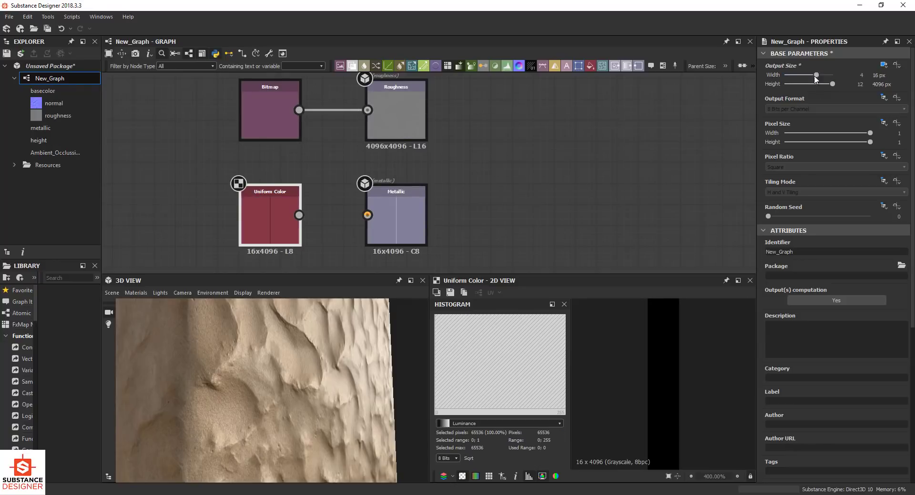
pyautogui.click(818, 83)
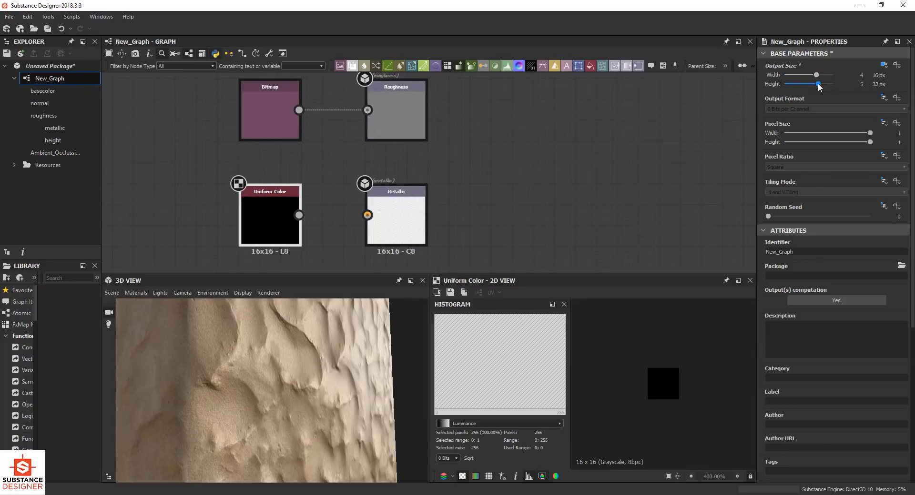
pyautogui.moveTo(818, 85); pyautogui.dragTo(816, 84)
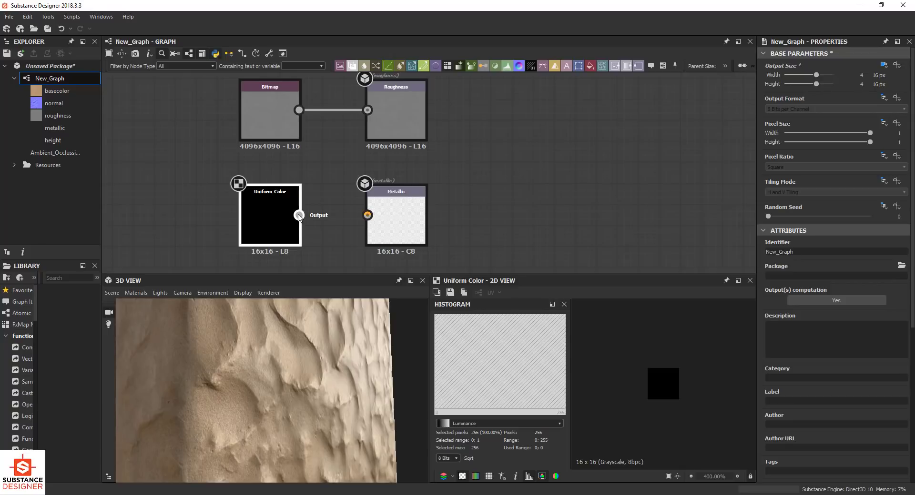
# Step: Connect the black uniform colour to the Metallic output
pyautogui.moveTo(299, 216); pyautogui.dragTo(368, 216)
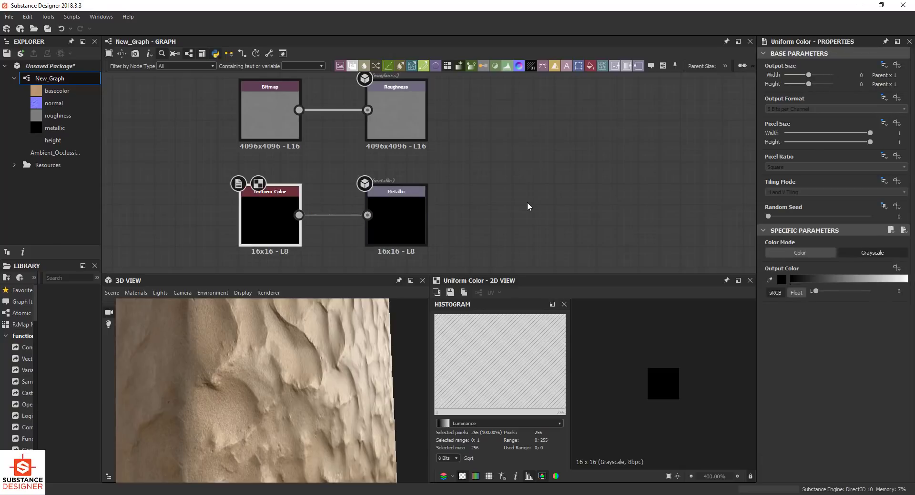
pyautogui.scroll(-2, 484, 188)
pyautogui.moveTo(488, 216); pyautogui.dragTo(476, 153, button='middle')
pyautogui.scroll(3, 437, 204)
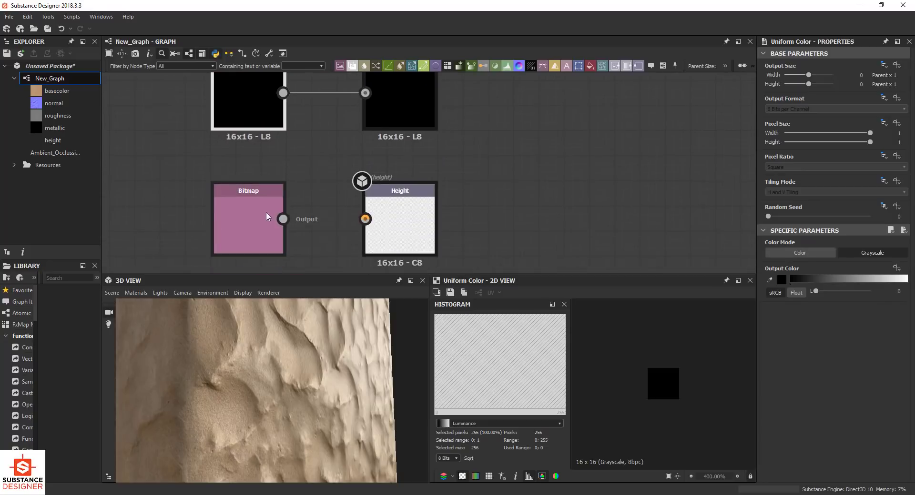
# Step: Preview the height bitmap, link it to the Height output, and place a bitmap beside the AO output
pyautogui.click(241, 205)
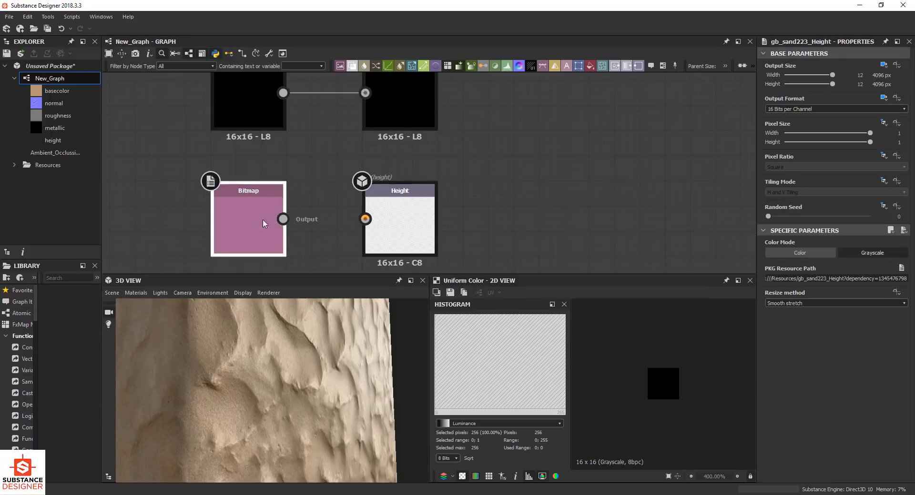
pyautogui.doubleClick(250, 220)
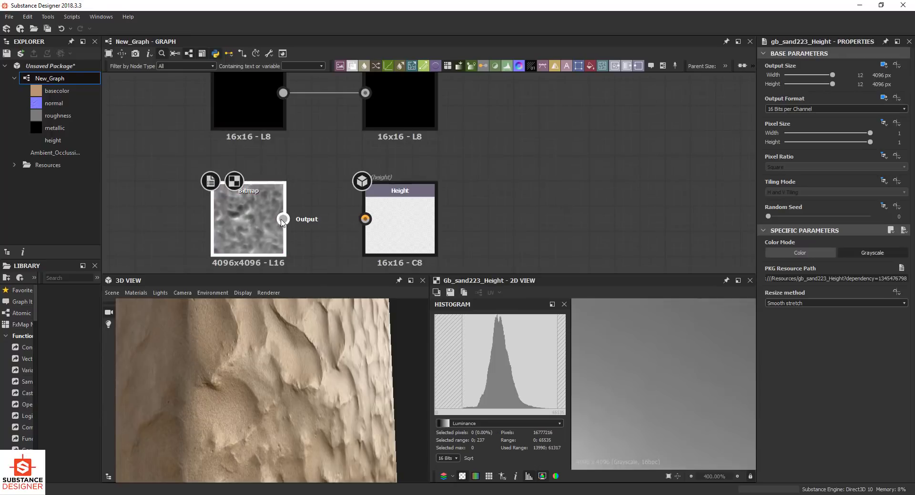
pyautogui.moveTo(283, 219); pyautogui.dragTo(365, 219)
pyautogui.scroll(-4, 326, 205)
pyautogui.scroll(-3, 326, 206)
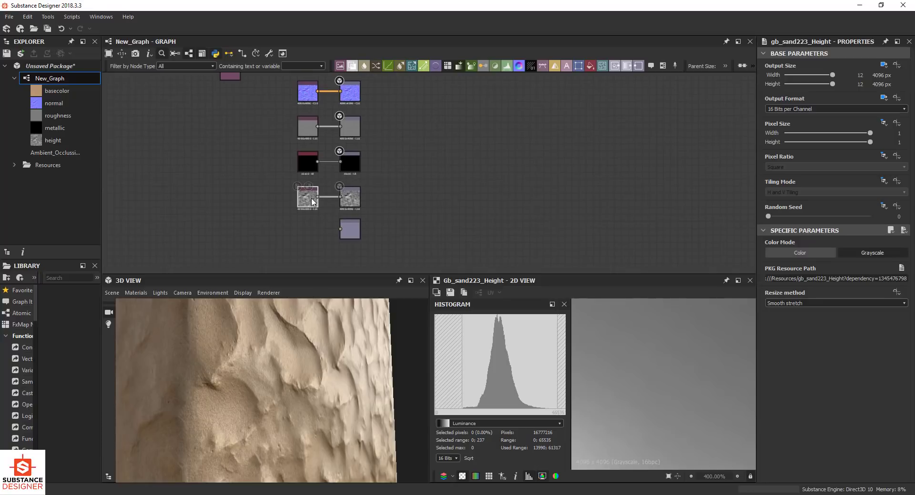
pyautogui.moveTo(352, 65); pyautogui.dragTo(450, 224)
pyautogui.scroll(8, 310, 228)
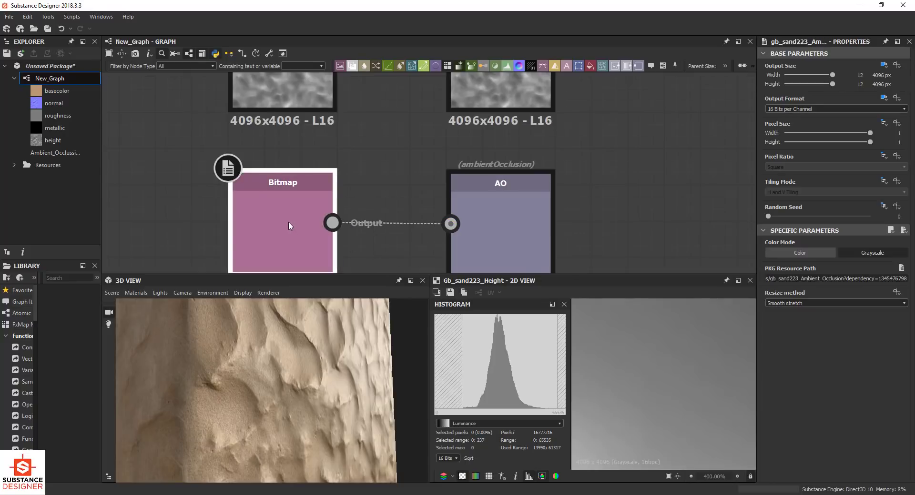
# Step: Turn the 3D preview and center the graph on the basecolor Bitmap–Base Color pair
pyautogui.moveTo(419, 318); pyautogui.dragTo(267, 362)
pyautogui.scroll(-6, 381, 233)
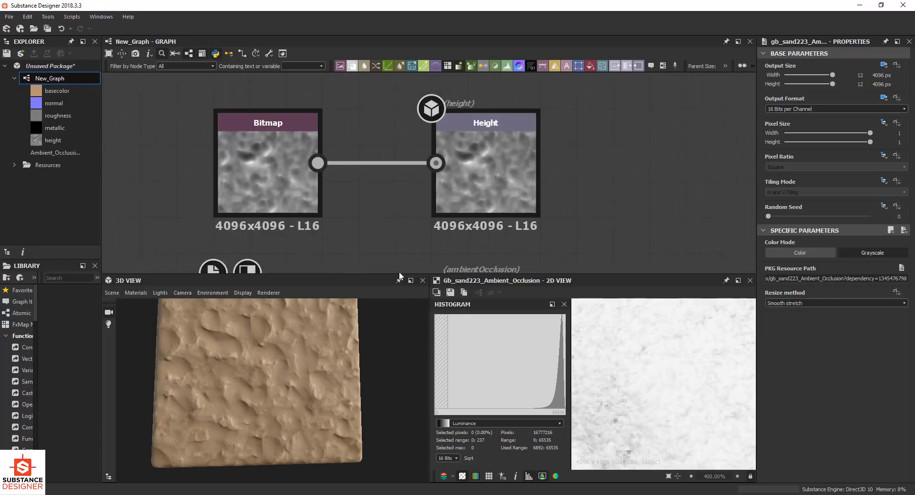
pyautogui.scroll(8, 376, 183)
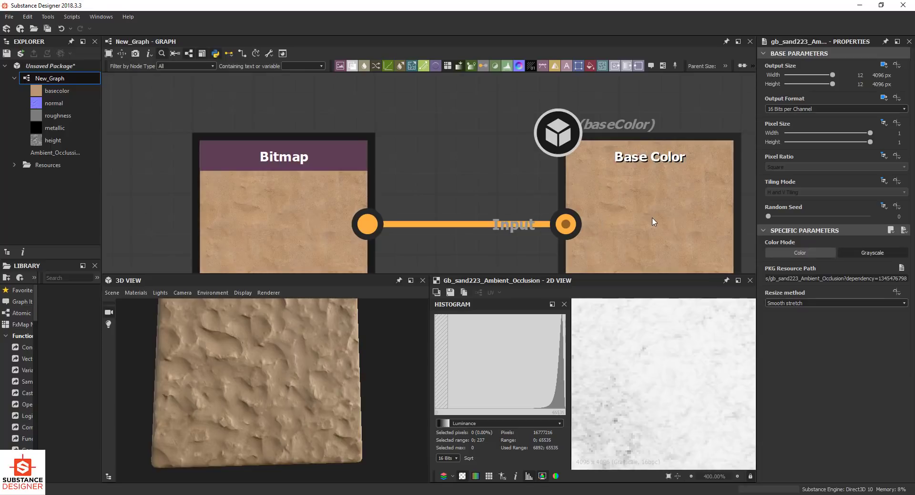
pyautogui.moveTo(652, 221); pyautogui.dragTo(595, 190, button='middle')
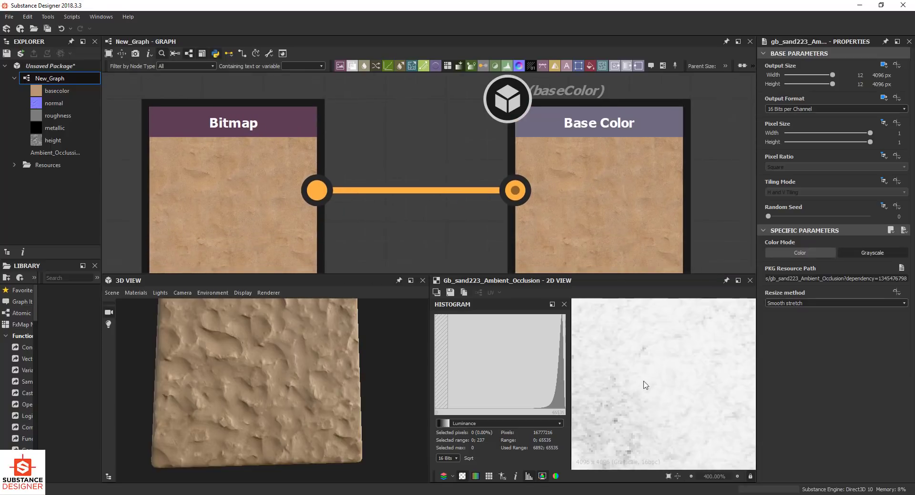
pyautogui.scroll(4, 626, 381)
pyautogui.scroll(-5, 343, 172)
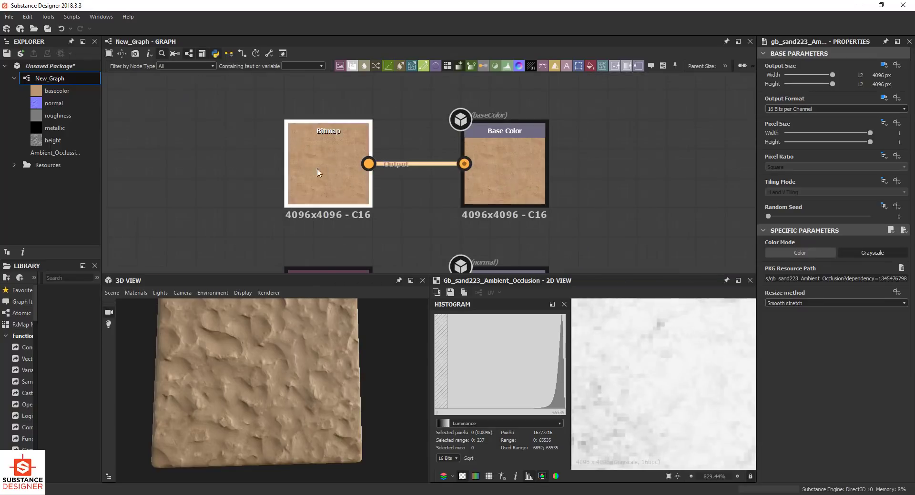
pyautogui.rightClick(370, 209)
pyautogui.scroll(-6, 313, 191)
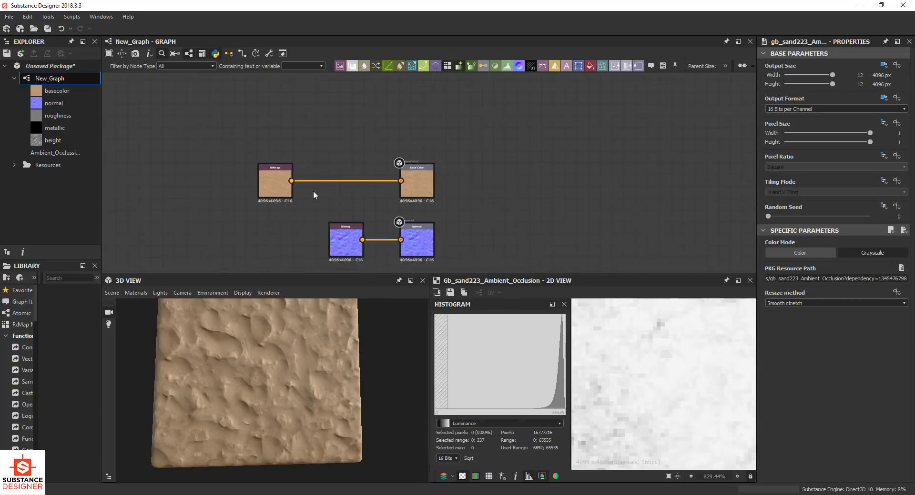
pyautogui.moveTo(304, 175); pyautogui.dragTo(292, 177)
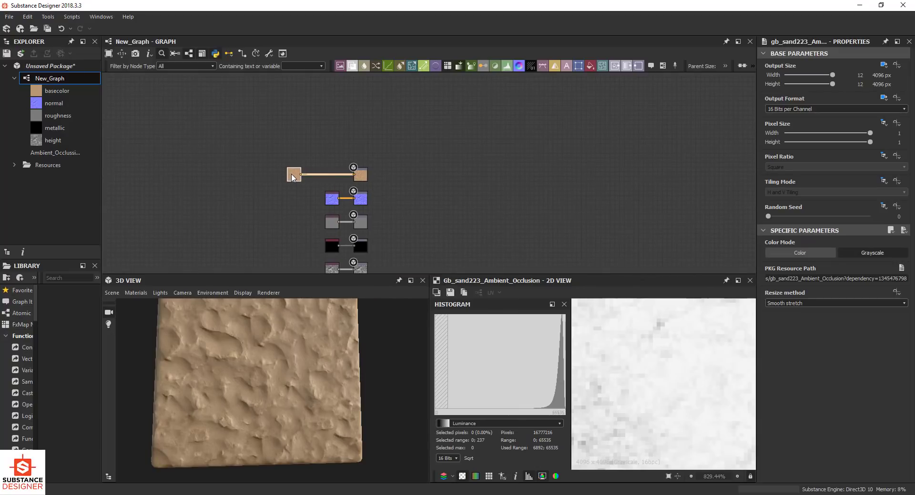
pyautogui.scroll(6, 592, 424)
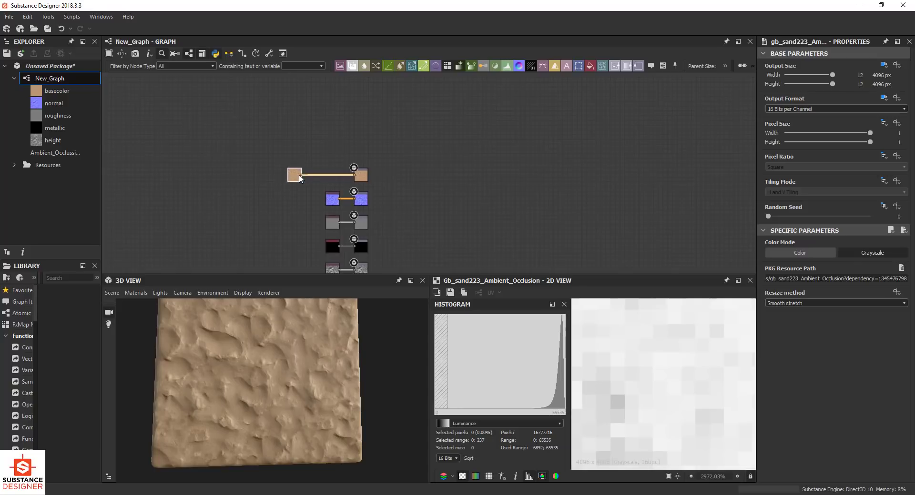
pyautogui.scroll(6, 299, 175)
pyautogui.click(372, 217)
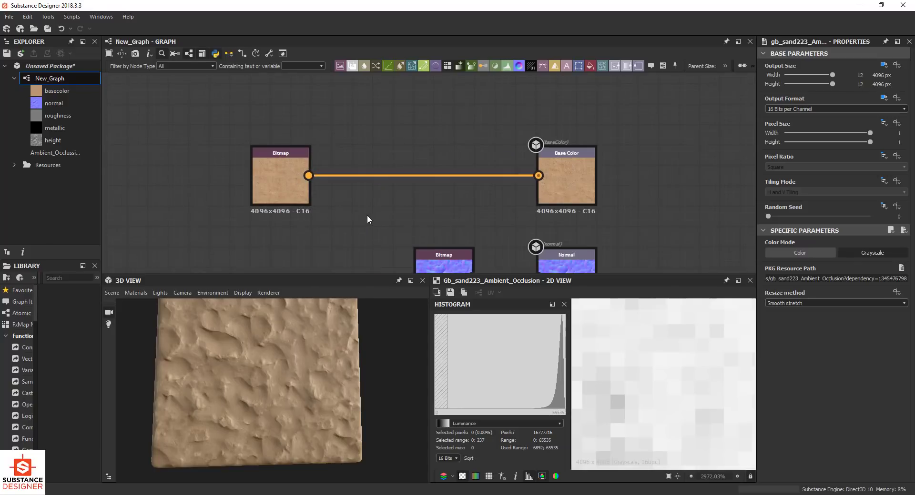
# Step: Add an AO Cancellation node on the basecolor link and feed the ambient occlusion map into its AO input
pyautogui.press('space')
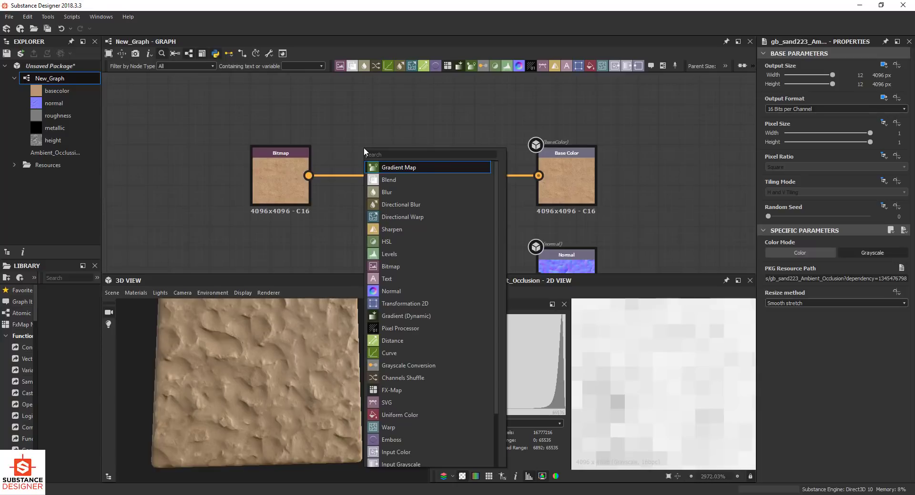
pyautogui.write('ao')
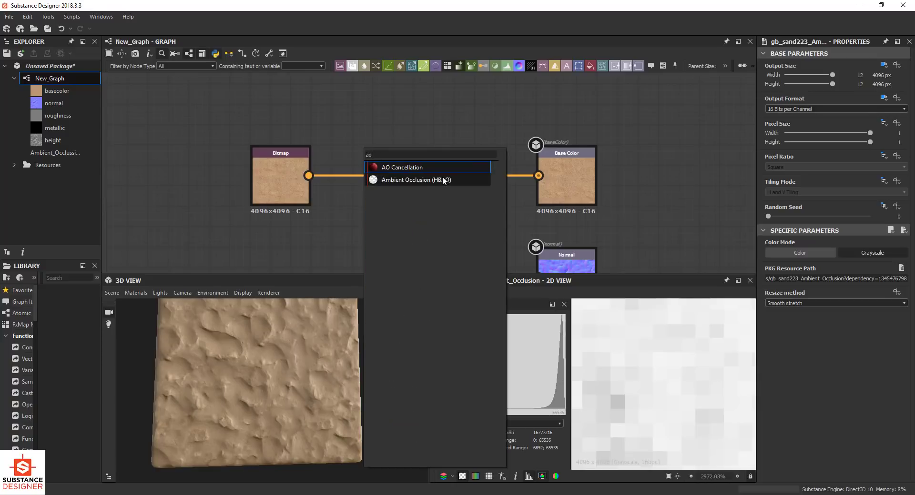
pyautogui.click(410, 169)
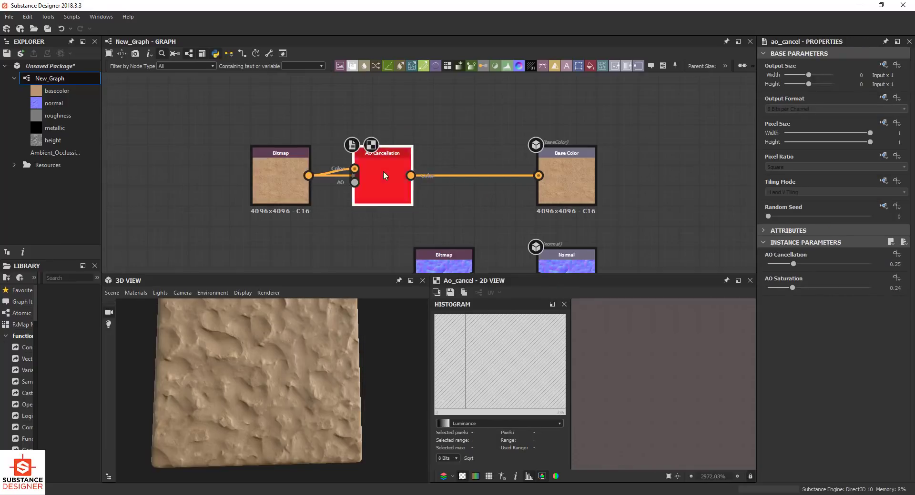
pyautogui.scroll(-5, 380, 195)
pyautogui.moveTo(379, 195); pyautogui.dragTo(381, 93, button='middle')
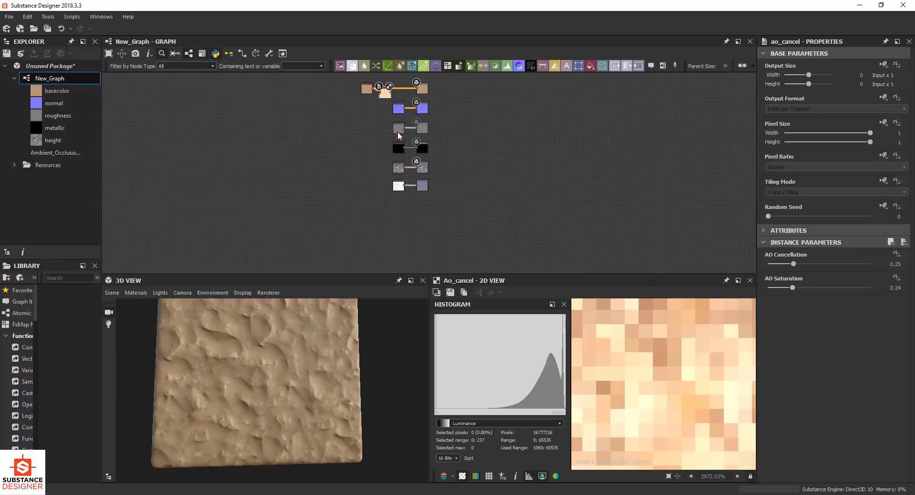
pyautogui.scroll(5, 404, 181)
pyautogui.moveTo(379, 224); pyautogui.dragTo(269, 143)
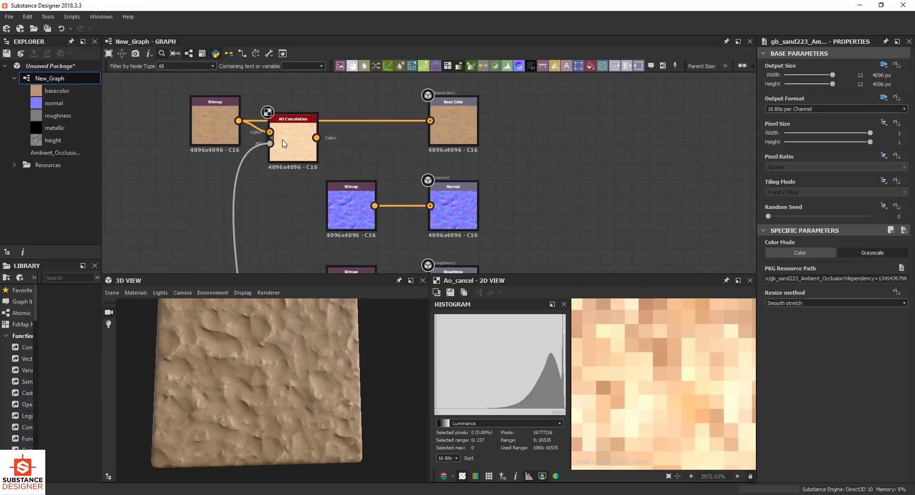
pyautogui.scroll(3, 286, 153)
# Step: Compare the AO Cancellation result with the original basecolor bitmap in the 2D view
pyautogui.click(321, 202)
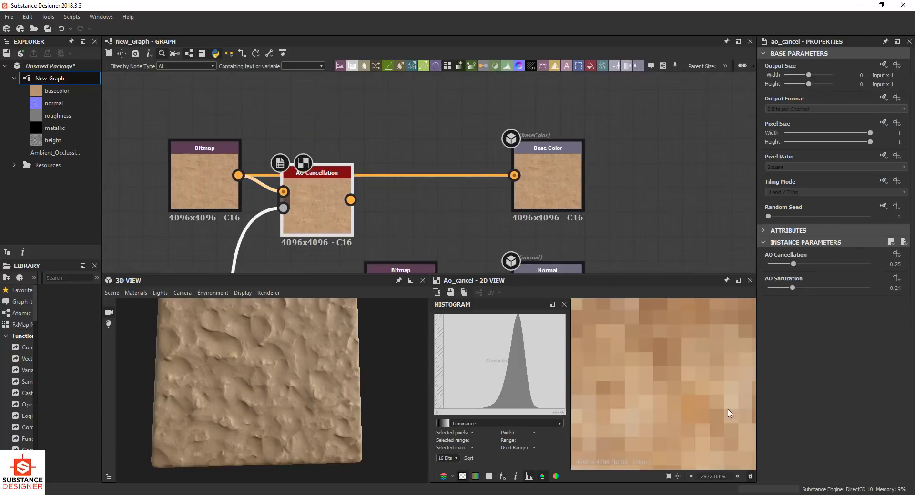
pyautogui.scroll(-15, 653, 361)
pyautogui.scroll(-10, 655, 361)
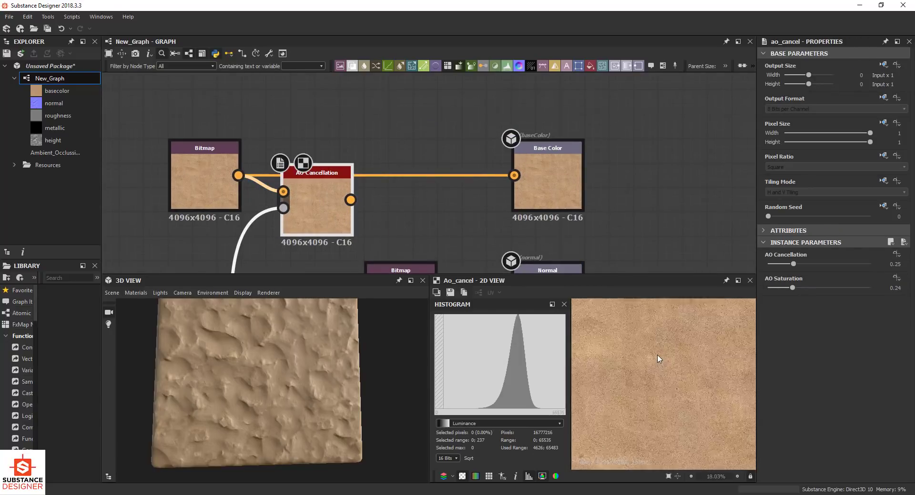
pyautogui.scroll(3, 638, 386)
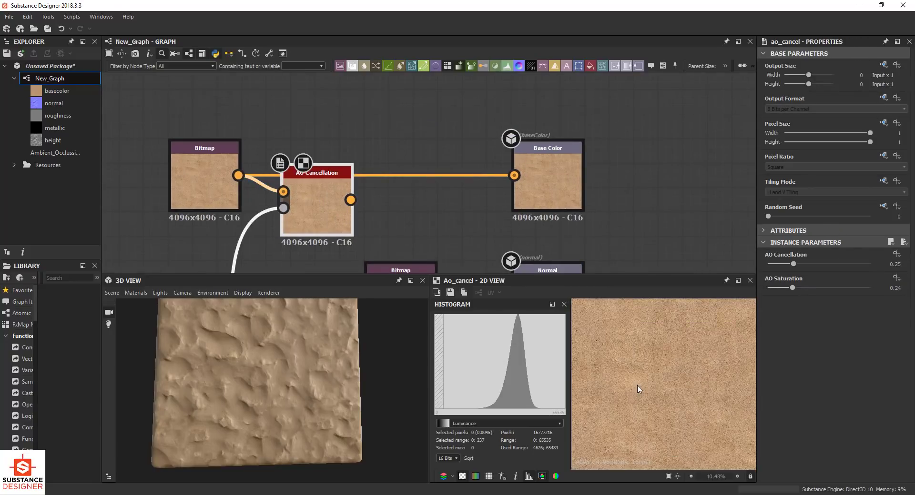
pyautogui.click(210, 184)
pyautogui.scroll(4, 628, 376)
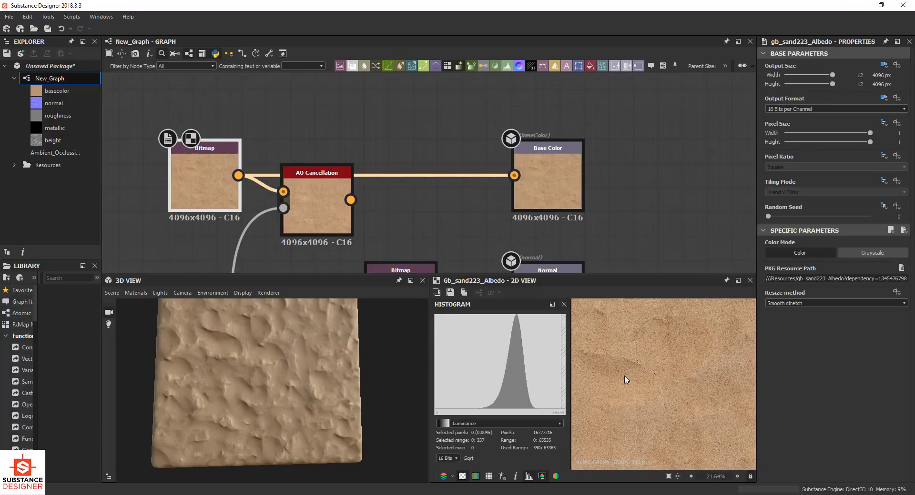
pyautogui.scroll(-2, 625, 379)
pyautogui.moveTo(316, 213); pyautogui.dragTo(319, 205)
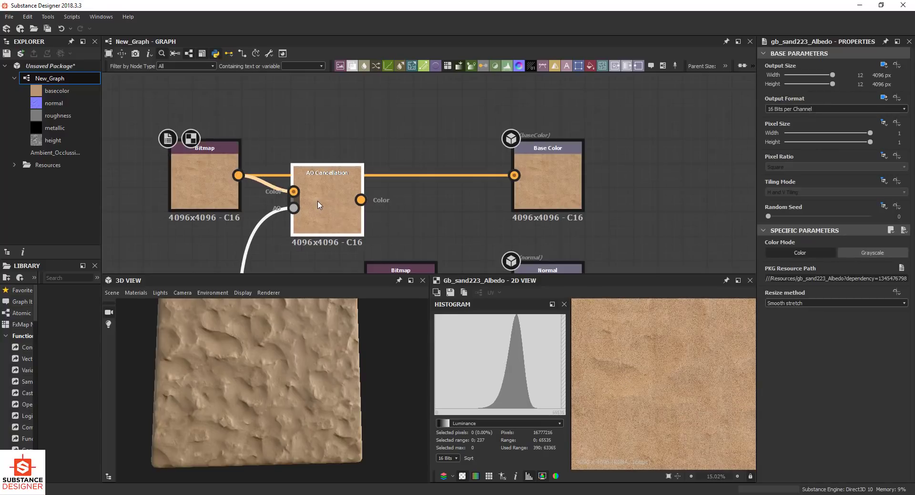
pyautogui.doubleClick(319, 205)
# Step: Align the AO Cancellation node with the Base Color link and orbit the 3D preview to inspect the sand
pyautogui.scroll(8, 622, 369)
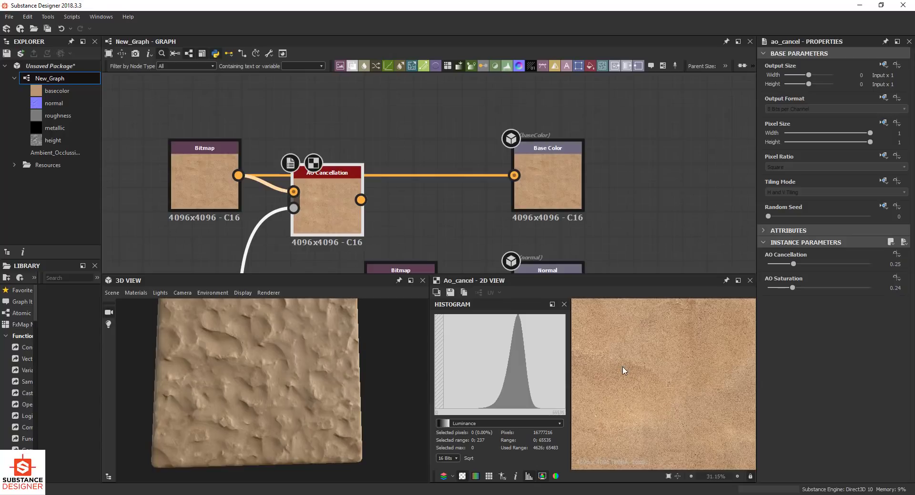
pyautogui.scroll(-4, 626, 404)
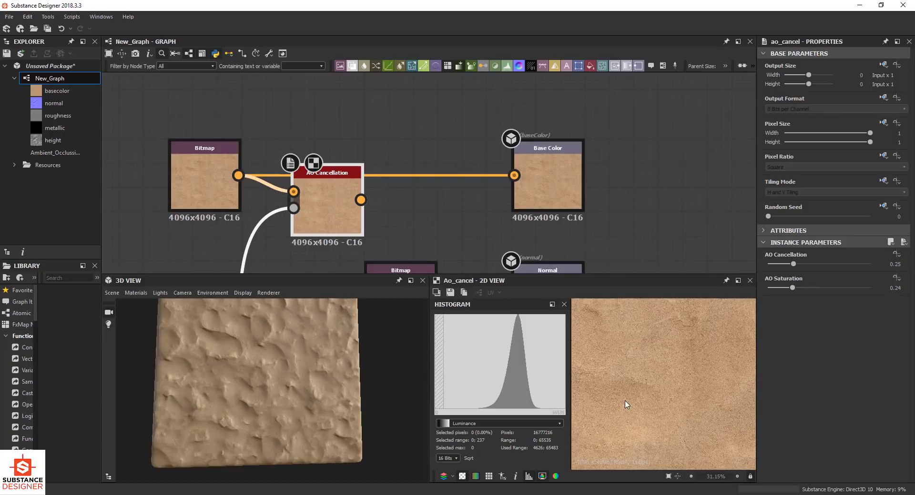
pyautogui.scroll(-1, 635, 382)
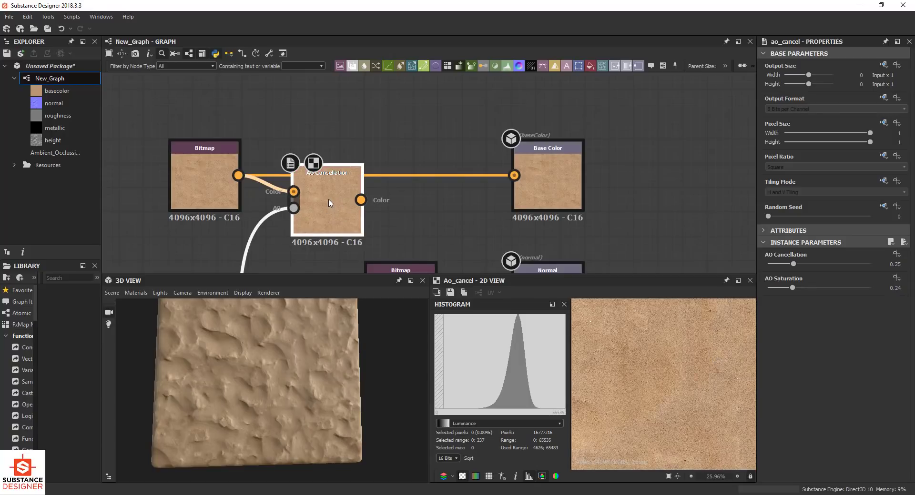
pyautogui.scroll(-5, 688, 382)
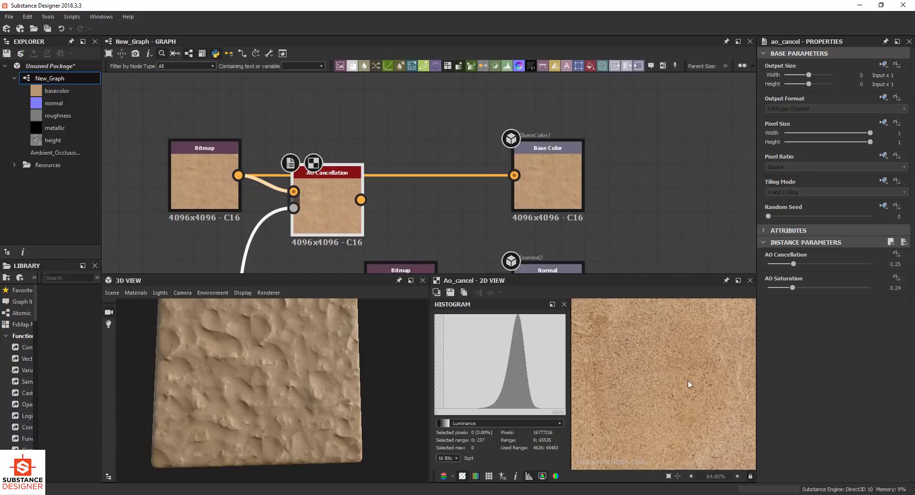
pyautogui.scroll(2, 629, 393)
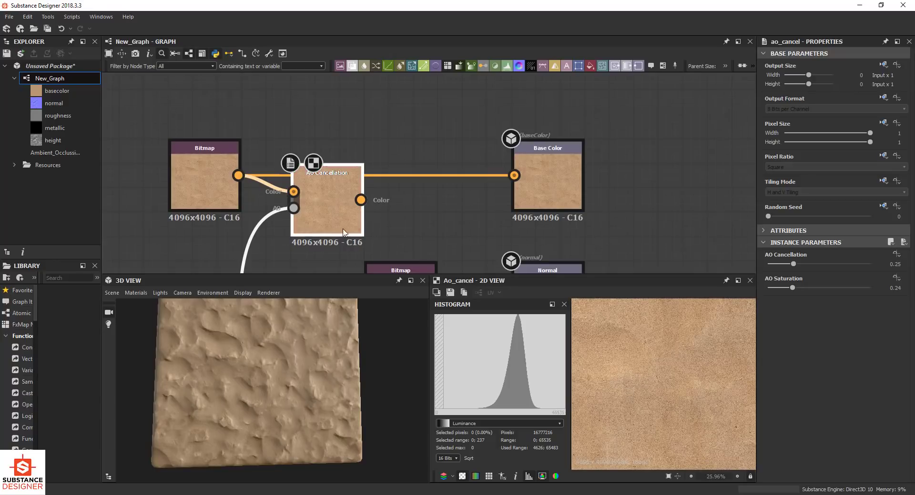
pyautogui.scroll(2, 682, 379)
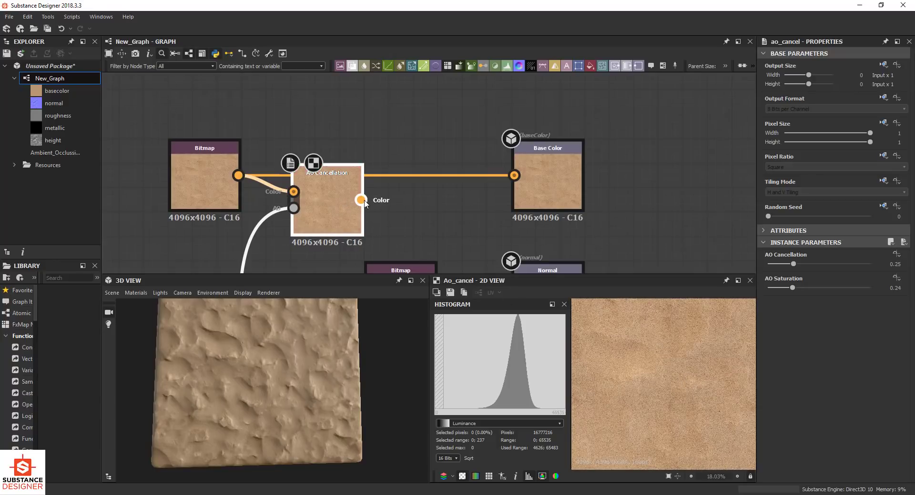
pyautogui.moveTo(355, 205); pyautogui.dragTo(401, 191)
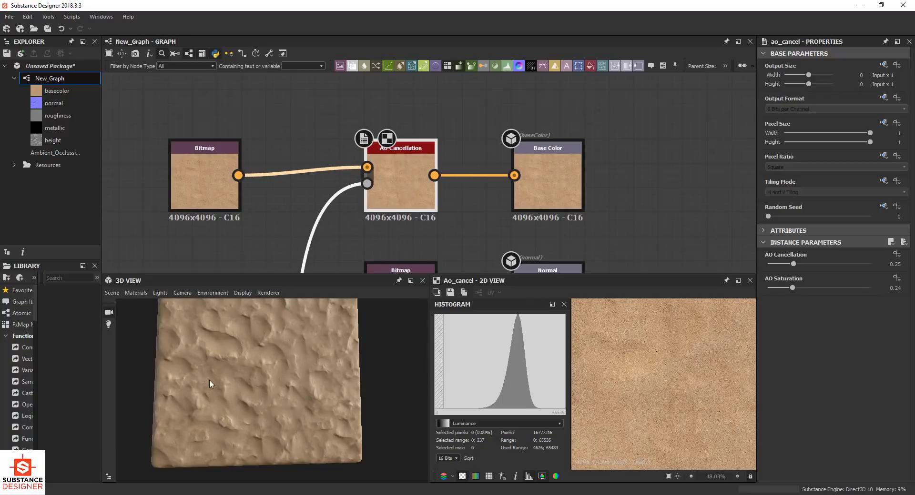
pyautogui.moveTo(210, 384); pyautogui.dragTo(248, 371)
# Step: Drag the roughness and basecolor Bitmap nodes to the far left, level with each other
pyautogui.scroll(-3, 349, 165)
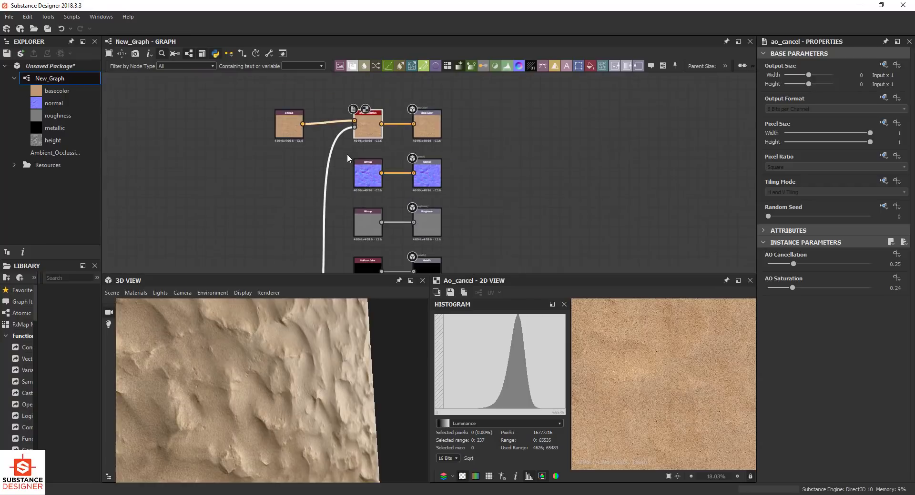
pyautogui.scroll(-3, 348, 181)
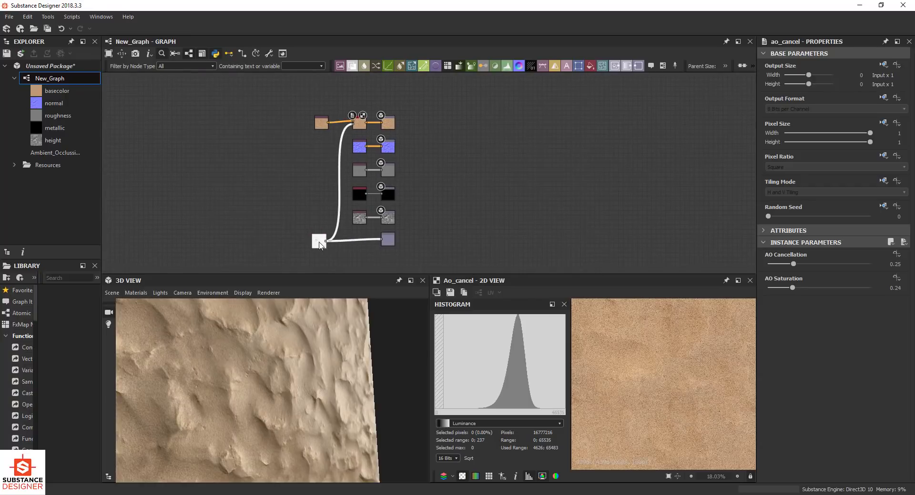
pyautogui.scroll(8, 331, 191)
pyautogui.moveTo(382, 162); pyautogui.dragTo(380, 184, button='middle')
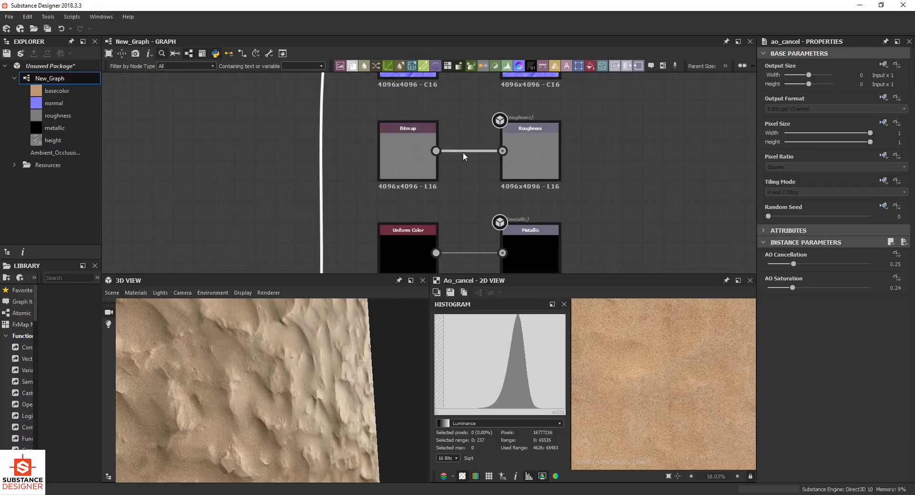
pyautogui.moveTo(408, 152); pyautogui.dragTo(231, 182)
pyautogui.scroll(-3, 347, 180)
pyautogui.moveTo(324, 185); pyautogui.dragTo(399, 195, button='middle')
pyautogui.moveTo(498, 117)
pyautogui.mouseDown()
pyautogui.moveTo(386, 117)
pyautogui.moveTo(498, 108)
pyautogui.moveTo(514, 116)
pyautogui.mouseUp()
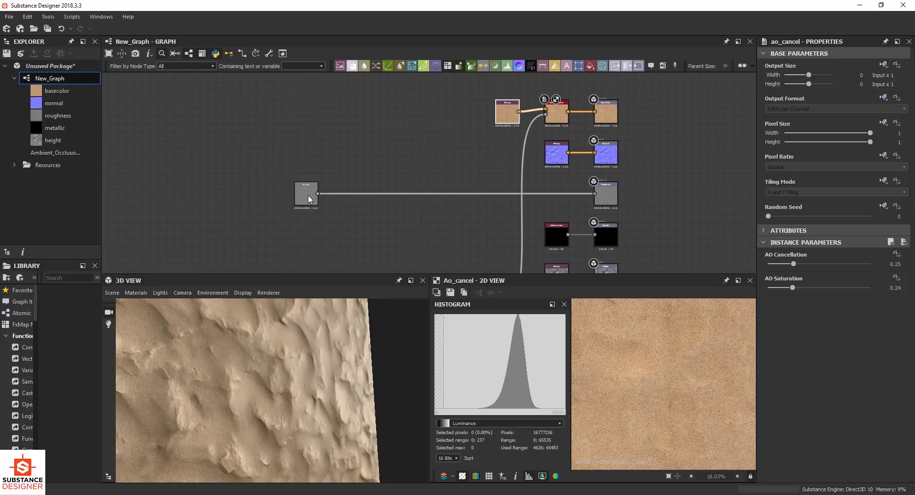
pyautogui.moveTo(307, 195); pyautogui.dragTo(299, 198)
pyautogui.moveTo(504, 116); pyautogui.dragTo(289, 116)
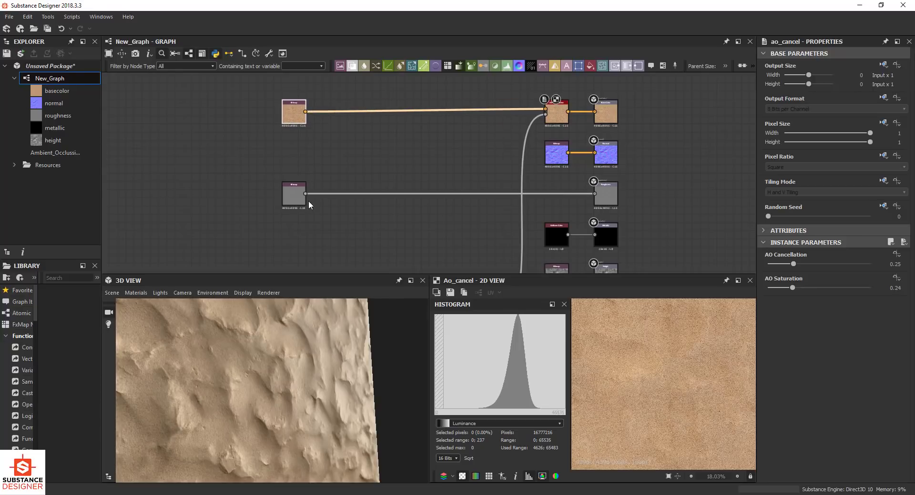
pyautogui.scroll(5, 307, 138)
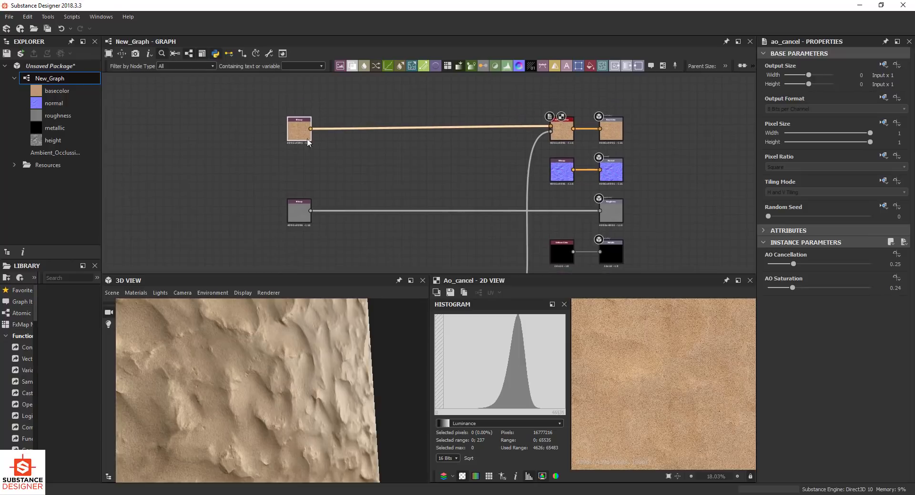
# Step: Try a Highpass Grayscale node directly on the basecolor bitmap, then delete it
pyautogui.click(455, 191)
pyautogui.press('space')
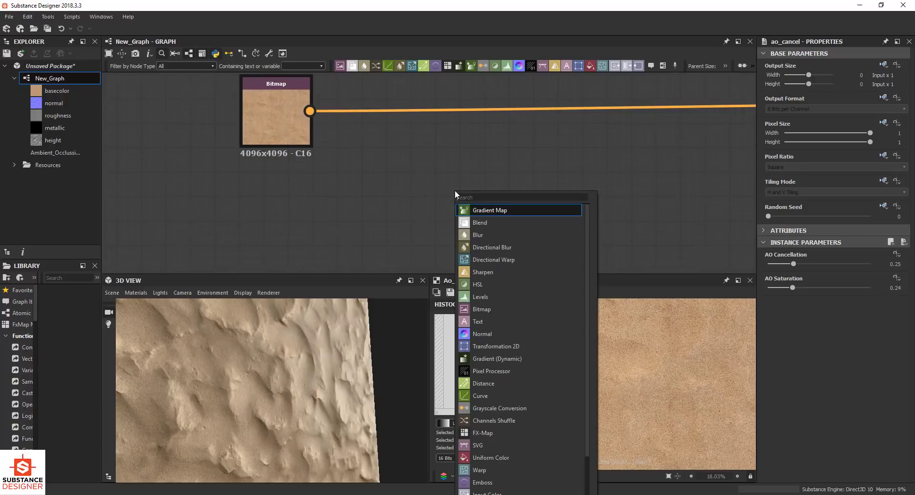
pyautogui.write('hi')
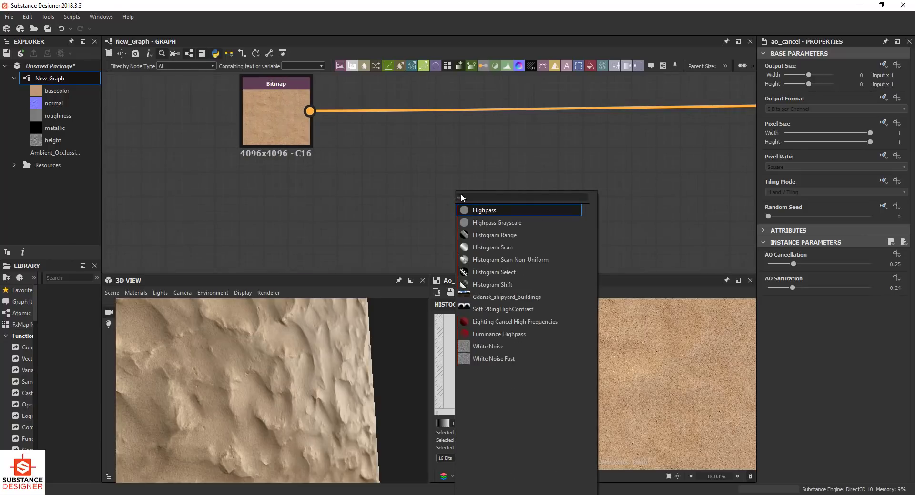
pyautogui.click(497, 223)
pyautogui.moveTo(310, 111); pyautogui.dragTo(424, 221)
pyautogui.scroll(2, 625, 358)
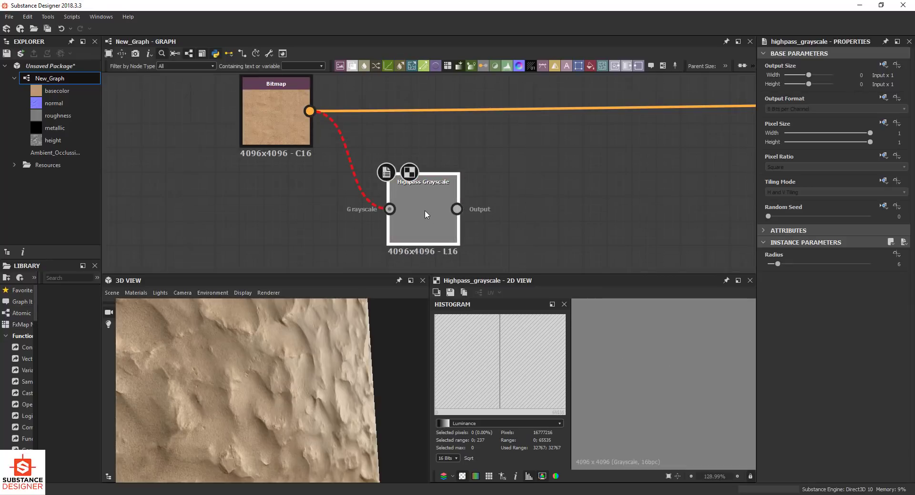
pyautogui.scroll(-1, 424, 210)
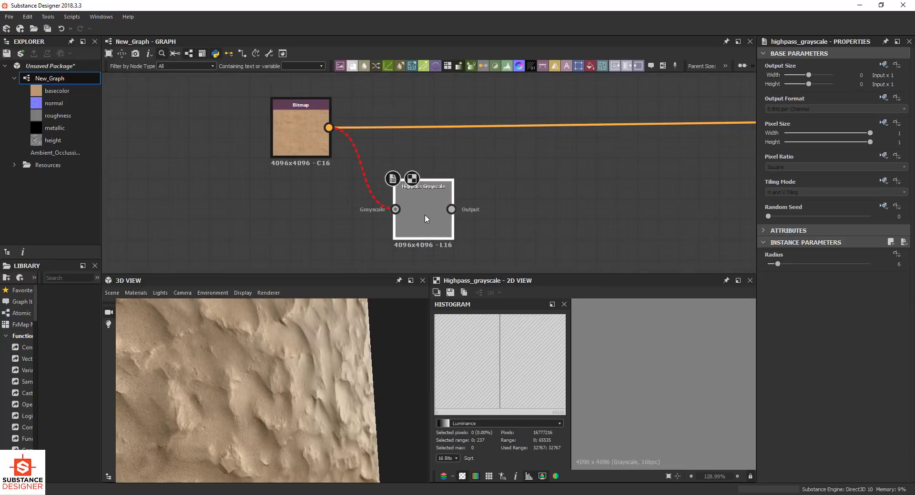
pyautogui.press('Delete')
# Step: Add a Grayscale Conversion node fed by the basecolor bitmap
pyautogui.press('space')
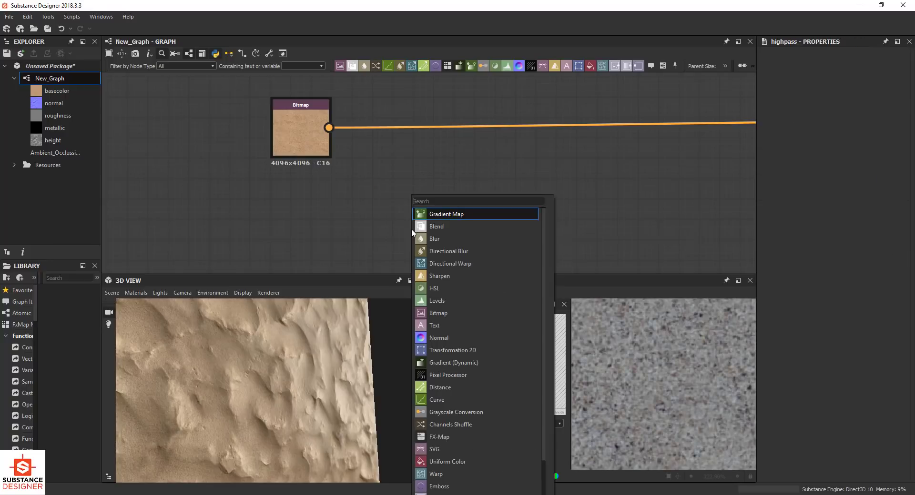
pyautogui.write('co')
pyautogui.press('BackSpace')
pyautogui.press('BackSpace')
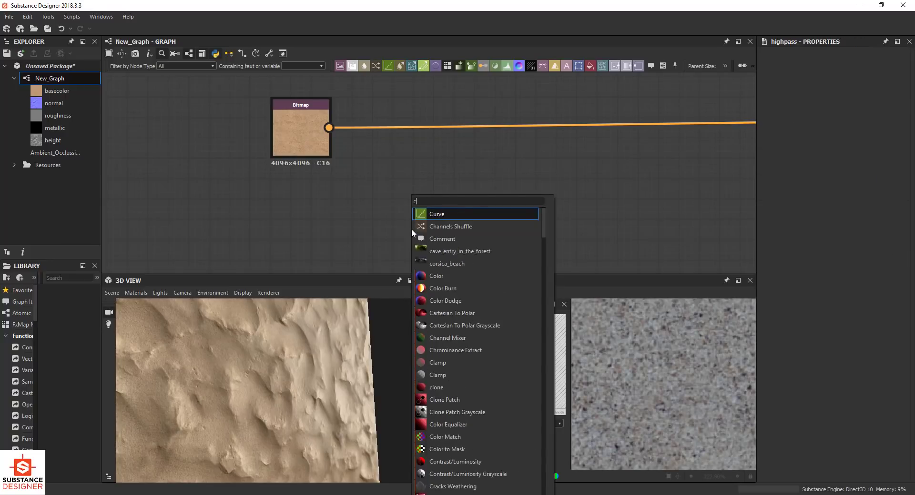
pyautogui.write('gray')
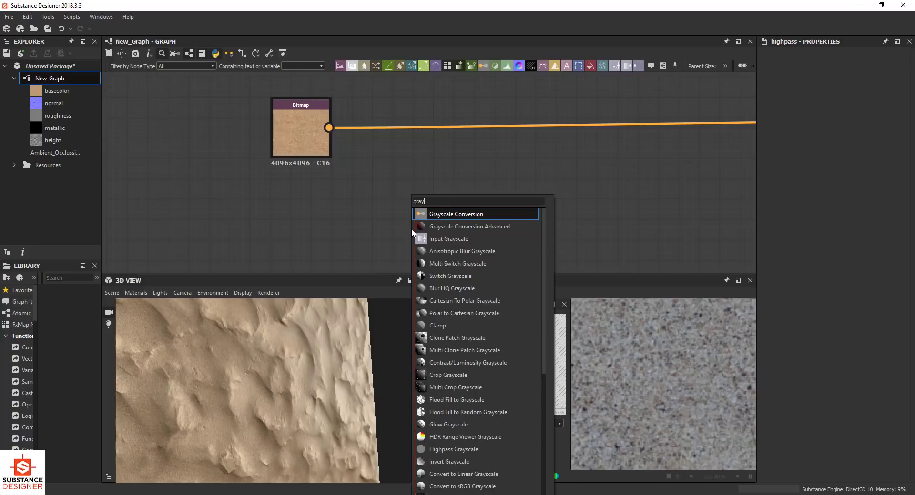
pyautogui.click(450, 215)
pyautogui.moveTo(329, 128); pyautogui.dragTo(375, 229)
# Step: Add a Highpass Grayscale node (radius 6) after the Grayscale Conversion node
pyautogui.press('space')
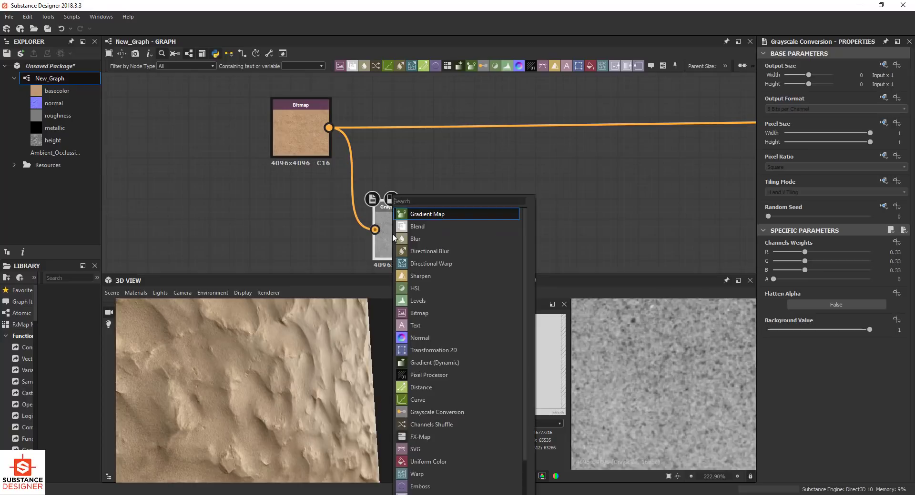
pyautogui.write('hi')
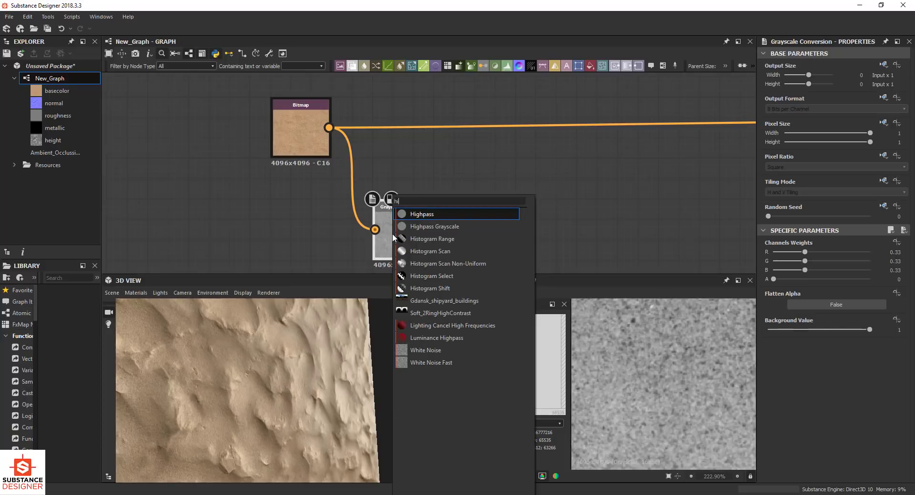
pyautogui.click(427, 226)
pyautogui.scroll(4, 629, 367)
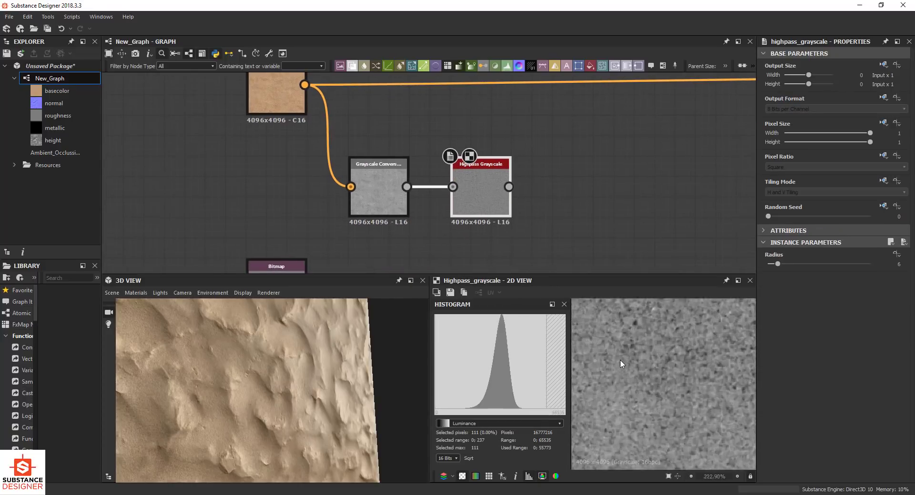
pyautogui.scroll(5, 258, 376)
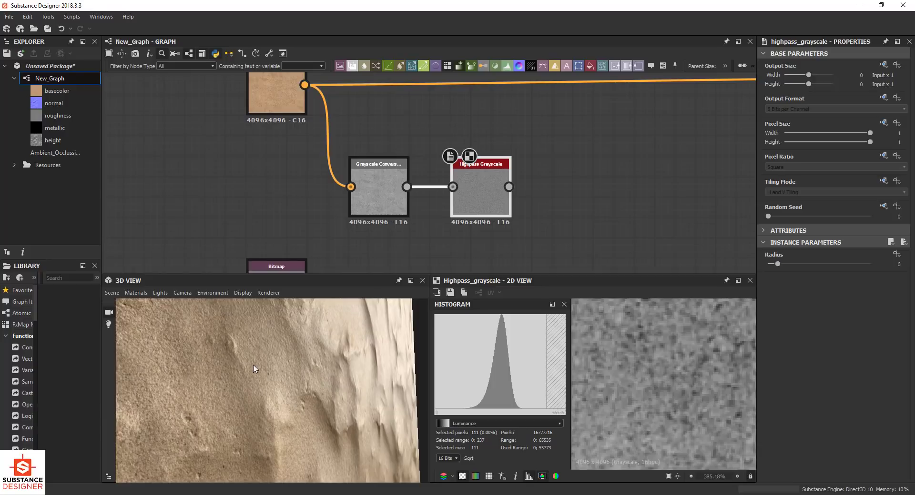
pyautogui.scroll(3, 254, 369)
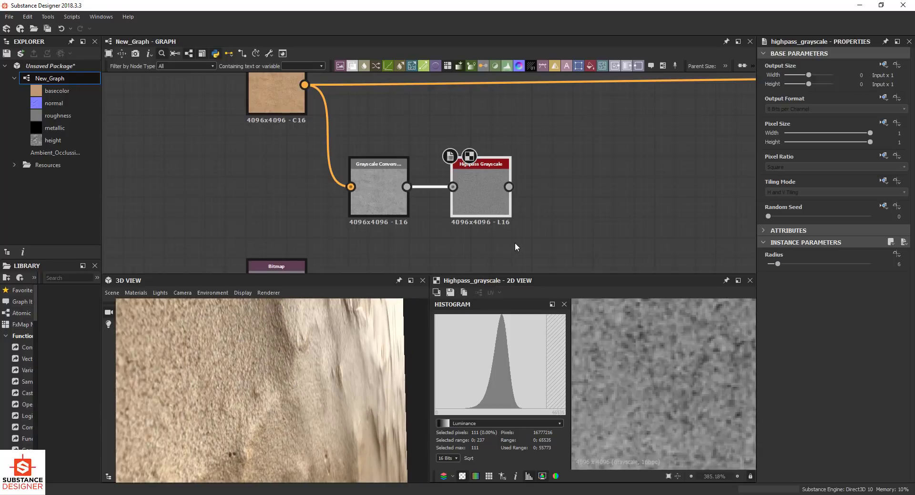
pyautogui.moveTo(576, 228); pyautogui.dragTo(551, 225, button='middle')
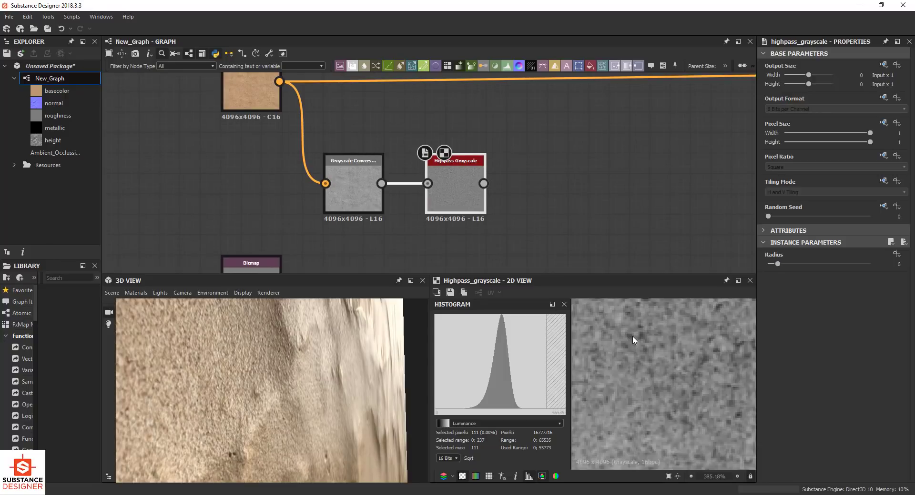
pyautogui.scroll(-5, 633, 336)
pyautogui.moveTo(476, 267); pyautogui.dragTo(466, 205, button='middle')
pyautogui.click(236, 225)
# Step: Show the gb_sand223_Albedo bitmap in the 2D view, then reselect the roughness bitmap
pyautogui.scroll(5, 633, 345)
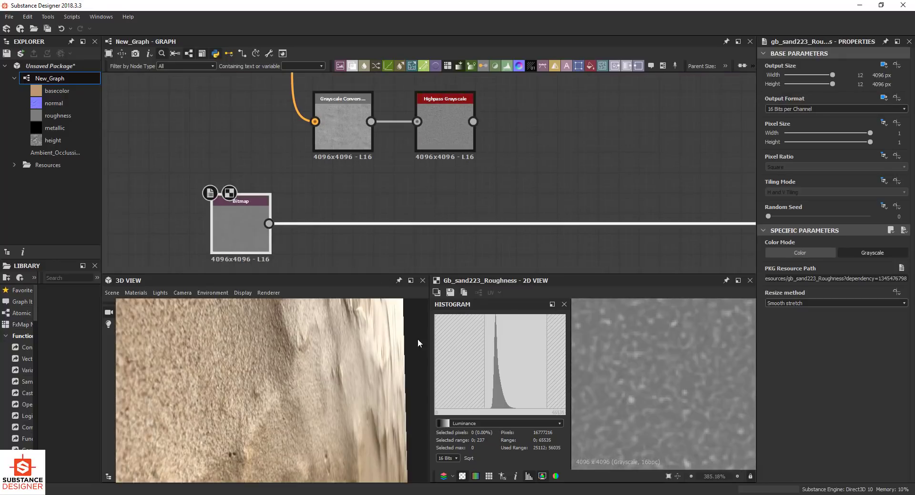
pyautogui.scroll(-1, 395, 180)
pyautogui.scroll(3, 640, 416)
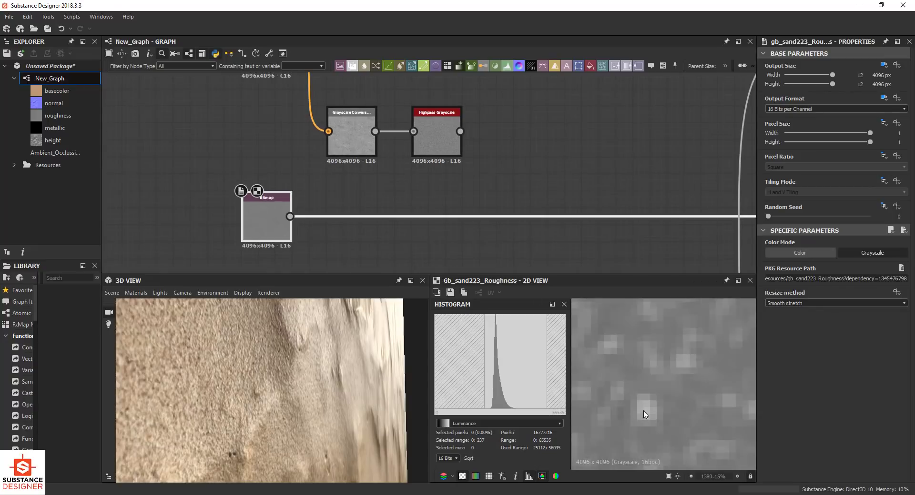
pyautogui.moveTo(484, 125); pyautogui.dragTo(422, 142, button='middle')
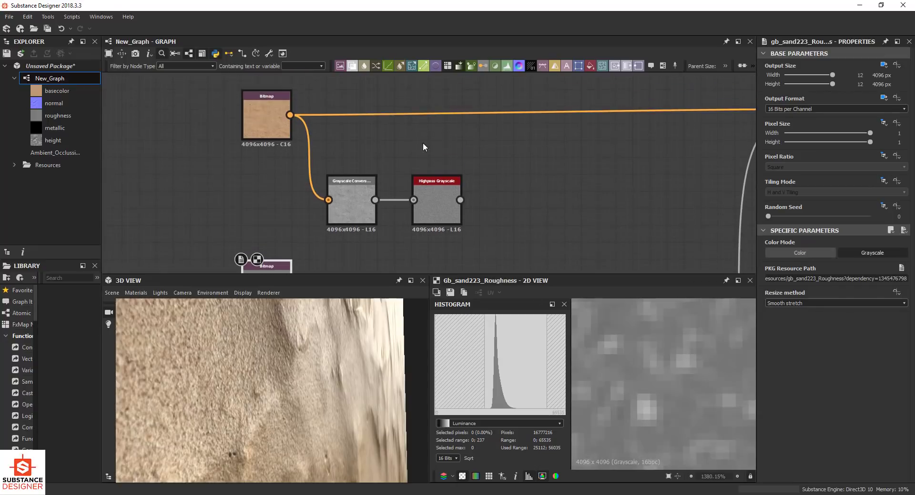
pyautogui.doubleClick(262, 120)
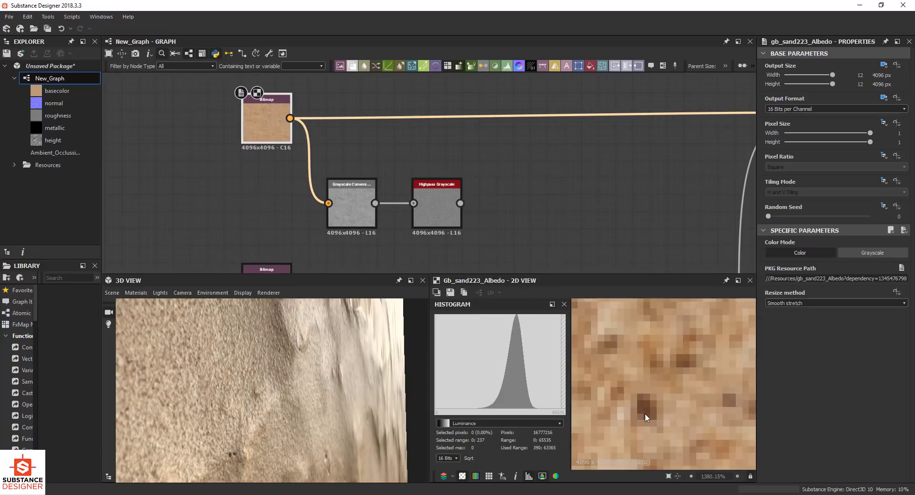
pyautogui.moveTo(479, 227); pyautogui.dragTo(449, 126, button='middle')
pyautogui.click(246, 184)
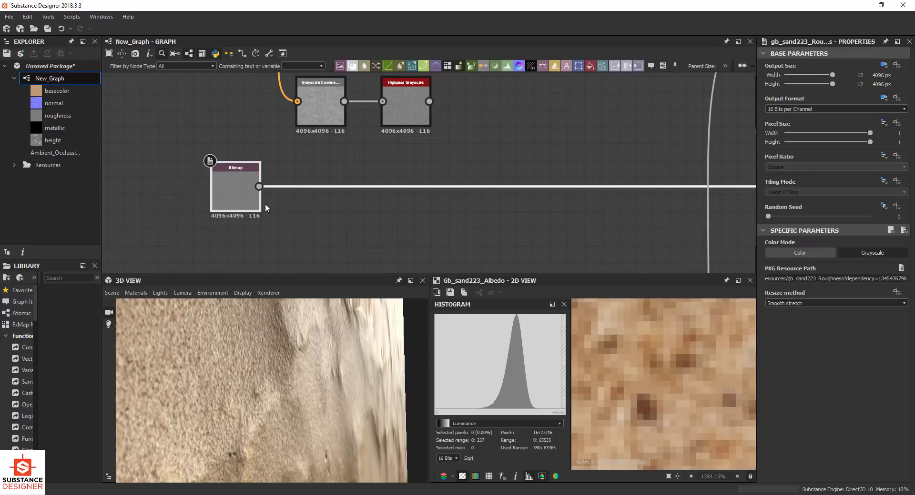
# Step: Add an Invert Grayscale node fed by the roughness bitmap
pyautogui.click(327, 231)
pyautogui.press('space')
pyautogui.write('inver')
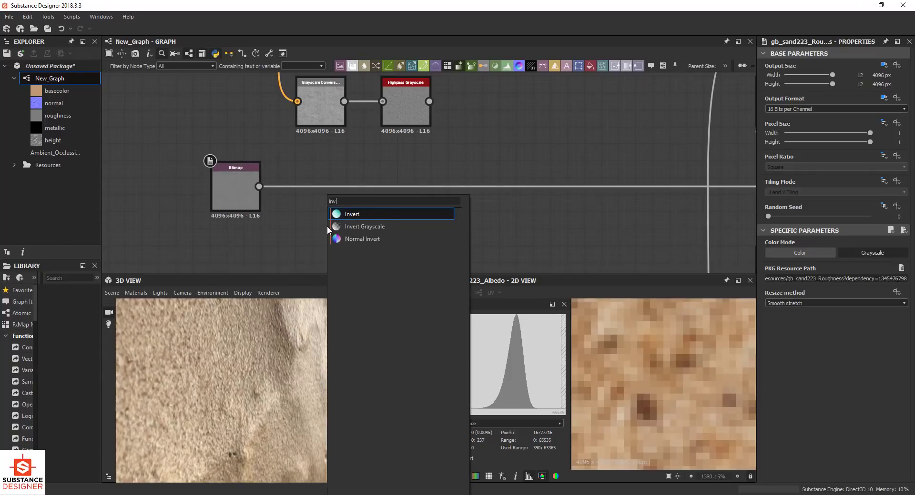
pyautogui.click(361, 225)
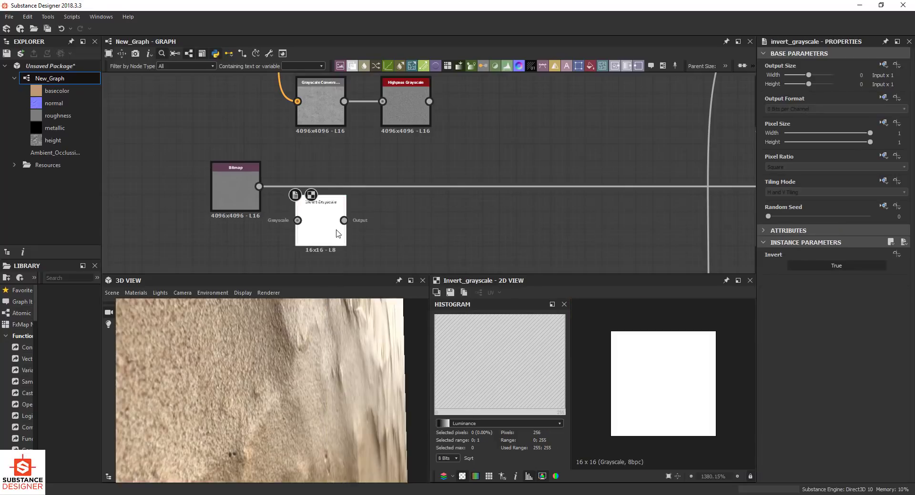
pyautogui.moveTo(336, 231); pyautogui.dragTo(331, 168)
pyautogui.moveTo(226, 193); pyautogui.dragTo(297, 152)
pyautogui.click(320, 164)
# Step: Stack the Grayscale Conversion and Highpass nodes above Invert Grayscale
pyautogui.moveTo(354, 205); pyautogui.dragTo(322, 276, button='middle')
pyautogui.click(380, 180)
pyautogui.moveTo(380, 179); pyautogui.dragTo(381, 144)
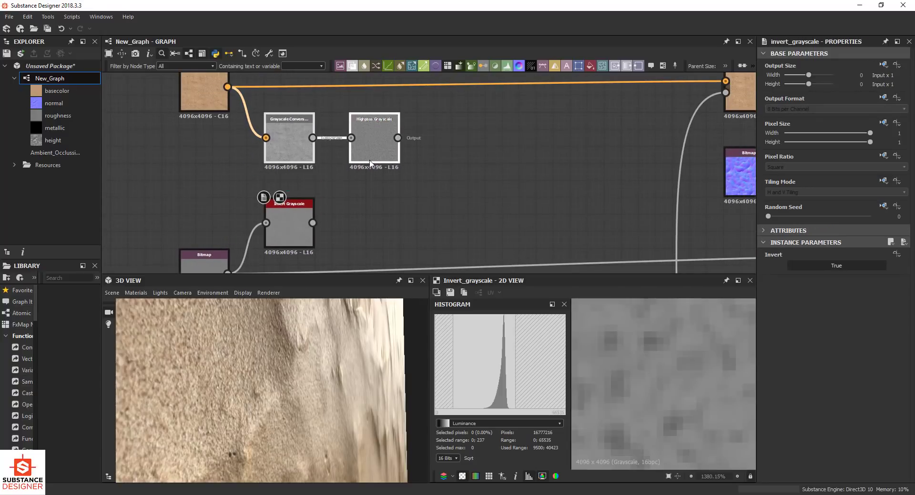
pyautogui.click(293, 228)
pyautogui.moveTo(293, 228); pyautogui.dragTo(298, 219)
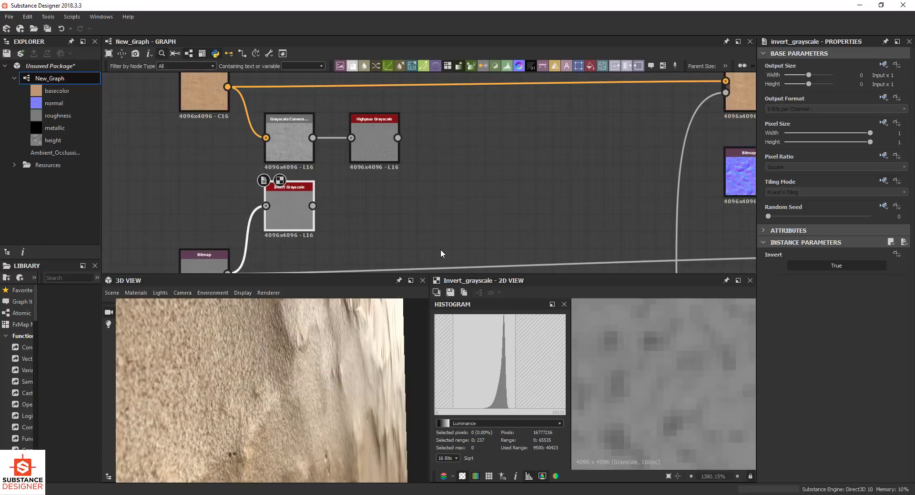
pyautogui.scroll(-4, 451, 204)
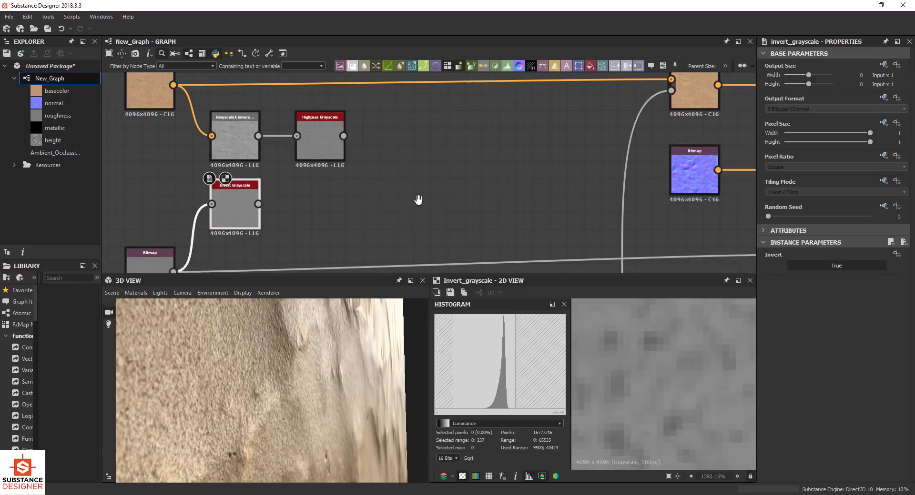
pyautogui.scroll(4, 457, 190)
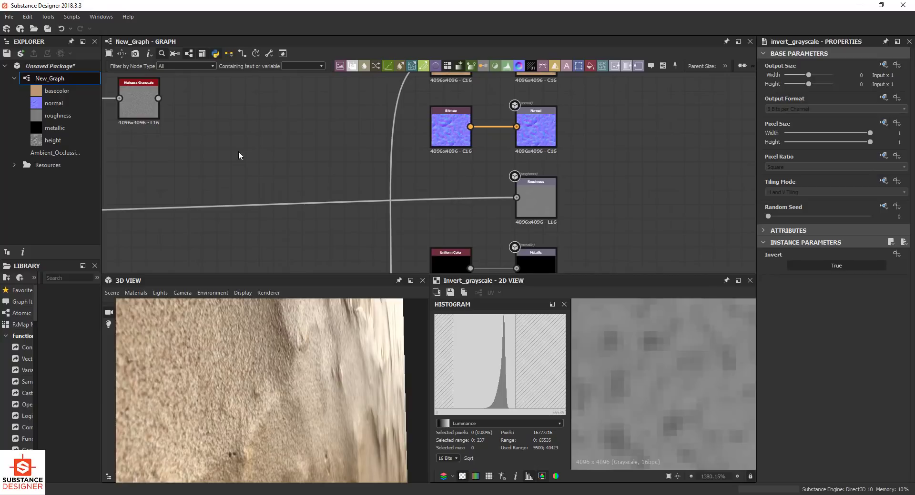
pyautogui.moveTo(238, 151); pyautogui.dragTo(329, 183, button='middle')
pyautogui.scroll(2, 342, 190)
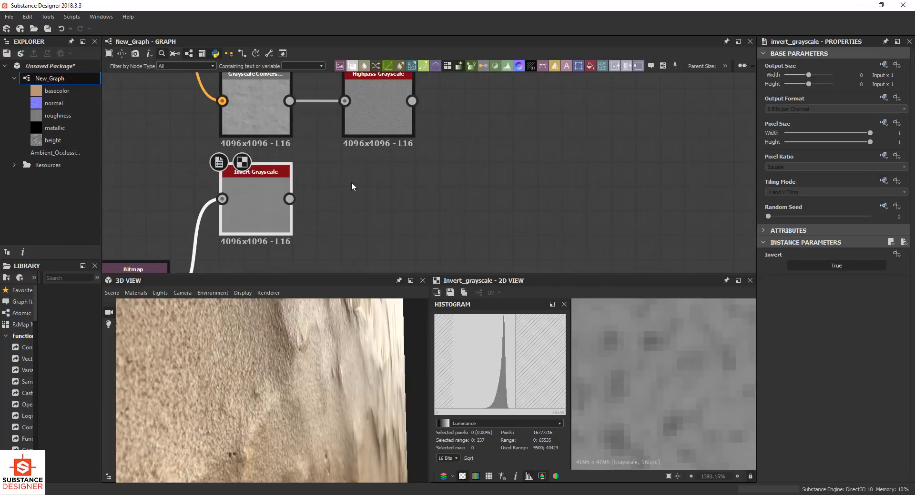
pyautogui.scroll(1, 351, 182)
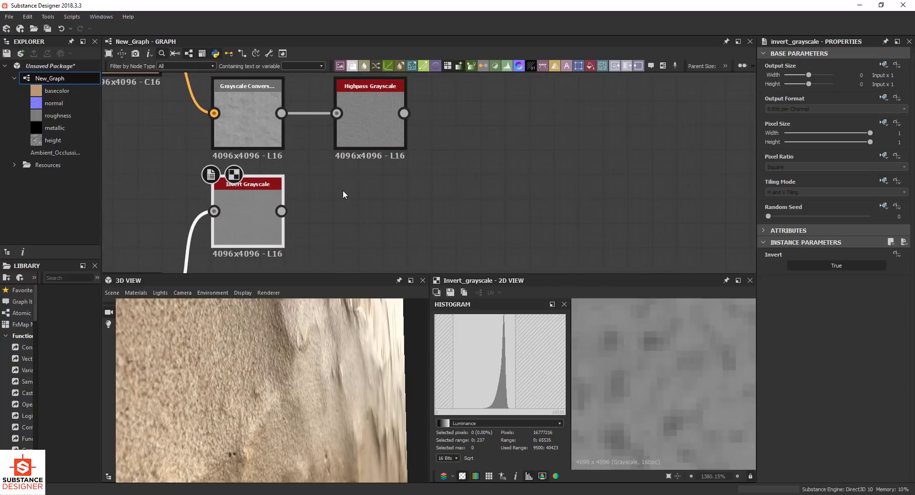
# Step: Preview the highpass and inverted roughness results and line Invert Grayscale under the highpass node
pyautogui.doubleClick(363, 106)
pyautogui.doubleClick(249, 207)
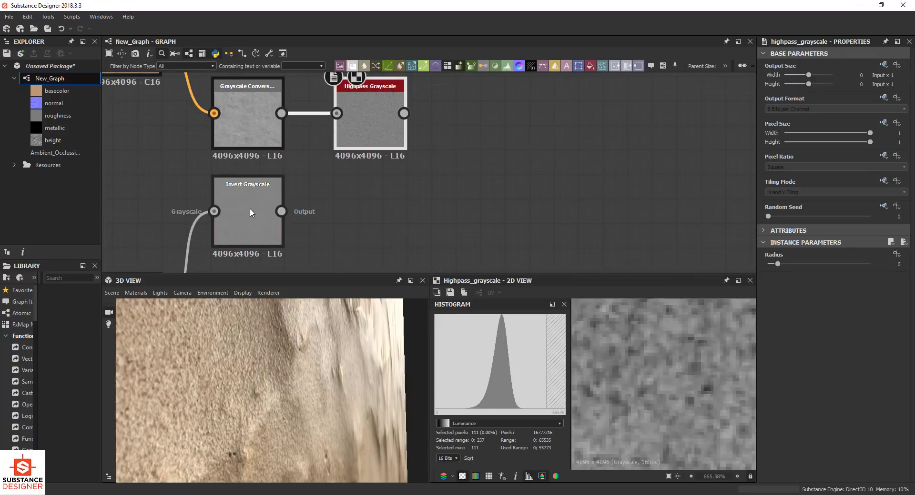
pyautogui.moveTo(250, 208); pyautogui.dragTo(370, 208)
pyautogui.click(544, 171)
pyautogui.moveTo(544, 171); pyautogui.dragTo(483, 193, button='middle')
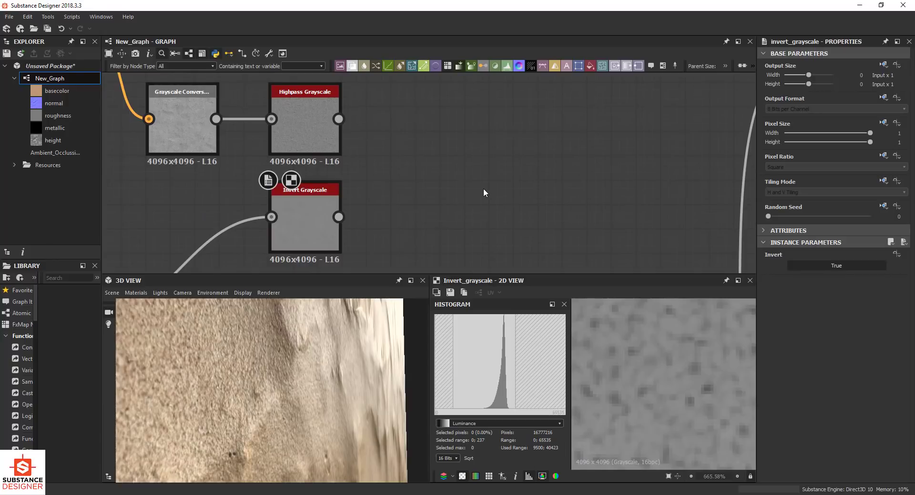
# Step: Add a Contrast/Luminosity Grayscale node after Invert Grayscale with Contrast 0.87
pyautogui.press('space')
pyautogui.write('co')
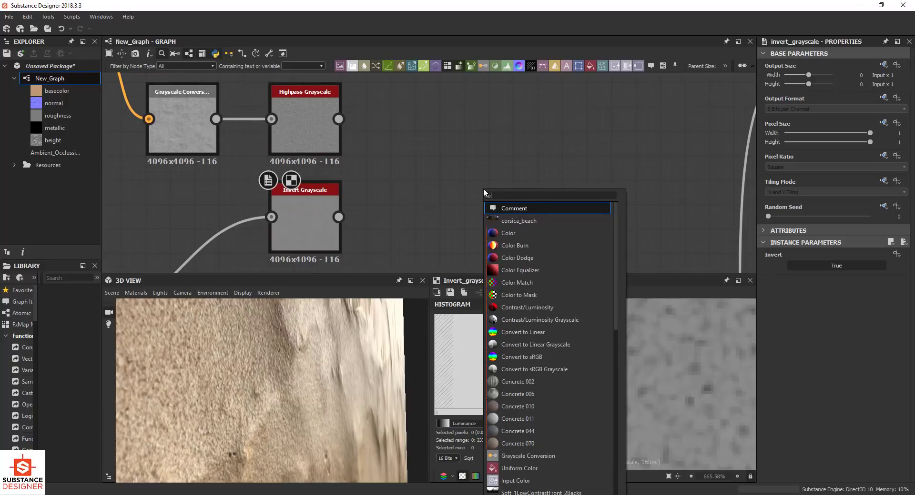
pyautogui.write('n')
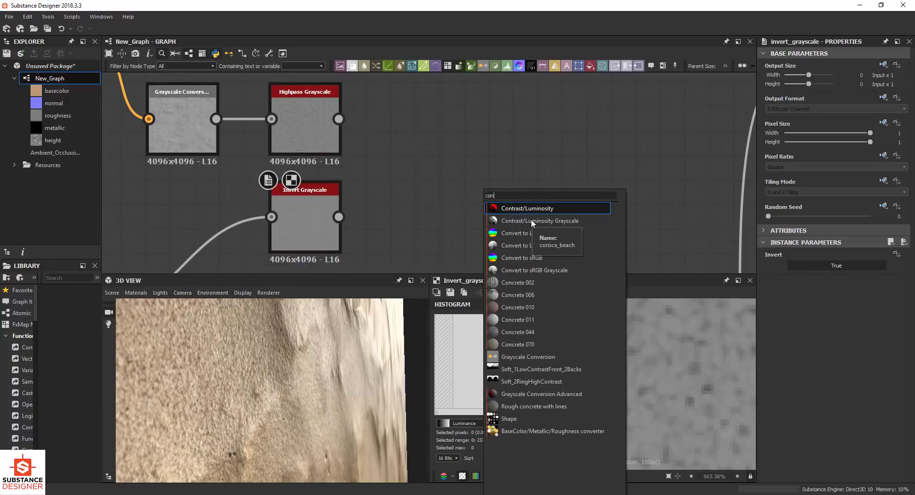
pyautogui.click(514, 221)
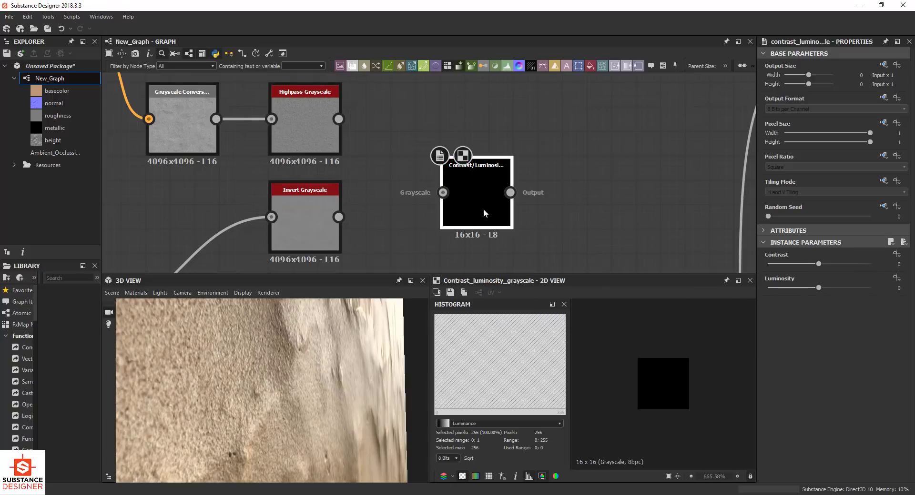
pyautogui.moveTo(476, 205); pyautogui.dragTo(427, 205)
pyautogui.moveTo(355, 218); pyautogui.dragTo(394, 218)
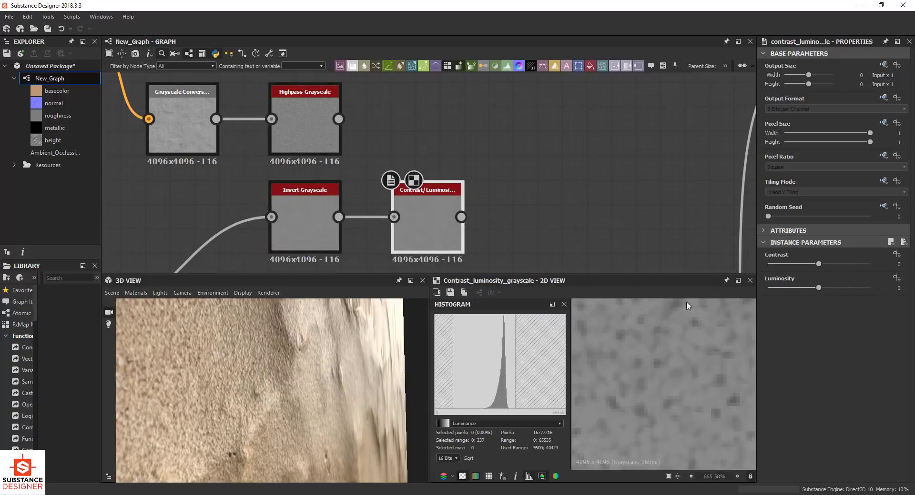
pyautogui.moveTo(818, 264); pyautogui.dragTo(863, 264)
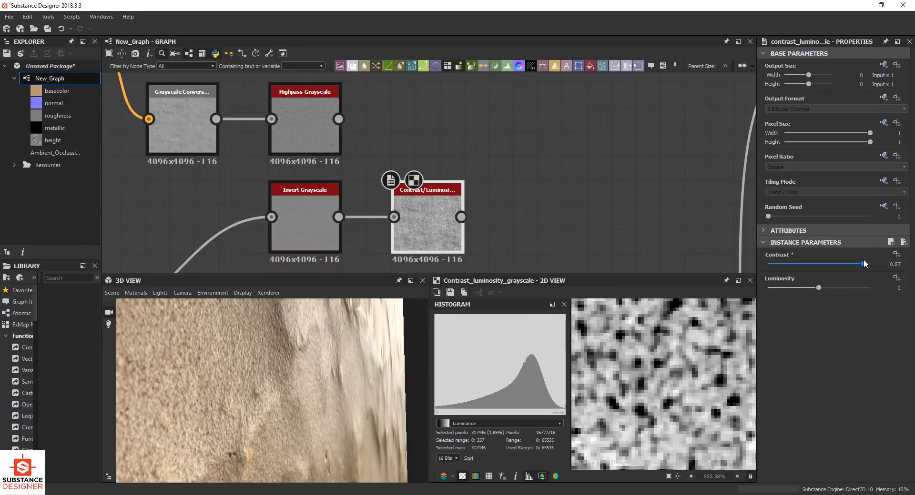
# Step: Duplicate the contrast node onto the Highpass output and set its contrast to 0.84
pyautogui.hotkey('ctrl', 'd')
pyautogui.moveTo(427, 222); pyautogui.dragTo(431, 135)
pyautogui.moveTo(338, 119); pyautogui.dragTo(394, 129)
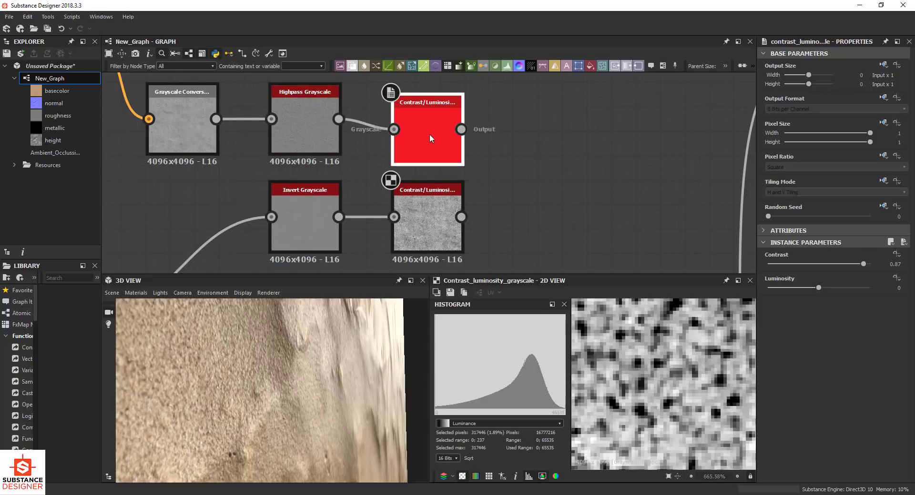
pyautogui.doubleClick(429, 126)
pyautogui.moveTo(863, 264)
pyautogui.mouseDown()
pyautogui.moveTo(831, 264)
pyautogui.moveTo(862, 262)
pyautogui.mouseUp()
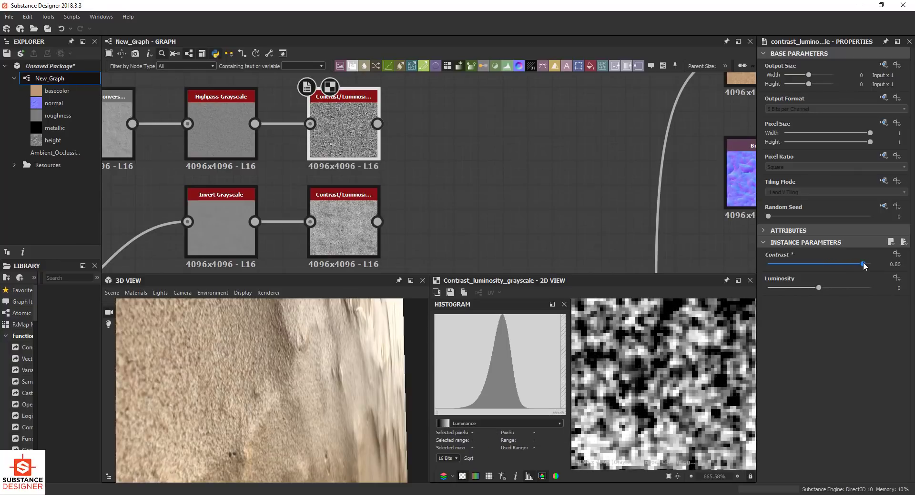
pyautogui.moveTo(476, 156); pyautogui.dragTo(401, 155, button='middle')
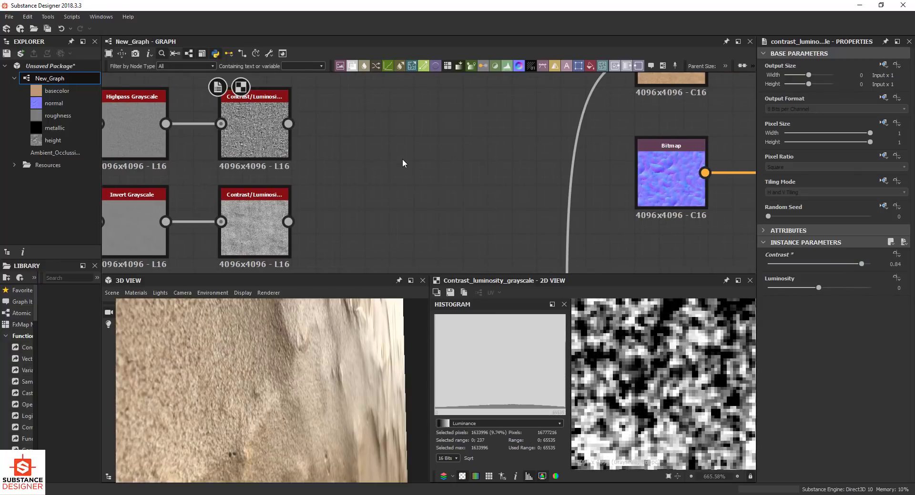
pyautogui.press('space')
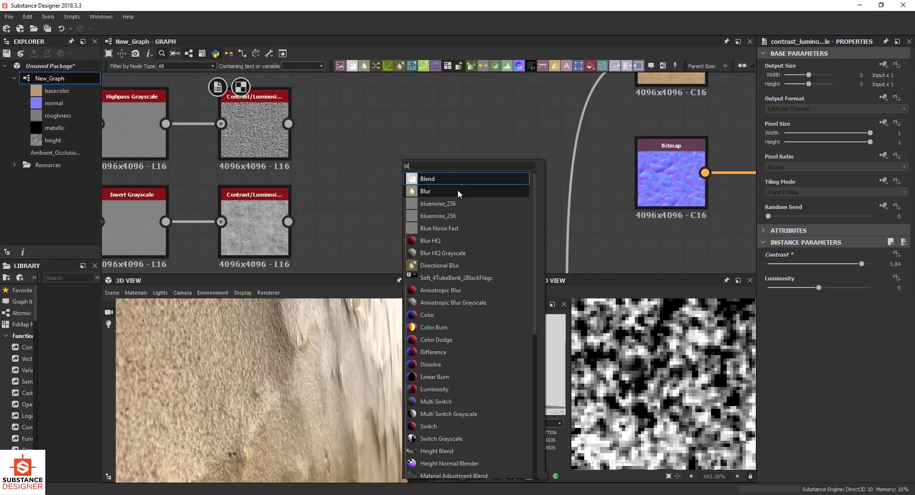
# Step: Add a Blend node mixing both Contrast/Luminosity branches at roughly half opacity (0.49)
pyautogui.click(450, 177)
pyautogui.moveTo(401, 175); pyautogui.dragTo(389, 186)
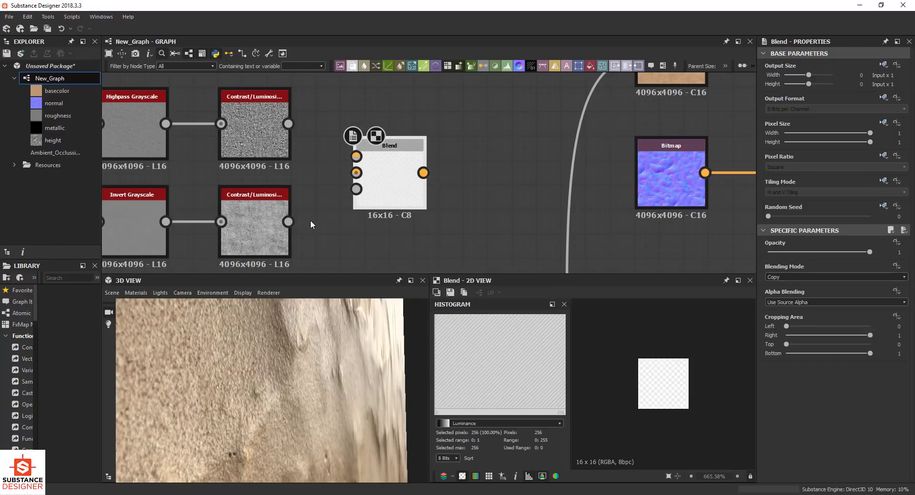
pyautogui.moveTo(288, 221); pyautogui.dragTo(356, 172)
pyautogui.moveTo(288, 124); pyautogui.dragTo(356, 156)
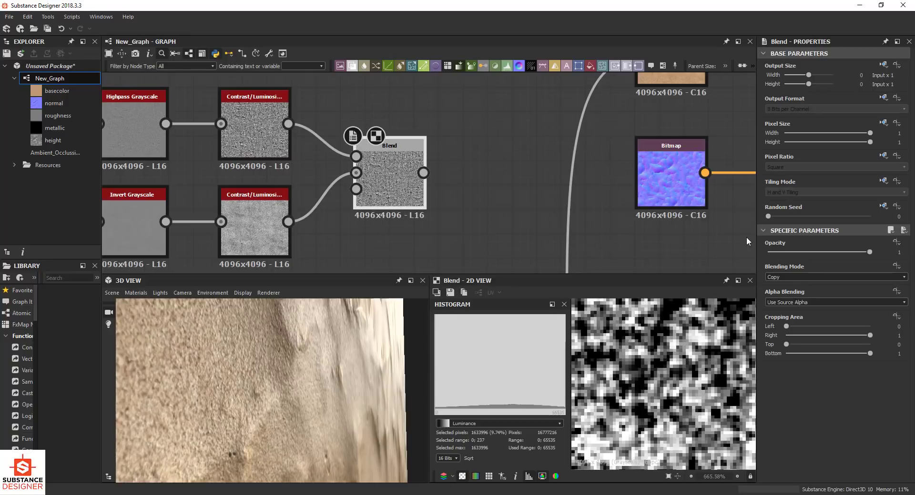
pyautogui.click(818, 251)
# Step: Connect the Blend result to the Roughness output and check the 3D preview
pyautogui.moveTo(521, 189); pyautogui.dragTo(400, 170, button='middle')
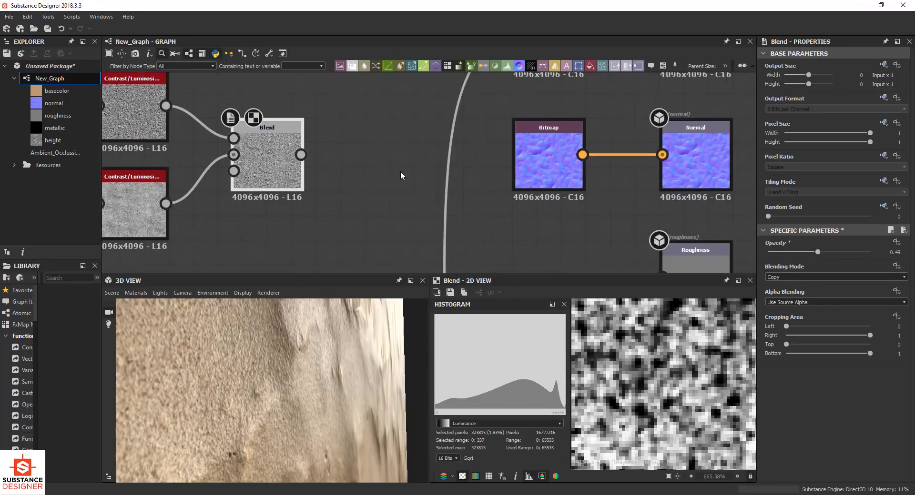
pyautogui.scroll(-4, 400, 175)
pyautogui.scroll(2, 443, 172)
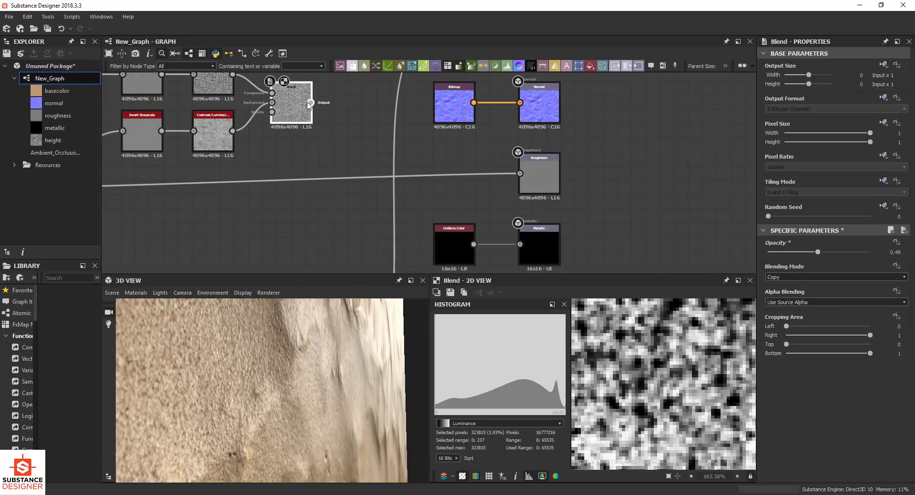
pyautogui.moveTo(310, 103); pyautogui.dragTo(521, 175)
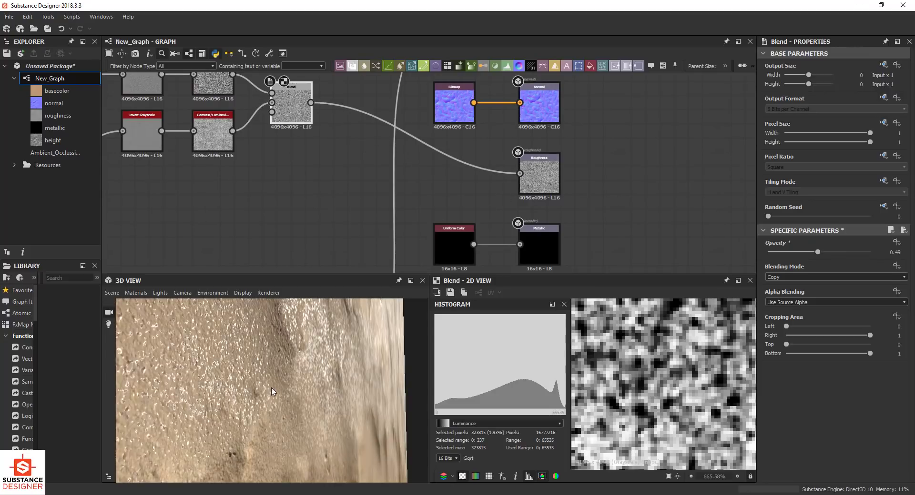
pyautogui.moveTo(271, 392)
pyautogui.keyDown('alt'); pyautogui.mouseDown()
pyautogui.moveTo(257, 401)
pyautogui.moveTo(267, 360)
pyautogui.moveTo(272, 380)
pyautogui.moveTo(259, 396)
pyautogui.moveTo(278, 367)
pyautogui.moveTo(288, 380)
pyautogui.moveTo(265, 363)
pyautogui.moveTo(296, 376)
pyautogui.mouseUp(); pyautogui.keyUp('alt')
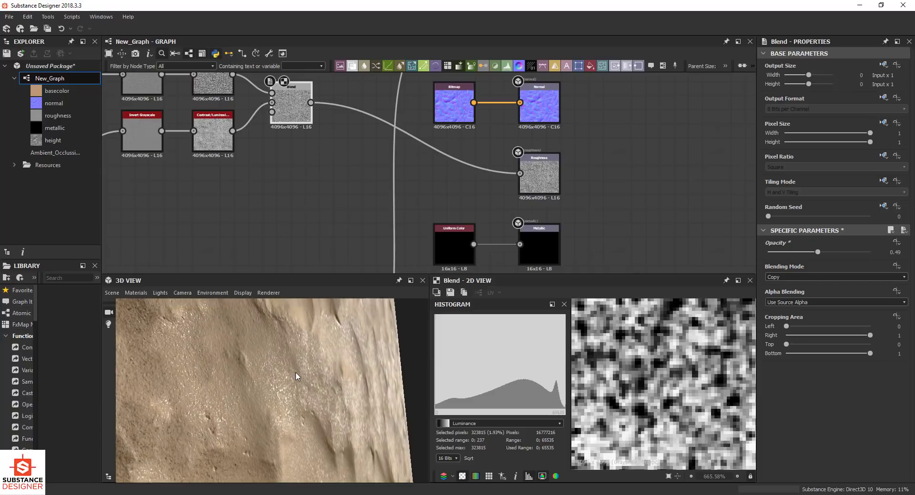
# Step: Compare the lower Contrast branch alone as roughness, then reconnect Blend and select the lower Contrast node
pyautogui.moveTo(281, 164); pyautogui.dragTo(333, 219, button='middle')
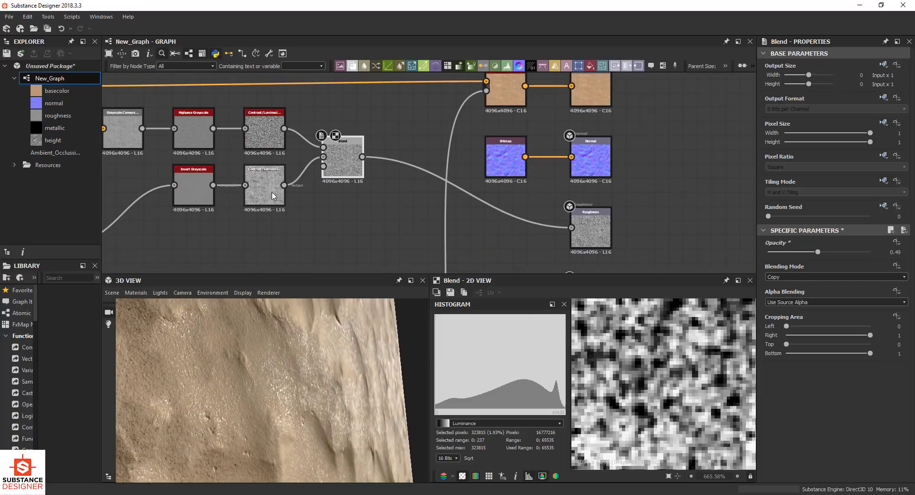
pyautogui.moveTo(284, 186); pyautogui.dragTo(571, 228)
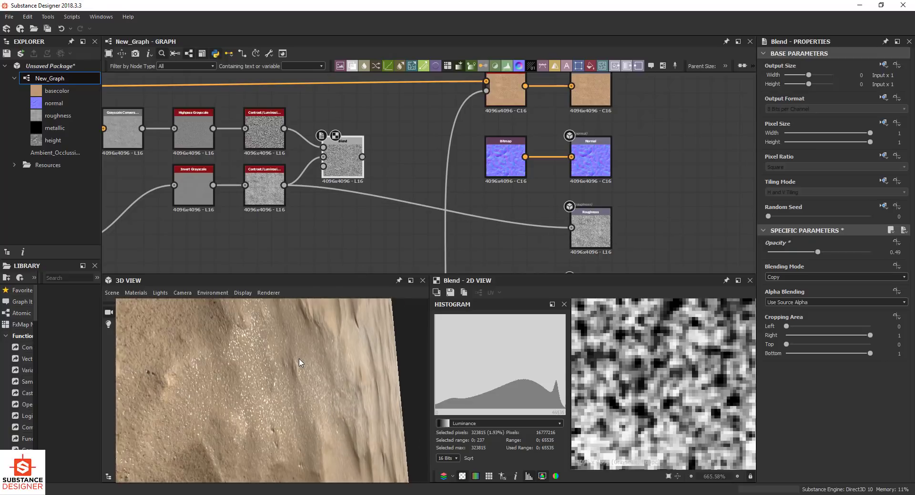
pyautogui.moveTo(362, 157); pyautogui.dragTo(571, 228)
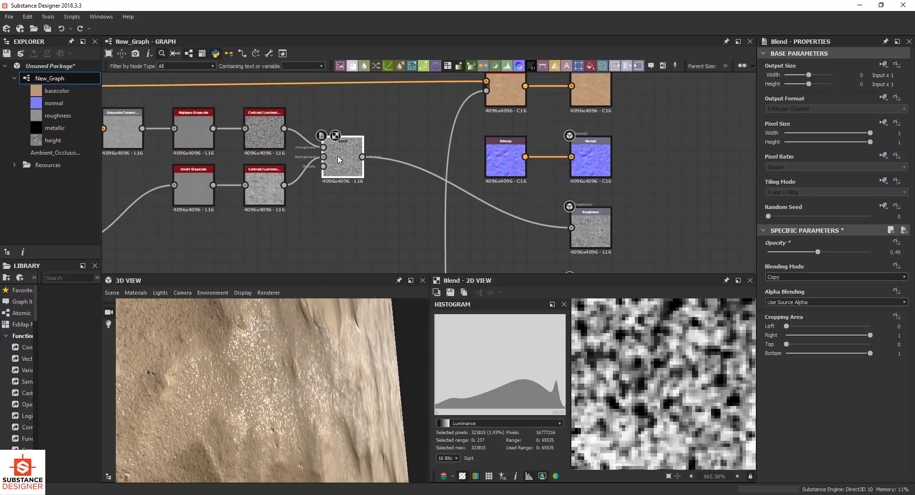
pyautogui.click(267, 190)
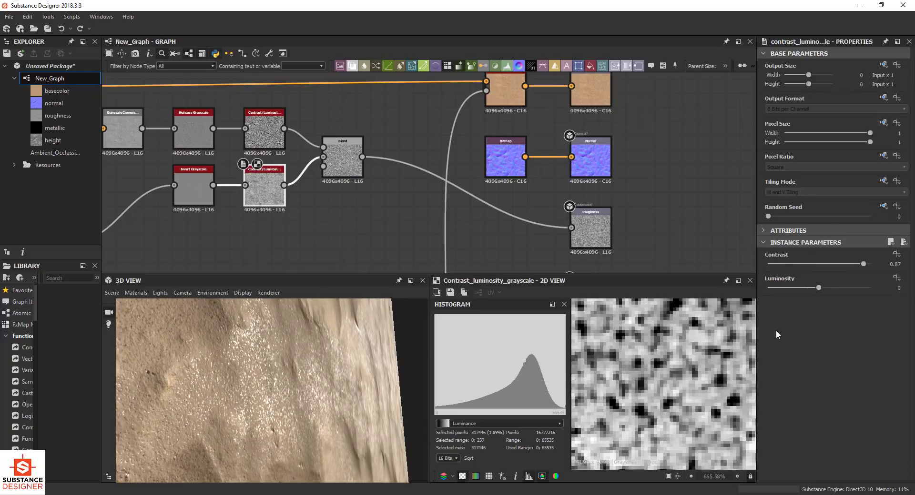
# Step: Set the lower Contrast/Luminosity node to Contrast 0.92 and Luminosity 0.31
pyautogui.moveTo(863, 264); pyautogui.dragTo(865, 264)
pyautogui.moveTo(818, 287); pyautogui.dragTo(835, 285)
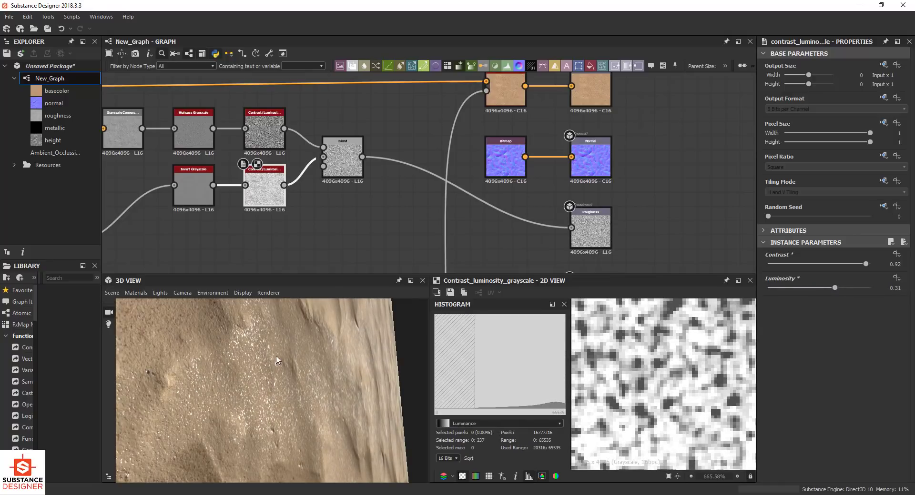
pyautogui.moveTo(277, 360); pyautogui.dragTo(280, 390)
pyautogui.keyDown('alt'); pyautogui.moveTo(279, 390); pyautogui.dragTo(246, 386); pyautogui.keyUp('alt')
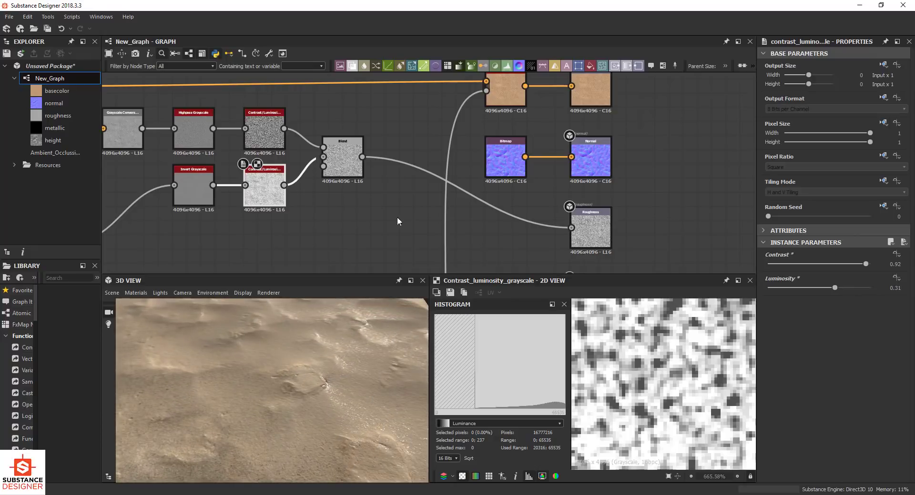
pyautogui.moveTo(337, 211); pyautogui.dragTo(355, 214, button='middle')
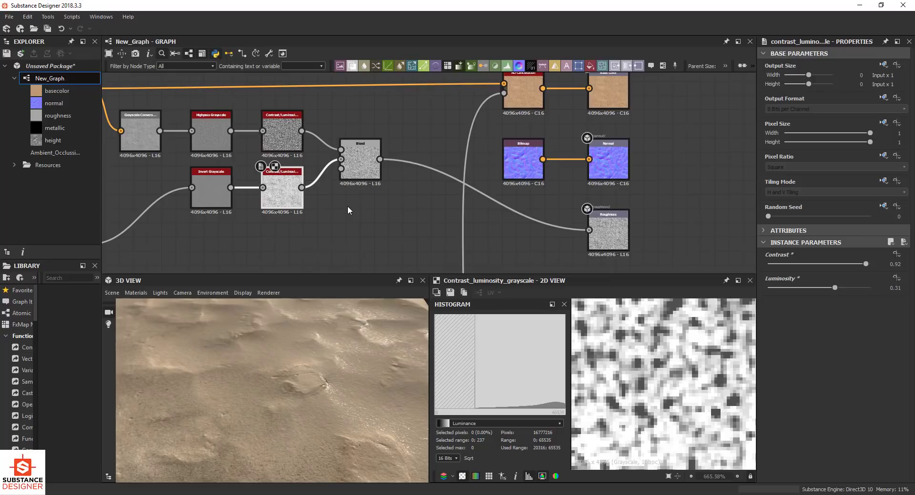
pyautogui.scroll(-4, 349, 210)
# Step: Add a Histogram Scan node via 'his' search, fed by the lower Contrast/Luminosity output
pyautogui.press('space')
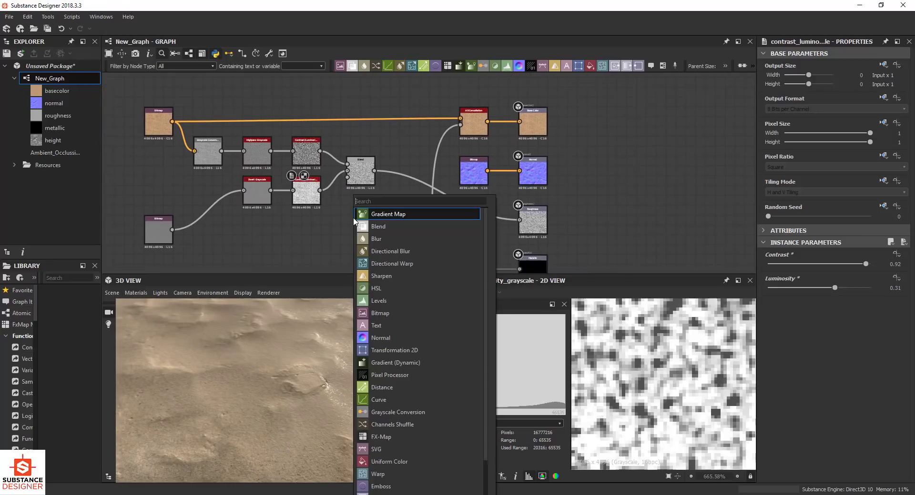
pyautogui.write('his')
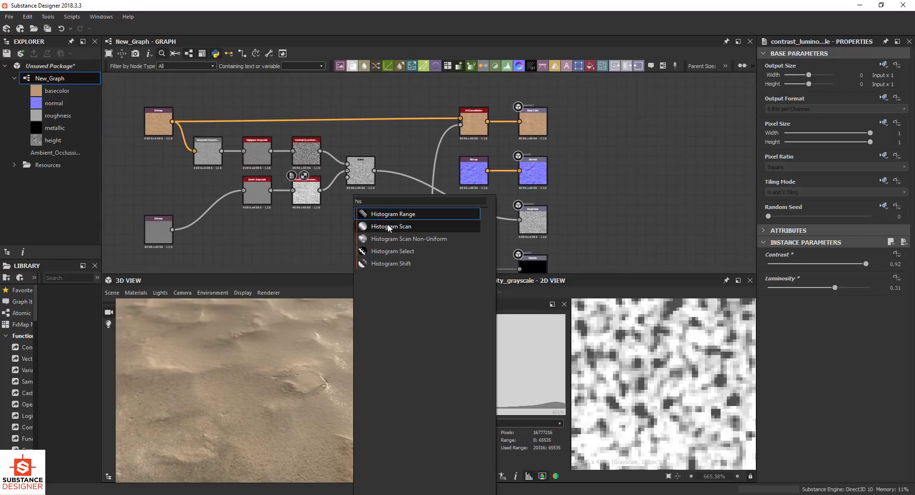
pyautogui.click(392, 227)
pyautogui.scroll(5, 353, 215)
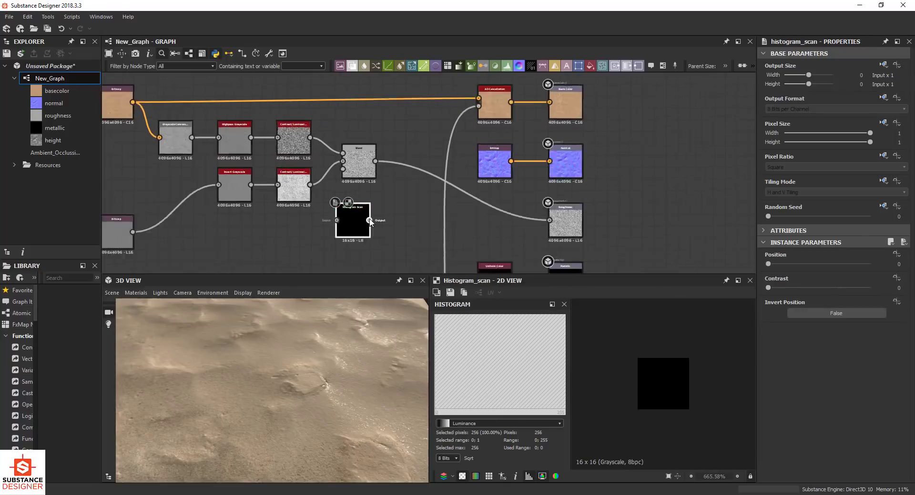
pyautogui.moveTo(271, 155); pyautogui.dragTo(326, 229)
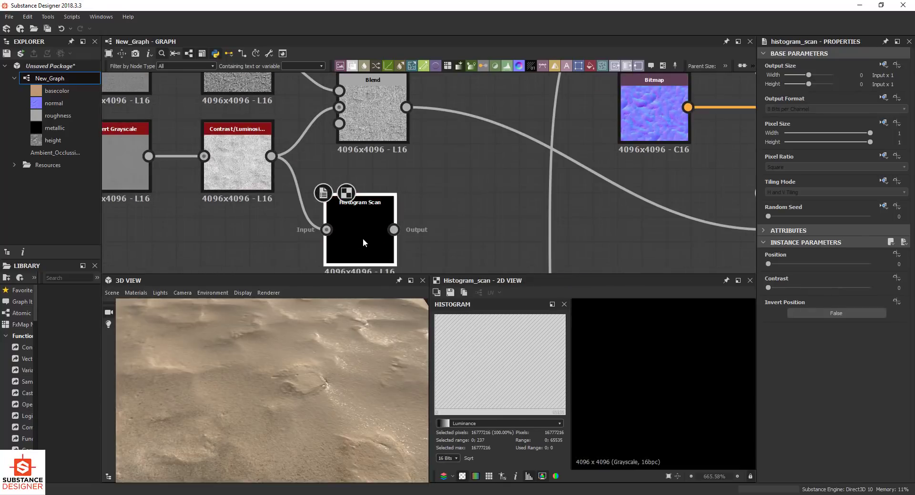
# Step: Set the Histogram Scan to Position 0.66 and Contrast 0.43
pyautogui.moveTo(790, 264); pyautogui.dragTo(815, 264)
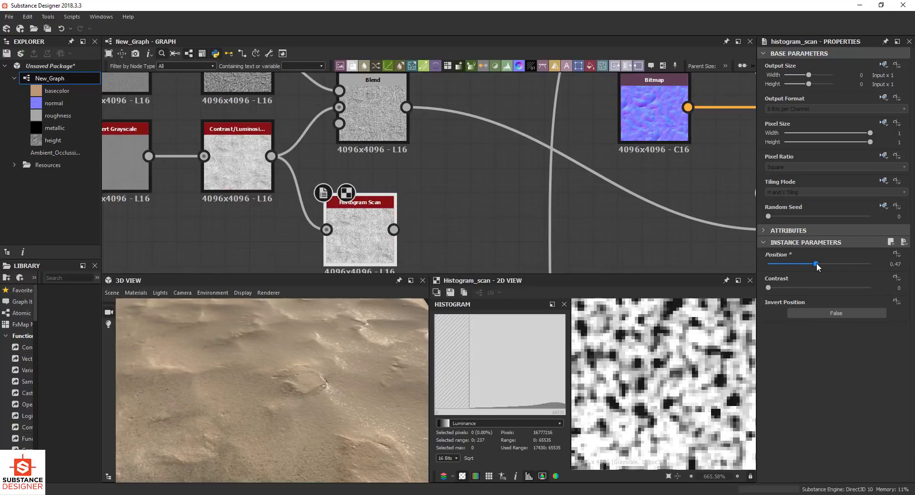
pyautogui.moveTo(783, 288); pyautogui.dragTo(835, 264)
pyautogui.scroll(-10, 698, 337)
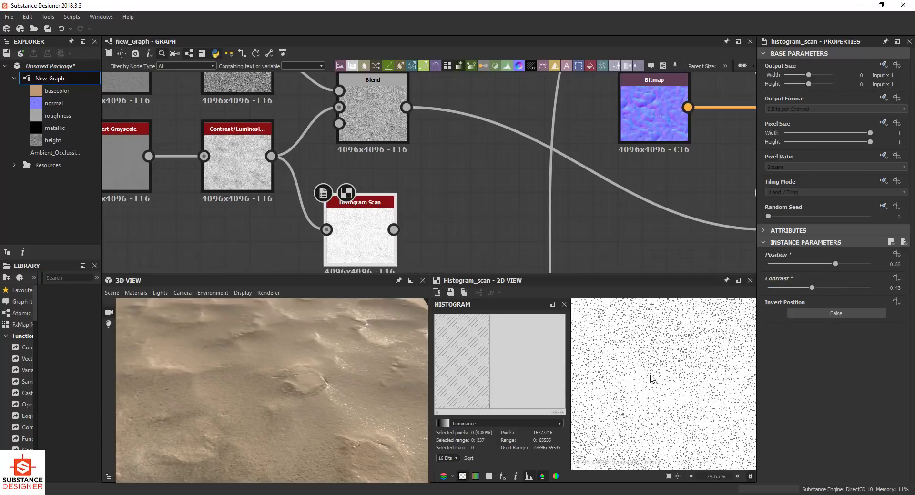
pyautogui.scroll(2, 687, 333)
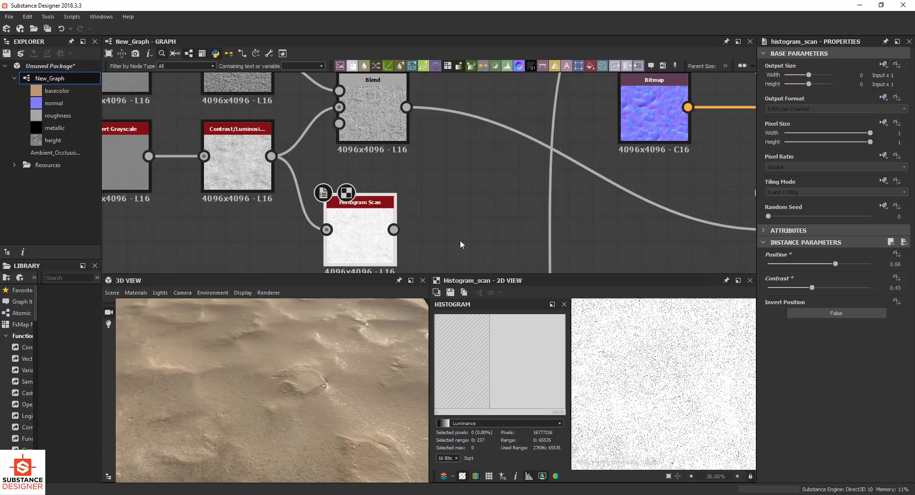
pyautogui.scroll(-4, 453, 229)
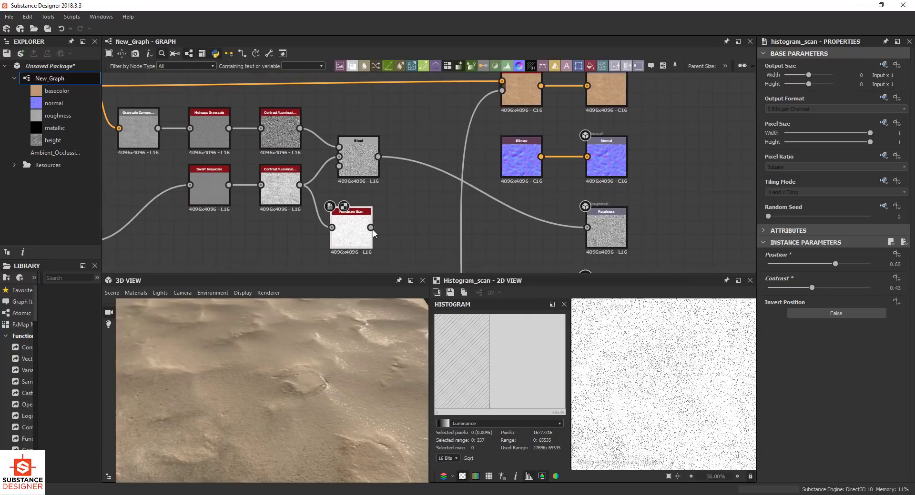
# Step: Wire Histogram Scan into the Roughness output and raise its Contrast to 0.76
pyautogui.moveTo(371, 228); pyautogui.dragTo(587, 227)
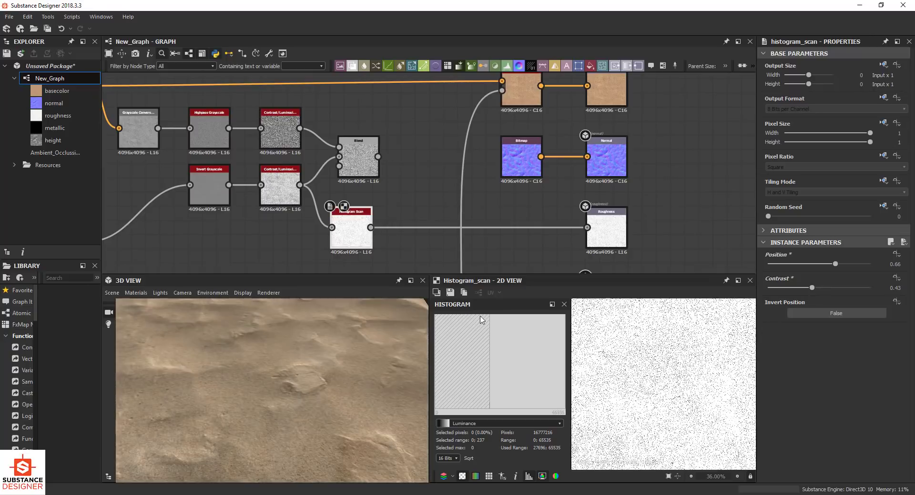
pyautogui.moveTo(277, 376)
pyautogui.mouseDown()
pyautogui.moveTo(284, 386)
pyautogui.moveTo(276, 370)
pyautogui.moveTo(284, 371)
pyautogui.moveTo(310, 387)
pyautogui.moveTo(231, 353)
pyautogui.moveTo(278, 352)
pyautogui.moveTo(265, 367)
pyautogui.moveTo(280, 378)
pyautogui.moveTo(266, 373)
pyautogui.moveTo(285, 376)
pyautogui.mouseUp()
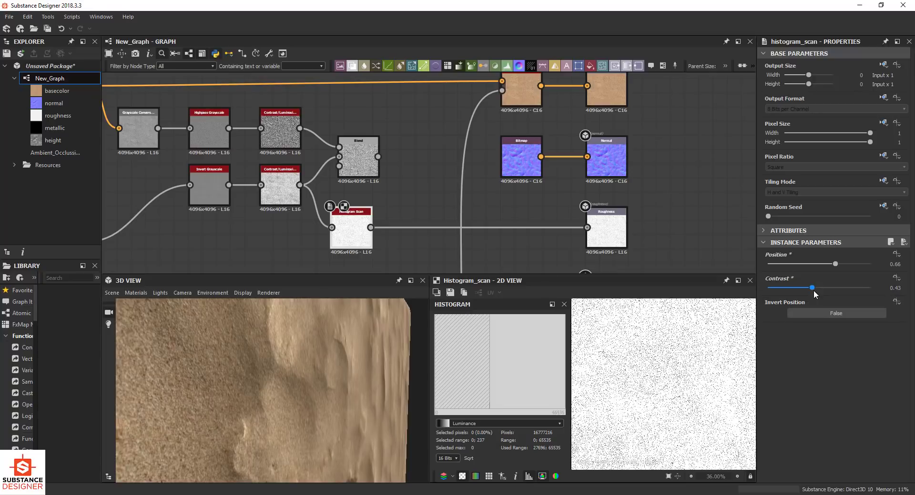
pyautogui.moveTo(813, 289); pyautogui.dragTo(845, 282)
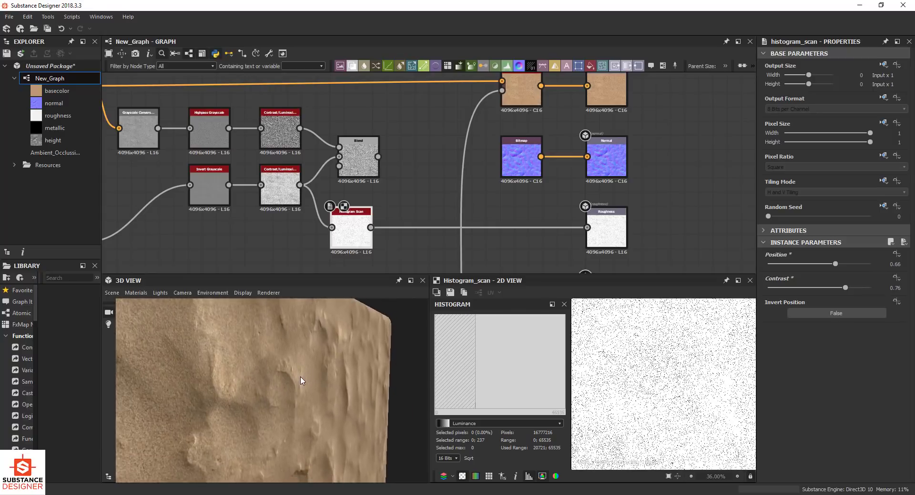
pyautogui.moveTo(445, 176); pyautogui.dragTo(415, 238, button='middle')
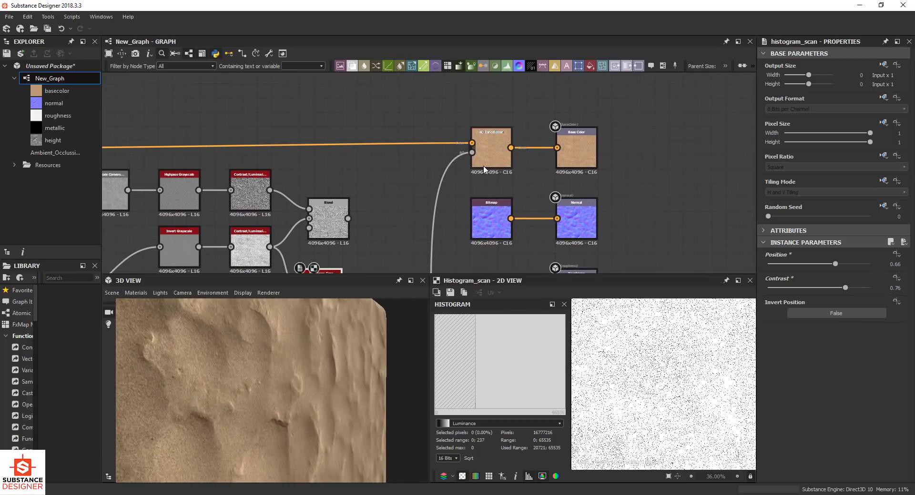
# Step: Move the AO Cancellation node aside and place a new Uniform Color node beside Base Color
pyautogui.moveTo(494, 147); pyautogui.dragTo(465, 119)
pyautogui.moveTo(465, 119); pyautogui.dragTo(447, 153, button='middle')
pyautogui.moveTo(446, 153); pyautogui.dragTo(417, 112)
pyautogui.click(432, 172)
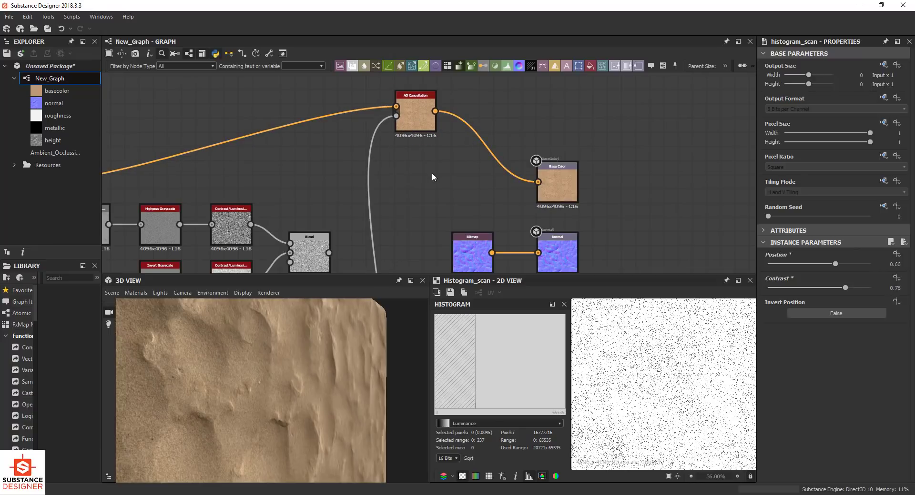
pyautogui.press('space')
pyautogui.write('hist')
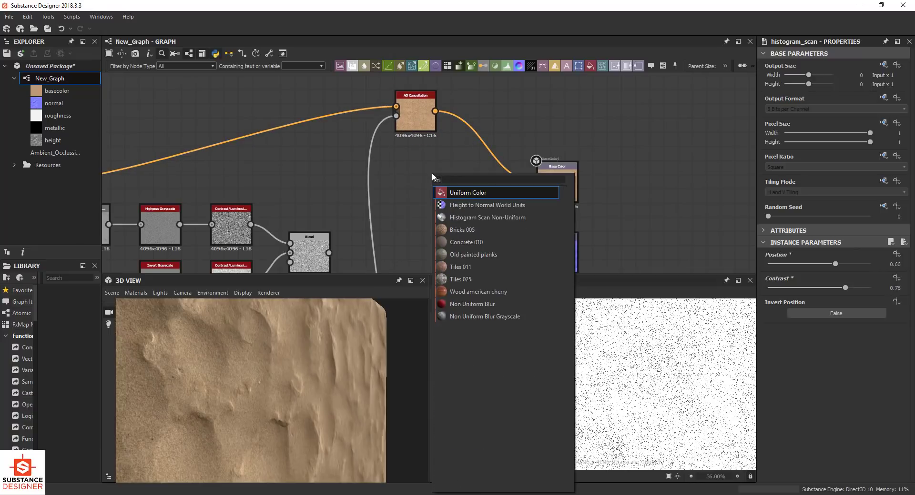
pyautogui.press('Escape')
pyautogui.moveTo(429, 169); pyautogui.dragTo(444, 182)
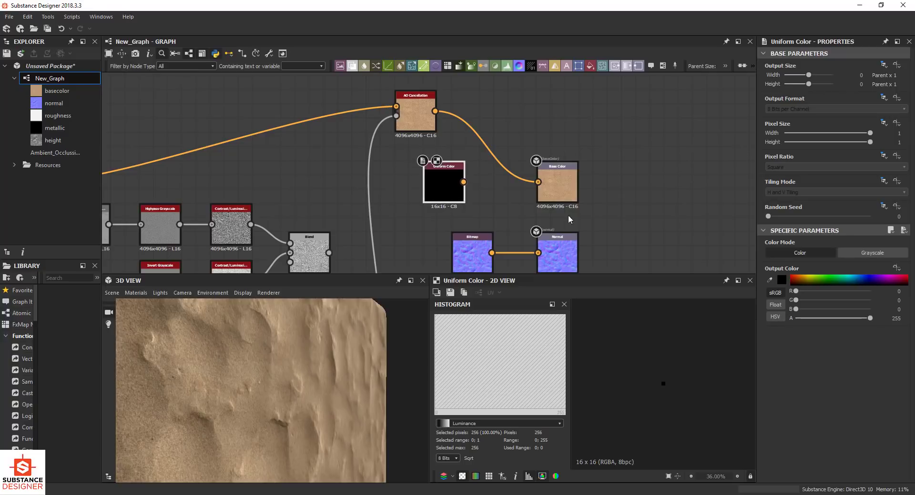
# Step: Set the Uniform Color to light grey RGB 187, 187, 187 and feed it into Base Color
pyautogui.click(781, 280)
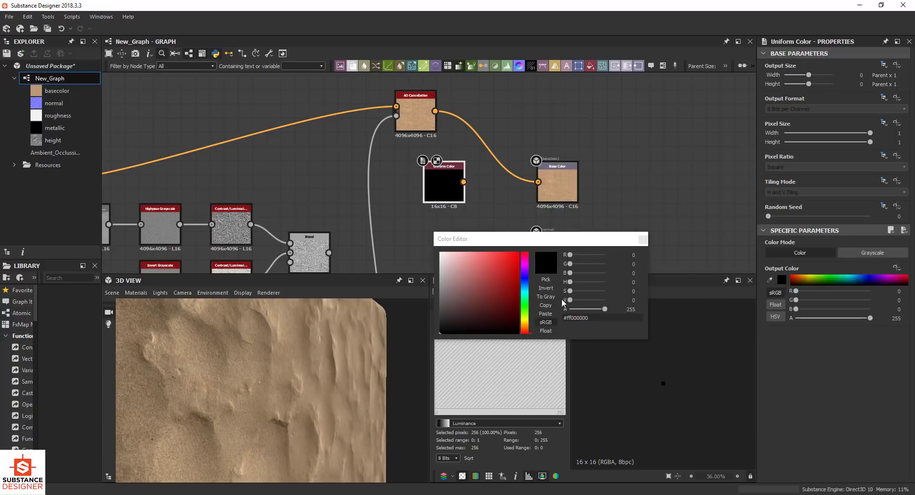
pyautogui.click(625, 254)
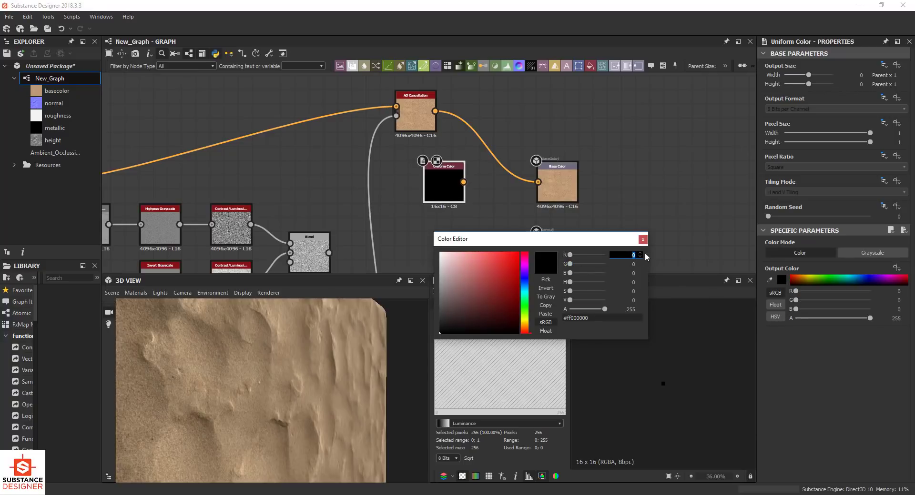
pyautogui.write('187')
pyautogui.press('Tab')
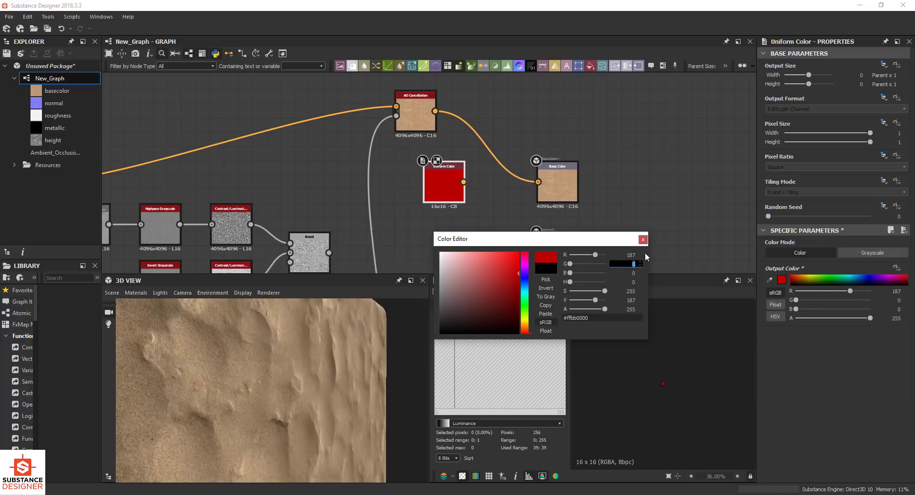
pyautogui.write('187')
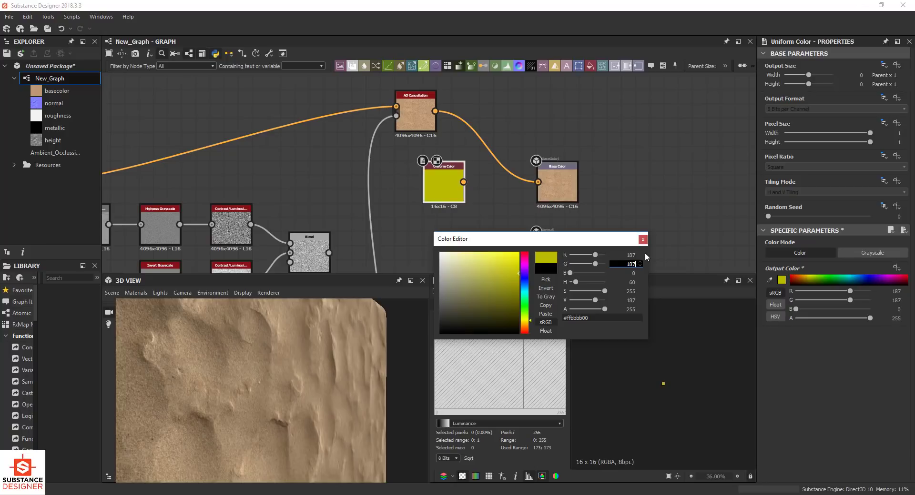
pyautogui.press('Tab')
pyautogui.write('187')
pyautogui.press('Return')
pyautogui.click(643, 239)
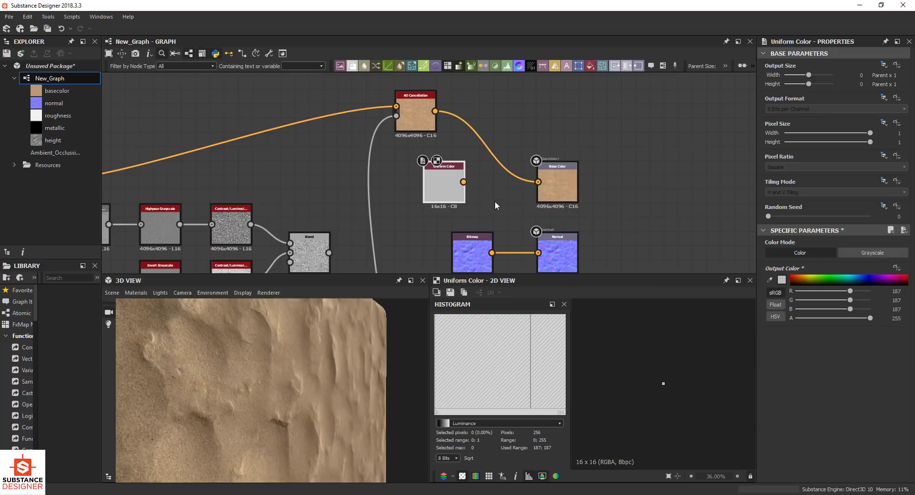
pyautogui.moveTo(523, 187); pyautogui.dragTo(538, 182)
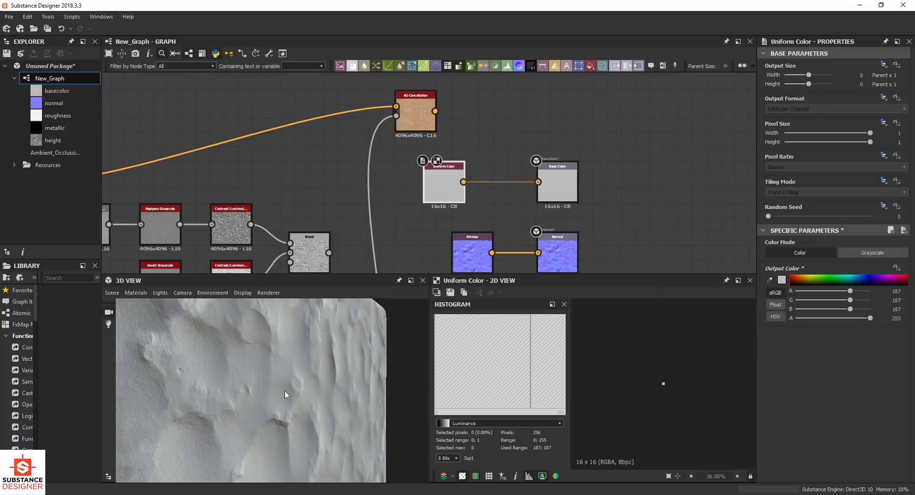
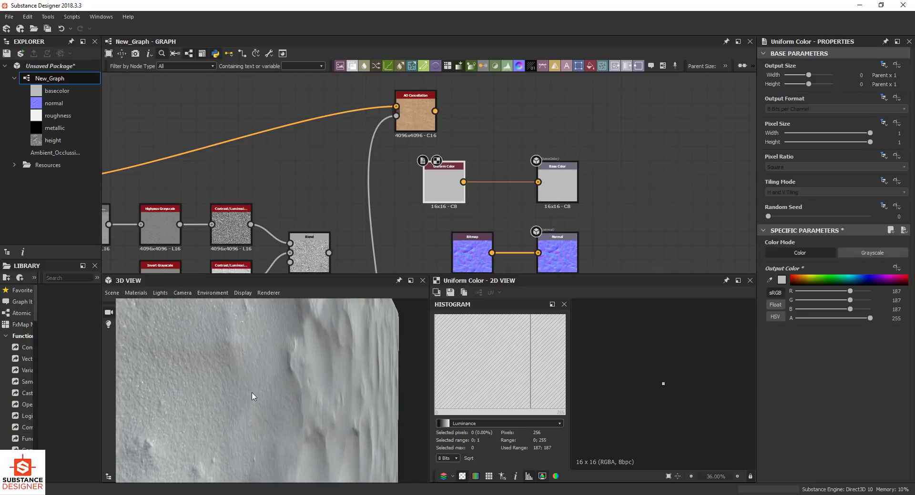
# Step: Wire the Histogram Scan output into the Blend node's Background input
pyautogui.moveTo(393, 263); pyautogui.dragTo(424, 176, button='middle')
pyautogui.moveTo(365, 237); pyautogui.dragTo(365, 166, button='middle')
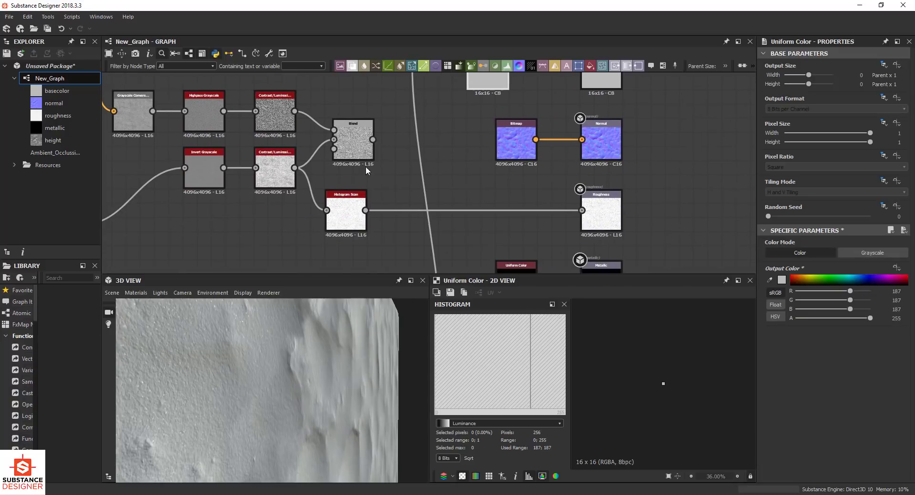
pyautogui.moveTo(366, 211); pyautogui.dragTo(582, 210)
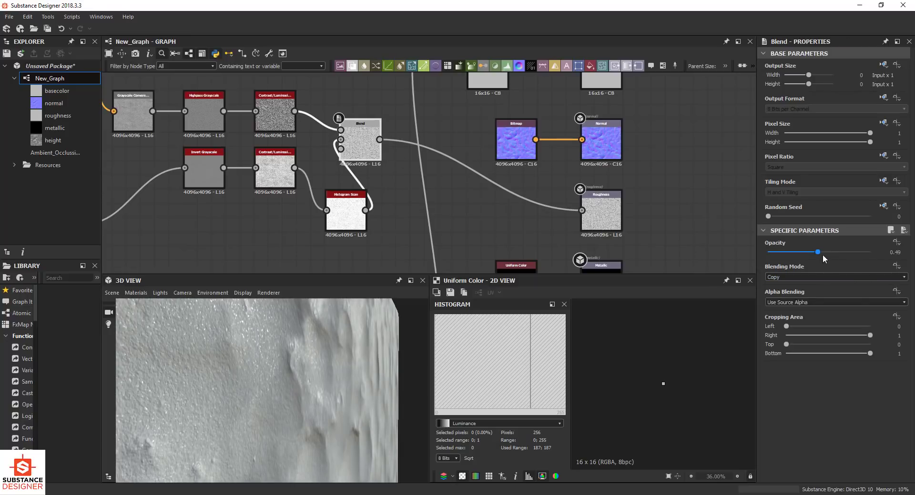
# Step: Set the Blend node's opacity to 0.31
pyautogui.moveTo(823, 255); pyautogui.dragTo(799, 248)
pyautogui.moveTo(272, 352); pyautogui.dragTo(333, 372)
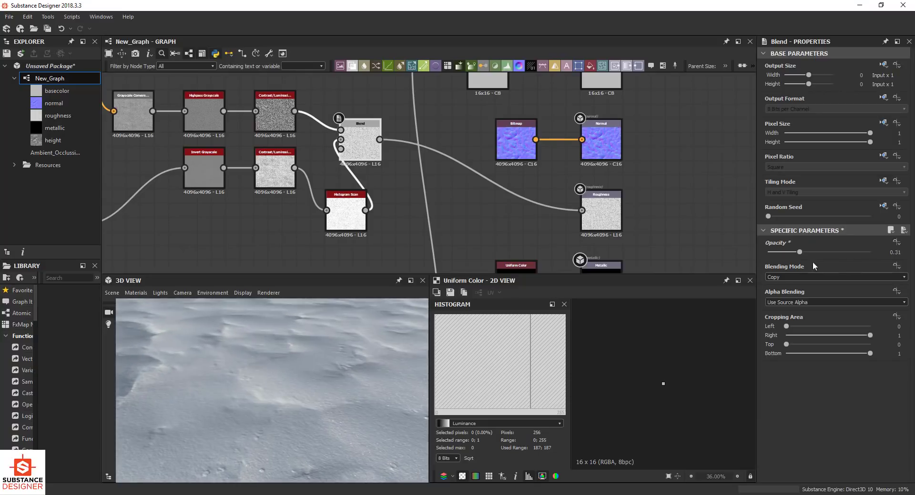
pyautogui.scroll(-3, 352, 164)
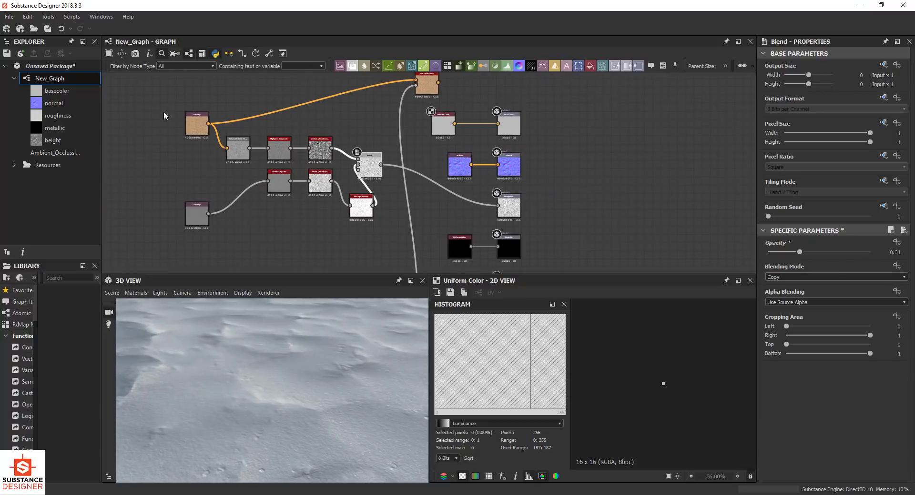
# Step: Move the seven left nodes, Histogram Scan and Blend up and left to tidy the layout
pyautogui.moveTo(338, 236); pyautogui.dragTo(160, 109)
pyautogui.moveTo(320, 176); pyautogui.dragTo(233, 168)
pyautogui.moveTo(364, 210); pyautogui.dragTo(290, 183)
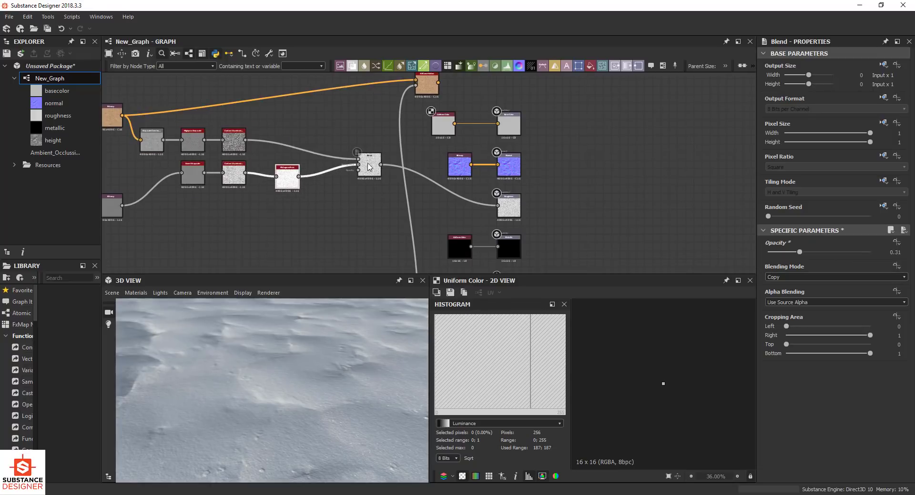
pyautogui.moveTo(369, 167); pyautogui.dragTo(319, 143)
# Step: Reframe the graph to show the whole Invert Grayscale to Blend node chain
pyautogui.scroll(5, 320, 143)
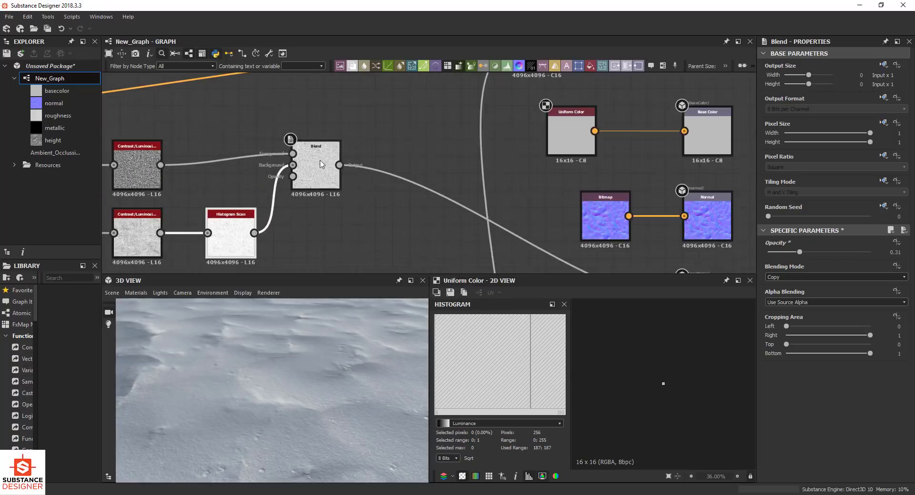
pyautogui.scroll(-3, 347, 161)
pyautogui.moveTo(352, 164); pyautogui.dragTo(424, 187, button='middle')
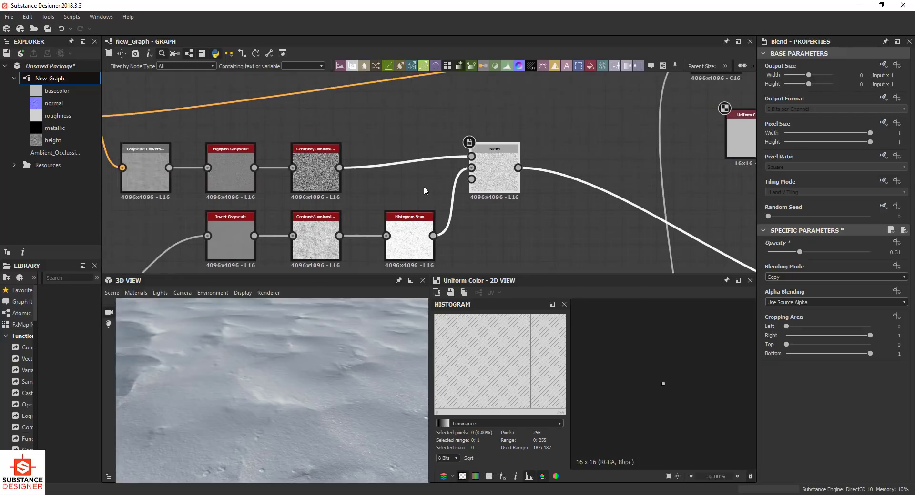
pyautogui.scroll(-2, 424, 187)
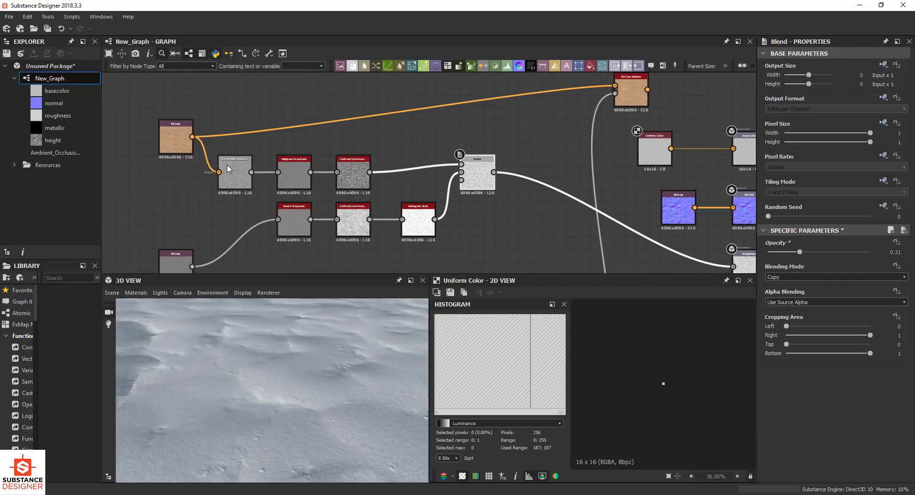
pyautogui.moveTo(197, 171); pyautogui.dragTo(250, 140, button='middle')
pyautogui.scroll(3, 341, 170)
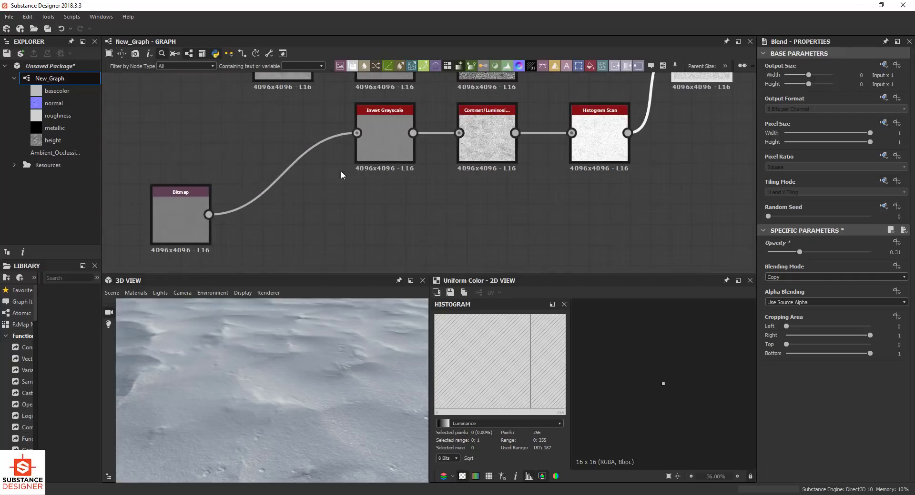
pyautogui.moveTo(522, 174); pyautogui.dragTo(430, 214, button='middle')
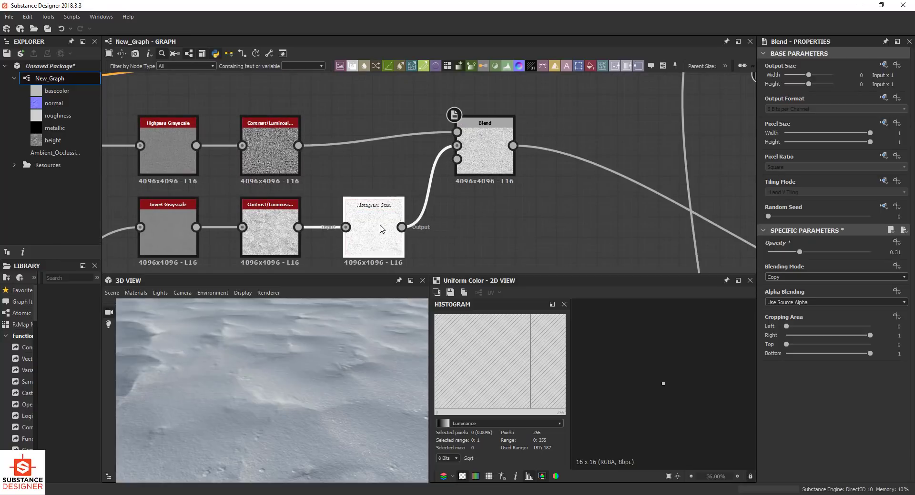
pyautogui.scroll(2, 499, 149)
pyautogui.scroll(3, 497, 150)
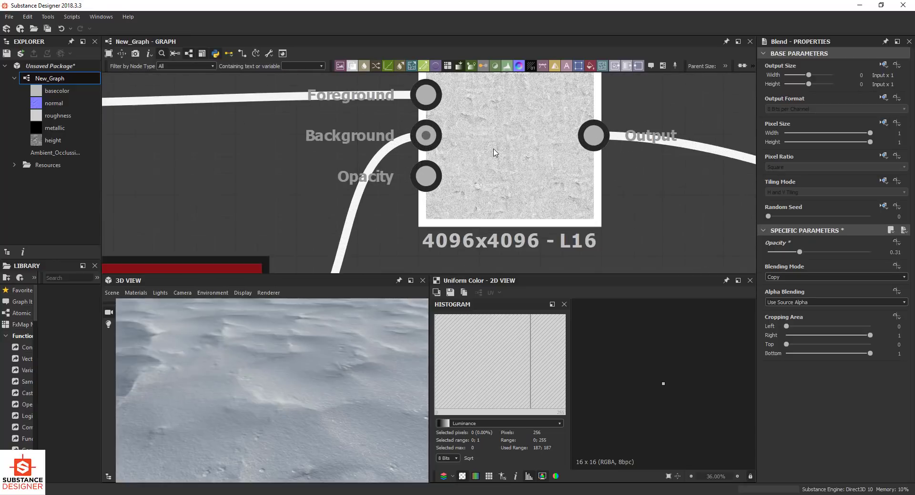
# Step: Load the Blend node's result into the 2D view
pyautogui.doubleClick(496, 149)
pyautogui.scroll(5, 658, 360)
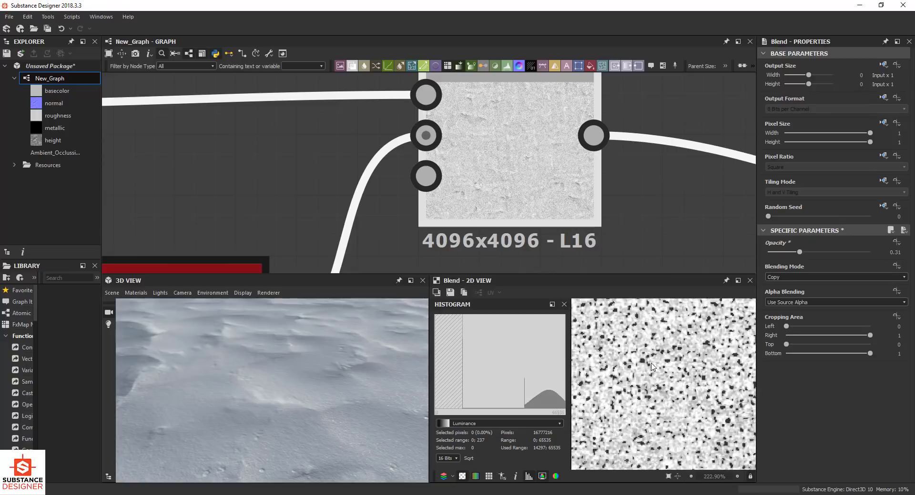
pyautogui.moveTo(282, 418); pyautogui.dragTo(313, 383)
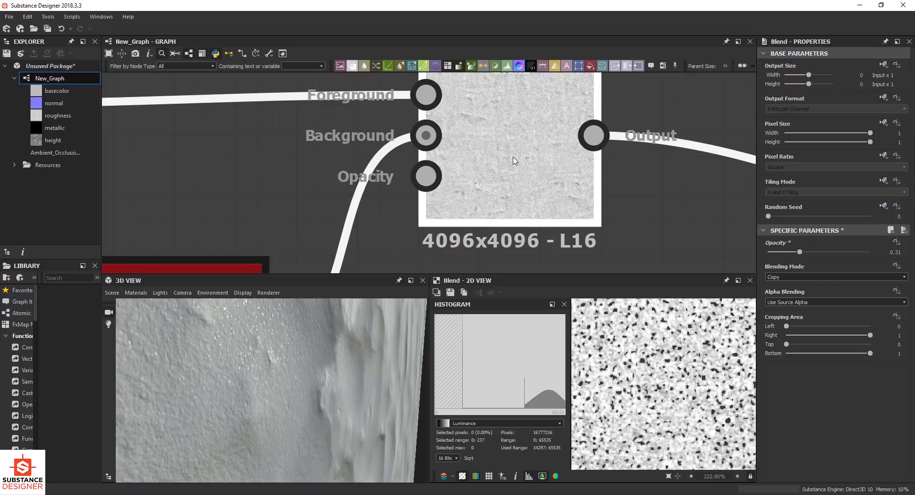
pyautogui.scroll(-3, 499, 181)
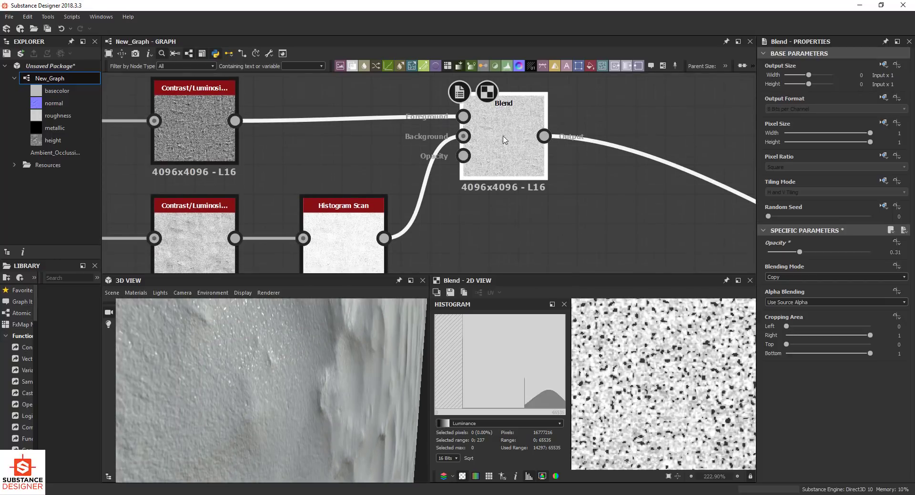
# Step: Try a Blend opacity of about 0.63, then settle it at 0.33
pyautogui.moveTo(505, 140); pyautogui.dragTo(506, 155)
pyautogui.moveTo(796, 250); pyautogui.dragTo(845, 245)
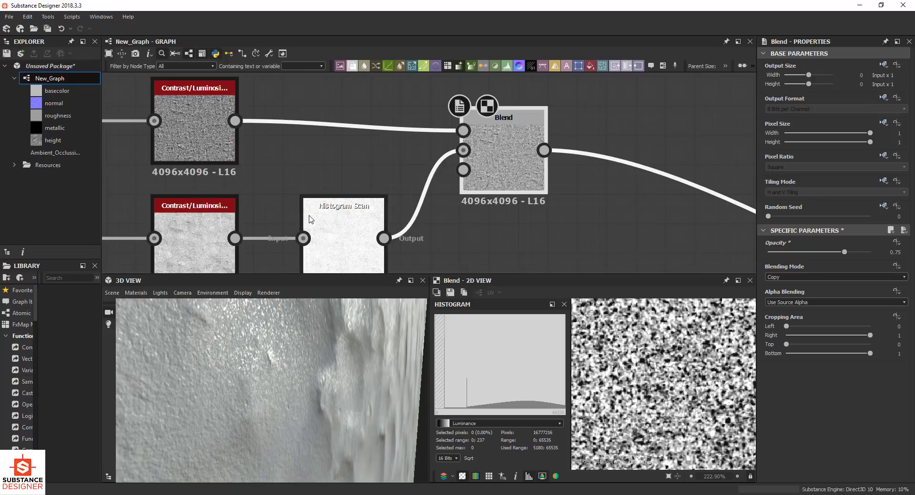
pyautogui.click(802, 253)
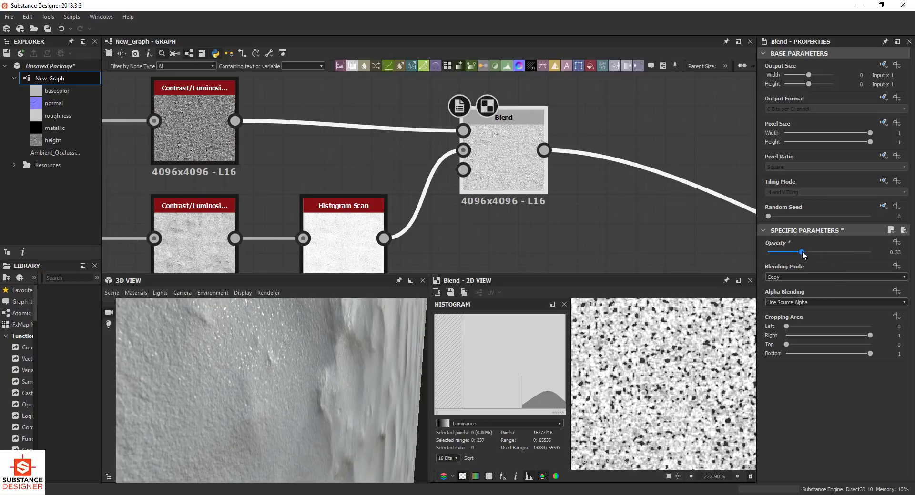
pyautogui.moveTo(802, 253); pyautogui.dragTo(803, 253)
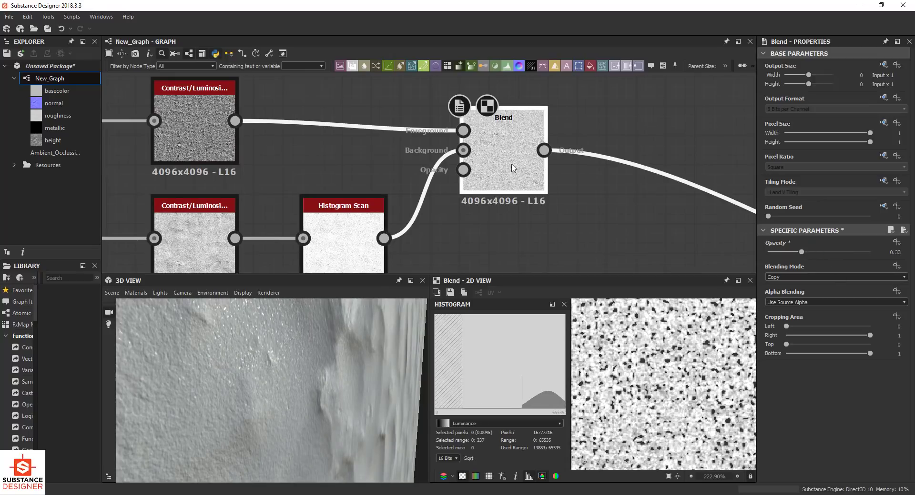
pyautogui.scroll(4, 665, 385)
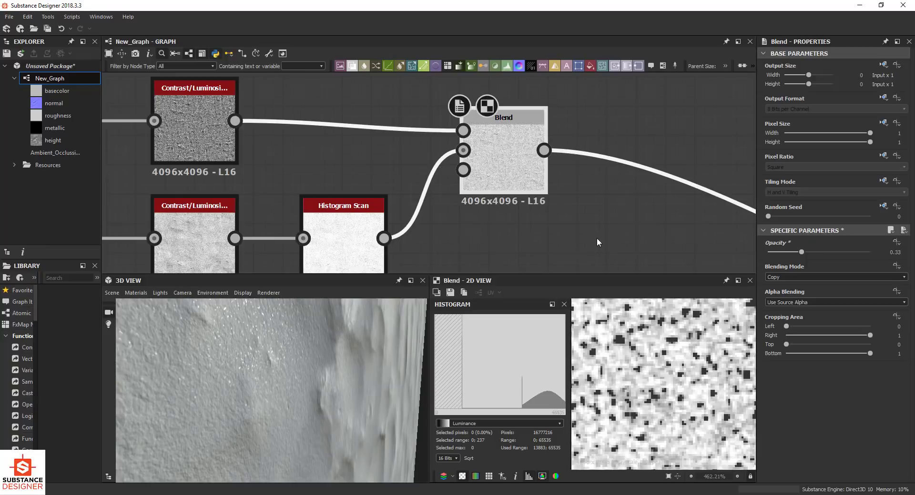
pyautogui.moveTo(601, 223); pyautogui.dragTo(492, 177, button='middle')
# Step: Add a Blur HQ Grayscale node fed by the Blend output
pyautogui.press('space')
pyautogui.write('blur')
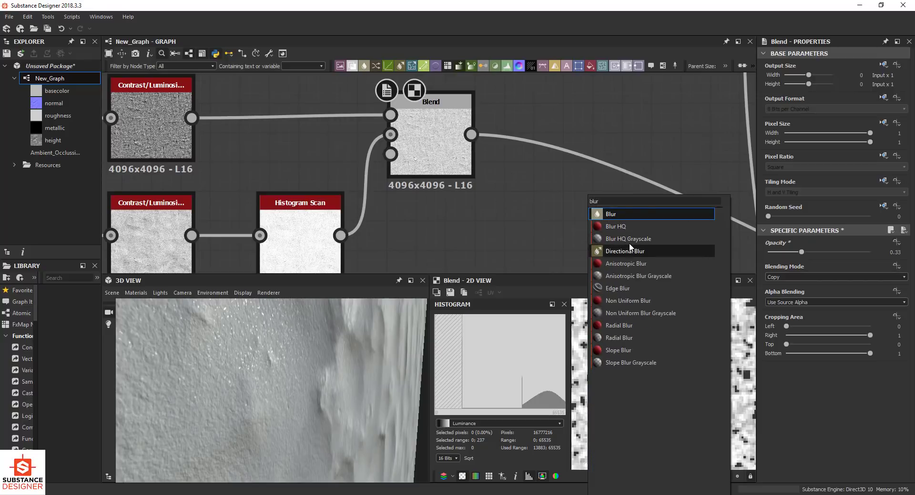
pyautogui.click(630, 239)
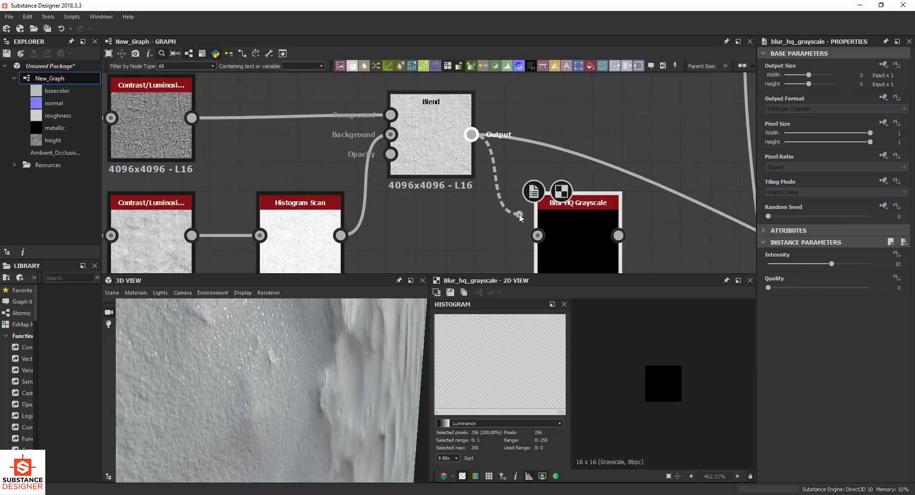
pyautogui.moveTo(519, 217); pyautogui.dragTo(537, 235)
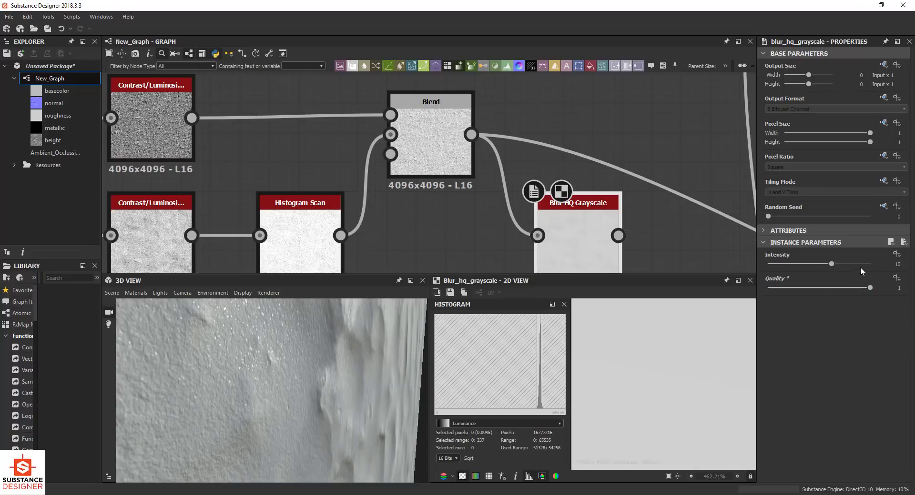
# Step: Set the Blur HQ Grayscale intensity to 0.1
pyautogui.moveTo(833, 264); pyautogui.dragTo(768, 264)
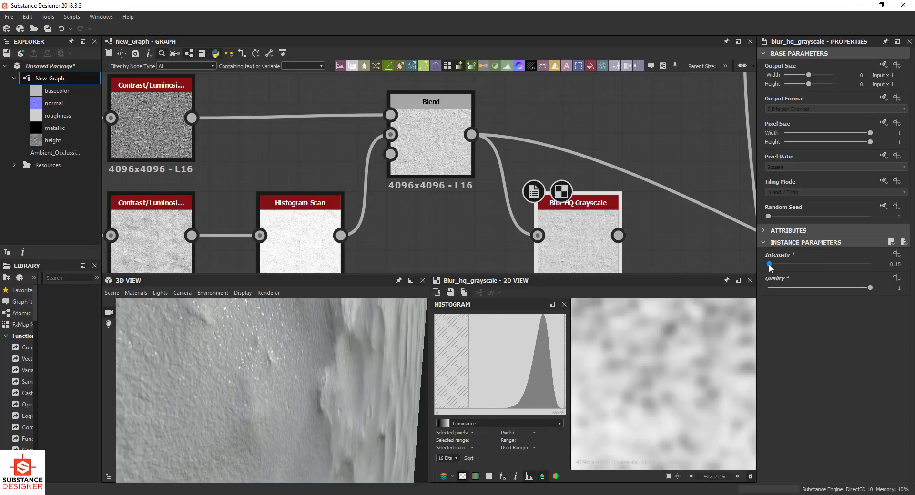
pyautogui.scroll(1, 629, 375)
pyautogui.click(887, 263)
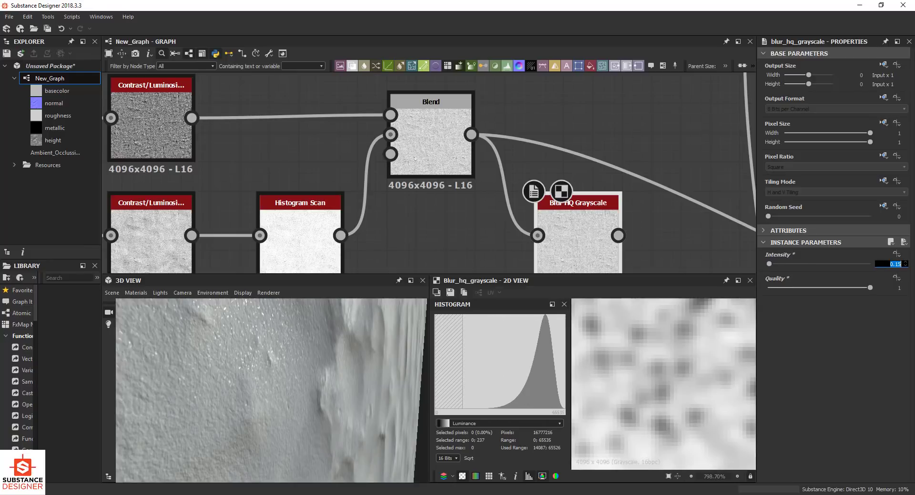
pyautogui.press('Return')
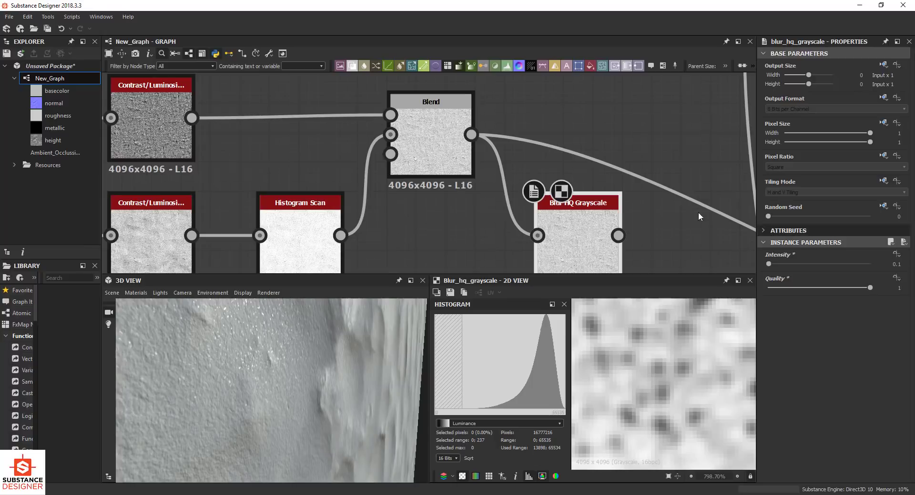
pyautogui.scroll(-2, 438, 158)
# Step: Compare with the Blend result and position the blur node under the Blend node
pyautogui.click(437, 159)
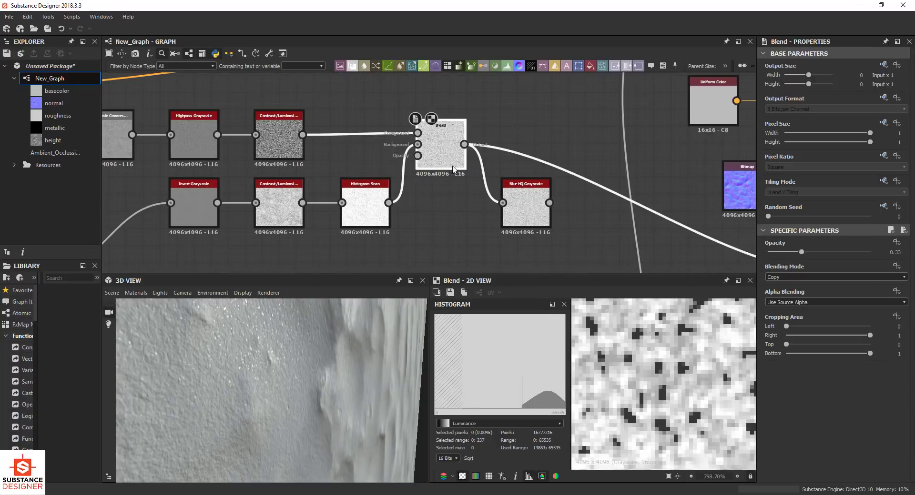
pyautogui.click(527, 213)
pyautogui.moveTo(538, 219); pyautogui.dragTo(503, 219)
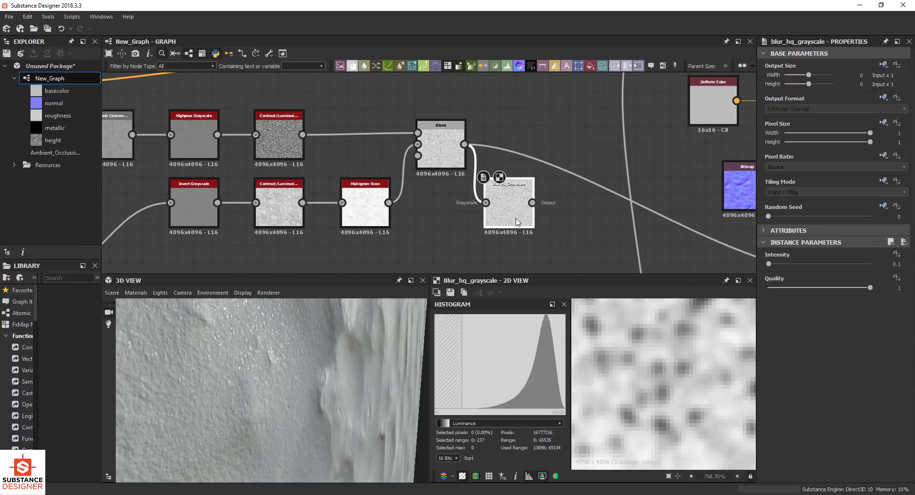
pyautogui.moveTo(448, 95); pyautogui.dragTo(439, 104)
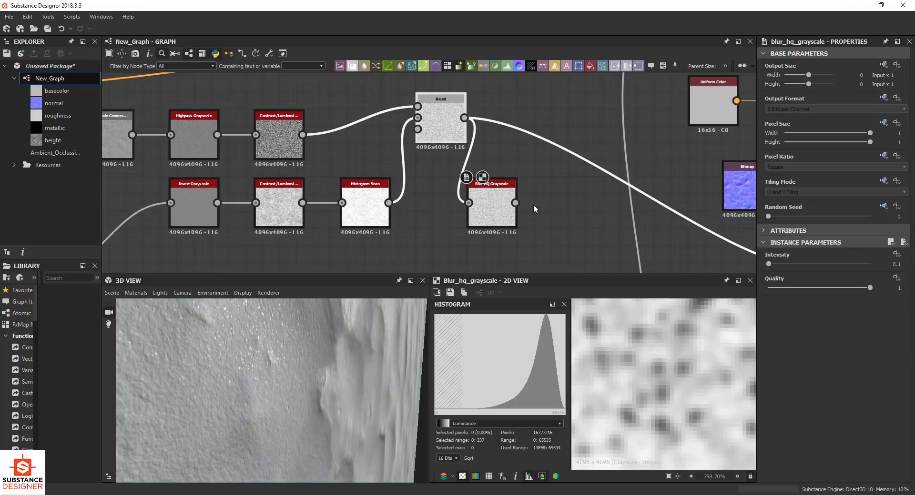
pyautogui.scroll(-5, 548, 192)
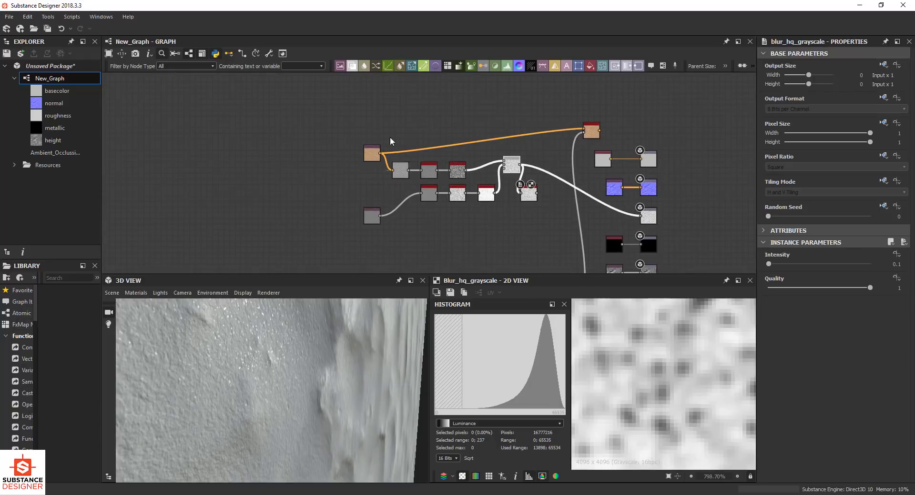
pyautogui.scroll(2, 524, 194)
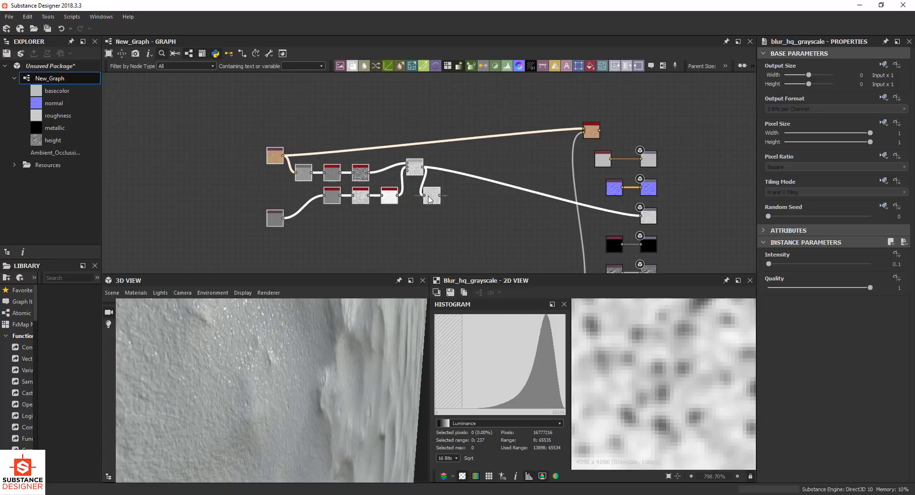
# Step: Add a second Blend node and wire it into the chain
pyautogui.scroll(4, 437, 170)
pyautogui.press('space')
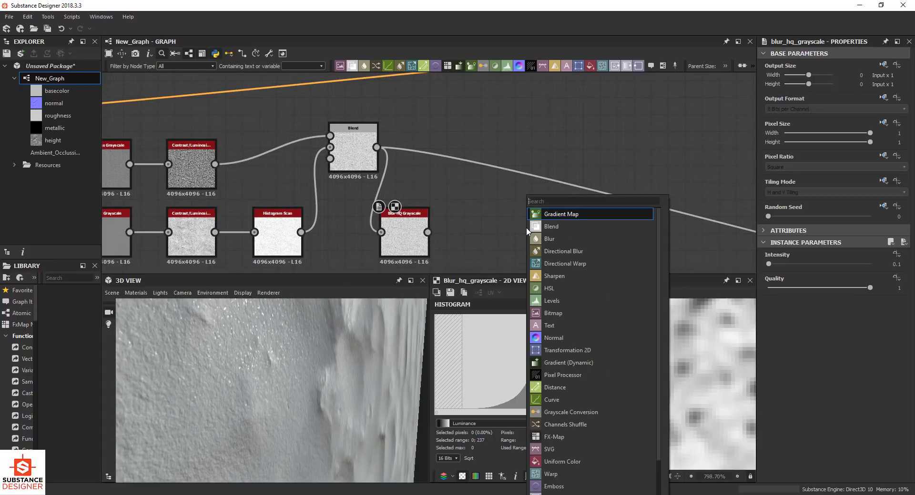
pyautogui.write('blend')
pyautogui.click(569, 214)
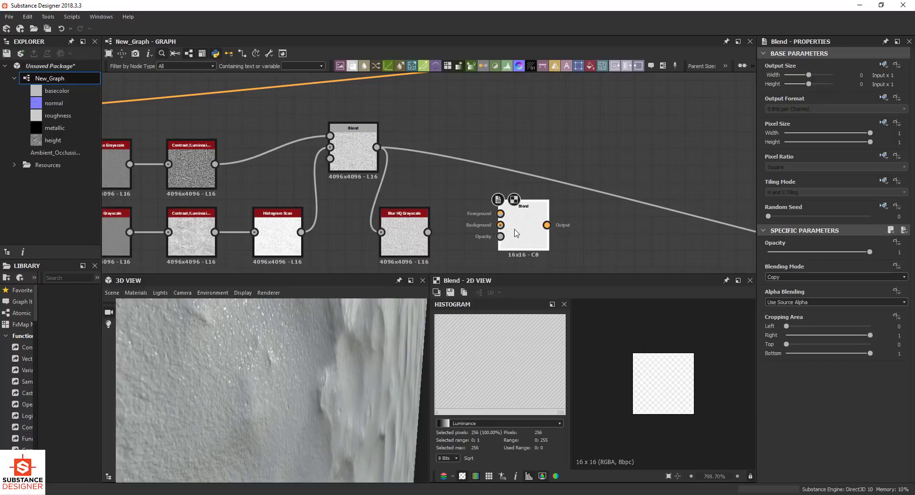
pyautogui.moveTo(519, 224); pyautogui.dragTo(473, 189)
# Step: Preview the Blend's background and Blur HQ foreground inputs, then set opacity to about 0.66
pyautogui.scroll(3, 474, 202)
pyautogui.click(476, 202)
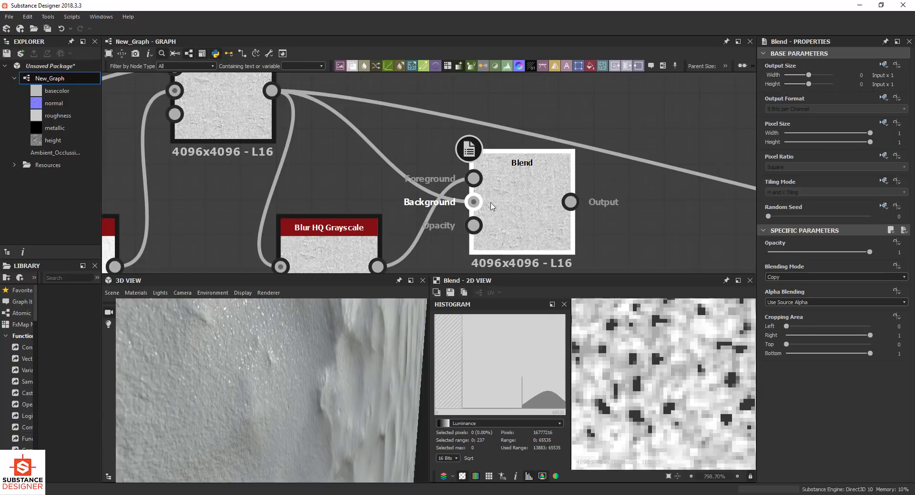
pyautogui.click(479, 181)
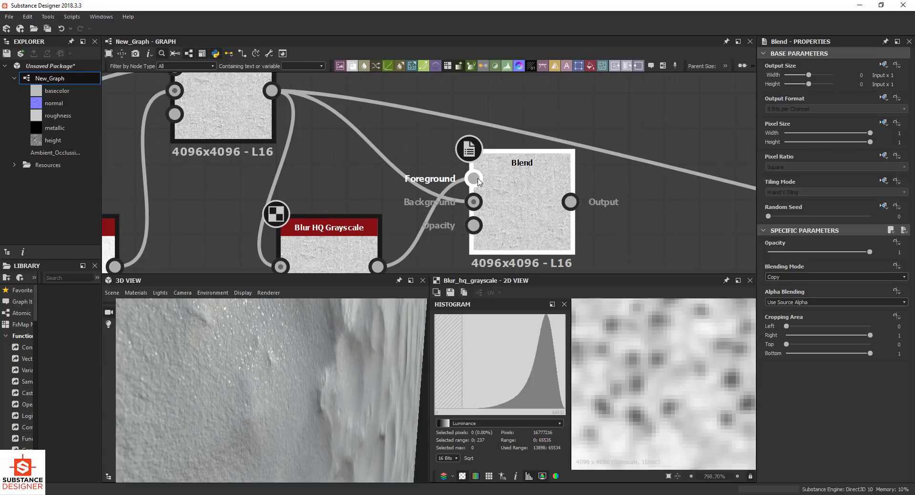
pyautogui.moveTo(834, 252); pyautogui.dragTo(911, 266)
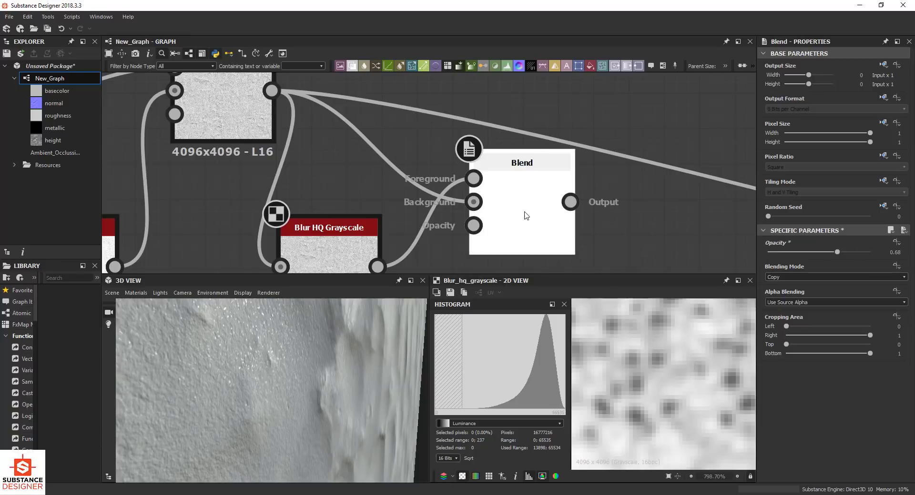
pyautogui.moveTo(829, 253)
pyautogui.mouseDown()
pyautogui.moveTo(854, 254)
pyautogui.moveTo(835, 249)
pyautogui.mouseUp()
pyautogui.scroll(-7, 739, 244)
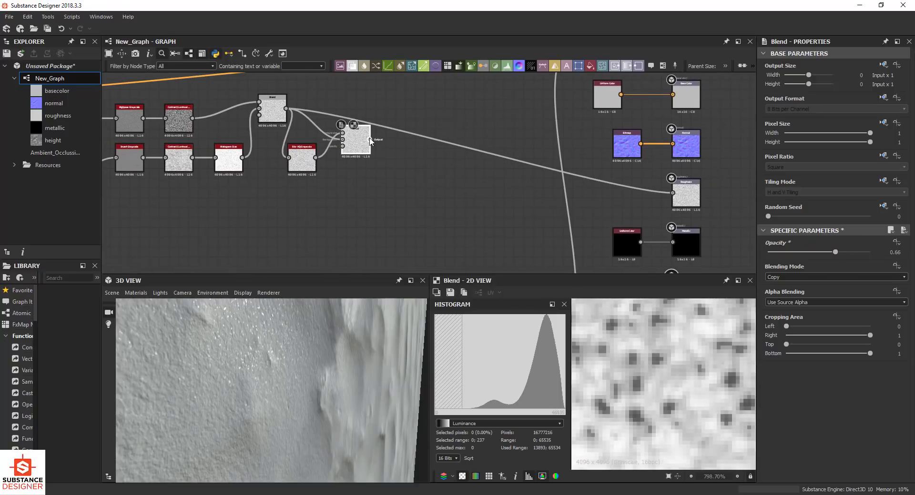
# Step: Feed the Roughness output from the new Blend and add a Contrast/Luminosity Grayscale node after it
pyautogui.moveTo(369, 140); pyautogui.dragTo(672, 193)
pyautogui.scroll(3, 286, 379)
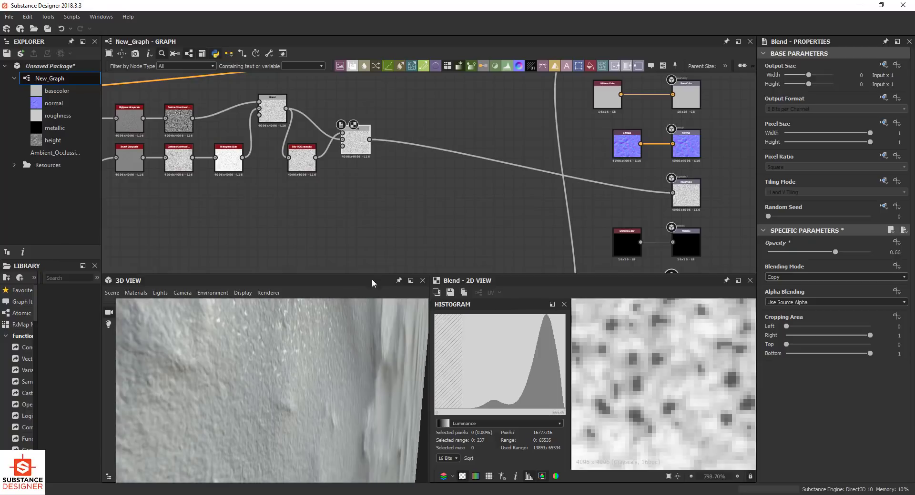
pyautogui.moveTo(365, 151); pyautogui.dragTo(364, 145)
pyautogui.press('space')
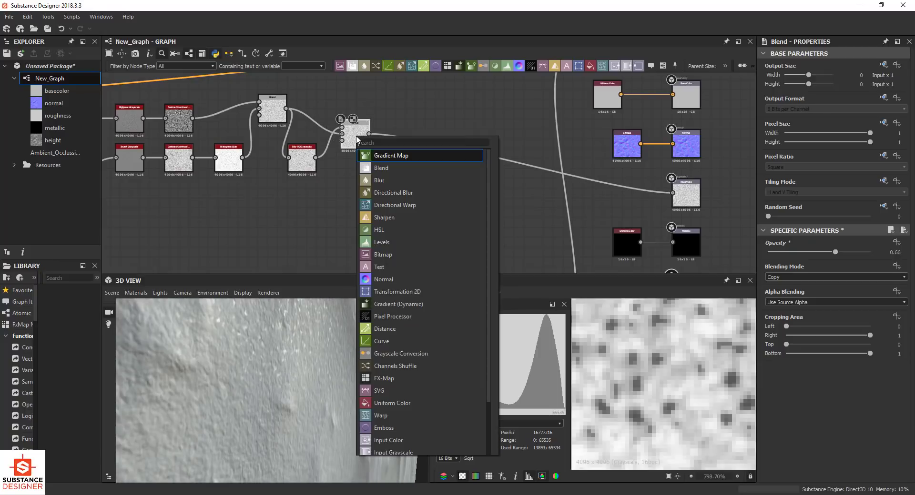
pyautogui.write('co')
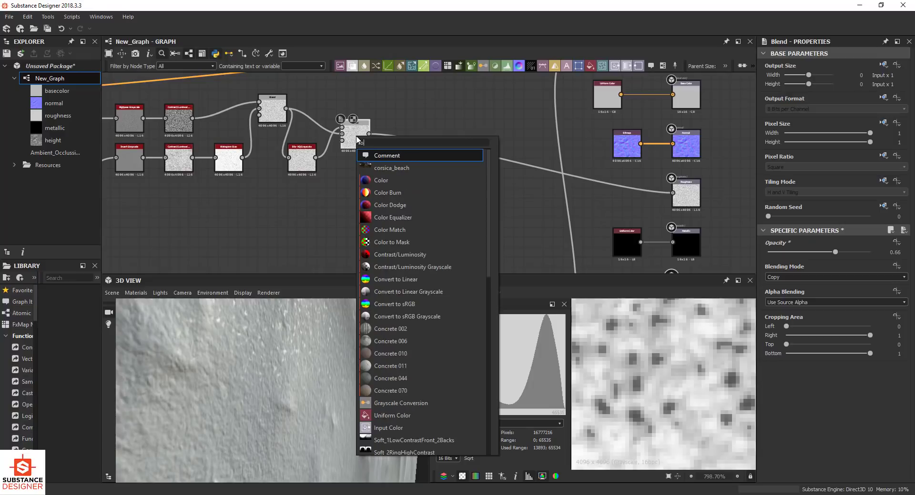
pyautogui.write('ntra')
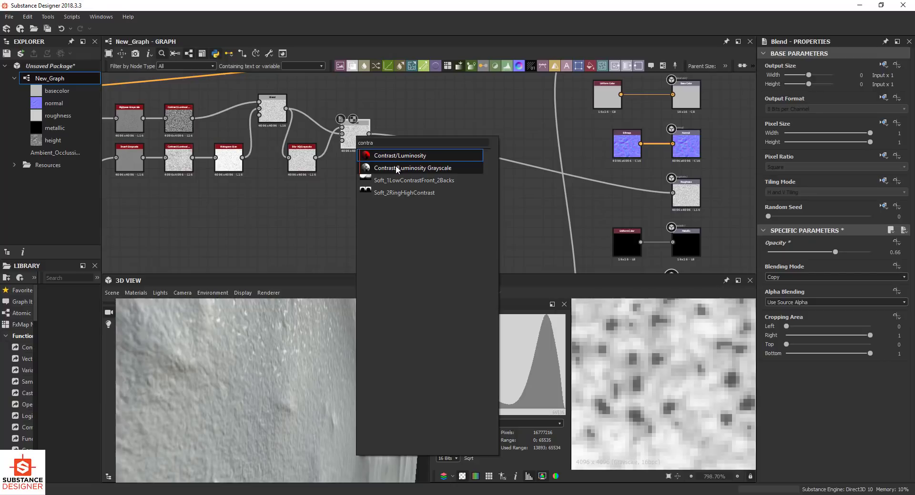
pyautogui.click(396, 165)
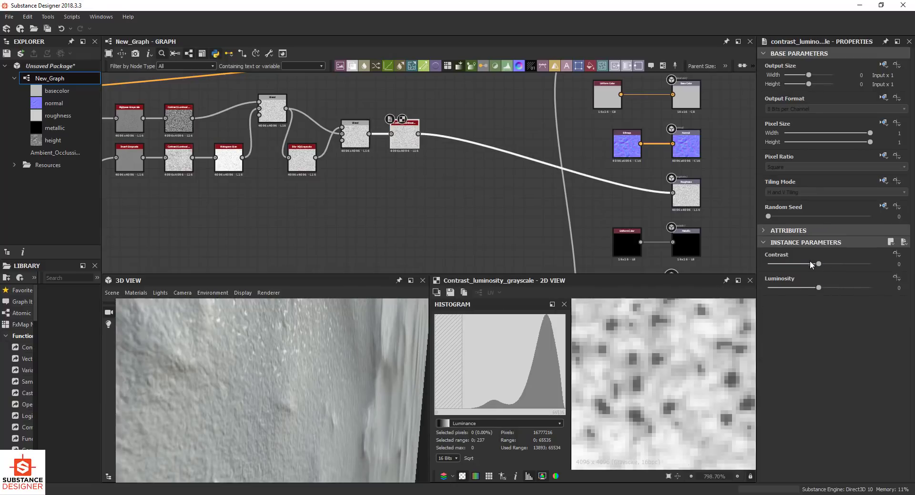
# Step: Raise the Contrast to about 0.26 and the upper Blend opacity to 0.43, checking the 3D preview
pyautogui.moveTo(818, 264)
pyautogui.mouseDown()
pyautogui.moveTo(842, 259)
pyautogui.moveTo(832, 258)
pyautogui.mouseUp()
pyautogui.moveTo(289, 412); pyautogui.dragTo(280, 380)
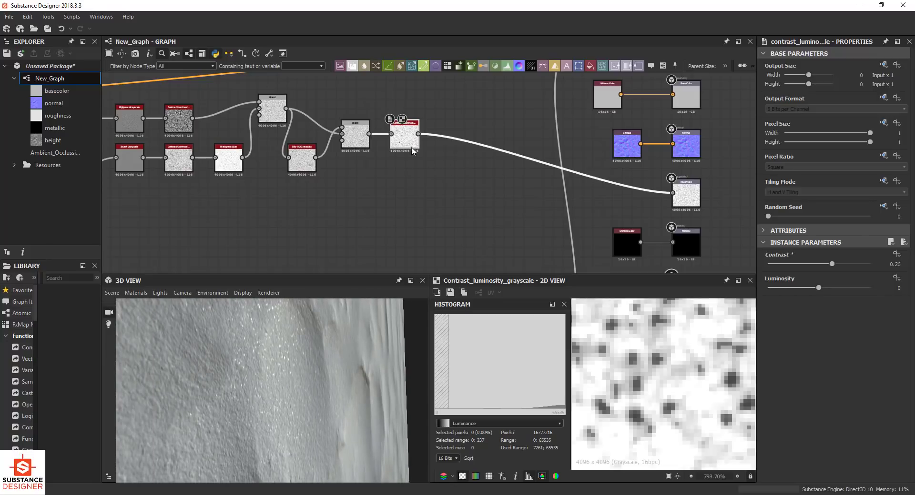
pyautogui.click(274, 113)
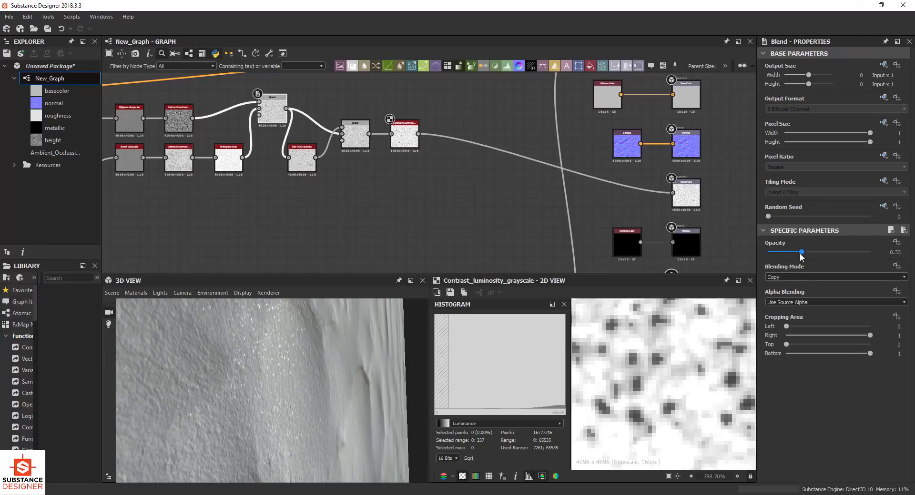
pyautogui.moveTo(801, 253); pyautogui.dragTo(812, 252)
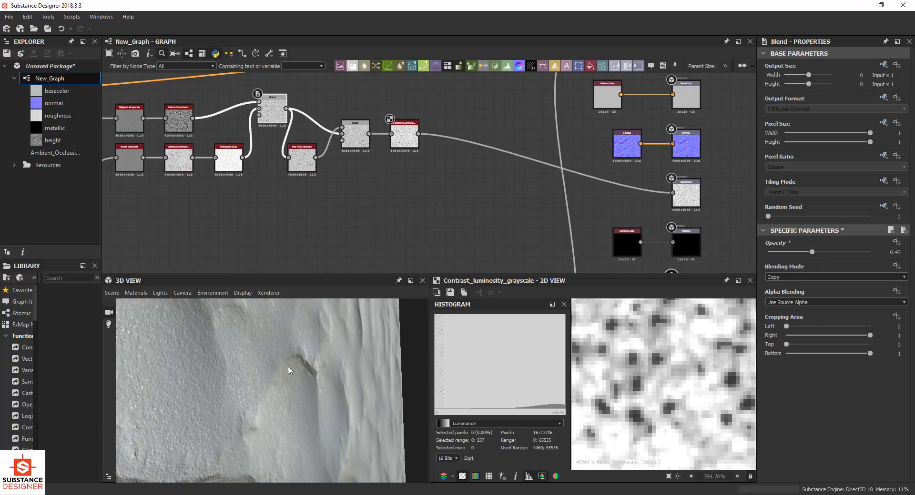
pyautogui.moveTo(289, 371)
pyautogui.keyDown('alt'); pyautogui.mouseDown()
pyautogui.moveTo(288, 402)
pyautogui.moveTo(303, 398)
pyautogui.moveTo(272, 382)
pyautogui.moveTo(284, 372)
pyautogui.mouseUp(); pyautogui.keyUp('alt')
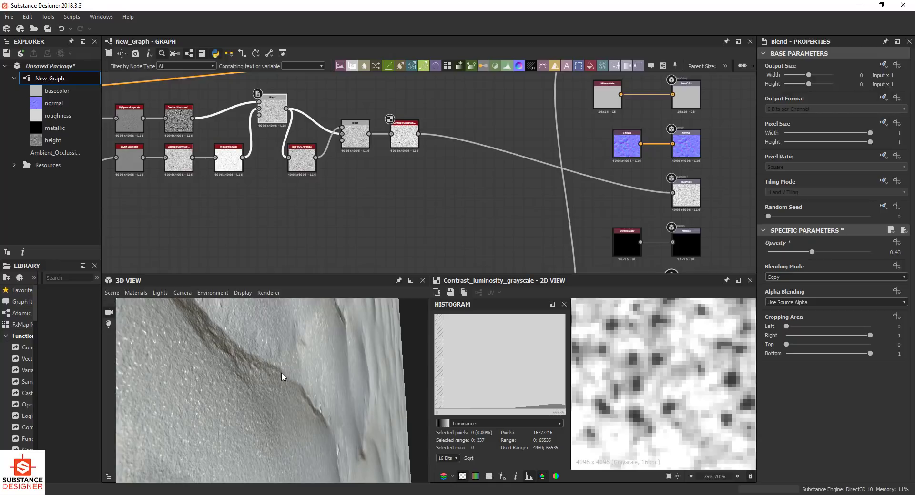
pyautogui.moveTo(271, 213); pyautogui.dragTo(283, 214, button='middle')
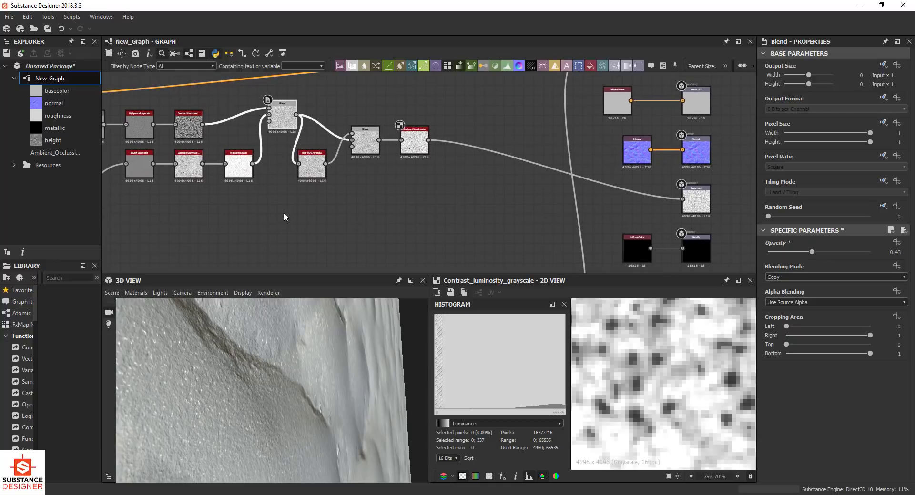
# Step: Save the package as sand223_tweaks.sbs in __scanning > 223-sand > bake
pyautogui.hotkey('ctrl', 's')
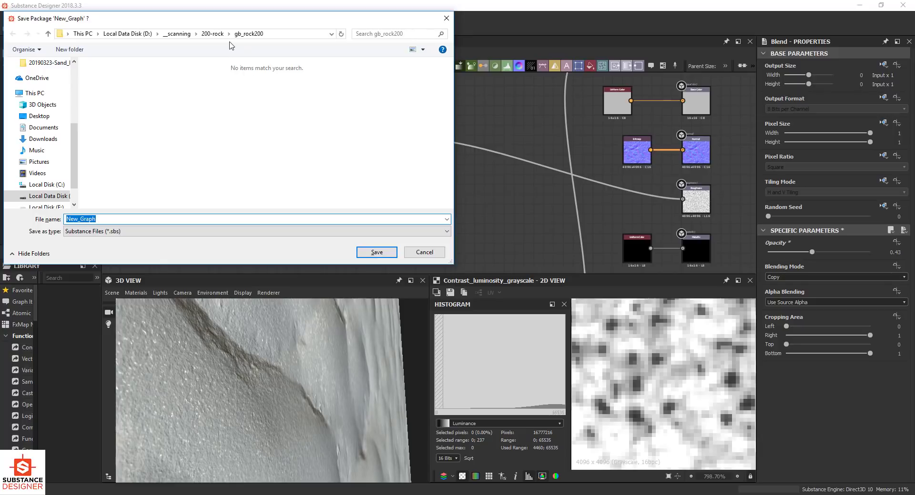
pyautogui.click(181, 34)
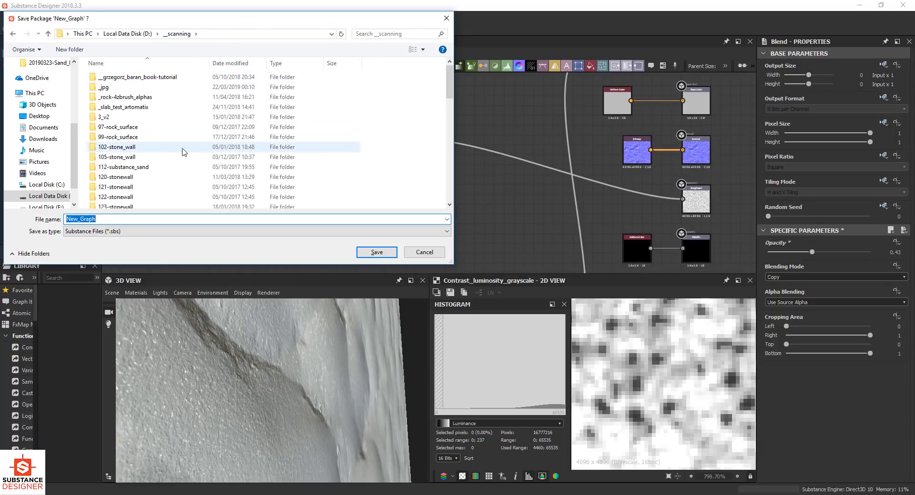
pyautogui.scroll(-8, 138, 157)
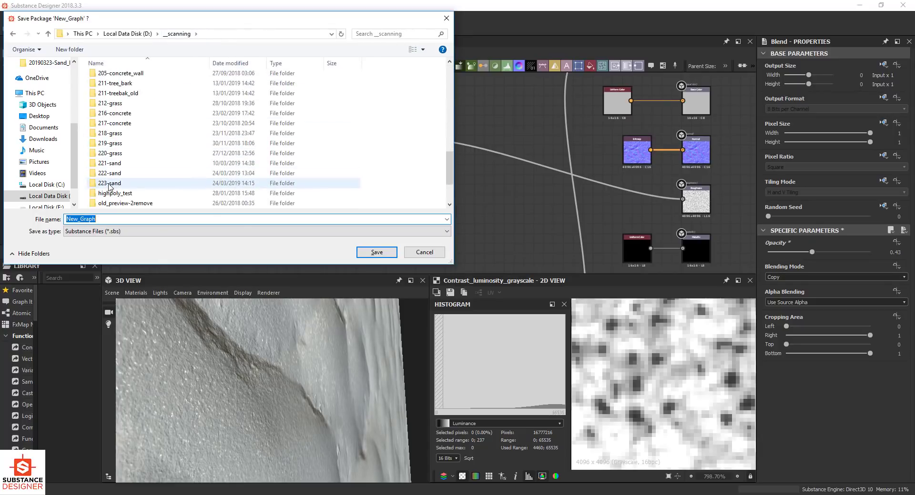
pyautogui.doubleClick(109, 186)
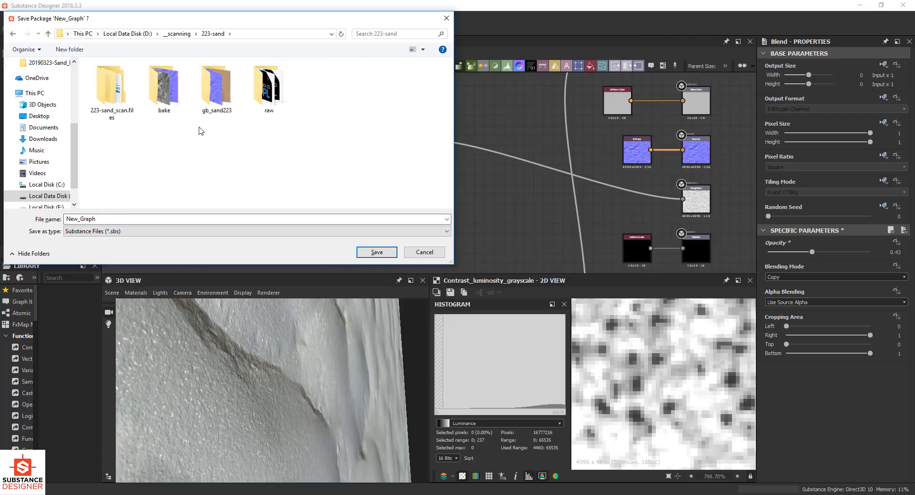
pyautogui.click(170, 91)
pyautogui.doubleClick(170, 91)
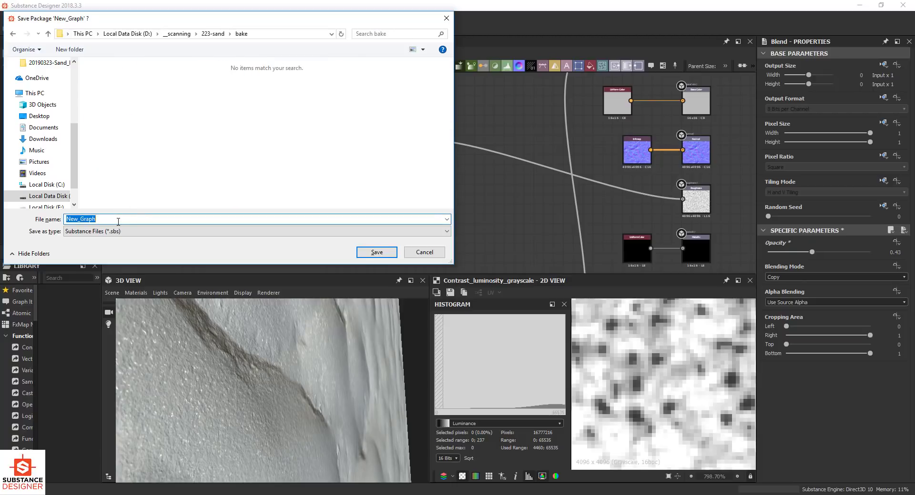
pyautogui.write('sand223_modifications')
pyautogui.hotkey('ctrl', 'shift', 'Left')
pyautogui.write('tweaks')
pyautogui.click(377, 253)
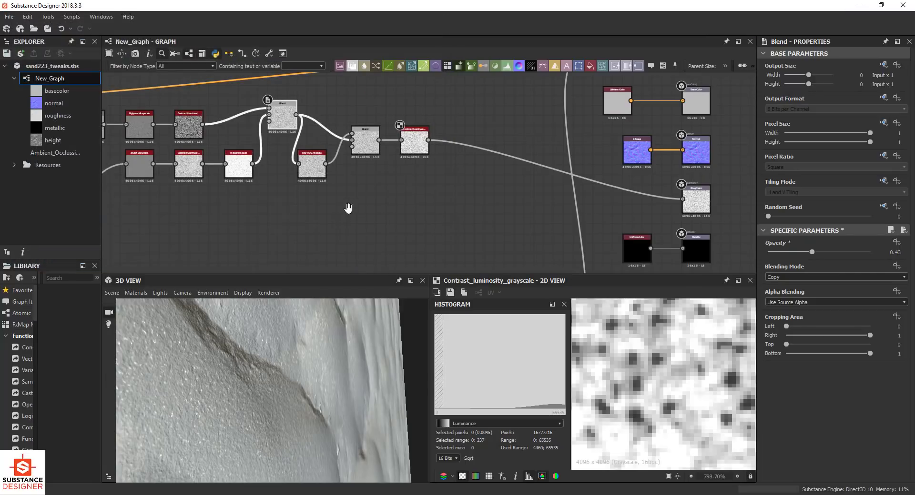
# Step: Connect the top colour node to the BaseColor output
pyautogui.scroll(-3, 348, 208)
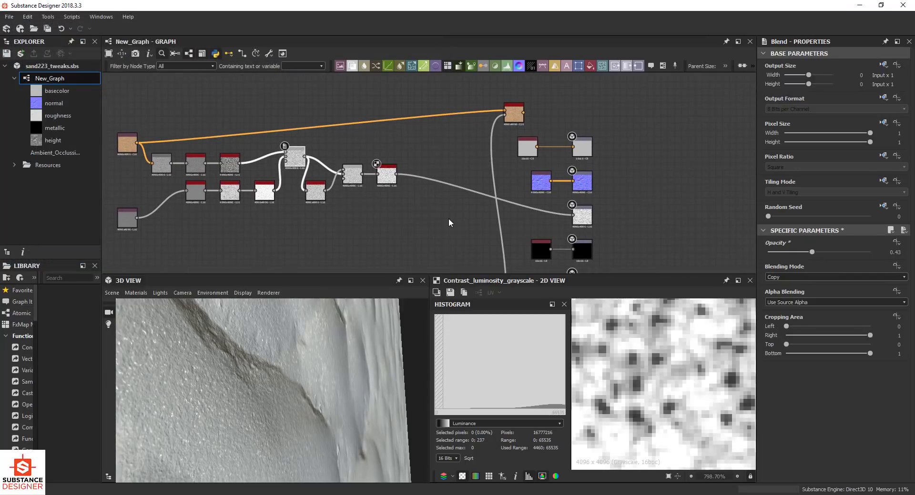
pyautogui.scroll(3, 368, 210)
pyautogui.moveTo(455, 115); pyautogui.dragTo(541, 175)
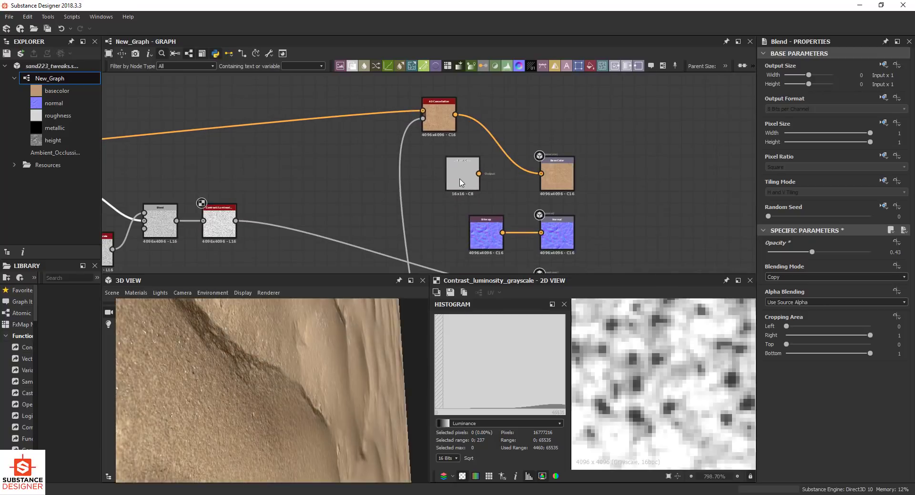
# Step: Inspect the base color, normal, metallic and height outputs in the graph and the tilted 3D preview
pyautogui.scroll(5, 241, 357)
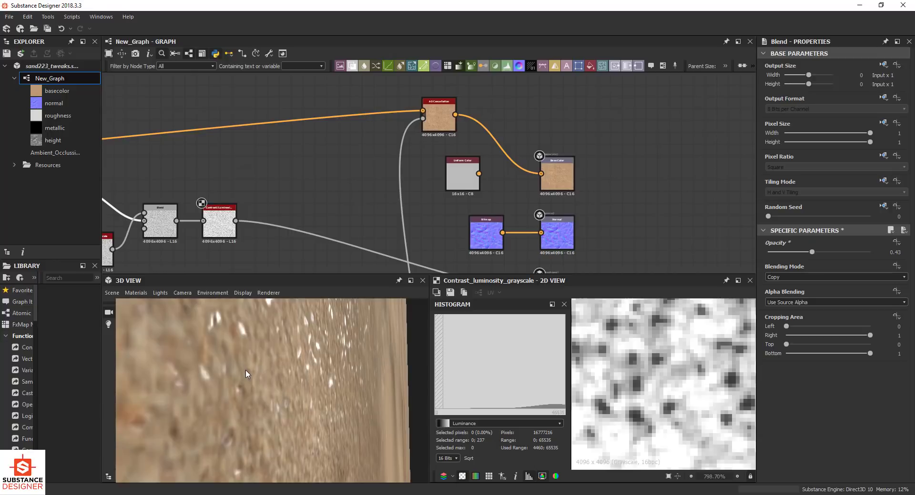
pyautogui.scroll(-5, 246, 374)
pyautogui.scroll(4, 246, 377)
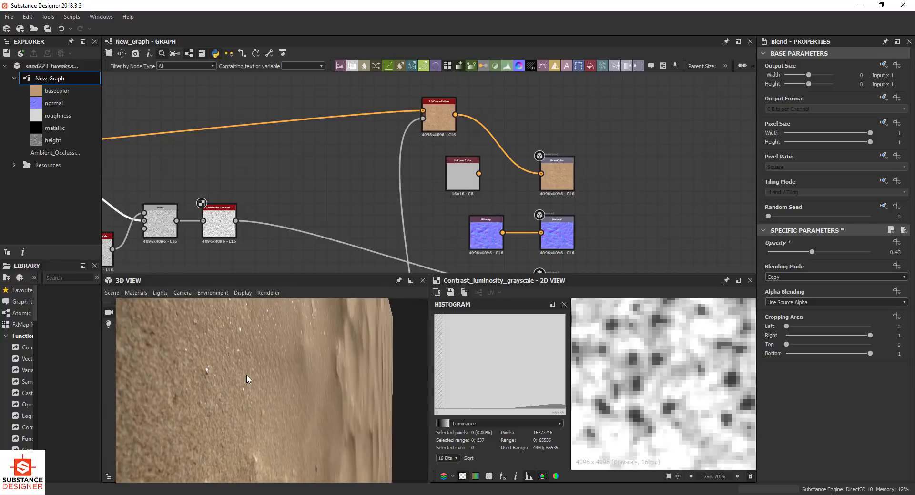
pyautogui.scroll(-4, 218, 362)
pyautogui.scroll(5, 217, 362)
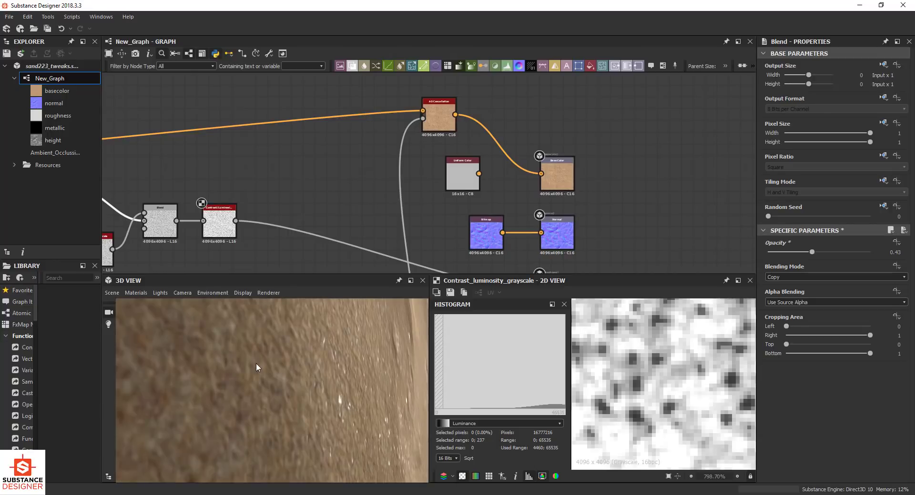
pyautogui.scroll(-4, 256, 363)
pyautogui.scroll(2, 248, 361)
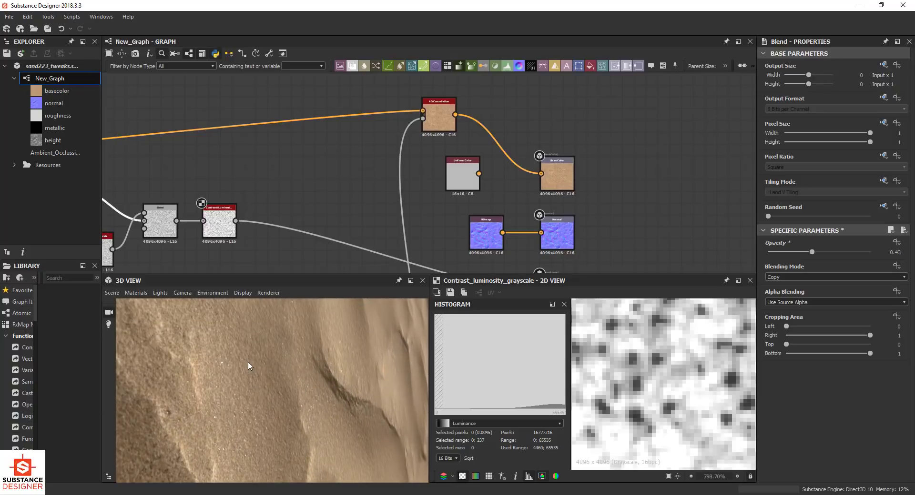
pyautogui.scroll(-4, 253, 372)
pyautogui.moveTo(259, 382); pyautogui.dragTo(284, 377)
pyautogui.scroll(-5, 481, 210)
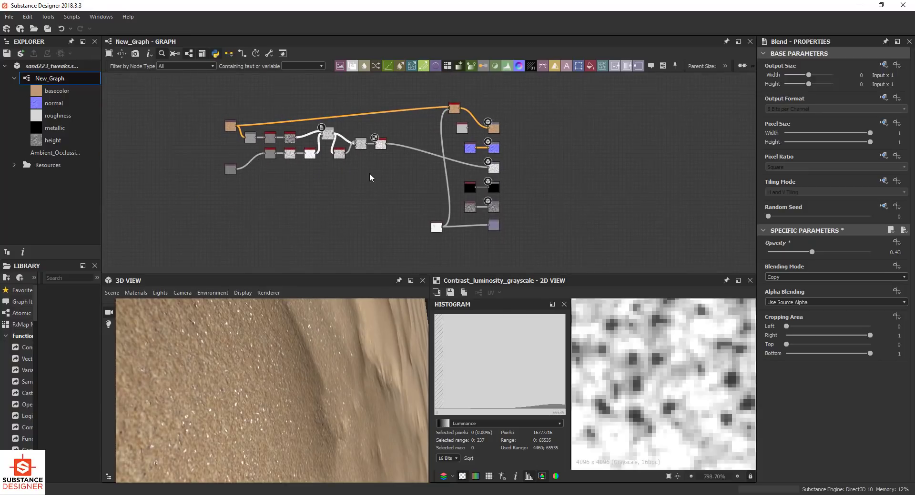
pyautogui.scroll(5, 498, 135)
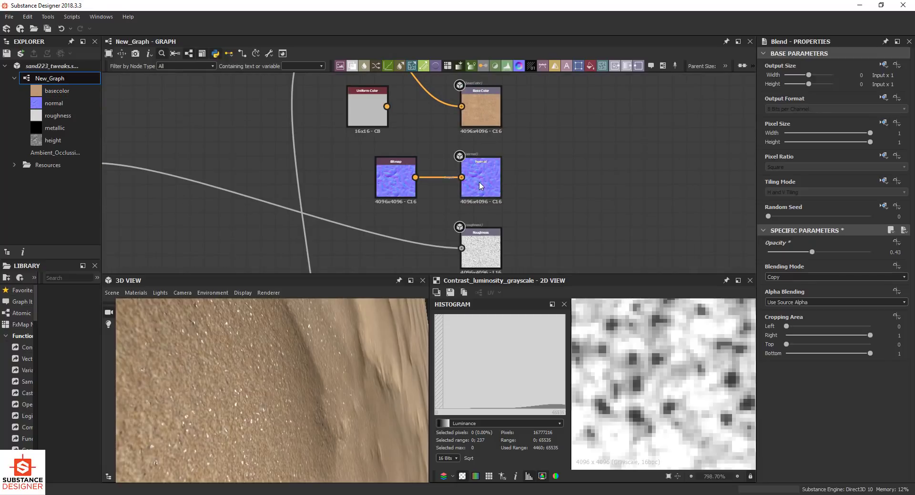
pyautogui.moveTo(477, 133); pyautogui.dragTo(460, 105, button='middle')
pyautogui.moveTo(503, 222); pyautogui.dragTo(471, 201, button='middle')
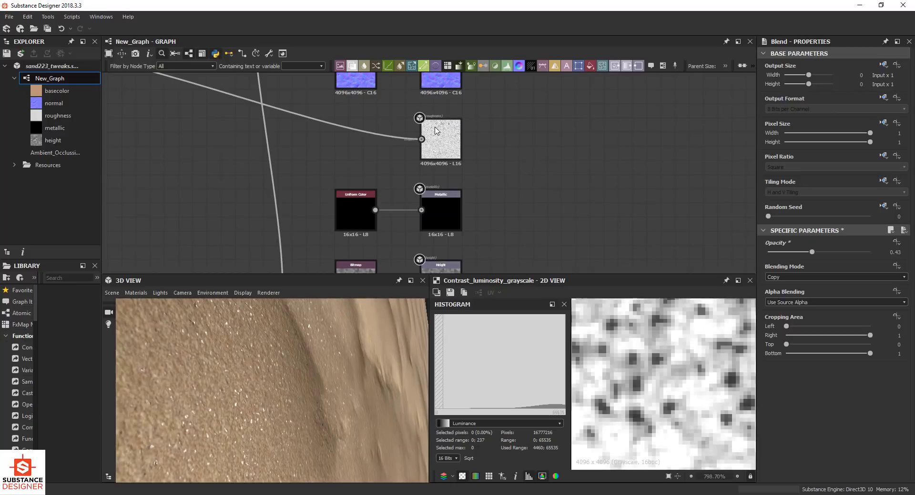
pyautogui.scroll(-1, 322, 149)
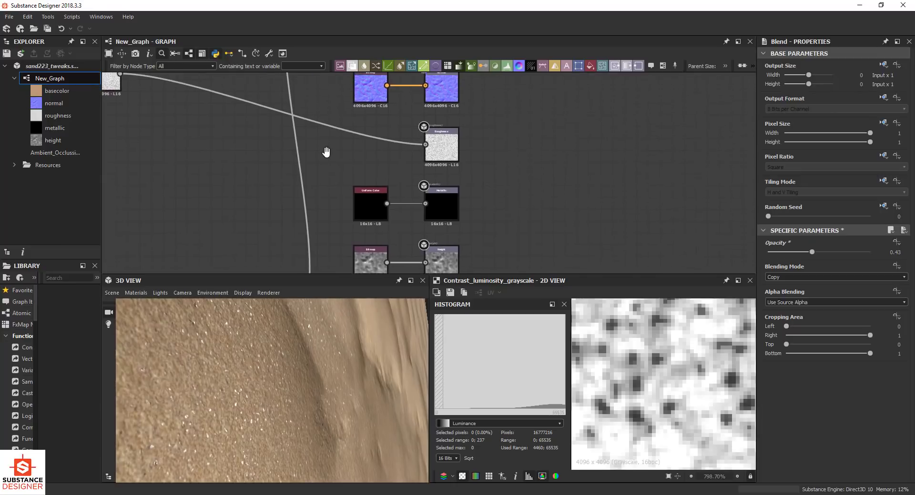
# Step: Export New_Graph's outputs as bitmaps with normal, metallic, height and Ambient_Occlusion unticked
pyautogui.rightClick(50, 78)
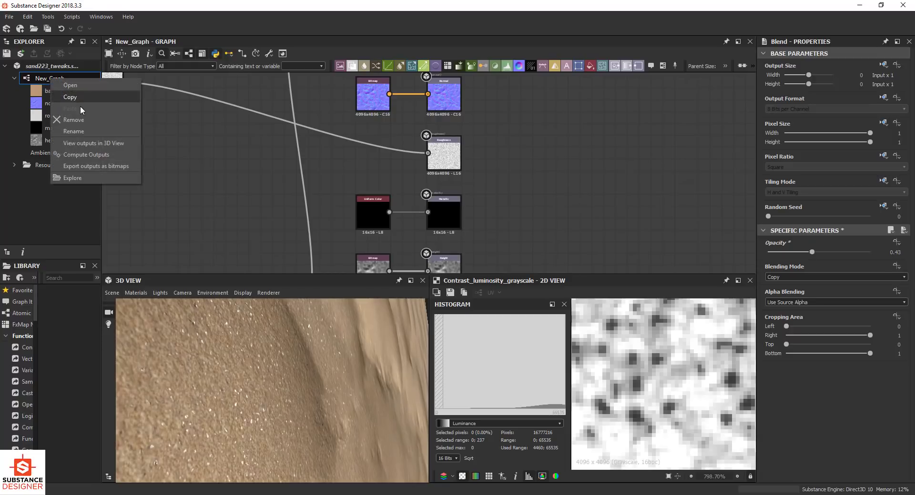
pyautogui.click(85, 166)
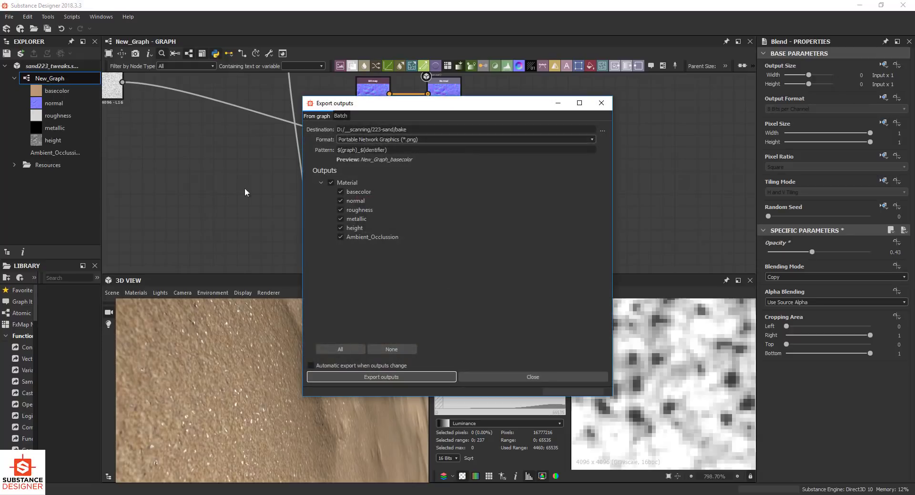
pyautogui.click(338, 201)
pyautogui.click(340, 201)
pyautogui.click(339, 218)
pyautogui.click(340, 227)
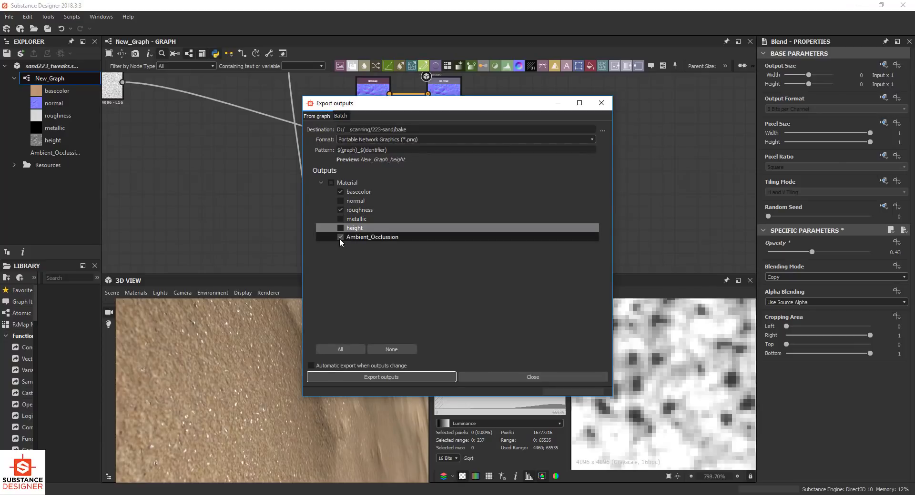
pyautogui.click(339, 237)
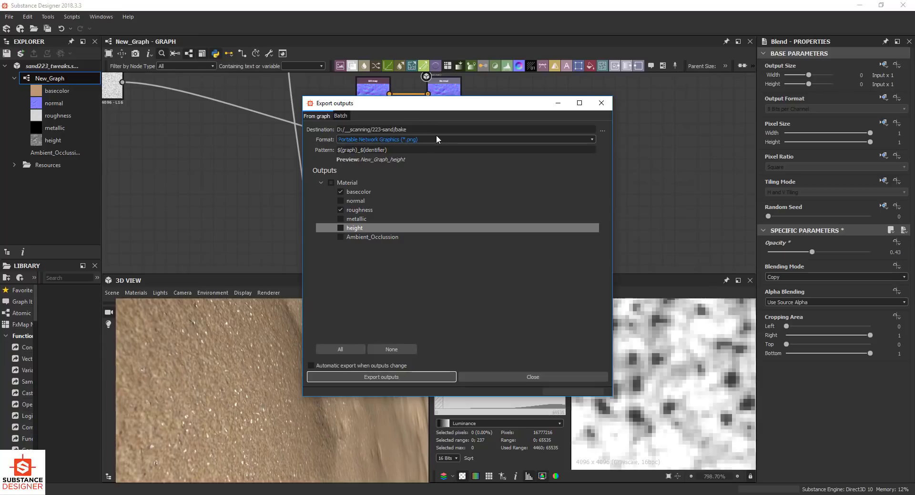
# Step: Set the export destination to the bake folder and close the dialog
pyautogui.click(602, 130)
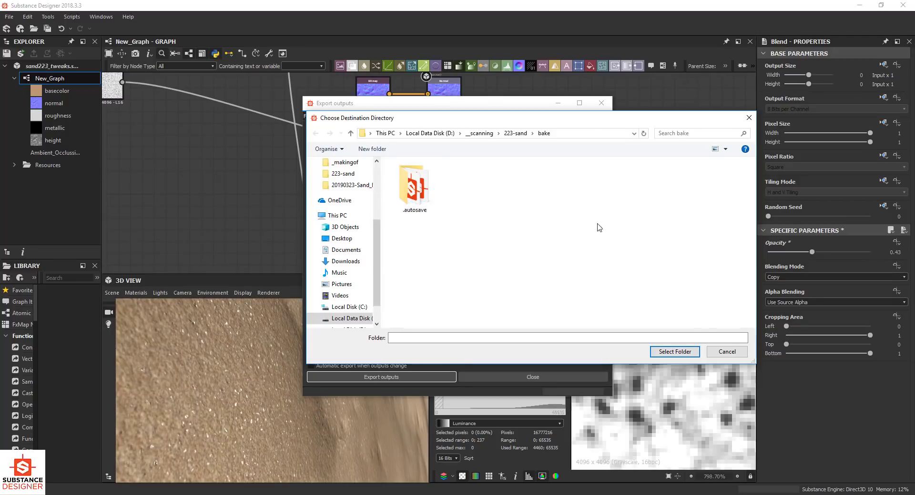
pyautogui.click(674, 352)
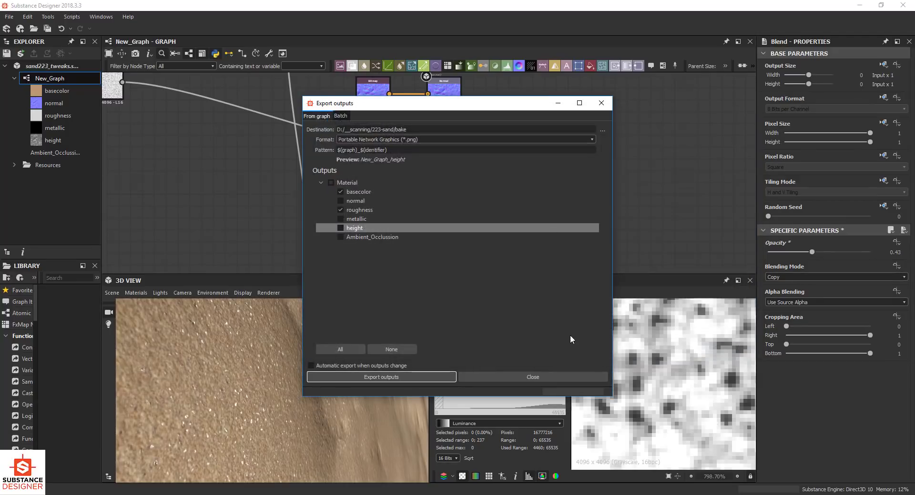
pyautogui.click(530, 378)
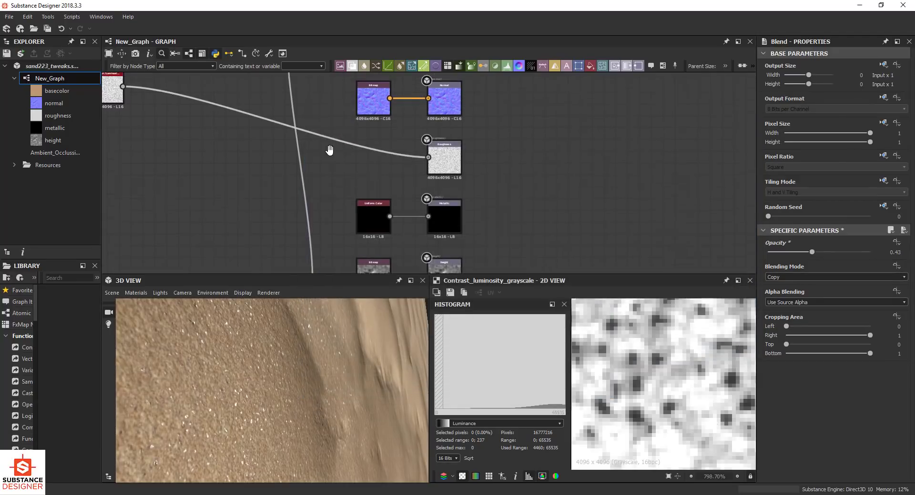
# Step: Frame and select the AO Cancellation node to show its 0.25 cancellation and 0.24 saturation
pyautogui.scroll(-3, 334, 158)
pyautogui.scroll(5, 343, 114)
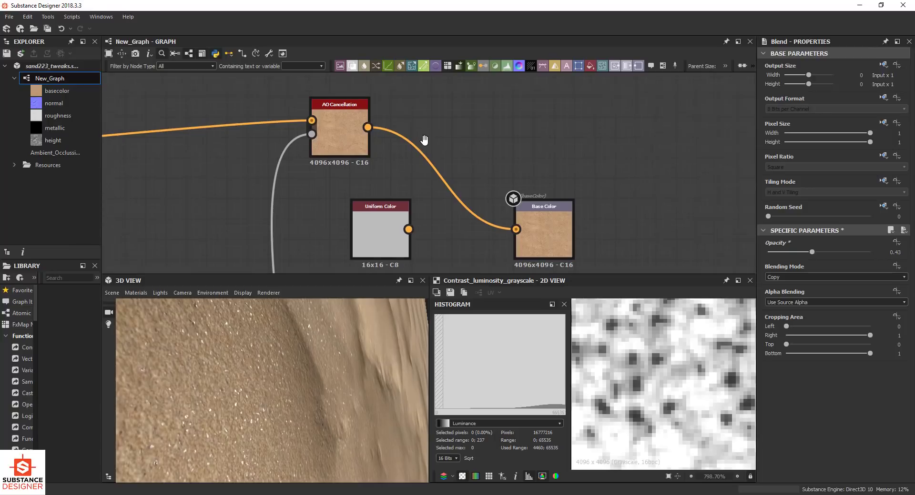
pyautogui.moveTo(424, 139); pyautogui.dragTo(413, 167, button='middle')
pyautogui.scroll(4, 362, 189)
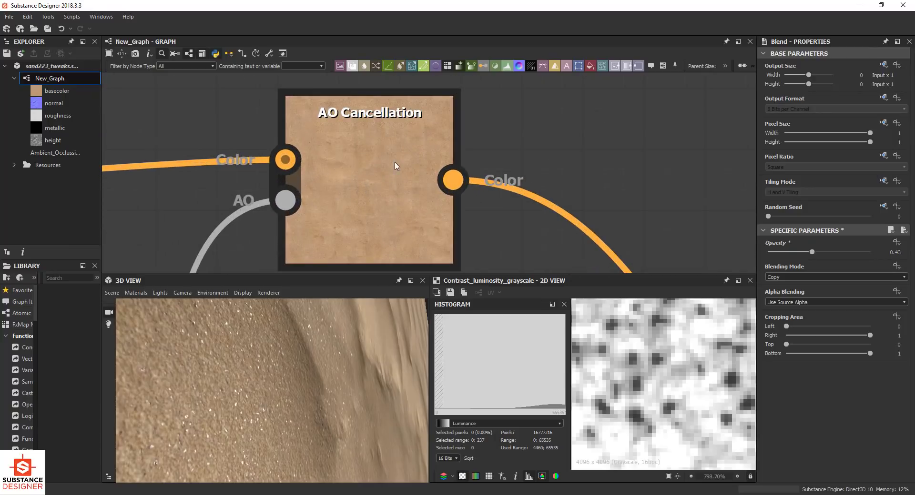
pyautogui.scroll(-2, 387, 195)
pyautogui.moveTo(424, 161); pyautogui.dragTo(424, 167, button='middle')
pyautogui.click(379, 215)
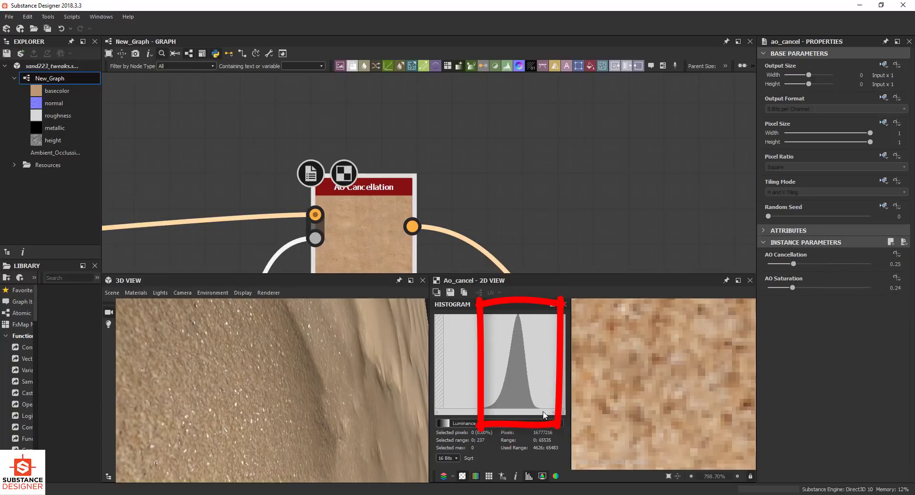
# Step: Add a Uniform Color node and place it above AO Cancellation
pyautogui.moveTo(488, 191); pyautogui.dragTo(490, 199, button='middle')
pyautogui.press('space')
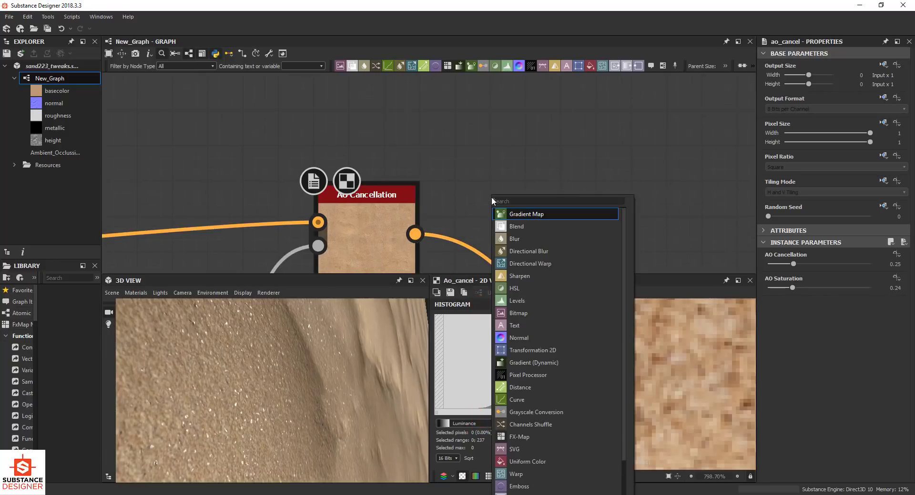
pyautogui.write('unif')
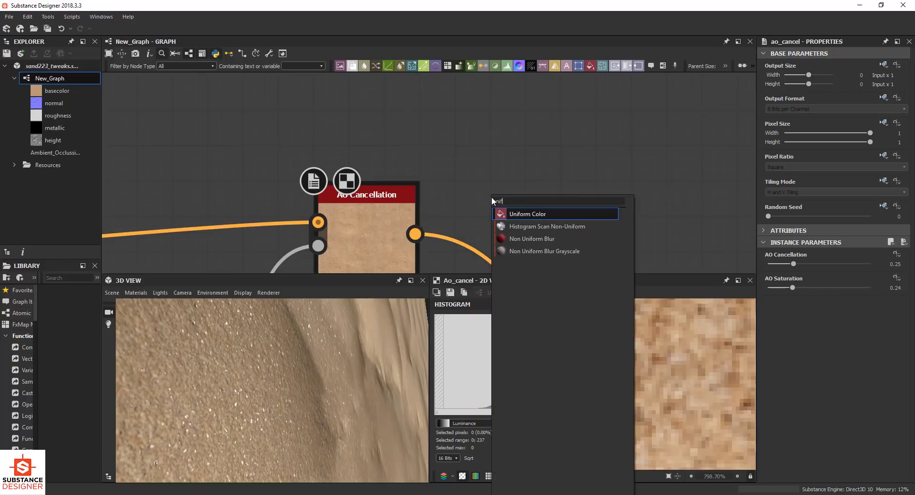
pyautogui.click(542, 215)
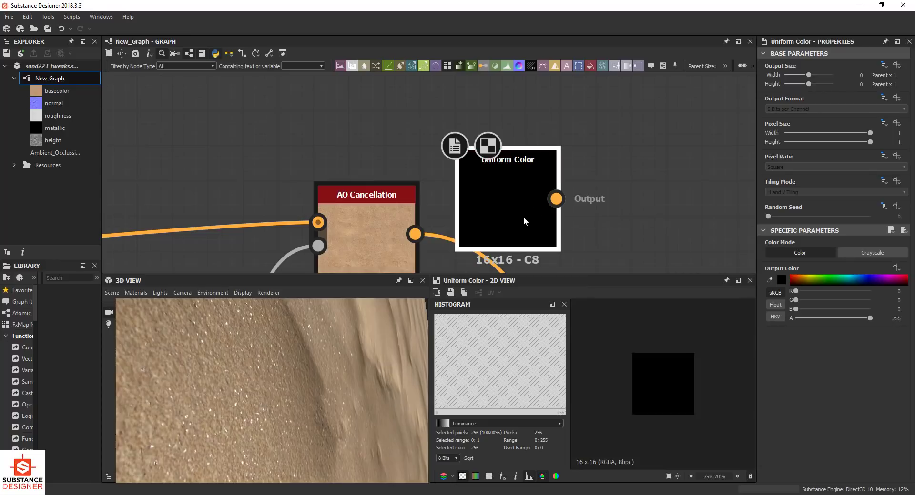
pyautogui.moveTo(525, 219); pyautogui.dragTo(387, 133)
pyautogui.scroll(-1, 392, 144)
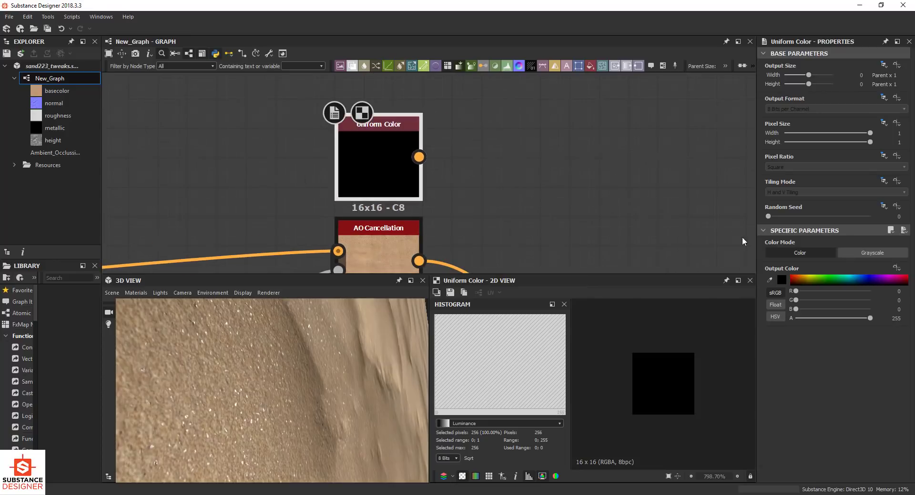
# Step: Set the Uniform Color to tan, RGB 176, 159, 122
pyautogui.click(780, 280)
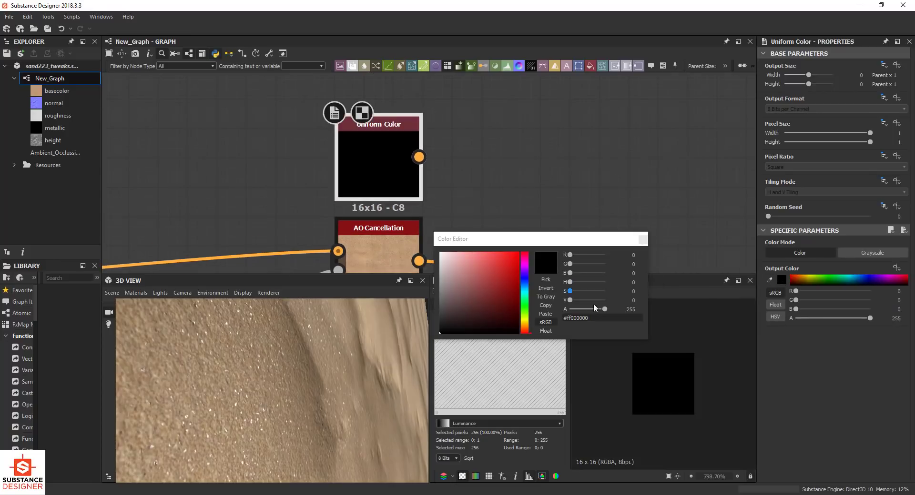
pyautogui.click(622, 255)
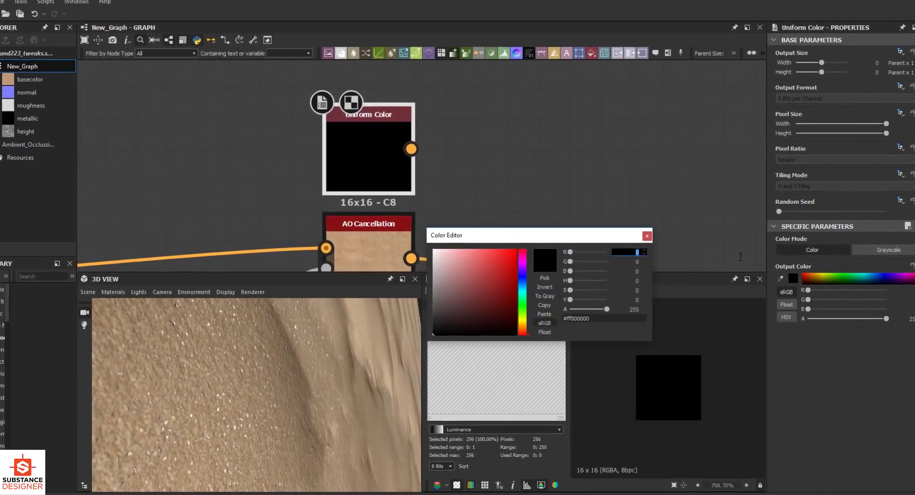
pyautogui.write('176')
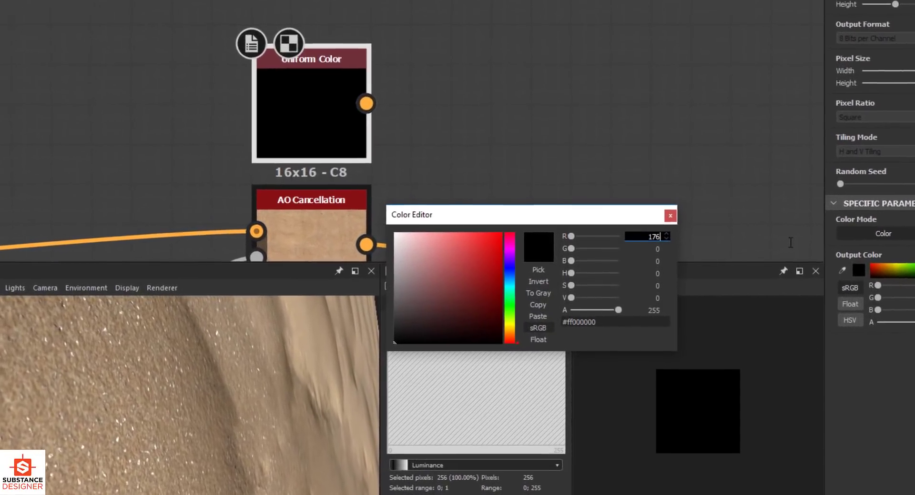
pyautogui.press('Tab')
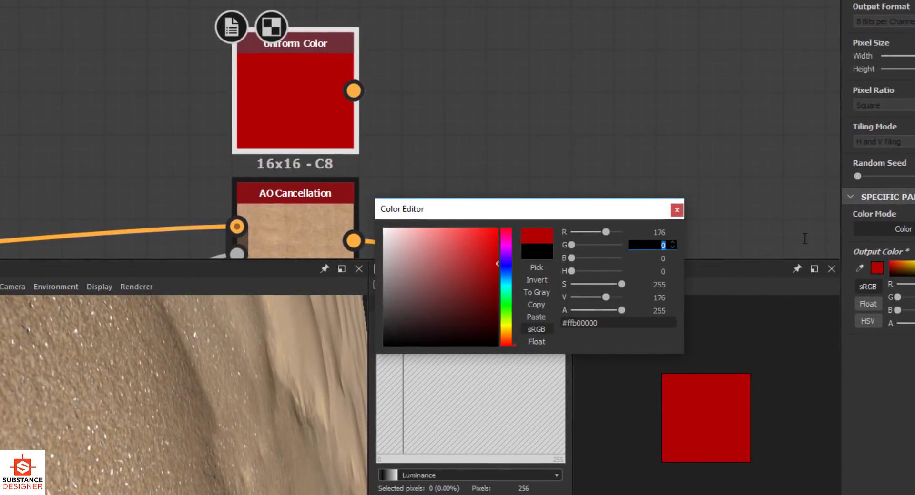
pyautogui.press('Tab')
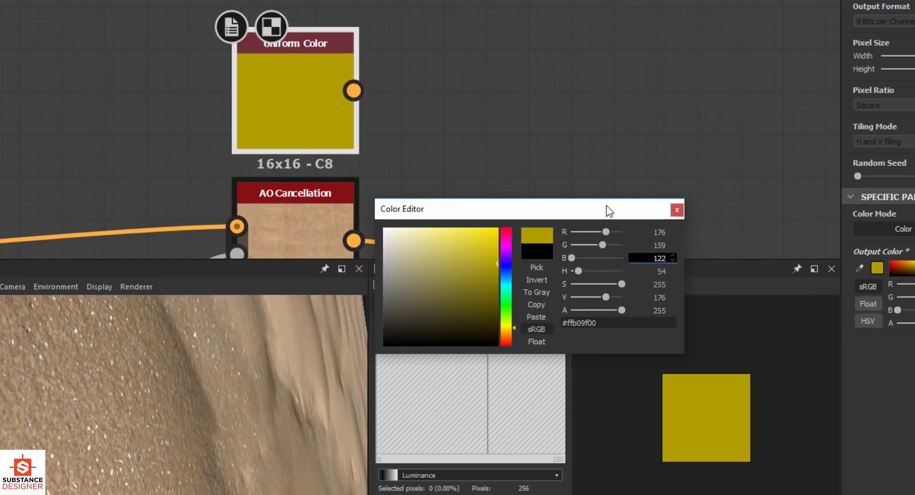
pyautogui.press('Return')
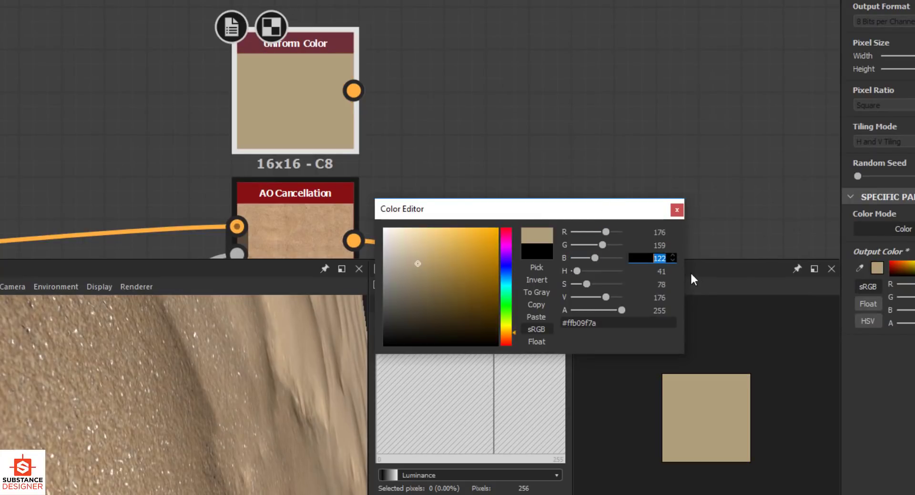
pyautogui.click(676, 210)
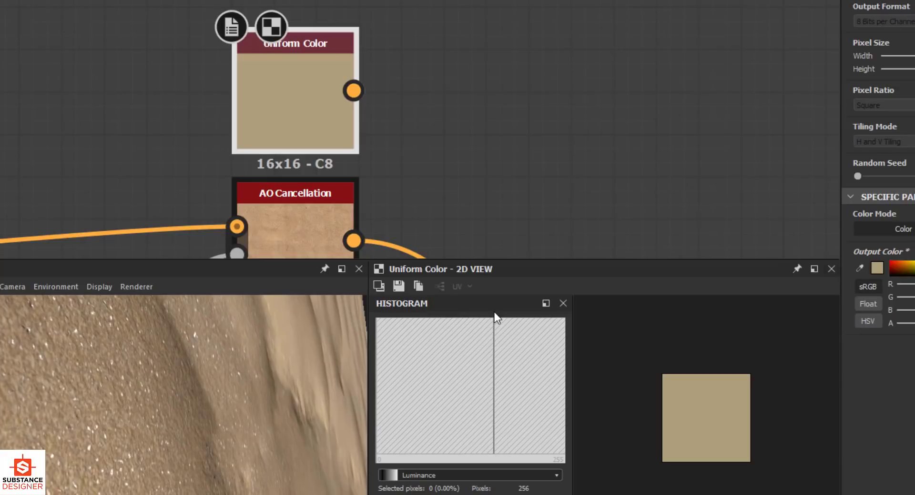
# Step: Compare the Uniform Color output against AO Cancellation's result and histogram
pyautogui.scroll(-1, 411, 180)
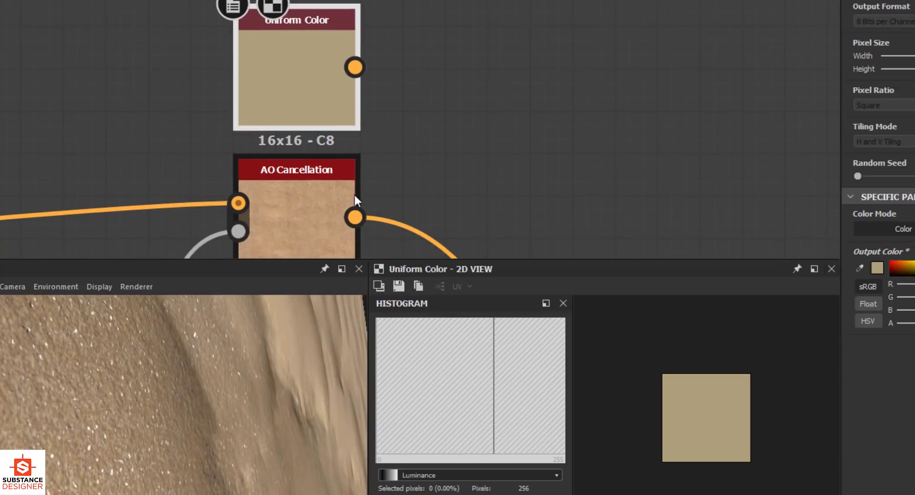
pyautogui.click(302, 218)
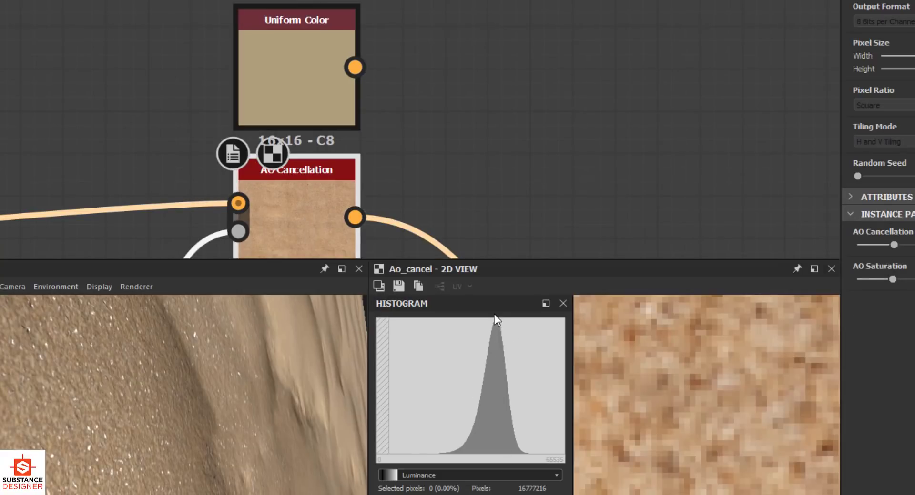
pyautogui.click(302, 75)
pyautogui.click(297, 213)
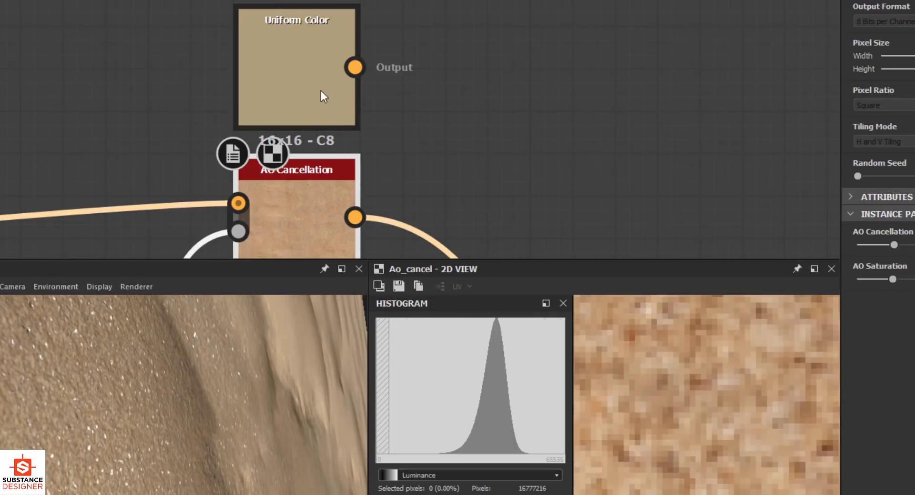
pyautogui.click(294, 74)
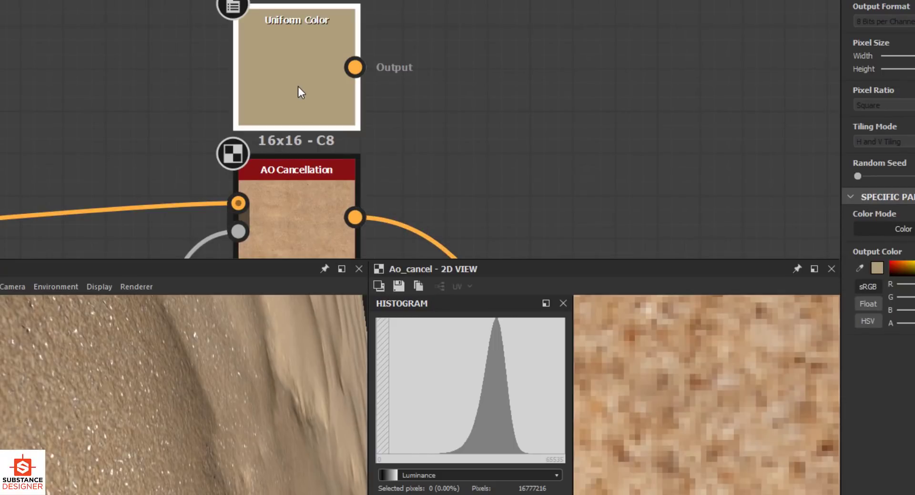
# Step: Delete the tan Uniform Color node and bring the output nodes into view
pyautogui.press('Delete')
pyautogui.moveTo(468, 208); pyautogui.dragTo(407, 98, button='middle')
pyautogui.scroll(-5, 406, 98)
pyautogui.moveTo(444, 132); pyautogui.dragTo(443, 123, button='middle')
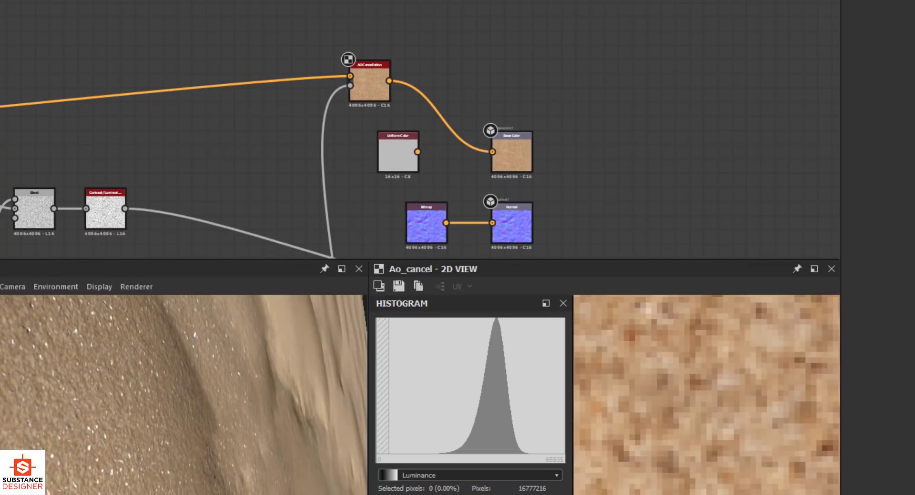
# Step: In Export outputs, exclude the normal, metallic, height and Ambient_Occlusion maps
pyautogui.hotkey('ctrl', 'shift', 'e')
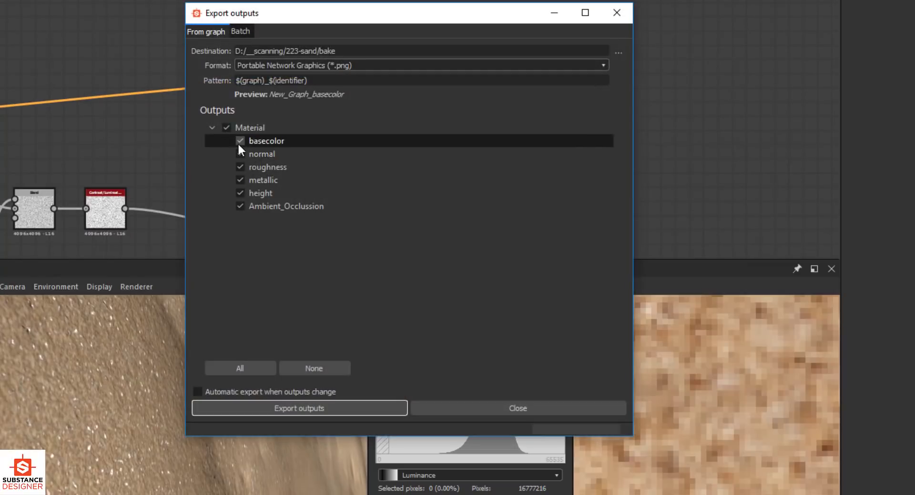
pyautogui.click(239, 153)
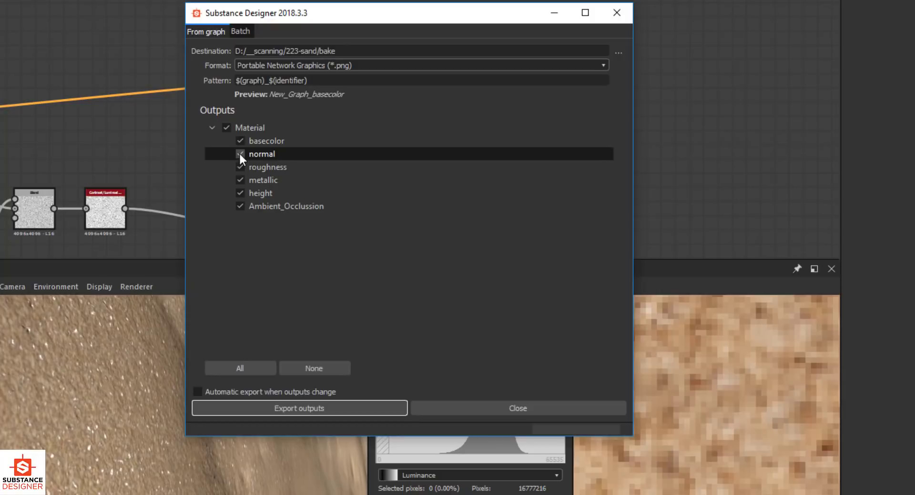
pyautogui.click(240, 181)
pyautogui.click(240, 194)
pyautogui.click(241, 206)
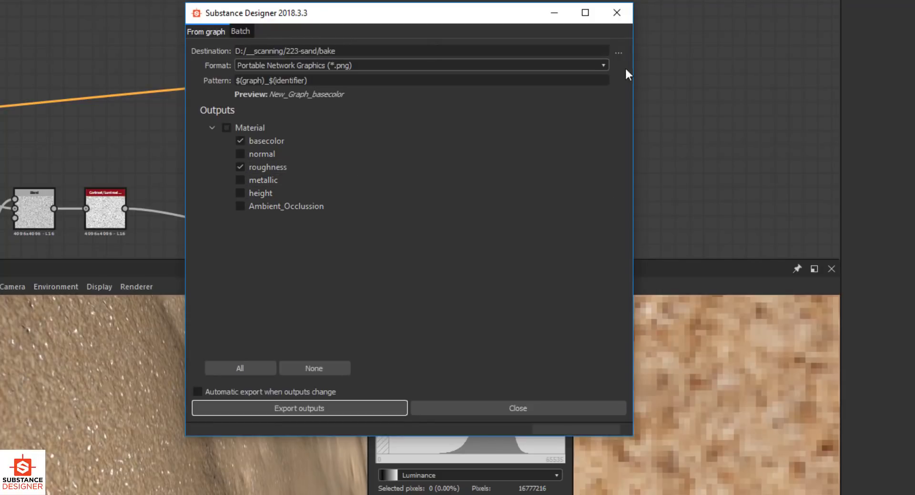
# Step: Set the export destination to 223-sand/gb_sand223 and export the basecolor and roughness PNGs
pyautogui.click(619, 51)
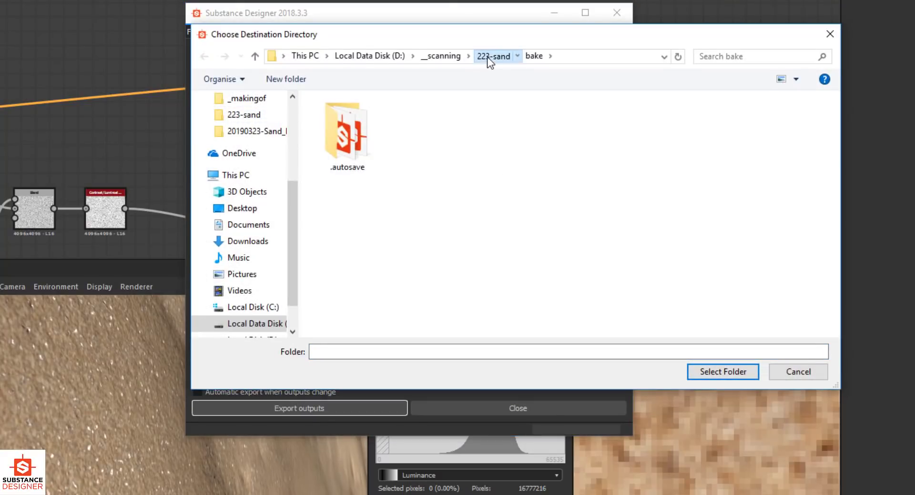
pyautogui.click(487, 56)
pyautogui.doubleClick(497, 129)
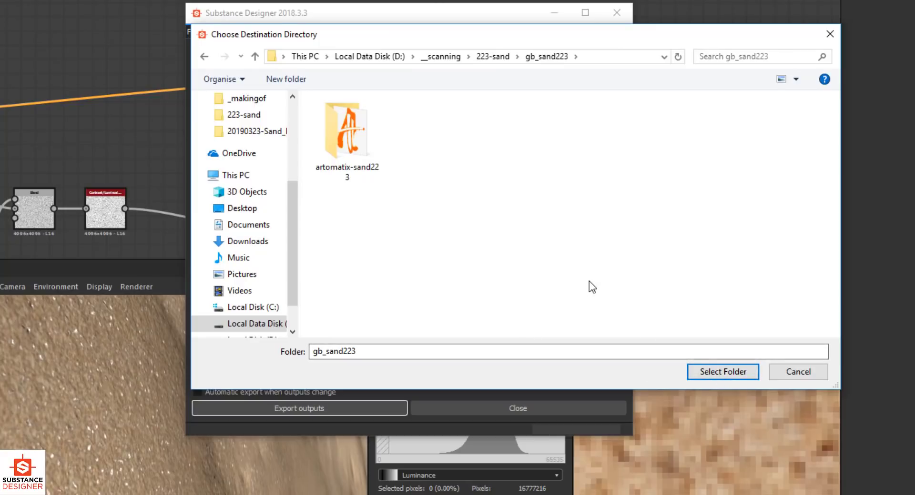
pyautogui.click(721, 371)
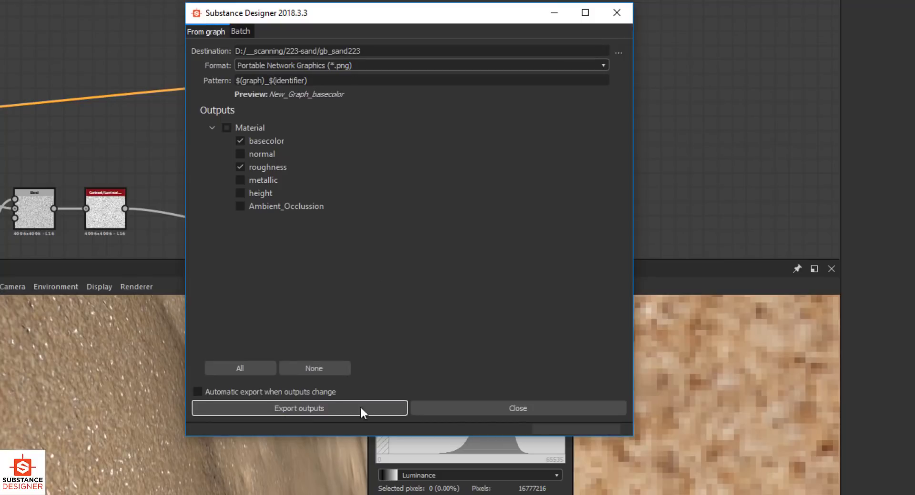
pyautogui.click(310, 410)
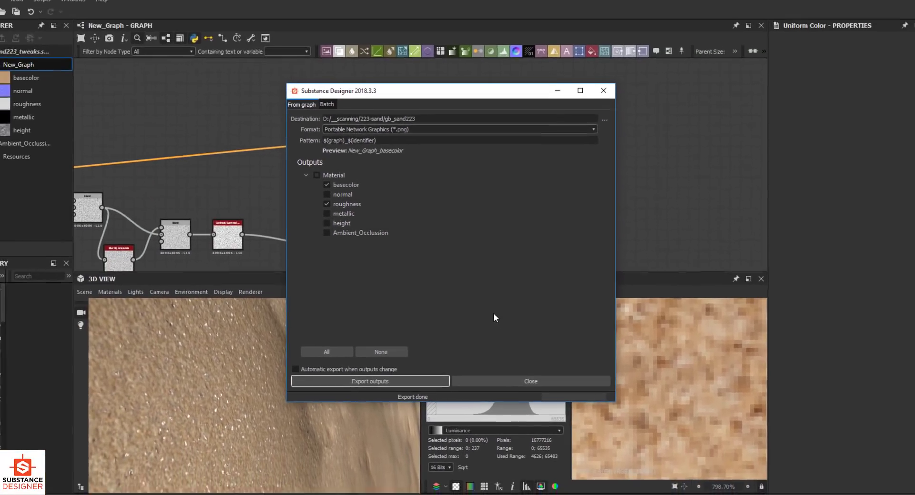
# Step: Close the export settings and select the five gb_sand223 textures, Albedo through Roughness
pyautogui.click(527, 376)
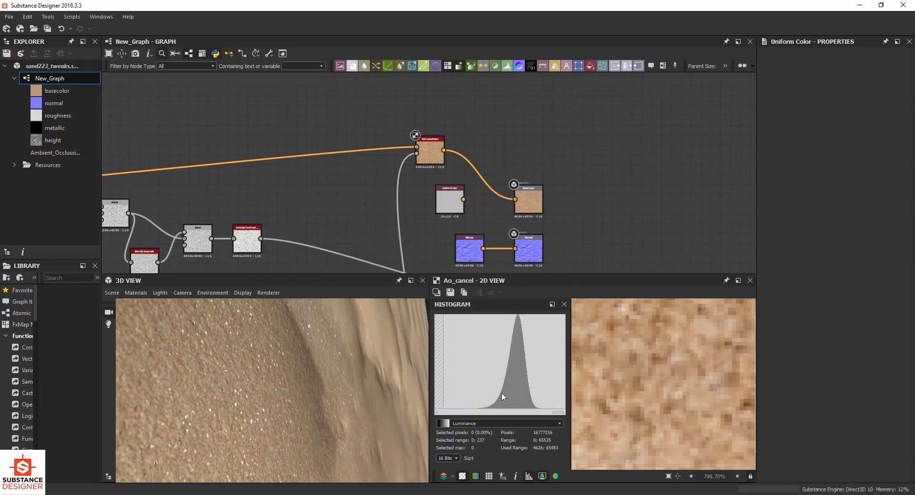
pyautogui.hotkey('alt', 'Tab')
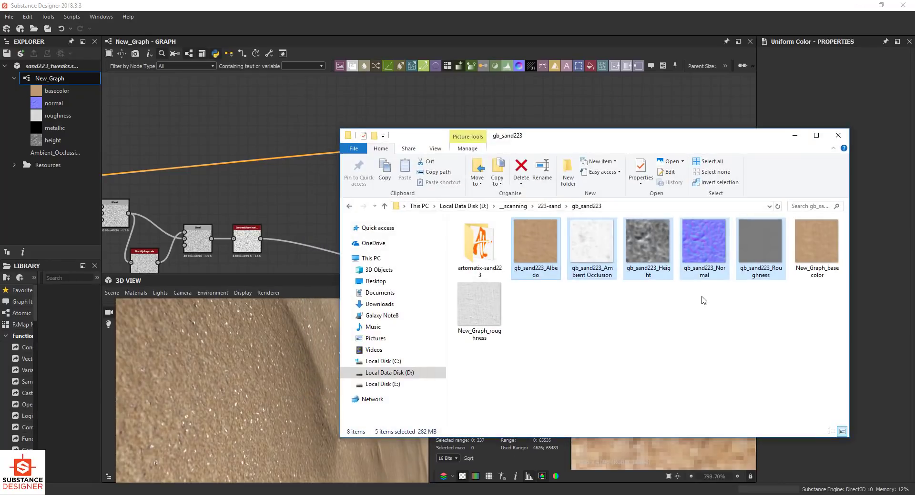
pyautogui.click(568, 333)
pyautogui.click(545, 270)
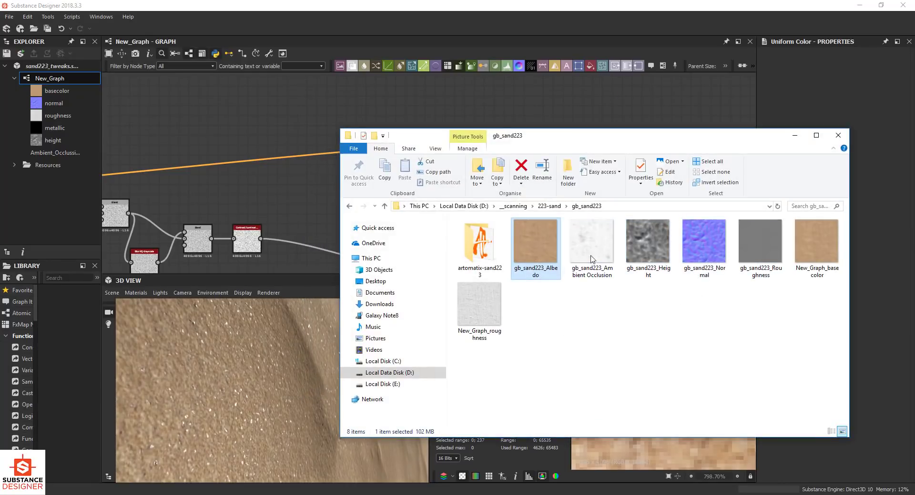
pyautogui.keyDown('shift'); pyautogui.click(746, 246); pyautogui.keyUp('shift')
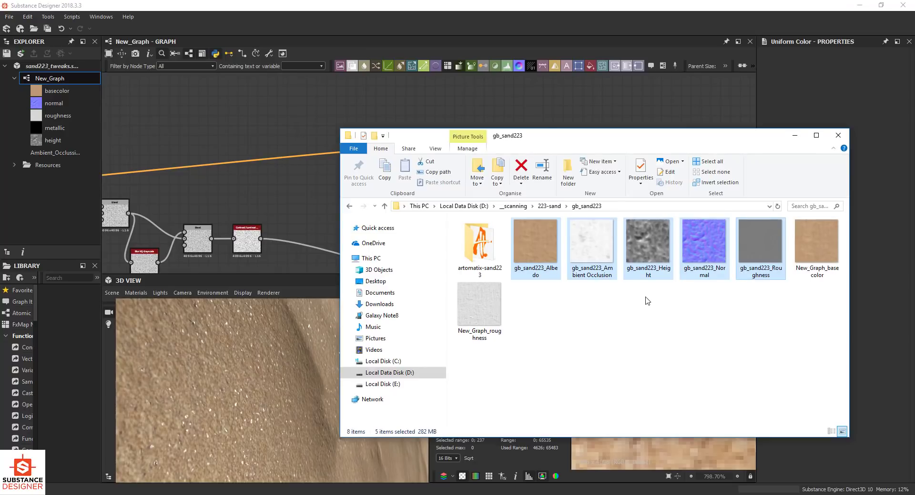
# Step: Create a 'backup' folder in gb_sand223, paste the textures into it, and return
pyautogui.rightClick(509, 320)
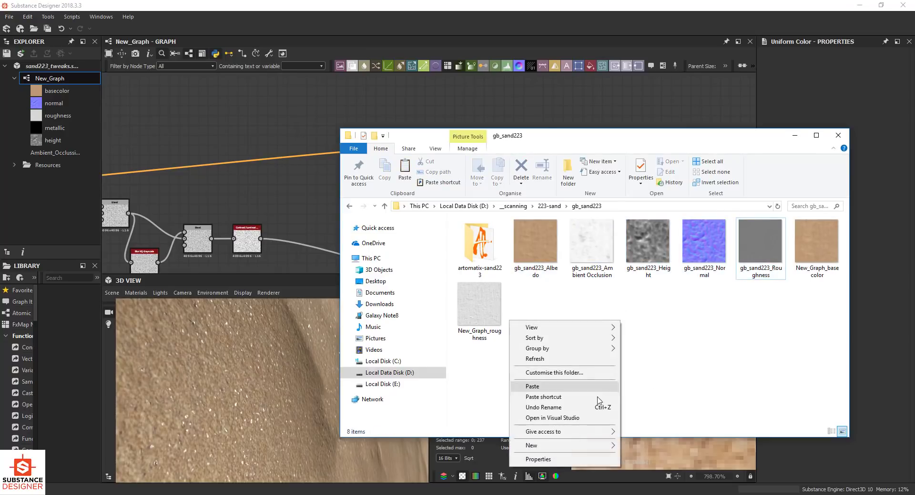
pyautogui.moveTo(560, 447)
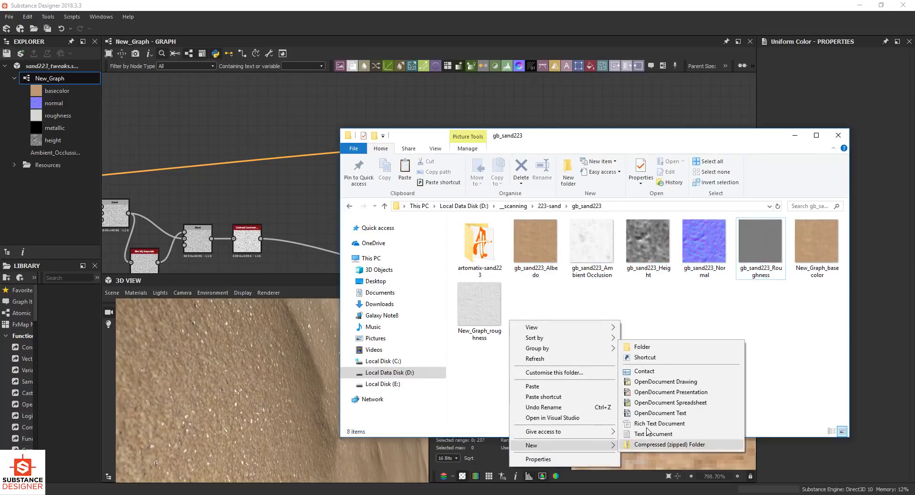
pyautogui.click(660, 349)
pyautogui.write('back')
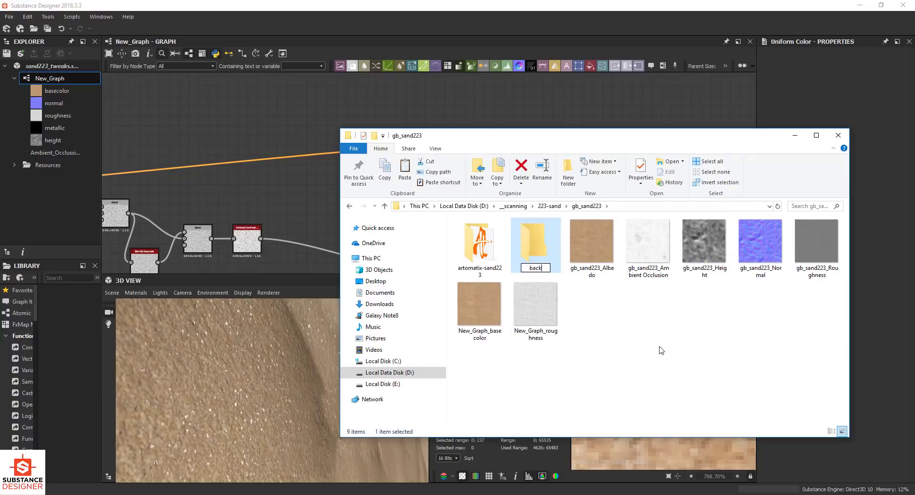
pyautogui.write('up')
pyautogui.press('Return')
pyautogui.press('Return')
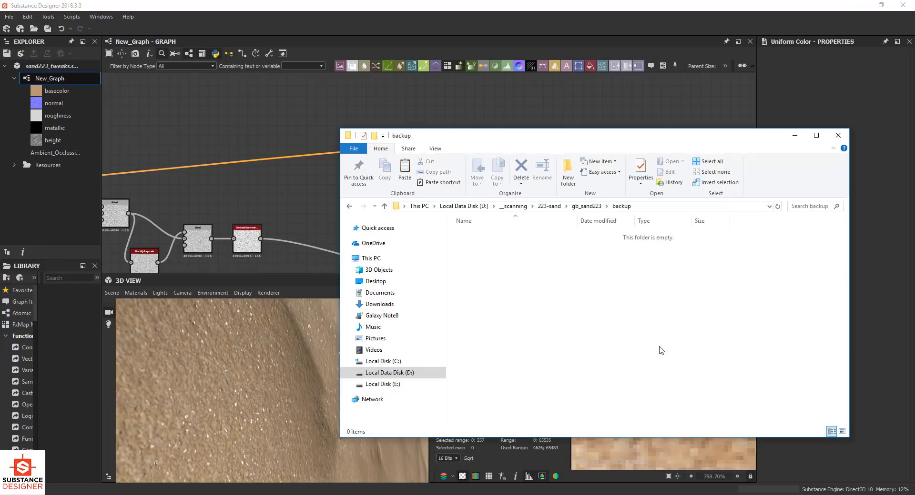
pyautogui.hotkey('ctrl', 'v')
pyautogui.click(616, 335)
pyautogui.press('BackSpace')
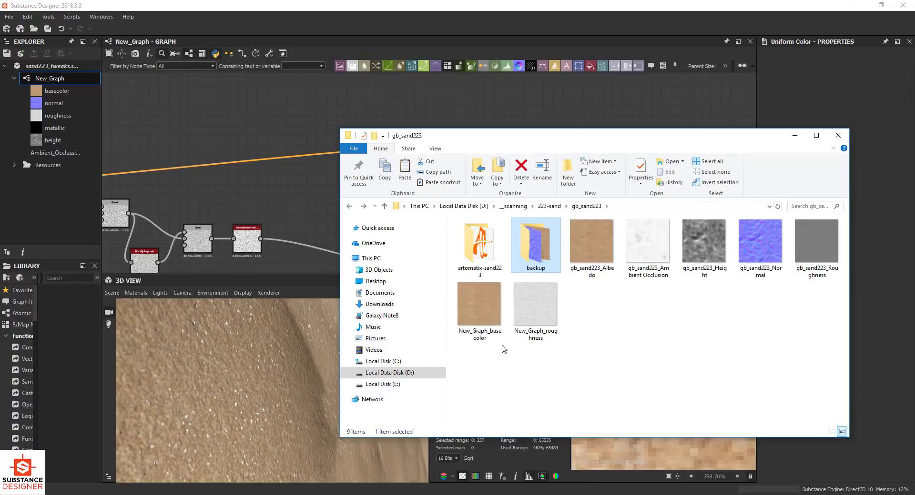
# Step: Delete the old gb_sand223_Albedo file and rename New_Graph_basecolor to gb_sand223_Albedo
pyautogui.click(588, 243)
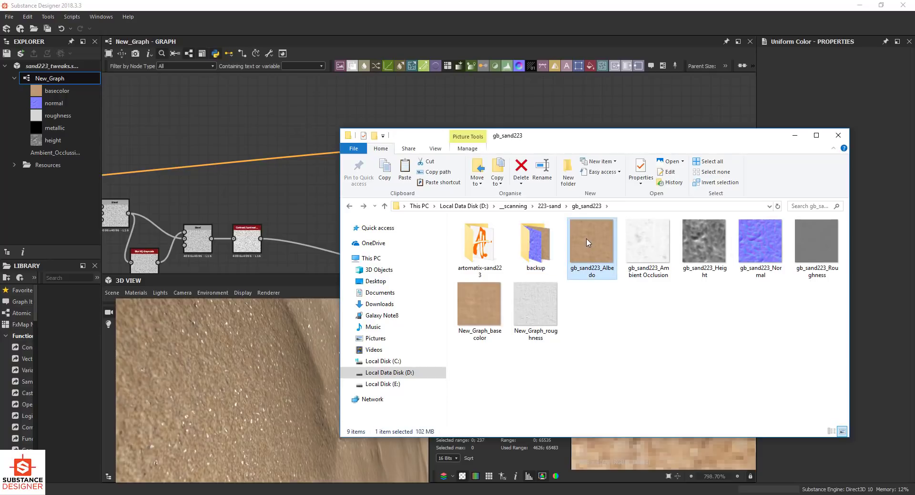
pyautogui.click(588, 243)
pyautogui.hotkey('ctrl', 'c')
pyautogui.press('Escape')
pyautogui.press('Delete')
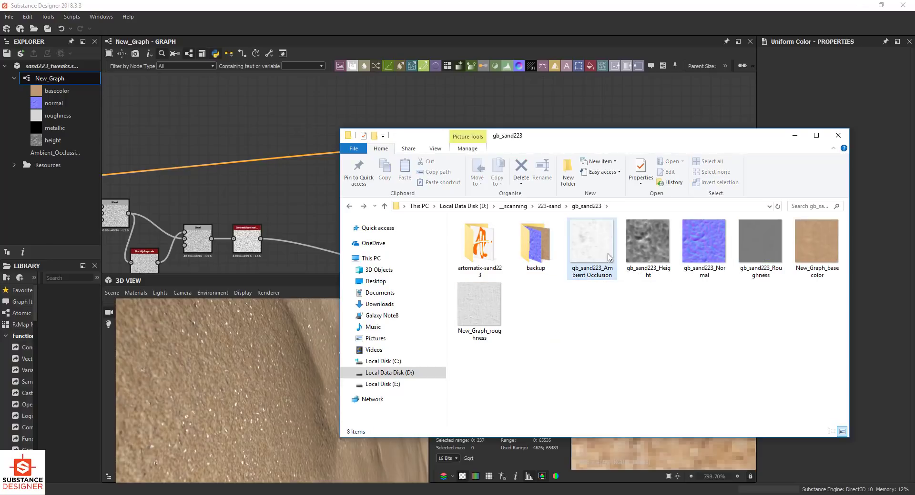
pyautogui.click(816, 245)
pyautogui.click(816, 248)
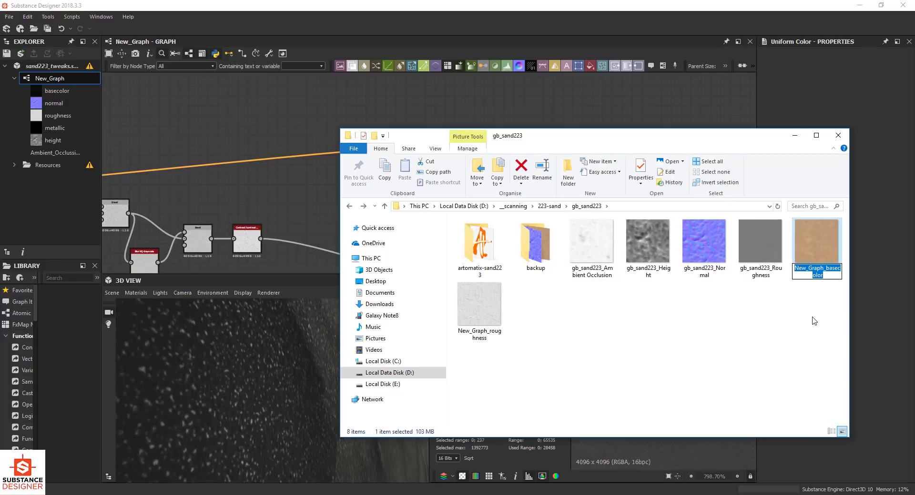
pyautogui.hotkey('ctrl', 'v')
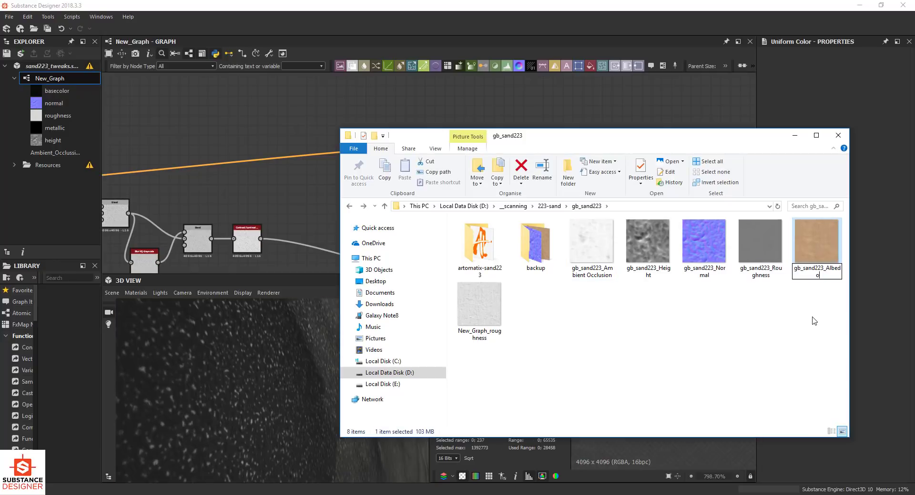
pyautogui.press('Return')
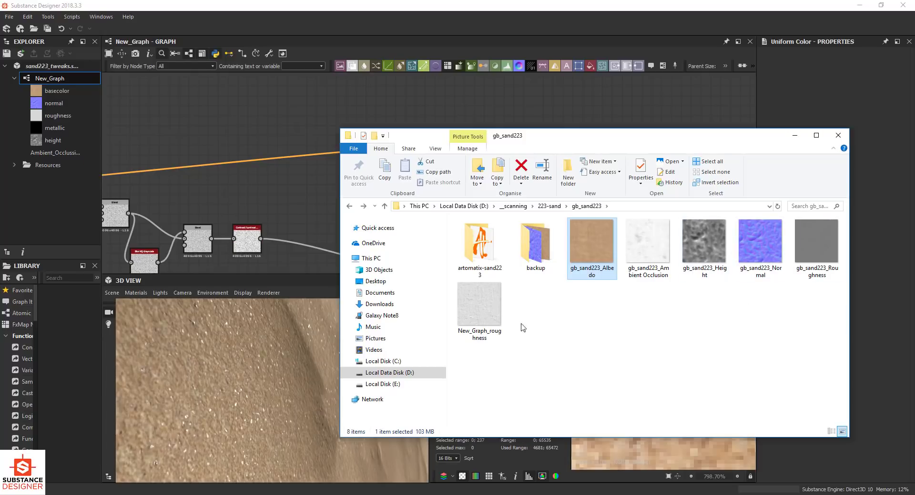
# Step: Delete the old gb_sand223_Roughness file and rename New_Graph_roughness to gb_sand223_Roughness
pyautogui.click(812, 242)
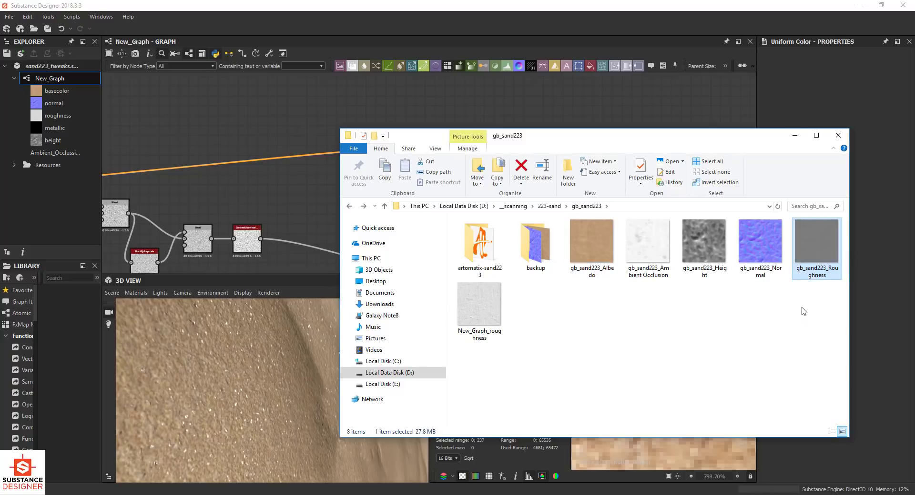
pyautogui.press('F2')
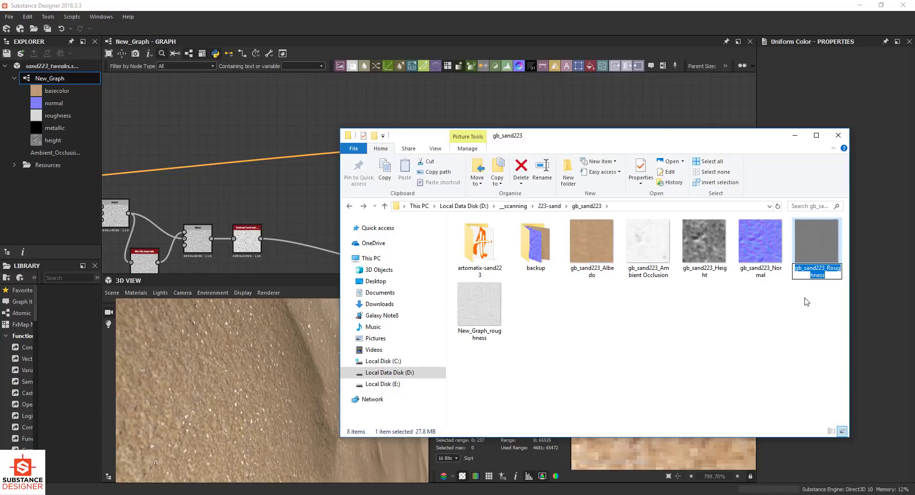
pyautogui.press('Escape')
pyautogui.press('Delete')
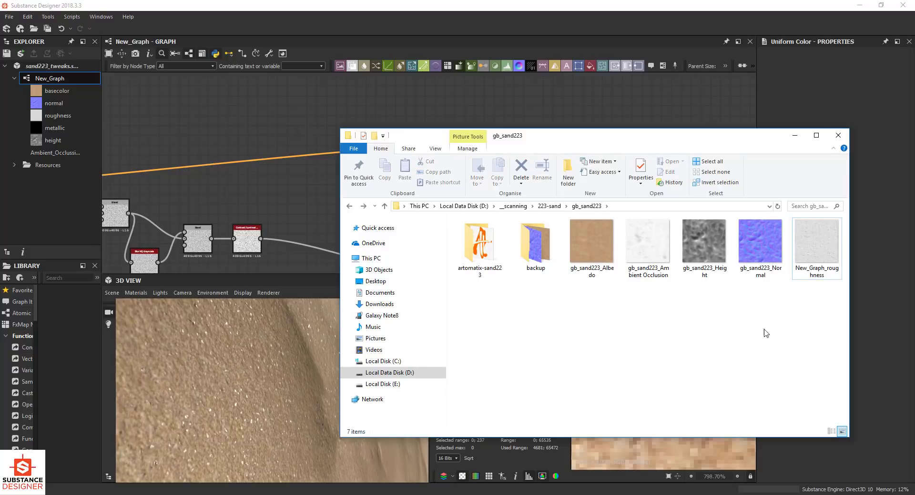
pyautogui.press('space')
pyautogui.press('F2')
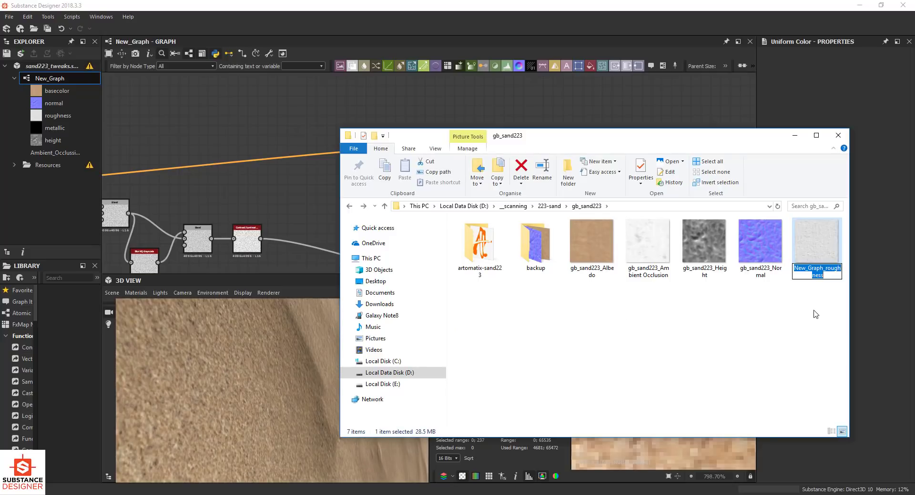
pyautogui.hotkey('ctrl', 'v')
pyautogui.press('Return')
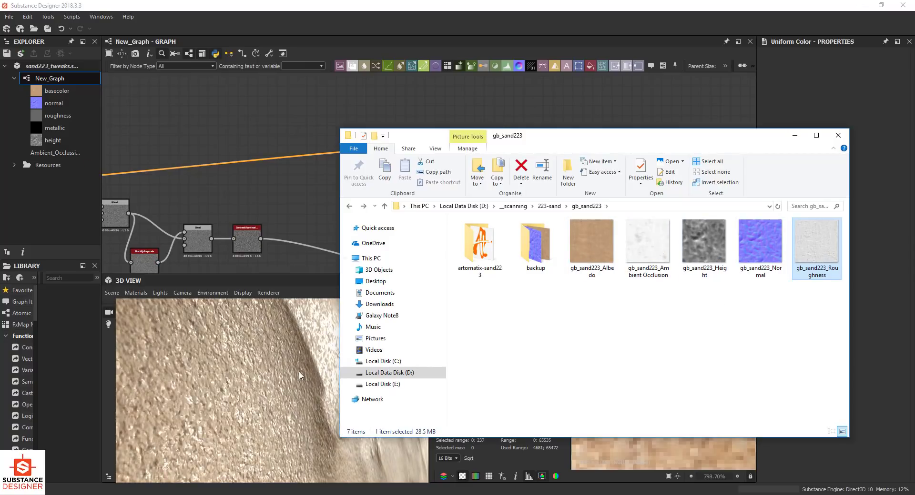
# Step: Delete the ten middle processing nodes, the ao_cancel node and the leftover grey node
pyautogui.click(261, 379)
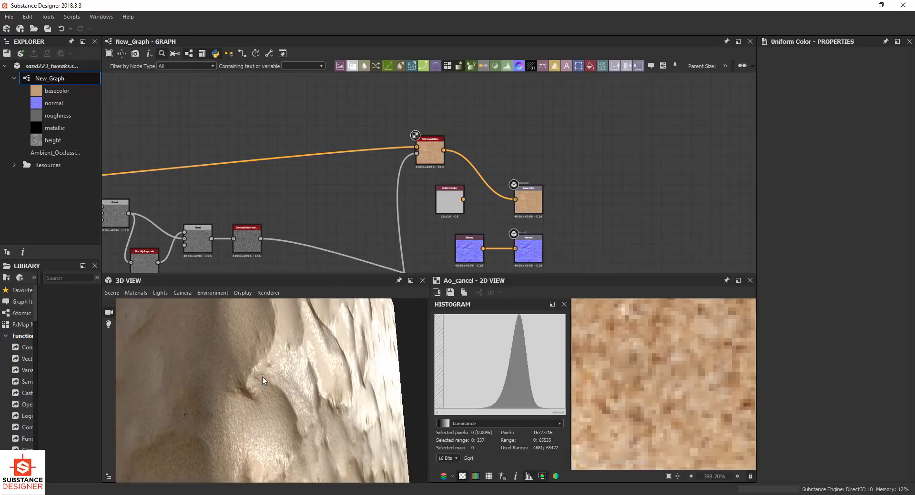
pyautogui.moveTo(302, 182); pyautogui.dragTo(370, 162, button='middle')
pyautogui.scroll(-3, 408, 167)
pyautogui.scroll(3, 267, 162)
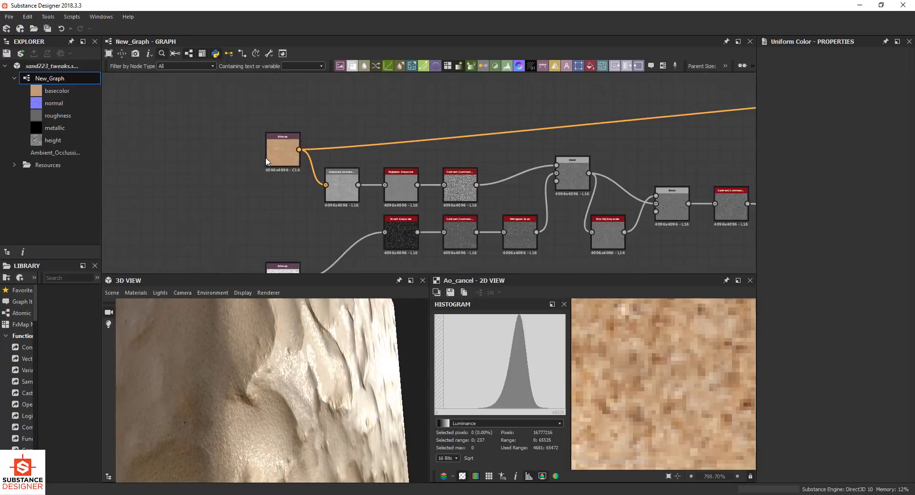
pyautogui.scroll(-5, 319, 174)
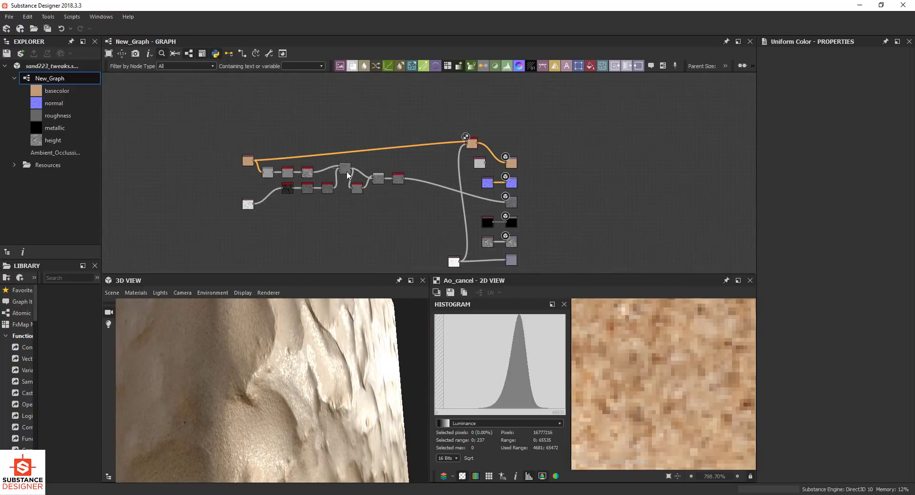
pyautogui.moveTo(262, 119); pyautogui.dragTo(401, 214)
pyautogui.press('Delete')
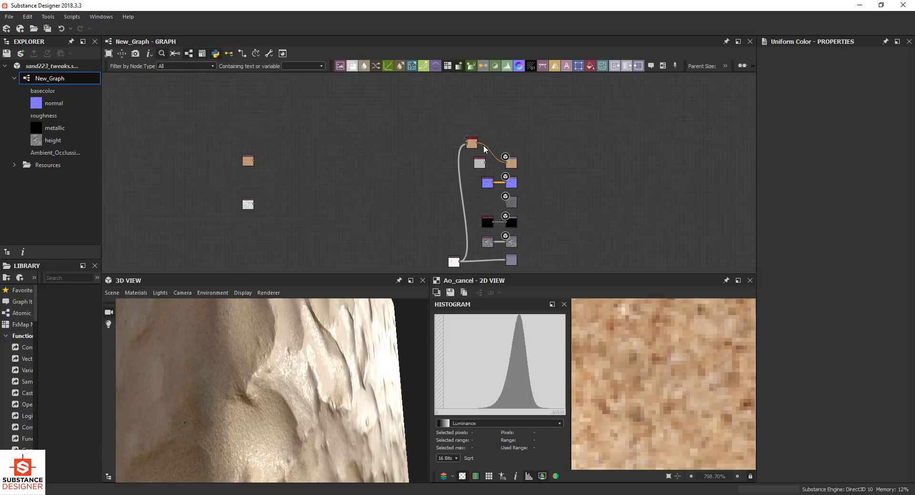
pyautogui.click(477, 164)
pyautogui.press('Delete')
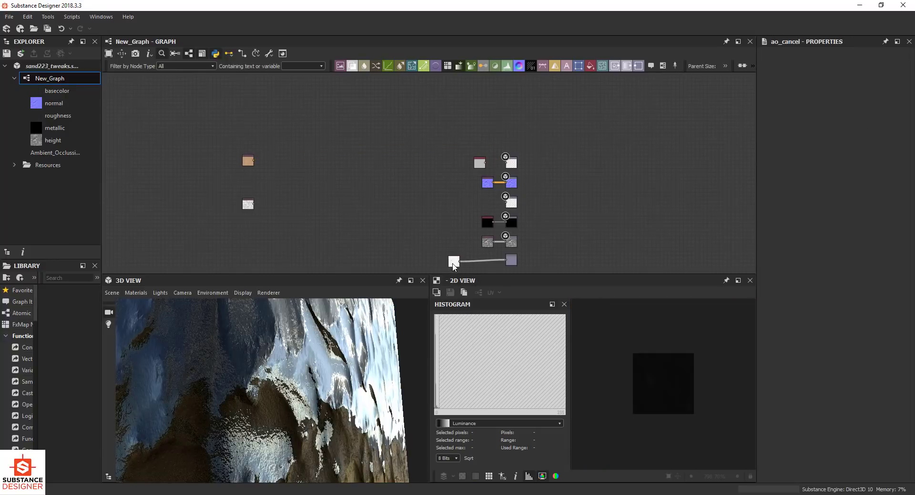
pyautogui.moveTo(453, 265); pyautogui.dragTo(486, 259)
pyautogui.click(479, 163)
pyautogui.press('Delete')
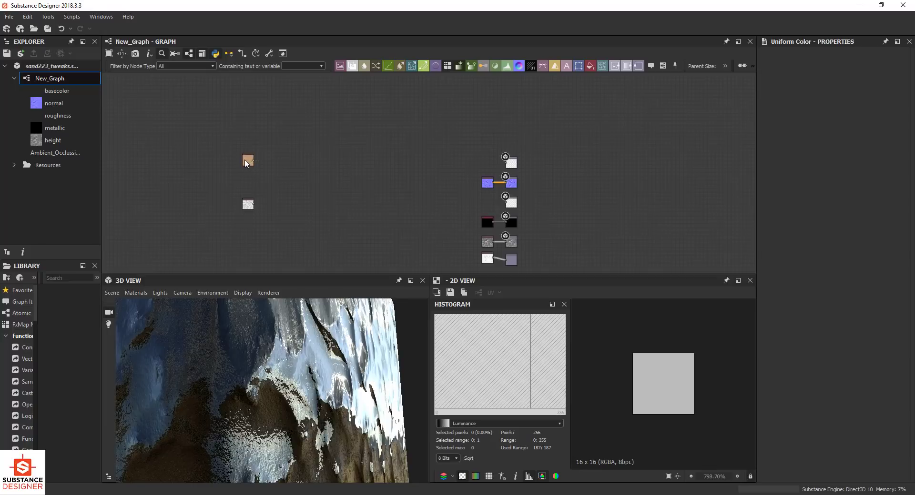
# Step: Place the sand and white Bitmaps by the outputs, wiring them into Base Color and Roughness
pyautogui.moveTo(247, 162); pyautogui.dragTo(484, 164)
pyautogui.moveTo(248, 205); pyautogui.dragTo(452, 230)
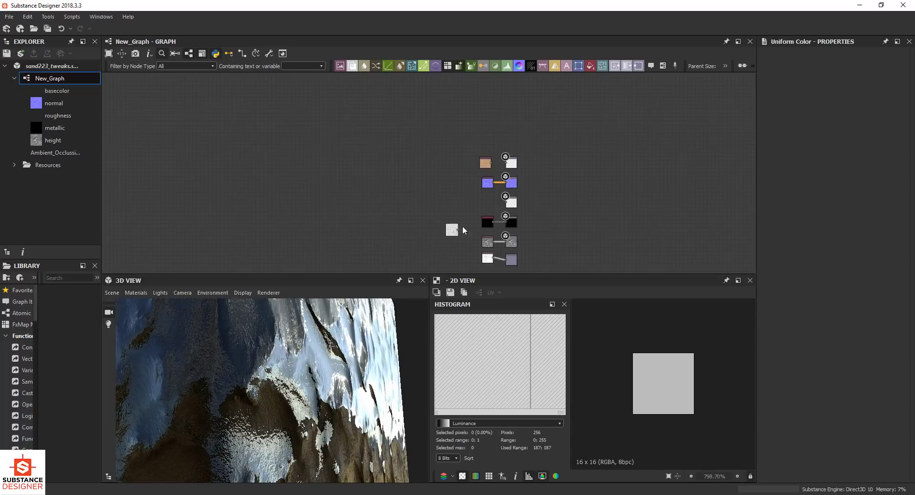
pyautogui.scroll(8, 496, 181)
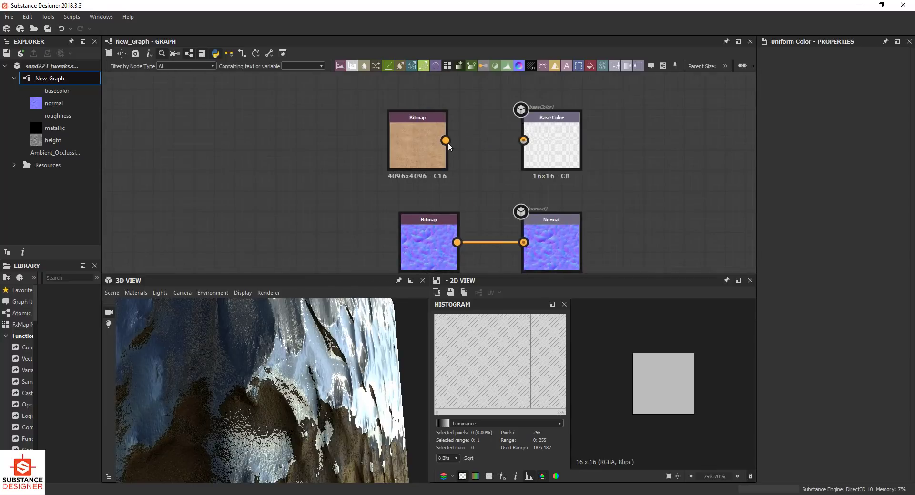
pyautogui.moveTo(445, 140); pyautogui.dragTo(523, 141)
pyautogui.doubleClick(416, 143)
pyautogui.scroll(-5, 490, 236)
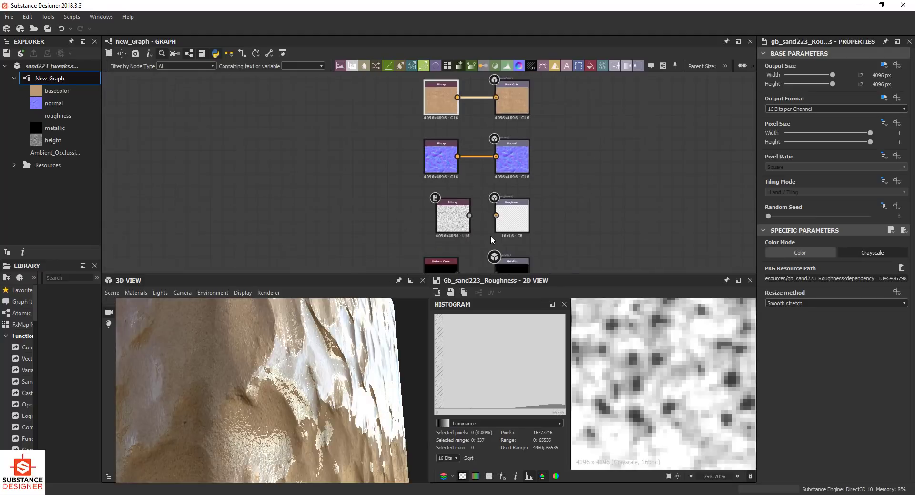
pyautogui.scroll(2, 490, 236)
pyautogui.moveTo(458, 191); pyautogui.dragTo(526, 194)
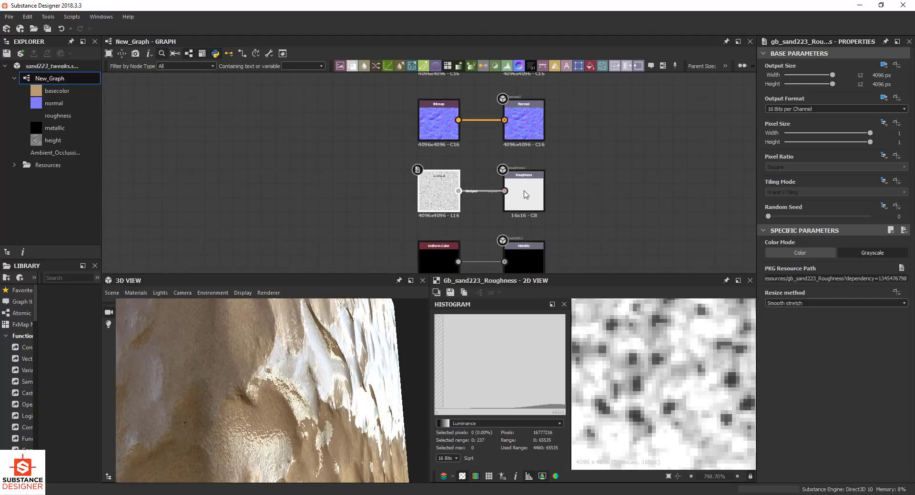
# Step: Orbit the preview closer to the sand and pan to the Base Color and Normal pairs
pyautogui.scroll(-2, 505, 199)
pyautogui.keyDown('alt'); pyautogui.moveTo(299, 387); pyautogui.dragTo(293, 357); pyautogui.keyUp('alt')
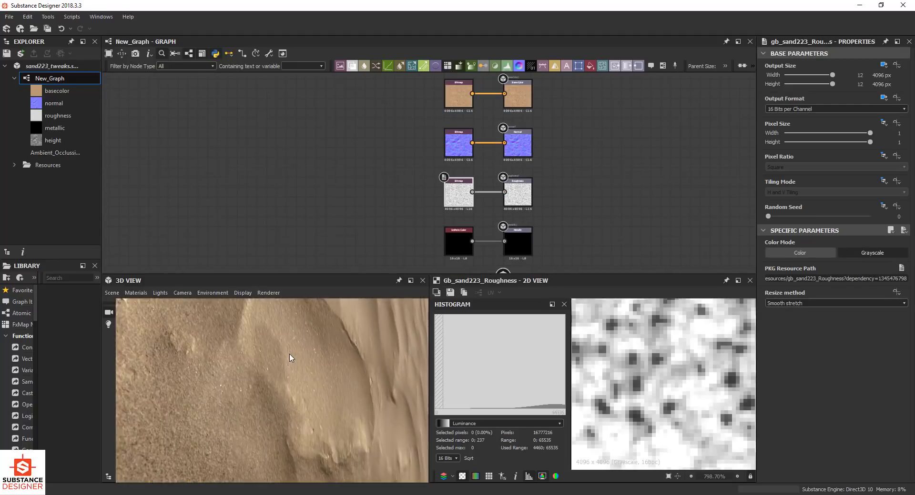
pyautogui.scroll(3, 292, 357)
pyautogui.scroll(-3, 292, 357)
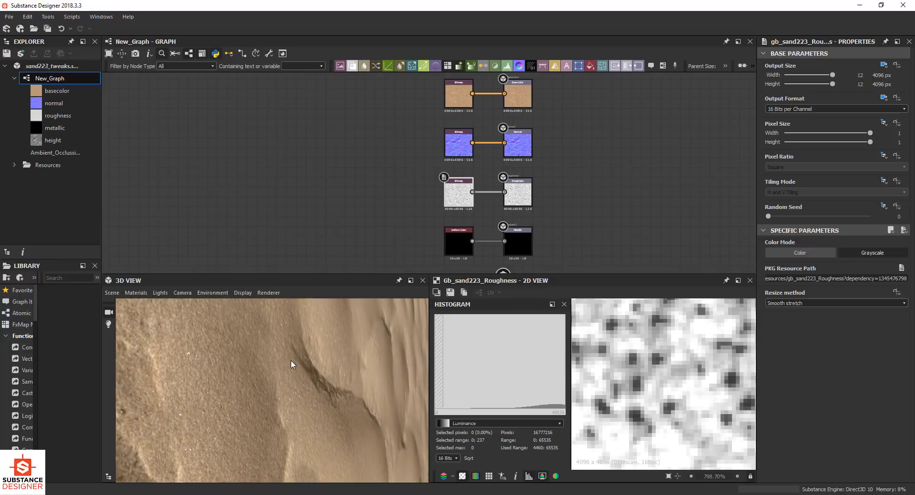
pyautogui.moveTo(587, 193); pyautogui.dragTo(584, 168, button='middle')
pyautogui.scroll(-2, 559, 196)
pyautogui.moveTo(559, 195); pyautogui.dragTo(559, 166, button='middle')
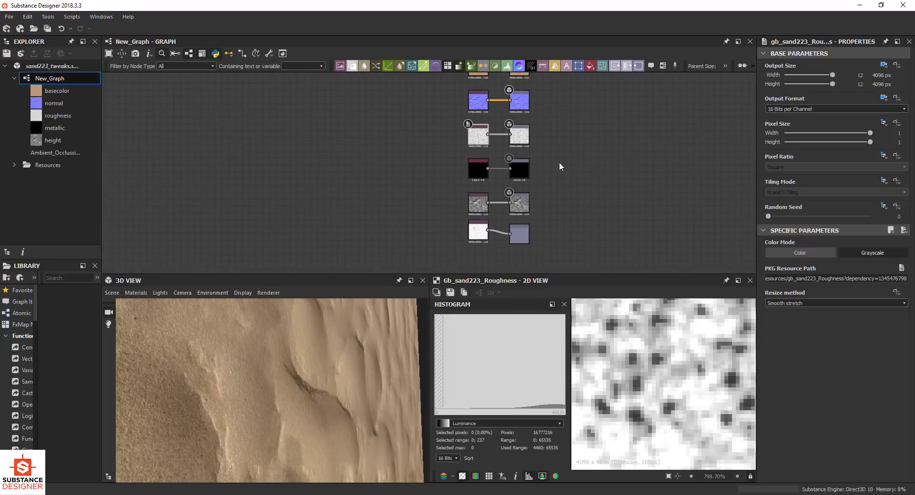
pyautogui.moveTo(498, 86); pyautogui.dragTo(492, 133, button='middle')
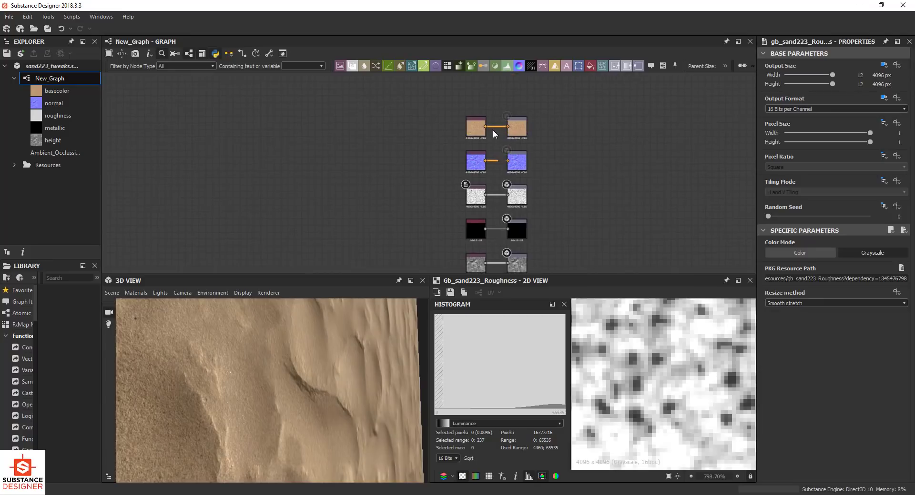
pyautogui.scroll(5, 492, 133)
pyautogui.scroll(-2, 492, 133)
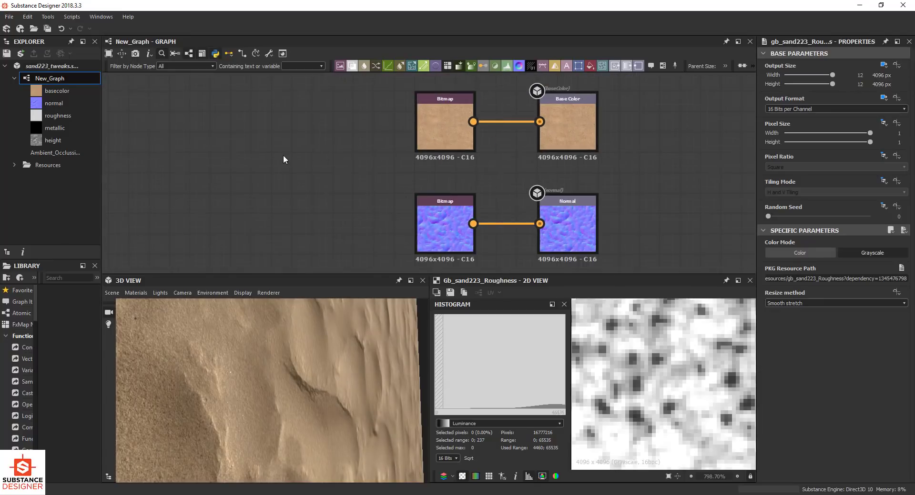
# Step: Set the albedo Bitmap node's output to 8 bits per channel
pyautogui.moveTo(366, 154); pyautogui.dragTo(314, 196, button='middle')
pyautogui.scroll(2, 395, 143)
pyautogui.click(372, 167)
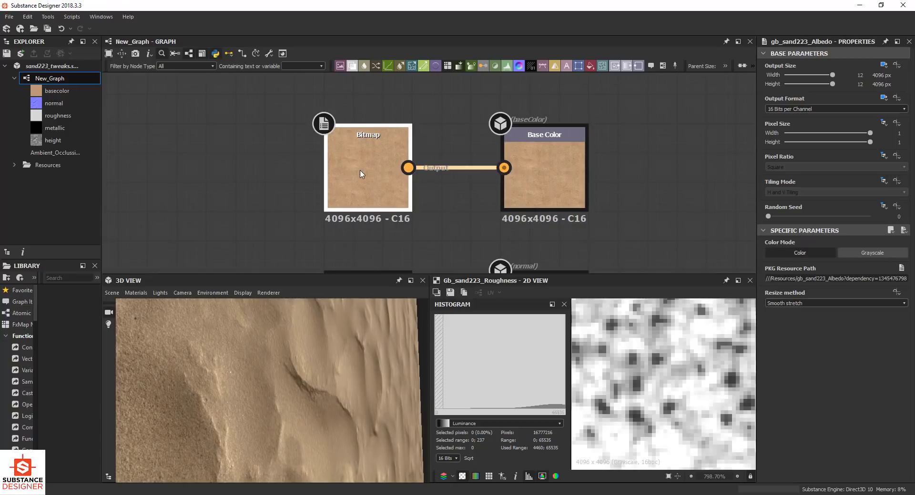
pyautogui.scroll(3, 369, 167)
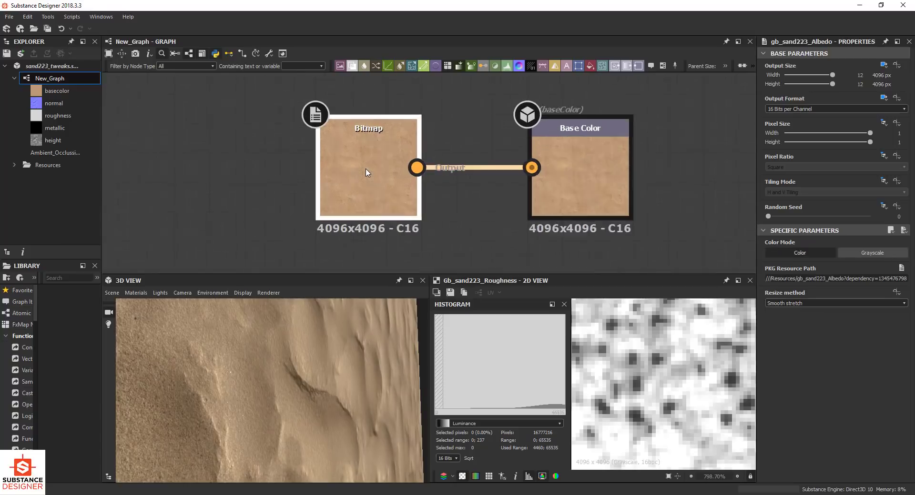
pyautogui.scroll(-1, 367, 173)
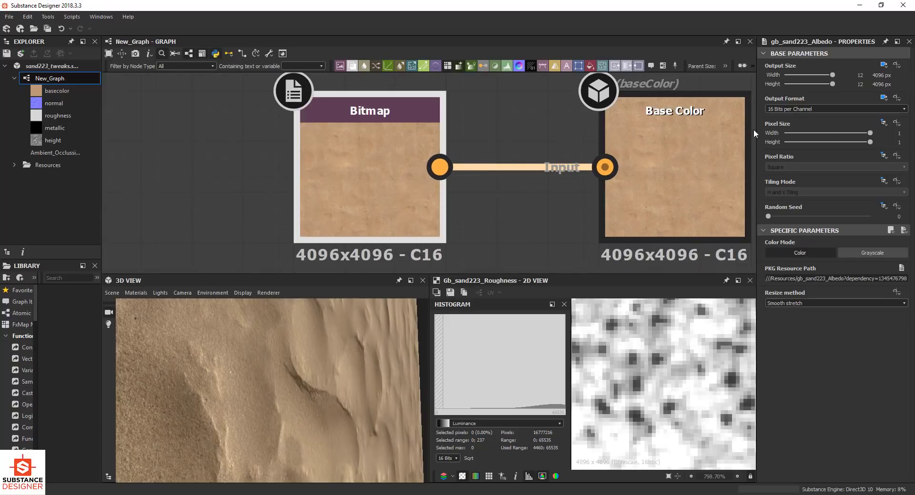
pyautogui.click(852, 109)
pyautogui.click(847, 111)
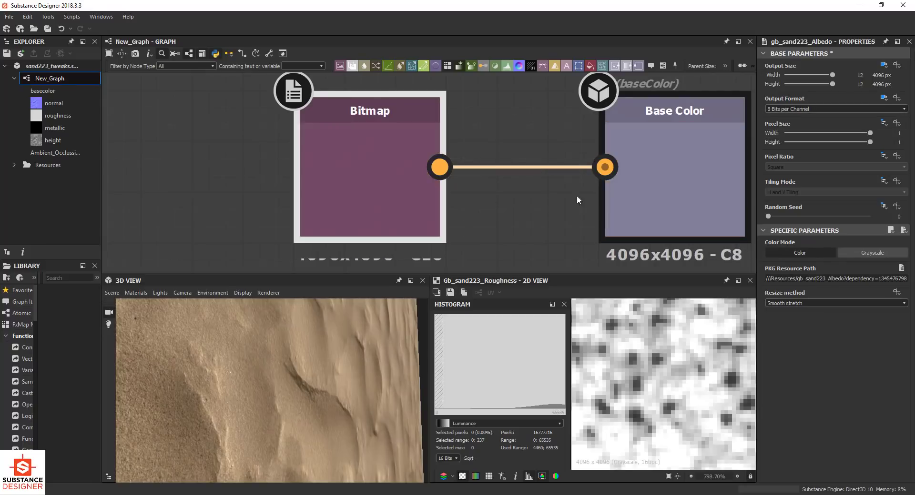
pyautogui.scroll(-2, 514, 158)
# Step: Set the roughness Bitmap node's output to 8 bits per channel
pyautogui.moveTo(528, 164); pyautogui.dragTo(449, 135, button='middle')
pyautogui.scroll(2, 453, 162)
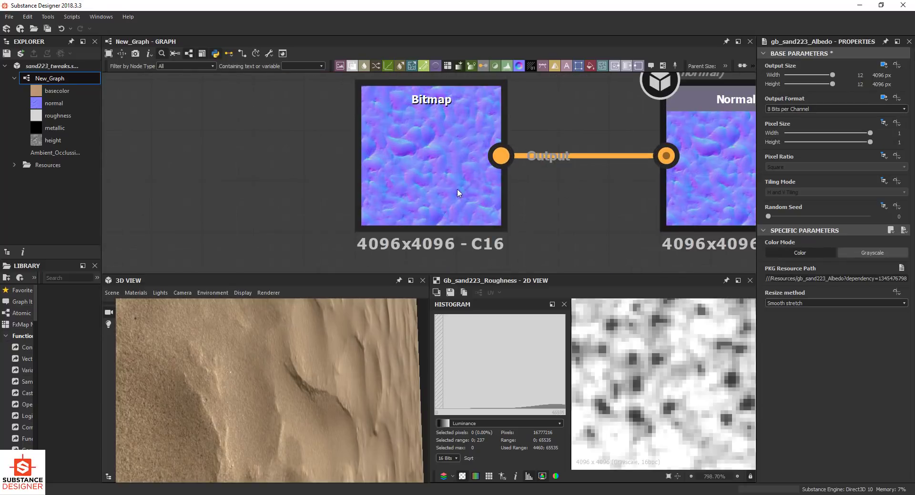
pyautogui.scroll(1, 458, 219)
pyautogui.scroll(-5, 458, 219)
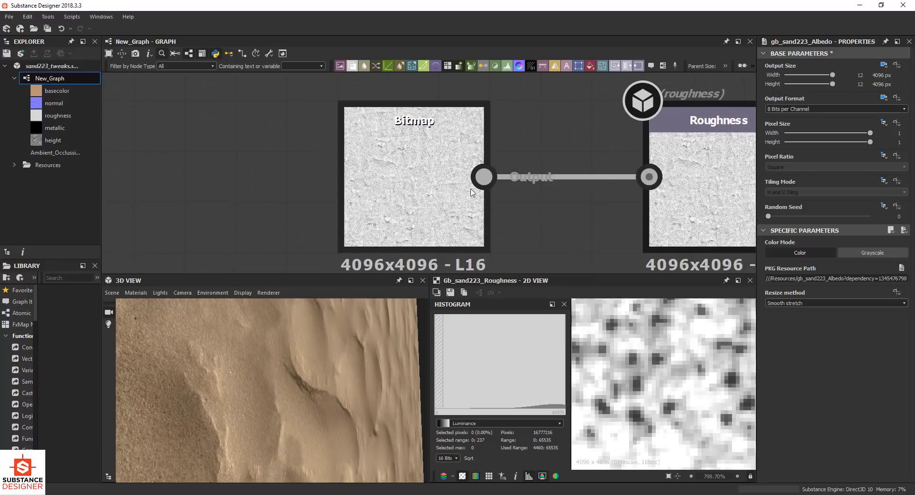
pyautogui.click(419, 190)
pyautogui.click(790, 109)
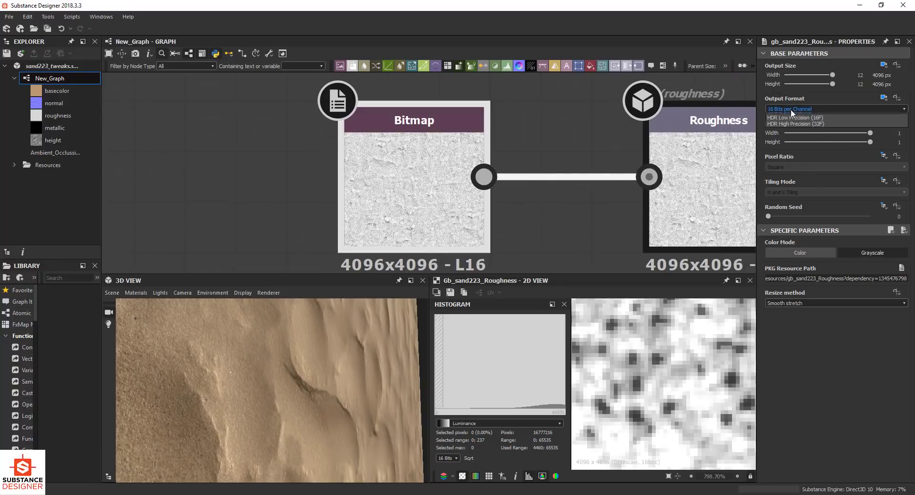
pyautogui.click(790, 118)
pyautogui.scroll(-2, 510, 197)
pyautogui.scroll(-4, 445, 155)
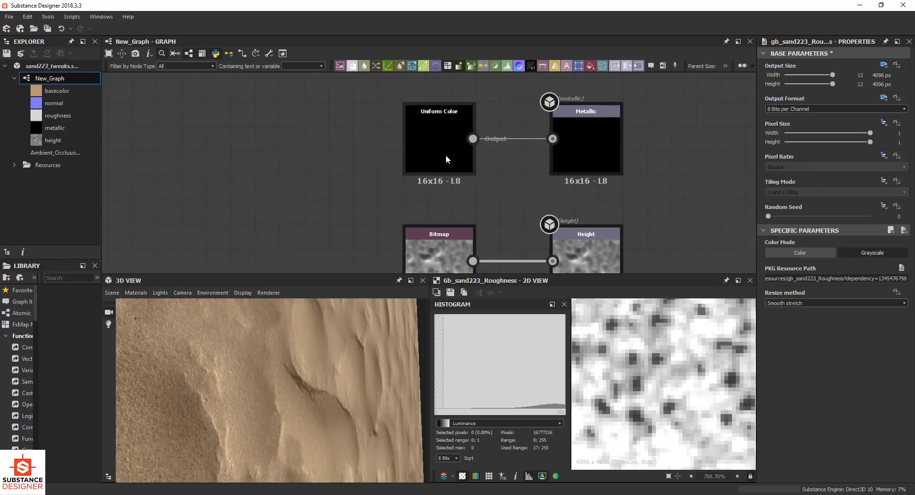
pyautogui.scroll(-4, 448, 140)
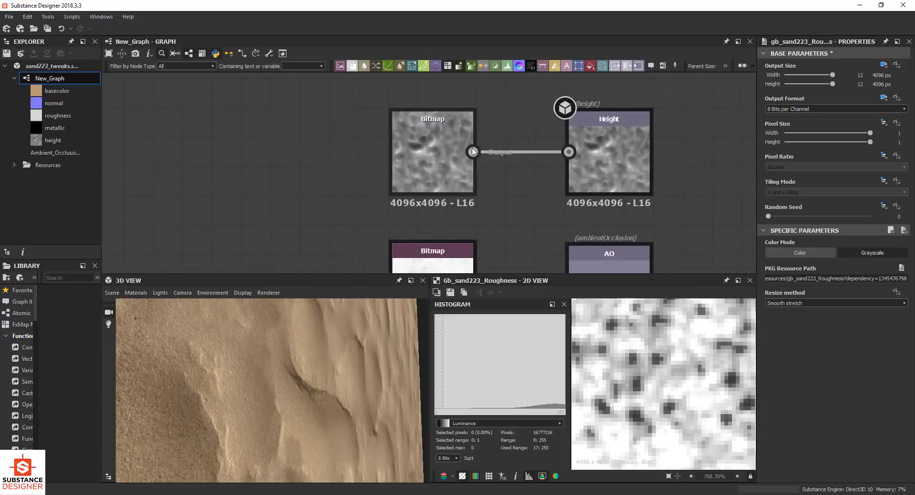
# Step: Set the ambient occlusion Bitmap to 8 bits per channel and frame all six output pairs
pyautogui.click(431, 164)
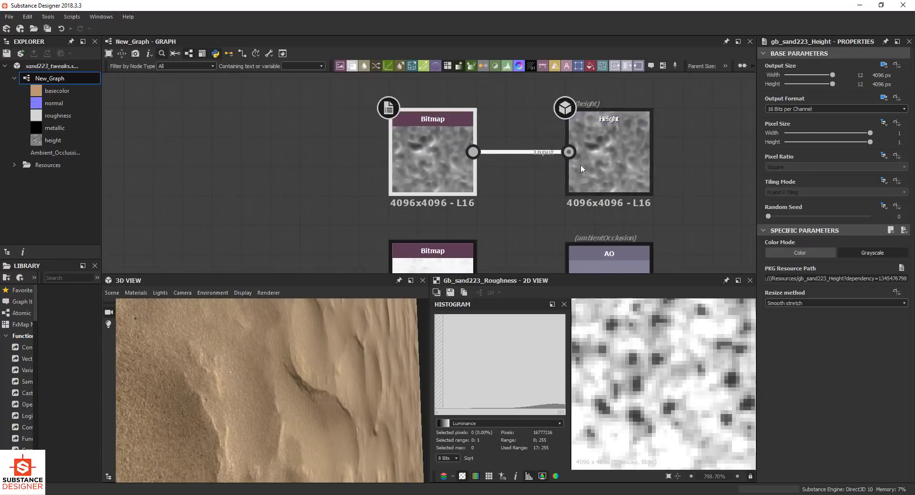
pyautogui.scroll(-4, 505, 188)
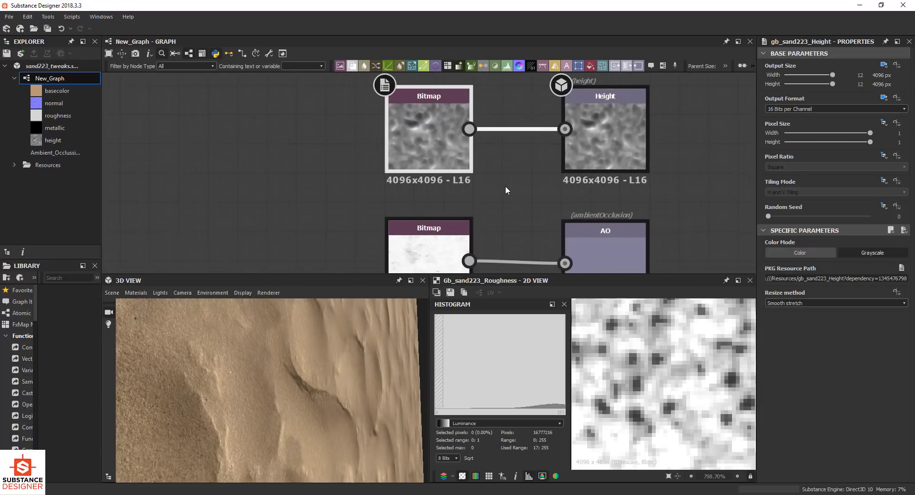
pyautogui.click(437, 220)
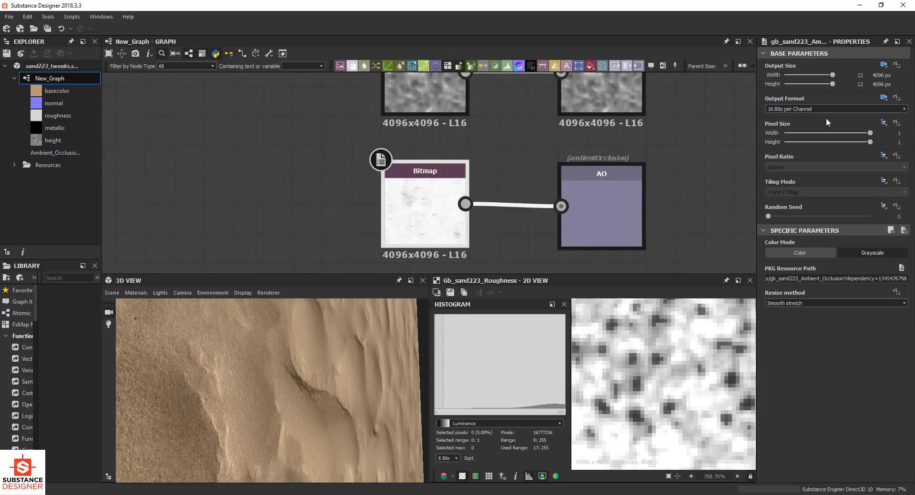
pyautogui.click(811, 109)
pyautogui.click(796, 117)
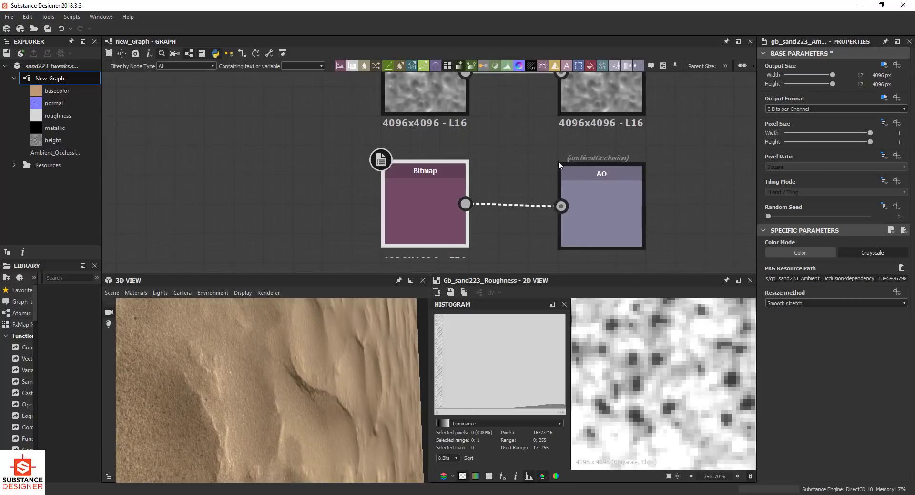
pyautogui.scroll(-4, 518, 199)
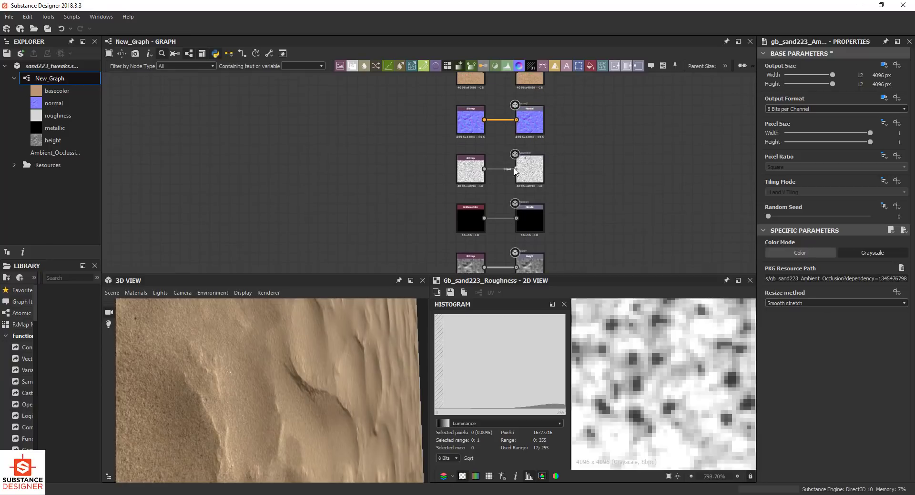
pyautogui.scroll(-3, 519, 214)
pyautogui.click(528, 242)
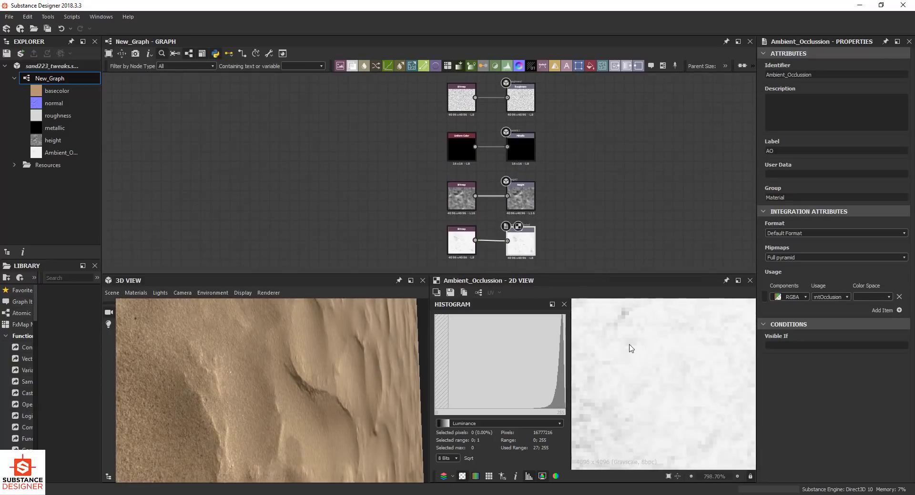
pyautogui.scroll(5, 556, 202)
pyautogui.scroll(-3, 562, 160)
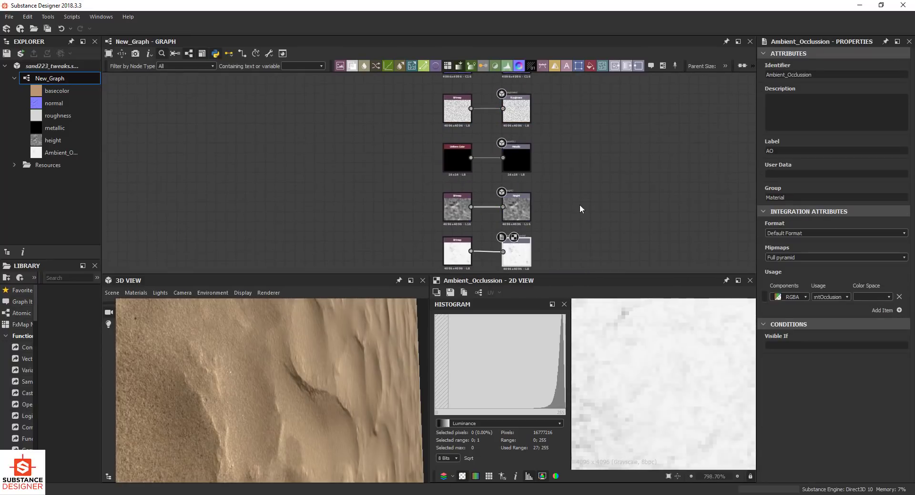
pyautogui.scroll(-3, 576, 196)
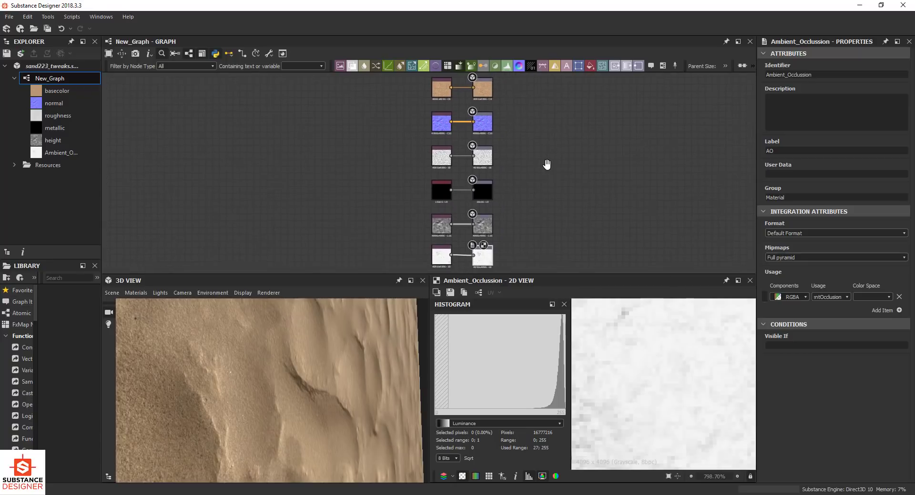
pyautogui.moveTo(553, 170); pyautogui.dragTo(540, 175, button='middle')
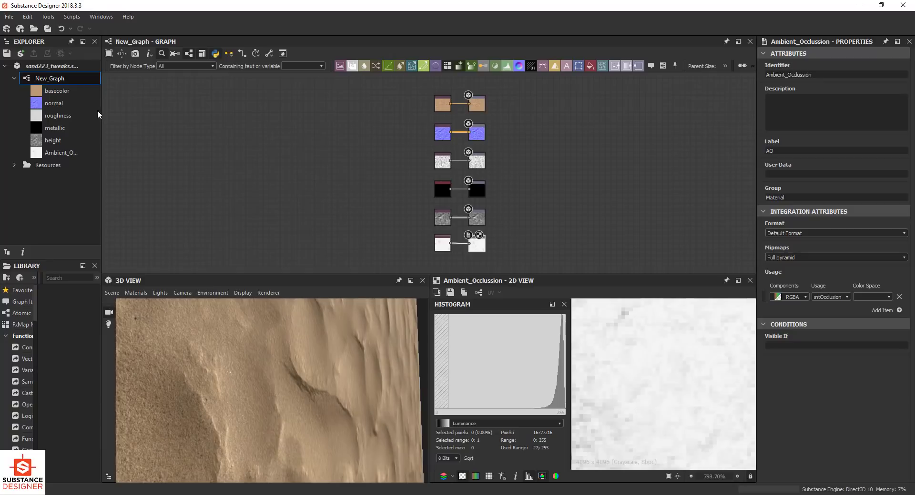
# Step: Save sand223_tweaks as gb_sand223 by adding the 'gb_' prefix to its file name
pyautogui.rightClick(41, 67)
pyautogui.click(62, 132)
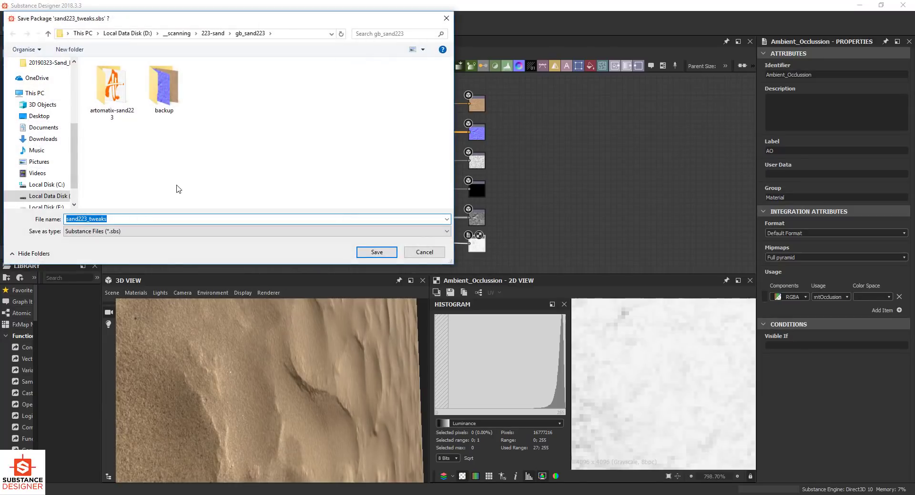
pyautogui.press('Home')
pyautogui.write('gb_')
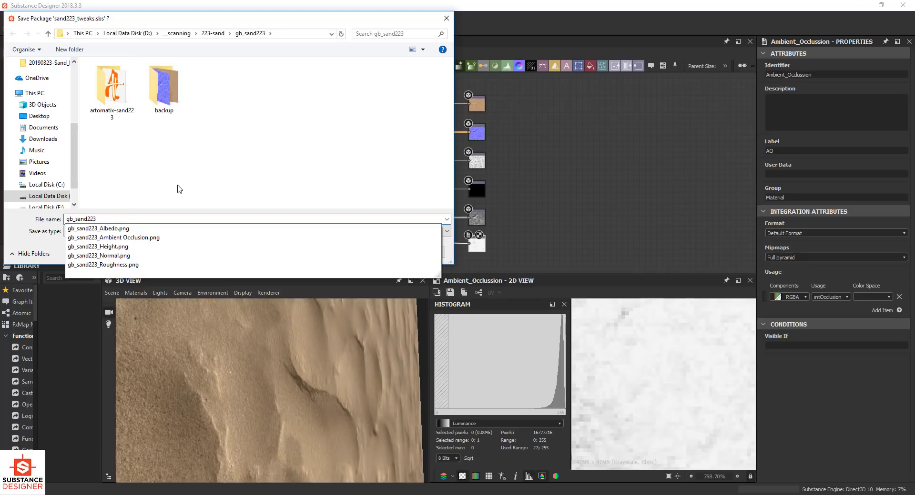
pyautogui.click(179, 189)
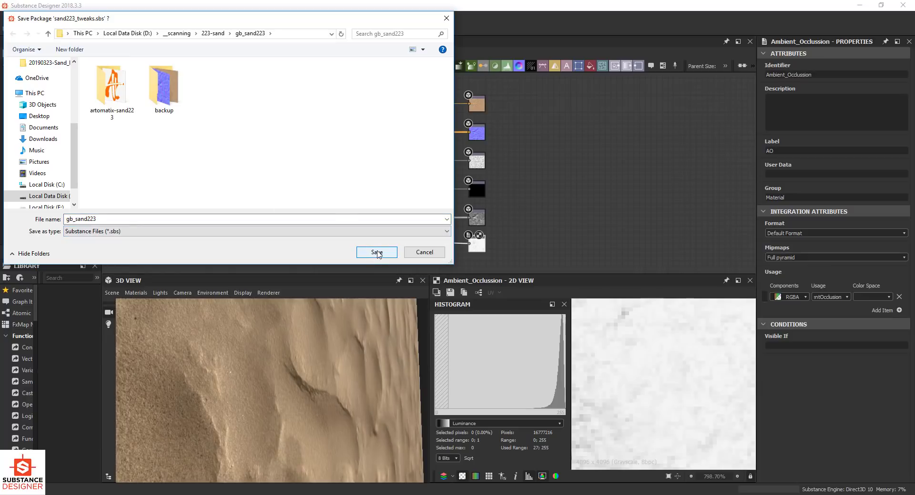
pyautogui.click(376, 252)
# Step: Reload resources, then publish the package as gb_sand223.sbsar with the default publish options
pyautogui.click(8, 16)
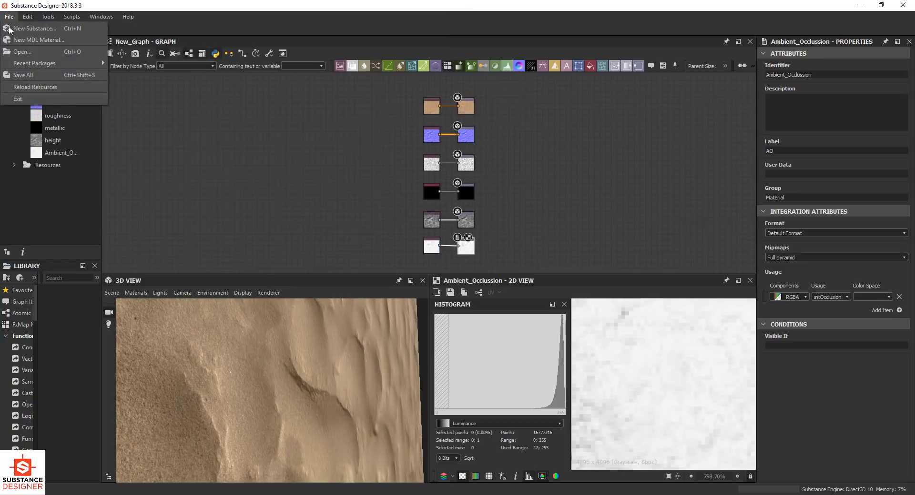
pyautogui.click(23, 87)
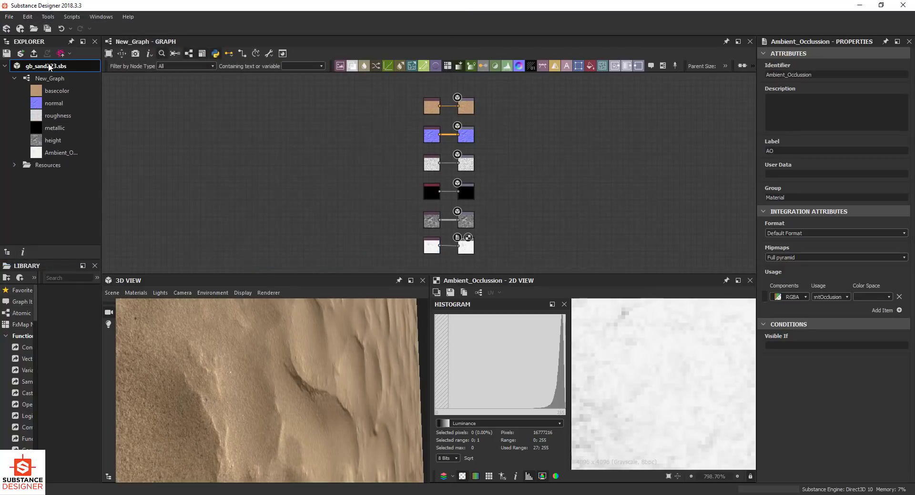
pyautogui.rightClick(50, 67)
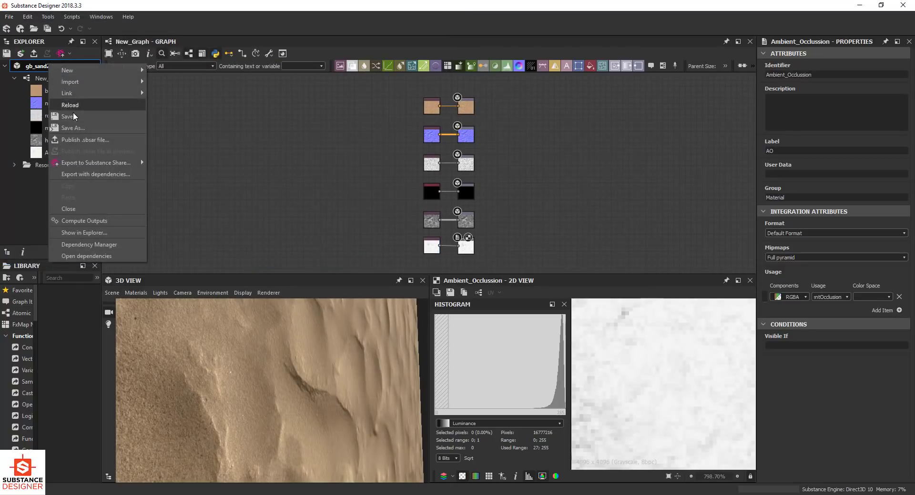
pyautogui.click(73, 140)
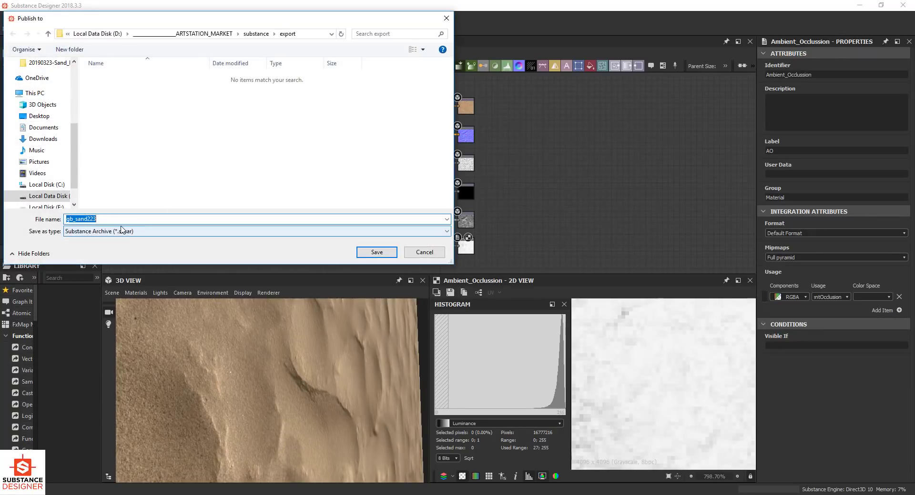
pyautogui.click(375, 254)
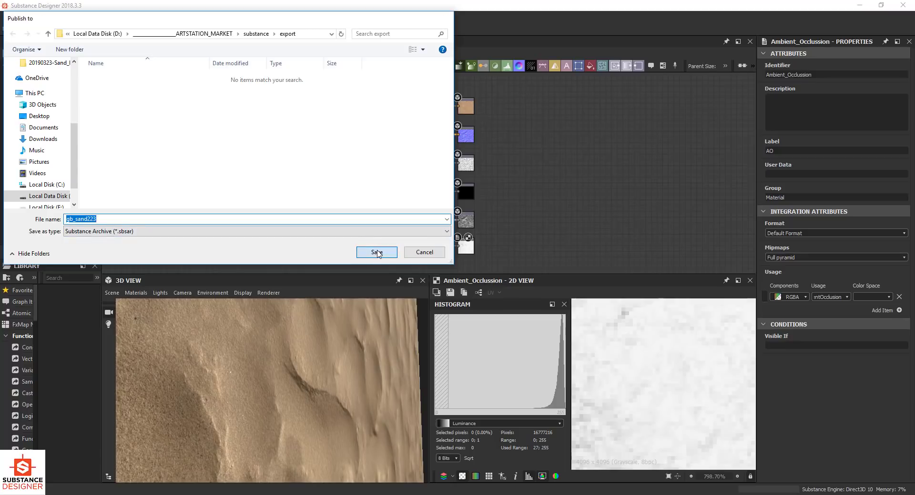
pyautogui.click(464, 301)
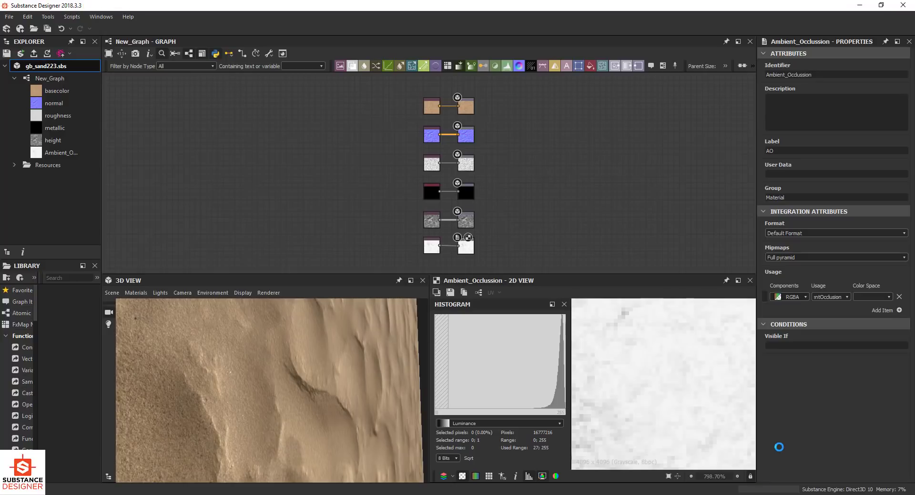
pyautogui.press('f')
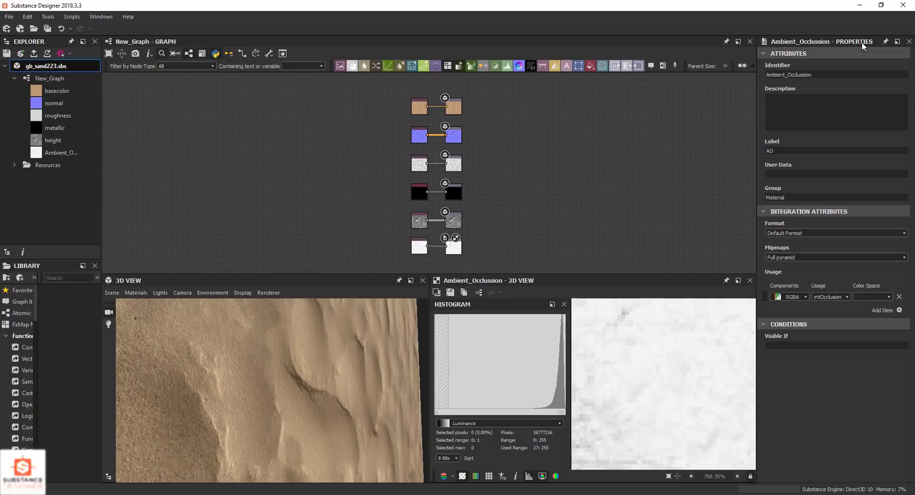
# Step: Cut artomatix-sand223, the backup folder and the gb_sand223 package from gb_sand223
pyautogui.moveTo(645, 151); pyautogui.dragTo(643, 151, button='middle')
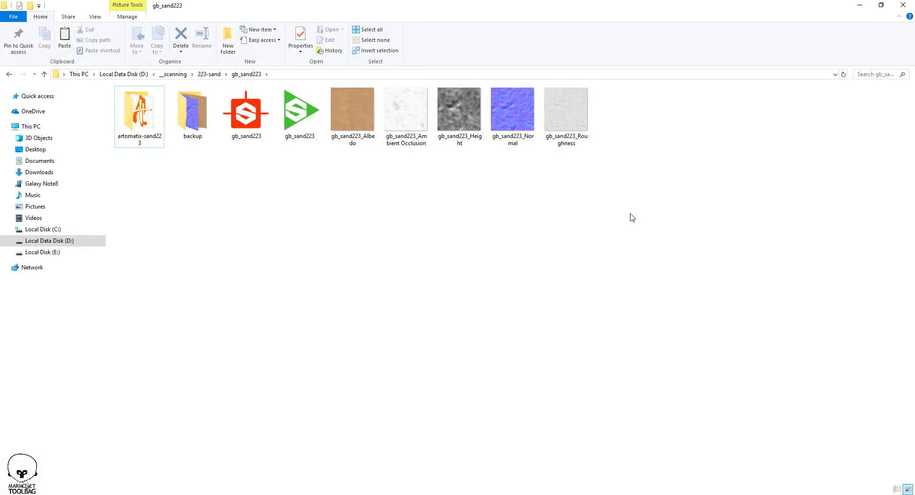
pyautogui.moveTo(631, 215); pyautogui.dragTo(358, 104)
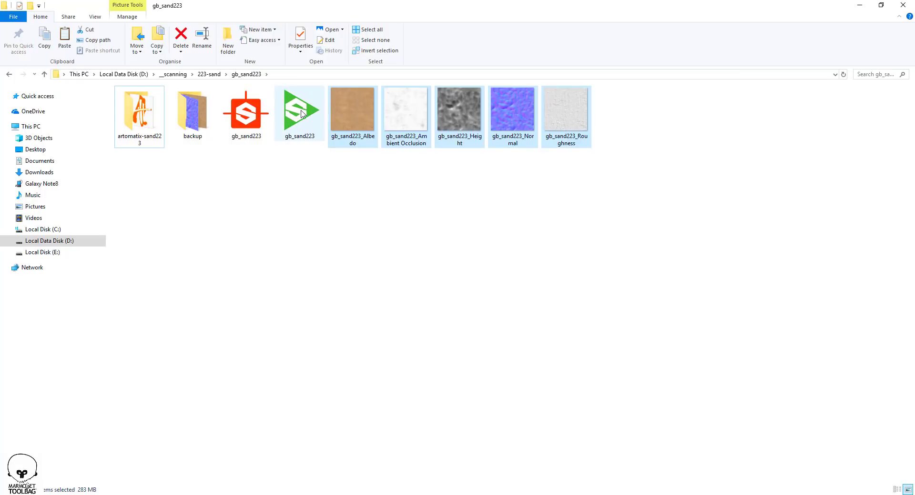
pyautogui.click(310, 135)
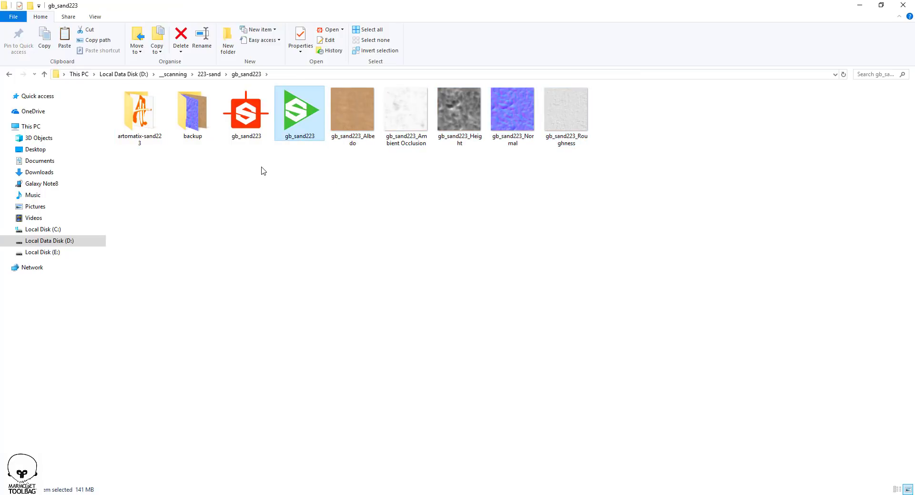
pyautogui.moveTo(261, 171); pyautogui.dragTo(136, 102)
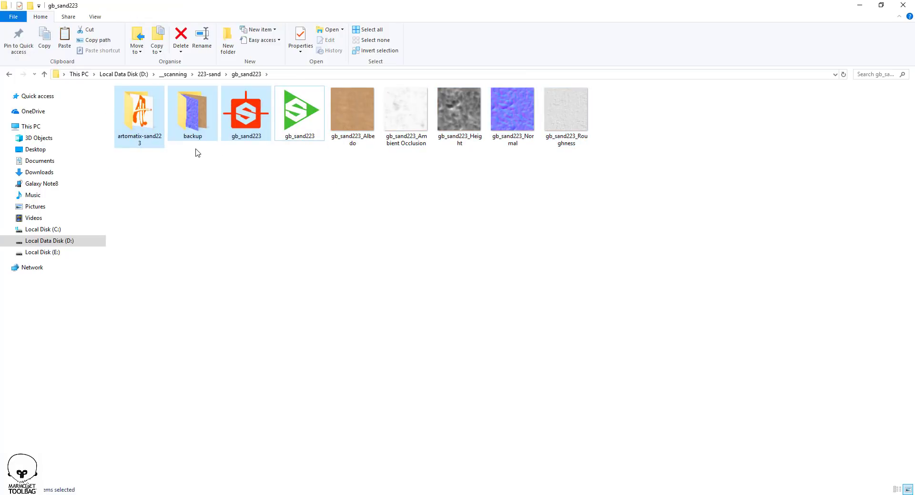
pyautogui.hotkey('ctrl', 'x')
# Step: Create a 'backup' folder inside bake and move the cut items into it
pyautogui.press('BackSpace')
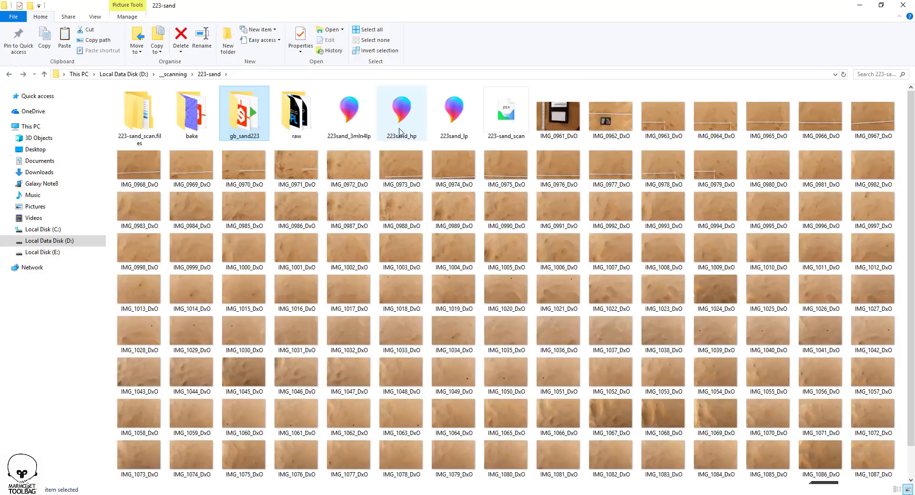
pyautogui.doubleClick(192, 114)
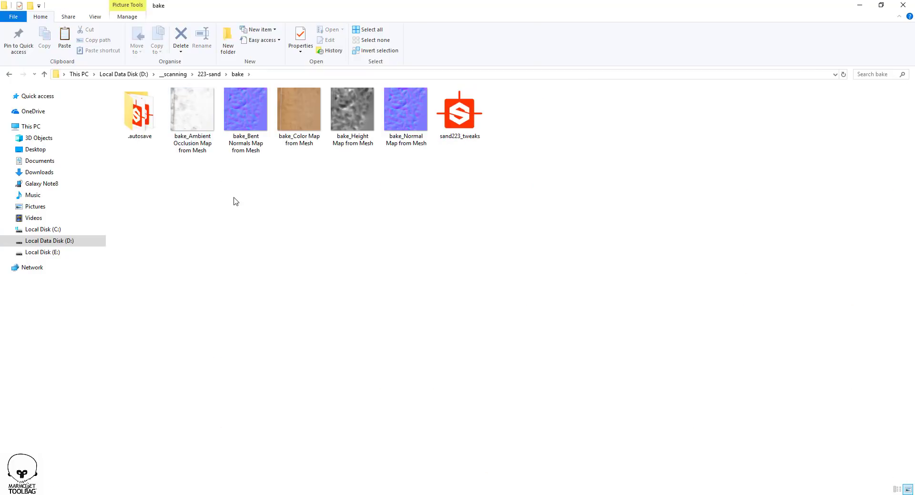
pyautogui.rightClick(235, 199)
pyautogui.moveTo(166, 329)
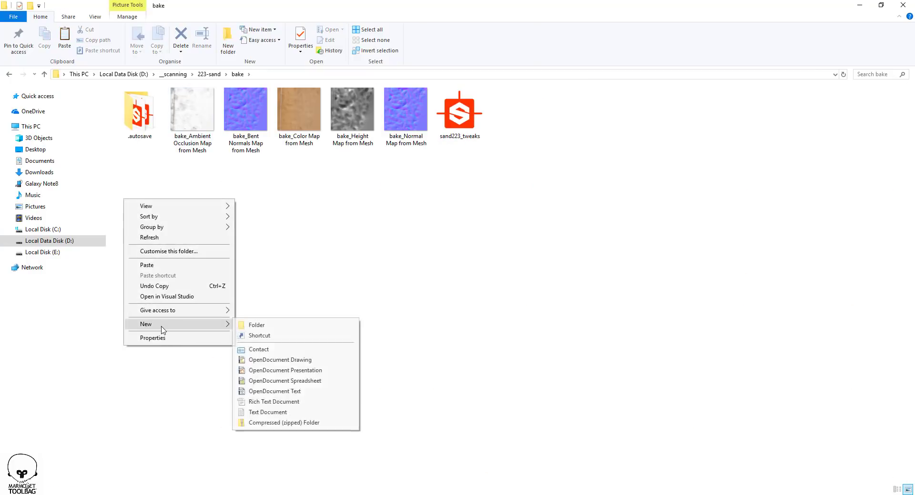
pyautogui.click(257, 326)
pyautogui.write('backup')
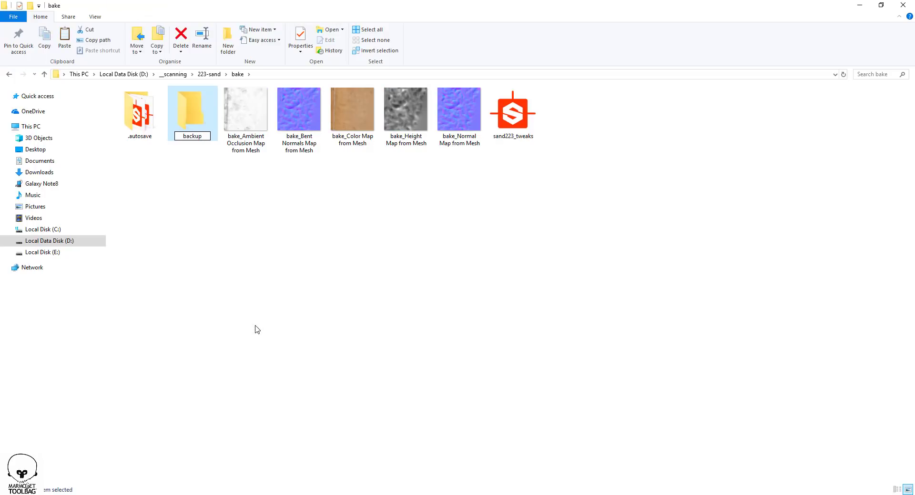
pyautogui.press('Return')
pyautogui.press('Return')
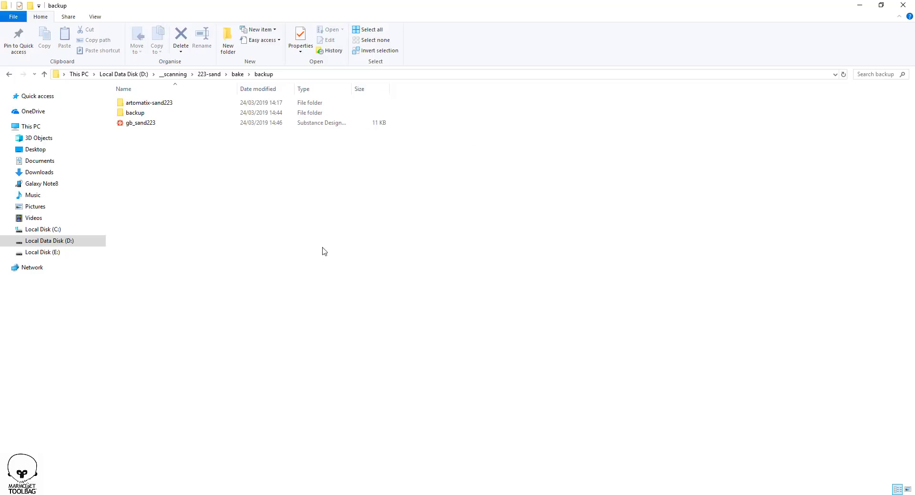
pyautogui.hotkey('alt', 'Left')
pyautogui.hotkey('alt', 'Left')
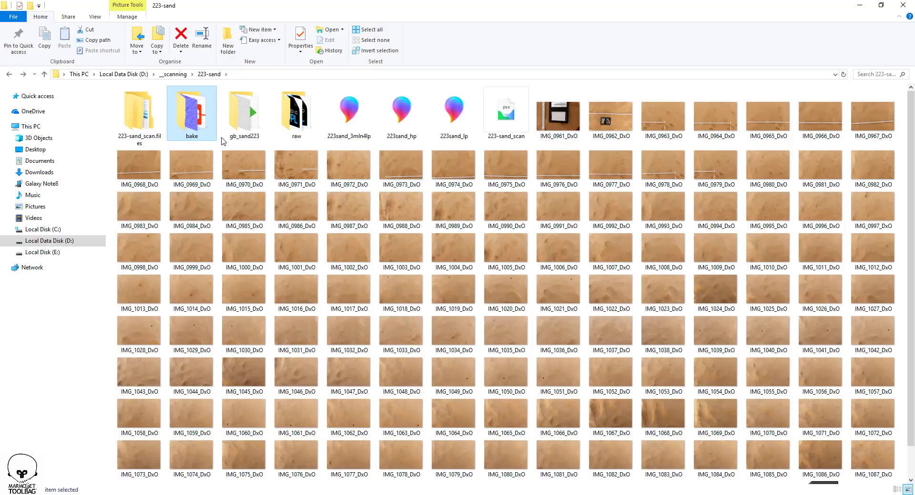
# Step: Reopen gb_sand223 to confirm only the .sbsar and five textures remain
pyautogui.doubleClick(240, 112)
pyautogui.moveTo(429, 187); pyautogui.dragTo(143, 85)
pyautogui.click(450, 213)
pyautogui.moveTo(449, 210); pyautogui.dragTo(143, 124)
pyautogui.click(138, 116)
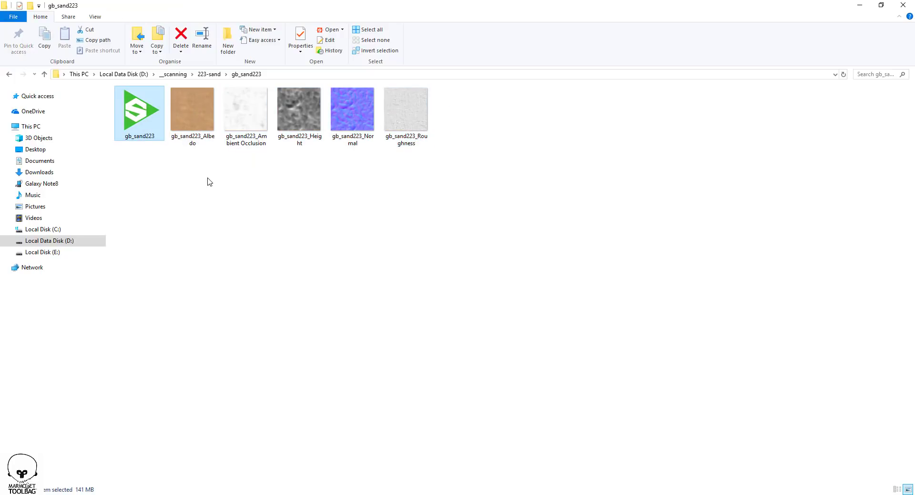
pyautogui.click(205, 199)
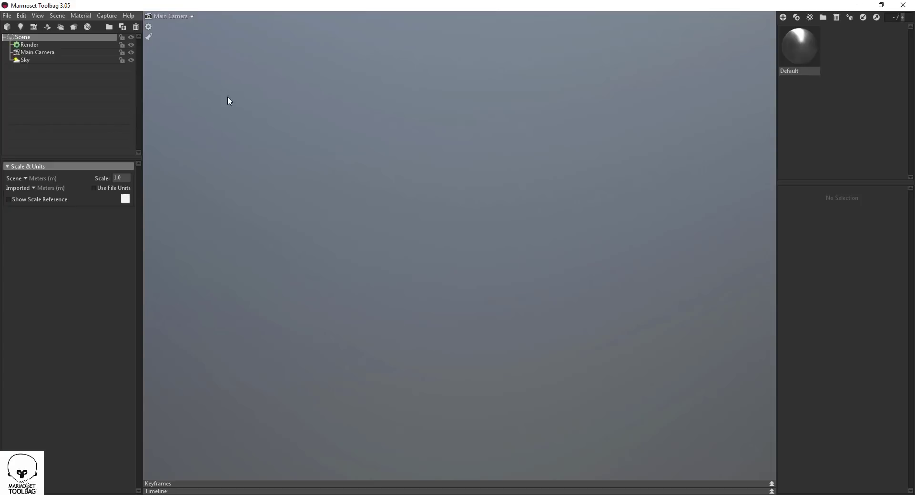
# Step: Load the recent 5-169-artstationshop_preview scene and place the gb_sand223 folder window beside Toolbag
pyautogui.click(6, 16)
pyautogui.moveTo(14, 42)
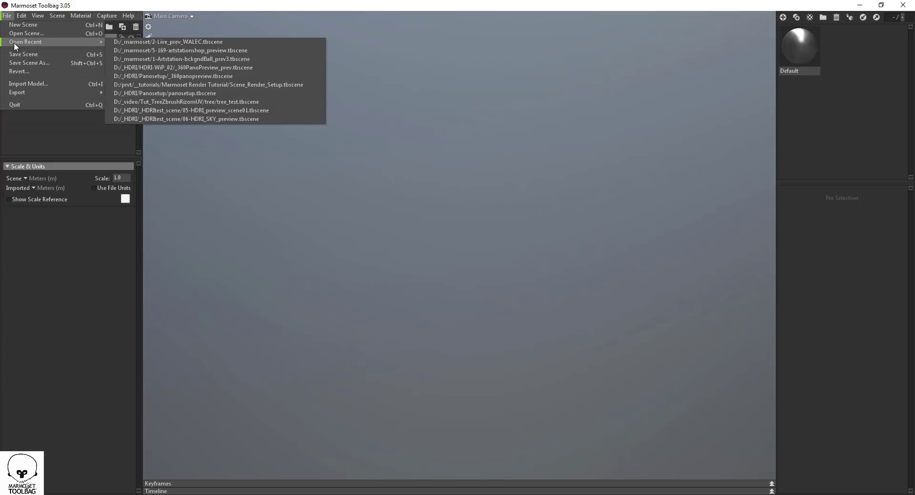
pyautogui.click(162, 52)
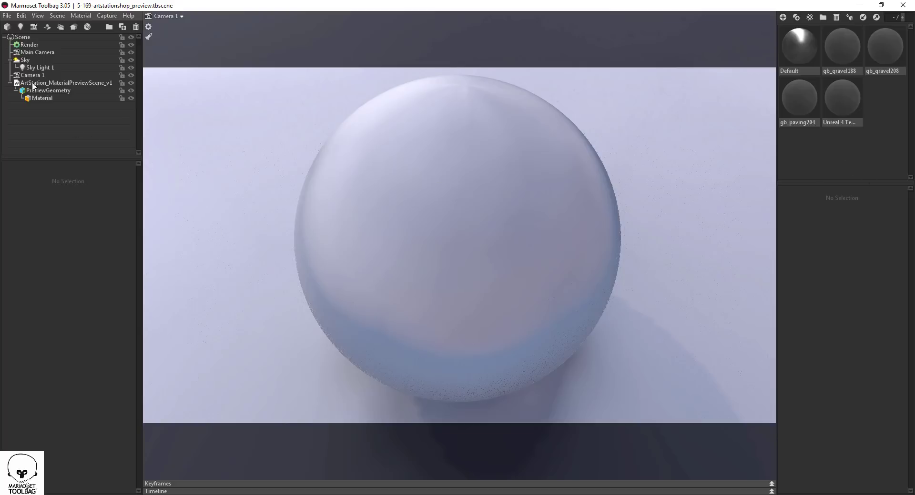
pyautogui.click(25, 60)
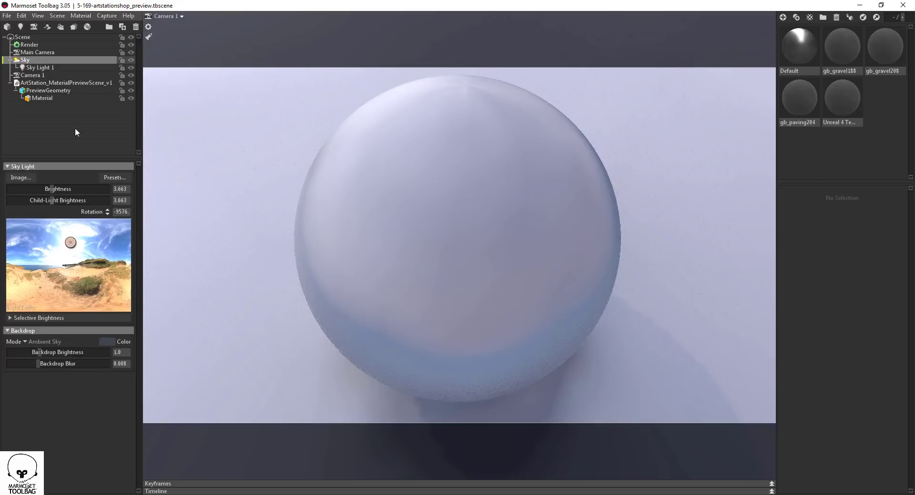
pyautogui.click(70, 243)
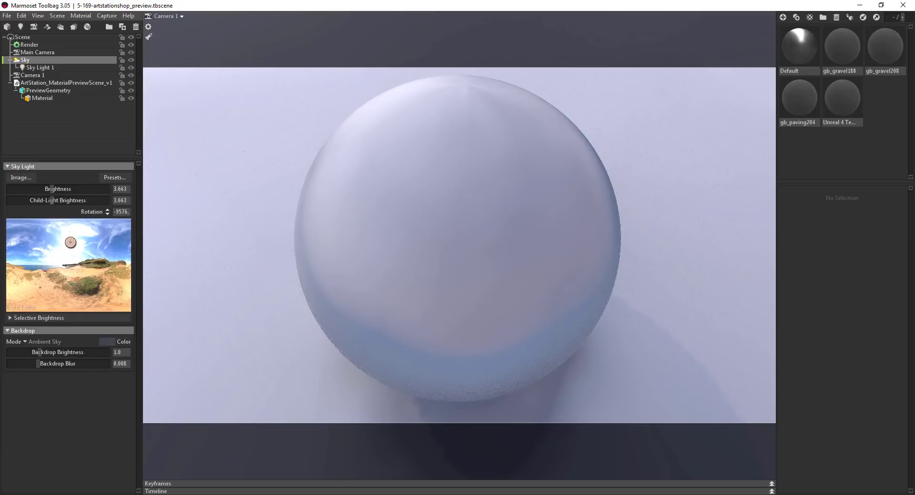
pyautogui.click(271, 471)
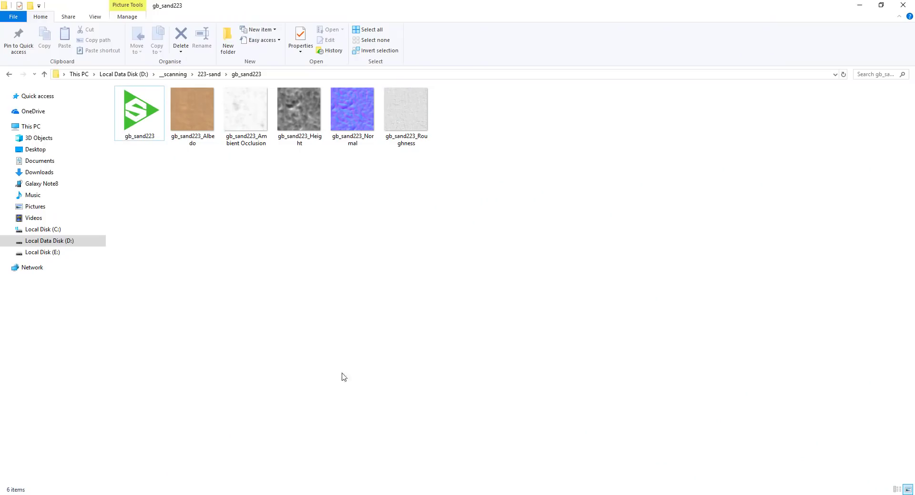
pyautogui.moveTo(397, 5); pyautogui.dragTo(622, 139)
pyautogui.click(822, 127)
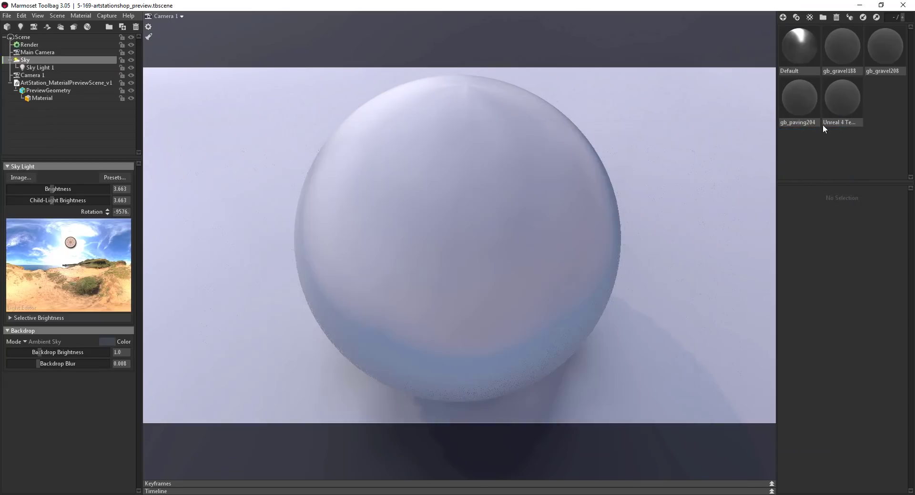
# Step: Delete the old library materials, including gb_gravel208, then drag gb_sand223.sbsar into Toolbag
pyautogui.click(843, 99)
pyautogui.press('Delete')
pyautogui.click(802, 98)
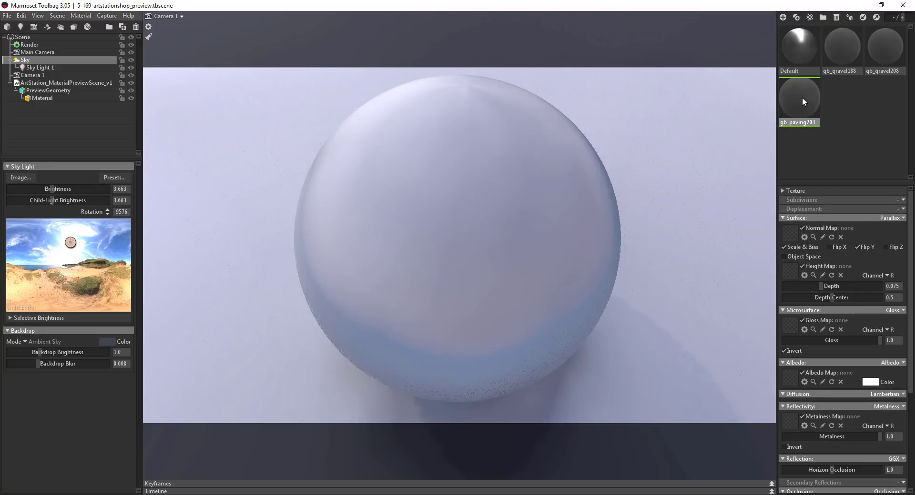
pyautogui.press('Delete')
pyautogui.click(845, 43)
pyautogui.press('Delete')
pyautogui.click(837, 55)
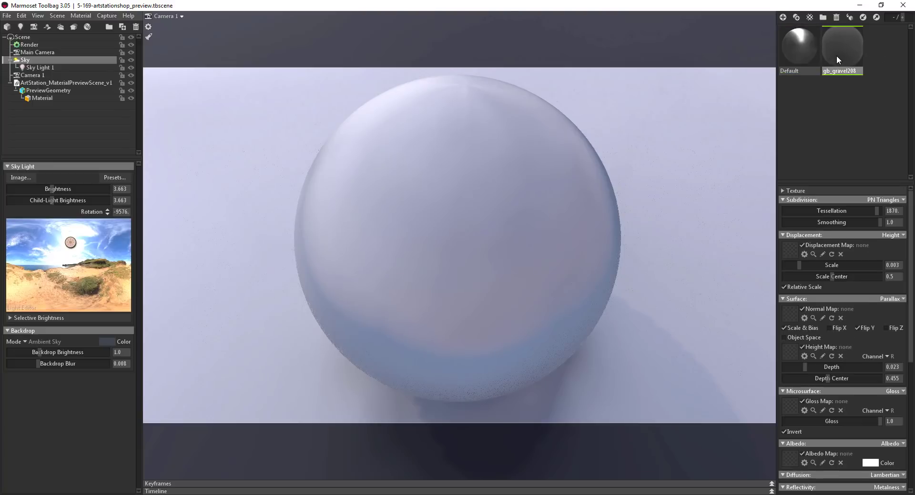
pyautogui.press('Delete')
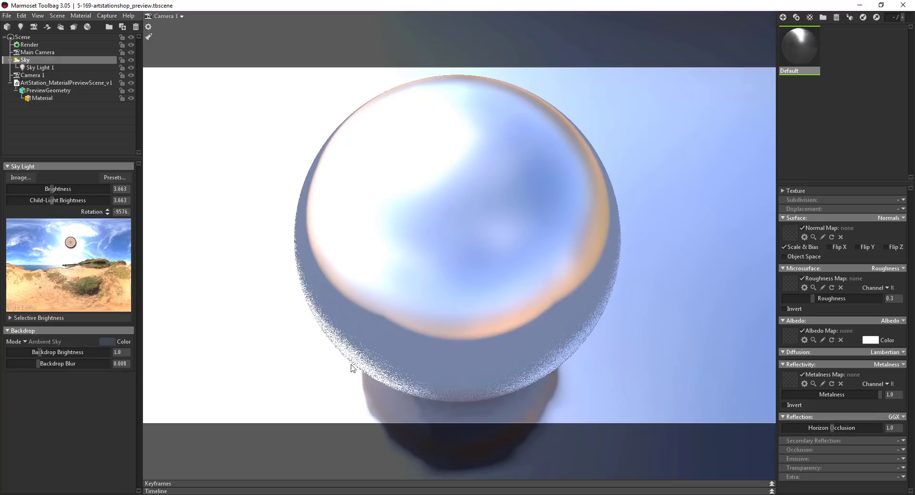
pyautogui.hotkey('alt', 'Tab')
pyautogui.moveTo(315, 245); pyautogui.dragTo(855, 81)
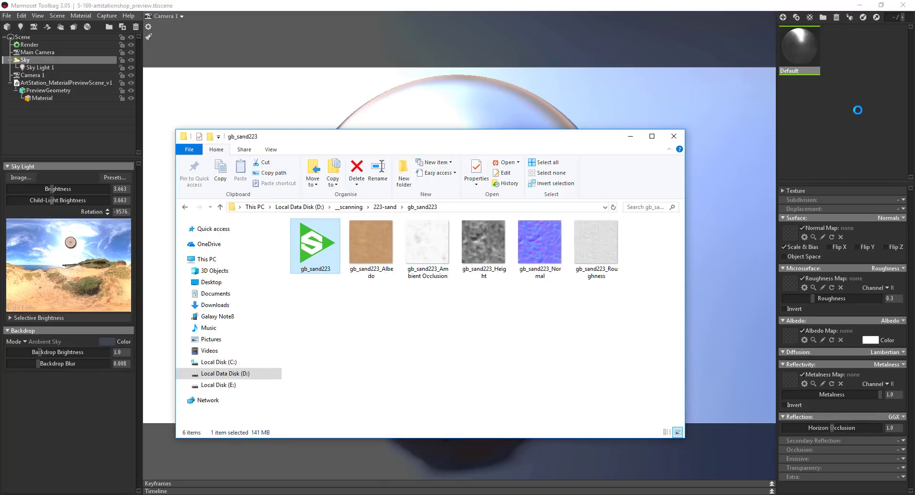
# Step: Drag the gb_sand223 library material onto the preview sphere
pyautogui.click(631, 137)
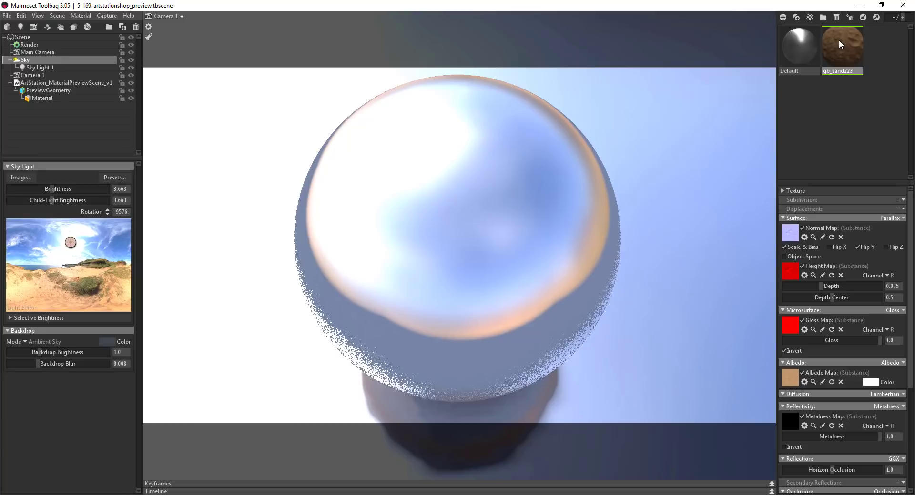
pyautogui.moveTo(839, 42); pyautogui.dragTo(446, 210)
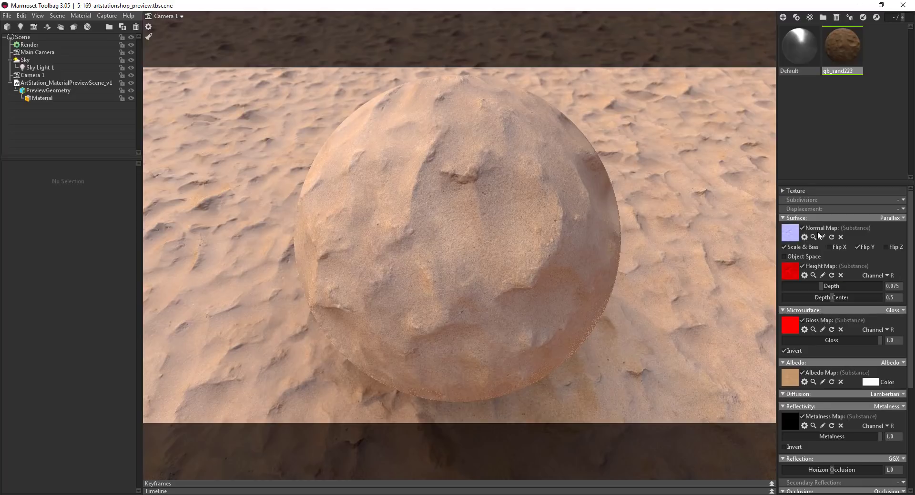
# Step: Use Height displacement at scale 0.003 with PN Triangles subdivision and higher tessellation
pyautogui.click(903, 209)
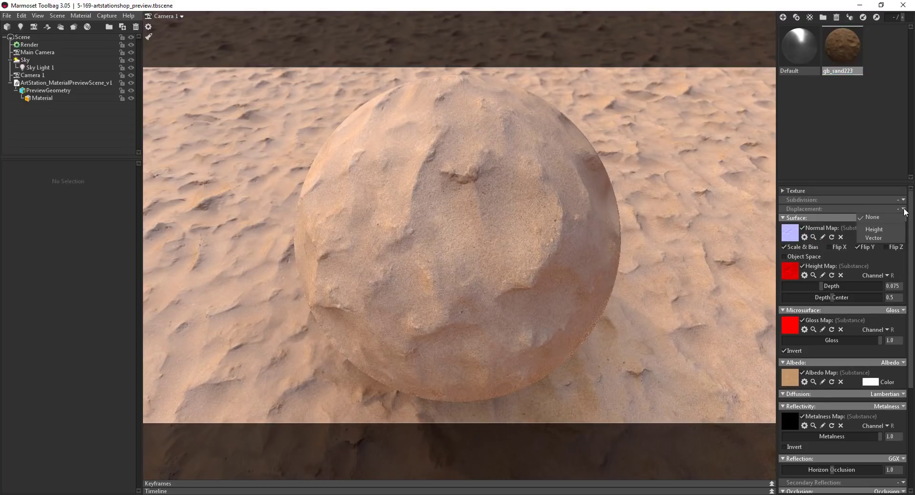
pyautogui.click(873, 229)
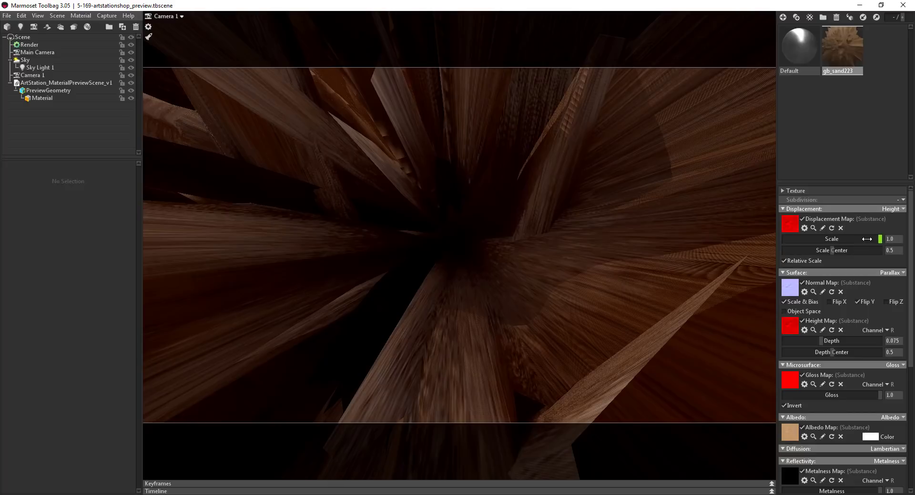
pyautogui.moveTo(867, 239); pyautogui.dragTo(797, 233)
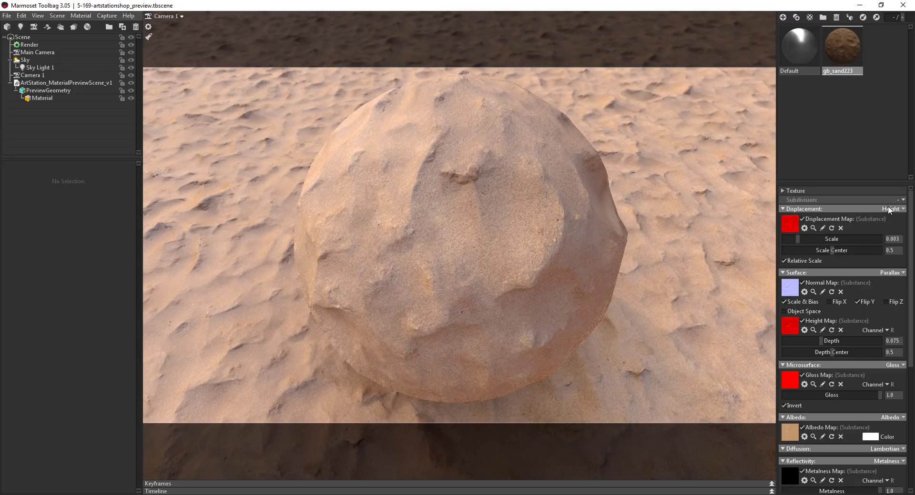
pyautogui.click(903, 201)
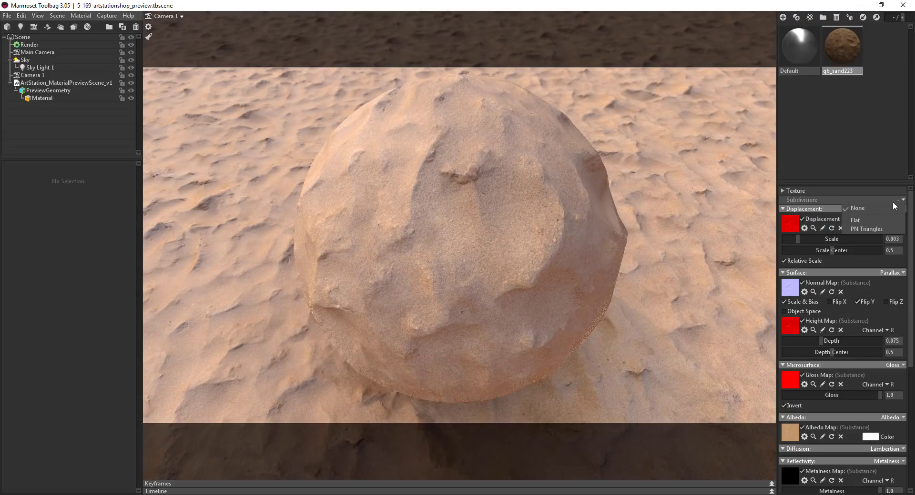
pyautogui.click(864, 230)
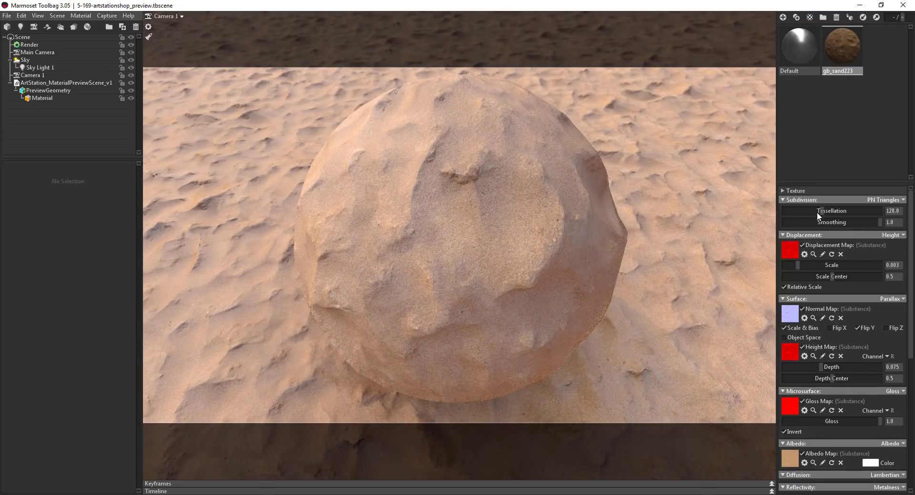
pyautogui.moveTo(822, 212); pyautogui.dragTo(873, 206)
# Step: Set parallax depth to 0.067 and depth center to 0.811, then rotate the sky
pyautogui.moveTo(827, 367)
pyautogui.mouseDown()
pyautogui.moveTo(840, 376)
pyautogui.moveTo(878, 365)
pyautogui.moveTo(820, 367)
pyautogui.mouseUp()
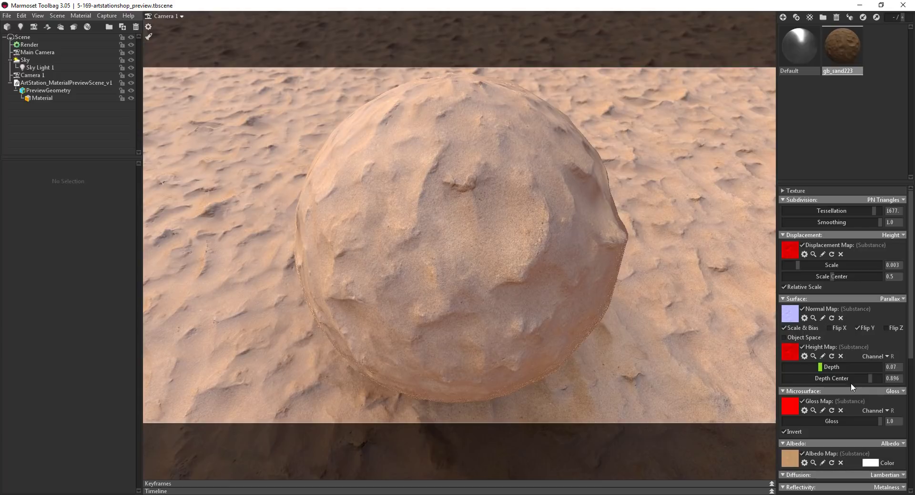
pyautogui.moveTo(872, 379); pyautogui.dragTo(818, 367)
pyautogui.moveTo(869, 379)
pyautogui.mouseDown()
pyautogui.moveTo(856, 373)
pyautogui.moveTo(883, 367)
pyautogui.moveTo(849, 371)
pyautogui.moveTo(862, 369)
pyautogui.mouseUp()
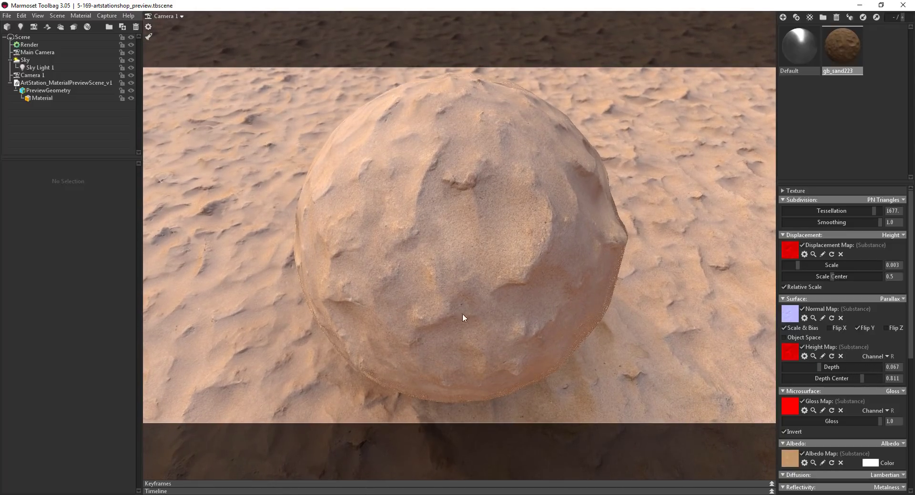
pyautogui.keyDown('shift'); pyautogui.moveTo(441, 310); pyautogui.dragTo(566, 302); pyautogui.keyUp('shift')
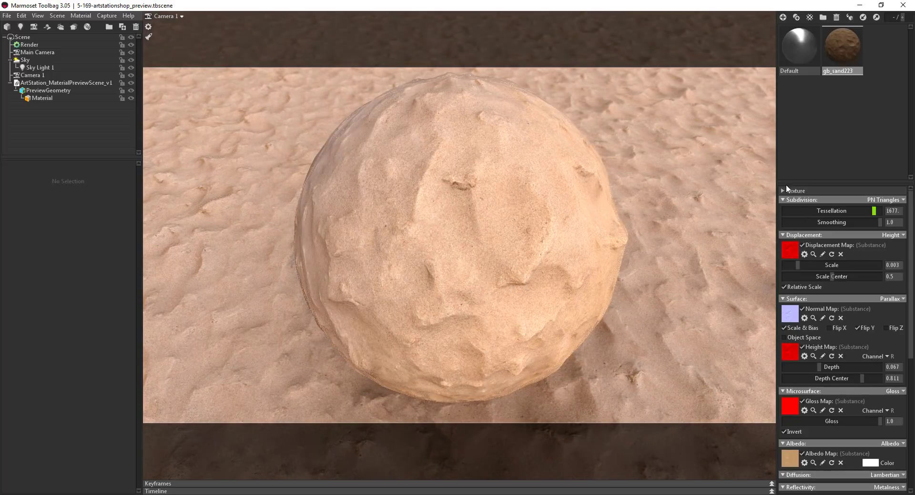
# Step: Set the sand texture's Offset U to 0.055 and rotate the sky lighting
pyautogui.click(810, 191)
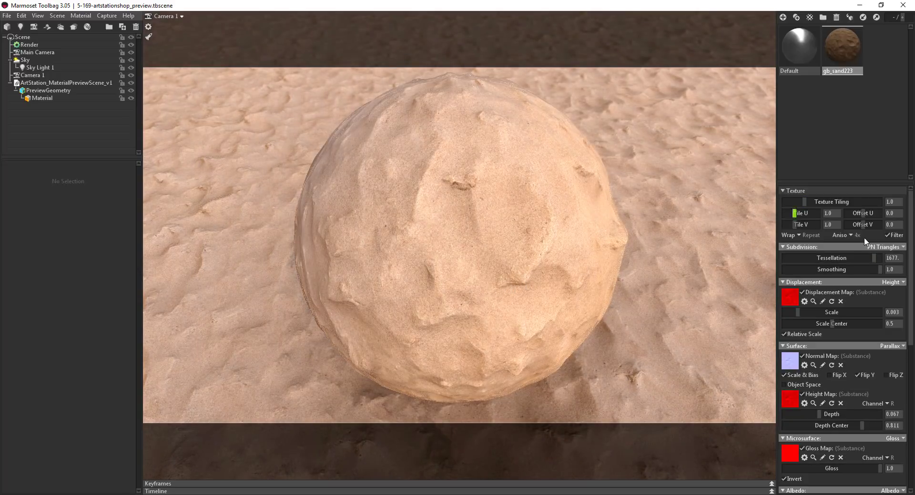
pyautogui.moveTo(865, 213)
pyautogui.mouseDown()
pyautogui.moveTo(883, 207)
pyautogui.moveTo(861, 206)
pyautogui.mouseUp()
pyautogui.moveTo(860, 205); pyautogui.dragTo(863, 205)
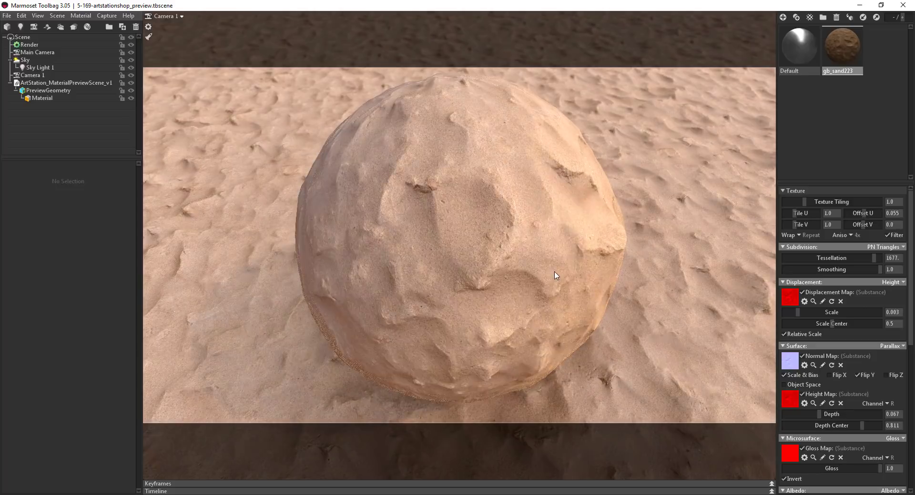
pyautogui.keyDown('shift'); pyautogui.moveTo(552, 276); pyautogui.dragTo(466, 285); pyautogui.keyUp('shift')
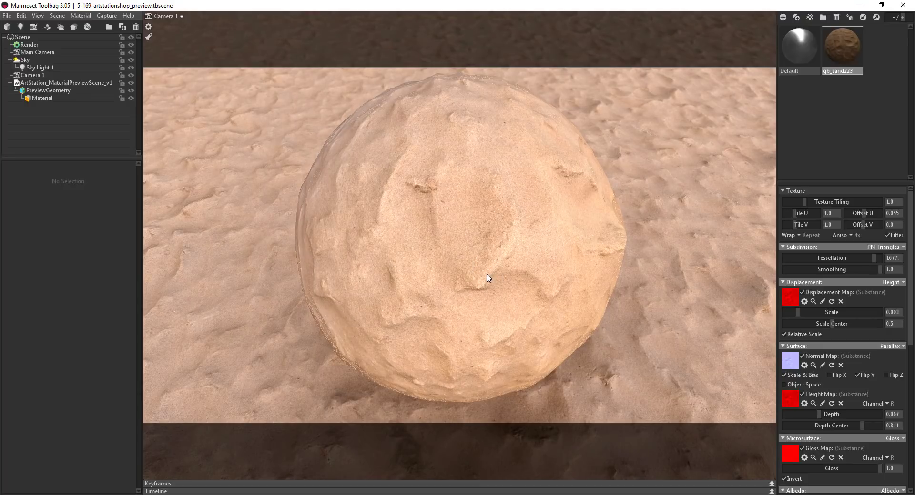
# Step: Delete the sky's child light, add and position two new sky lights, and slightly rotate the sky
pyautogui.click(24, 60)
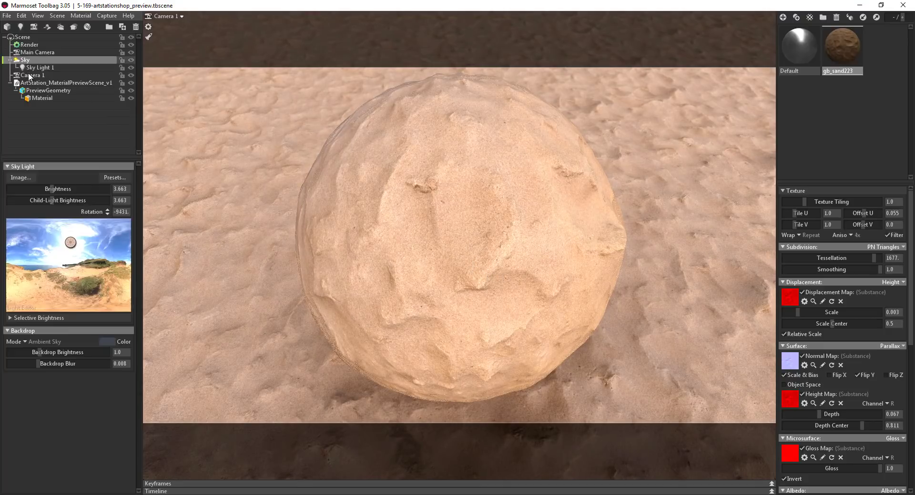
pyautogui.rightClick(71, 243)
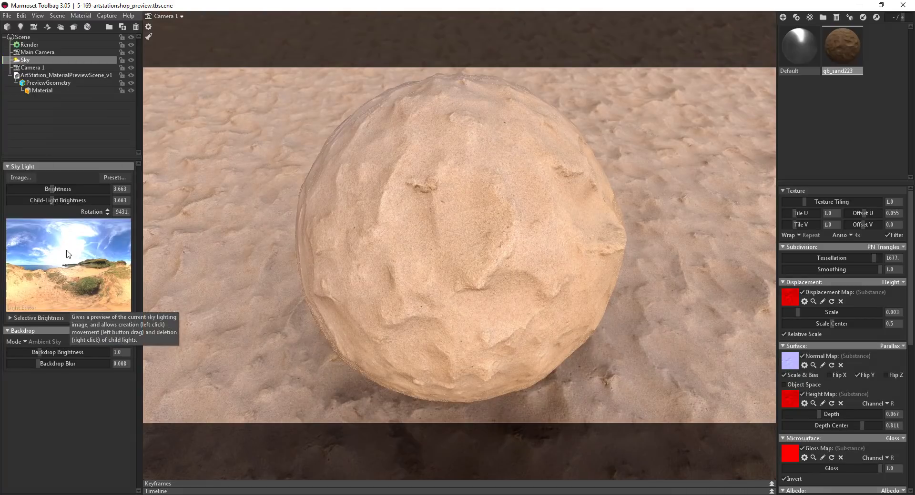
pyautogui.click(78, 236)
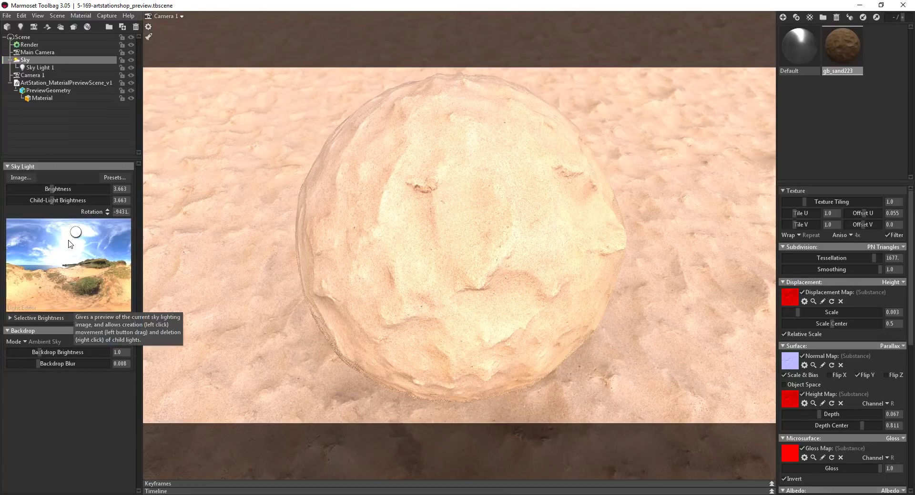
pyautogui.moveTo(76, 237); pyautogui.dragTo(45, 240)
pyautogui.moveTo(21, 295); pyautogui.dragTo(83, 274)
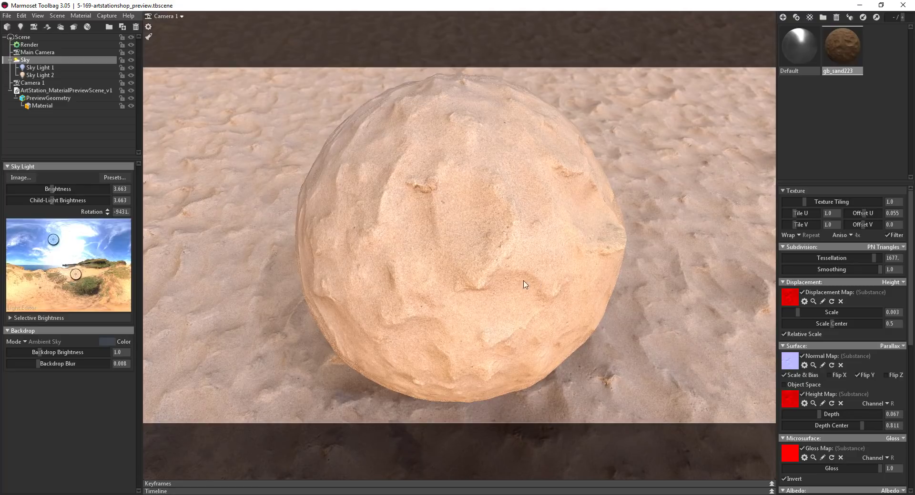
pyautogui.moveTo(525, 284)
pyautogui.keyDown('shift'); pyautogui.mouseDown()
pyautogui.moveTo(474, 284)
pyautogui.moveTo(543, 272)
pyautogui.moveTo(520, 269)
pyautogui.mouseUp(); pyautogui.keyUp('shift')
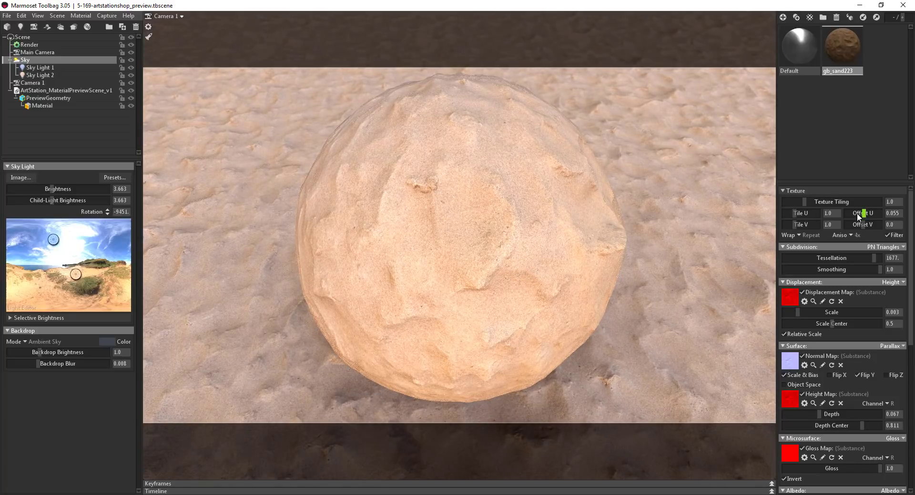
# Step: Enter 1.25 as the sand texture tiling and give the sky a final small rotation
pyautogui.click(834, 199)
pyautogui.write('1.25')
pyautogui.press('Return')
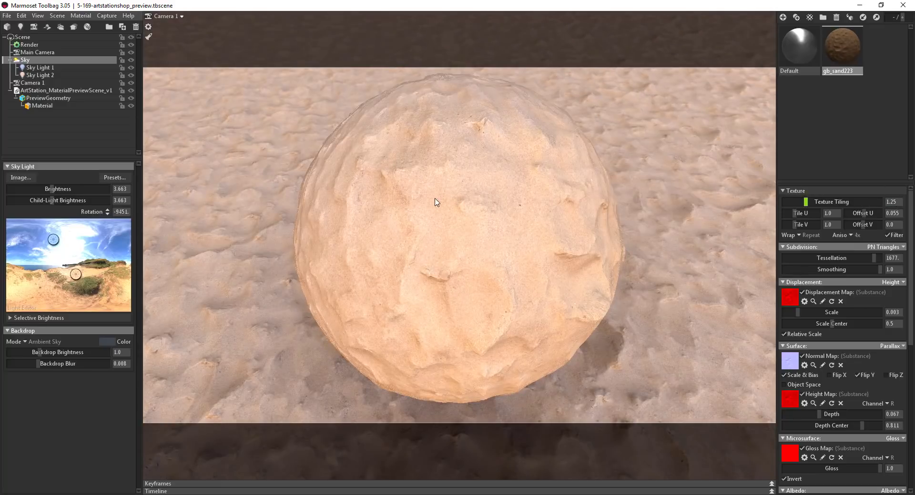
pyautogui.moveTo(499, 277)
pyautogui.keyDown('shift'); pyautogui.mouseDown()
pyautogui.moveTo(512, 272)
pyautogui.moveTo(476, 260)
pyautogui.mouseUp(); pyautogui.keyUp('shift')
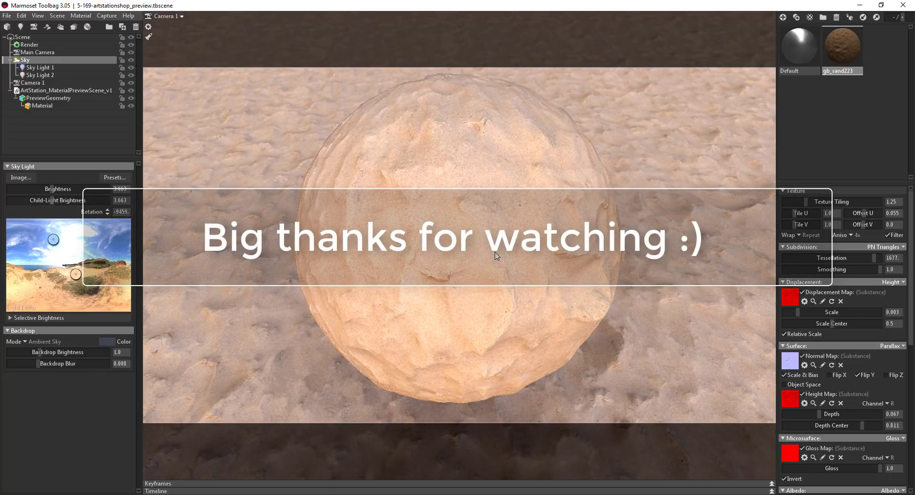